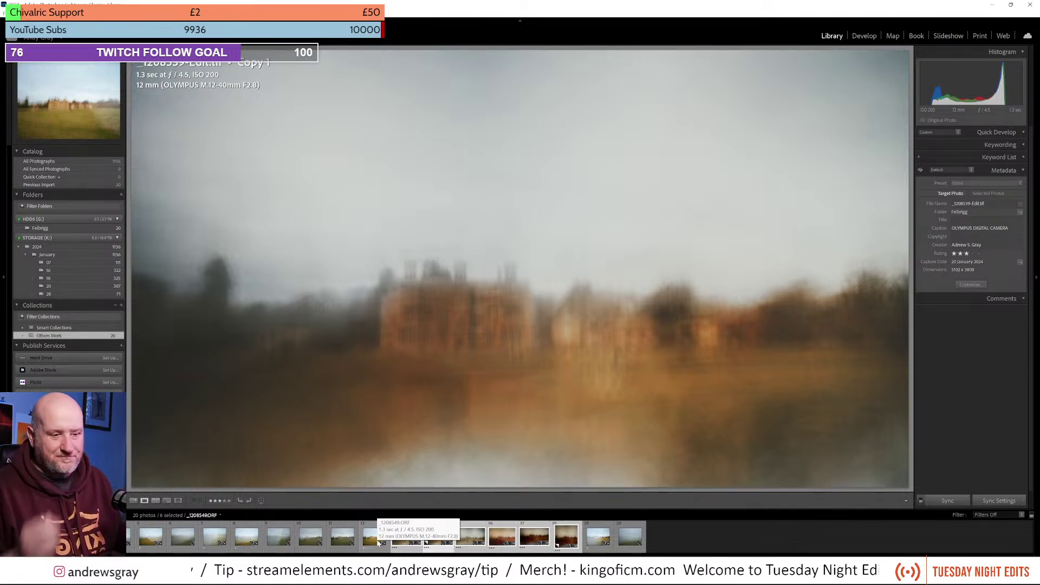
Step: Look through the Felbrigg raw photos of the hall one by one, up to the first edited TIFF version
left_click(693, 535)
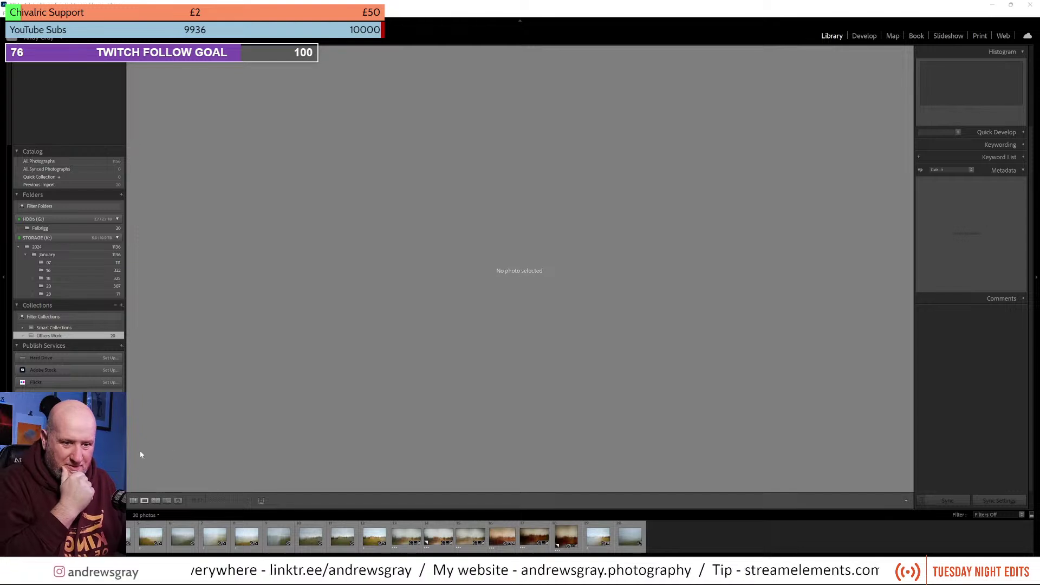
key("Right")
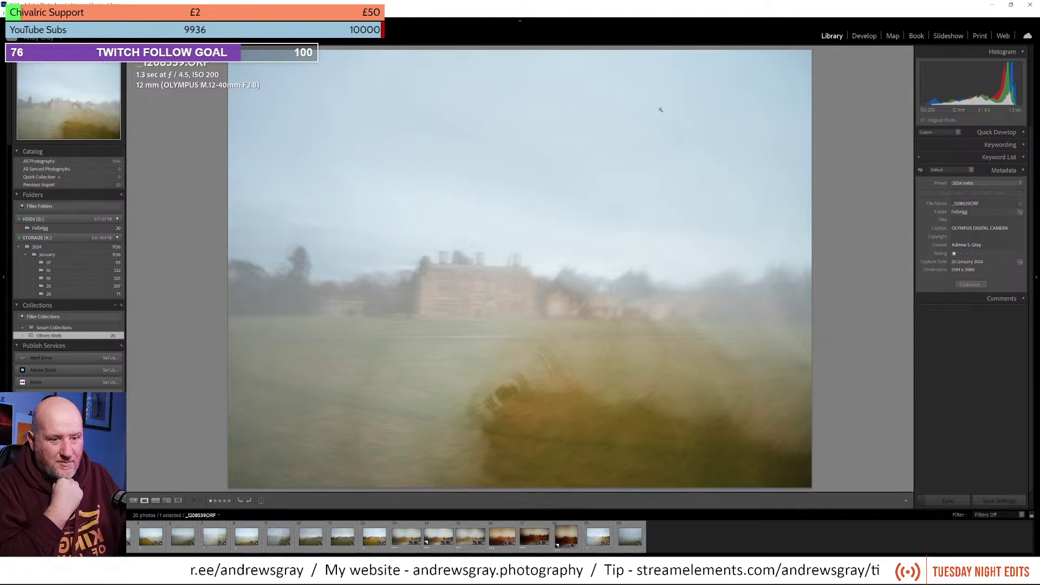
key("Right")
key("Right")
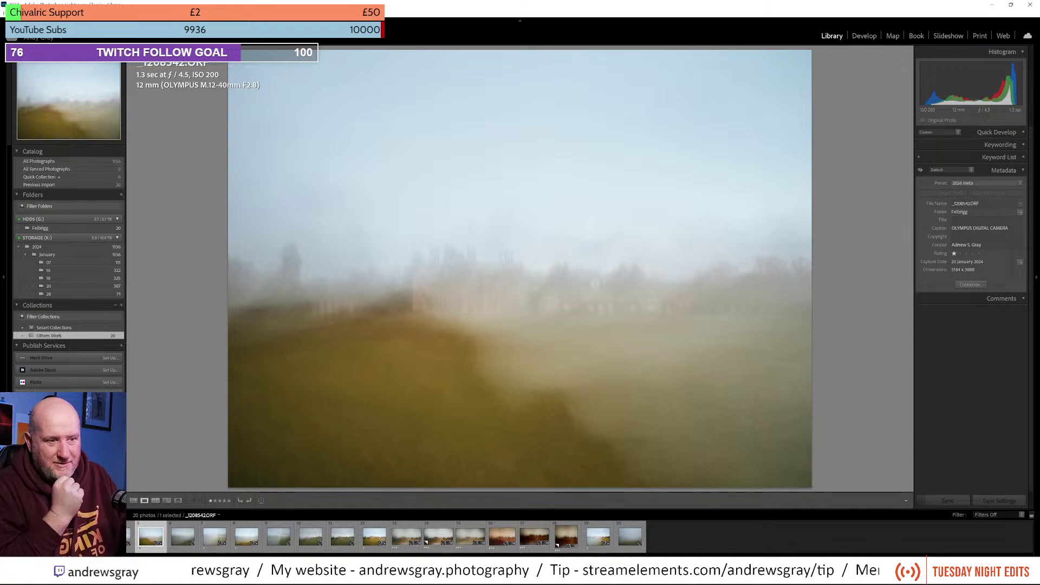
key("Right")
key("Right")
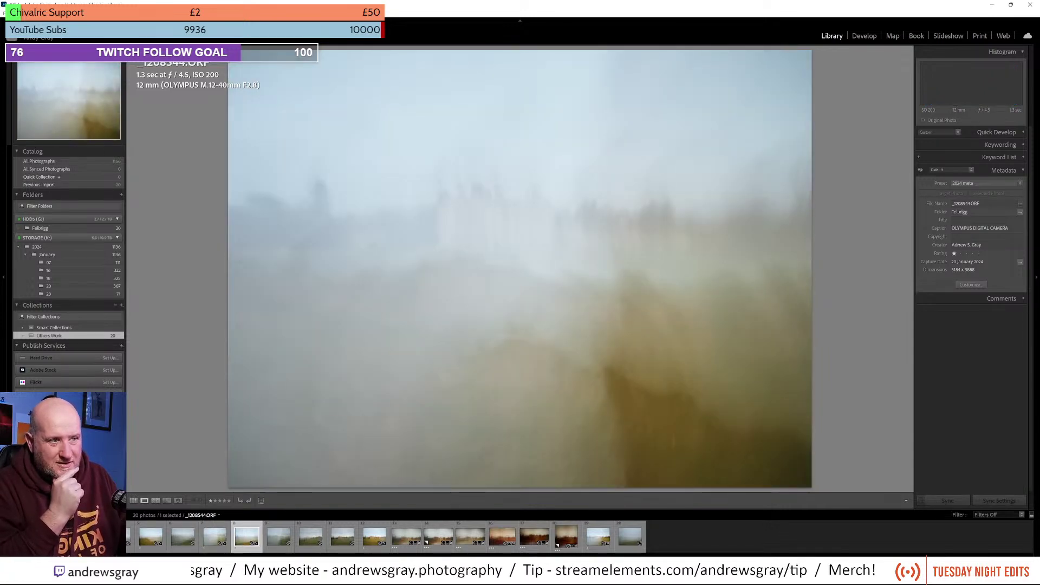
key("Right")
key("Right")
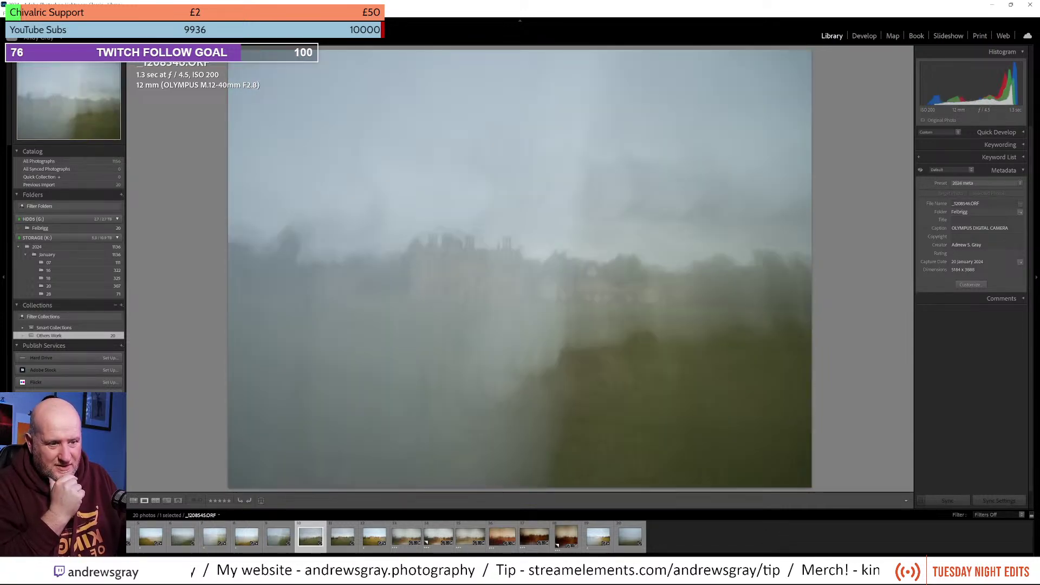
key("Right")
key("Right")
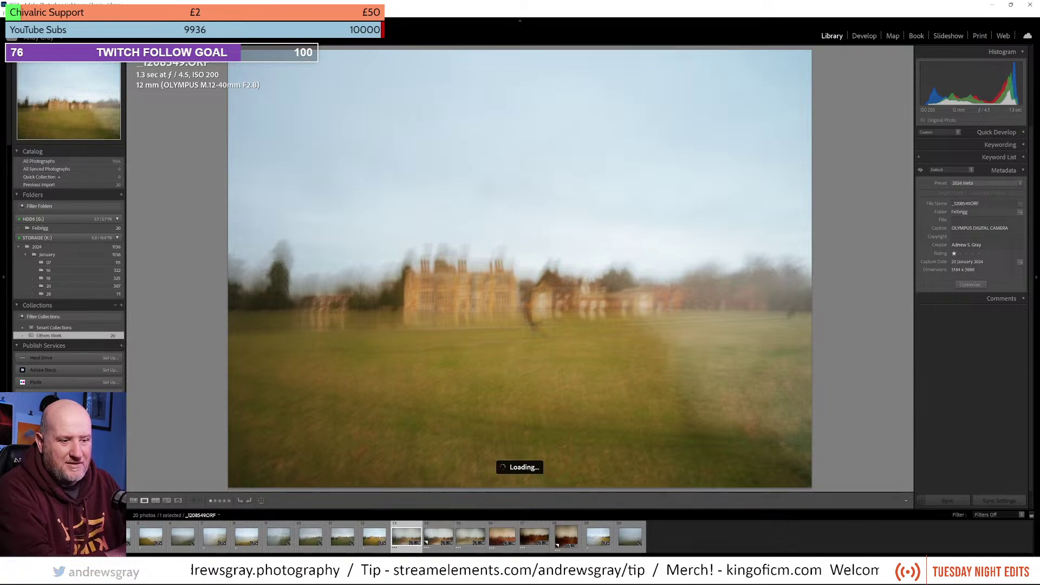
key("Right")
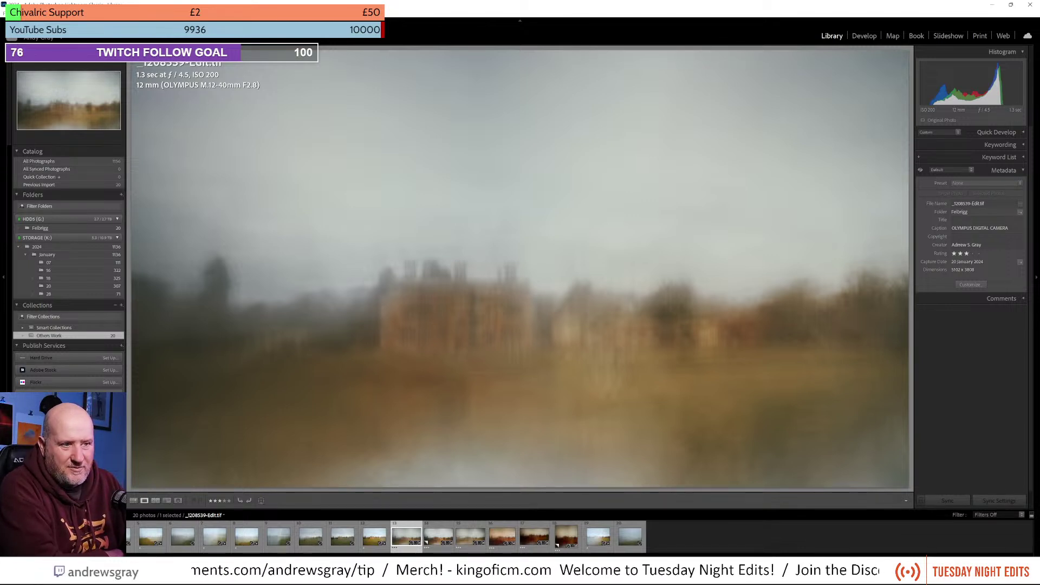
Step: Compare the edited TIFF versions of the hall photo, from the dark red treatment back to the warm virtual copy, Copy 1
left_click(471, 537)
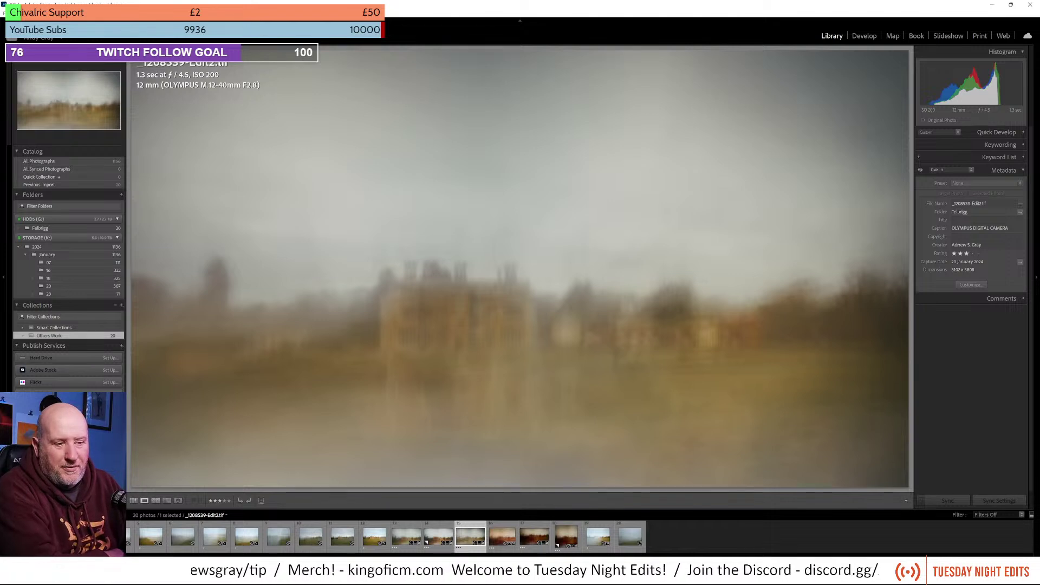
left_click(503, 535)
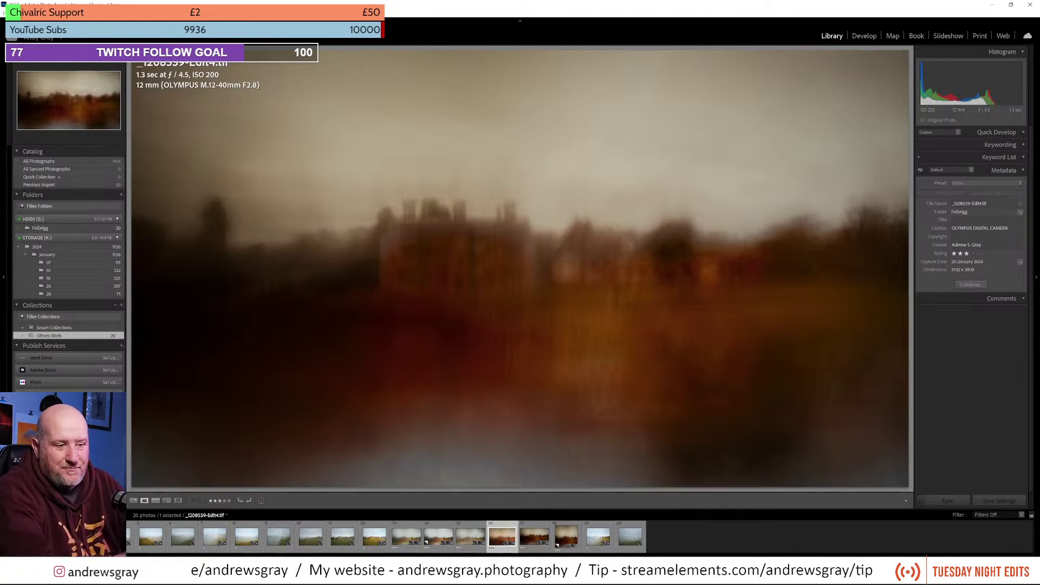
key("Right")
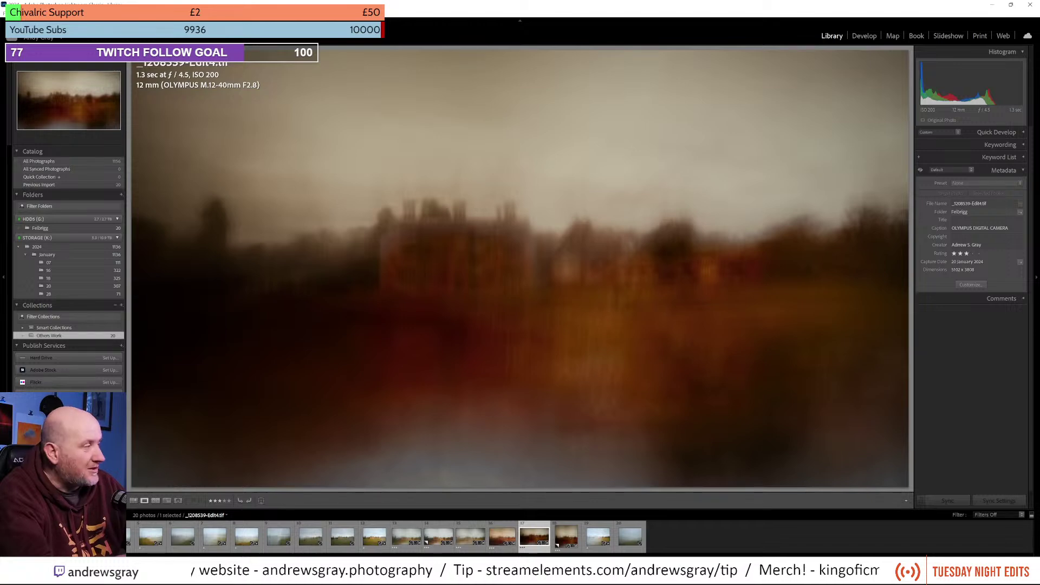
key("Left")
key("Left")
key("Left")
key("Left")
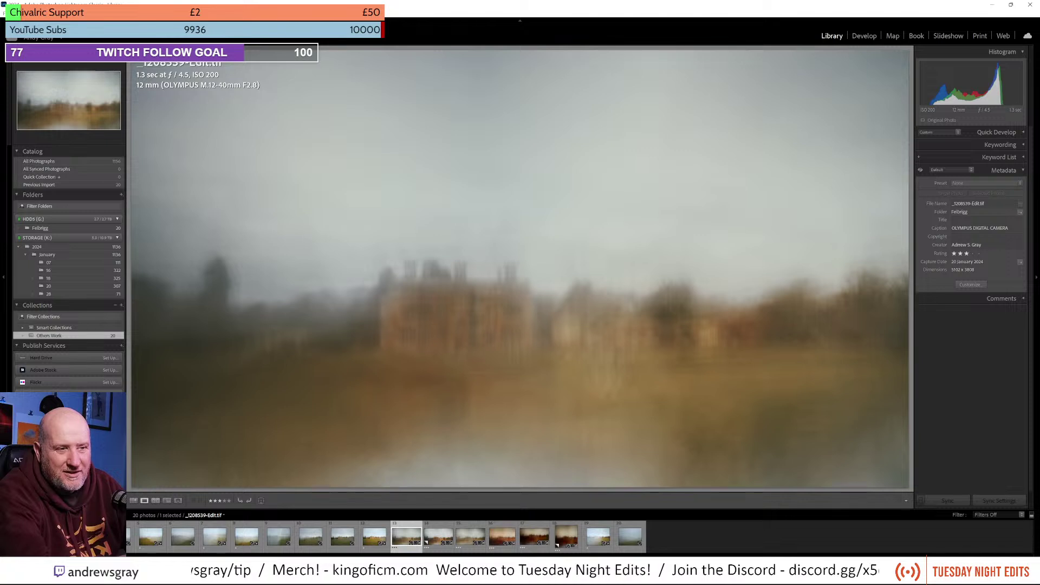
key("ctrl+apostrophe")
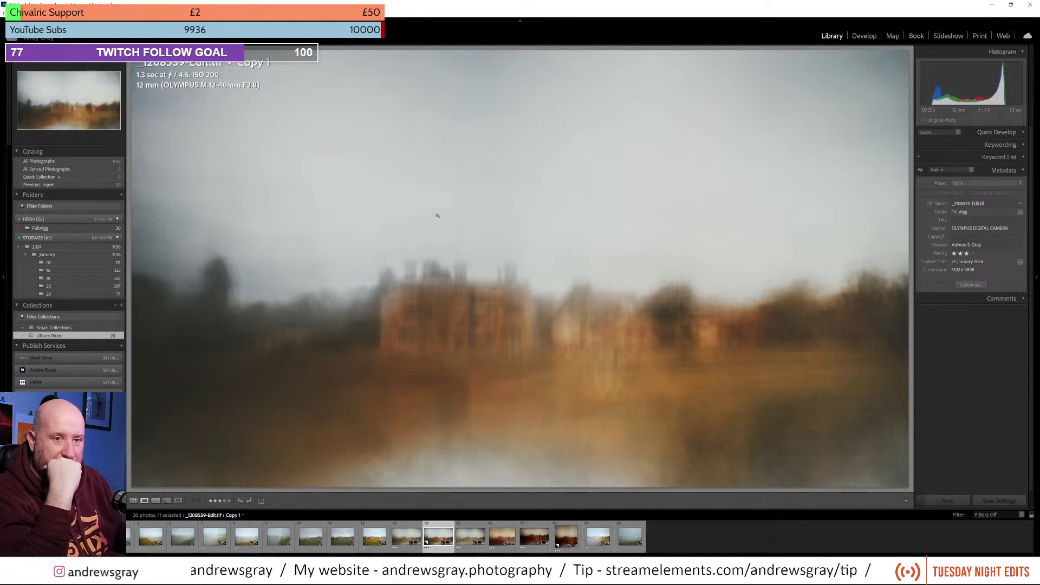
Step: Open the January 2024 folder 28 and filter its photos with the Rated preset
left_click(70, 295)
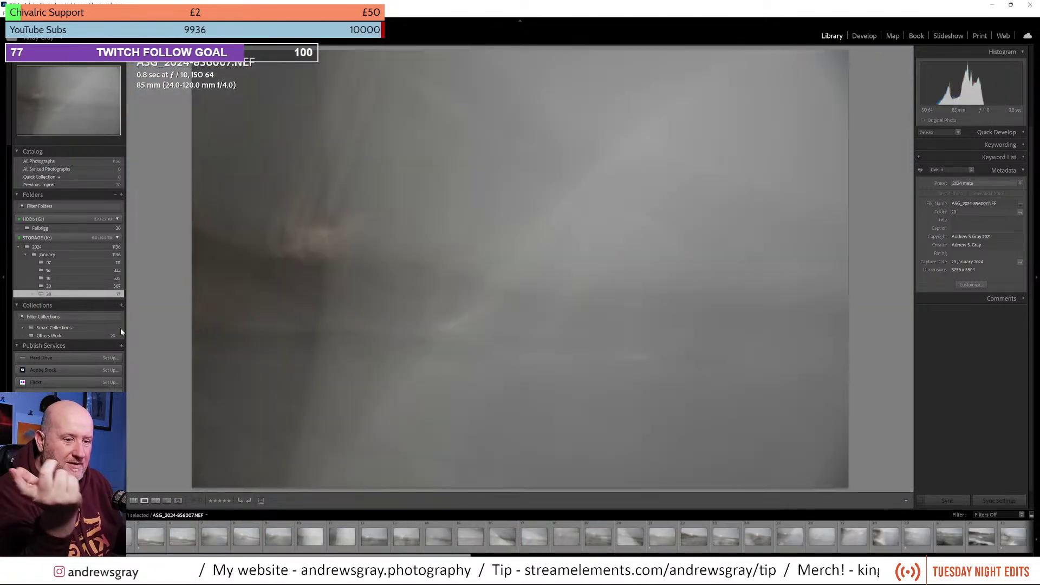
left_click(988, 515)
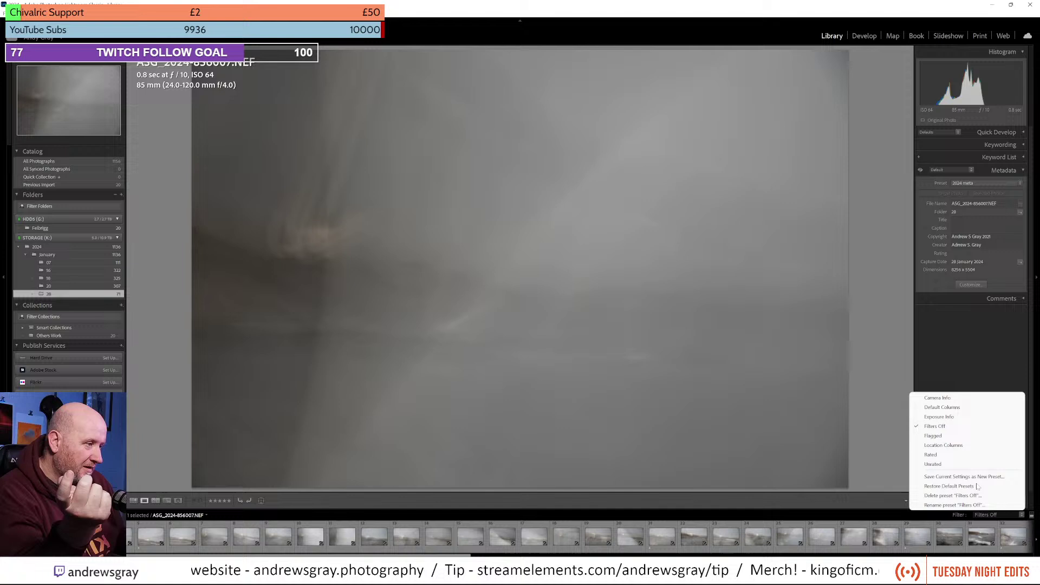
left_click(965, 437)
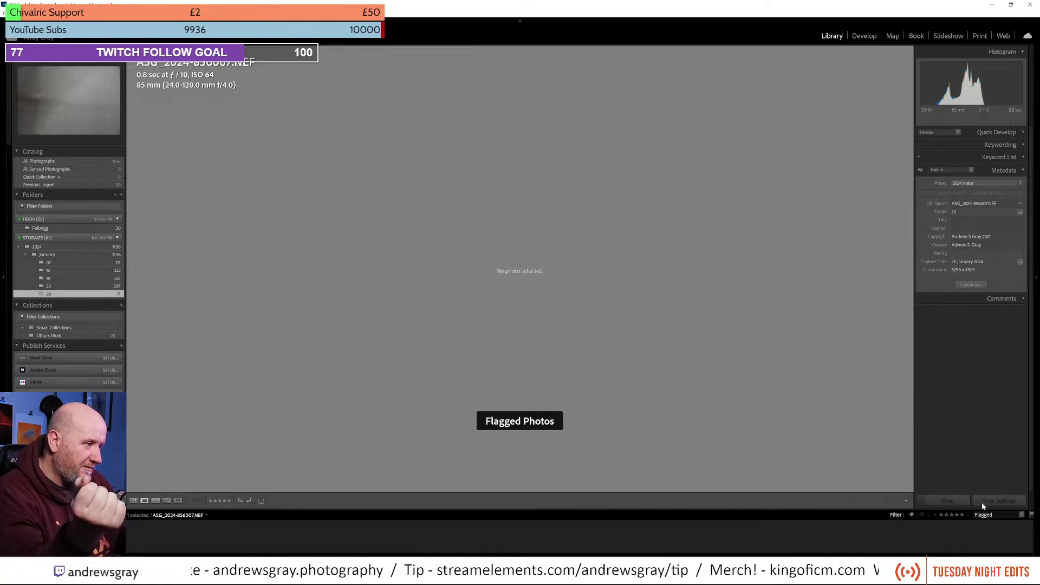
left_click(987, 517)
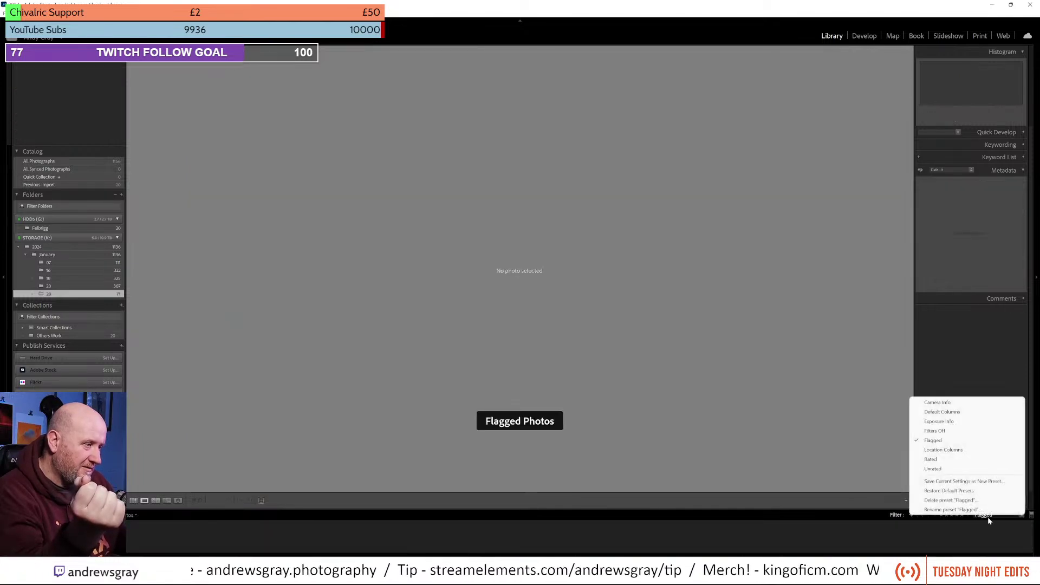
left_click(968, 461)
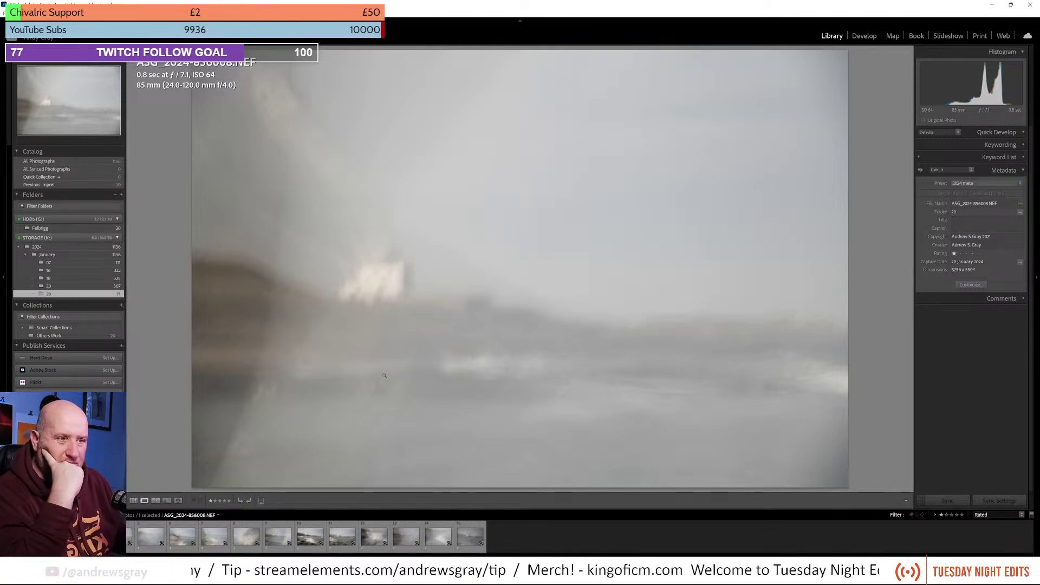
Step: Look through the rated coastal photos in order up to the last one, comparing the neighbouring sea-spray shots along the way
key("Right")
key("Right")
key("Right")
key("Right")
key("Right")
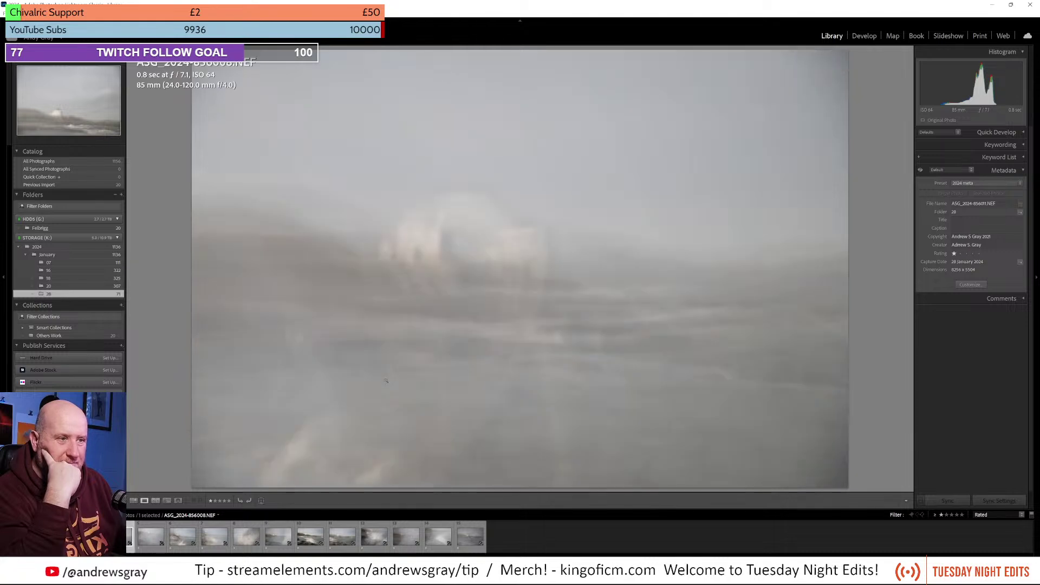
key("Right")
key("Right")
key("Right")
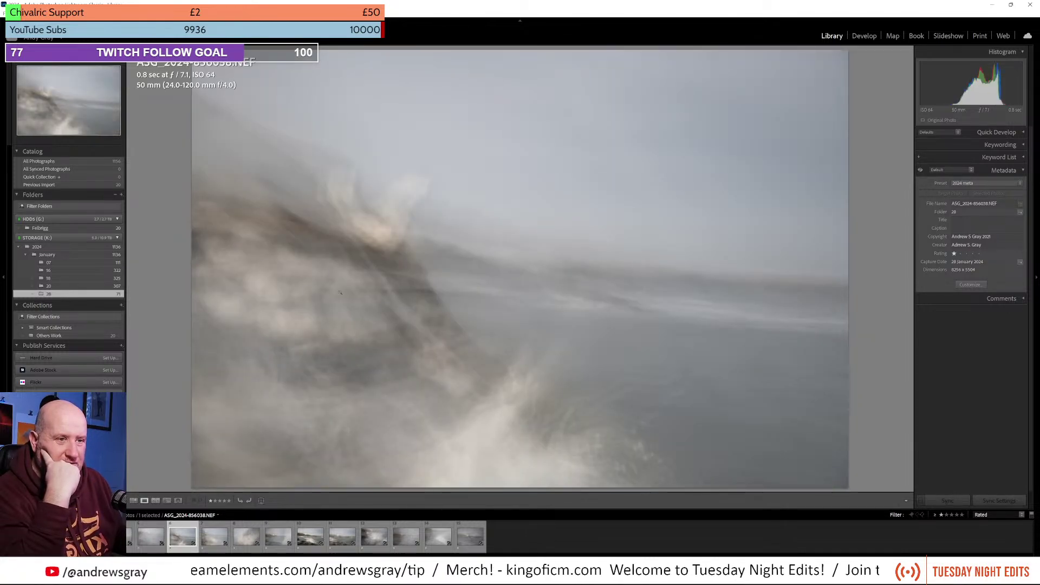
key("Right")
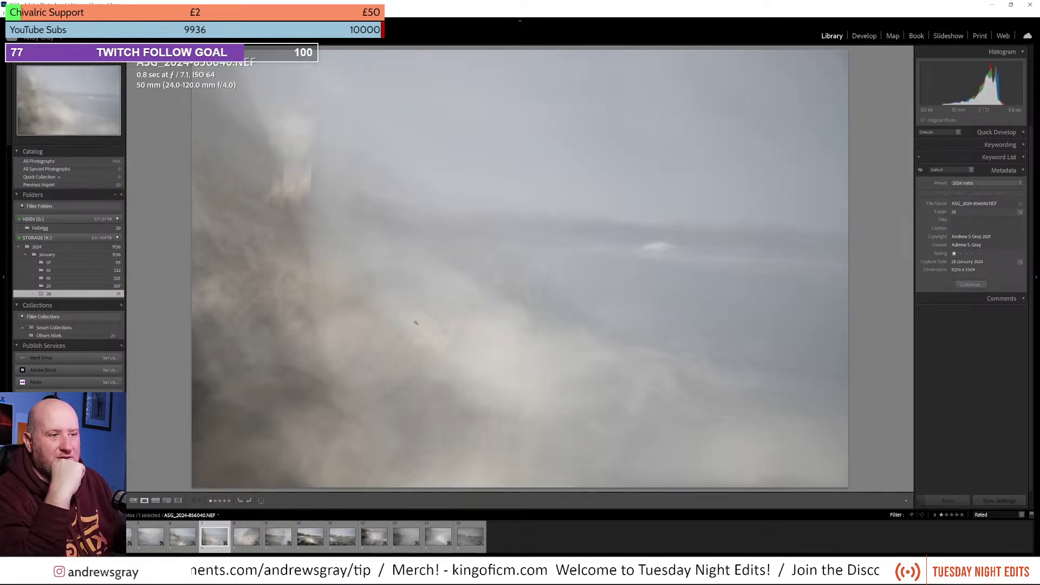
key("Right")
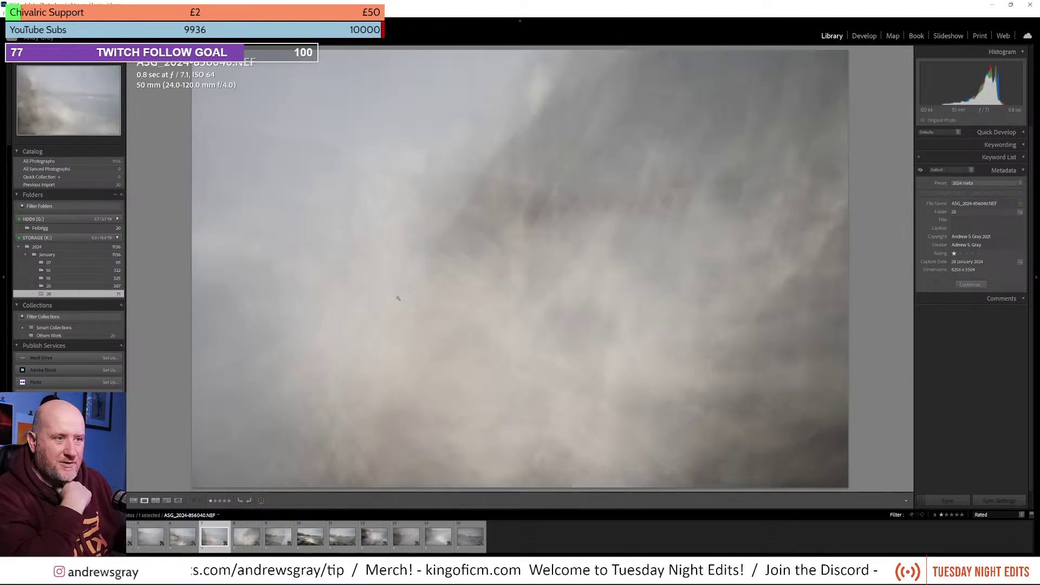
key("Left")
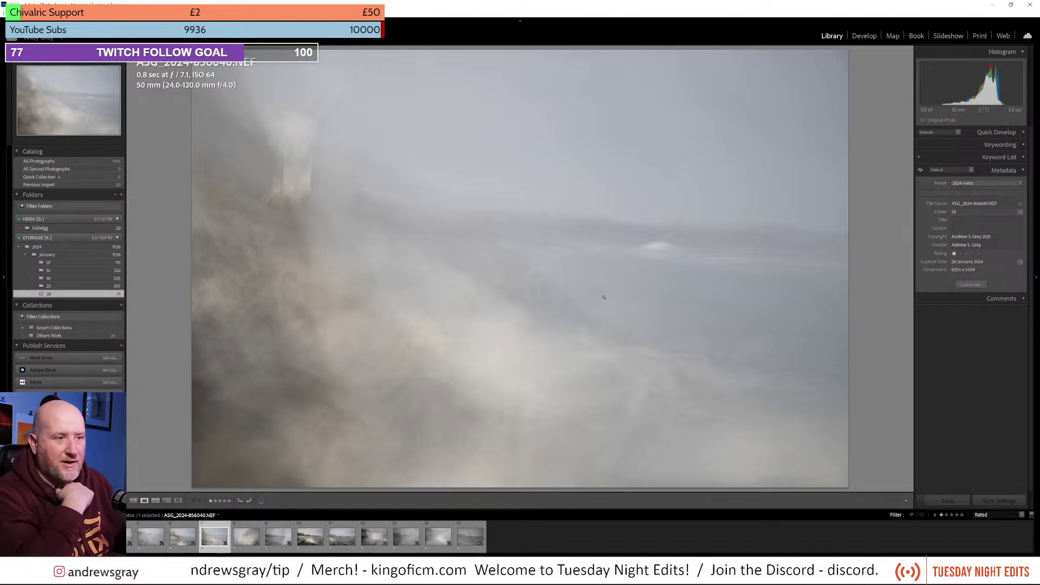
key("Right")
key("Right")
key("Left")
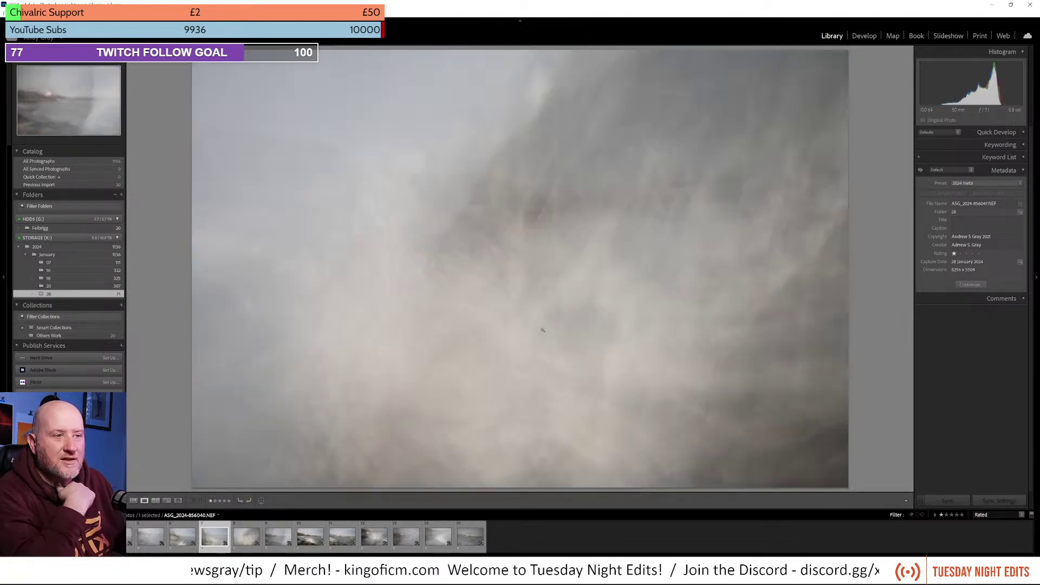
key("Right")
key("Right")
key("Right")
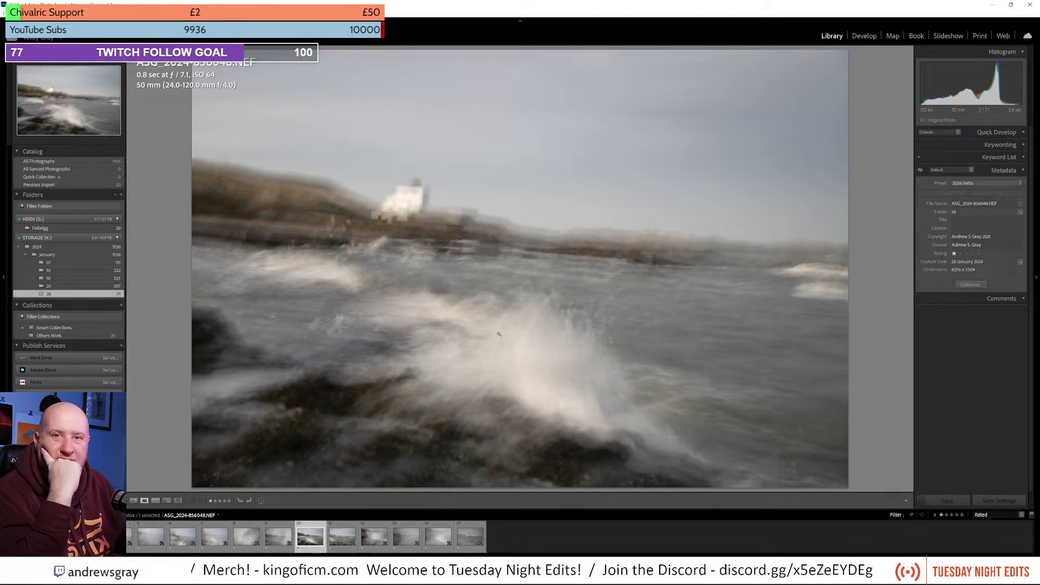
key("Right")
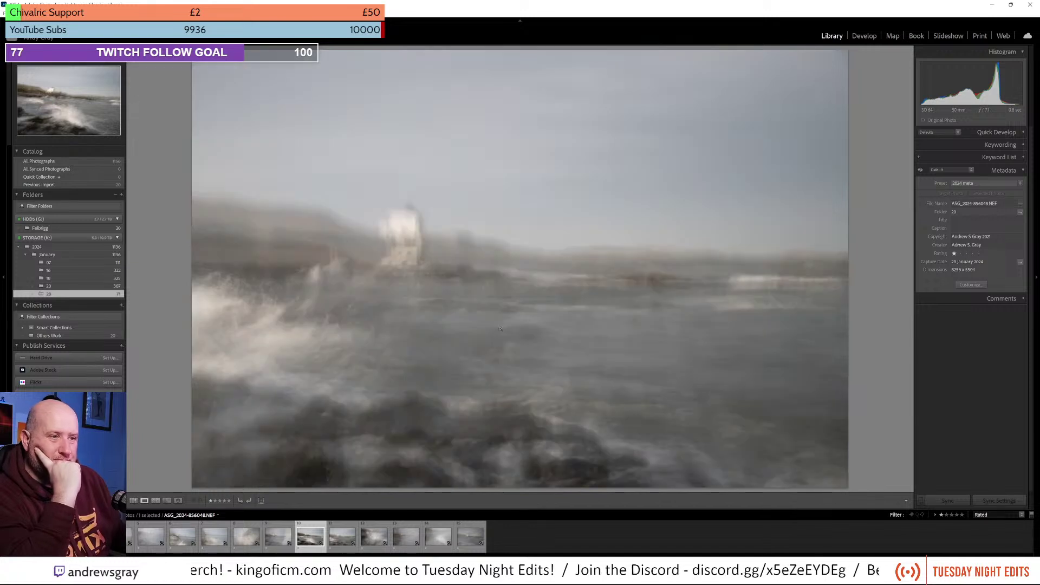
key("Right")
key("Right")
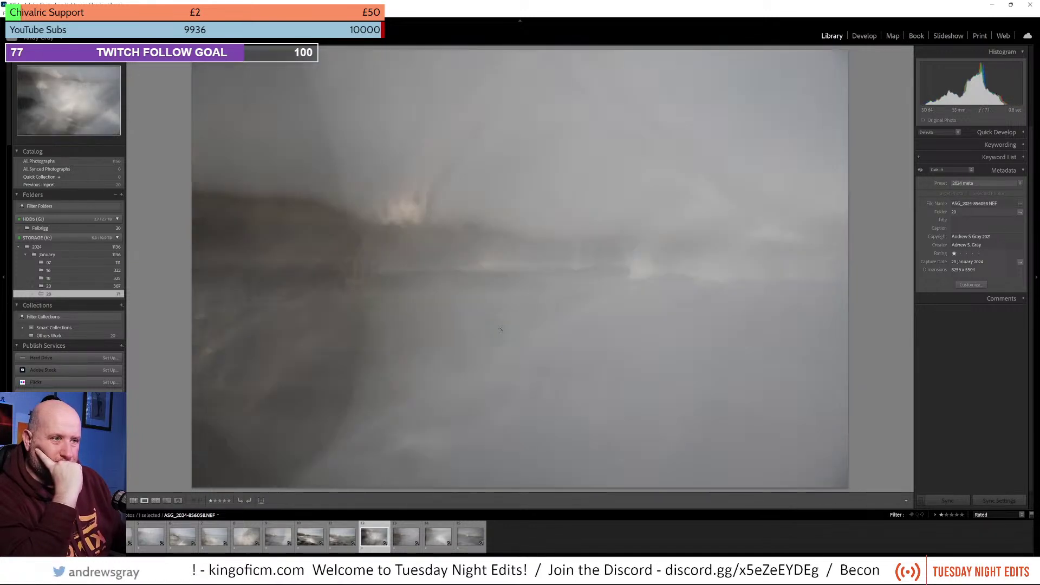
key("Right")
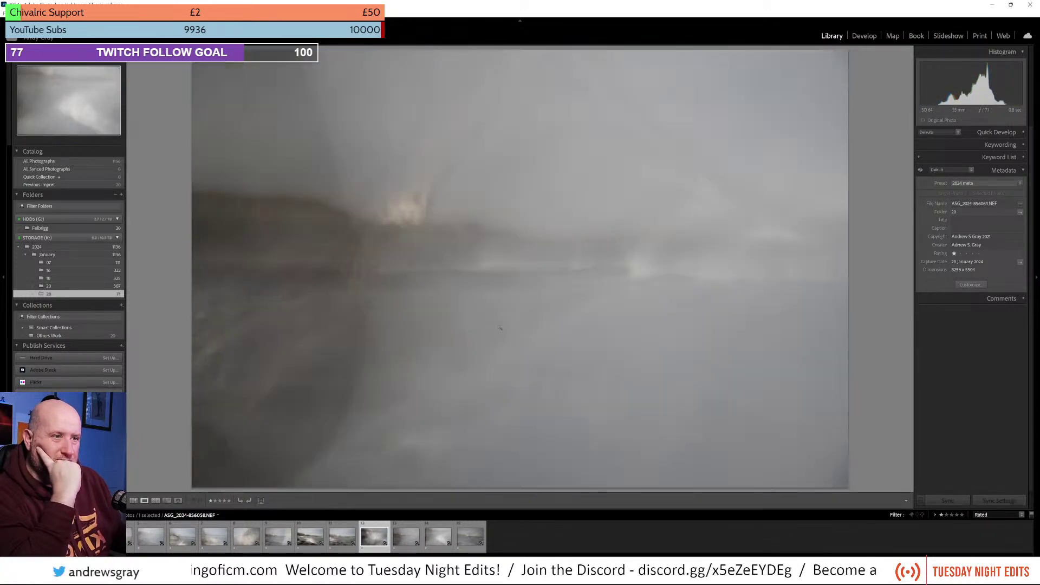
key("Right")
key("Right")
key("Right")
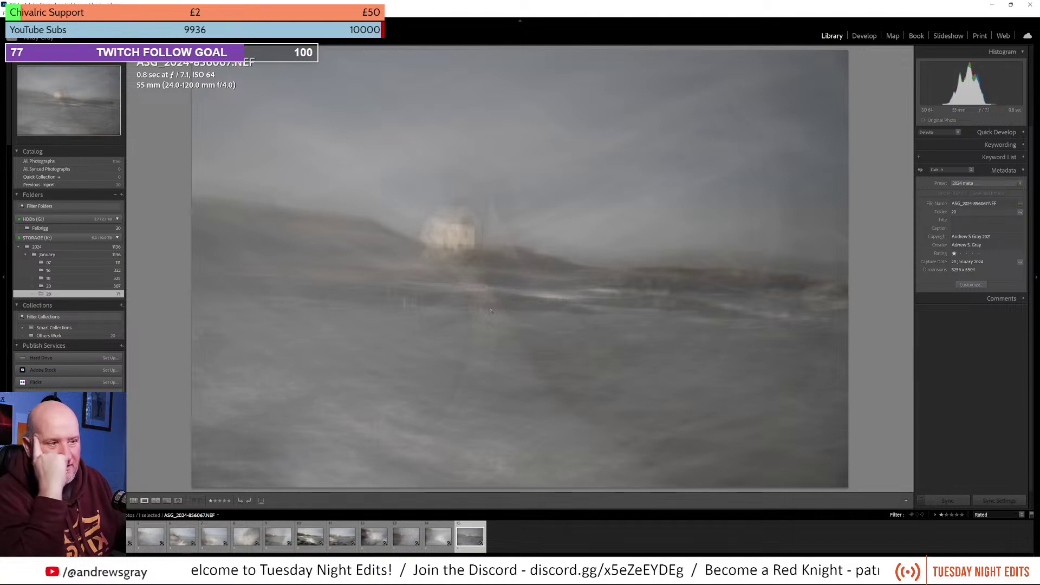
Step: Review the rated coastal photos again in reverse, from the end of the set towards ASG_2024-856035.NEF, re-examining the multiple-exposure shots of the white building
key("Left")
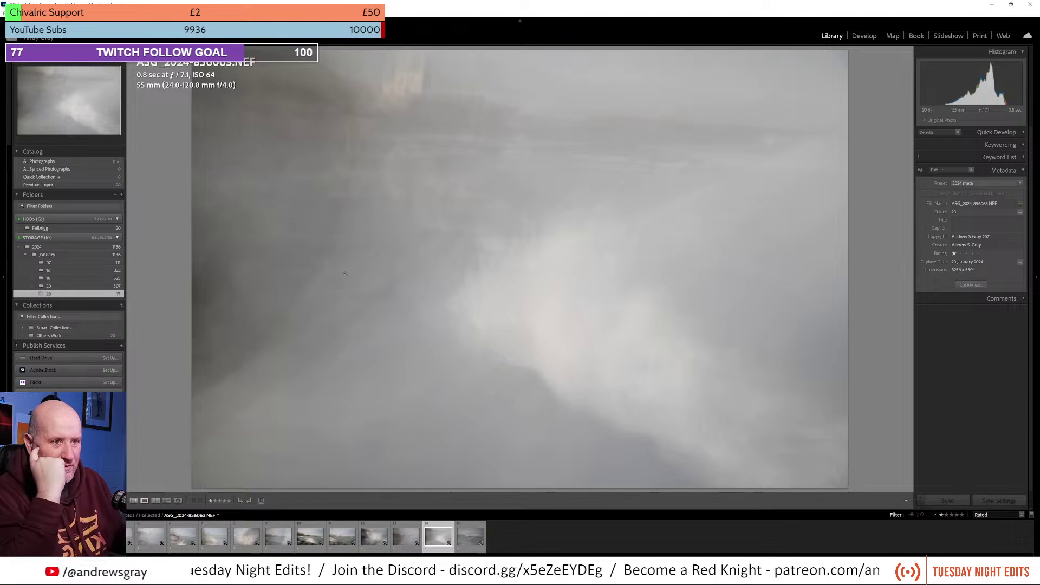
key("Left")
key("Left")
key("Left")
key("Left")
key("Left")
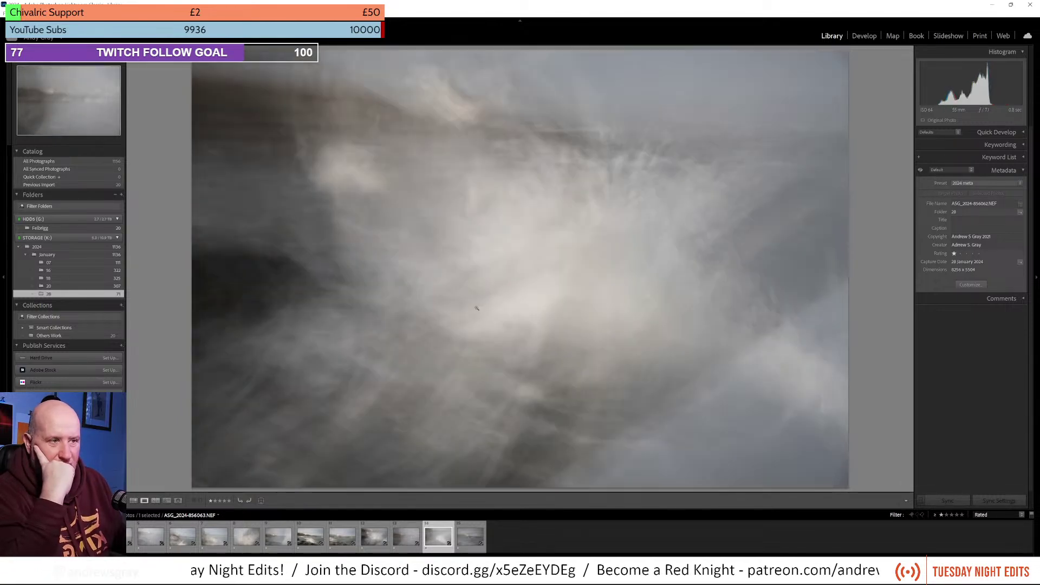
key("Left")
key("Left")
key("Left")
key("Left")
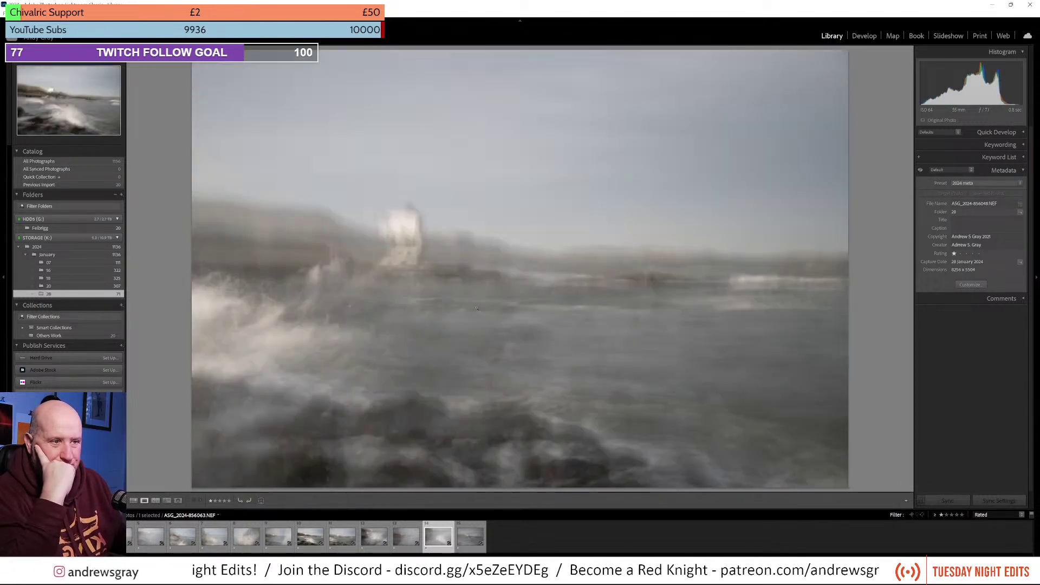
key("Left")
key("Right")
key("Left")
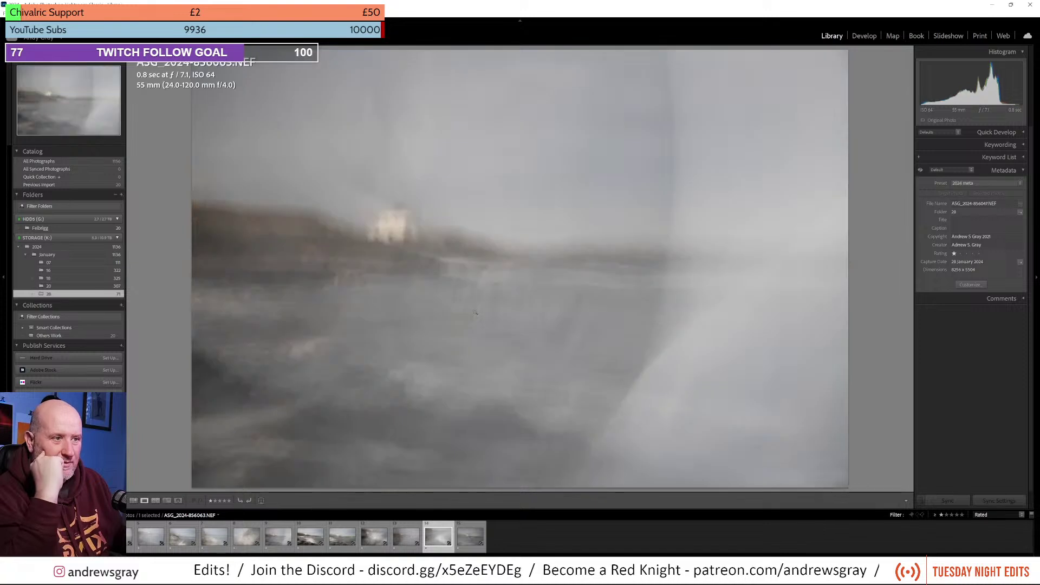
key("Left")
key("Left")
key("Left")
key("Left")
key("Left")
key("Left")
key("Left")
key("Left")
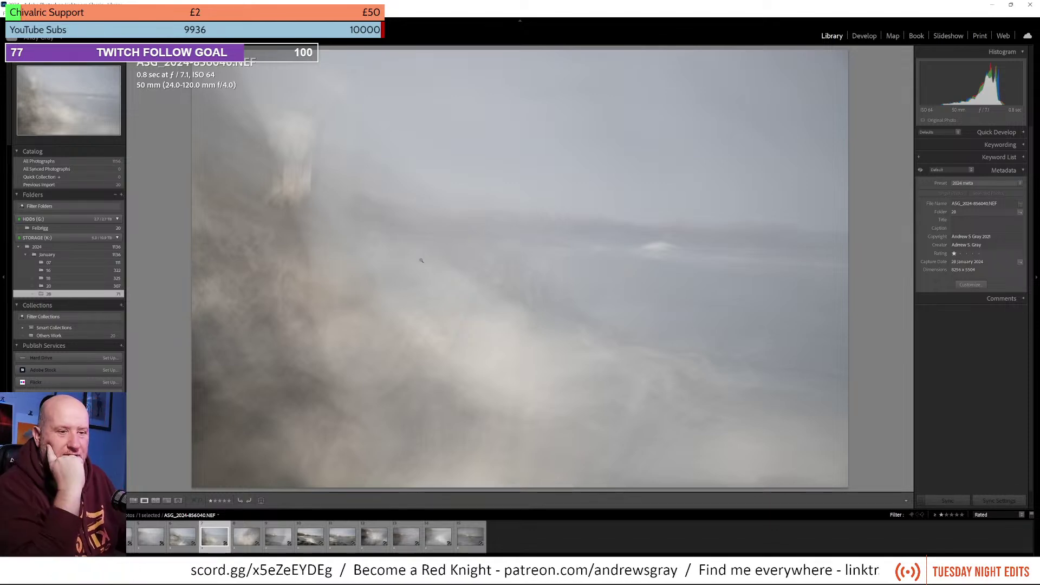
key("Left")
key("Left")
key("Left")
key("Left")
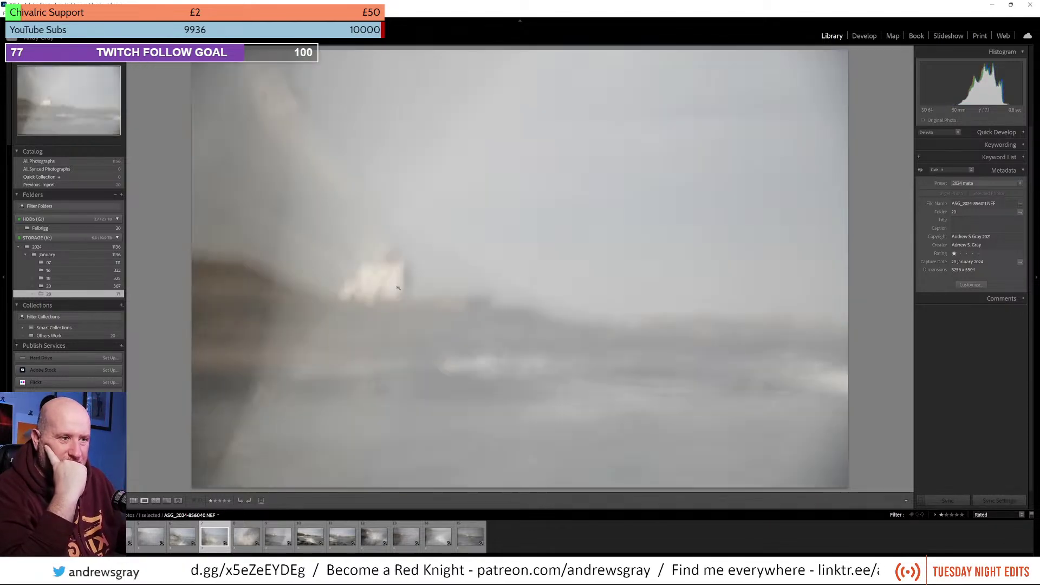
key("Left")
key("Left")
key("Left")
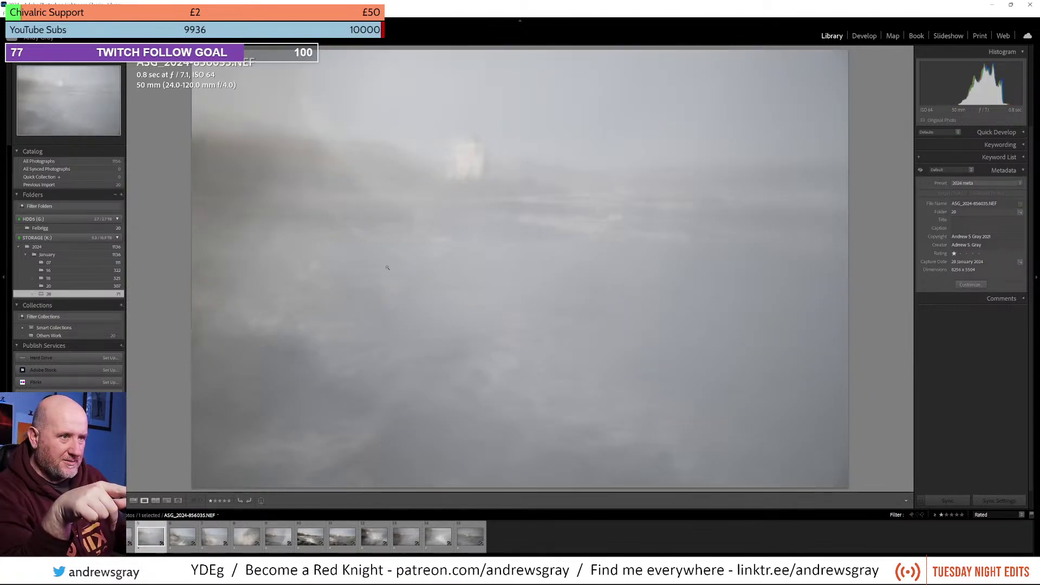
Step: Look through the rated coastal photos from ASG_2024-856035.NEF to ASG_2024-856067.NEF, comparing the early neighbouring shots back and forth
key("Right")
key("Right")
key("Right")
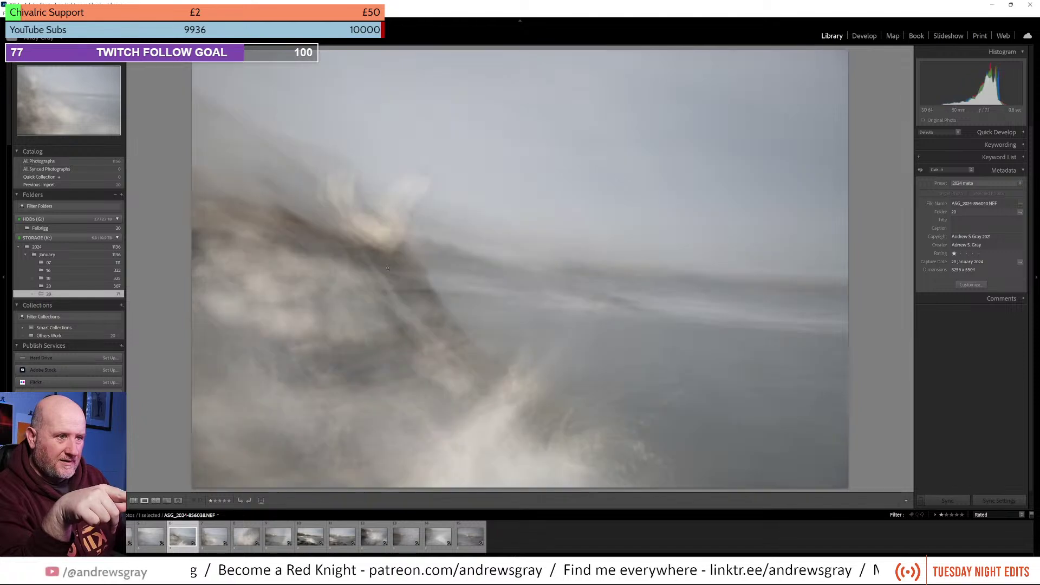
key("Left")
key("Left")
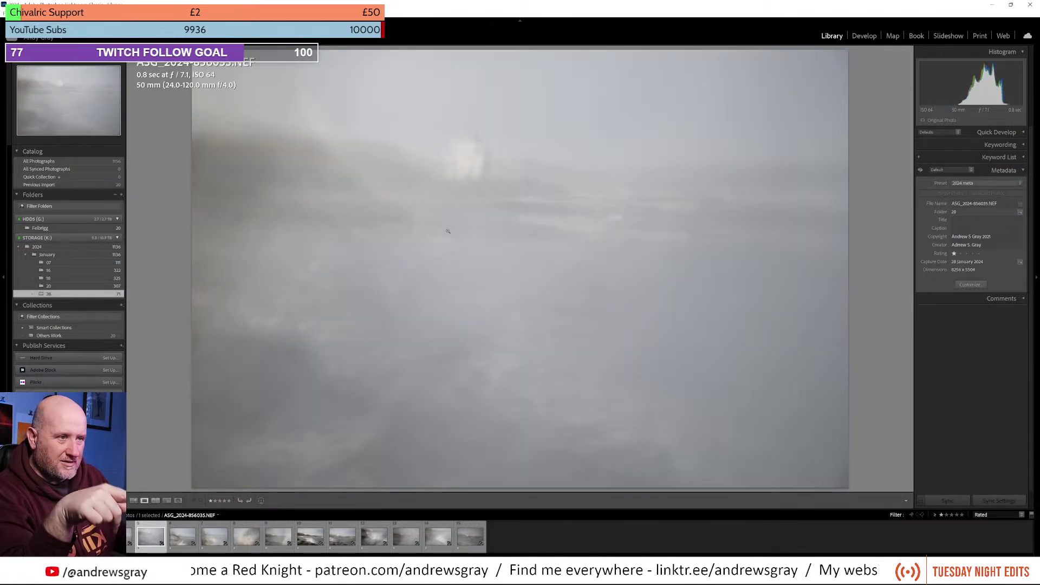
key("Right")
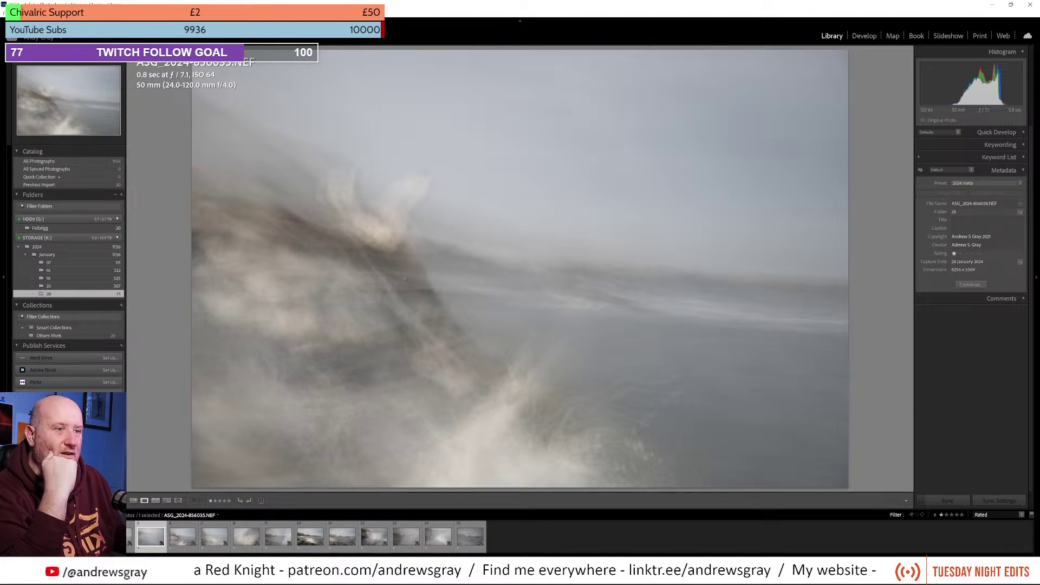
key("Right")
key("Right")
key("Right")
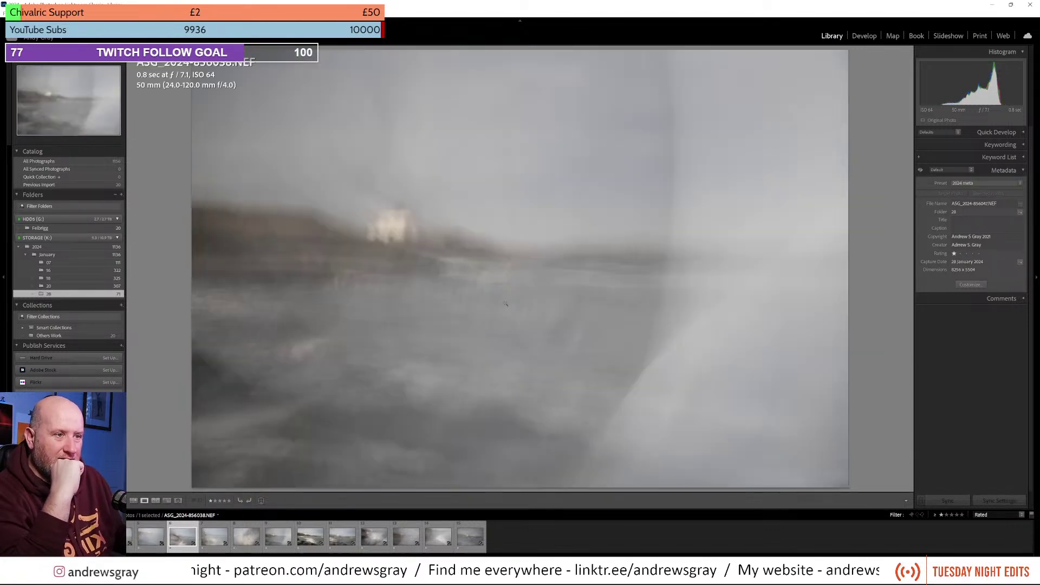
key("Right")
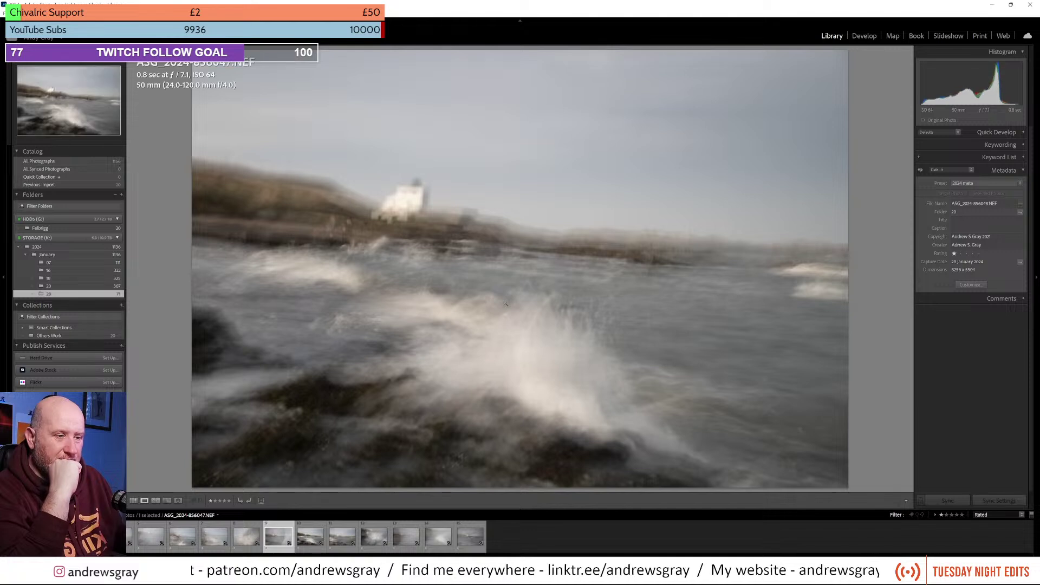
key("Right")
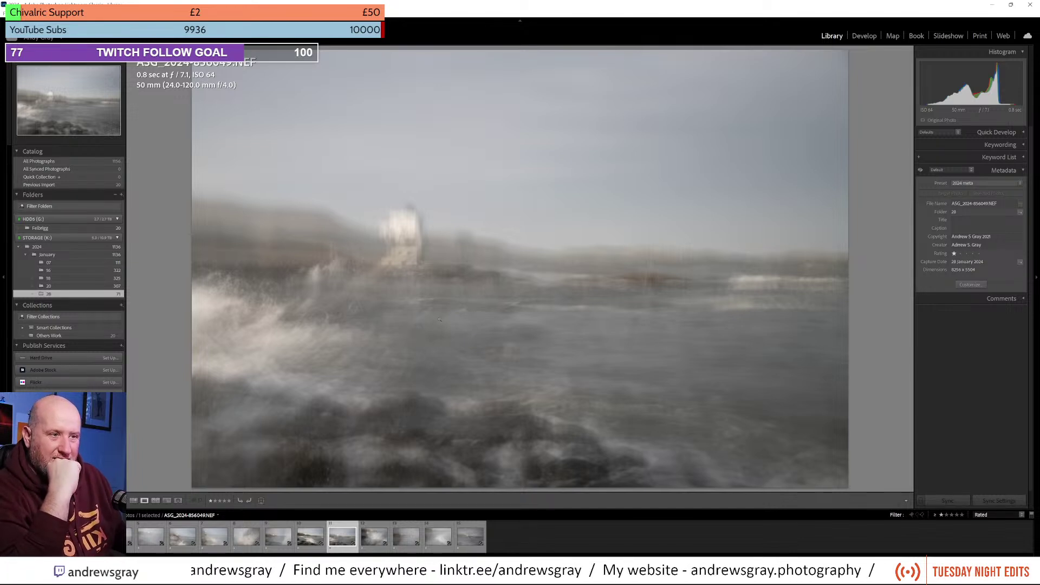
key("Right")
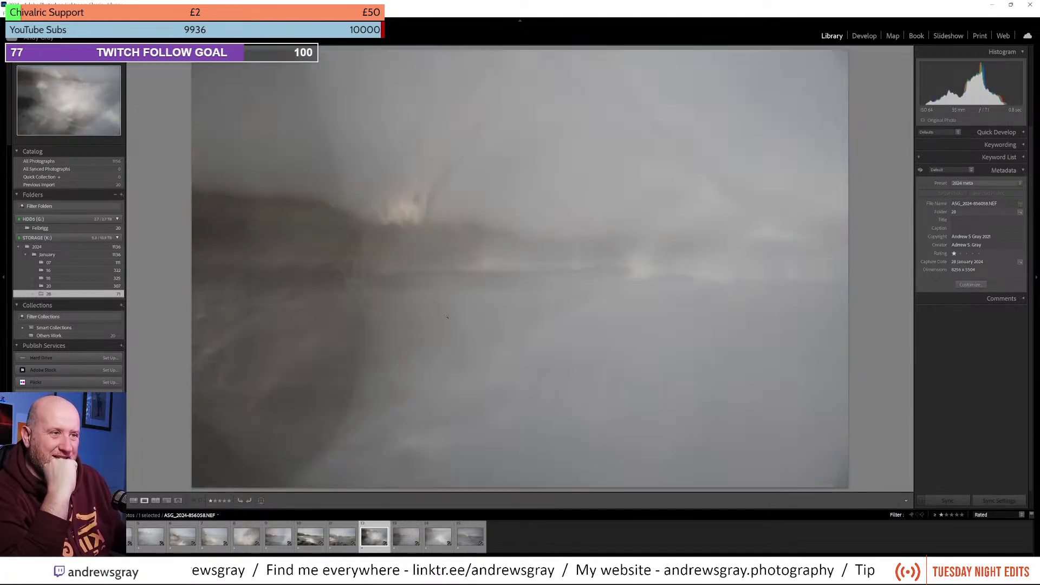
key("Right")
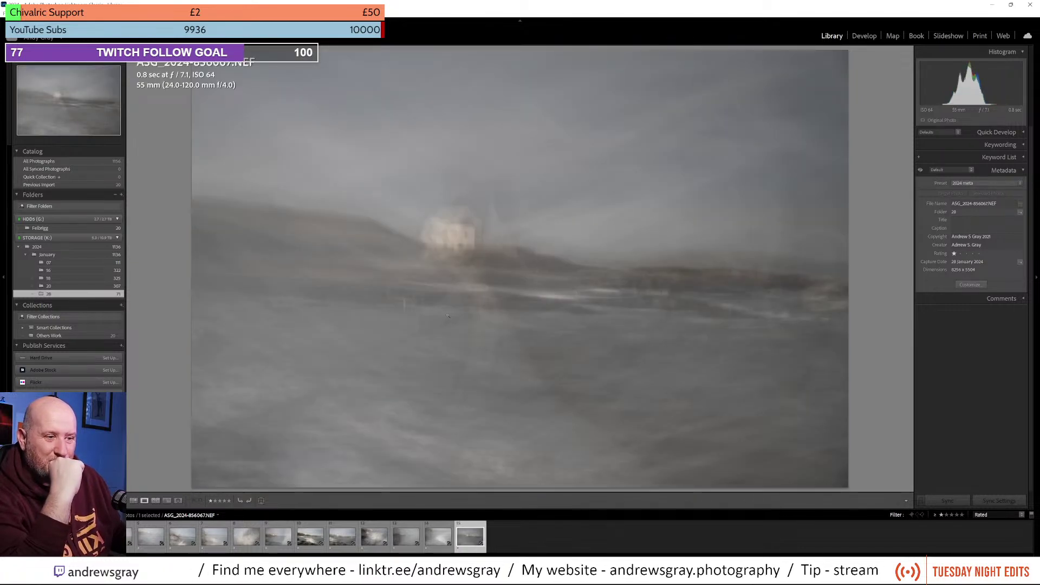
key("Left")
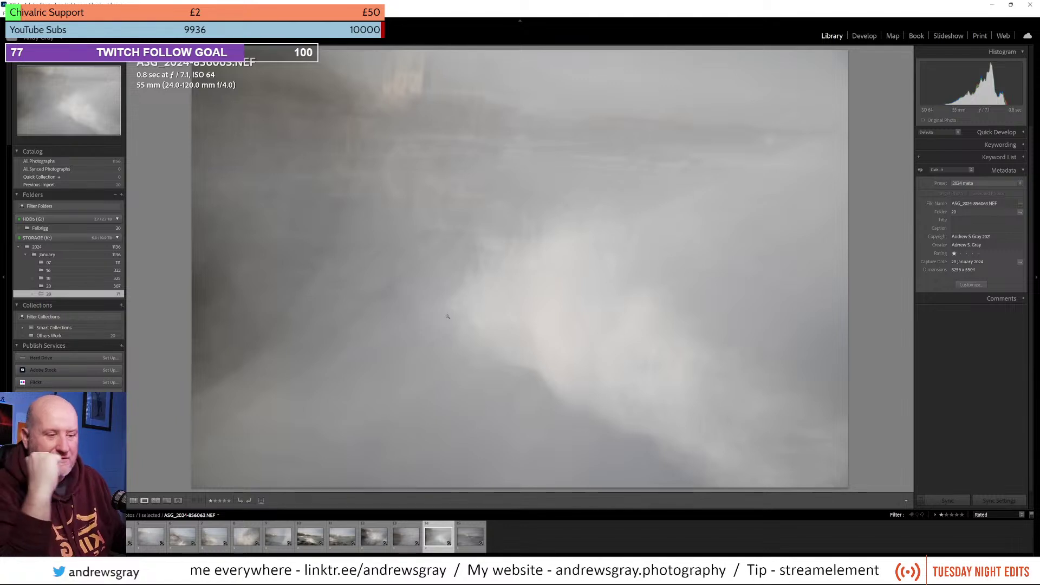
Step: Select the run of coastal photos from ASG_2024-856035.NEF through ASG_2024-856067.NEF
left_click(151, 537)
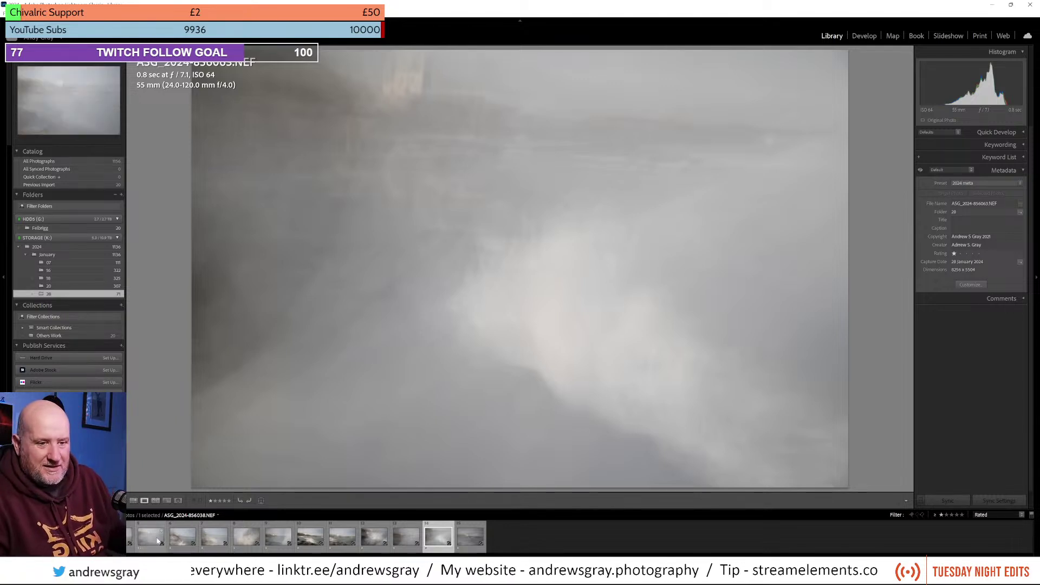
key("Left")
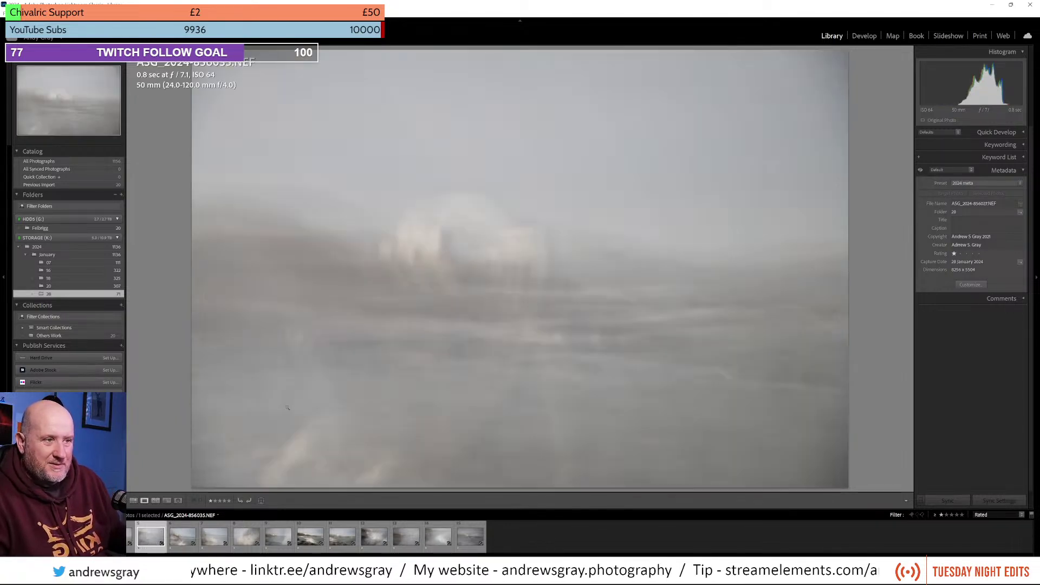
key("Right")
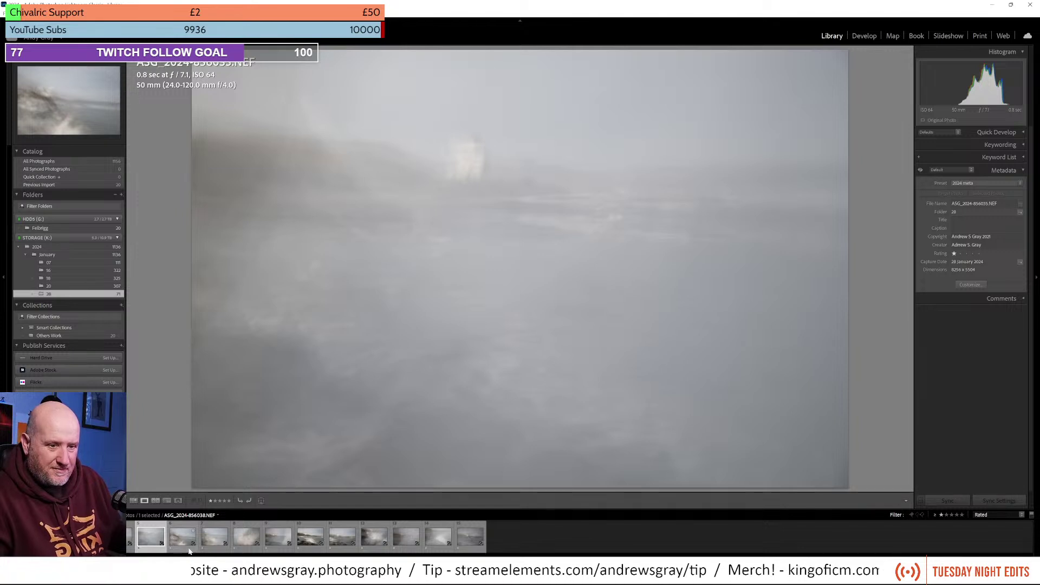
left_click(472, 536, "shift")
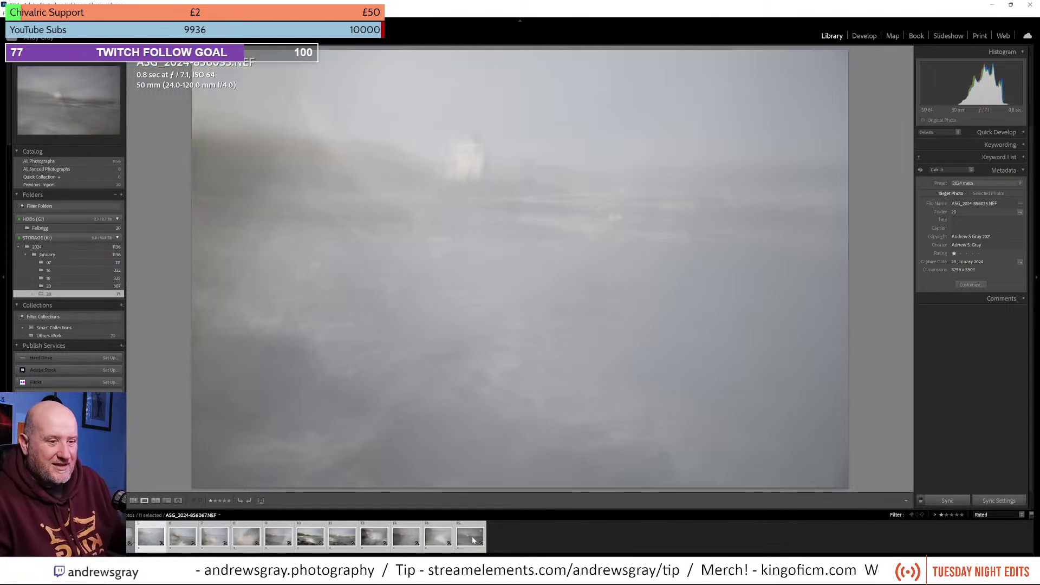
Step: Make ASG_2024-856047.NEF the active photo of the selection and open it for developing
key("Right")
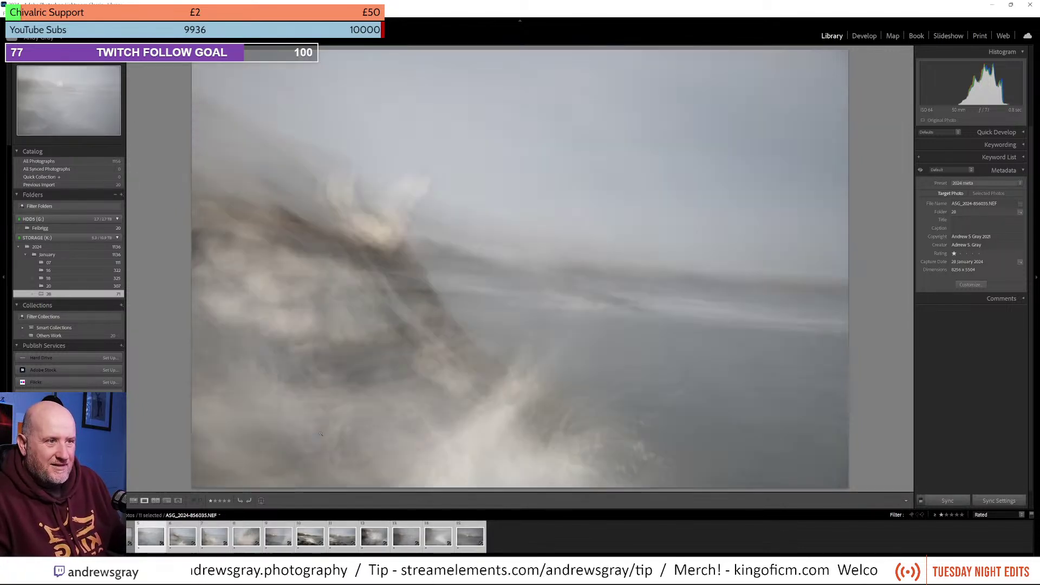
key("Right")
key("Right")
key("Right")
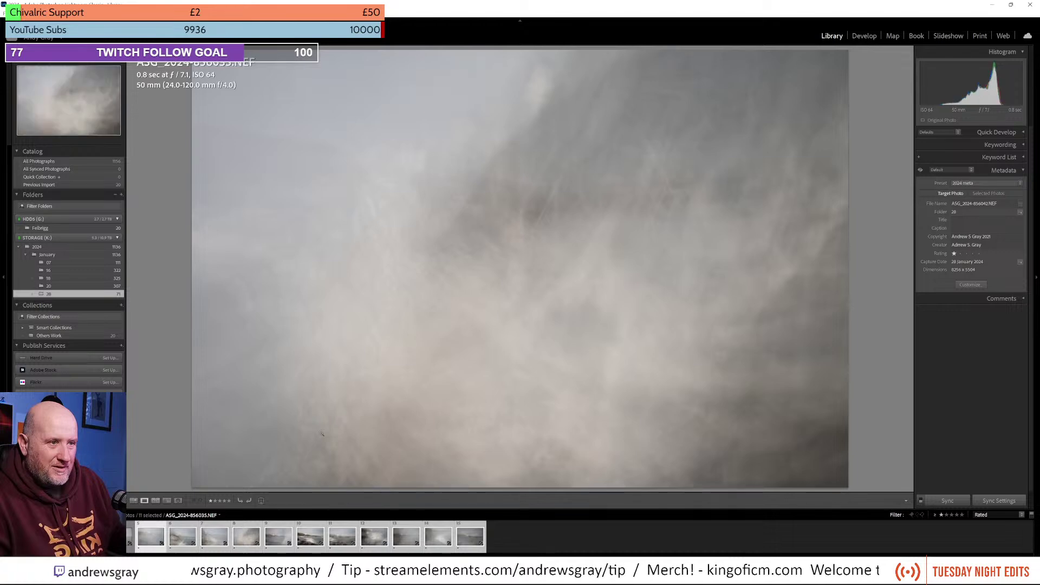
key("Right")
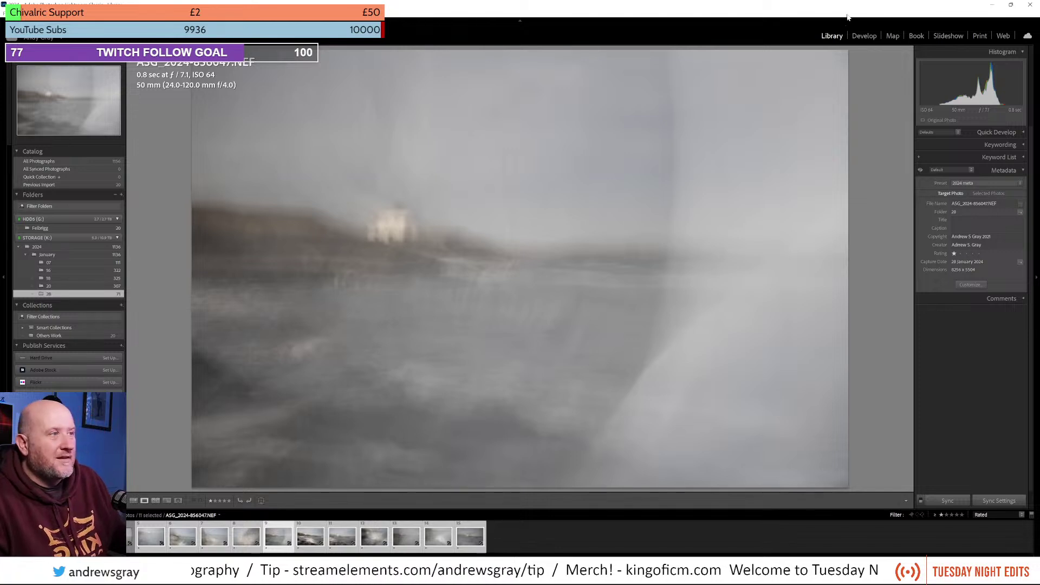
left_click(864, 36)
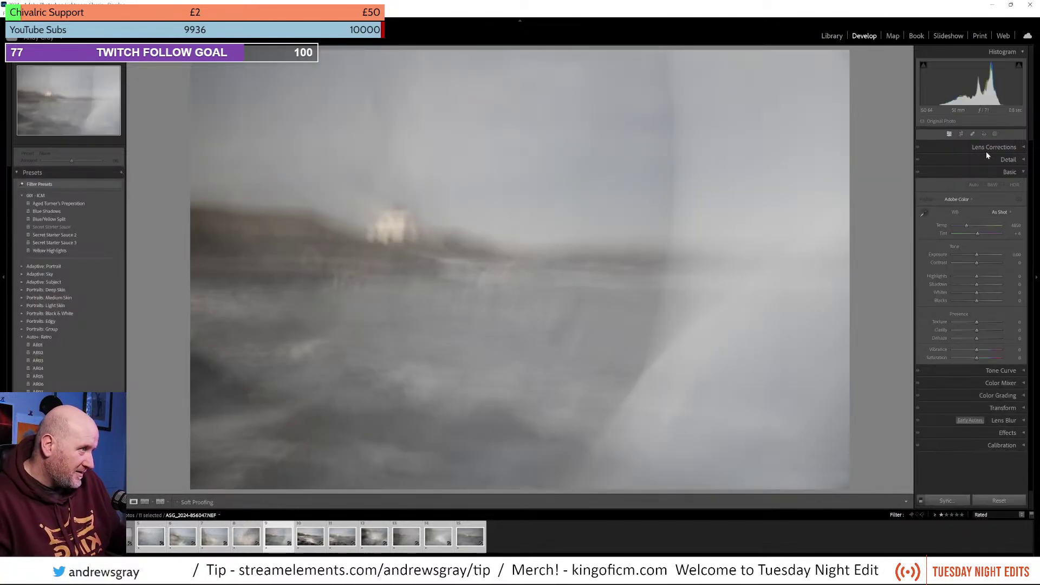
Step: Remove chromatic aberration and enable lens profile corrections, and check the sharpening and noise reduction settings
left_click(986, 151)
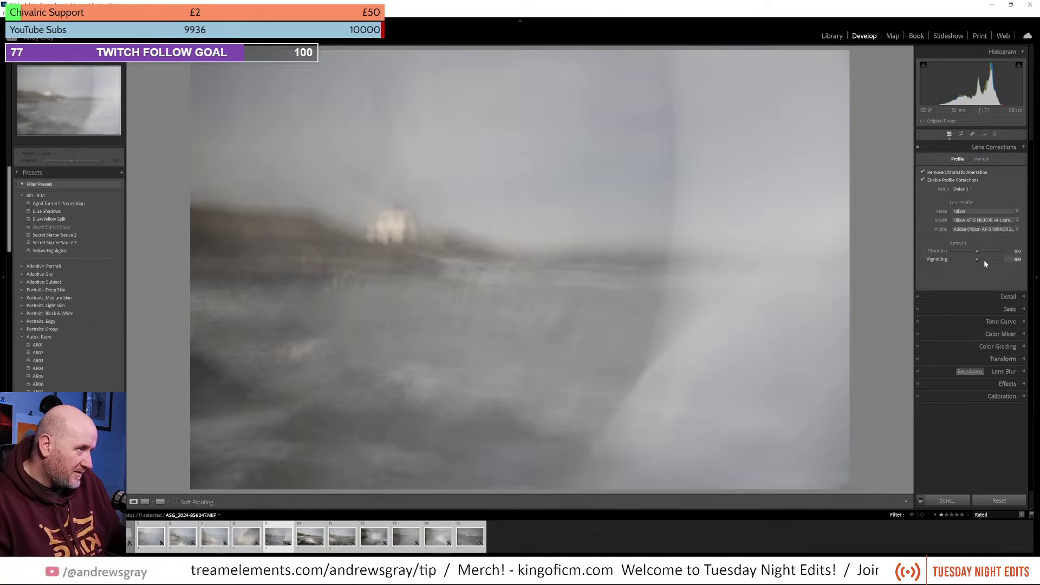
left_click(995, 148)
left_click(997, 160)
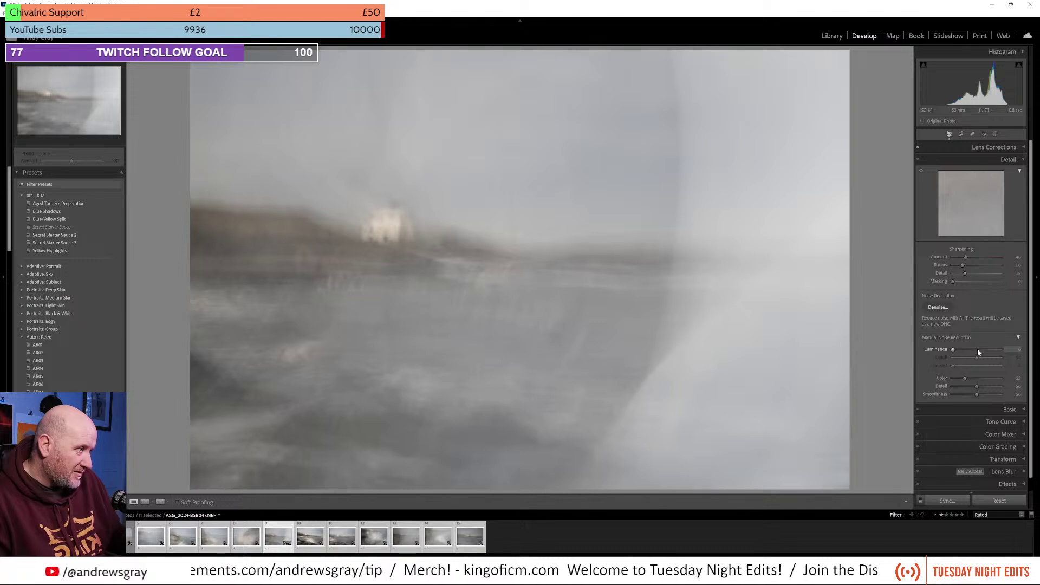
left_click(1009, 160)
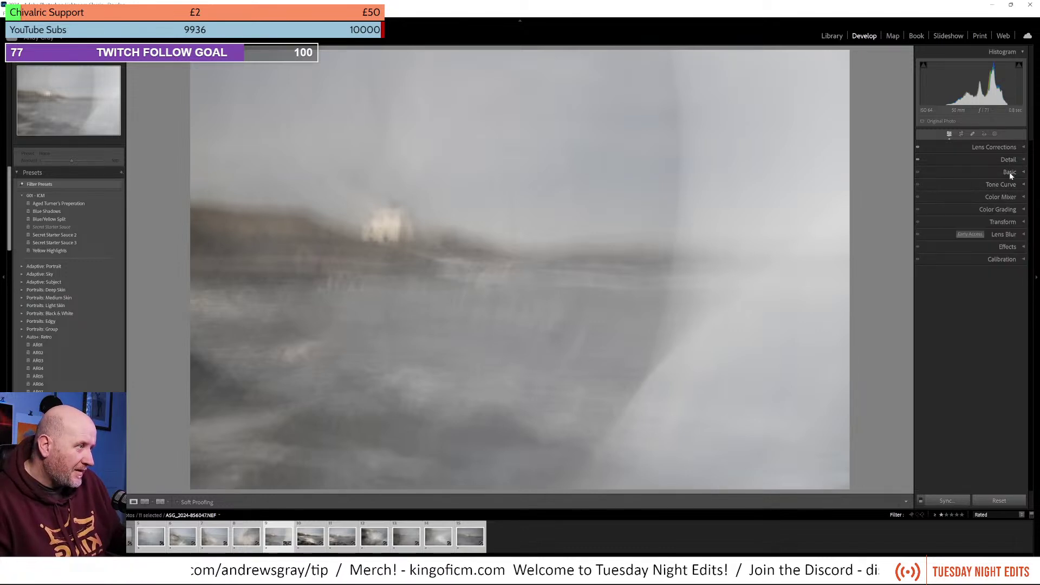
Step: Set Contrast to +44 while trying the Auto and Daylight white balances, and return the white balance to As Shot
left_click(1010, 173)
left_click(999, 212)
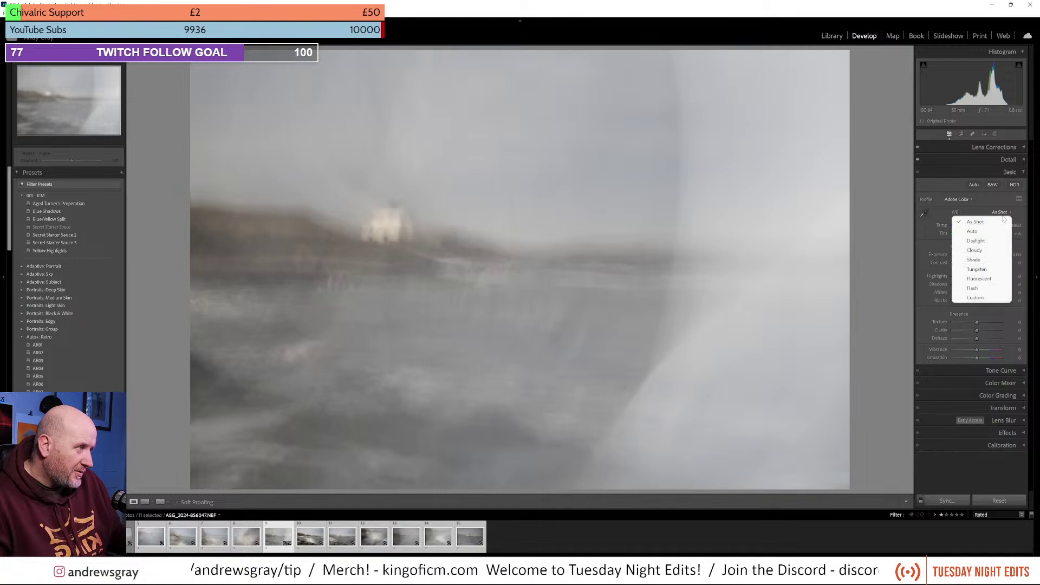
left_click(991, 231)
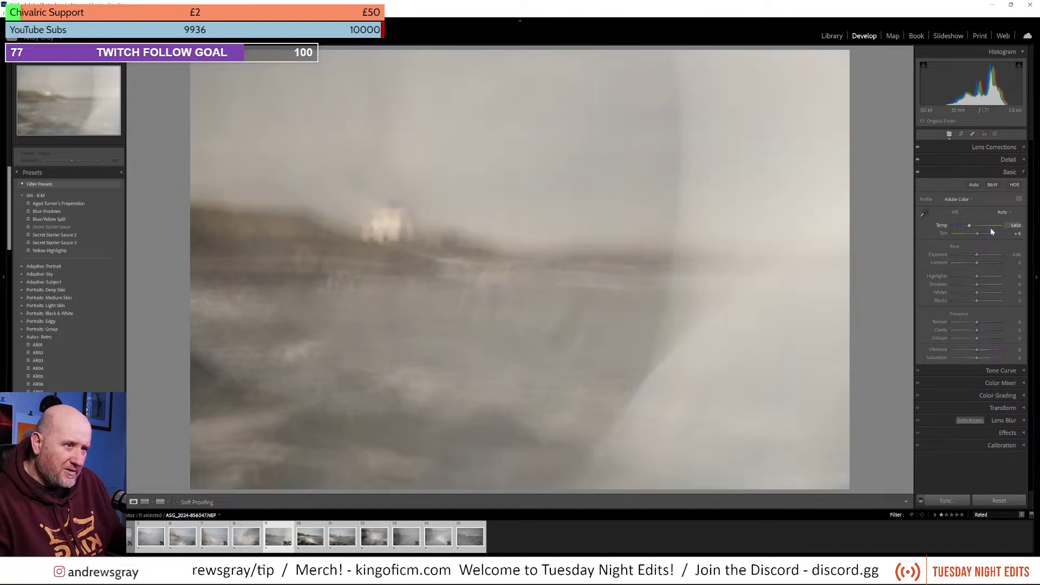
left_click(1002, 212)
left_click(992, 239)
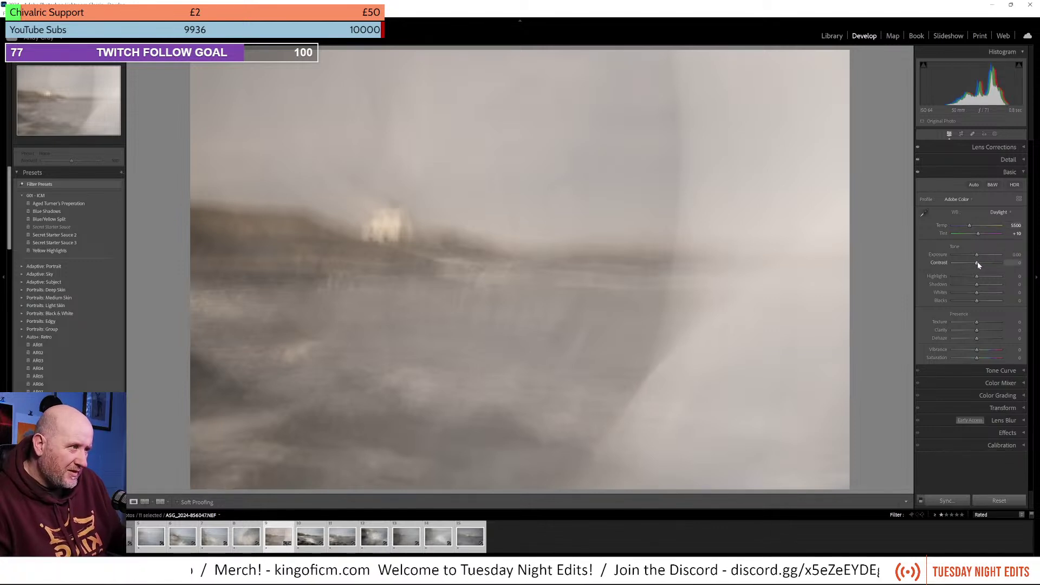
mouse_move(976, 262)
left_mouse_down()
mouse_move(1003, 262)
mouse_move(986, 262)
left_mouse_up()
left_click(1001, 212)
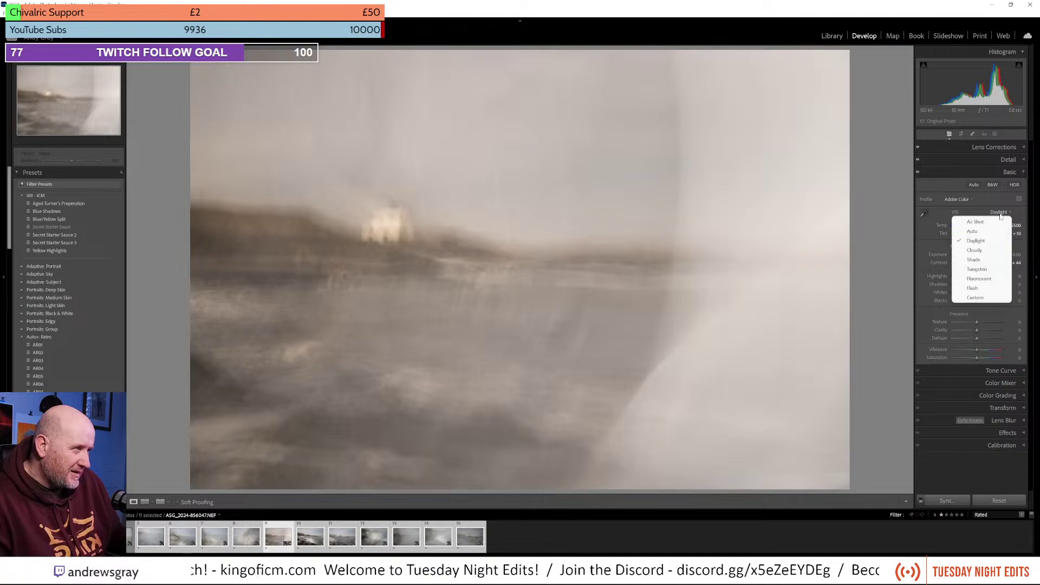
left_click(986, 227)
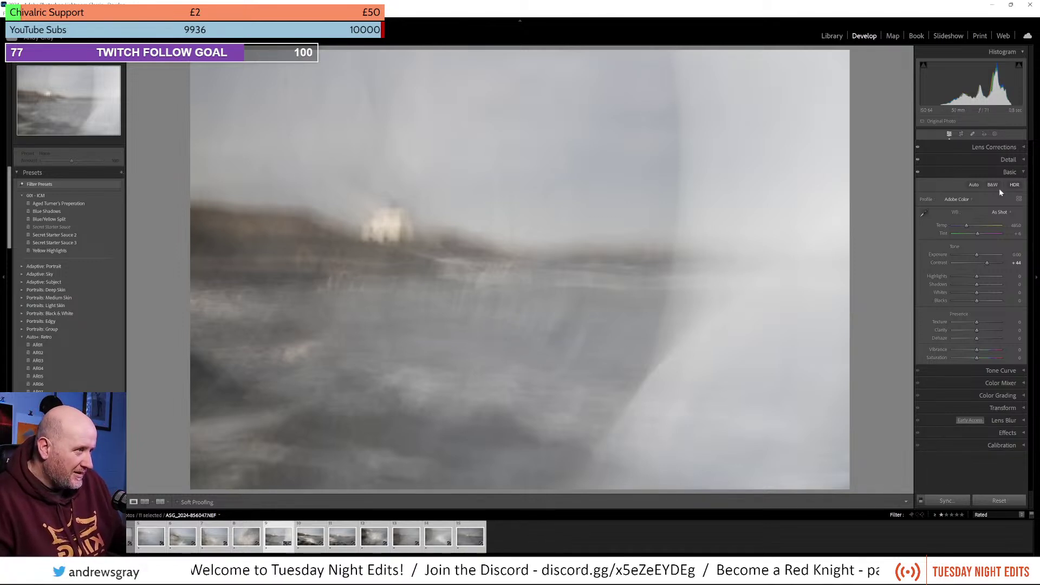
Step: Set Highlights to -19, Shadows to +21, Whites to +17, Blacks to -17 and Clarity to +14, and reset Dehaze after trying it
mouse_move(977, 301)
left_mouse_down()
mouse_move(967, 302)
mouse_move(991, 293)
mouse_move(982, 295)
left_mouse_up()
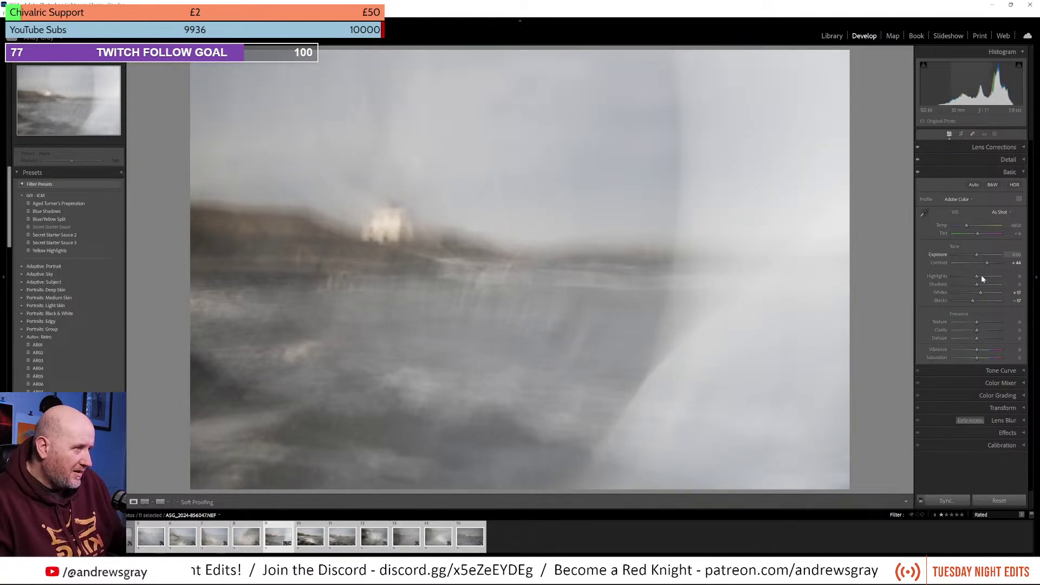
mouse_move(978, 285)
left_mouse_down()
mouse_move(994, 277)
mouse_move(961, 275)
mouse_move(972, 277)
left_mouse_up()
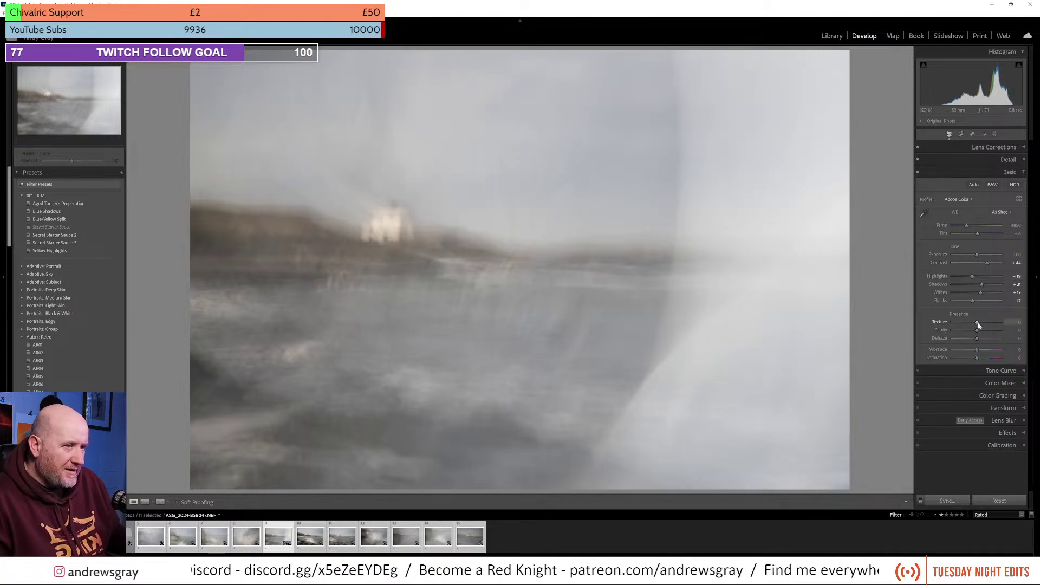
mouse_move(979, 330)
left_mouse_down()
mouse_move(993, 330)
mouse_move(983, 331)
left_mouse_up()
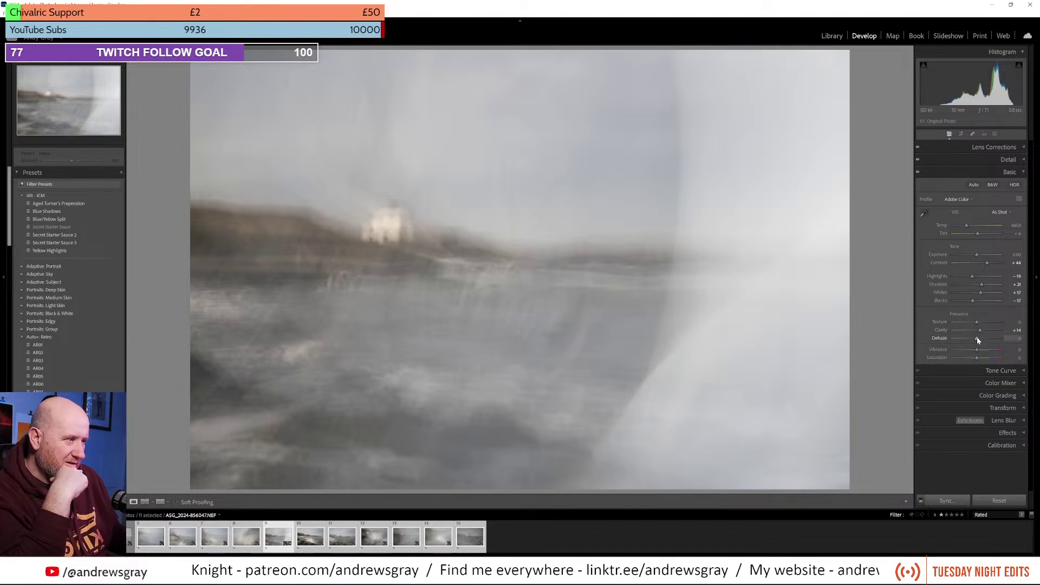
left_click_drag(979, 339, 991, 340)
double_click(992, 340)
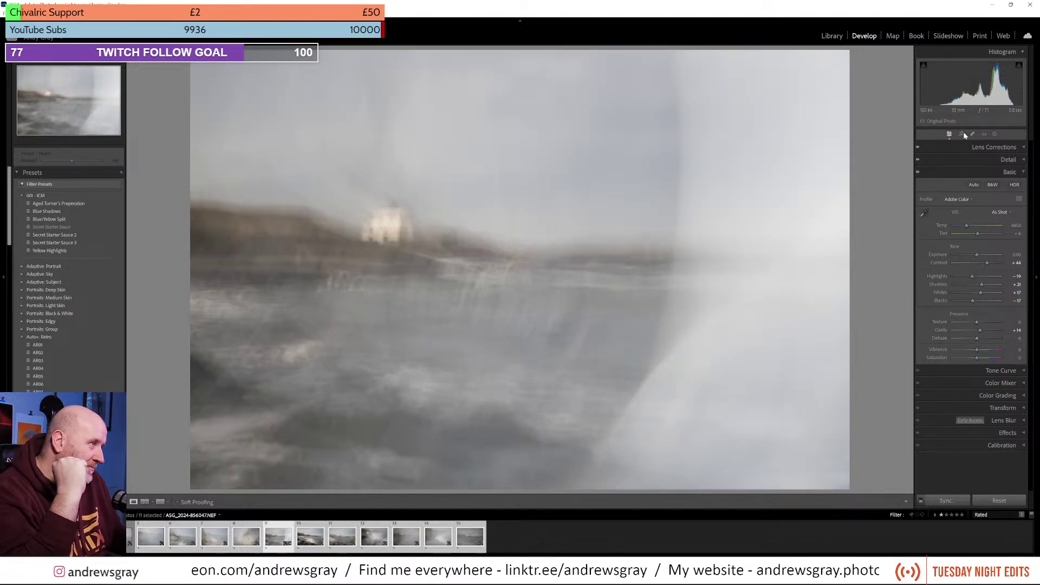
Step: Heal the dust spots on both sides of the sky at brush size 76, using Visualize Spots and resampling a poor source
left_click(973, 134)
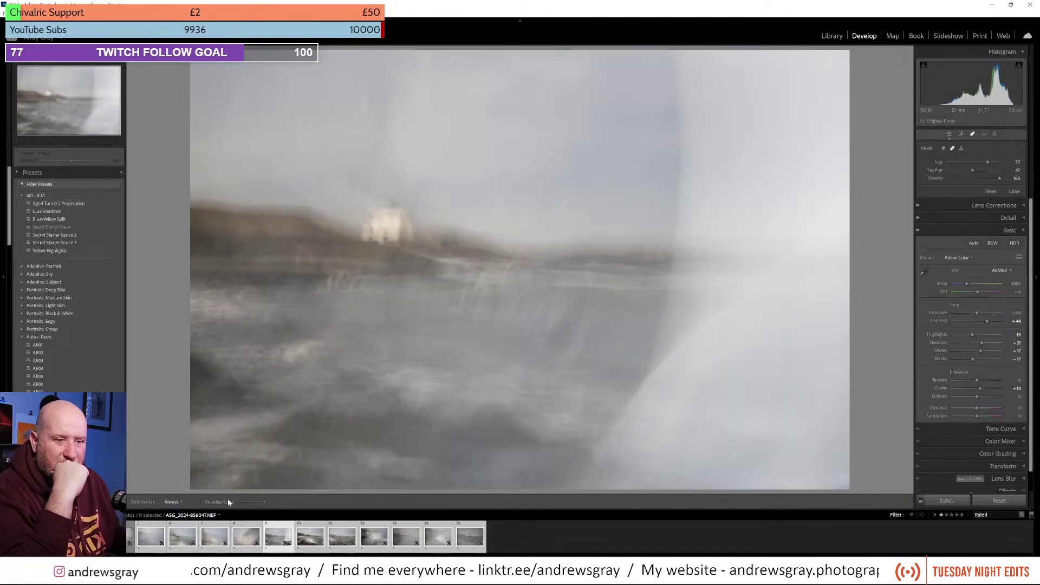
left_click(200, 502)
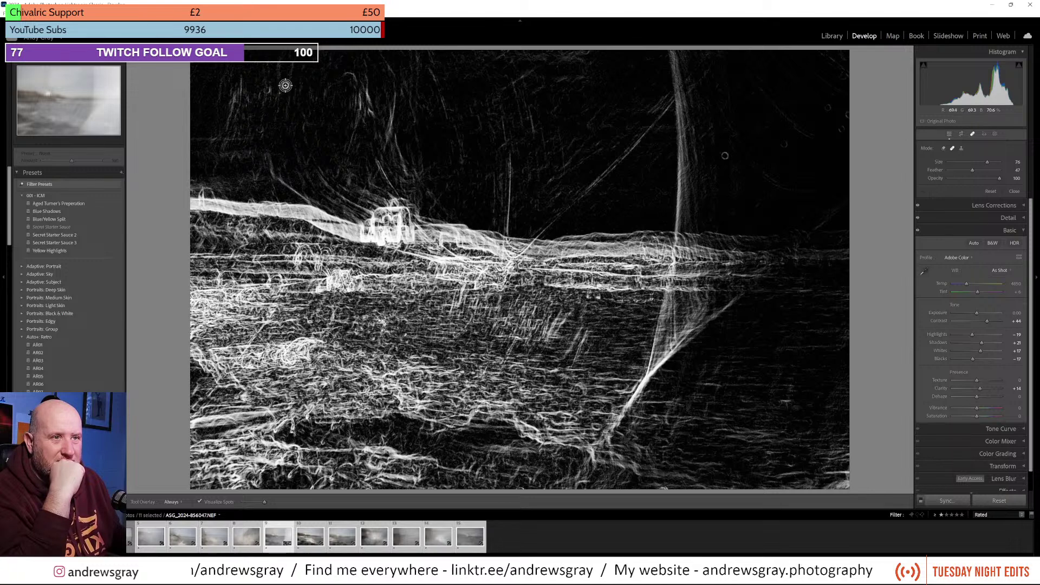
scroll(286, 85, "down", 1)
left_click(286, 86)
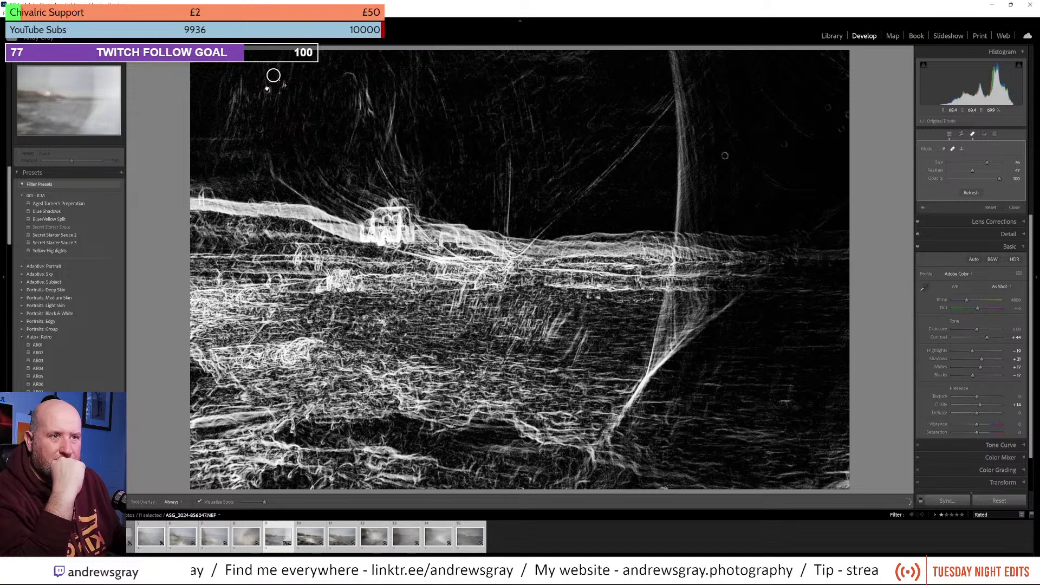
key("slash")
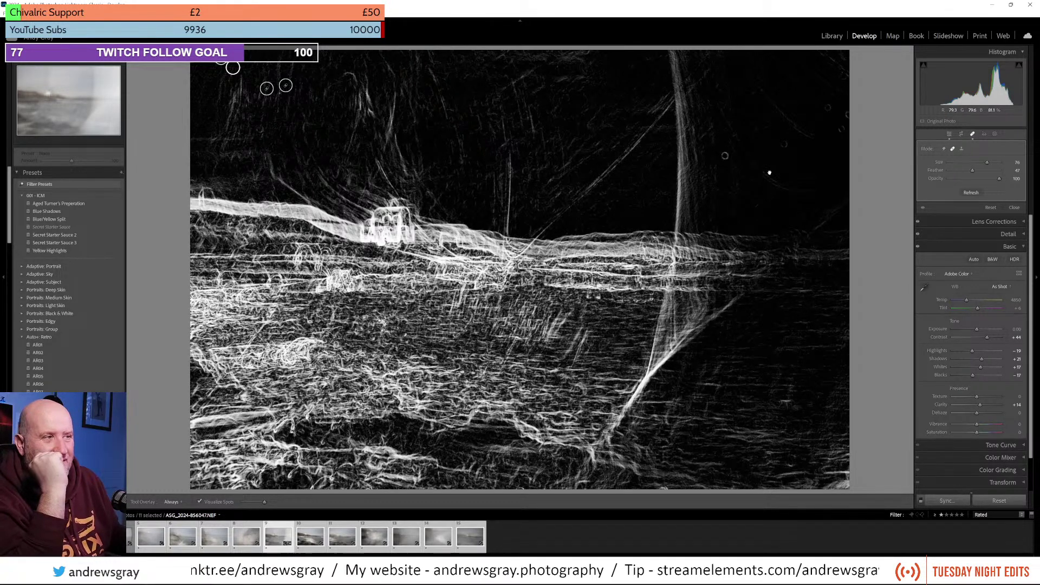
left_click(725, 155)
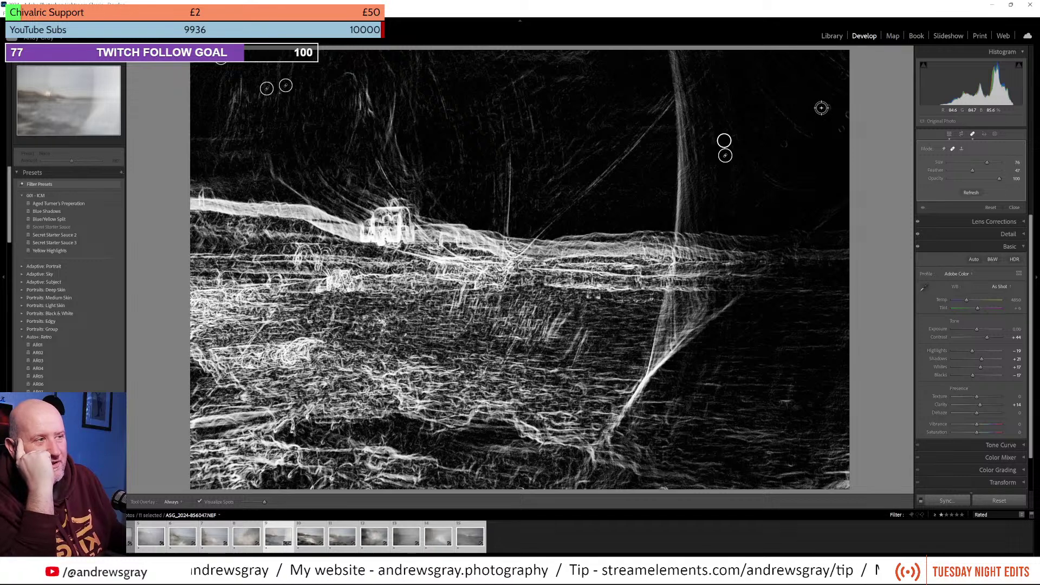
left_click(784, 144)
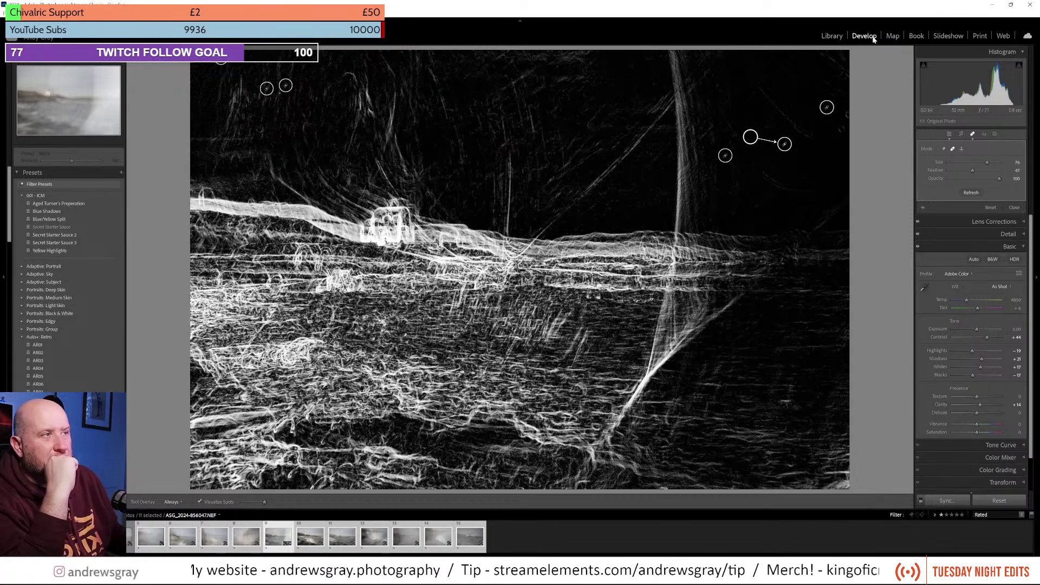
Step: Finish the spot removal and synchronize the develop settings, including healing but excluding masking, across the selected photos
left_click(948, 135)
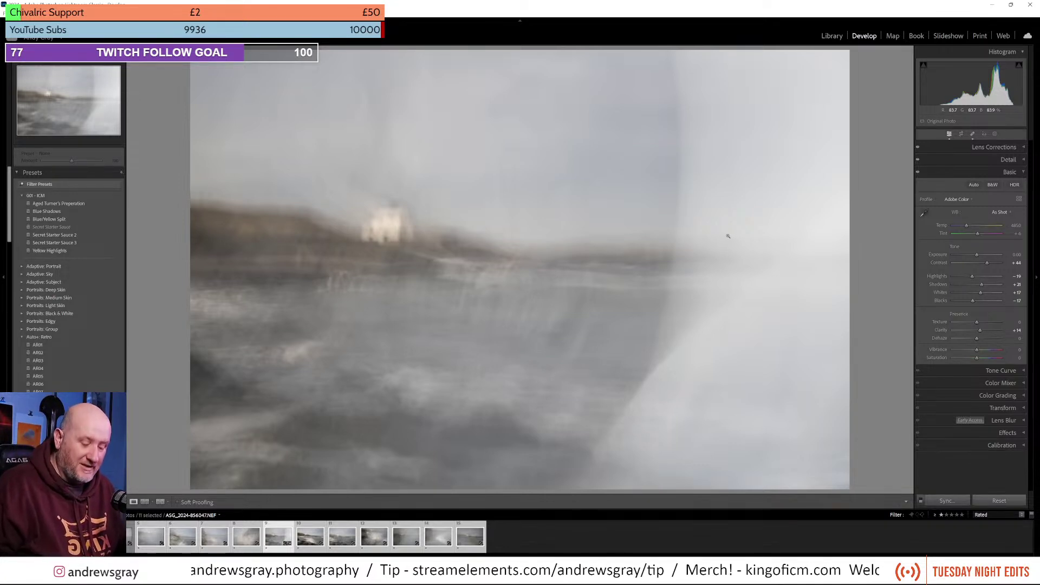
key("i")
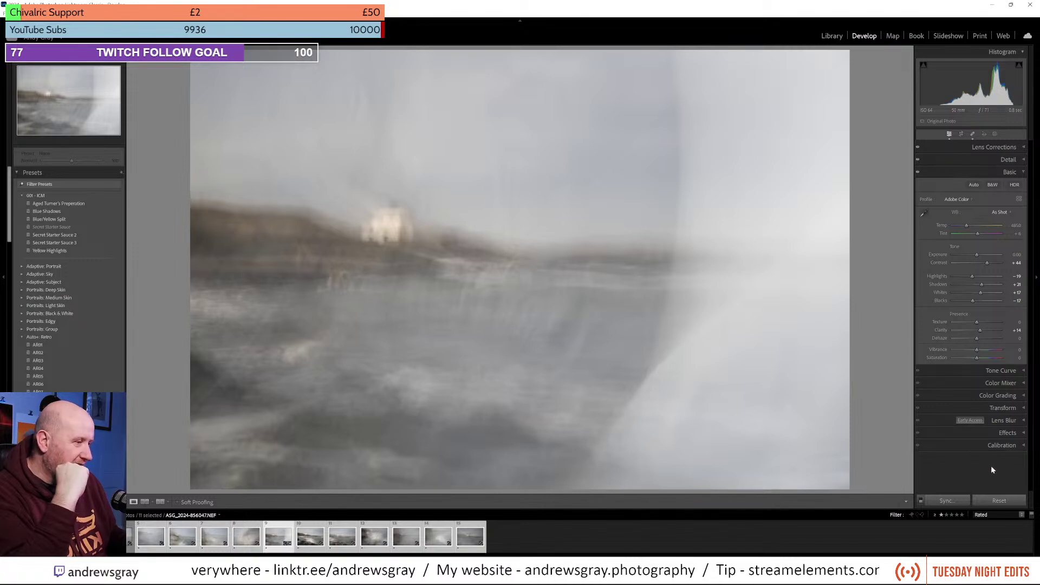
left_click(955, 502)
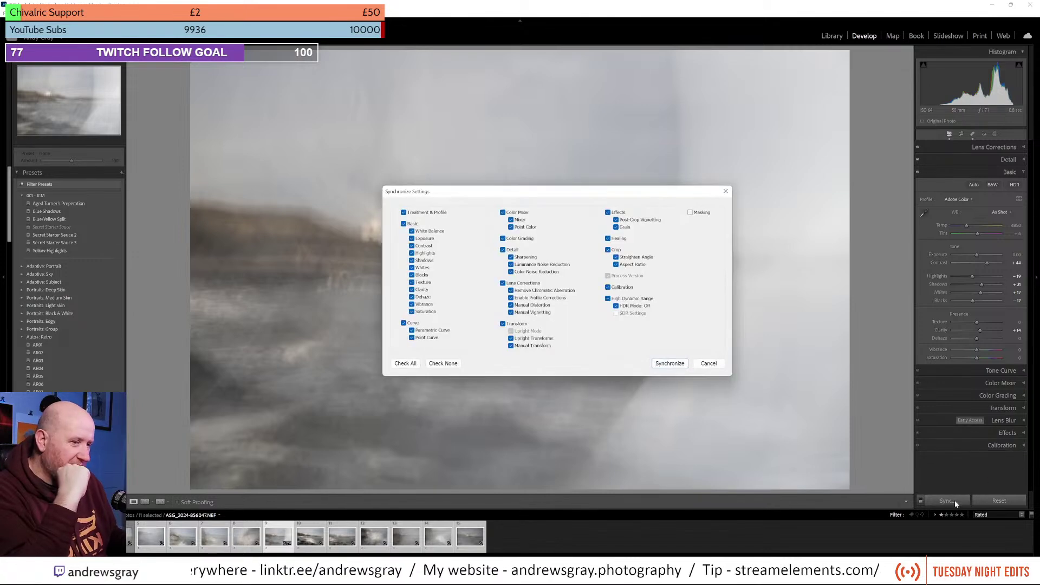
left_click(672, 364)
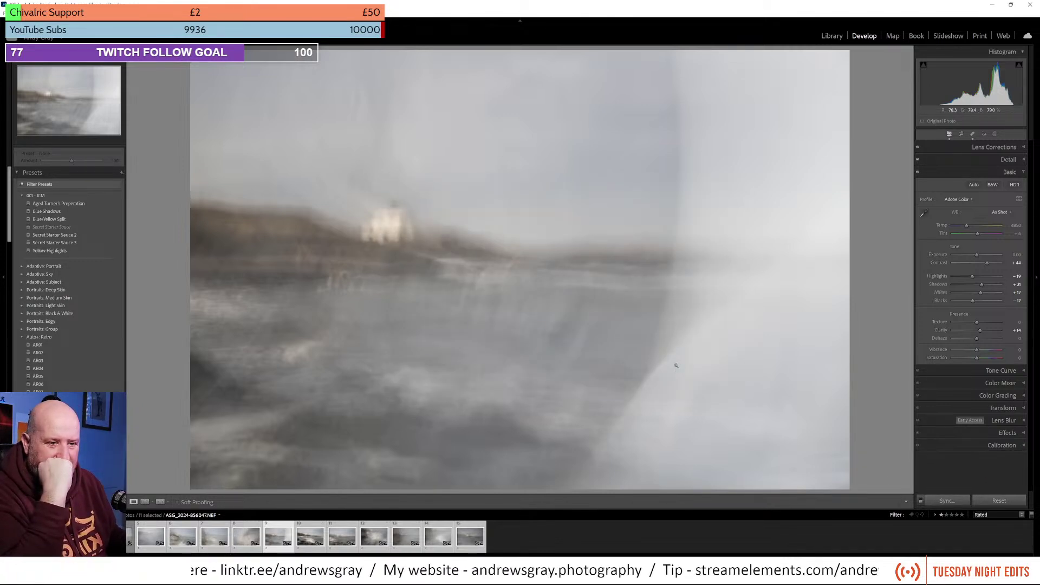
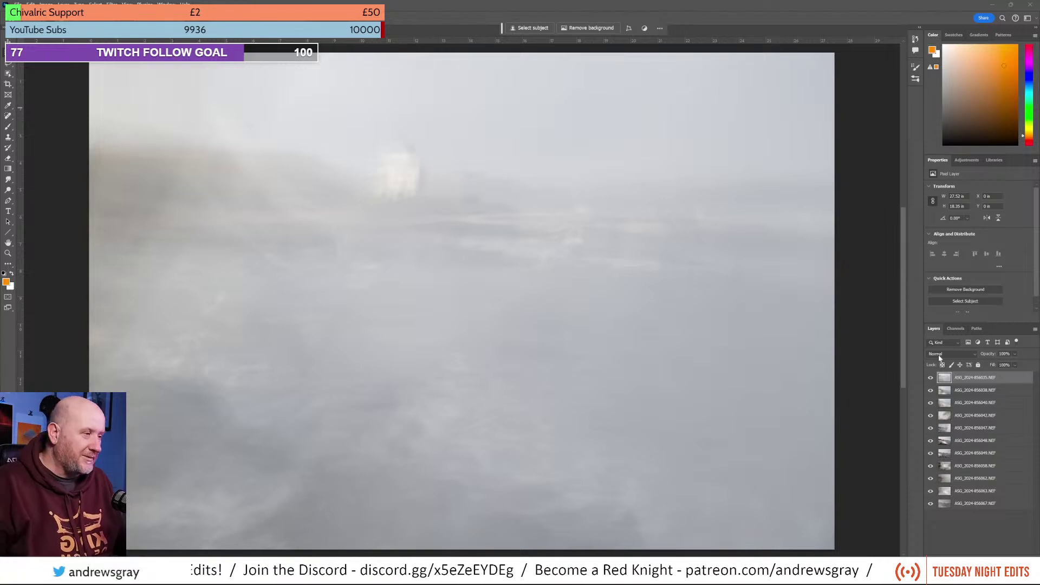
Step: In Photoshop, hide the stacked photo layers one by one from ASG_2024-856035.NEF down to ASG_2024-856067.NEF to review each exposure
left_click(931, 377)
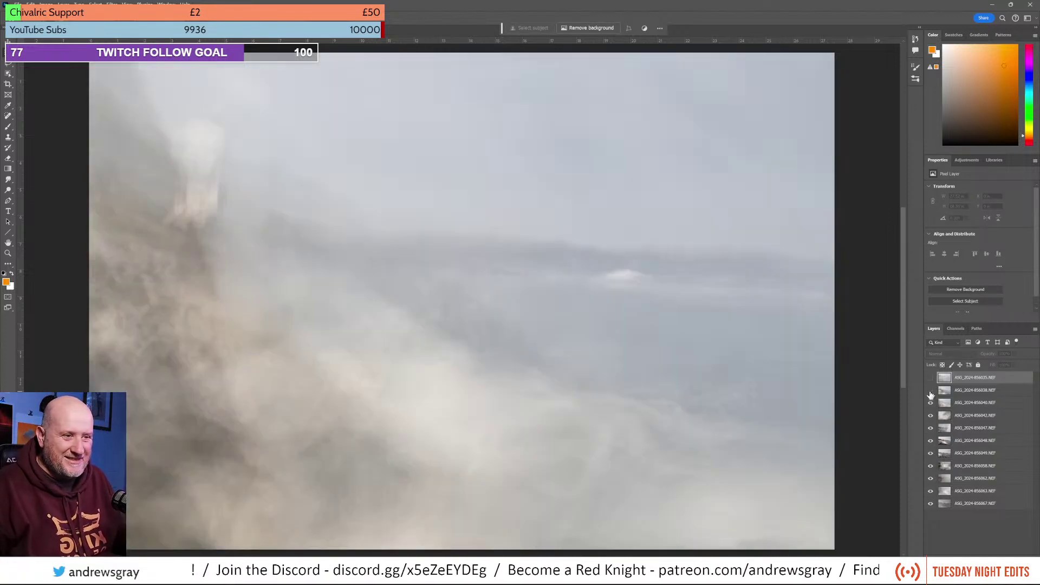
left_click(931, 391)
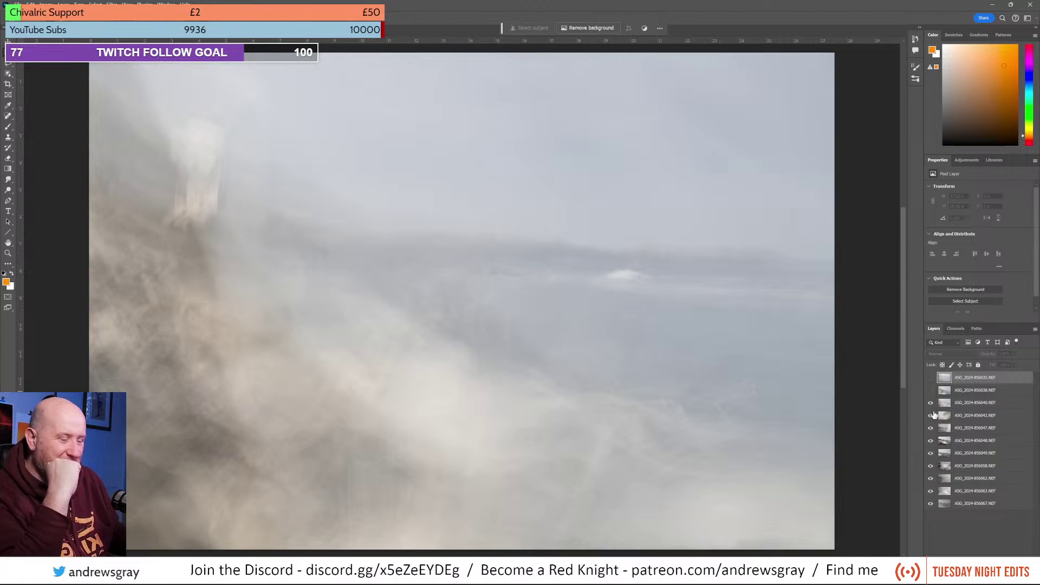
left_click(931, 410)
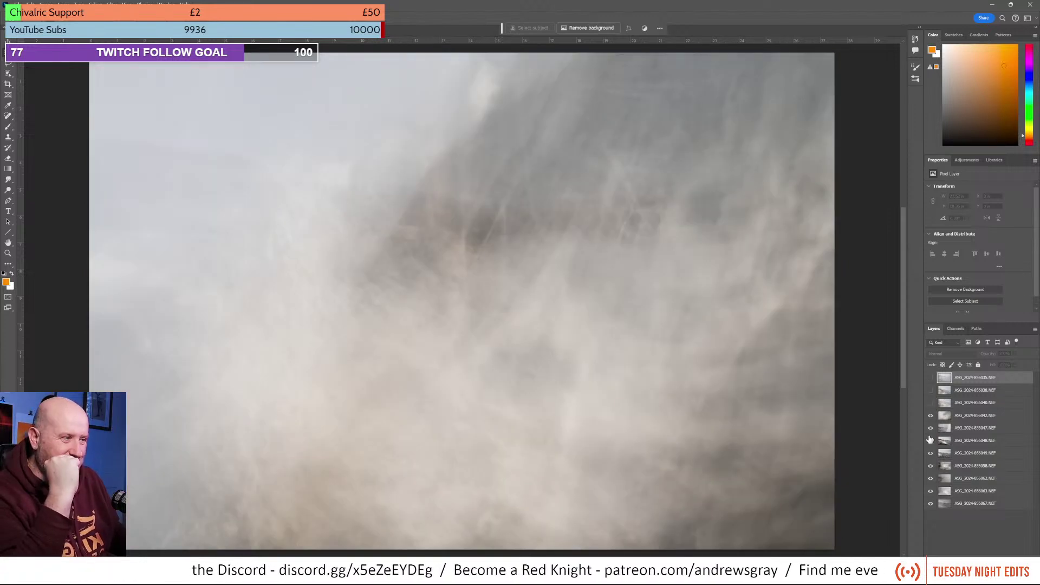
left_click(931, 428)
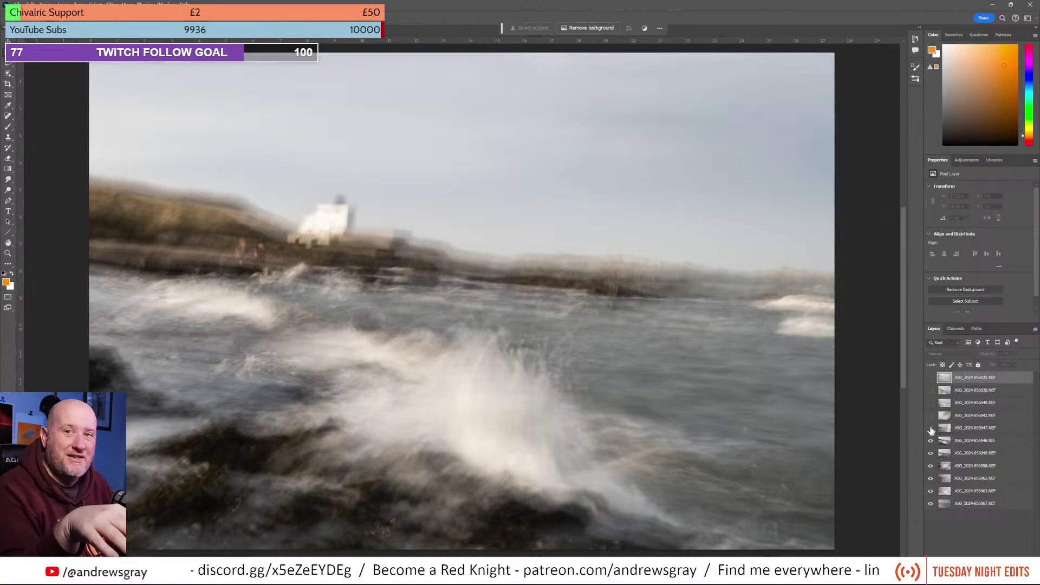
left_click(931, 441)
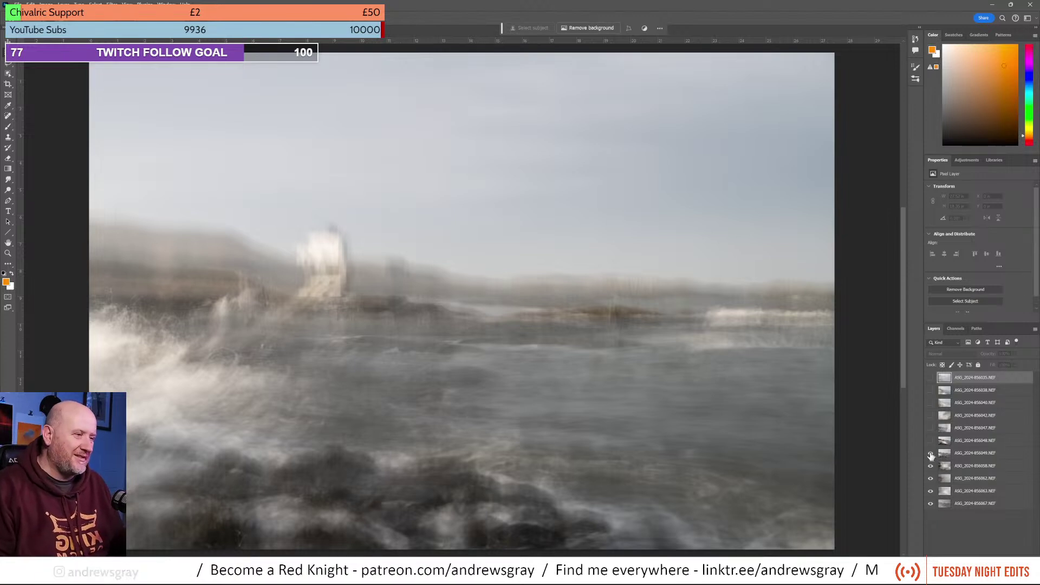
left_click(931, 455)
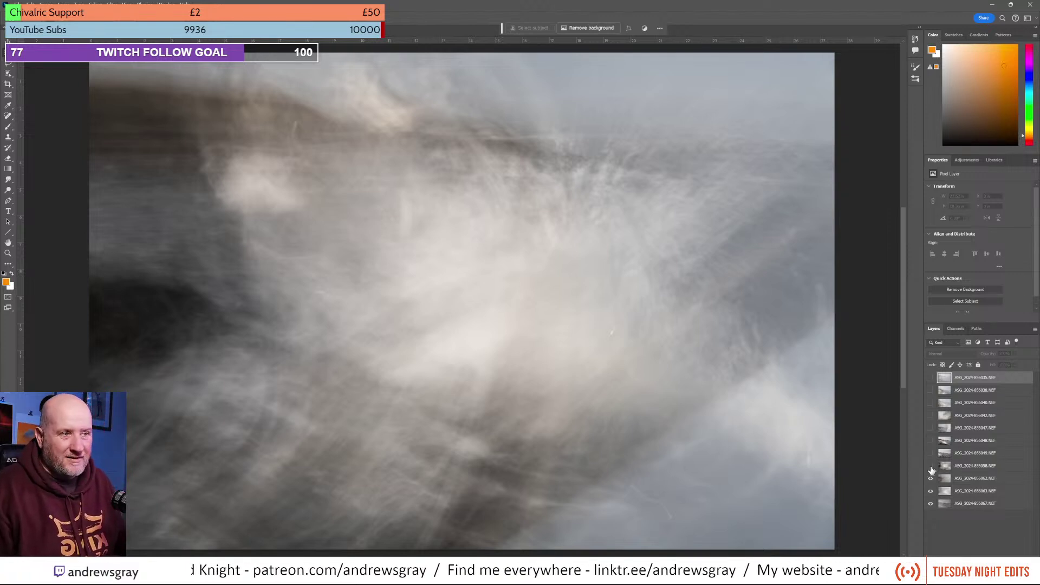
left_click(931, 467)
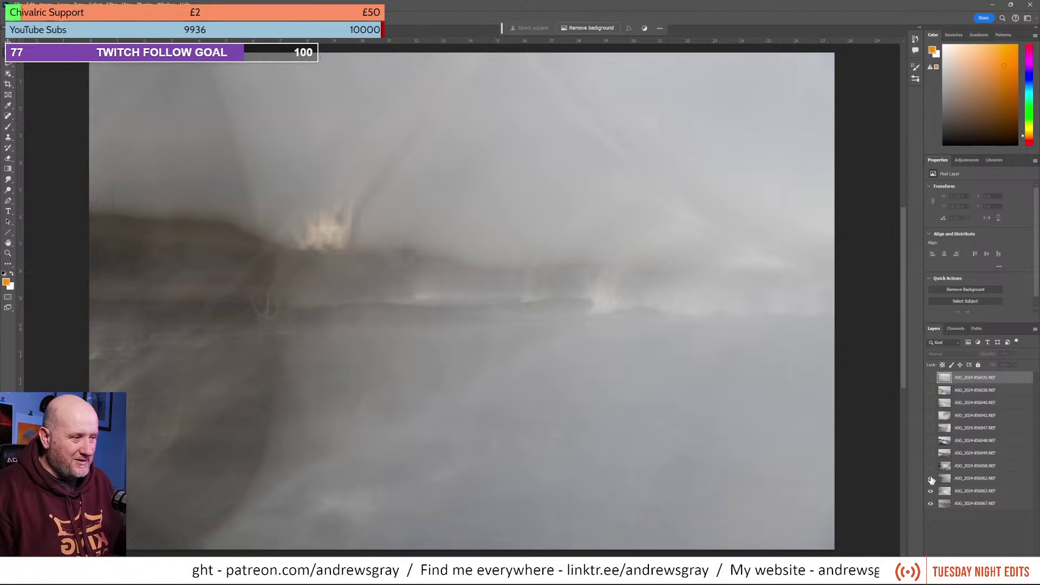
left_click(931, 478)
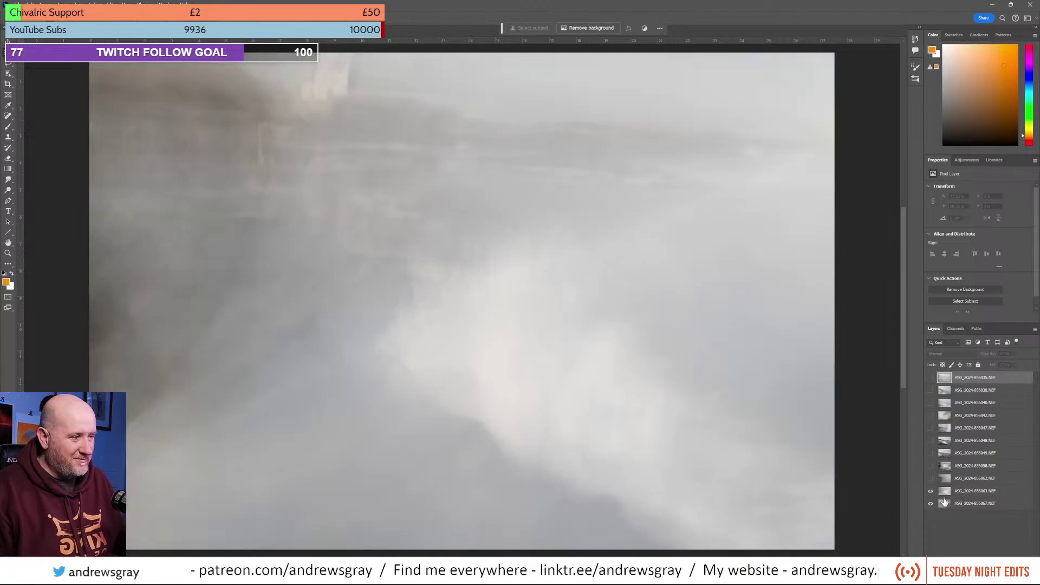
left_click(931, 491)
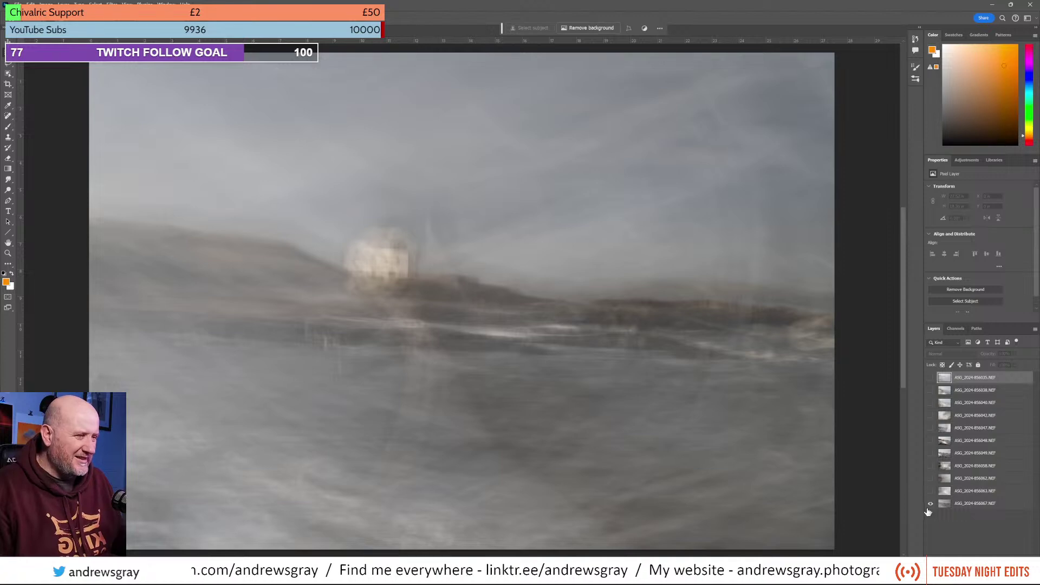
left_click(931, 503)
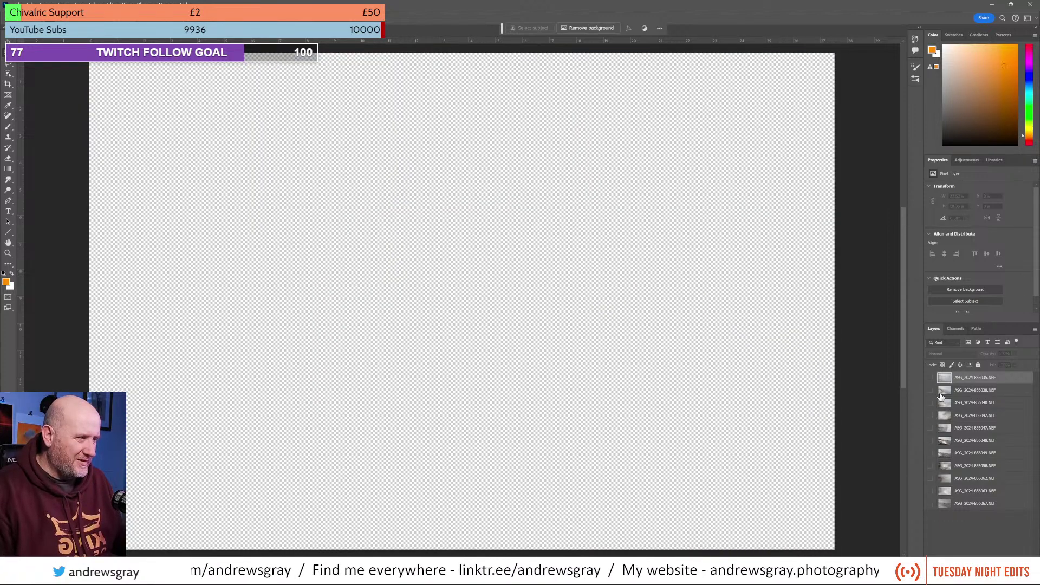
Step: Show the nine layers from ASG_2024-856038.NEF to ASG_2024-856063.NEF, leaving the uppermost and lowest layers hidden
left_click(931, 390)
left_click(931, 402)
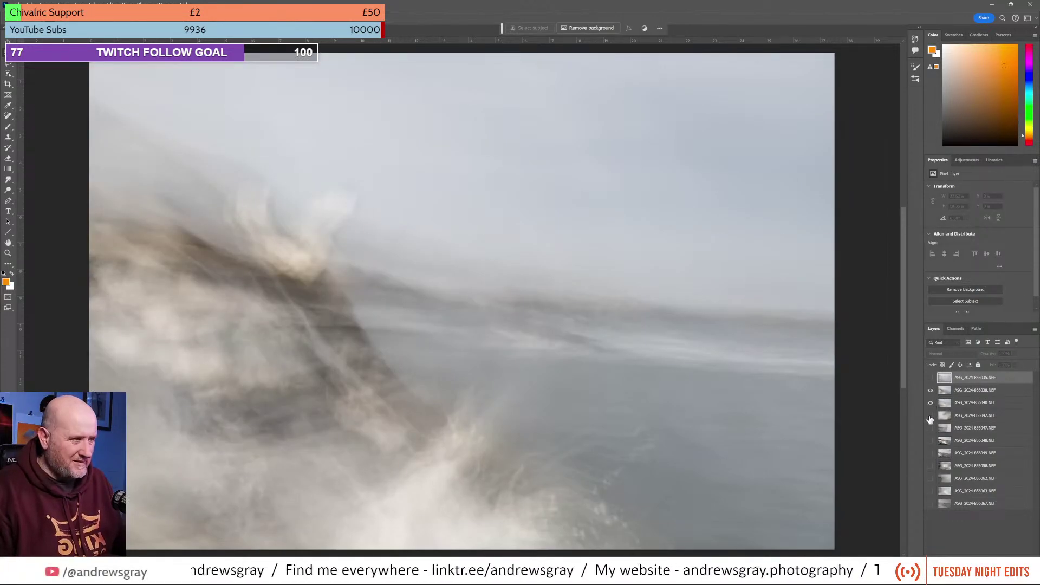
left_click(931, 415)
left_click(931, 428)
left_click(931, 441)
left_click(931, 453)
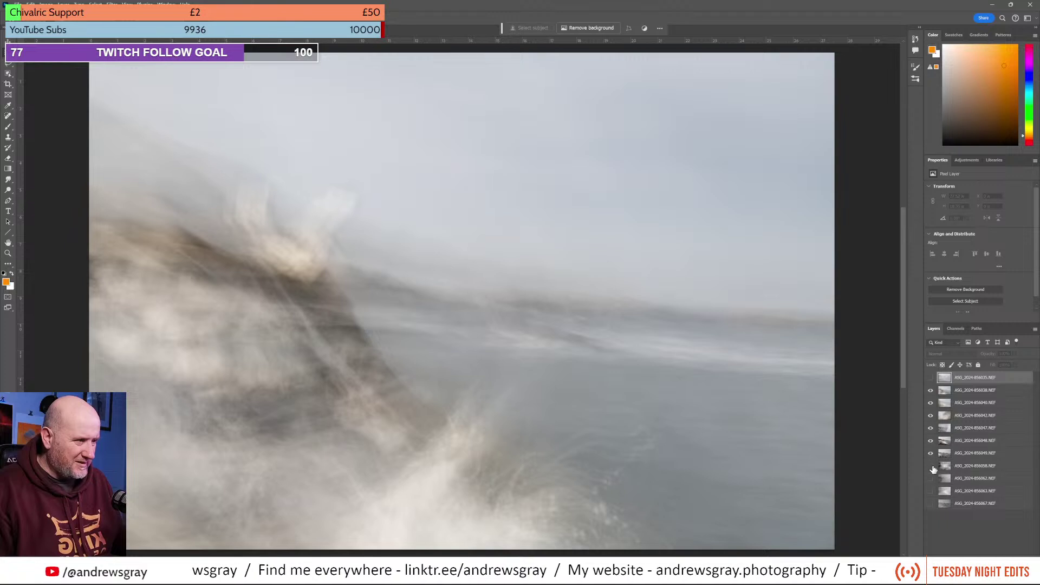
left_click(931, 465)
left_click(931, 478)
left_click(931, 490)
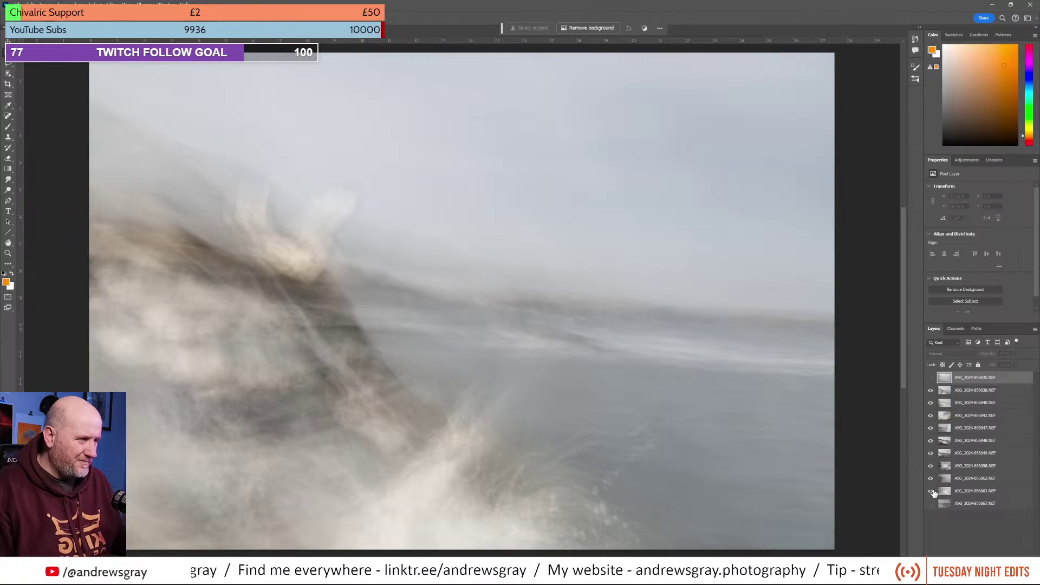
Step: Select the nine visible layers and set their blend mode to Lighten
left_click(973, 491)
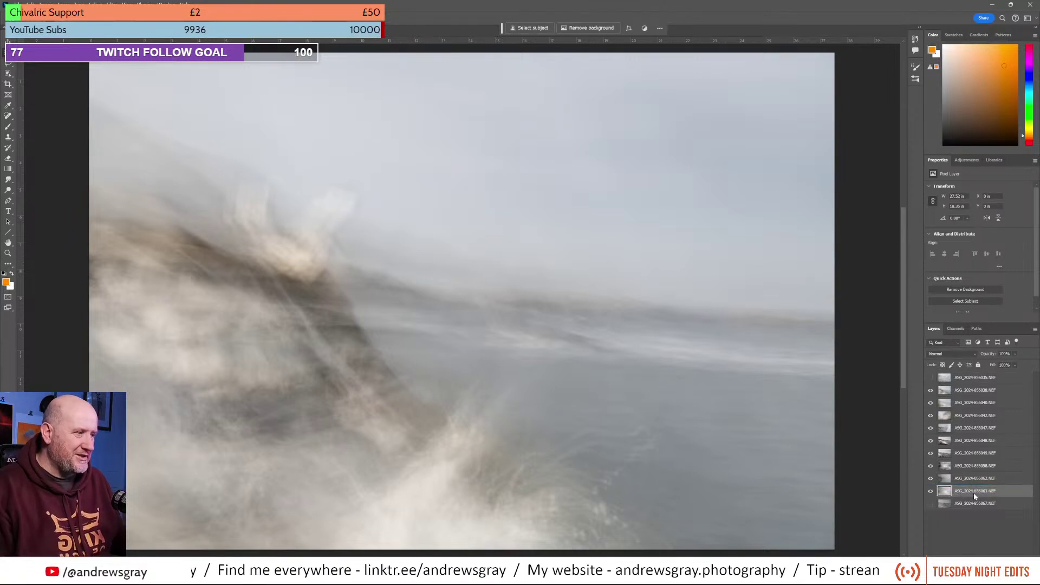
left_click(974, 390, "shift")
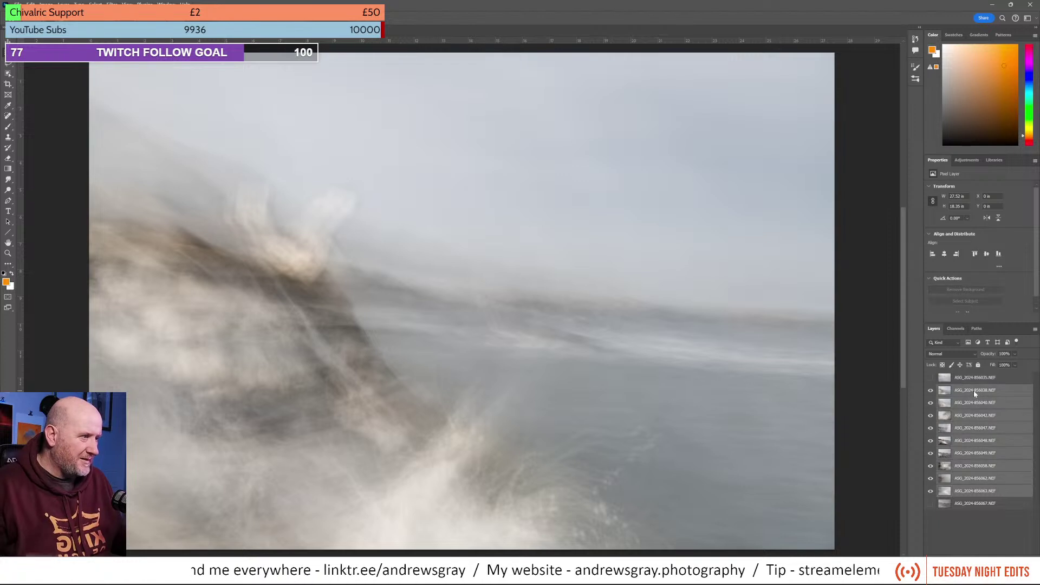
left_click(958, 353)
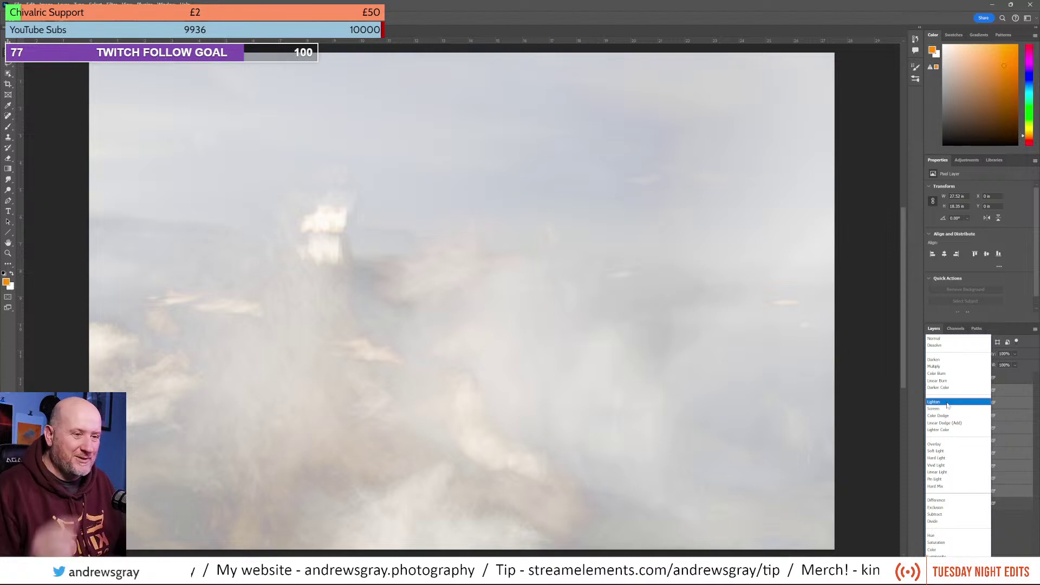
left_click(947, 404)
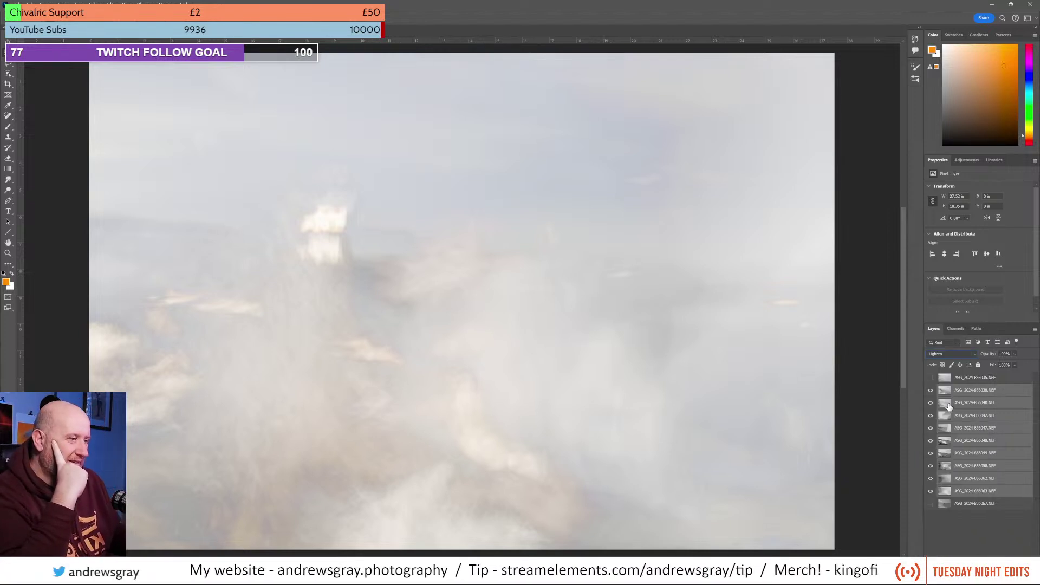
Step: Hide the Lighten layers, show ASG_2024-856062.NEF and ASG_2024-856049.NEF together, and try the central-splash layer between them in the blend
left_click(931, 391)
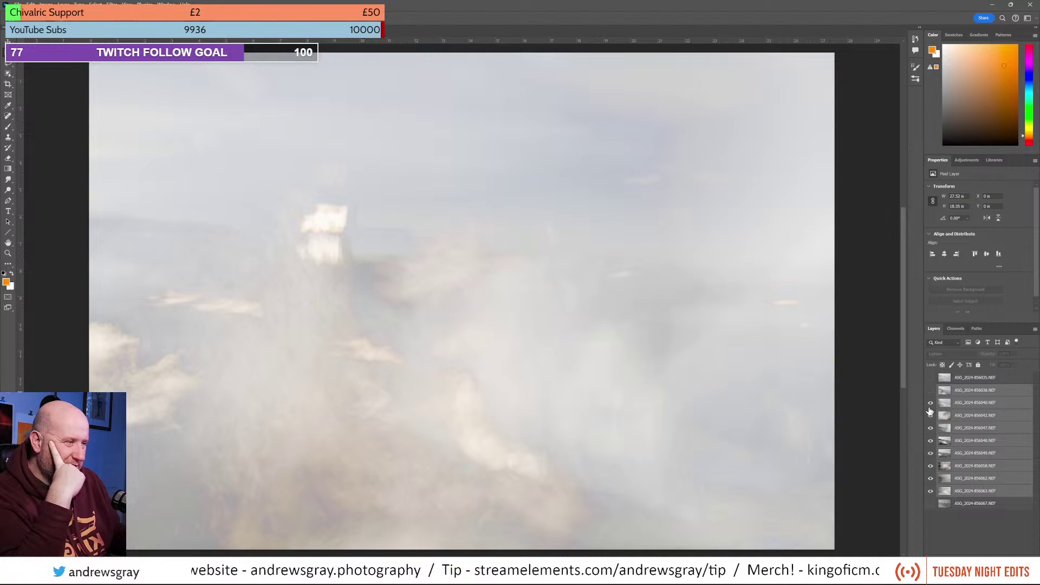
left_click_drag(930, 411, 931, 496)
left_click(931, 478)
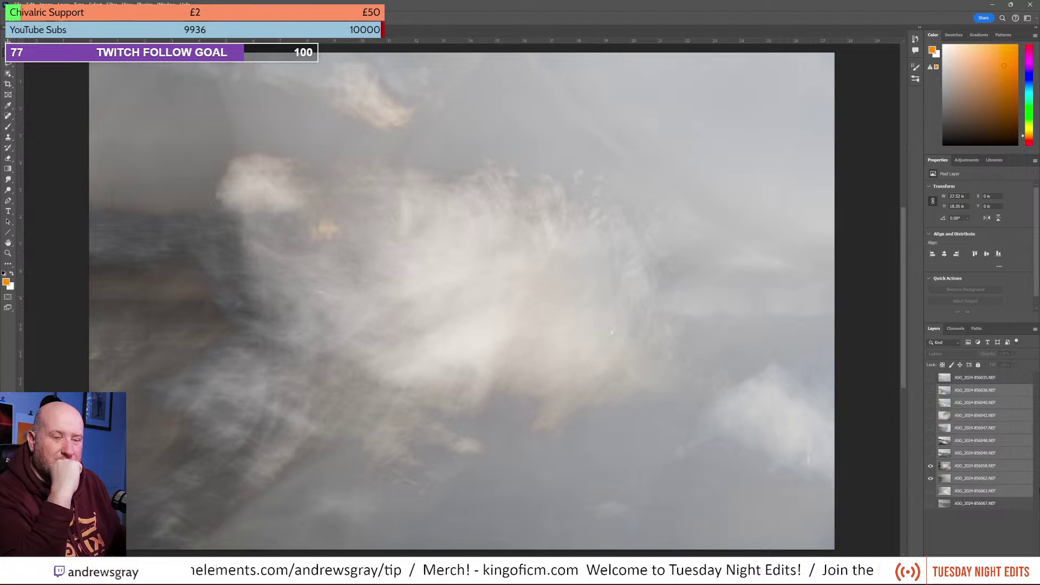
left_click(930, 466)
left_click(932, 454)
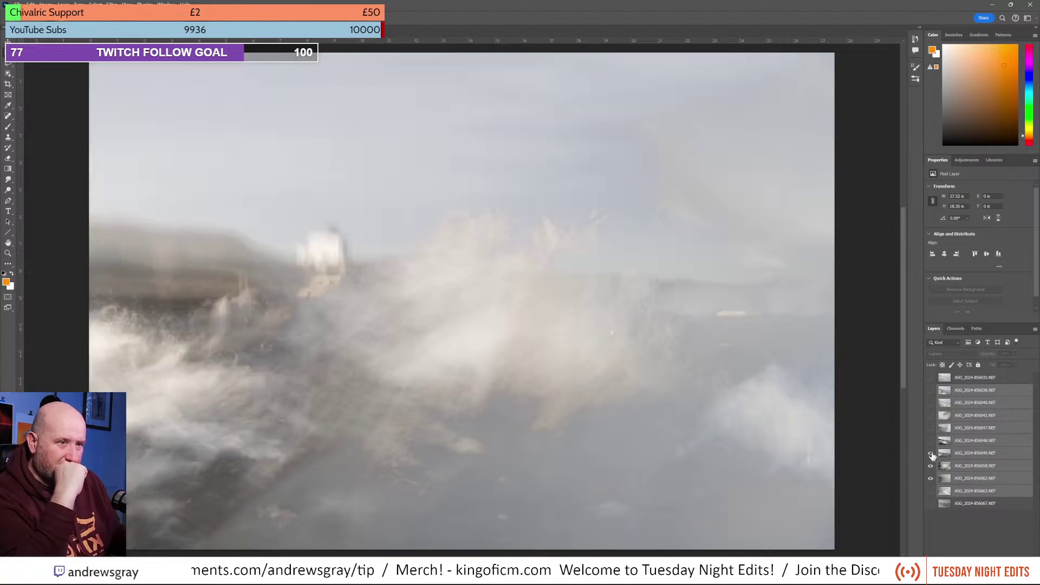
left_click(931, 466)
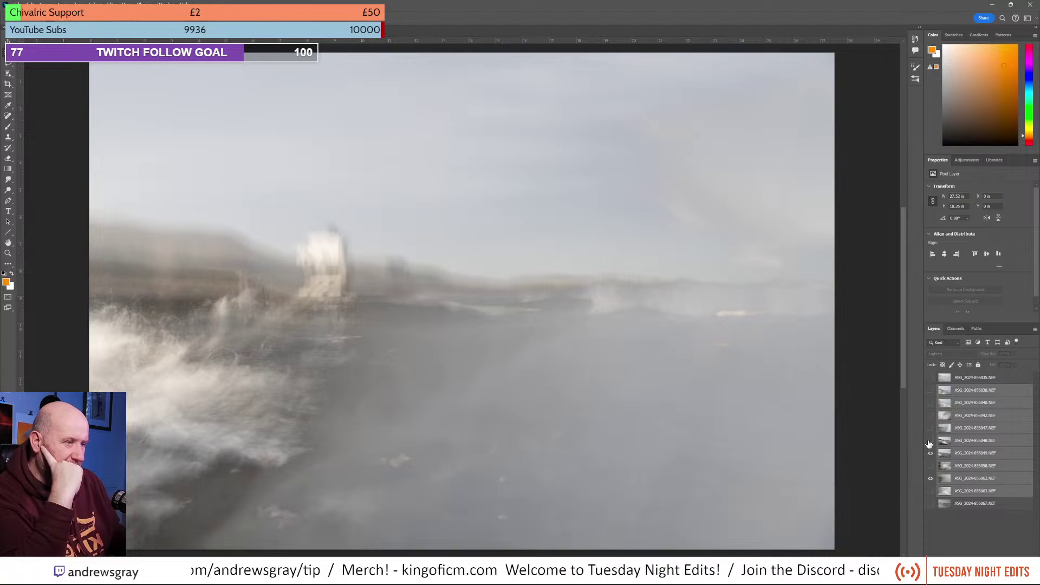
Step: Try adding layers ASG_2024-856048.NEF, 856047, 856042, 856040 and 856038 to the blend one after another
left_click(930, 441)
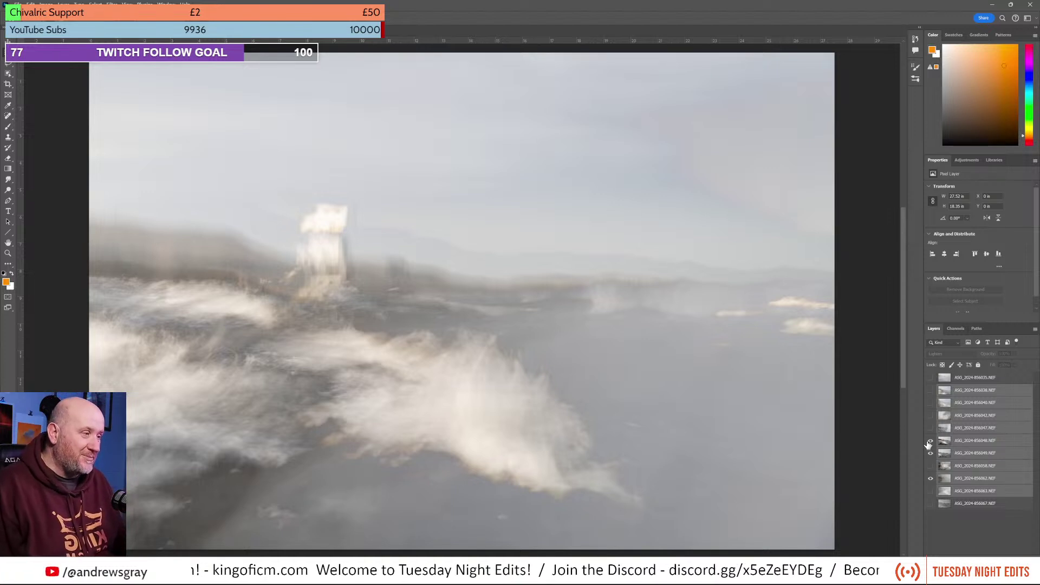
left_click(930, 429)
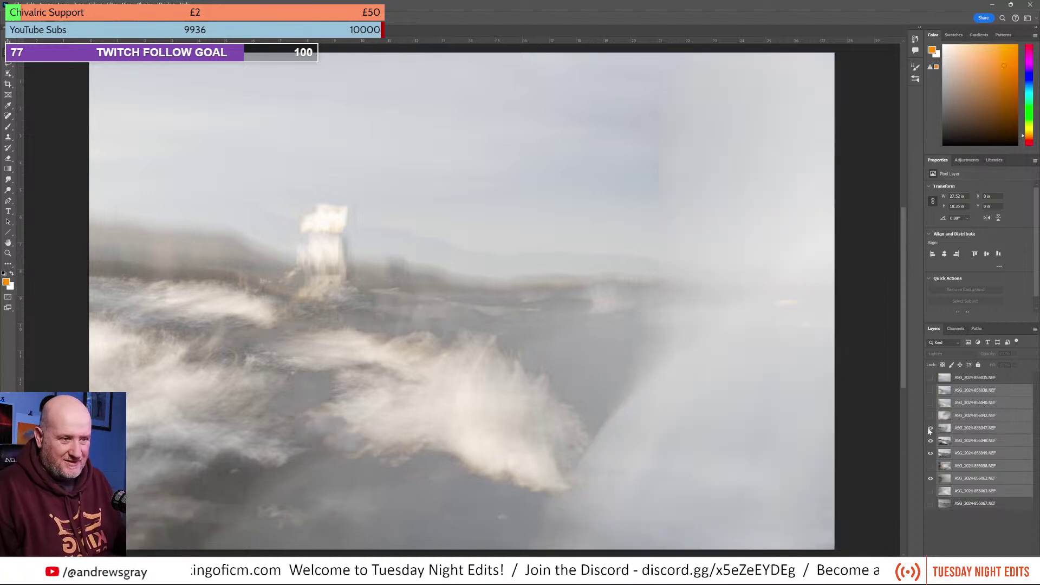
left_click(930, 428)
left_click(931, 429)
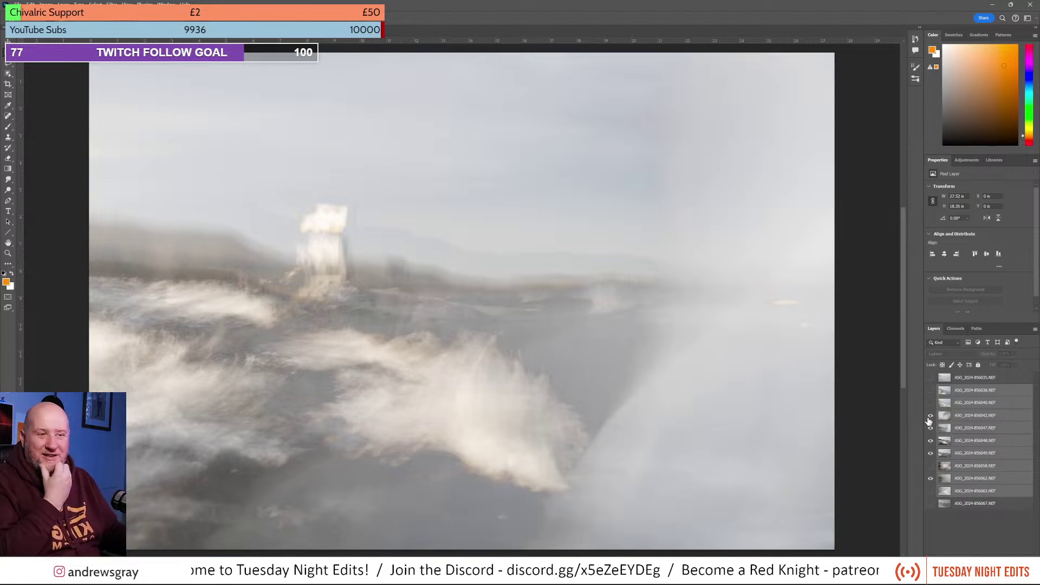
left_click(929, 419)
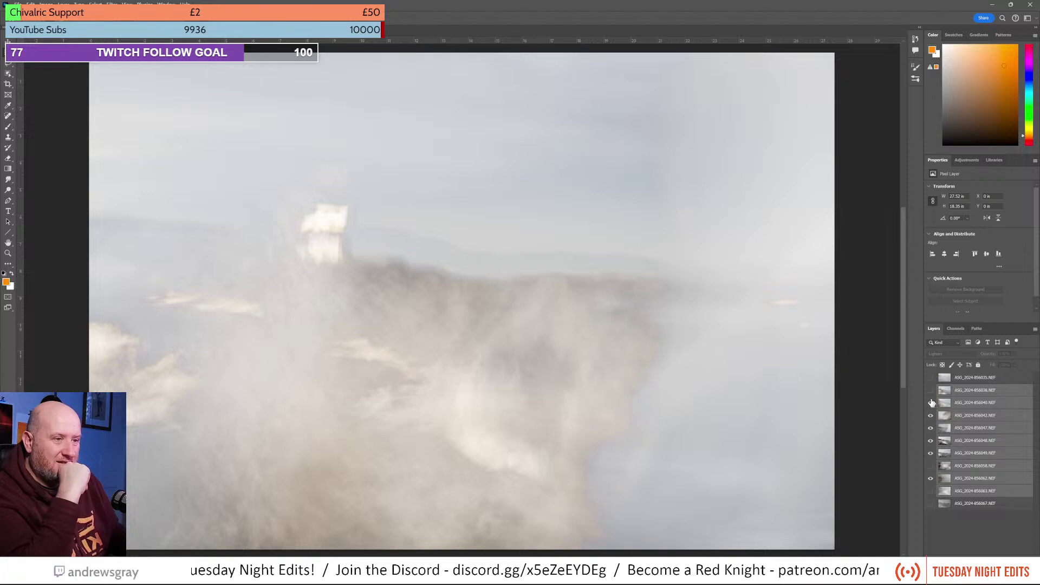
left_click(930, 395)
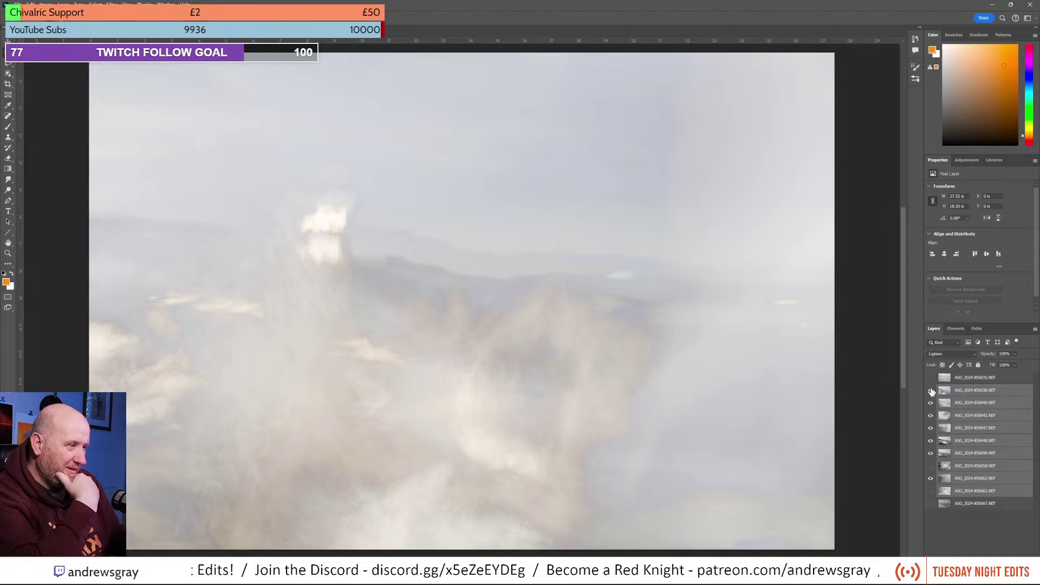
Step: Hide the layers from ASG_2024-856038.NEF down to ASG_2024-856049.NEF one by one, keeping ASG_2024-856062.NEF shown
left_click(931, 391)
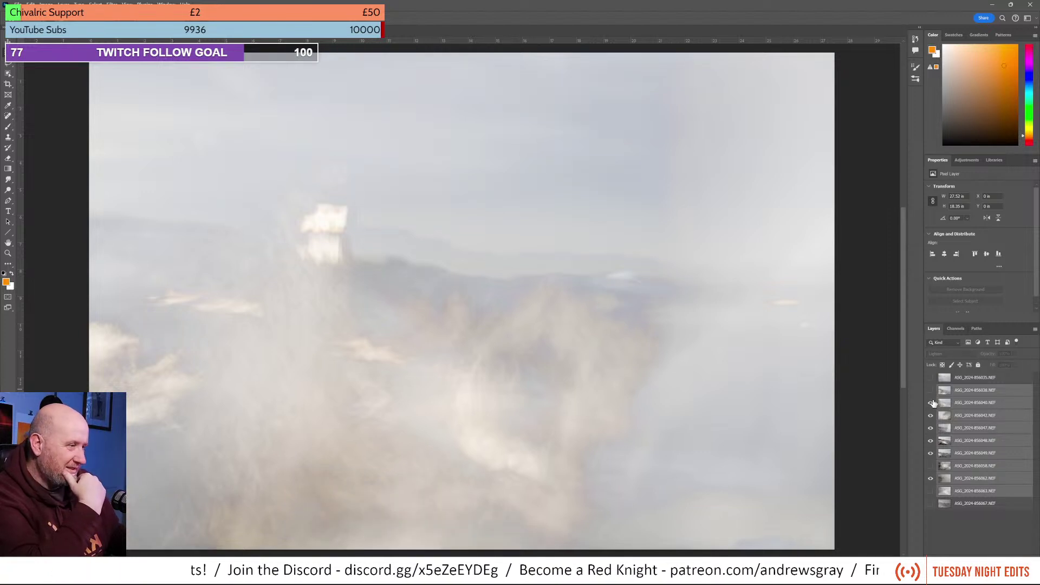
left_click(931, 404)
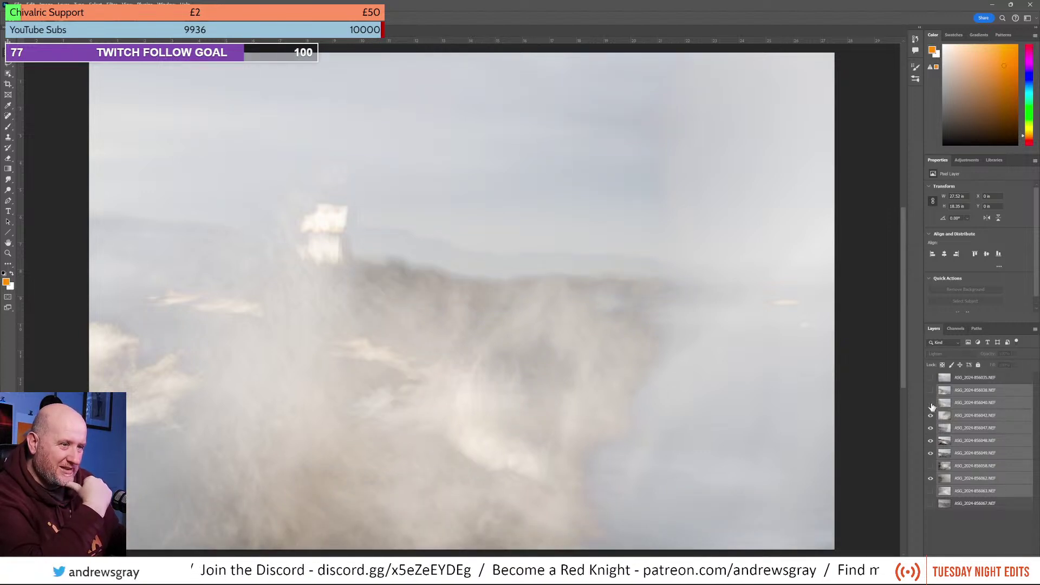
left_click(931, 415)
left_click(931, 428)
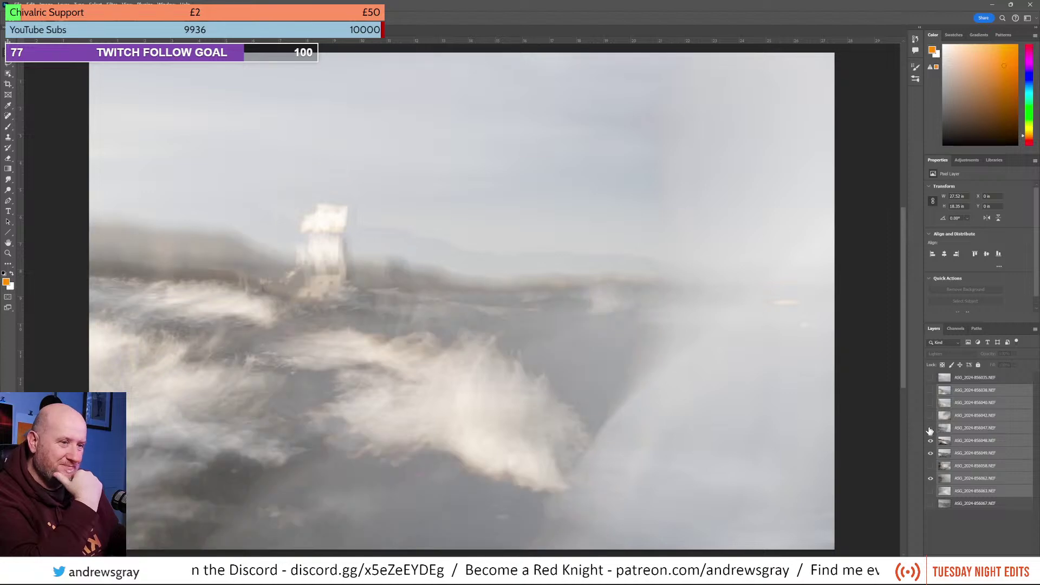
left_click(931, 441)
left_click(931, 453)
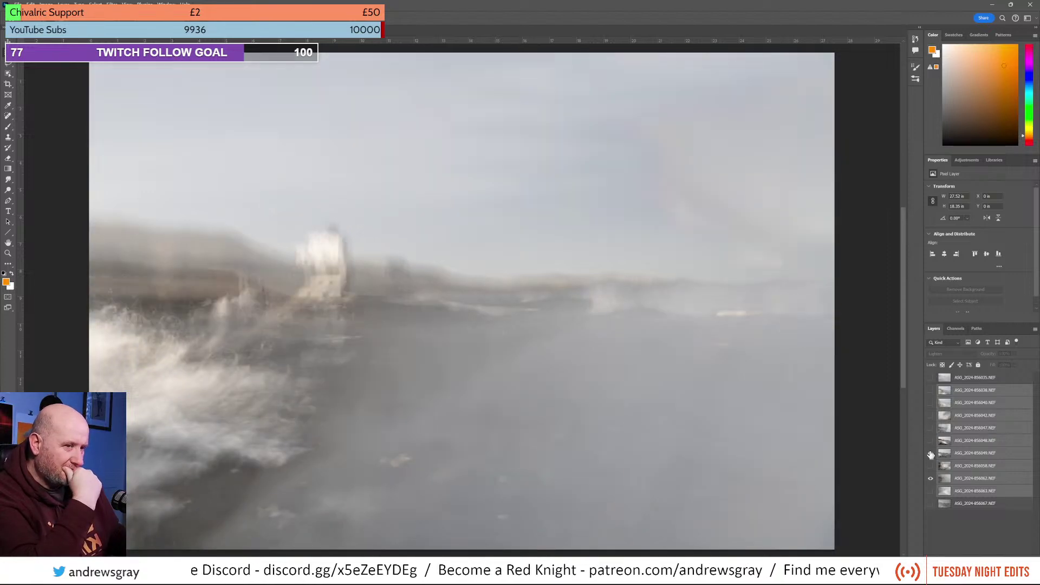
Step: Hide ASG_2024-856062.NEF and show only the central-splash layer and ASG_2024-856049.NEF together
left_click(931, 479)
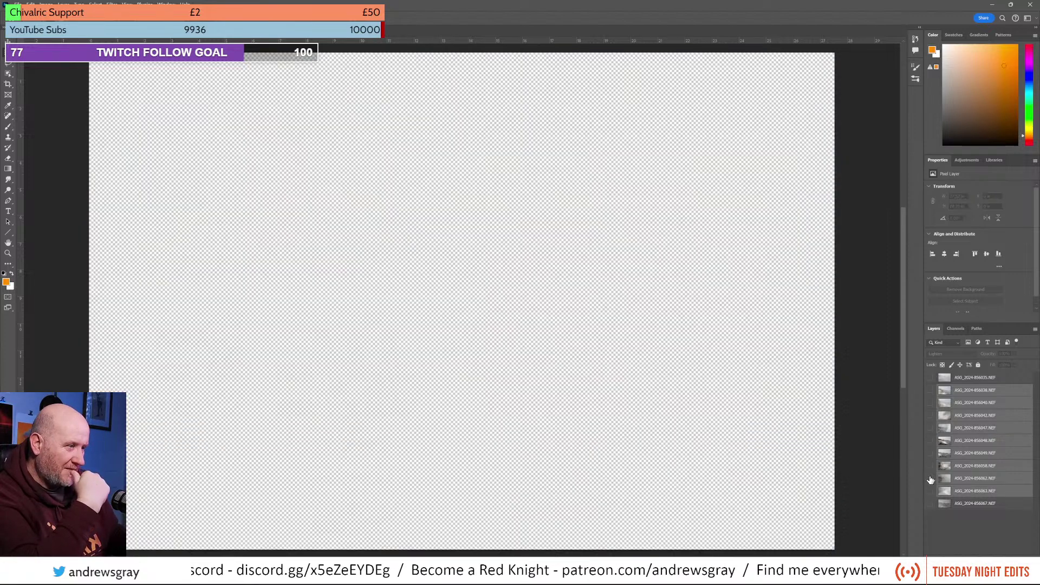
left_click(931, 466)
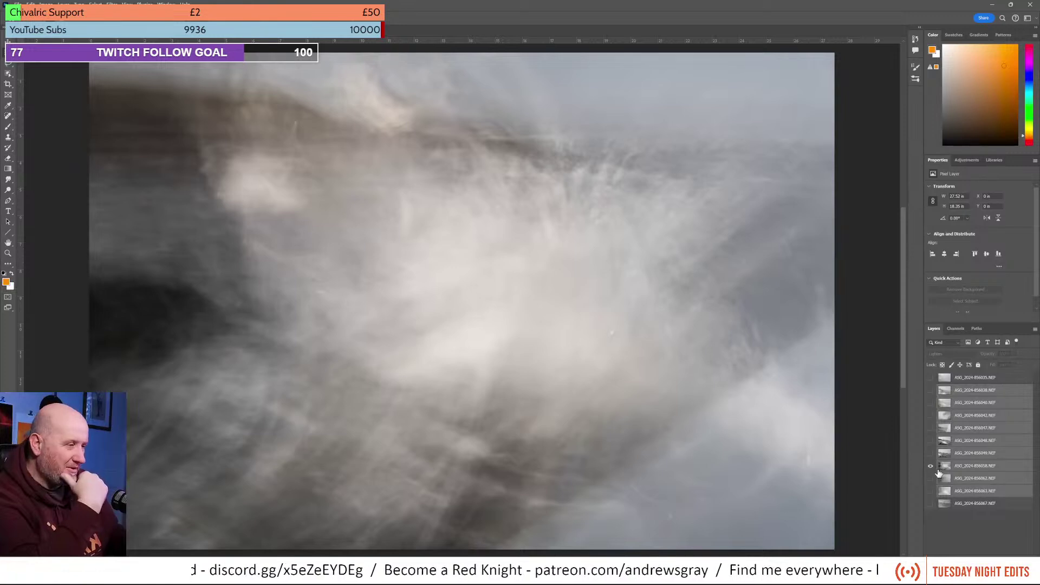
left_click(931, 453)
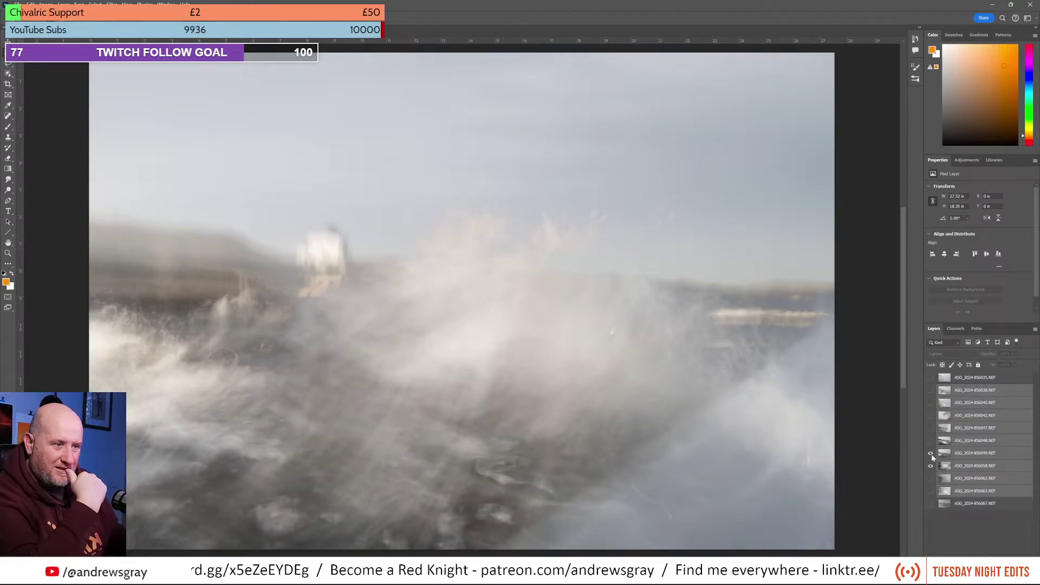
Step: Select the central-splash layer and move it down to about X 0.25 in, Y 4.12 in, with its splash below the horizon
left_click(981, 458)
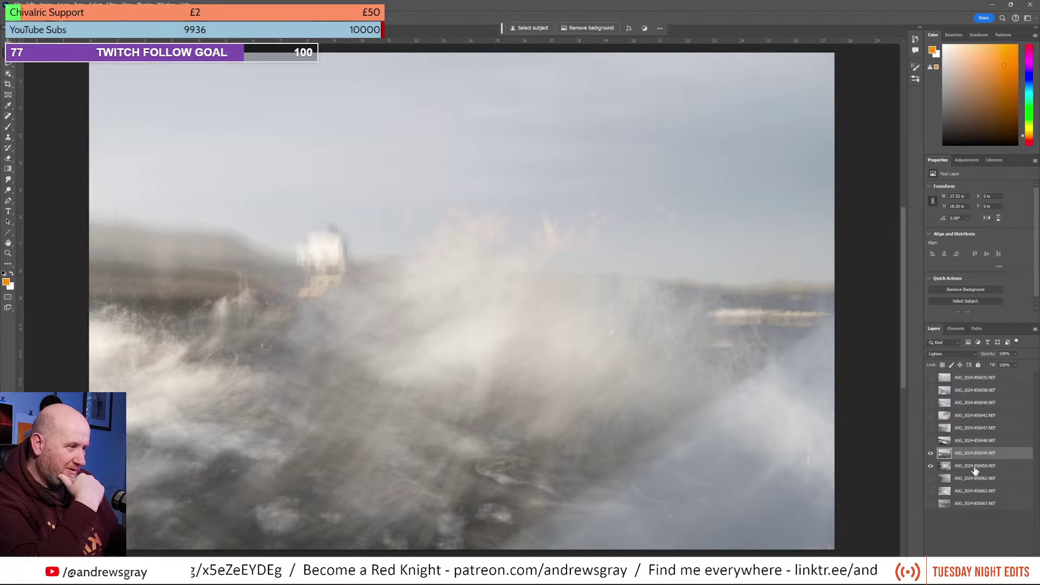
left_click(976, 469)
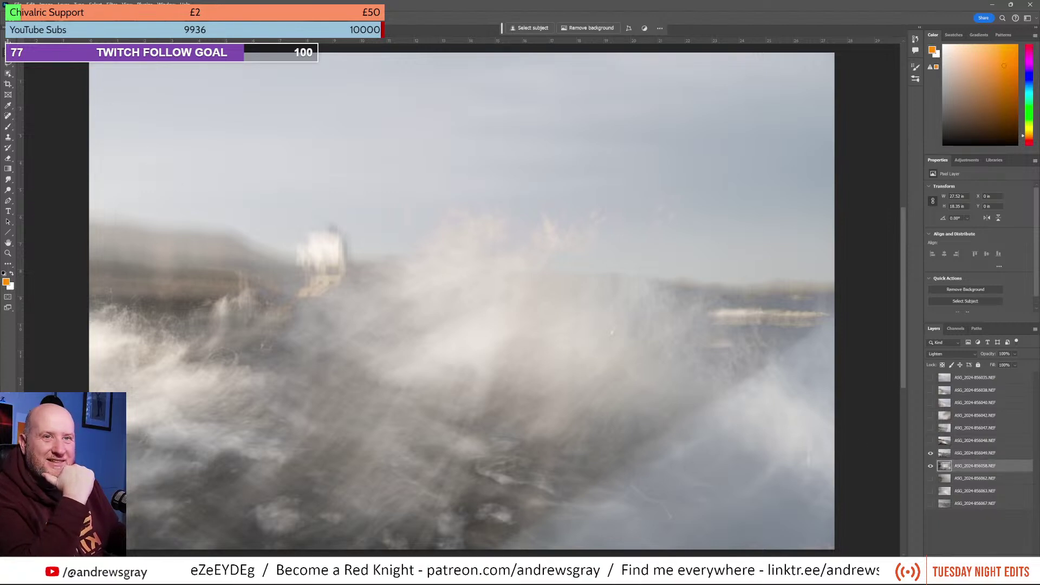
left_click_drag(635, 269, 645, 378)
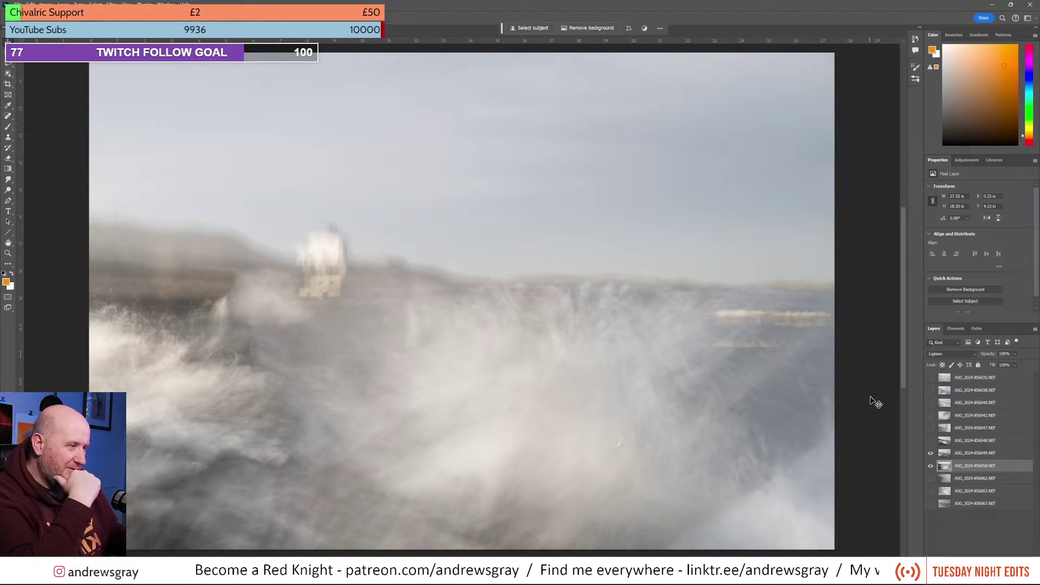
Step: Show ASG_2024-856048.NEF and move it down to about Y 2.1 in, overlapping the white lighthouse shapes
left_click(932, 441)
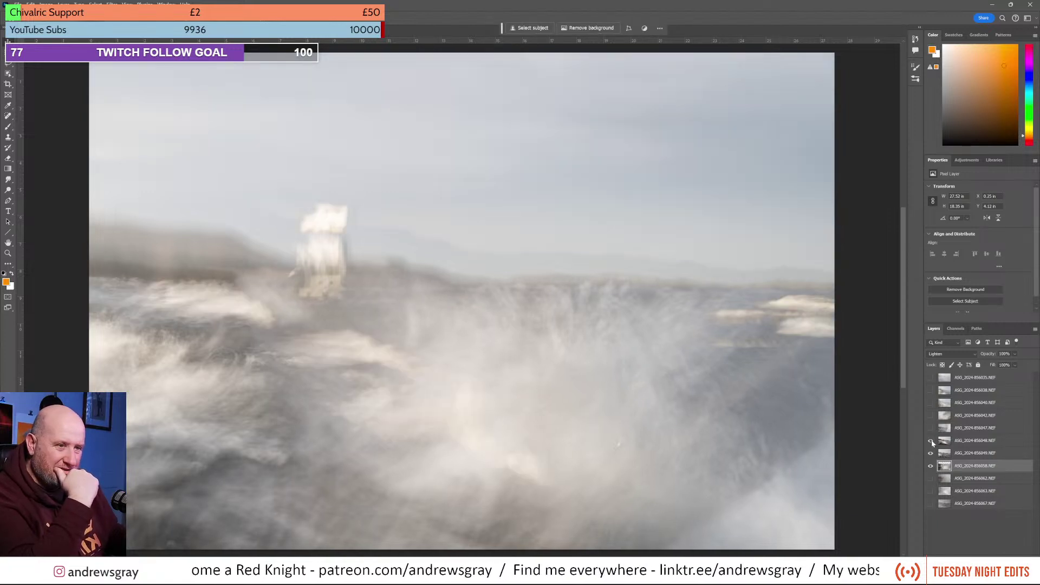
left_click(980, 441)
left_click_drag(544, 332, 542, 393)
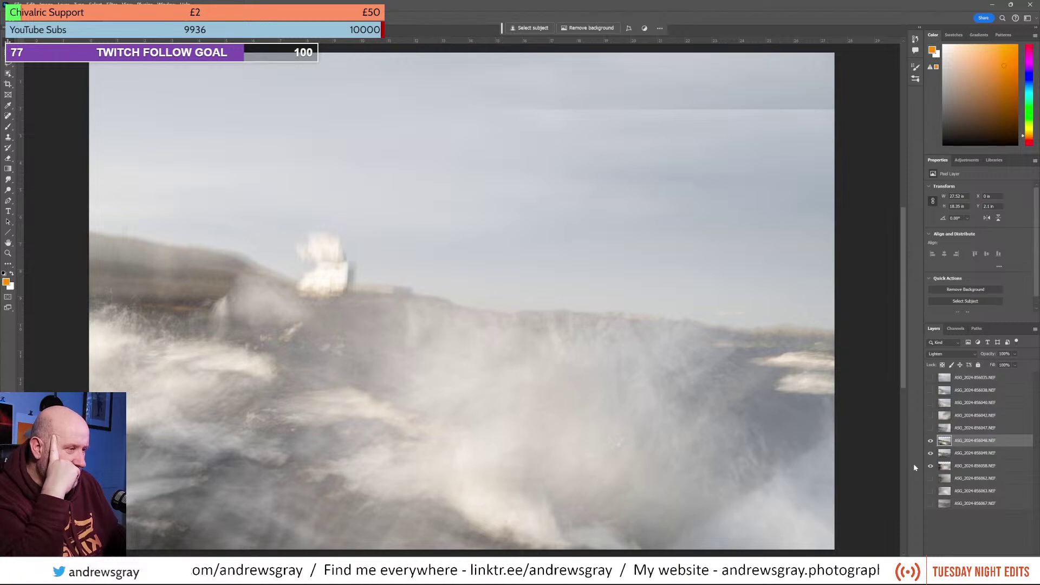
Step: Try adding layers ASG_2024-856062.NEF and ASG_2024-856067.NEF to the blend one at a time
left_click(931, 479)
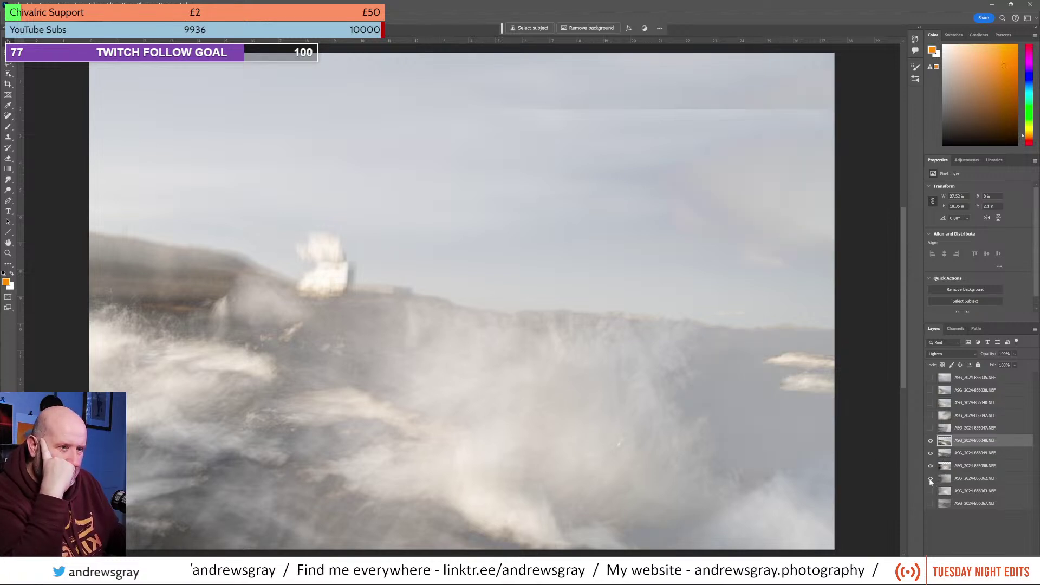
left_click(931, 480)
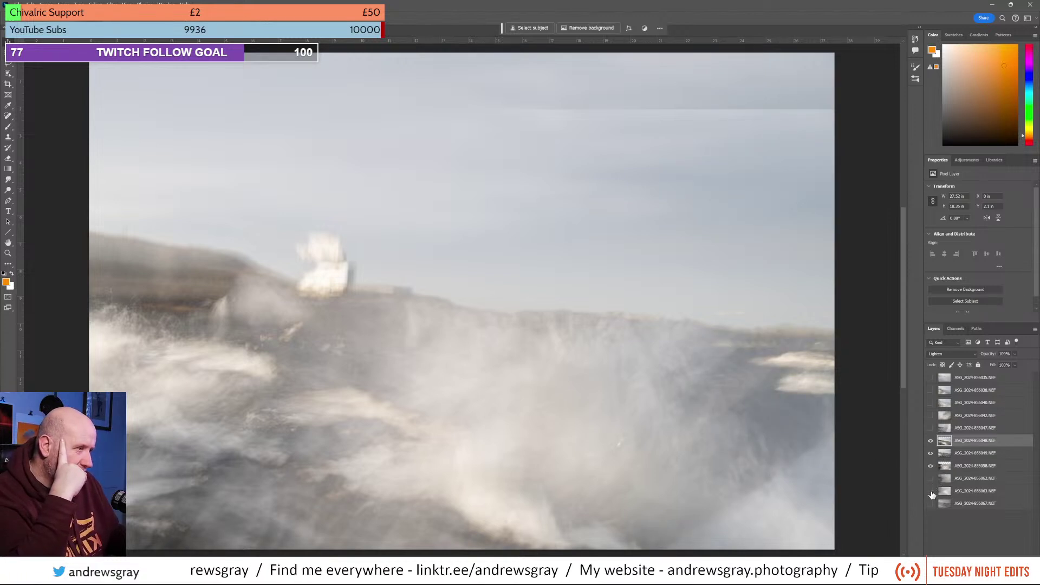
left_click(932, 504)
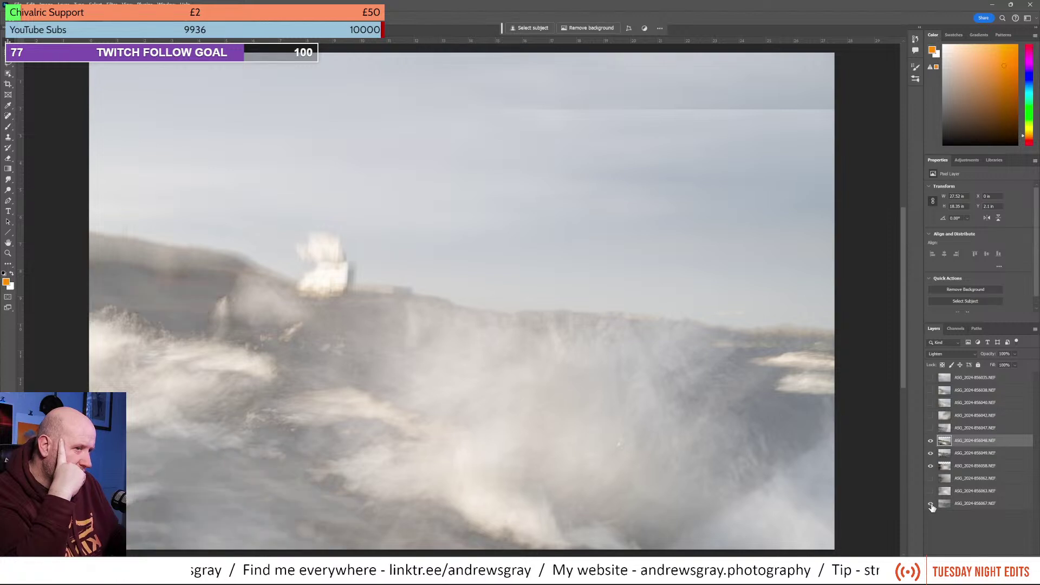
left_click(933, 507)
left_click(932, 507)
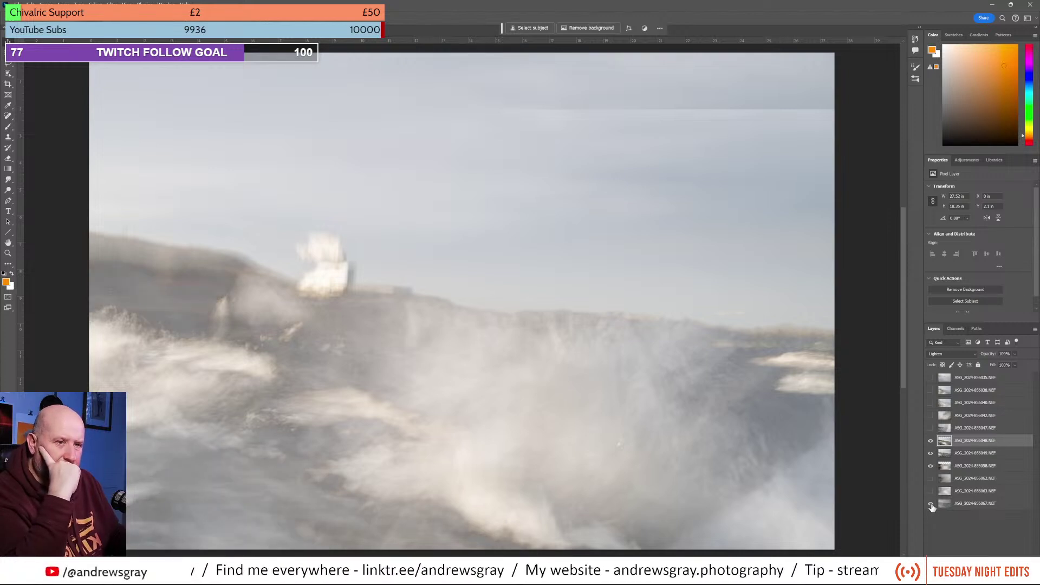
left_click(933, 507)
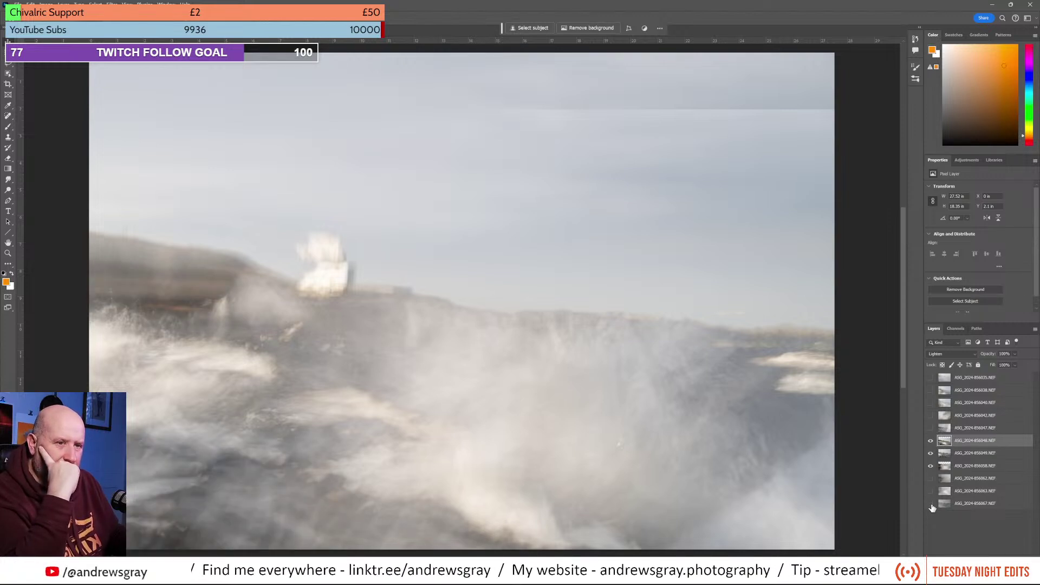
Step: Try adding layers ASG_2024-856047.NEF, 856042 and 856040 to the repositioned blend one at a time
left_click(930, 428)
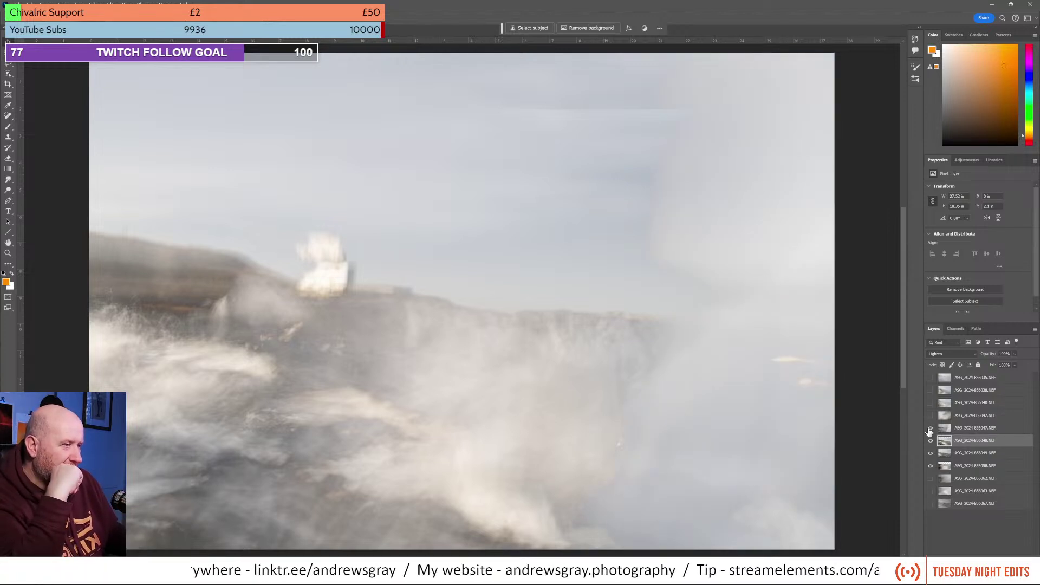
left_click(930, 428)
left_click(929, 420)
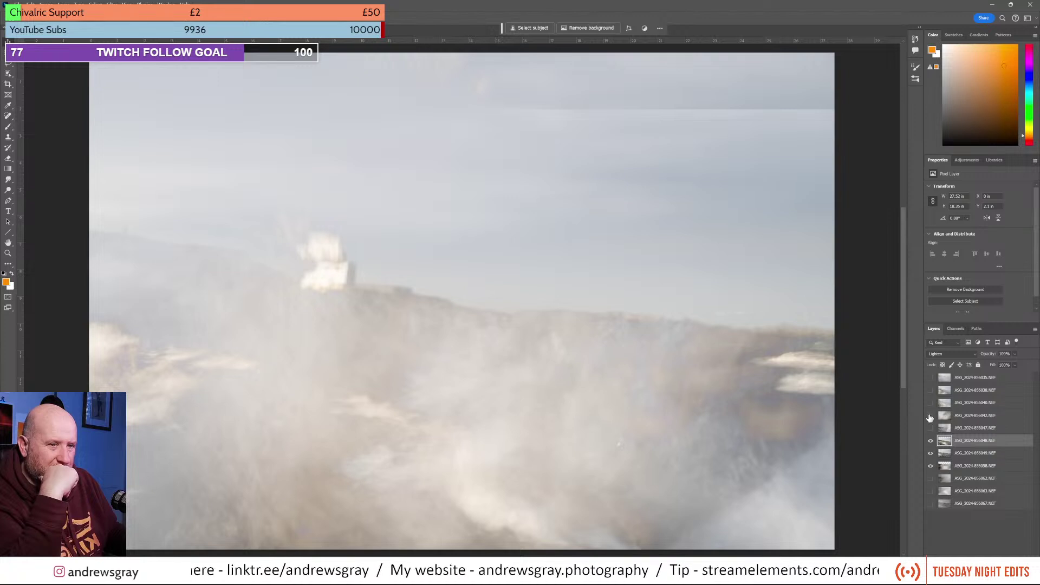
left_click(930, 419)
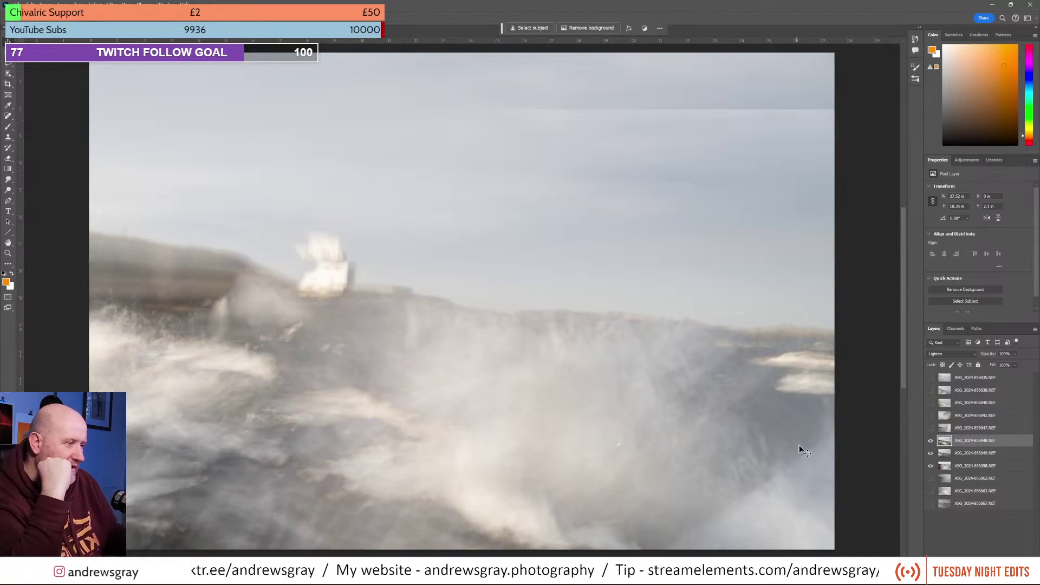
left_click(930, 416)
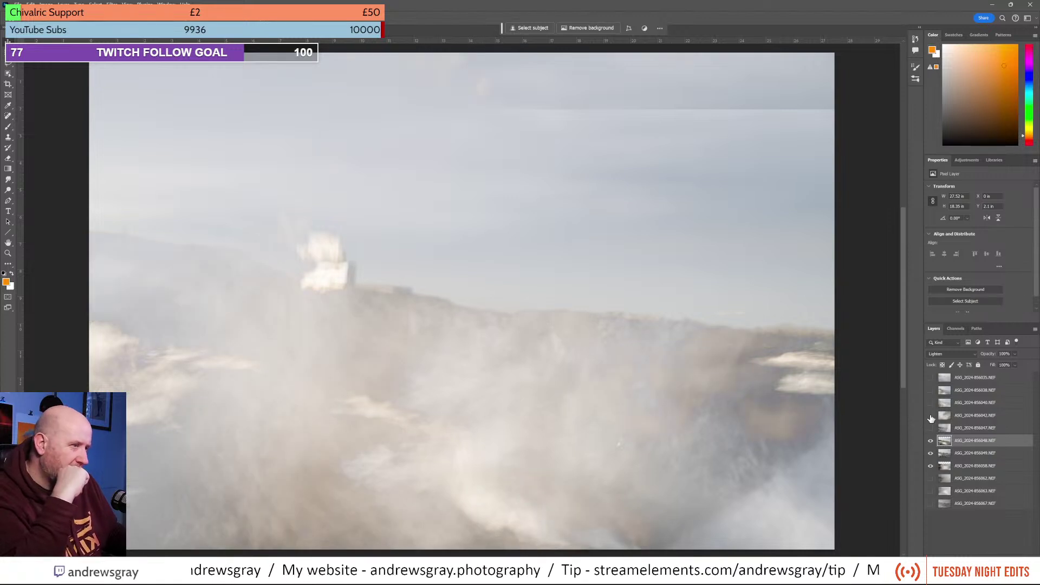
left_click(931, 417)
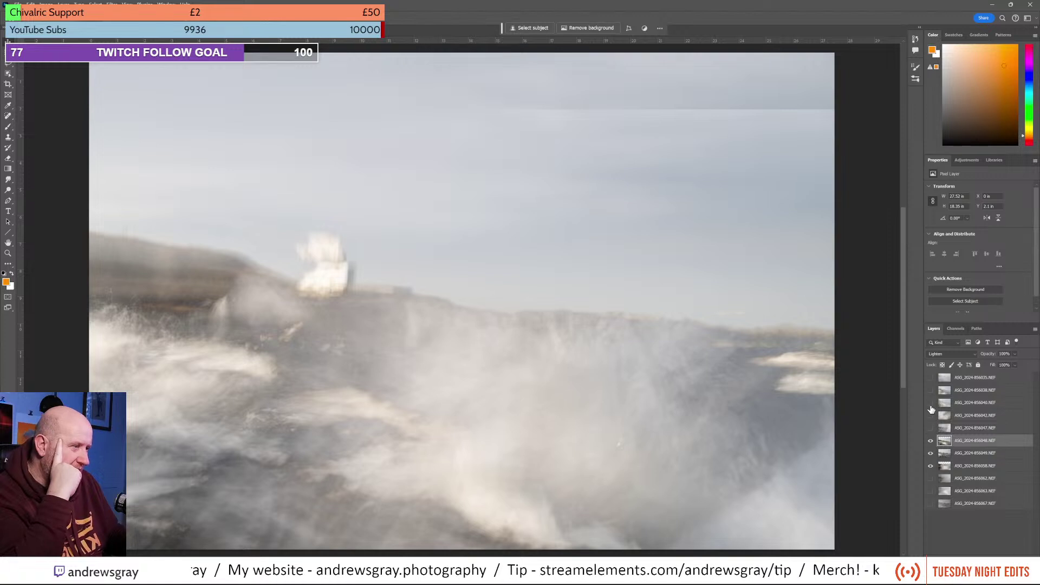
left_click(931, 404)
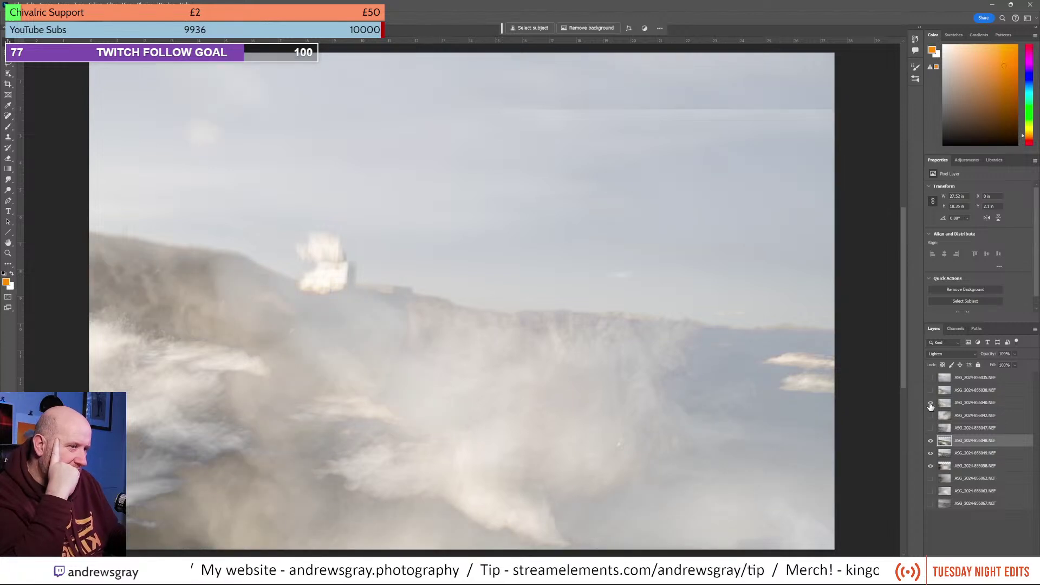
left_click(931, 404)
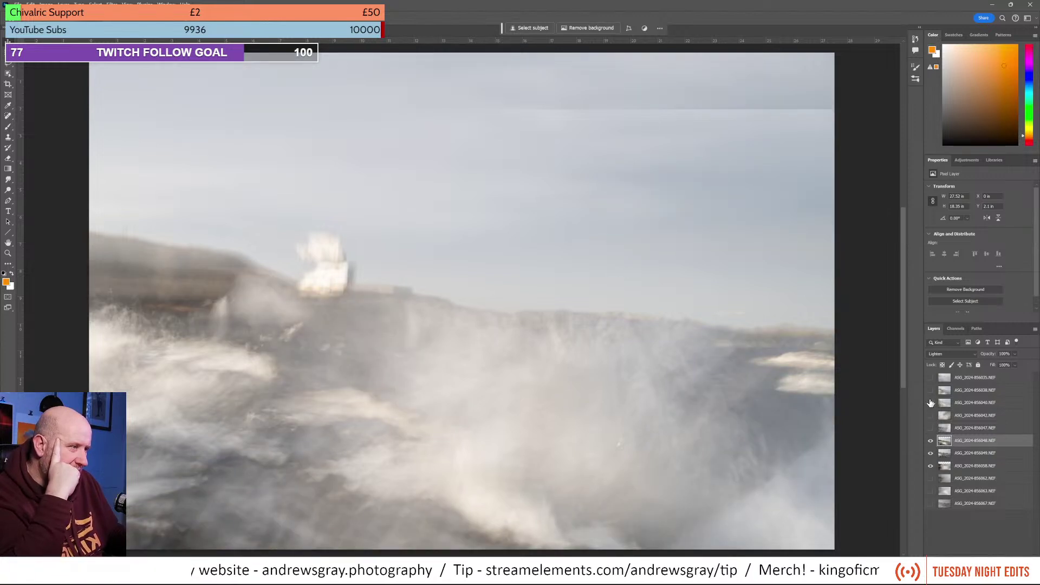
Step: Compare the blend with and without ASG_2024-856038.NEF and leave that layer shown
left_click(931, 391)
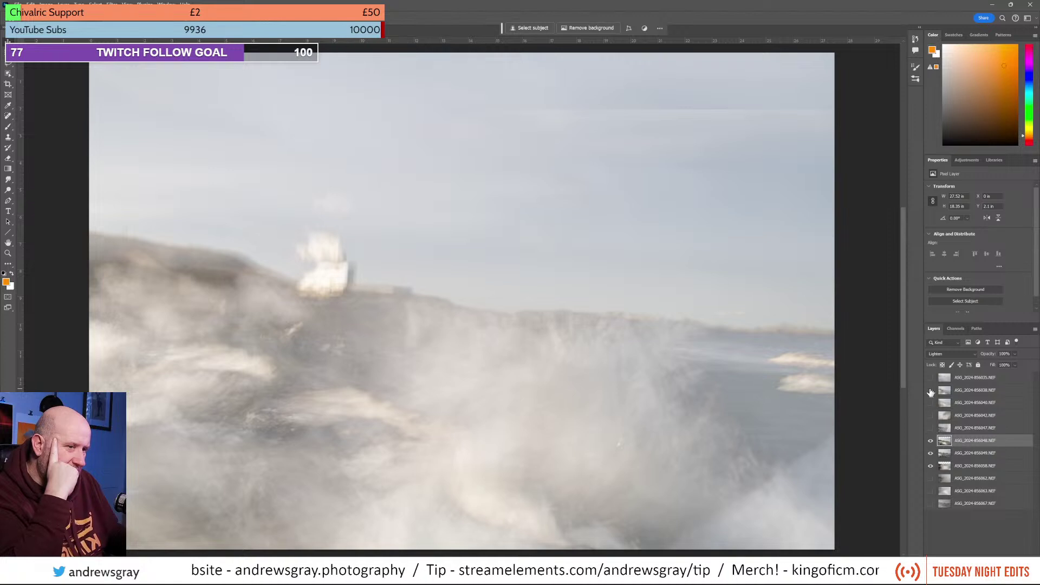
left_click(931, 391)
left_click(931, 391)
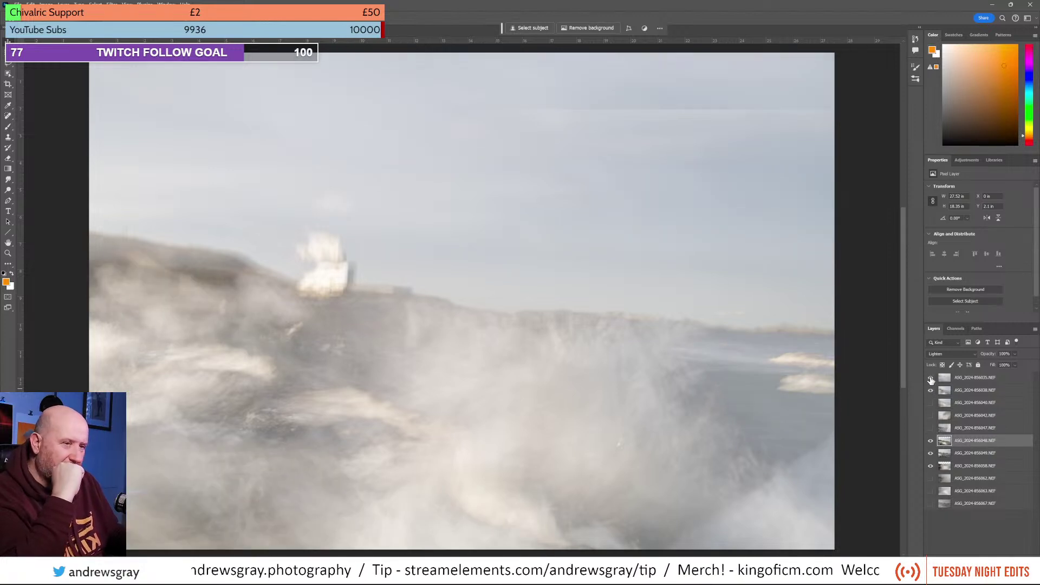
Step: Set the top layer ASG_2024-856035.NEF to Lighten, preview it in the blend and hide it
left_click(931, 378)
left_click(931, 378)
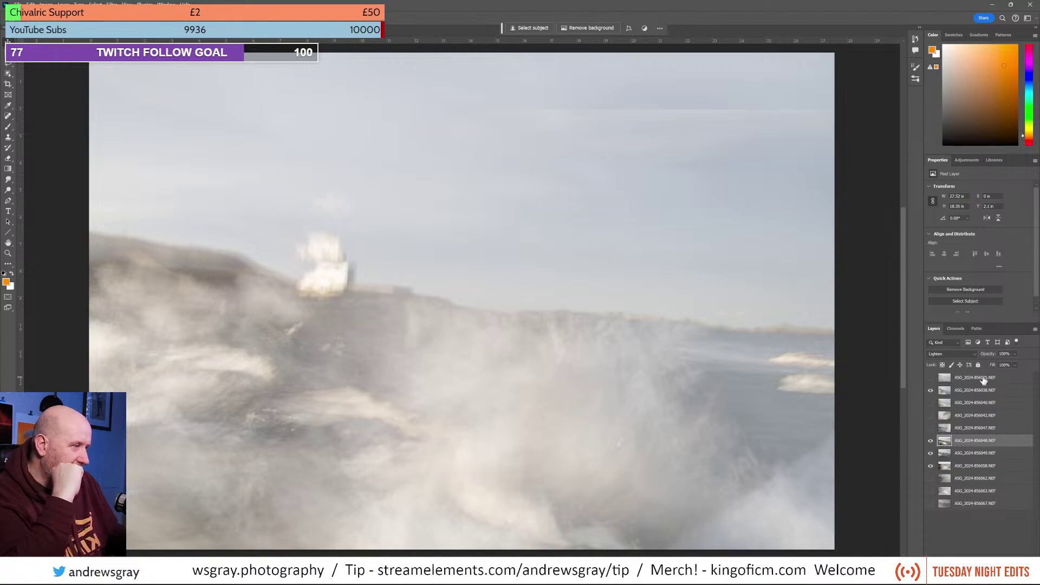
left_click(973, 378)
left_click(931, 378)
left_click(943, 354)
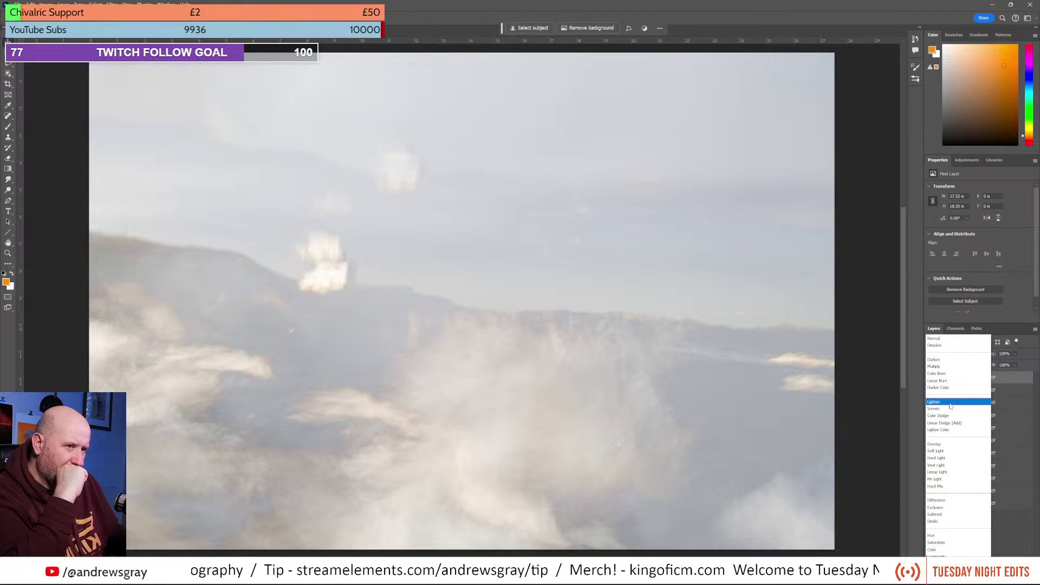
left_click(950, 403)
left_click(930, 379)
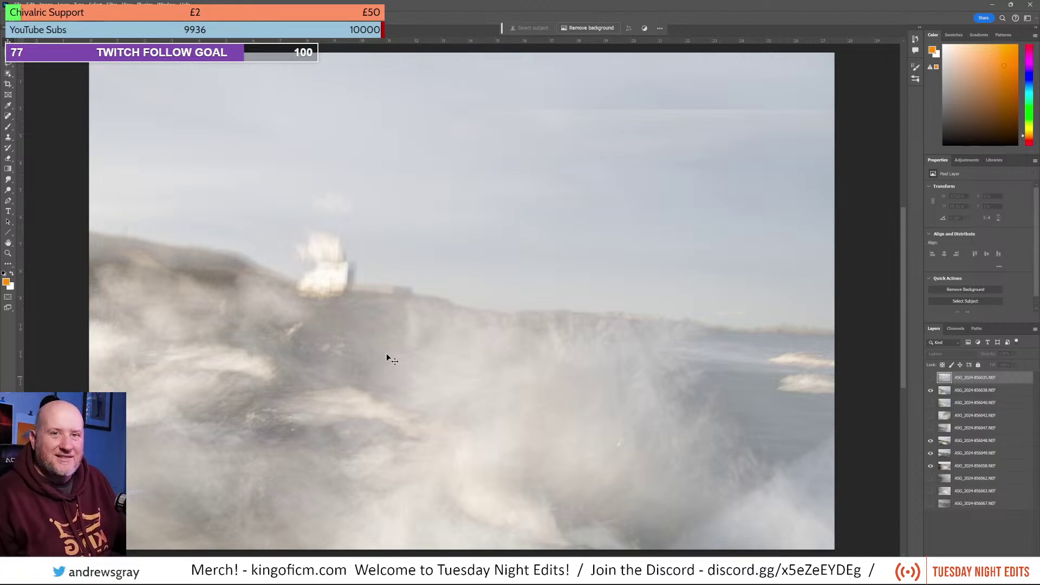
Step: Try ASG_2024-856047.NEF in the blend again by comparing the image with and without it
left_click(931, 428)
left_click(931, 428)
left_click(931, 428)
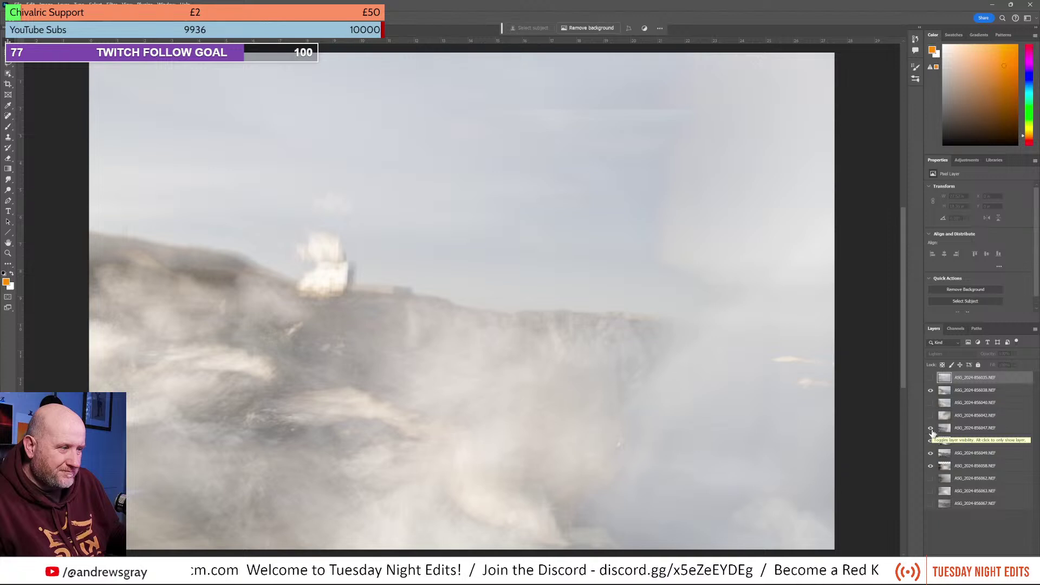
left_click(931, 428)
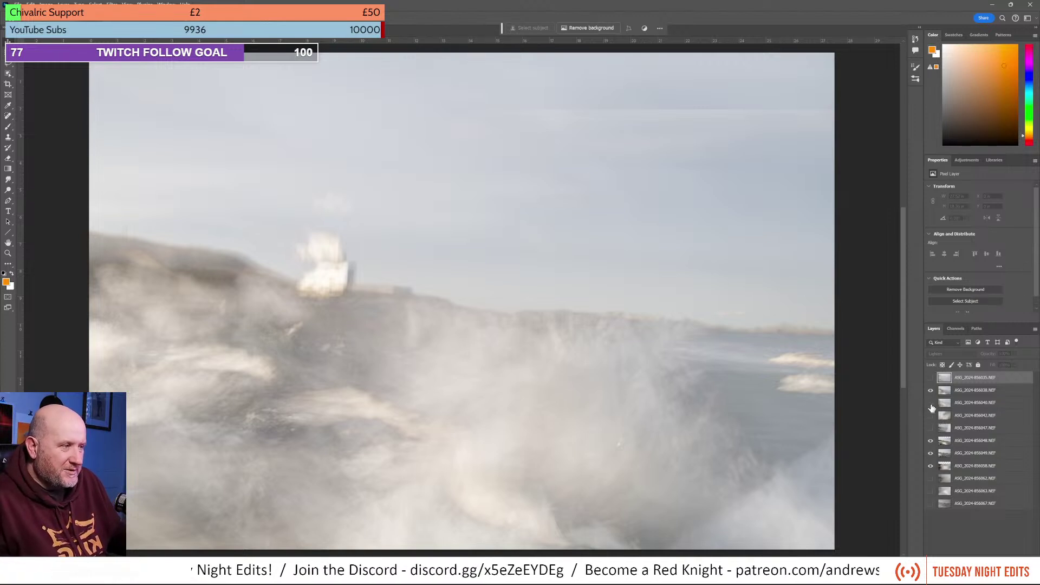
Step: Compare the blend repeatedly with and without ASG_2024-856040.NEF and leave that layer shown
left_click(931, 405)
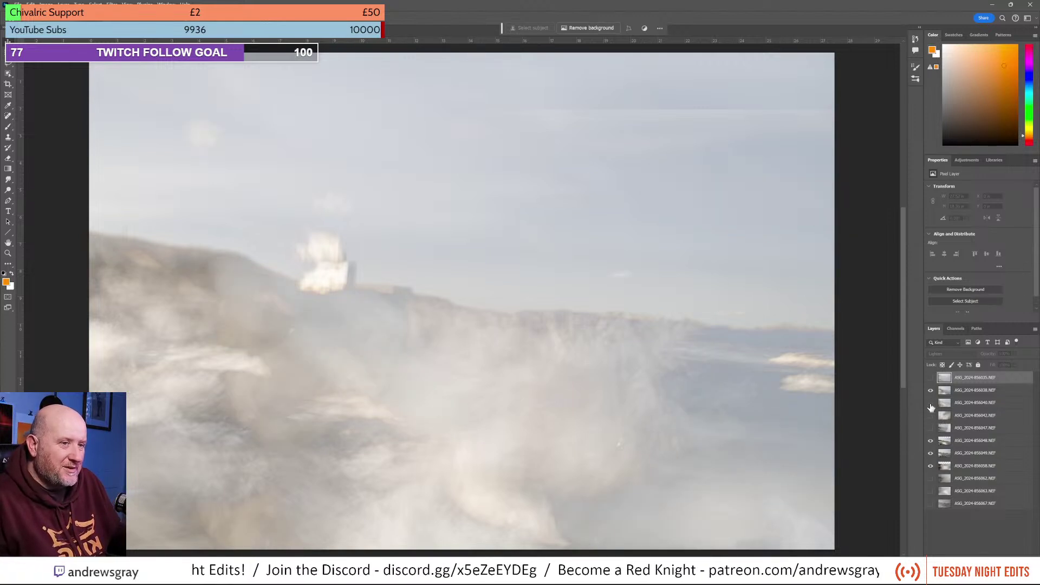
left_click(931, 405)
left_click(931, 406)
left_click(931, 405)
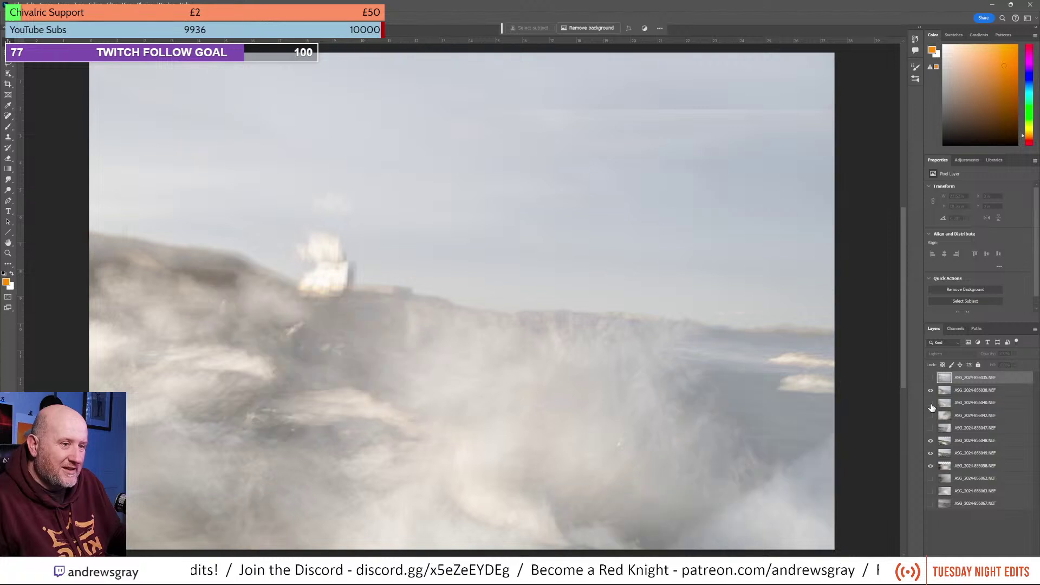
left_click(931, 405)
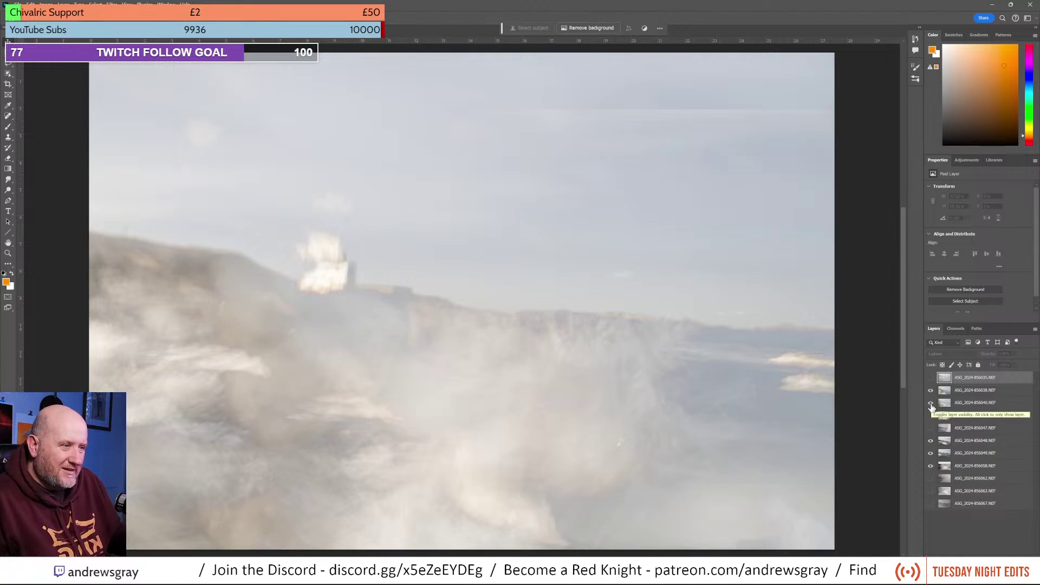
left_click(931, 406)
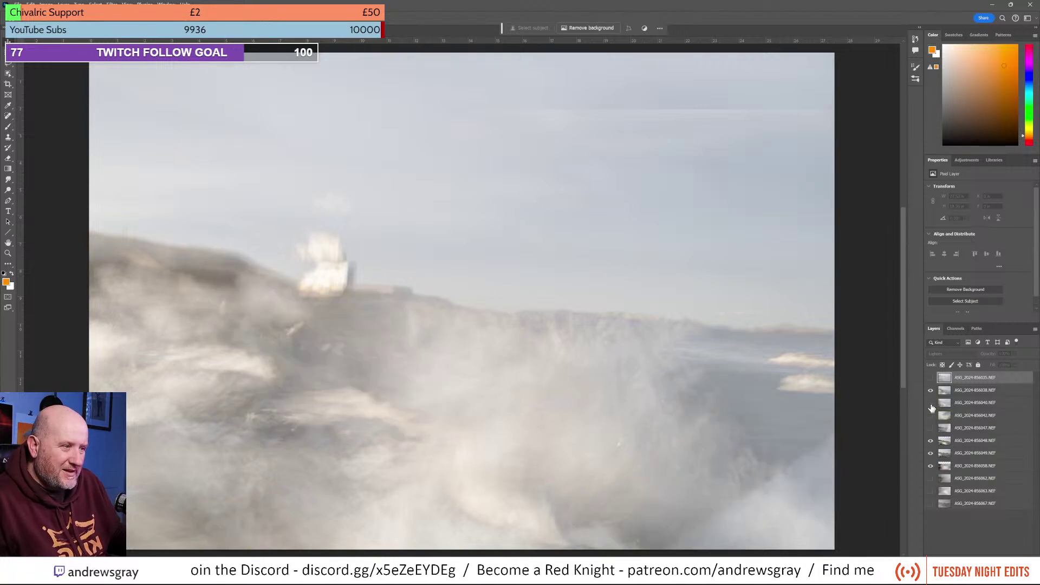
left_click(931, 405)
Step: Select ASG_2024-856040.NEF at full opacity and add a layer mask to it
left_click(967, 404)
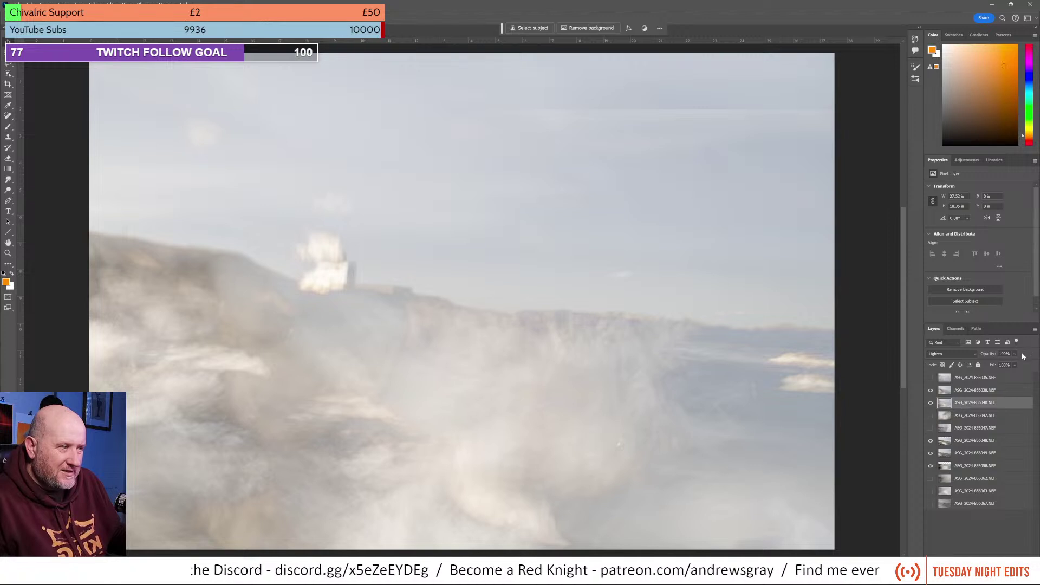
left_click(1015, 354)
mouse_move(1024, 366)
left_mouse_down()
mouse_move(1015, 366)
mouse_move(1035, 366)
left_mouse_up()
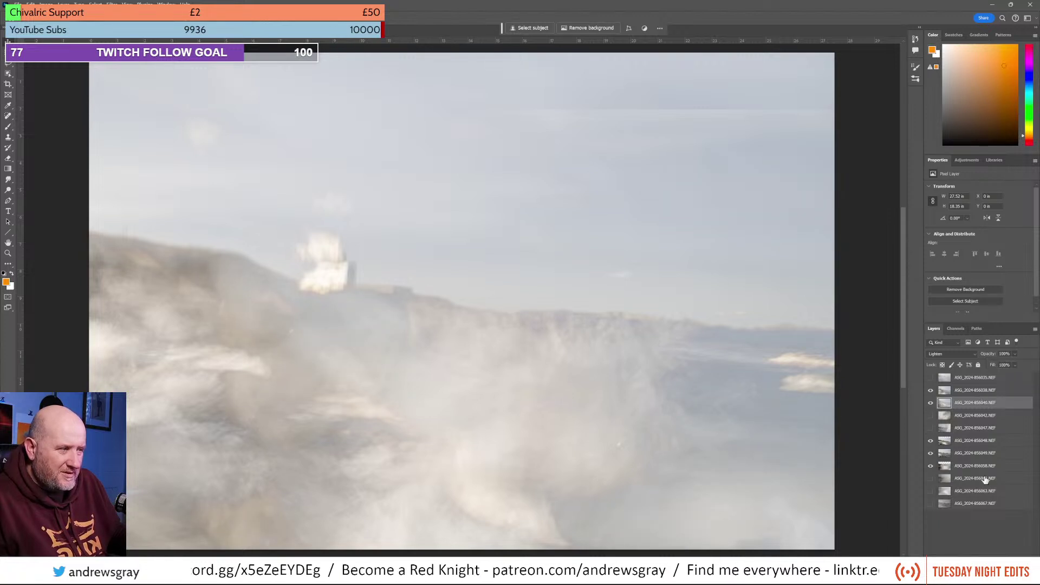
left_click(951, 550)
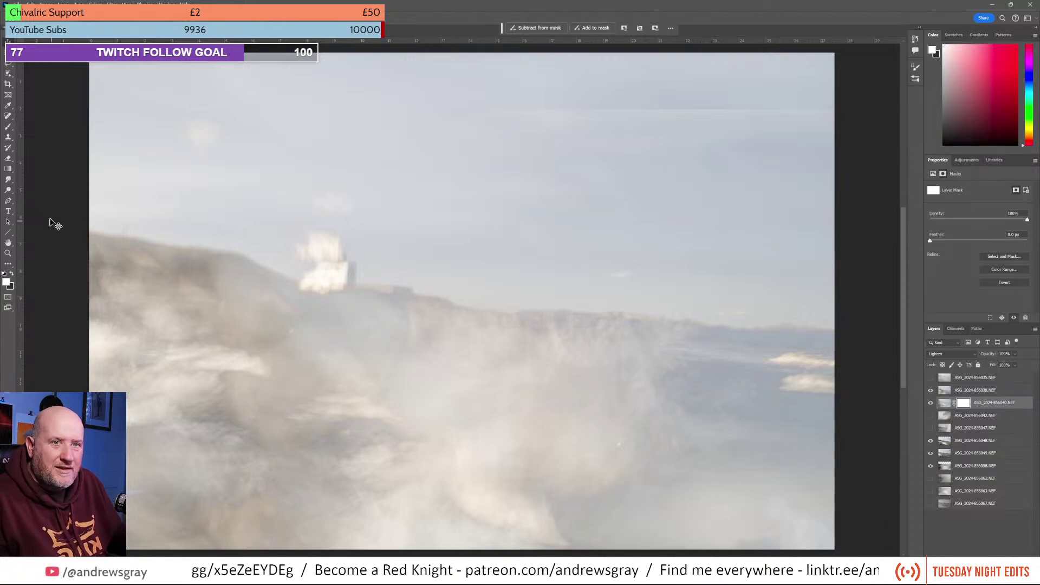
Step: Draw a black-to-white linear gradient on the mask from just below the lighthouse rightwards across the splash, replacing the first attempt
left_click(9, 168)
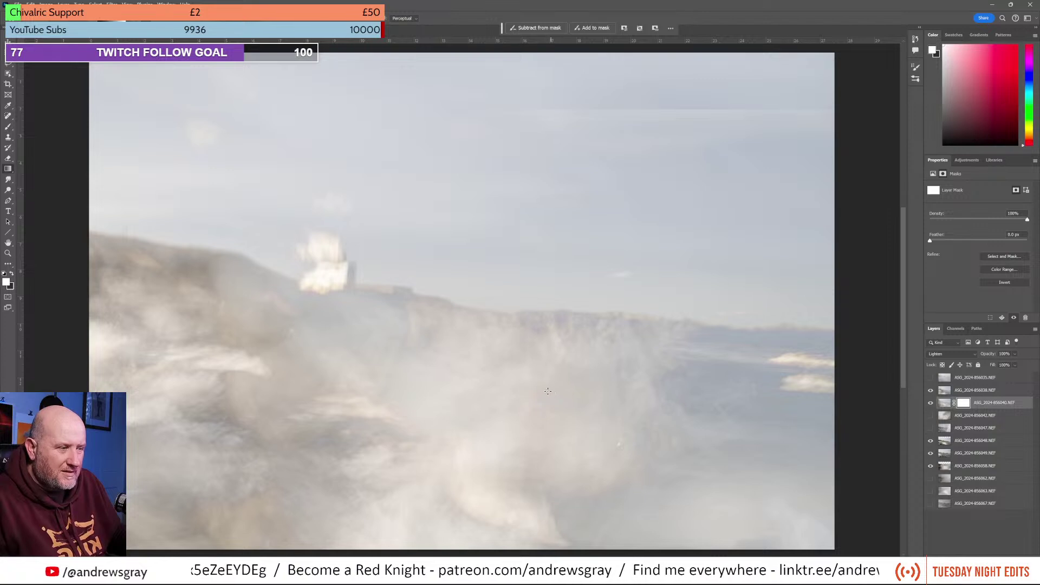
left_click_drag(553, 390, 361, 356)
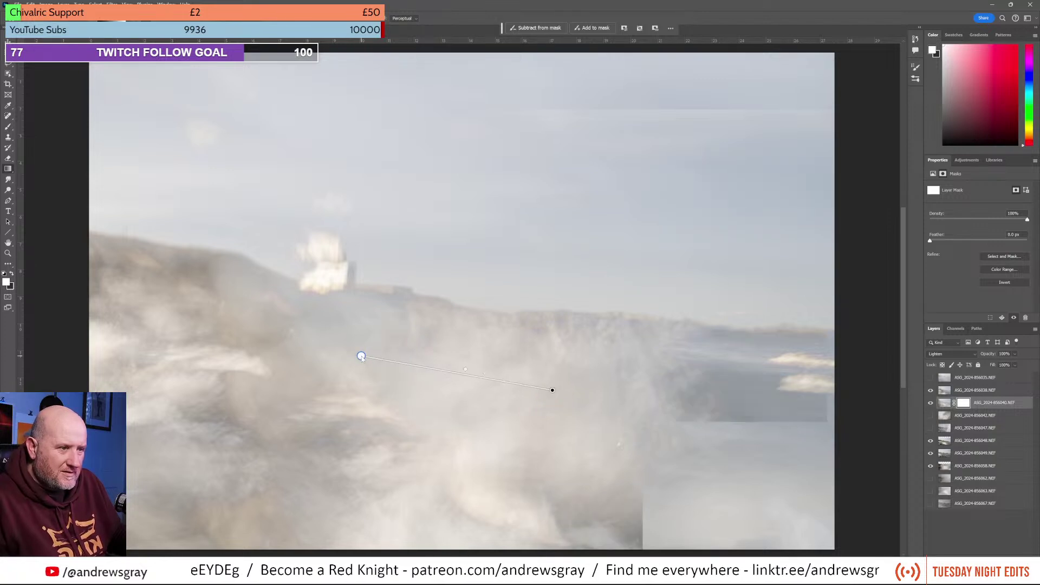
key("Return")
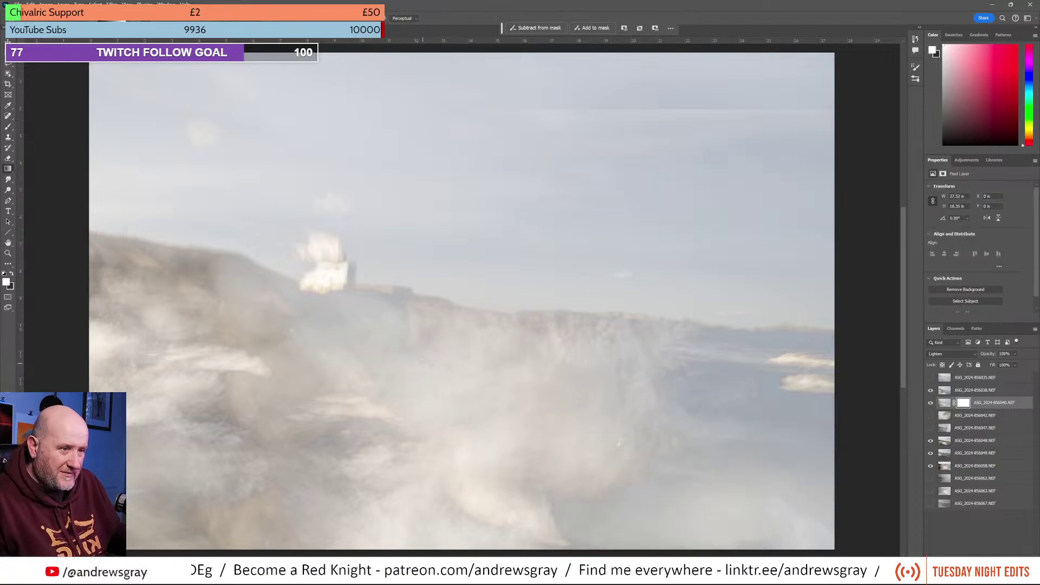
left_click_drag(386, 355, 653, 395)
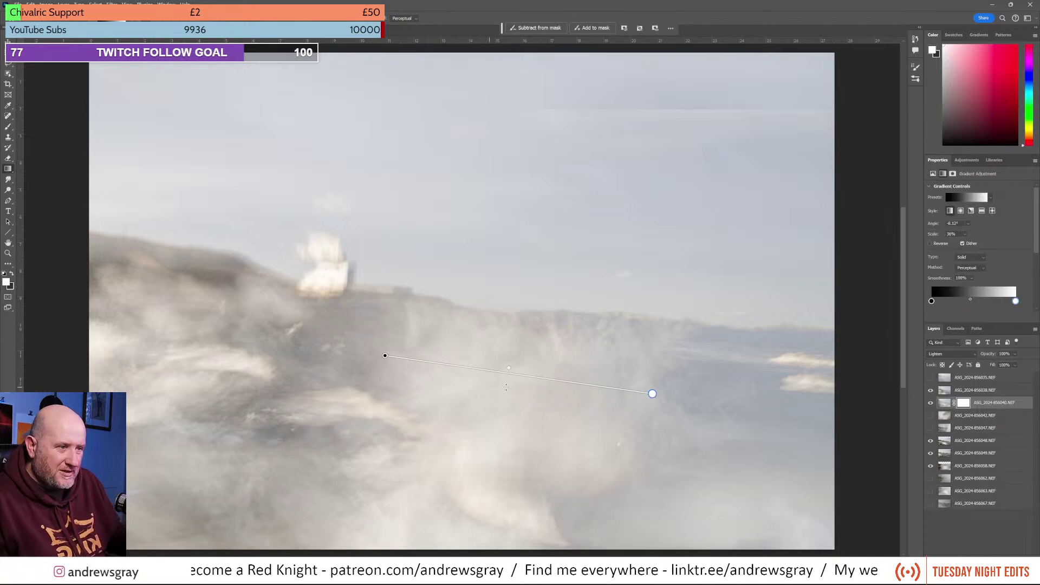
Step: Compare the blend with and without ASG_2024-856038.NEF next to the masked layer and leave it shown
left_click(931, 392)
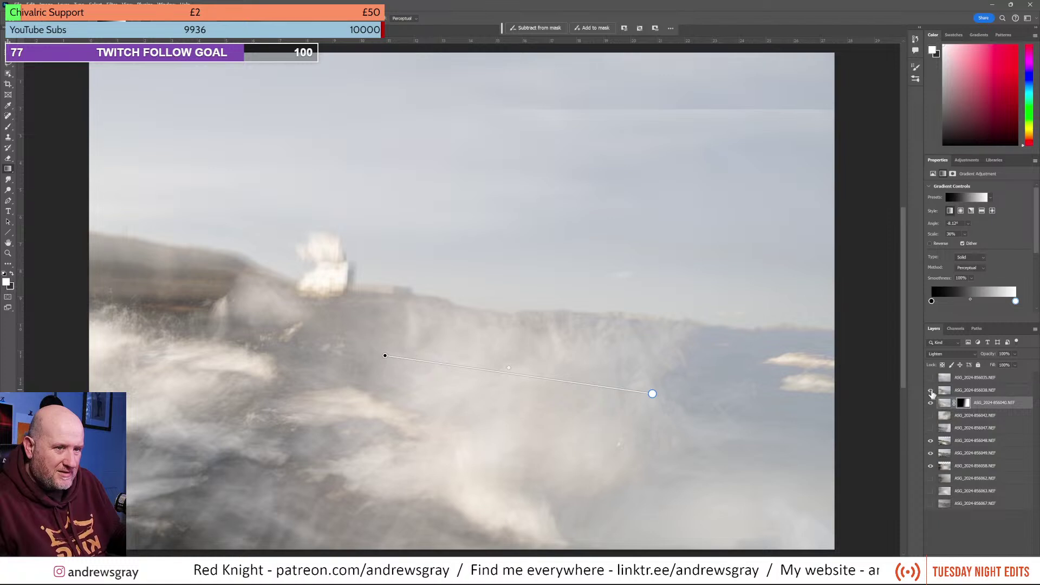
left_click(932, 391)
left_click(932, 391)
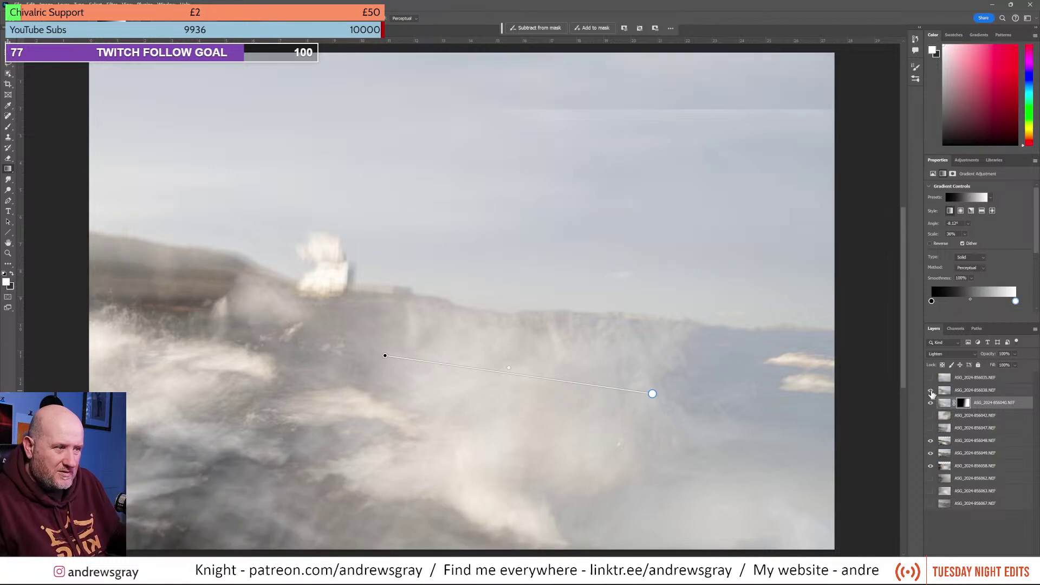
left_click(931, 391)
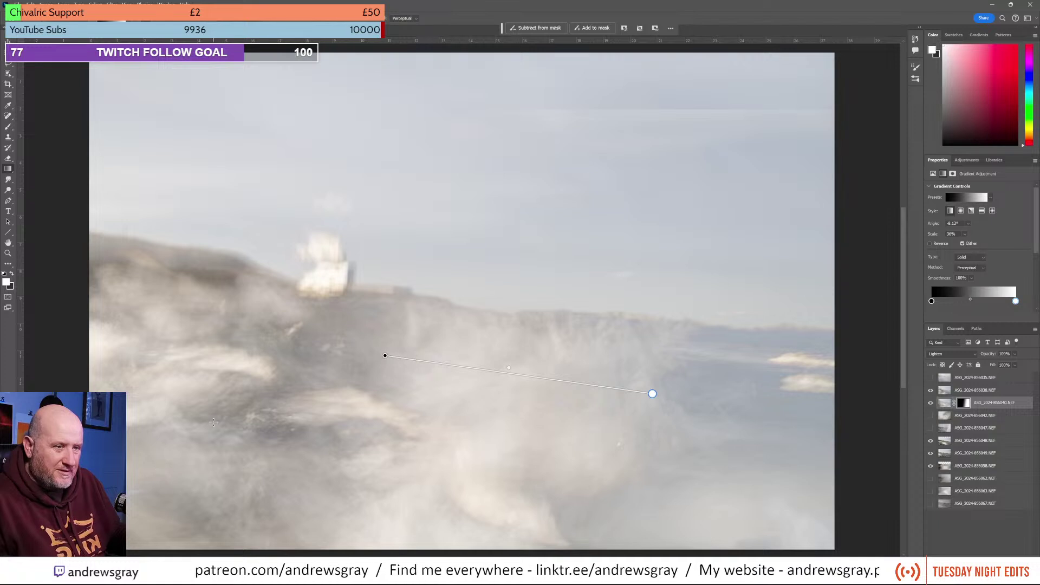
Step: Preview ASG_2024-856042.NEF in the blend and leave it hidden
left_click(931, 416)
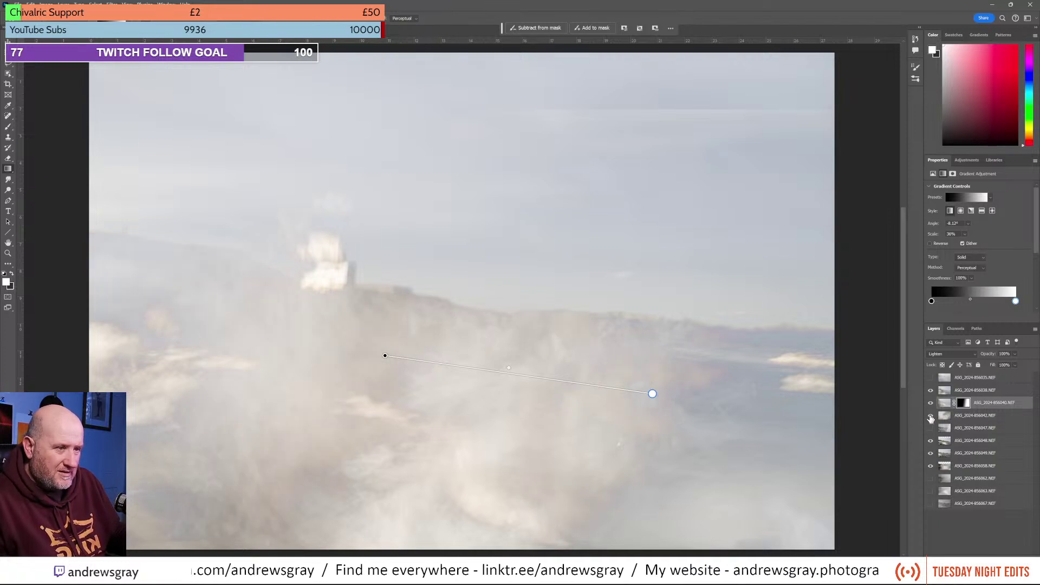
left_click(931, 416)
left_click(931, 416)
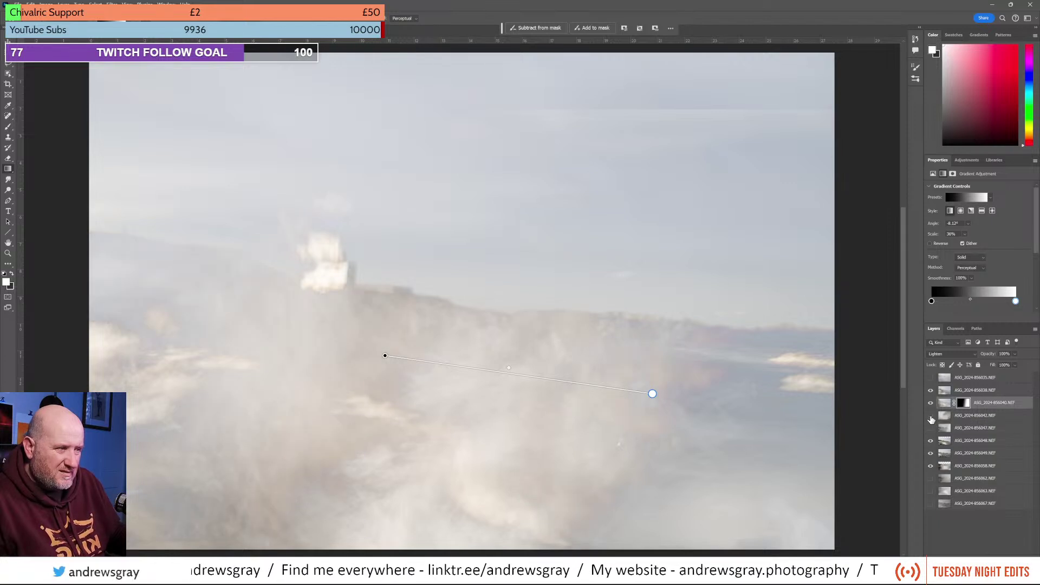
left_click(931, 417)
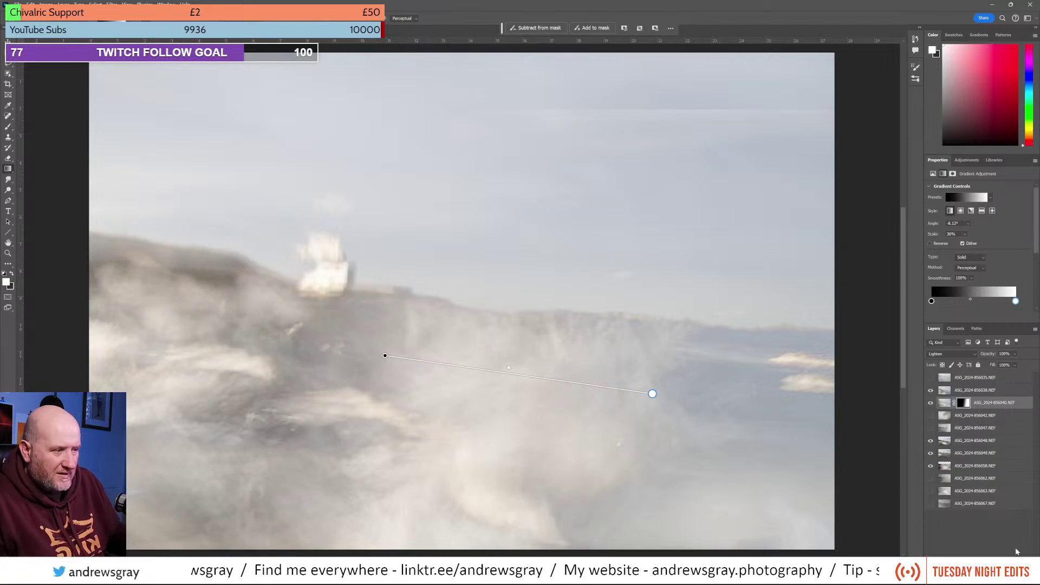
Step: Create a layer group at the top of the stack, move ASG_2024-856042.NEF into it and keep it hidden
key("ctrl+g")
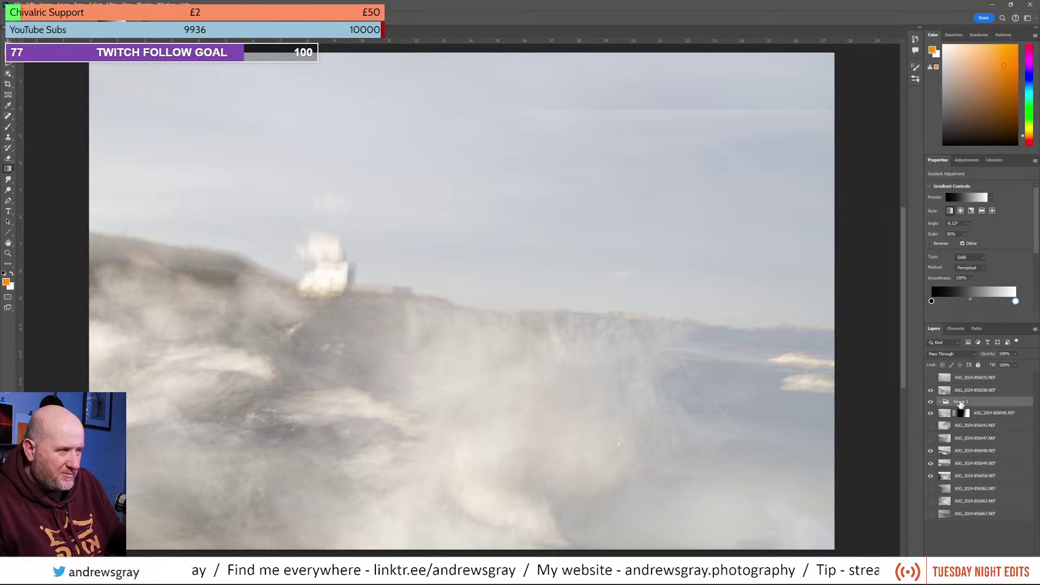
left_click_drag(963, 402, 957, 376)
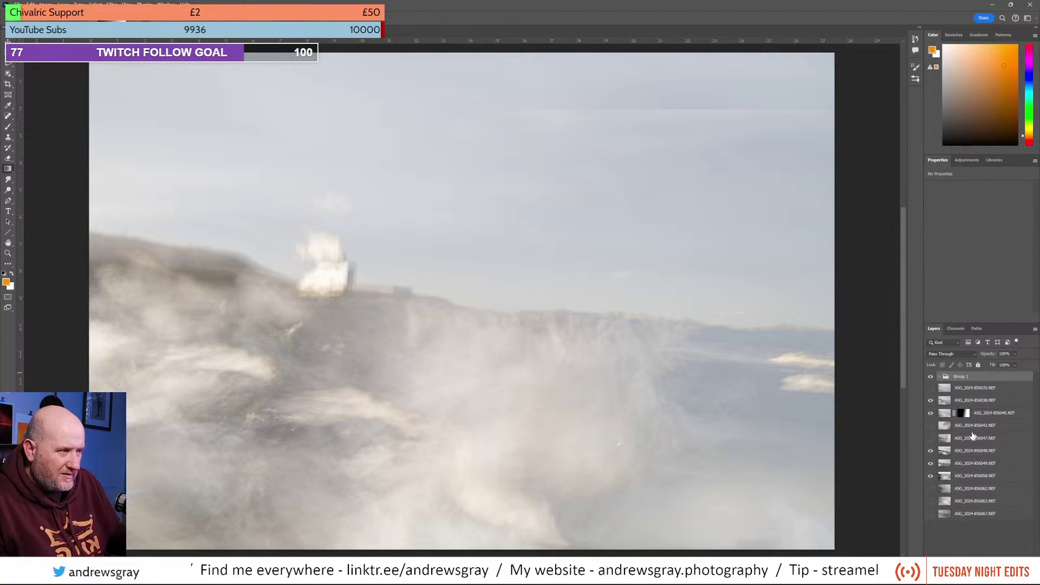
left_click(932, 428)
left_click(931, 426)
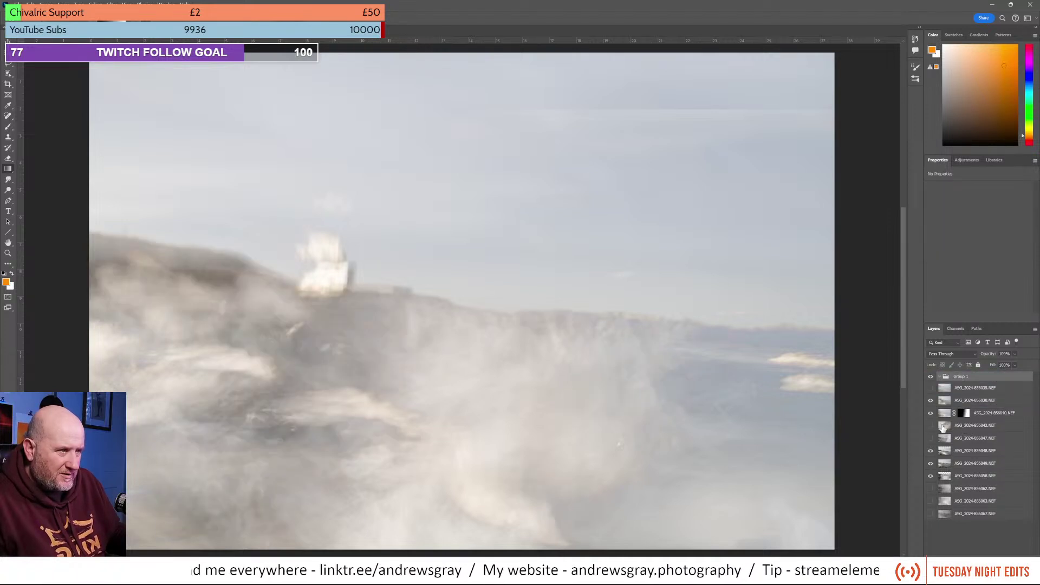
left_click_drag(968, 428, 968, 384)
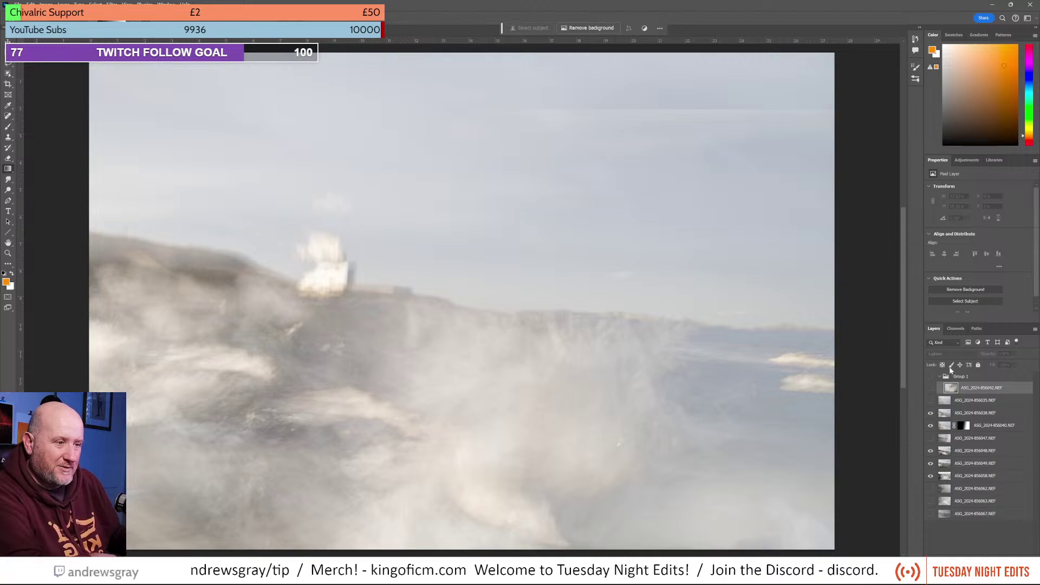
Step: Preview ASG_2024-856047.NEF in the blend, hide it and move it into the group of unused layers
left_click(931, 439)
left_click(931, 439)
left_click(931, 439)
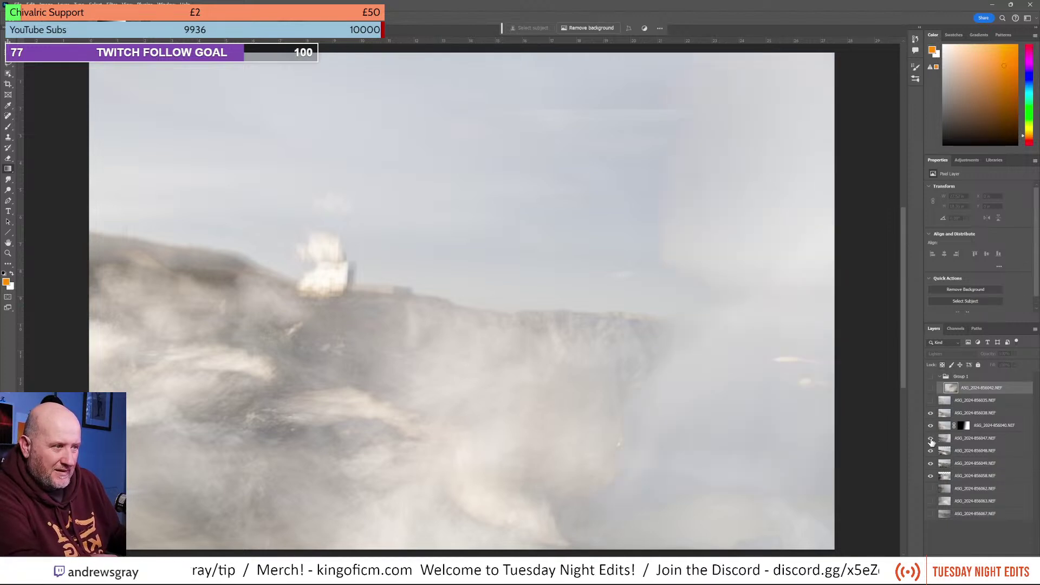
left_click(931, 440)
left_click_drag(974, 443, 976, 383)
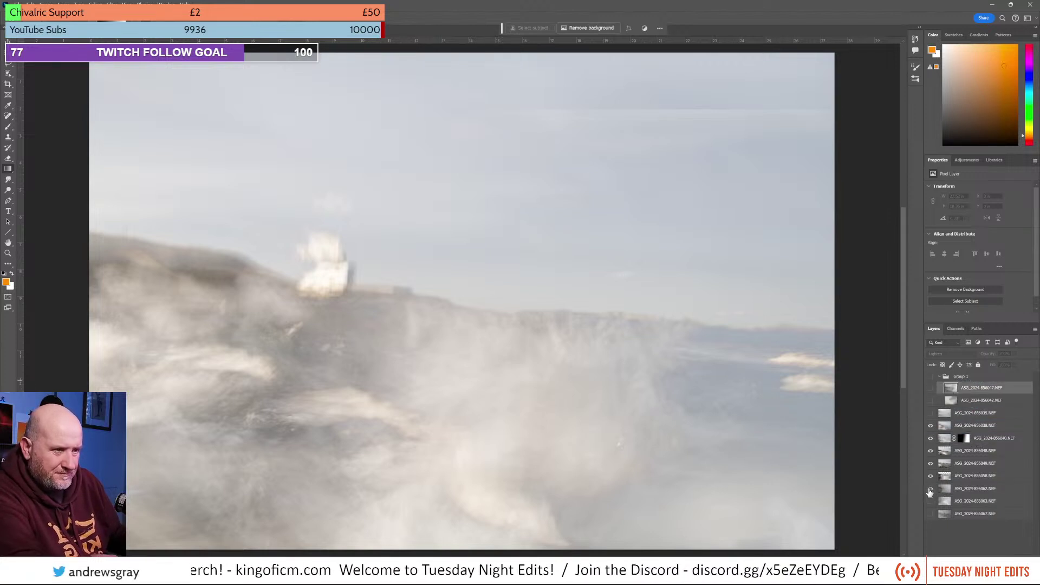
Step: Move ASG_2024-856062.NEF directly above ASG_2024-856038.NEF, compare the blend with and without it, and leave it shown
left_click(930, 489)
left_click(930, 489)
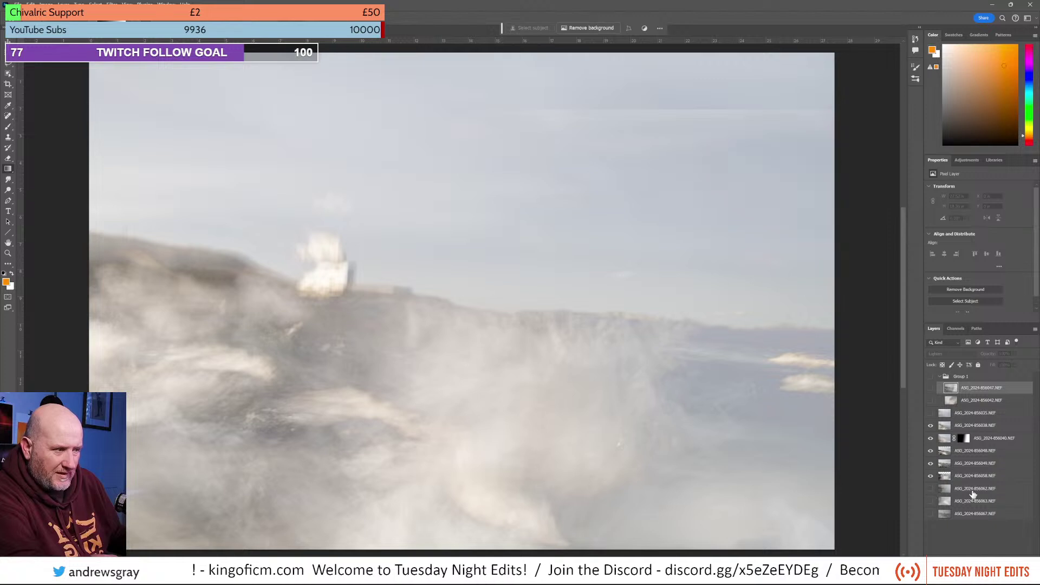
left_click_drag(976, 491, 982, 428)
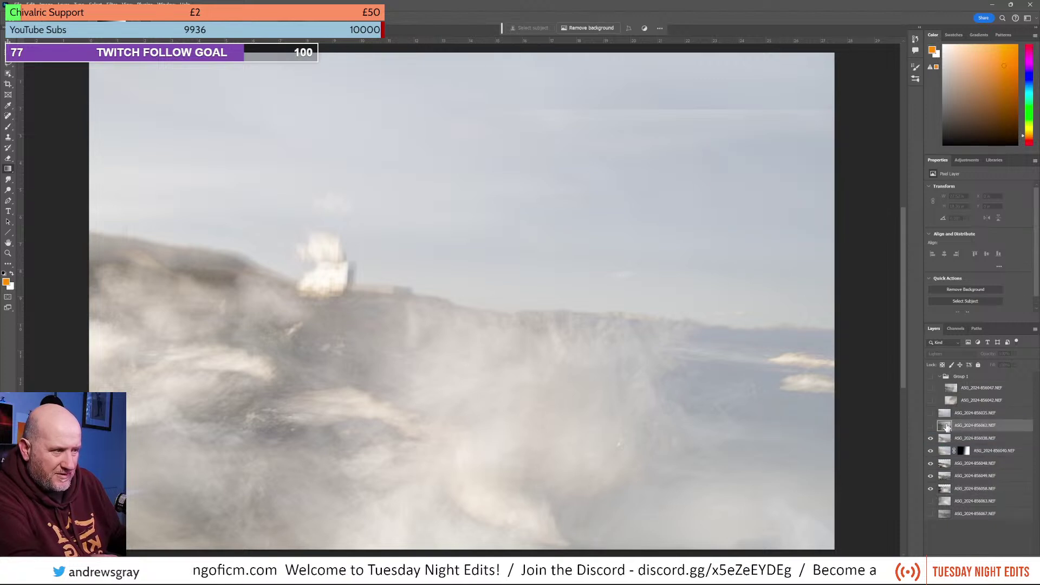
left_click(931, 426)
left_click(930, 426)
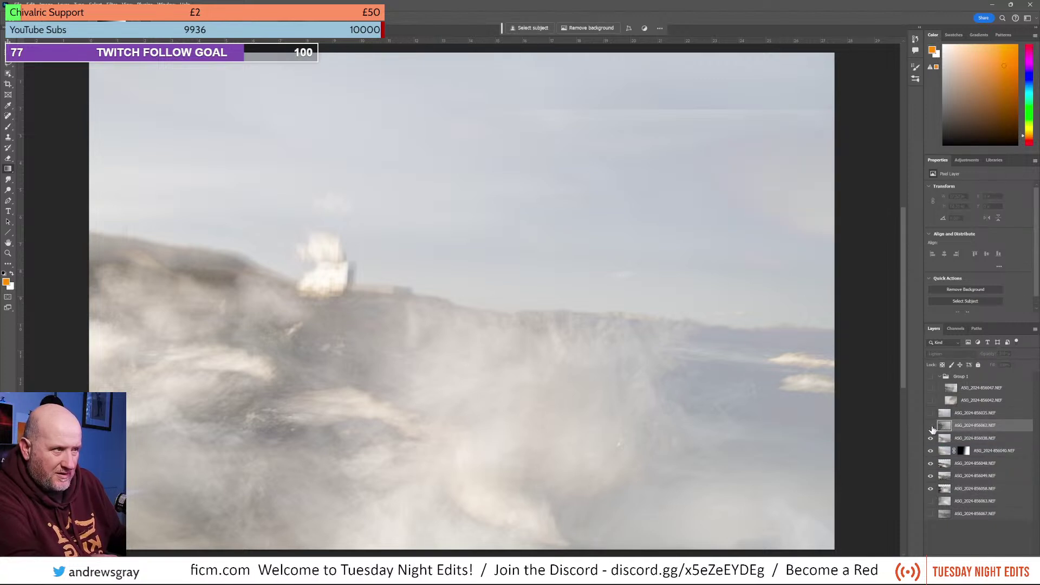
left_click(931, 426)
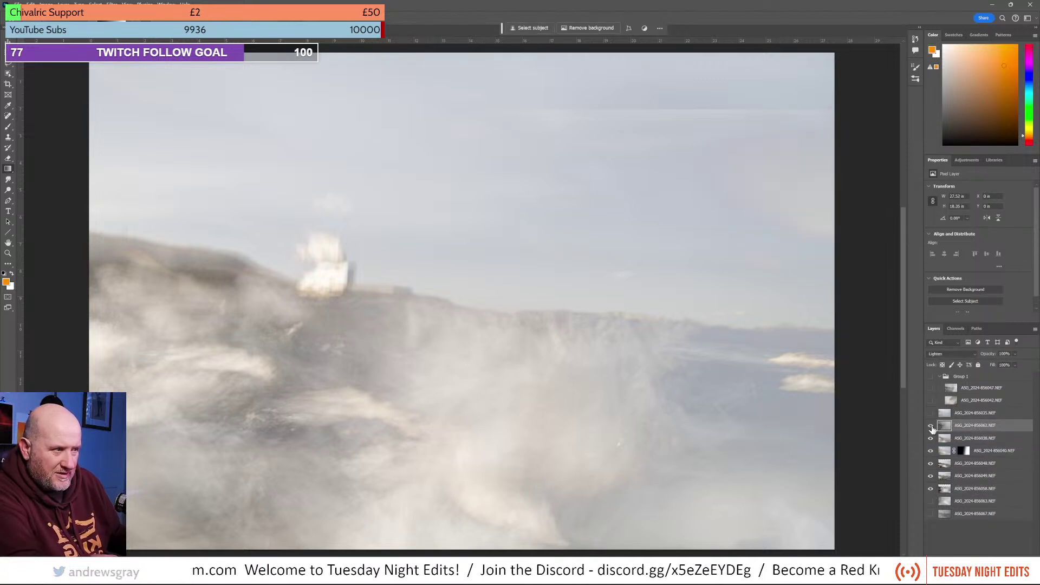
Step: Set ASG_2024-856062.NEF to Overlay after trying Lighten, and offset it to about X 1.34 in, Y 1.82 in
left_click(952, 354)
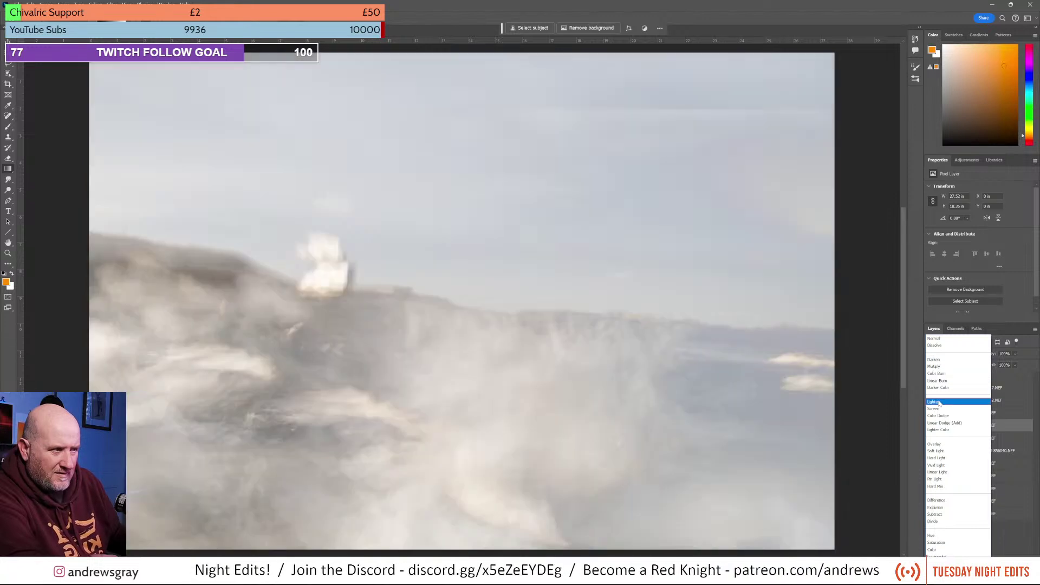
left_click(940, 402)
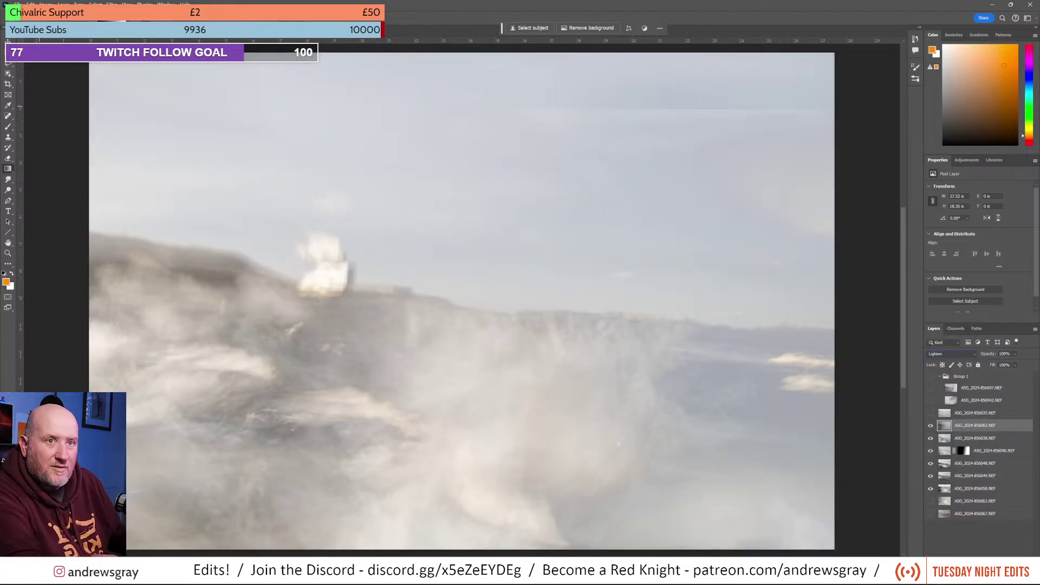
left_click_drag(420, 209, 521, 268)
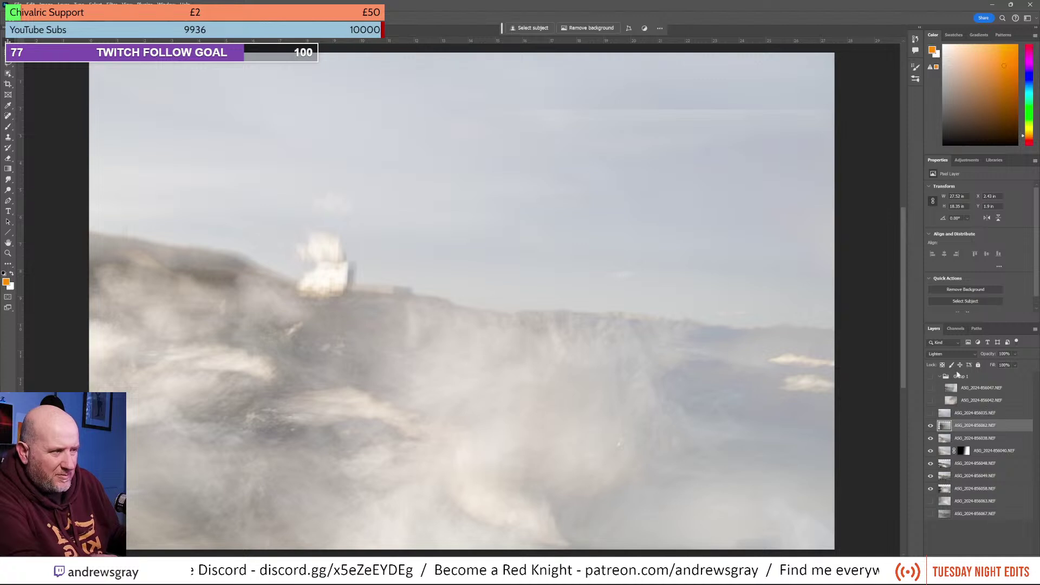
left_click(951, 355)
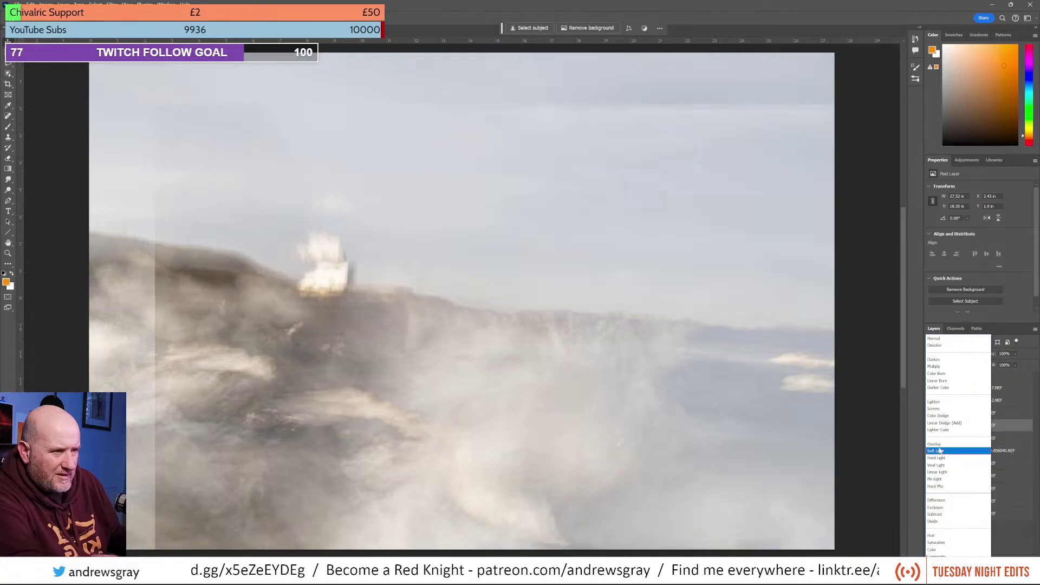
left_click(935, 444)
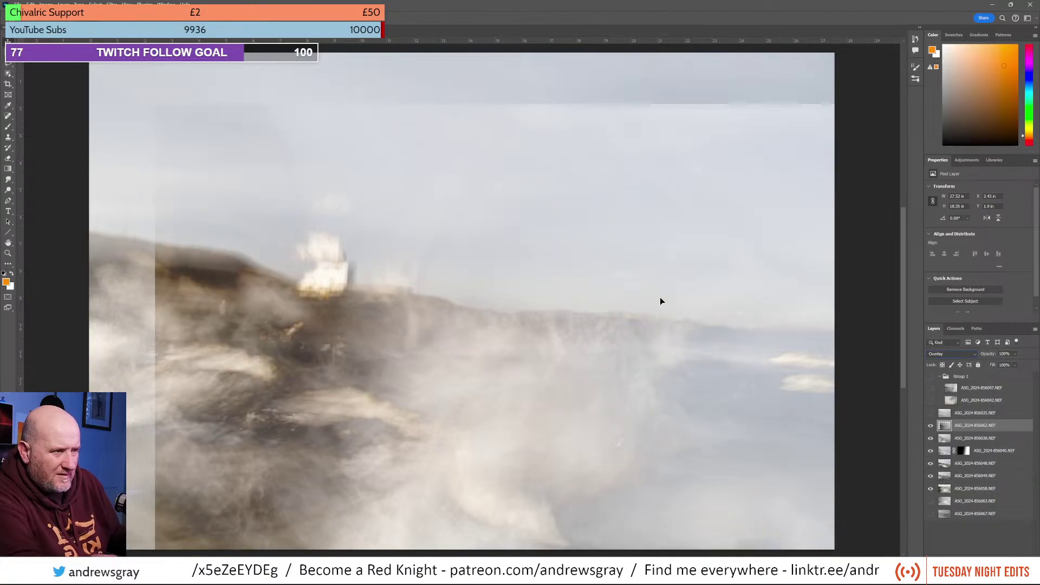
mouse_move(660, 302)
left_mouse_down()
mouse_move(638, 255)
mouse_move(616, 278)
mouse_move(611, 316)
mouse_move(645, 314)
left_mouse_up()
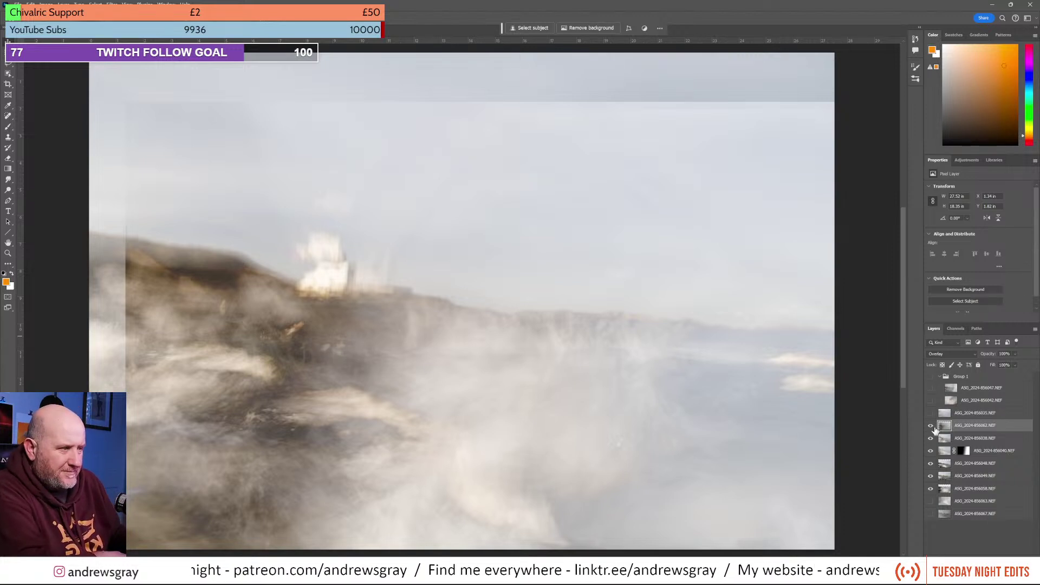
Step: Compare the image repeatedly with and without the Overlay layer ASG_2024-856062.NEF
left_click(933, 427)
left_click(932, 426)
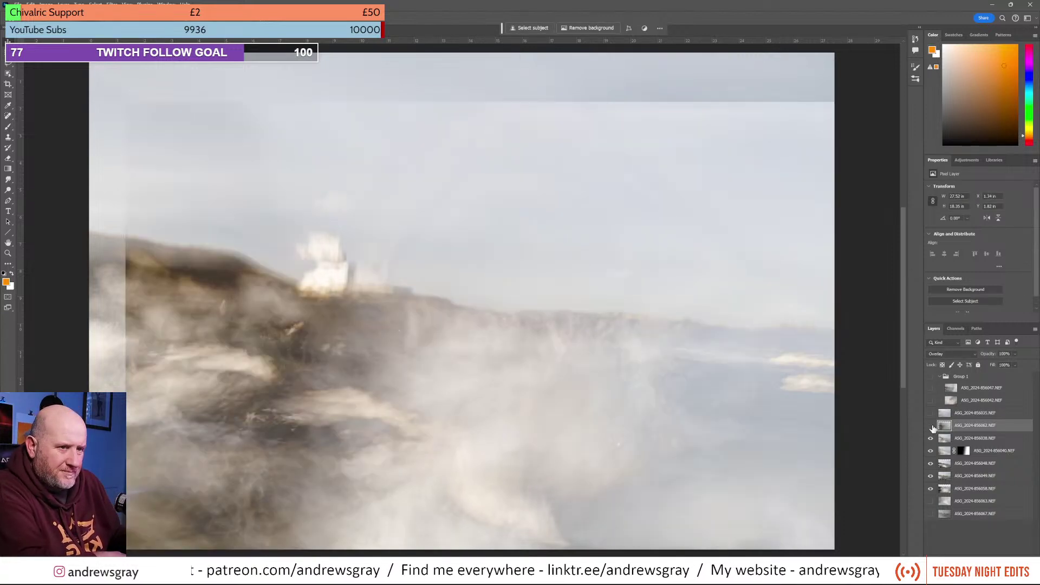
left_click(932, 427)
left_click(932, 427)
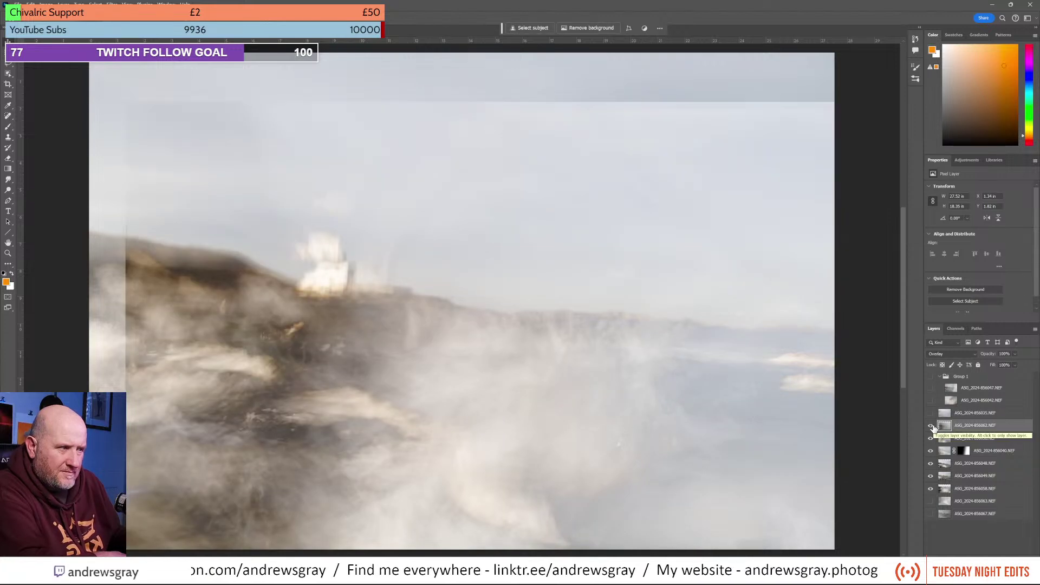
left_click(932, 426)
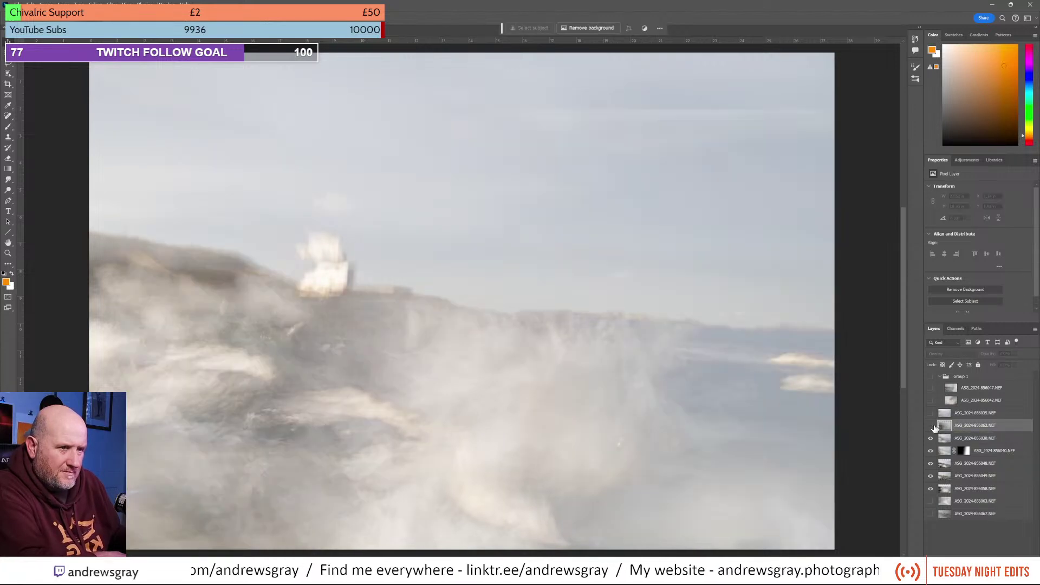
left_click(932, 425)
left_click(932, 426)
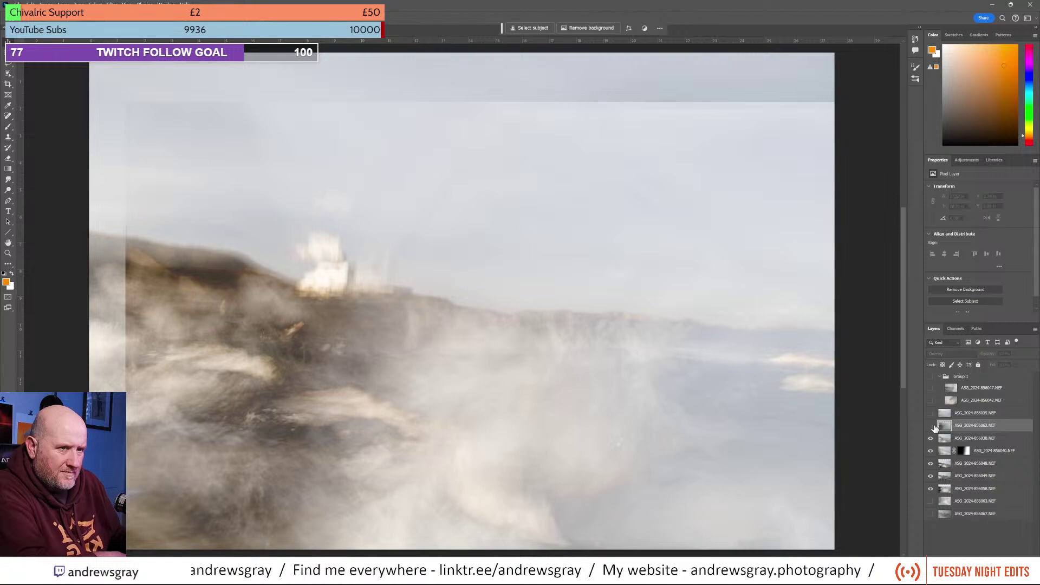
left_click(932, 426)
left_click(932, 427)
left_click(932, 426)
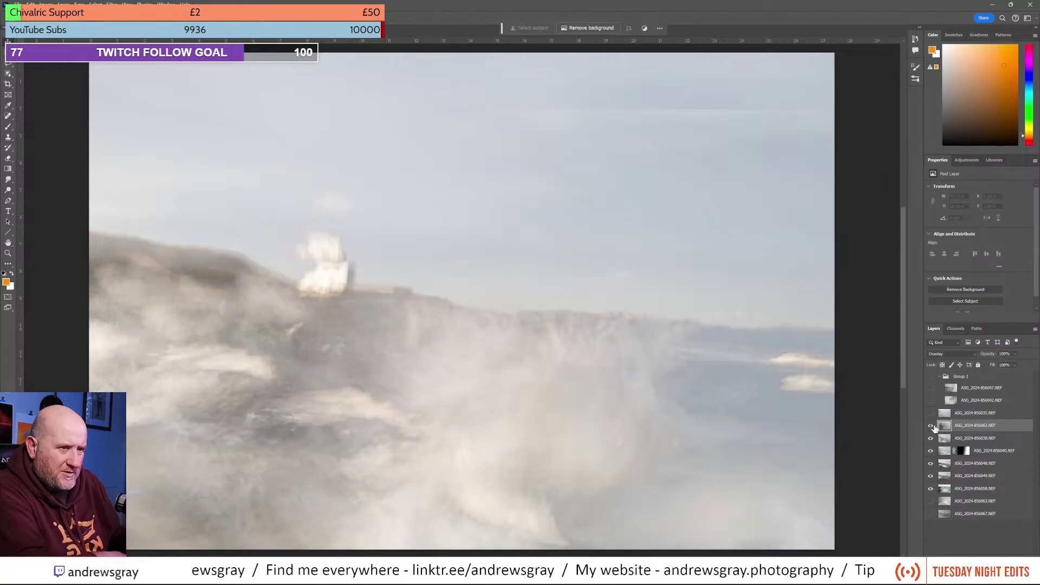
left_click(931, 426)
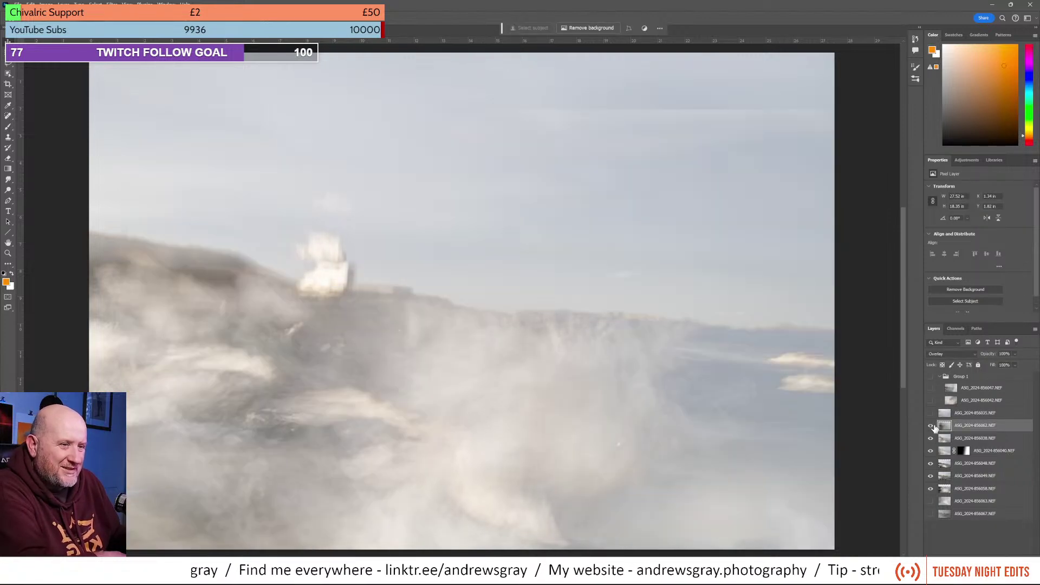
Step: Check what the Overlay layer ASG_2024-856062.NEF adds by toggling its visibility several times, leaving it shown
left_click(932, 426)
left_click(931, 425)
left_click(932, 426)
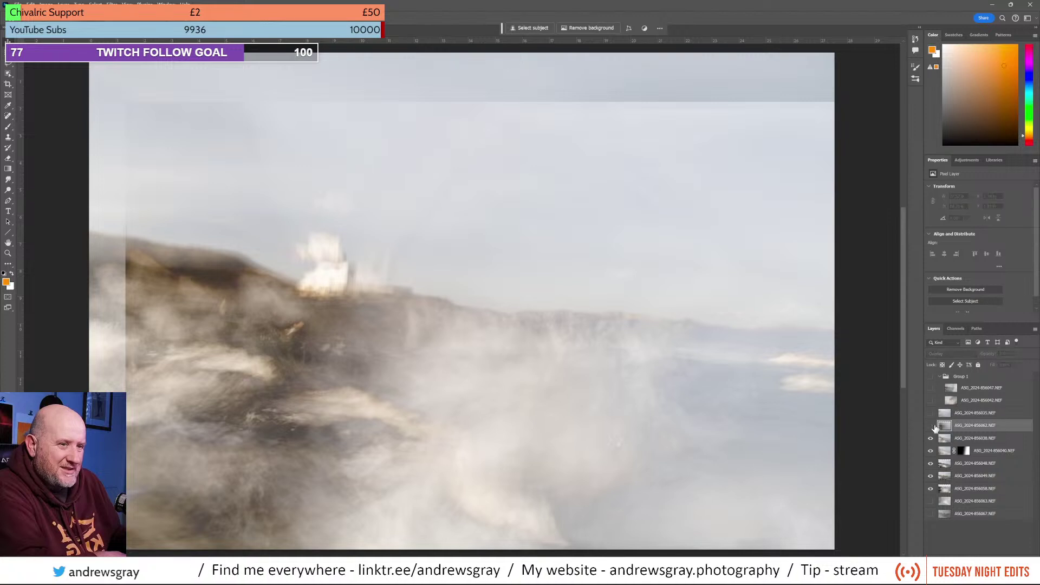
left_click(932, 426)
left_click(931, 426)
left_click(931, 426)
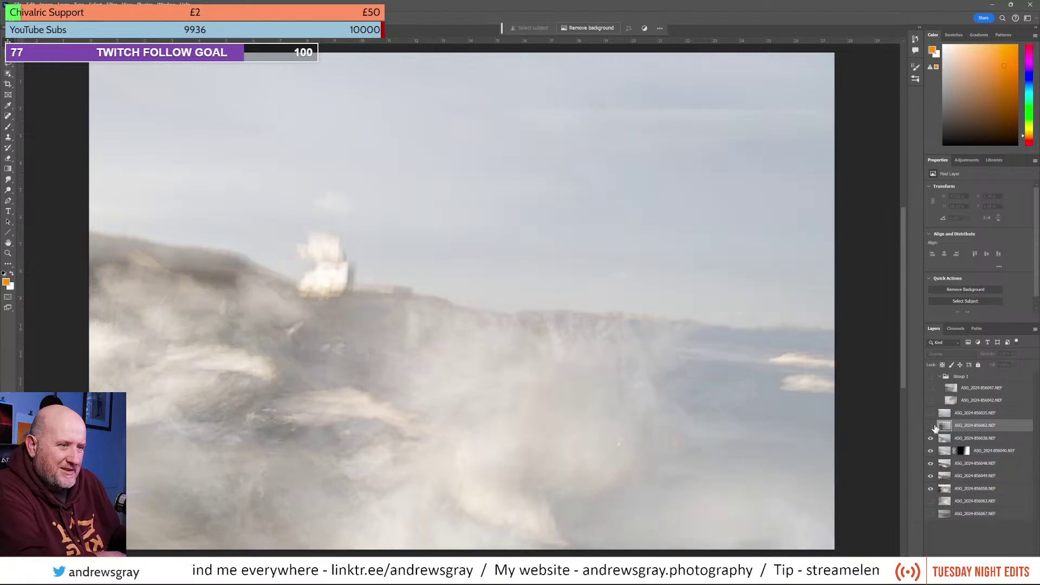
left_click(932, 426)
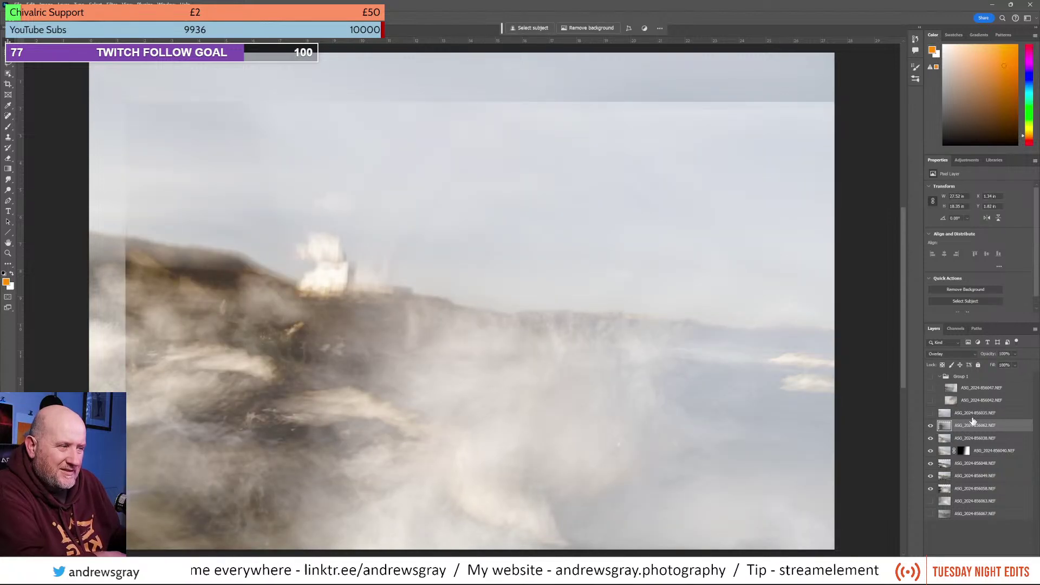
Step: Mask ASG_2024-856062.NEF with a diagonal black-to-white gradient at about 34° that fades out its lower-left area, and compare the blend with and without it
left_click(1013, 355)
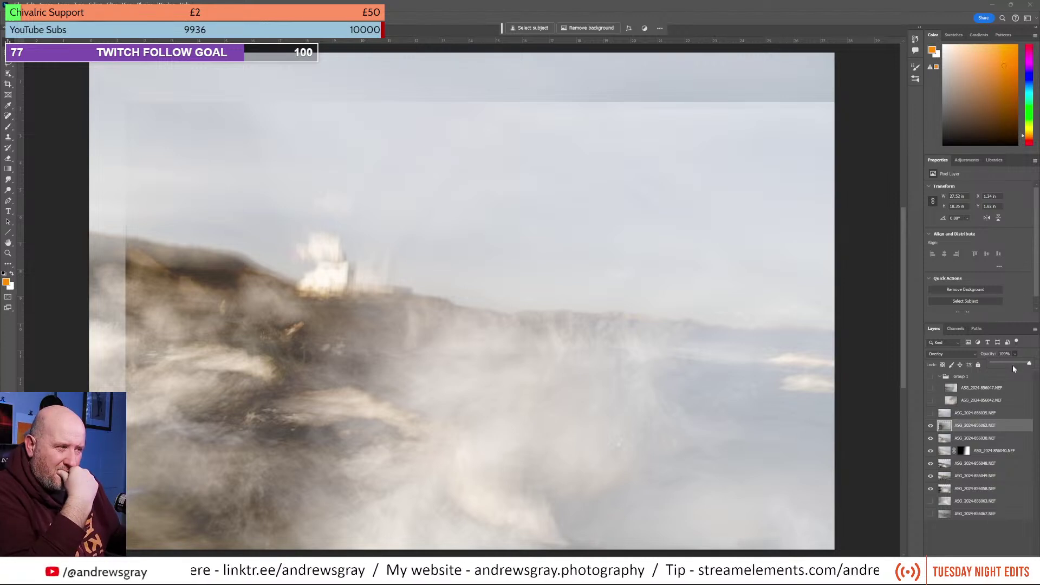
key("ctrl+shift+m")
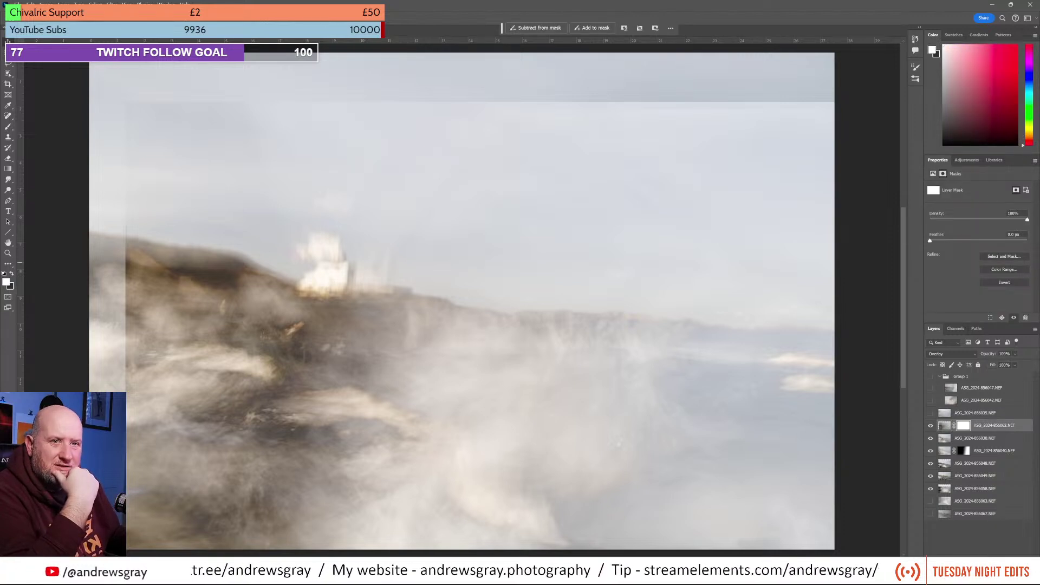
left_click(8, 169)
scroll(224, 302, "down", 2)
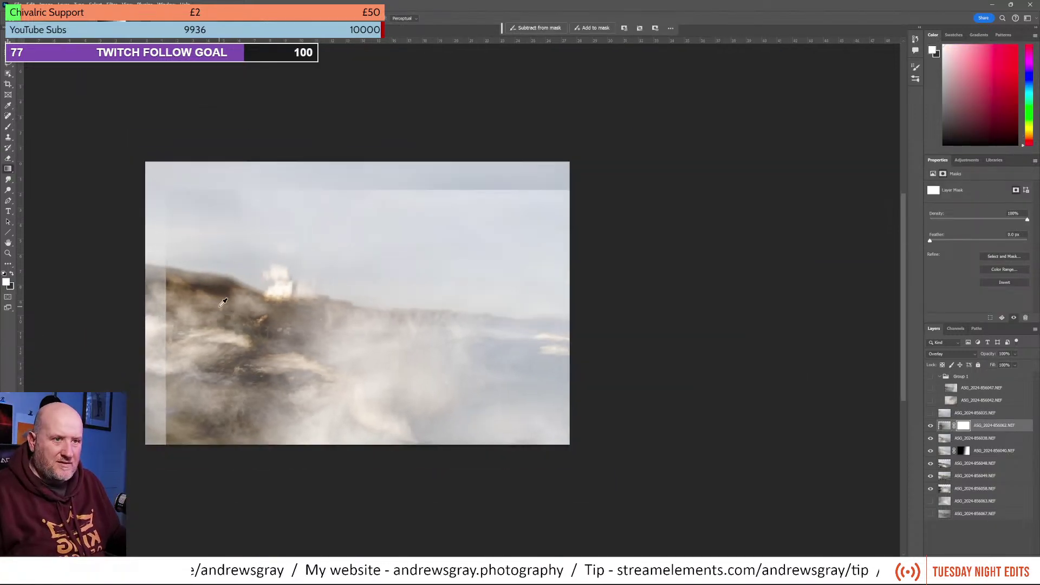
left_click_drag(87, 452, 370, 278)
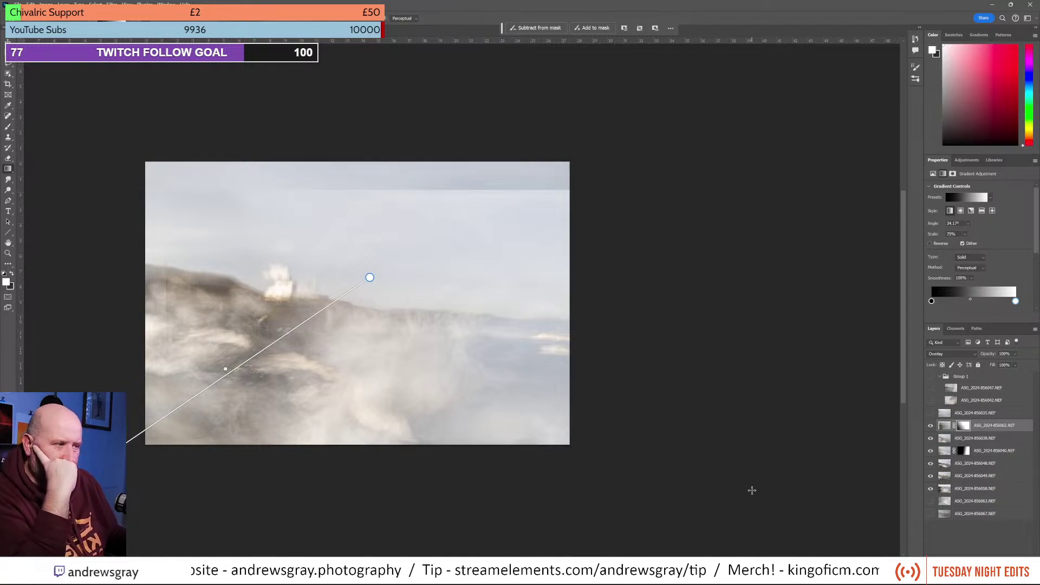
left_click(932, 427)
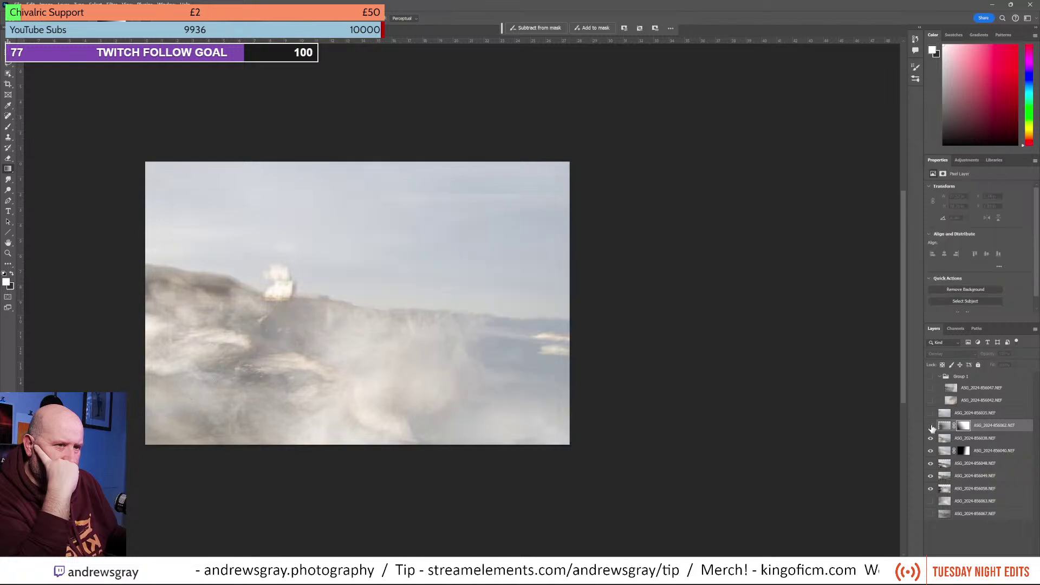
left_click(932, 426)
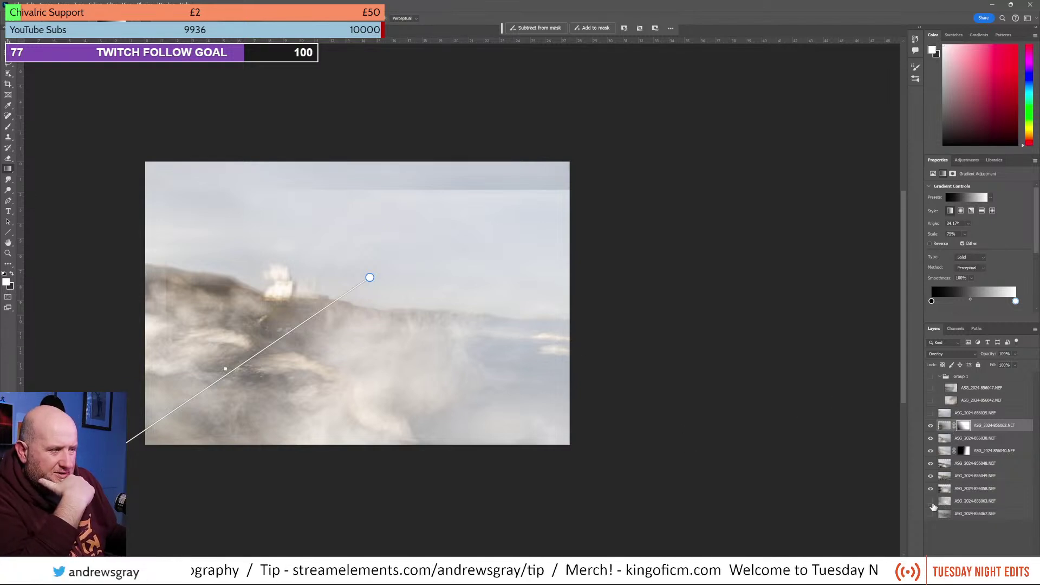
Step: Preview ASG_2024-856063.NEF in the blend, comparing the image with and without it, and leave it hidden
left_click(931, 502)
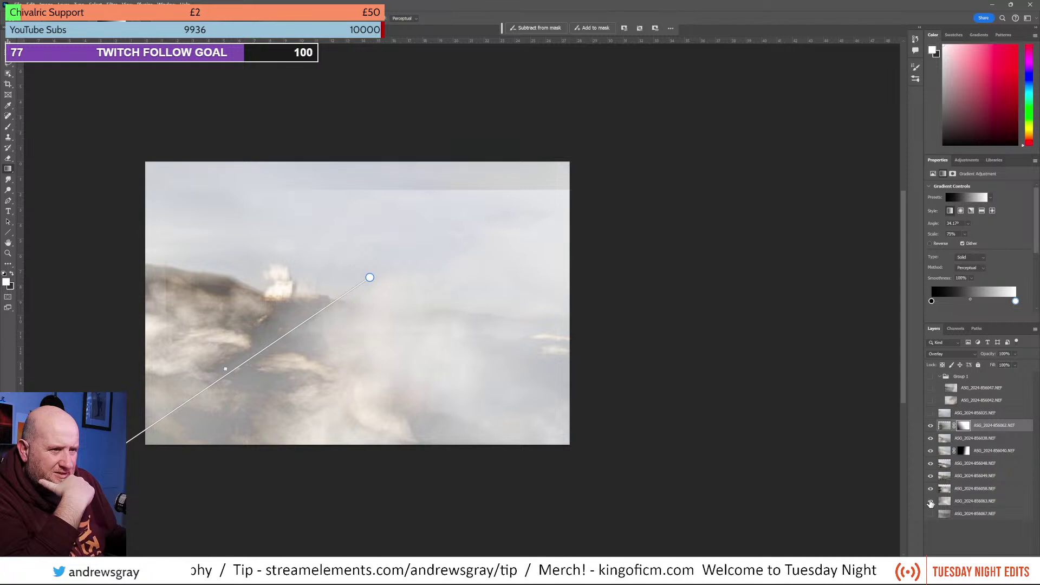
left_click(931, 504)
left_click(931, 503)
left_click(931, 504)
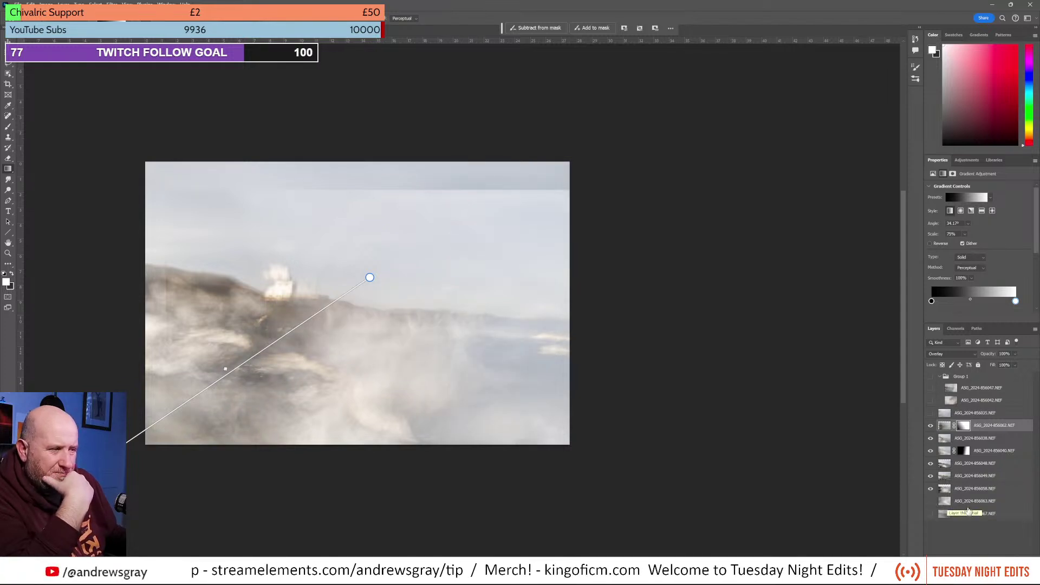
Step: Preview ASG_2024-856067.NEF in the blend, move it into Group 1 and hide it there
left_click(931, 515)
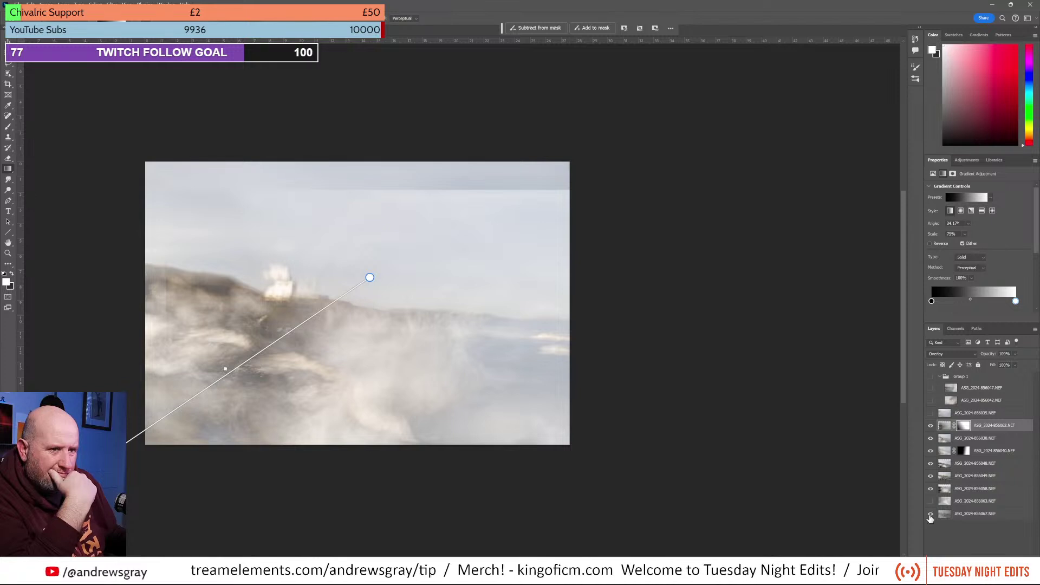
left_click_drag(954, 517, 969, 381)
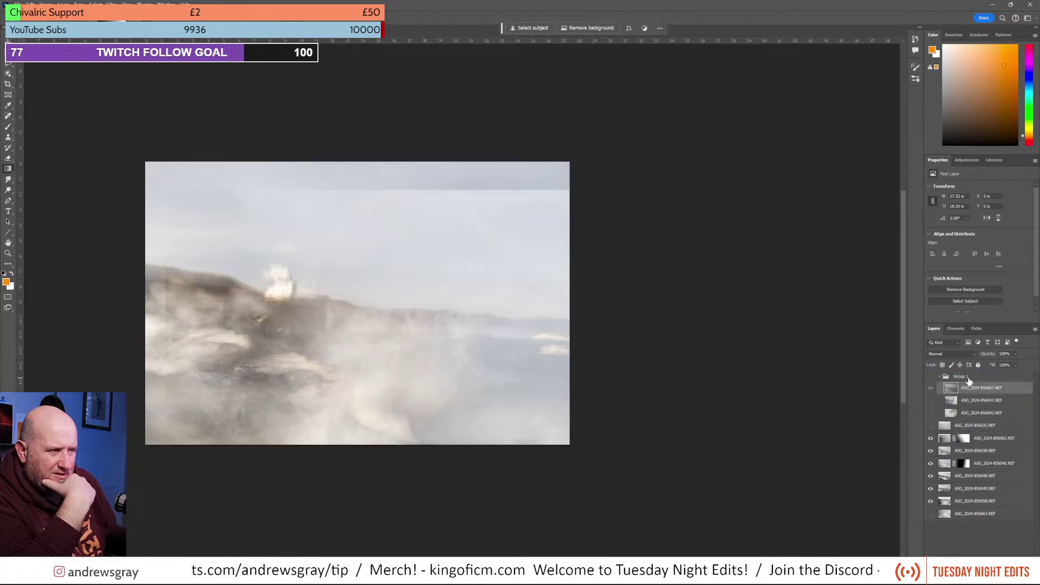
left_click(931, 389)
left_click(931, 388)
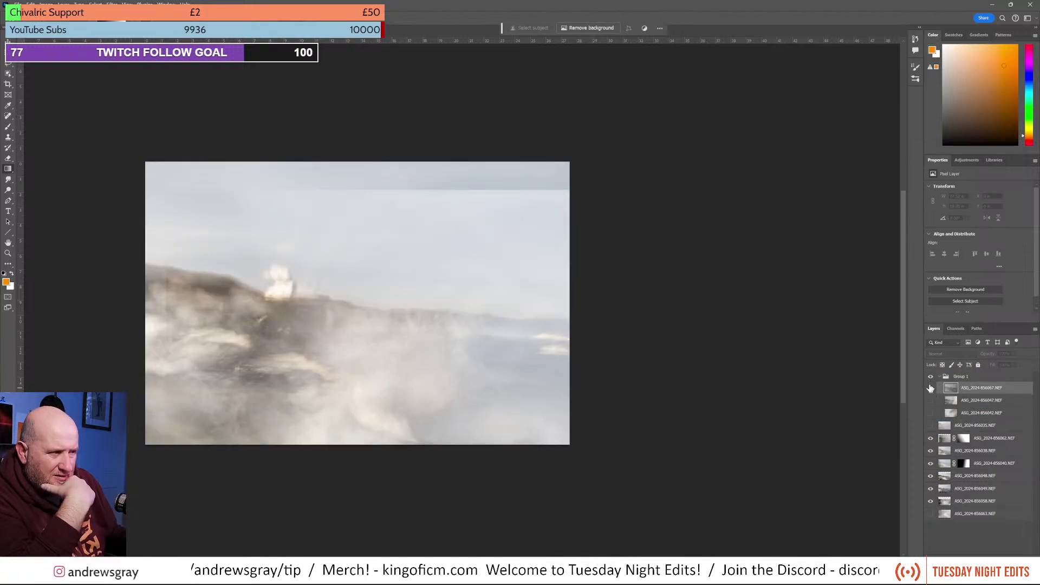
Step: Move ASG_2024-856063.NEF directly above ASG_2024-856062.NEF, compare the blend with and without it, and leave it hidden
left_click(932, 514)
left_click(932, 515)
left_click(932, 515)
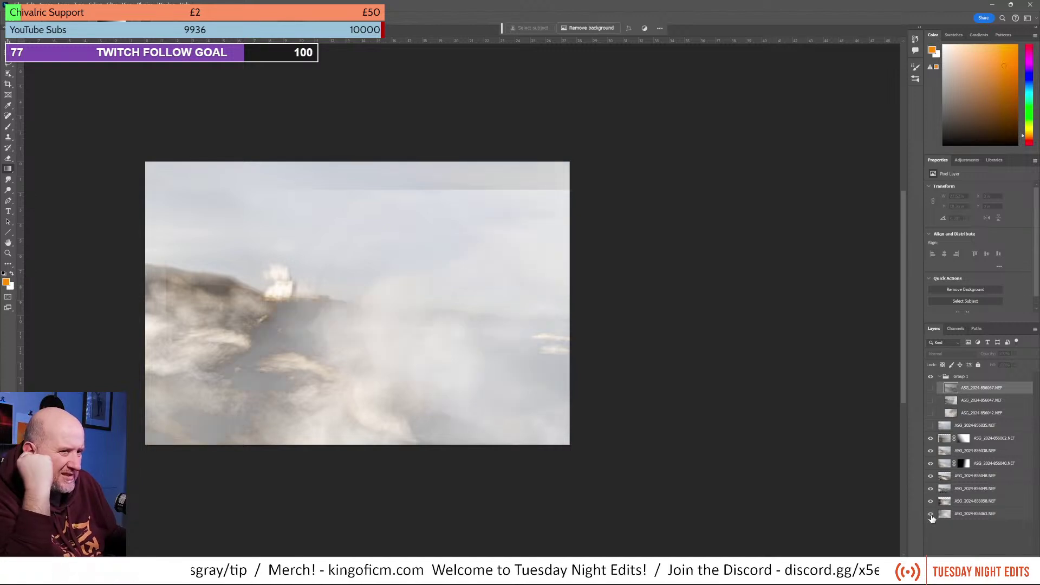
left_click_drag(959, 514, 976, 434)
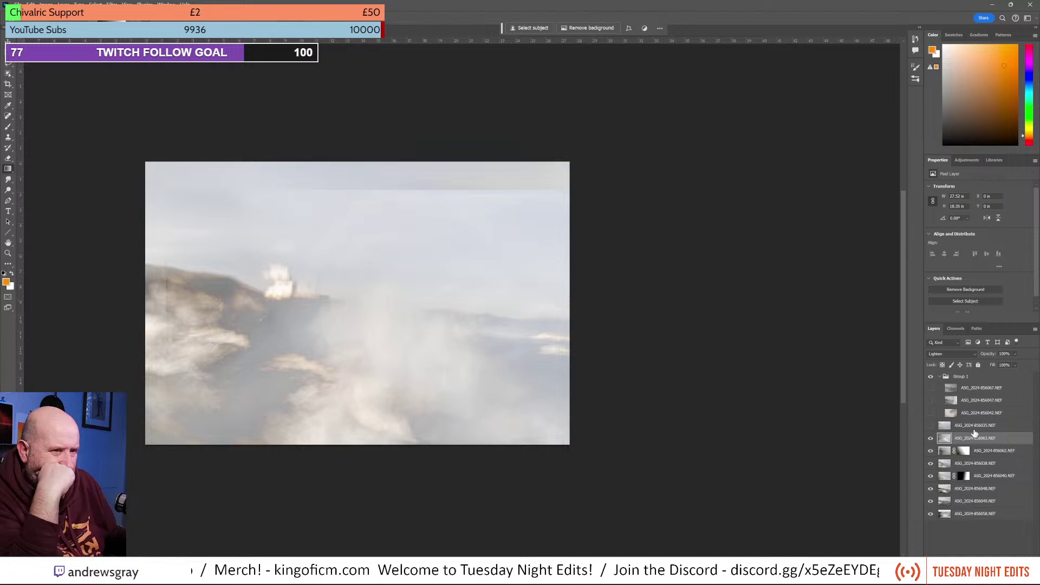
left_click(931, 438)
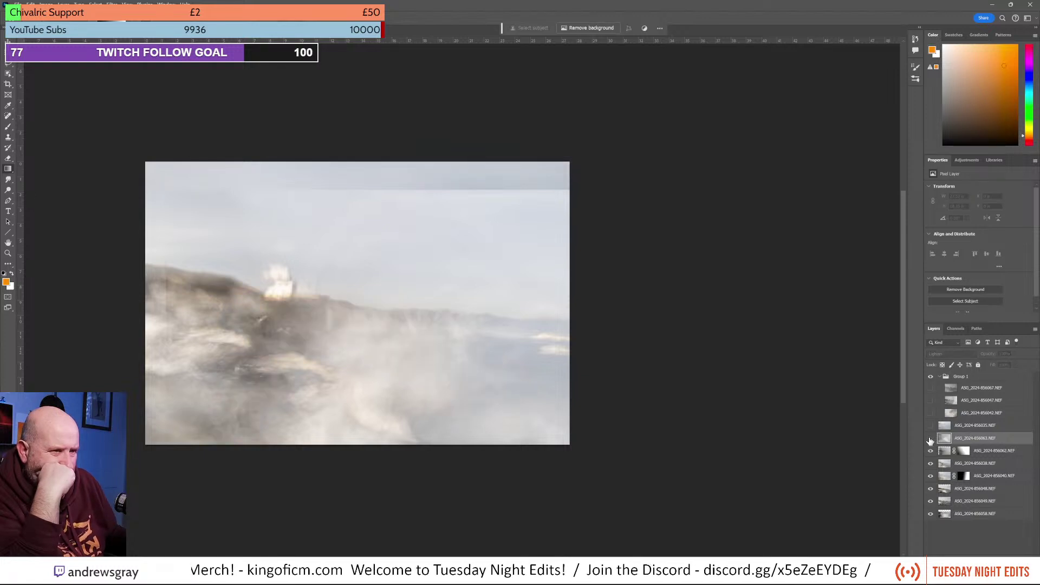
left_click(931, 438)
left_click(931, 439)
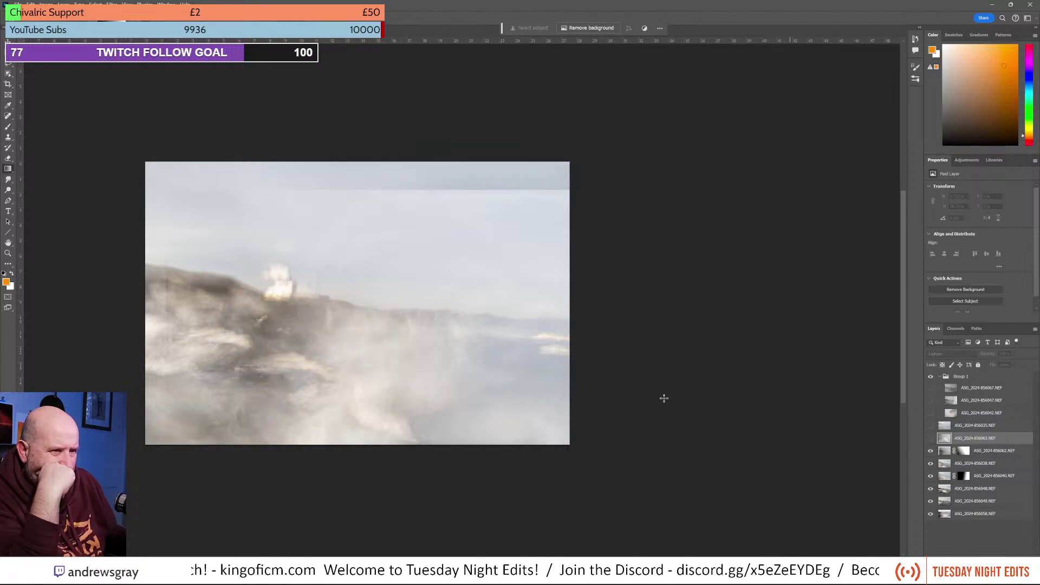
Step: Examine each visible layer's contribution to the blend in turn, from ASG_2024-856062.NEF down to ASG_2024-856049.NEF
left_click(931, 451)
left_click(931, 452)
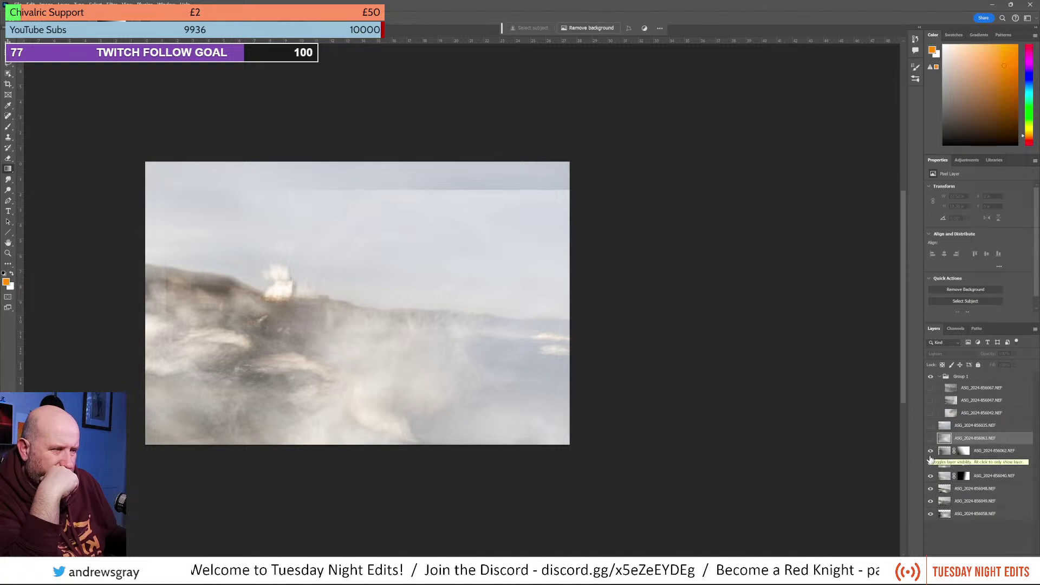
left_click(931, 465)
left_click(931, 465)
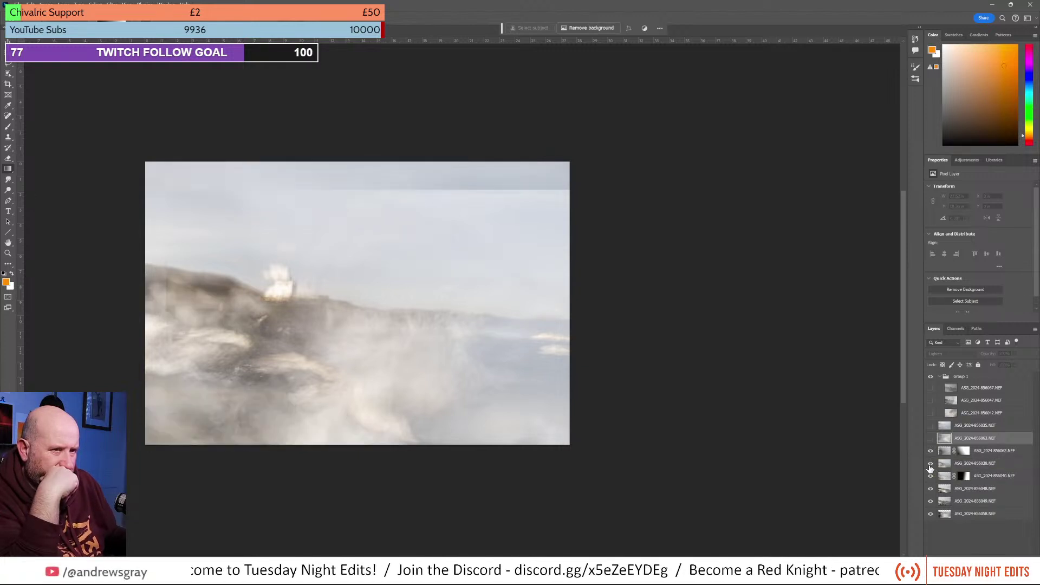
left_click(931, 465)
left_click(931, 465)
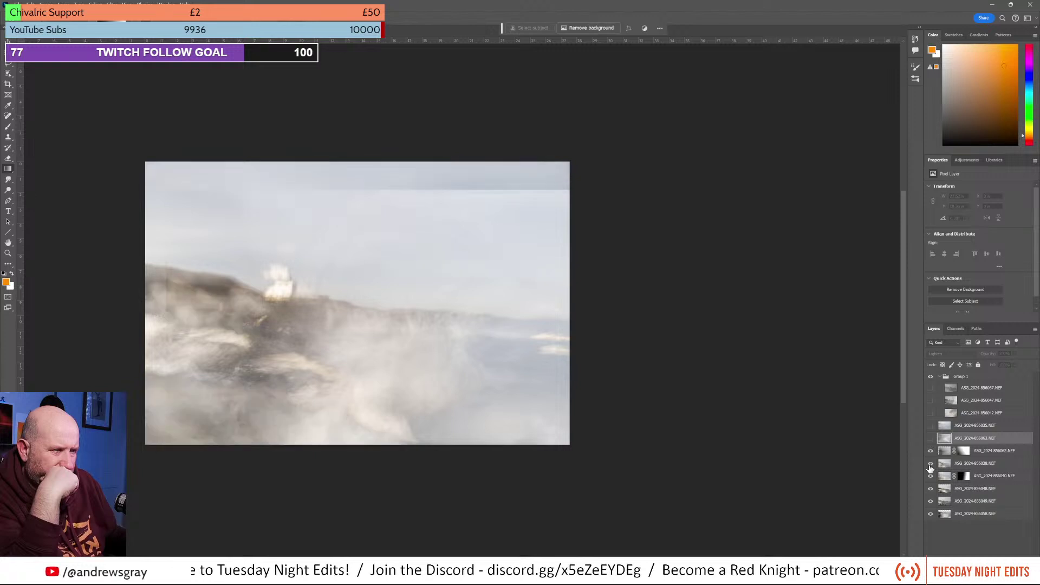
left_click(931, 476)
left_click(931, 477)
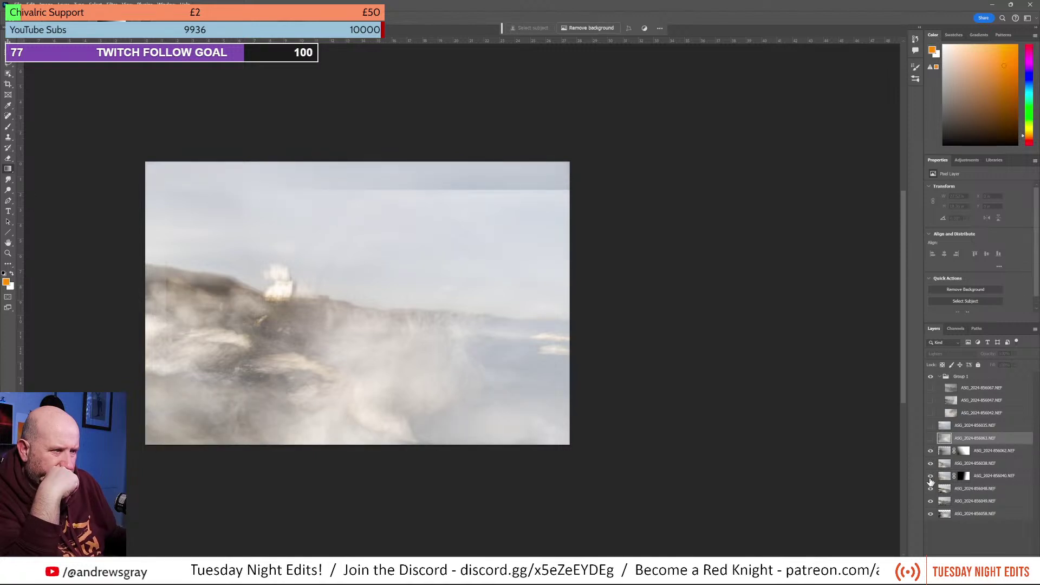
left_click(928, 491)
left_click(929, 491)
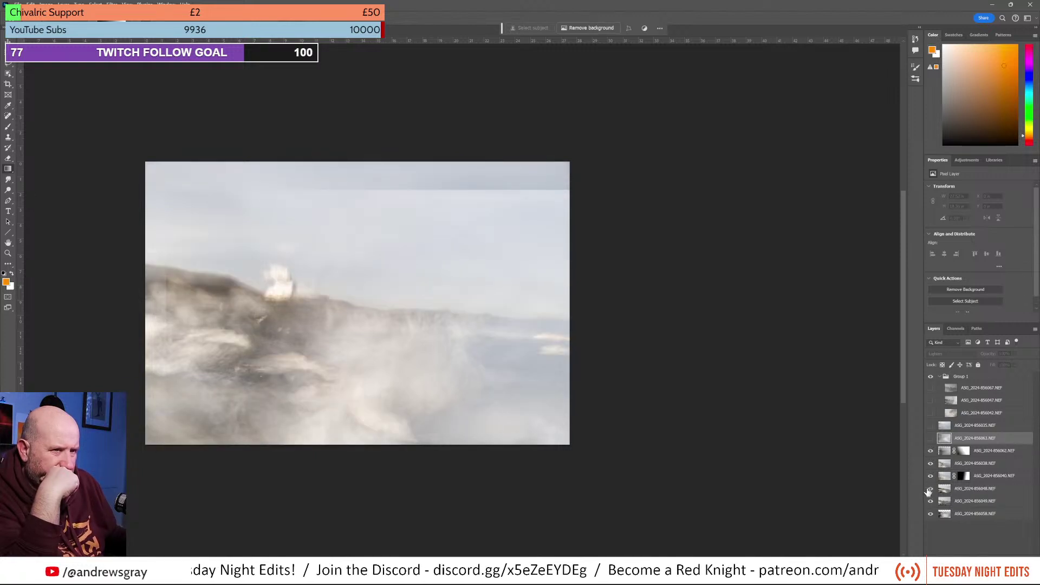
left_click(930, 491)
left_click(930, 490)
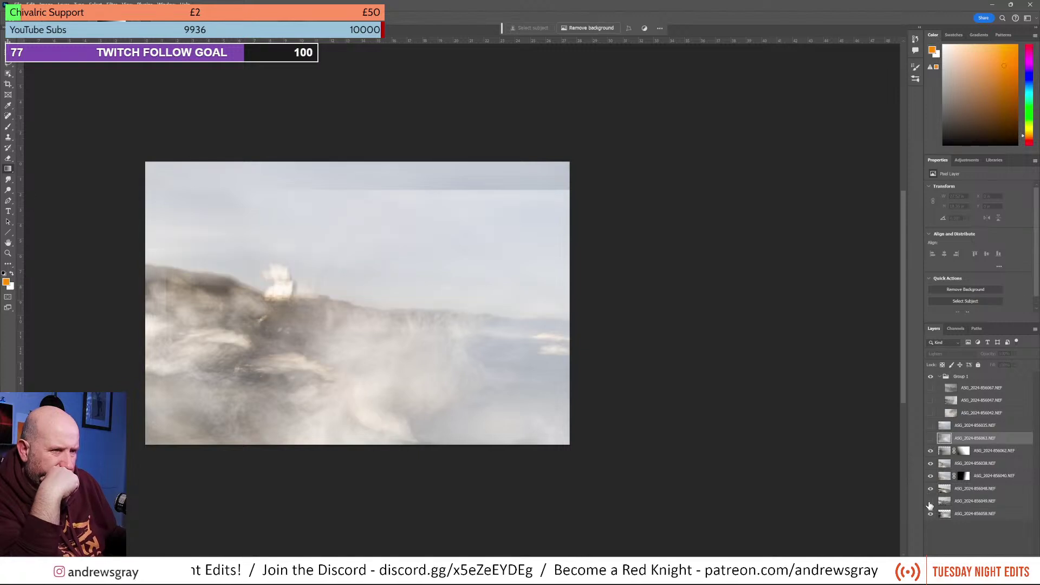
left_click(930, 503)
left_click(930, 504)
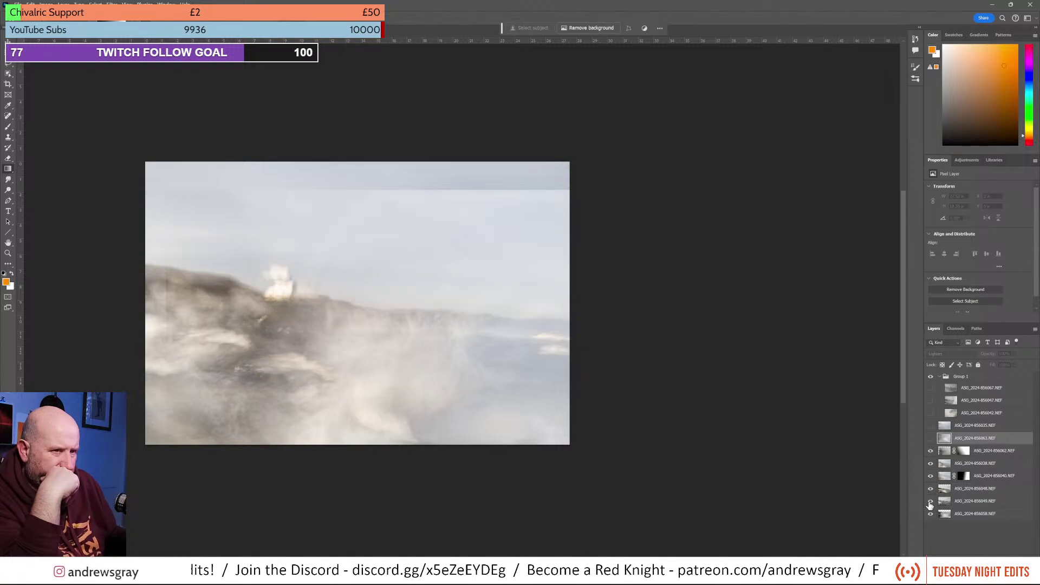
left_click(930, 504)
left_click(930, 504)
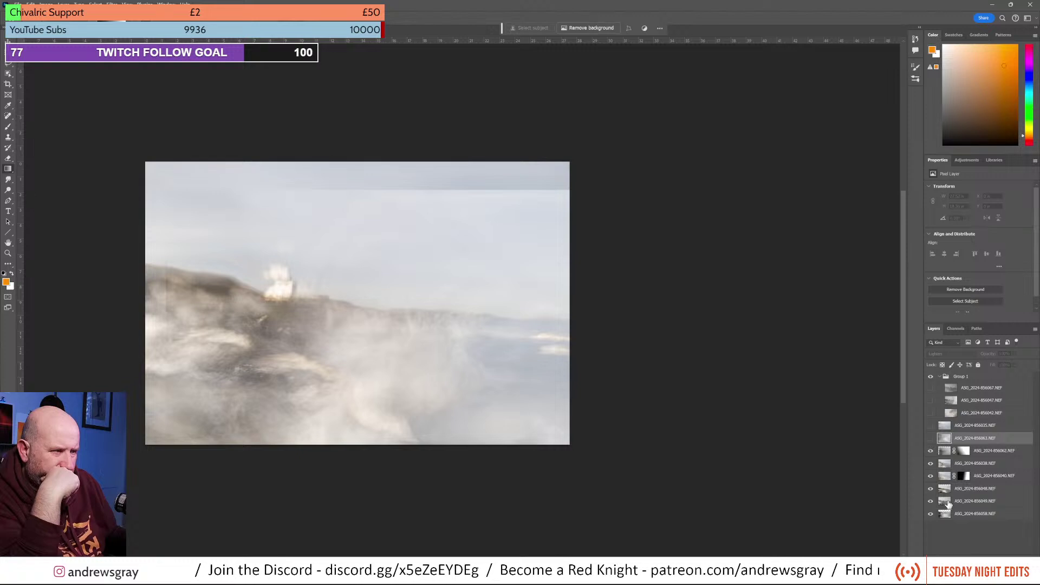
Step: Offset ASG_2024-856049.NEF to about X 0.25 in, Y 0.89 in
left_click(949, 501)
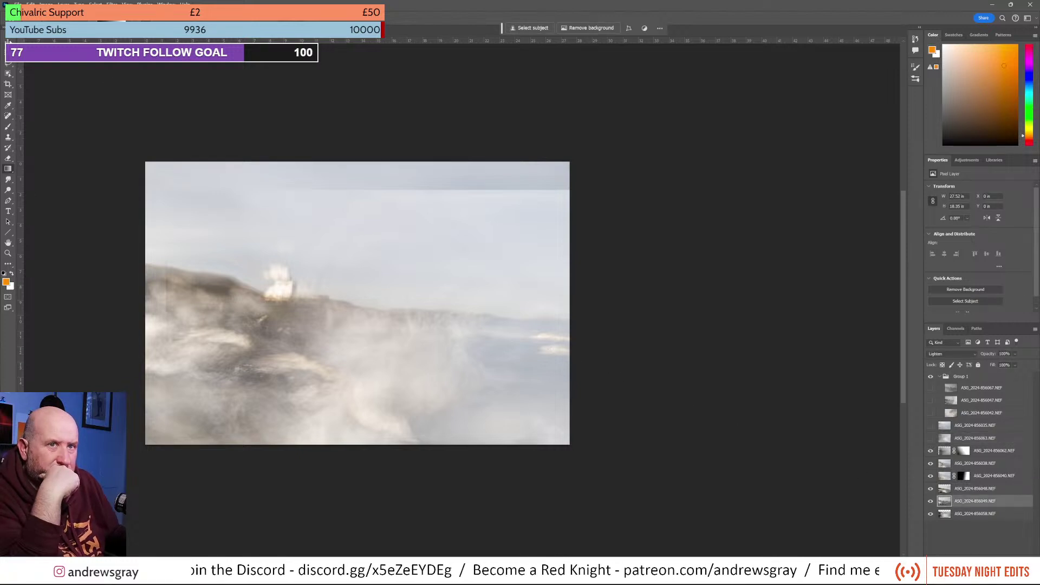
left_click_drag(432, 301, 434, 313)
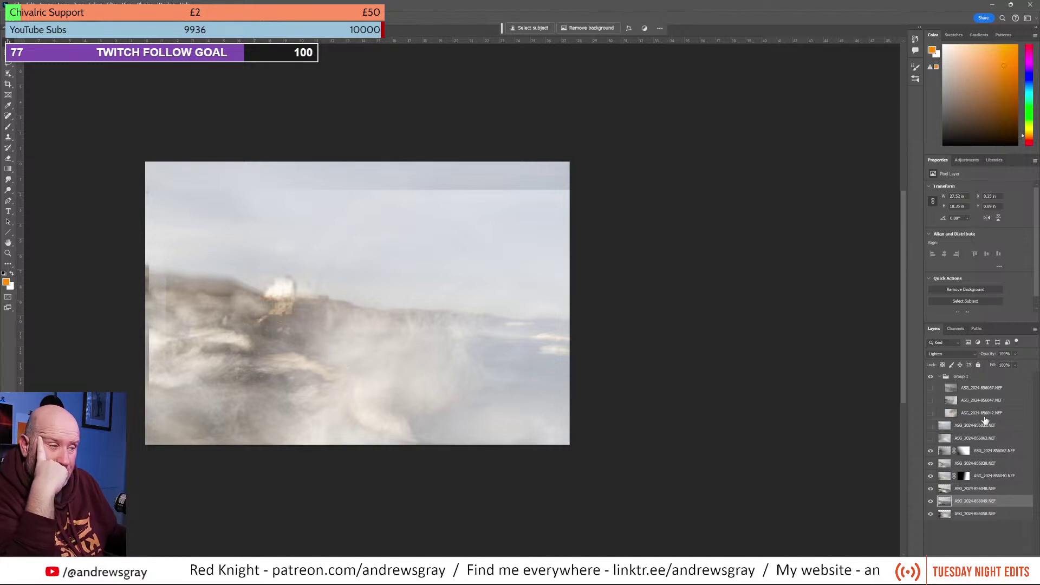
Step: Compare the blend with and without the bottom layer ASG_2024-856058.NEF, and reposition that layer to about X 0.25 in, Y 2.75 in
left_click(931, 515)
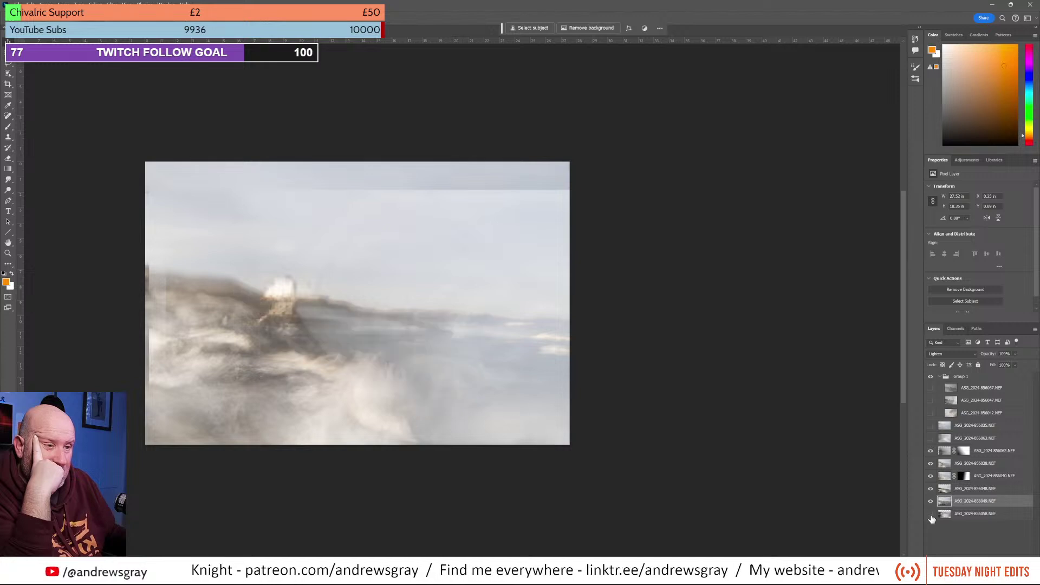
left_click(931, 515)
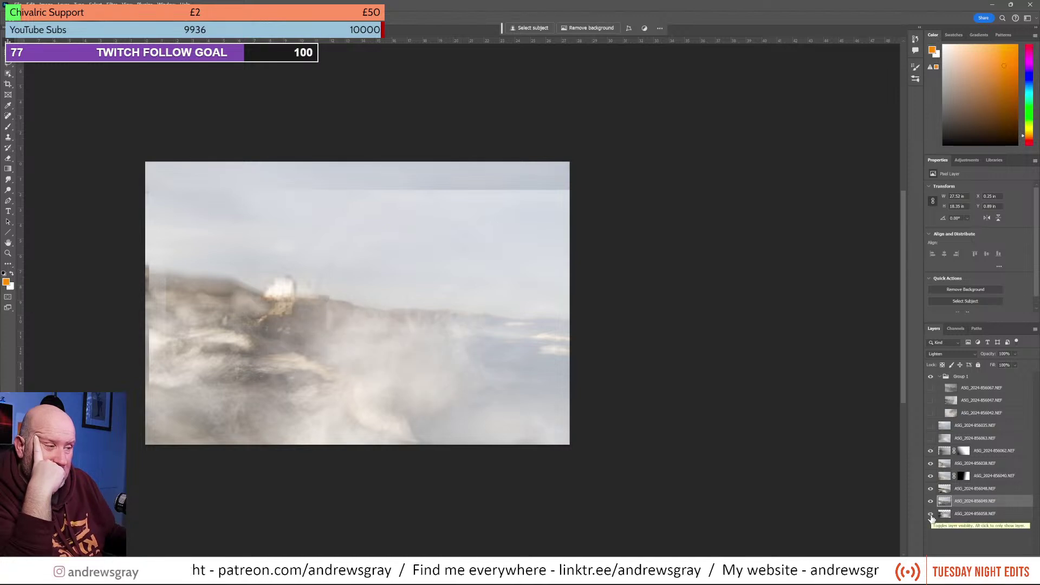
left_click(931, 514)
left_click(931, 514)
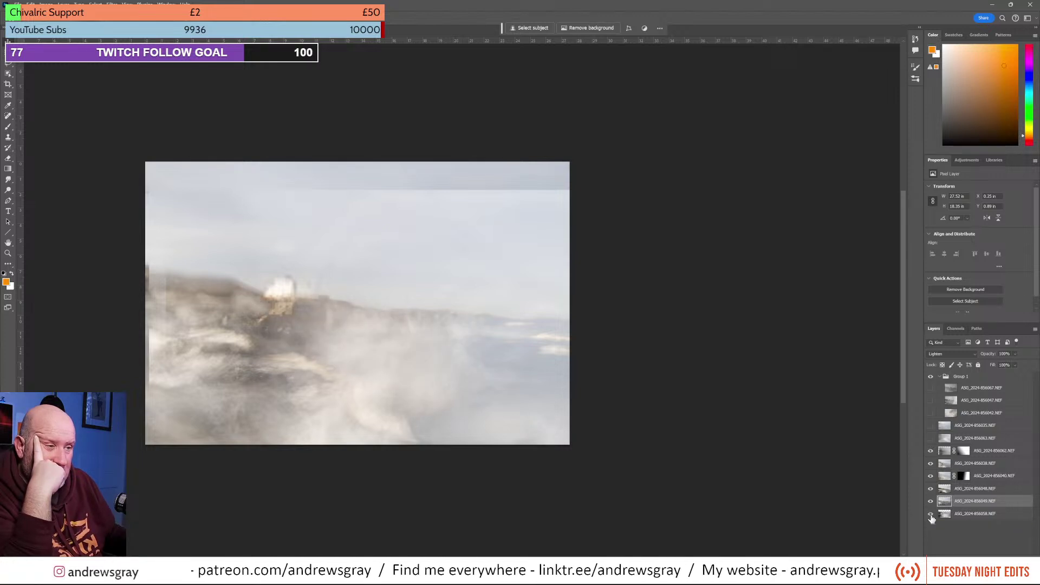
left_click(970, 514)
left_click_drag(687, 399, 685, 377)
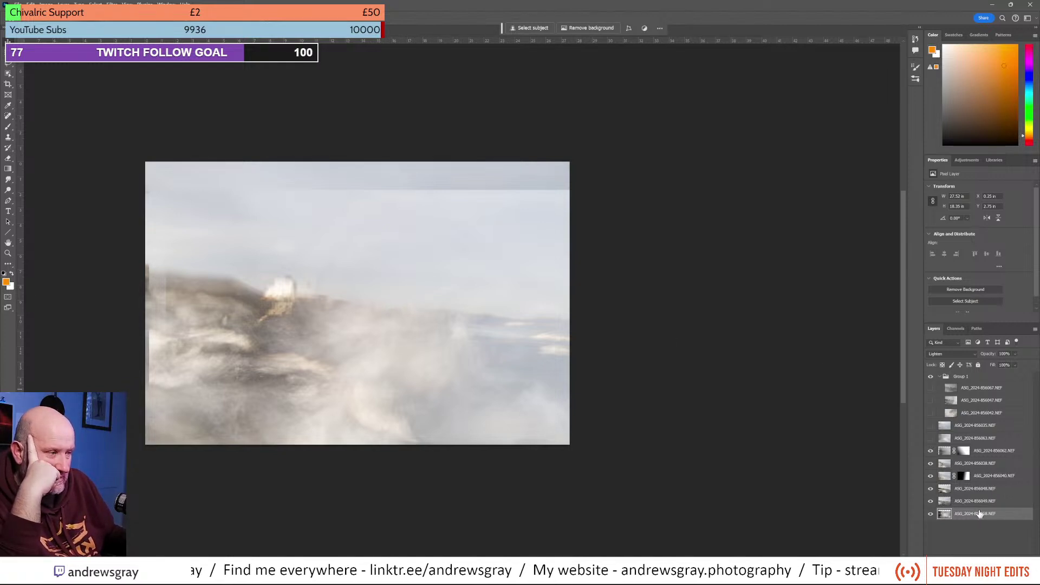
Step: Compare the repositioned blend with and without ASG_2024-856038.NEF and the masked layer ASG_2024-856062.NEF
left_click(930, 464)
left_click(931, 463)
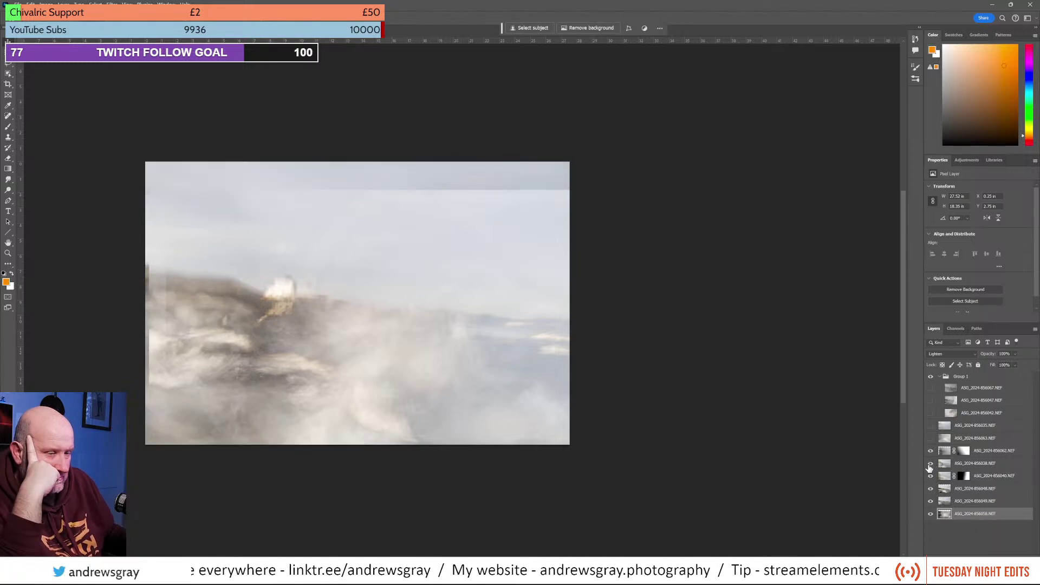
left_click(931, 455)
left_click(930, 455)
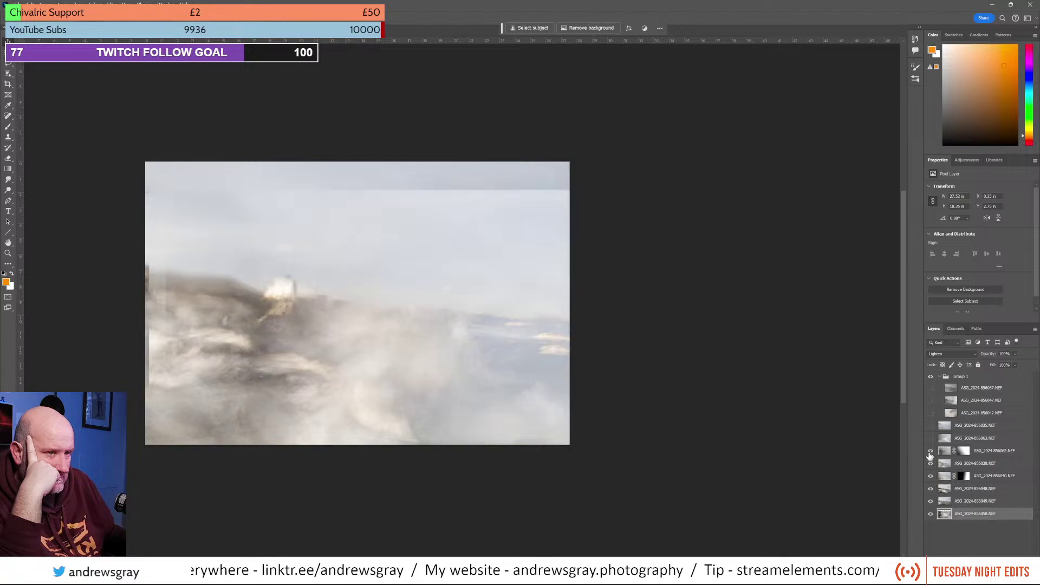
left_click(930, 455)
left_click(930, 455)
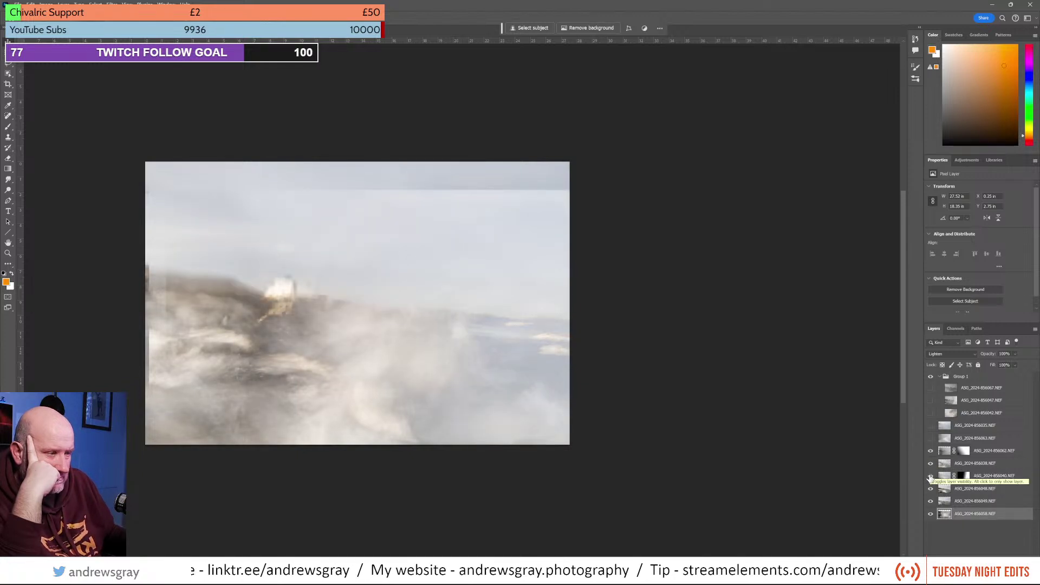
Step: Compare the blend with and without ASG_2024-856048.NEF and the masked layer directly above it
left_click(930, 477)
left_click(931, 476)
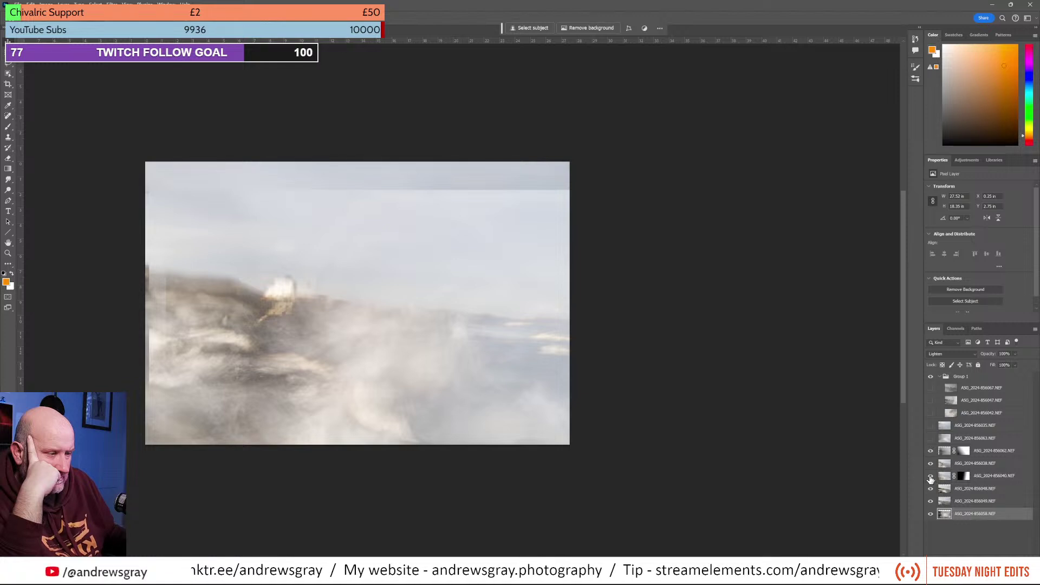
left_click(931, 494)
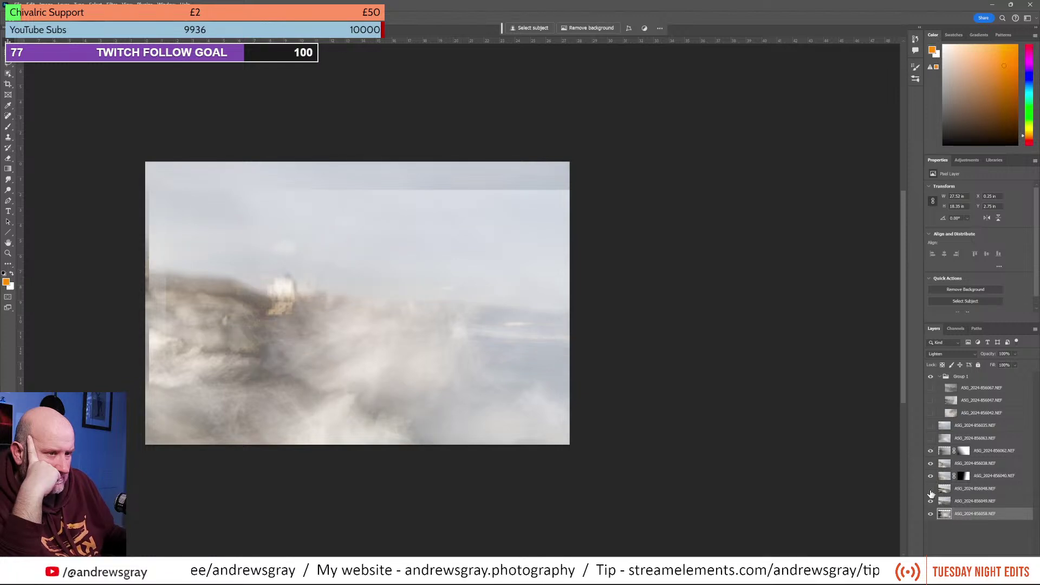
left_click(931, 491)
left_click(931, 492)
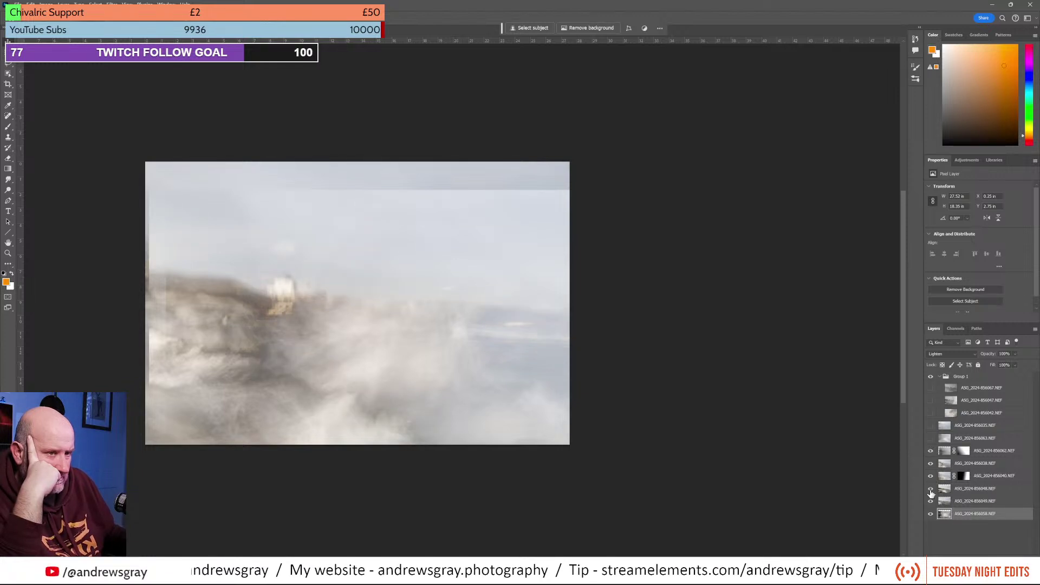
left_click(931, 493)
left_click(931, 492)
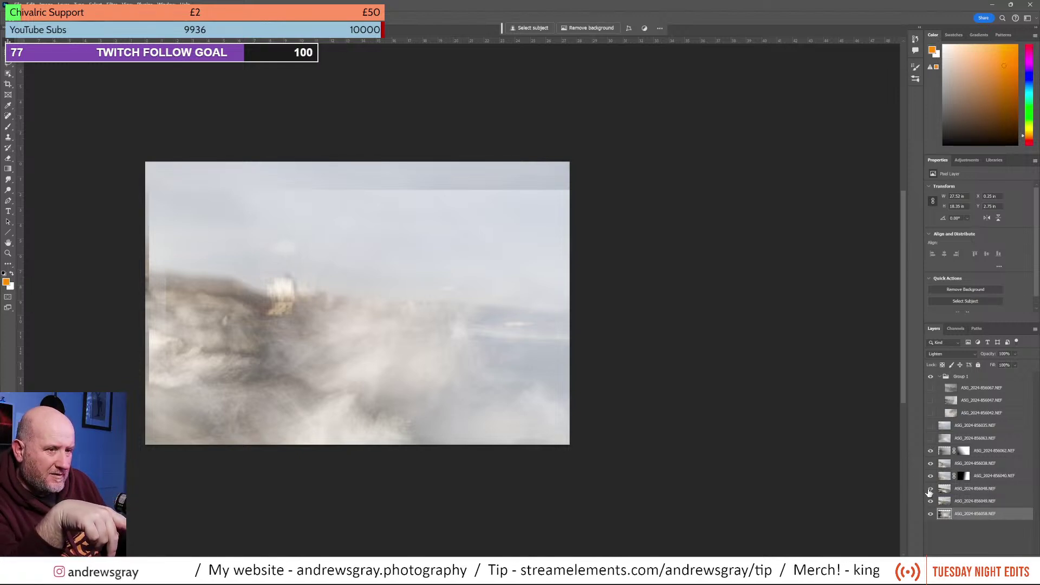
left_click(930, 491)
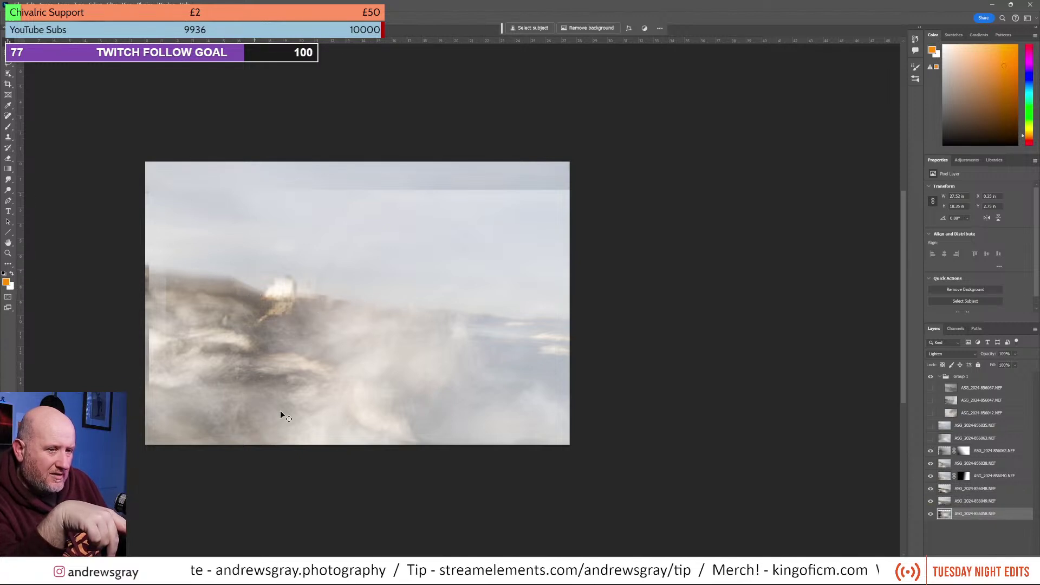
left_click(931, 490)
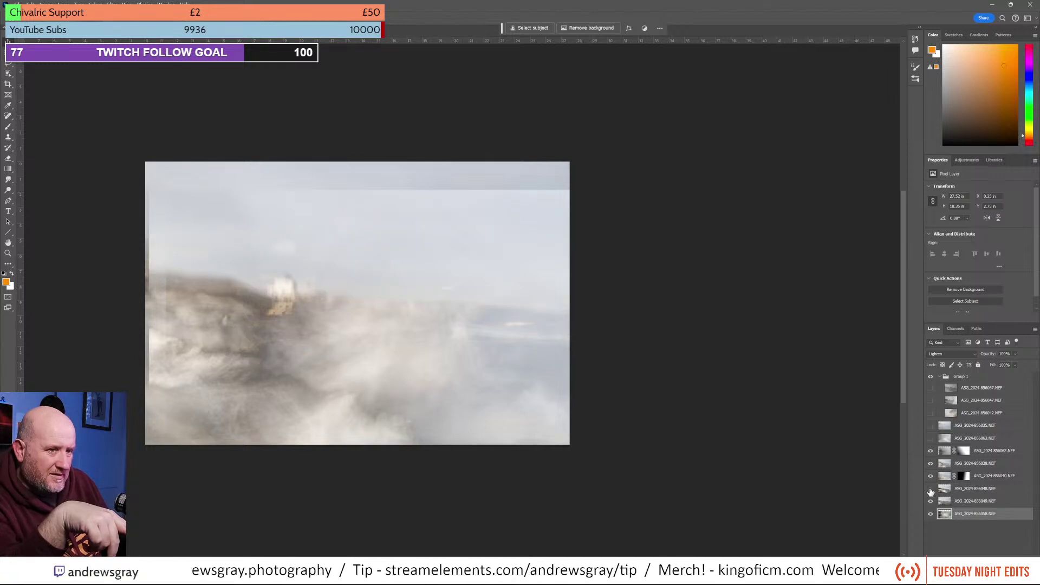
left_click(931, 491)
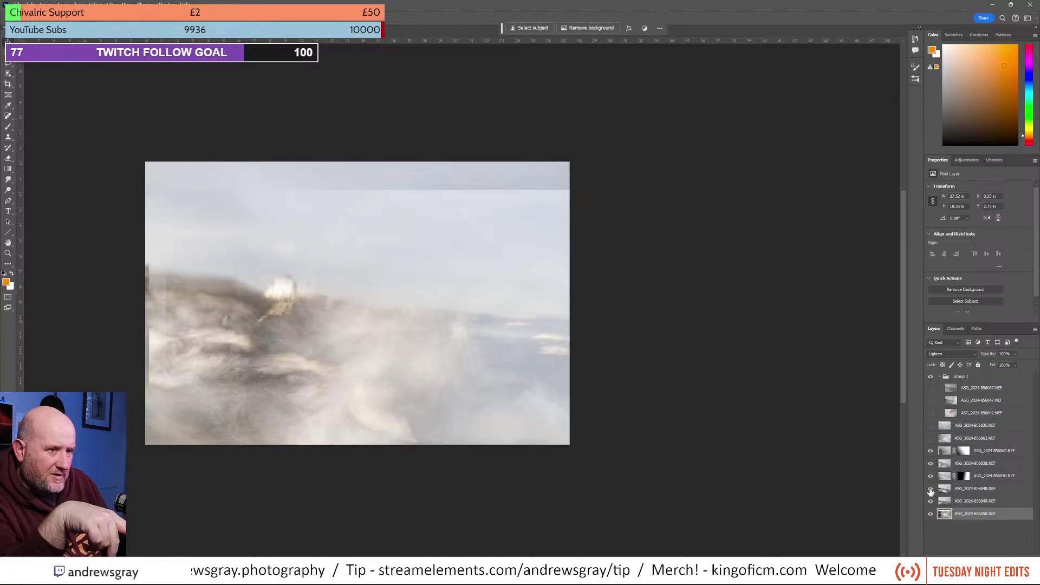
Step: Duplicate ASG_2024-856048.NEF, hide the original, and set the copy's opacity to about 92%
left_click(993, 493)
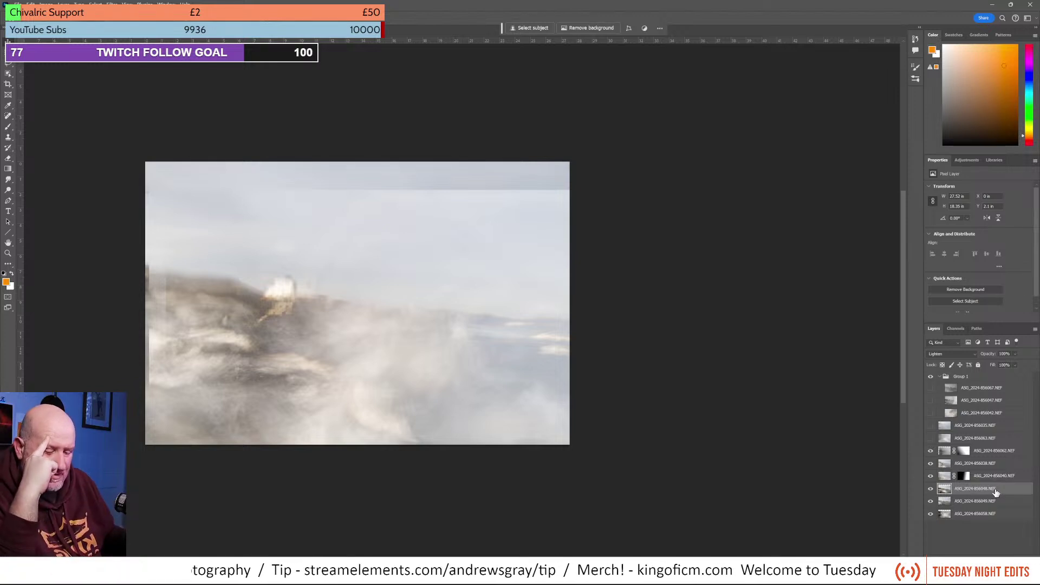
key("ctrl+j")
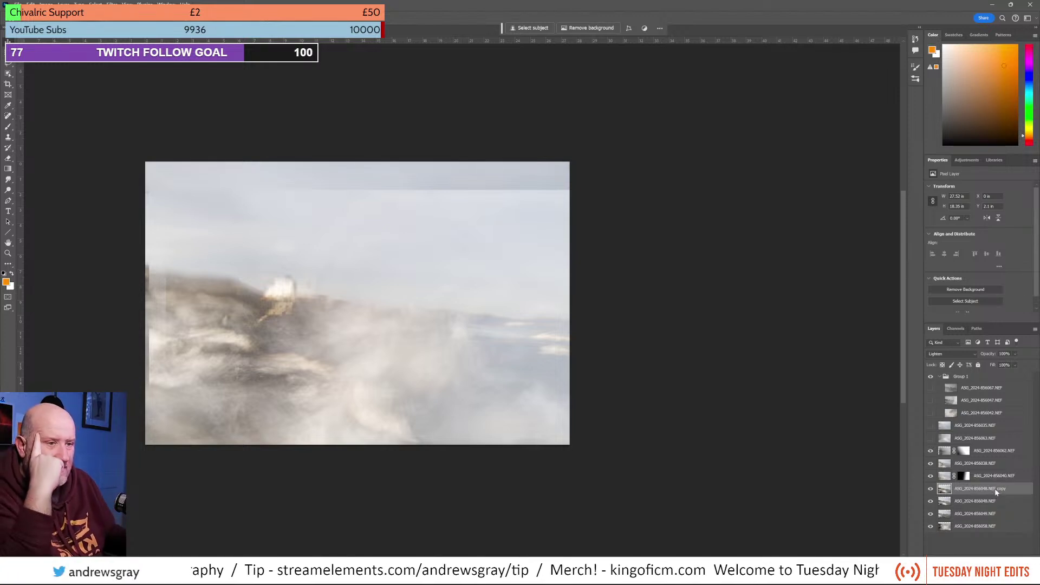
left_click(932, 490)
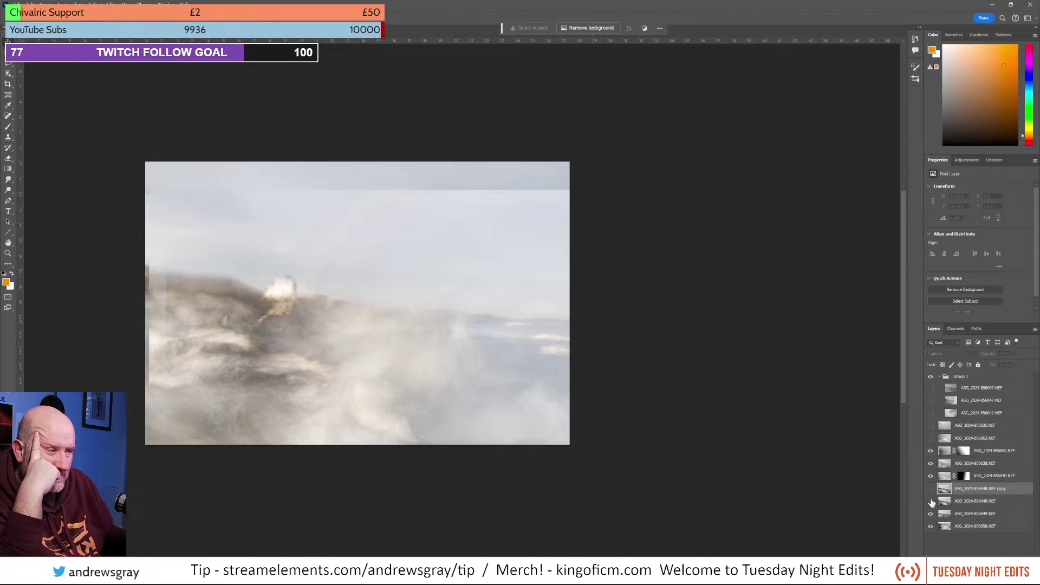
left_click(932, 502)
left_click(931, 490)
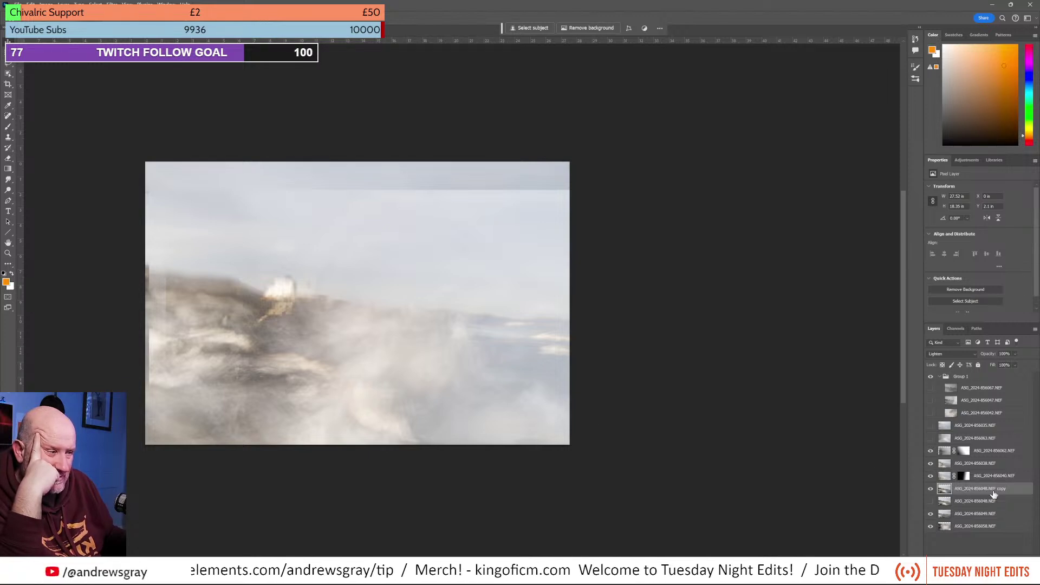
left_click(1016, 354)
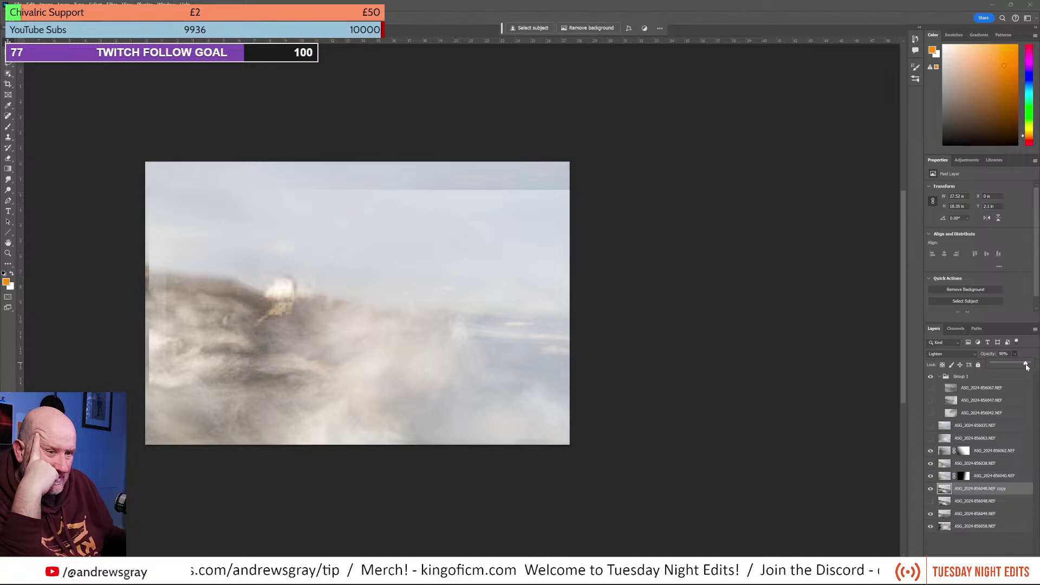
left_click_drag(1027, 367, 1025, 366)
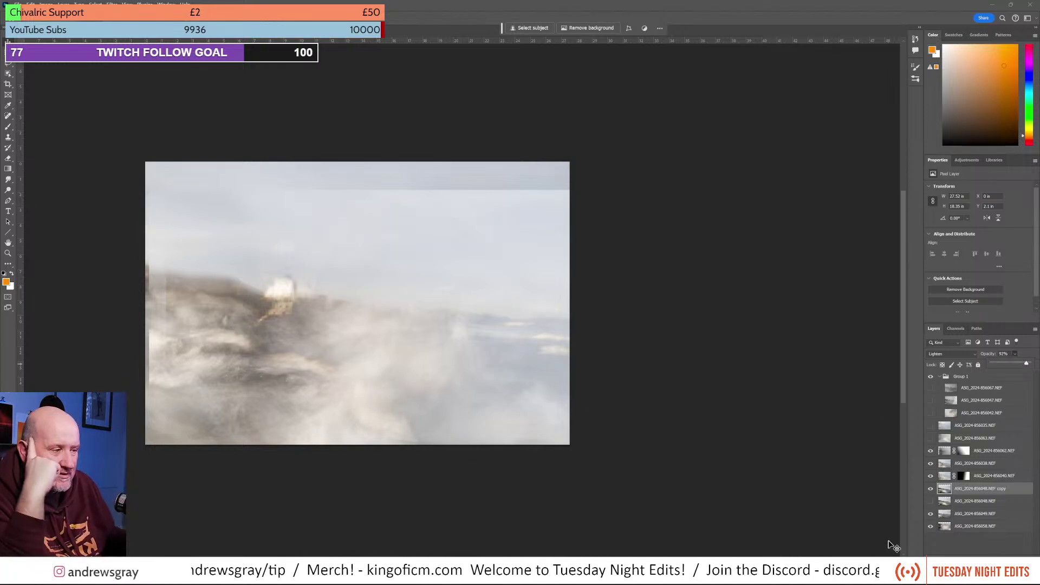
Step: Show the original ASG_2024-856048.NEF again and mask it with a short near-vertical black-to-white gradient at the horizon, about 84° and 7% scale
left_click(931, 501)
left_click(958, 505)
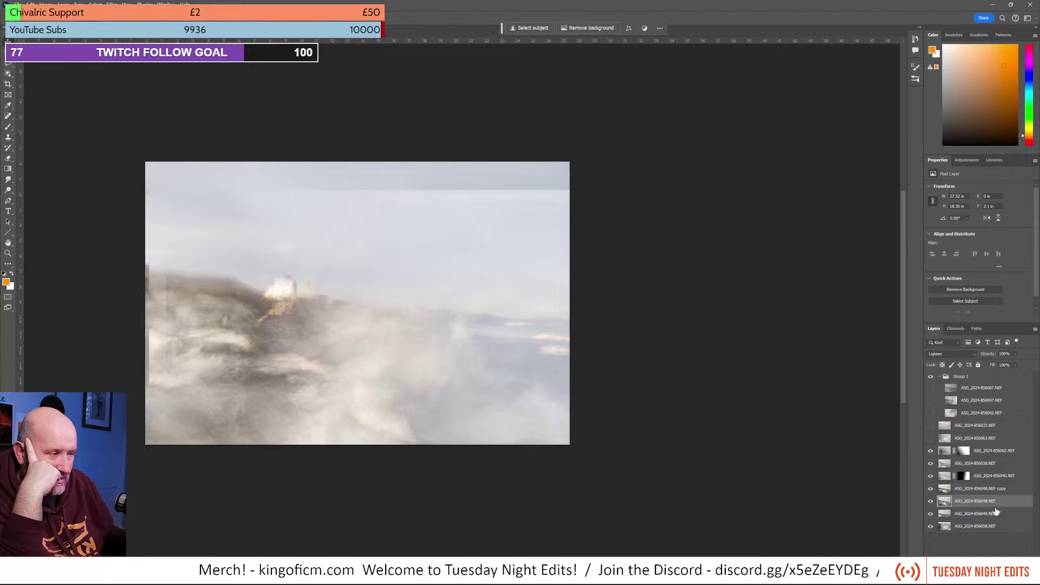
left_click(968, 567)
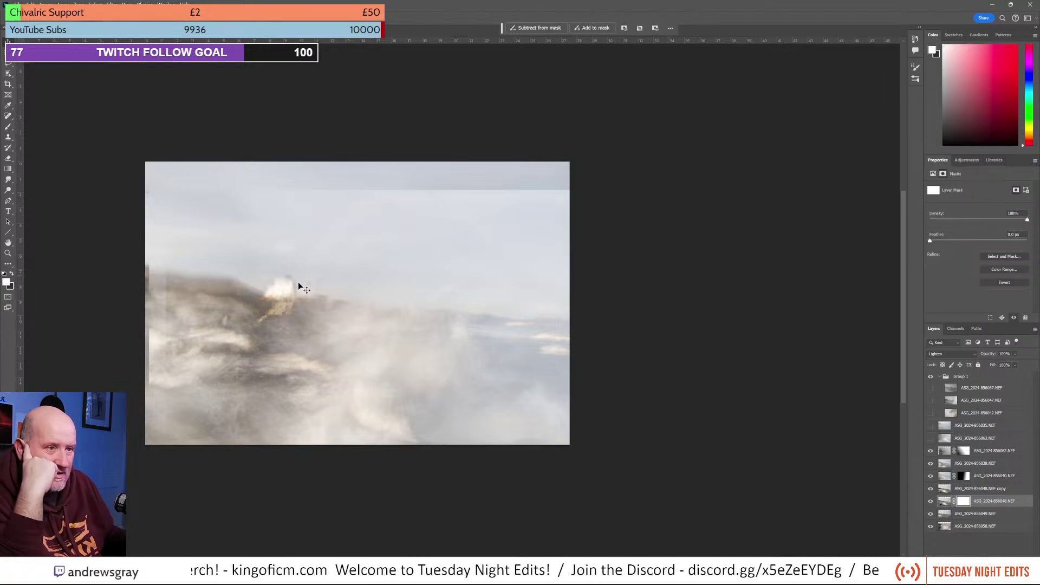
left_click(8, 169)
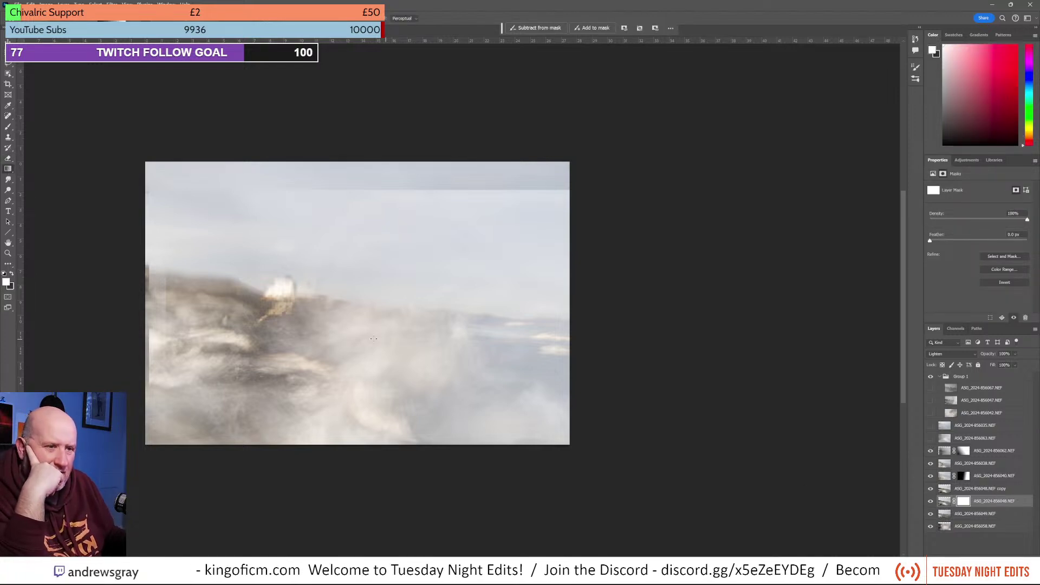
left_click_drag(339, 351, 345, 291)
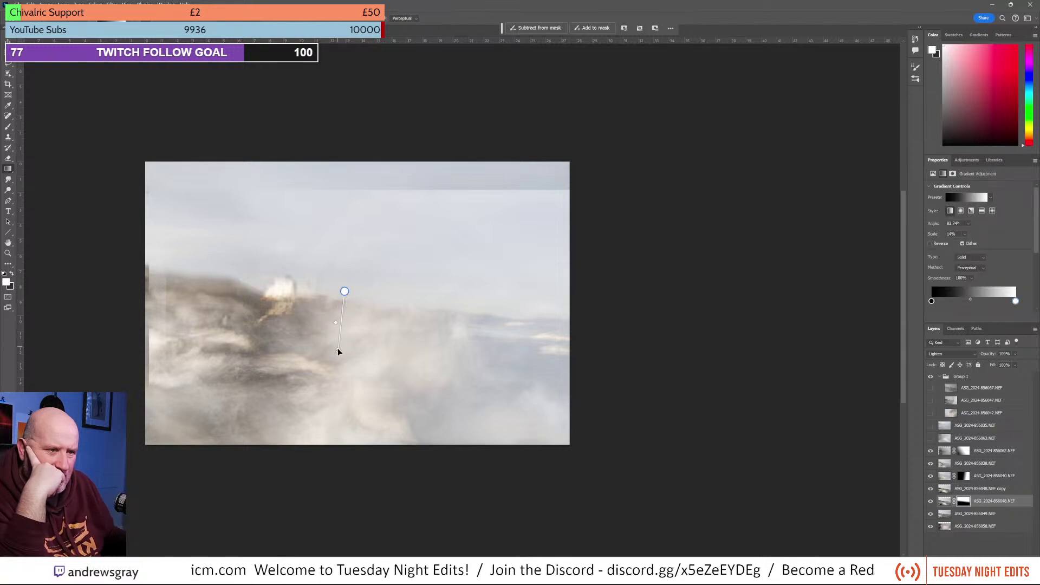
left_click_drag(339, 351, 341, 320)
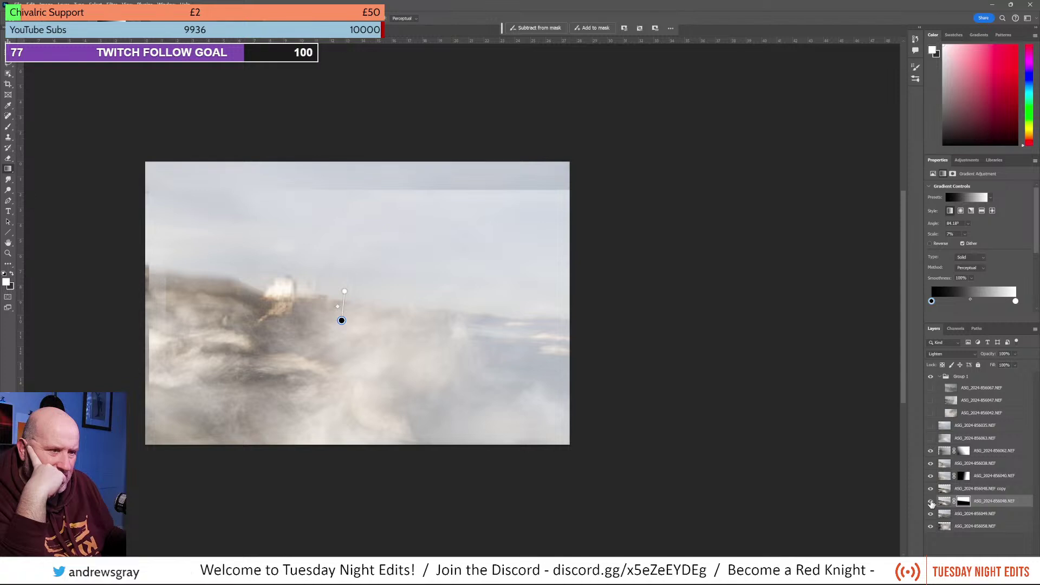
Step: Compare the blend with and without the newly masked ASG_2024-856048.NEF and its unmasked copy
left_click(931, 504)
key("ctrl+z")
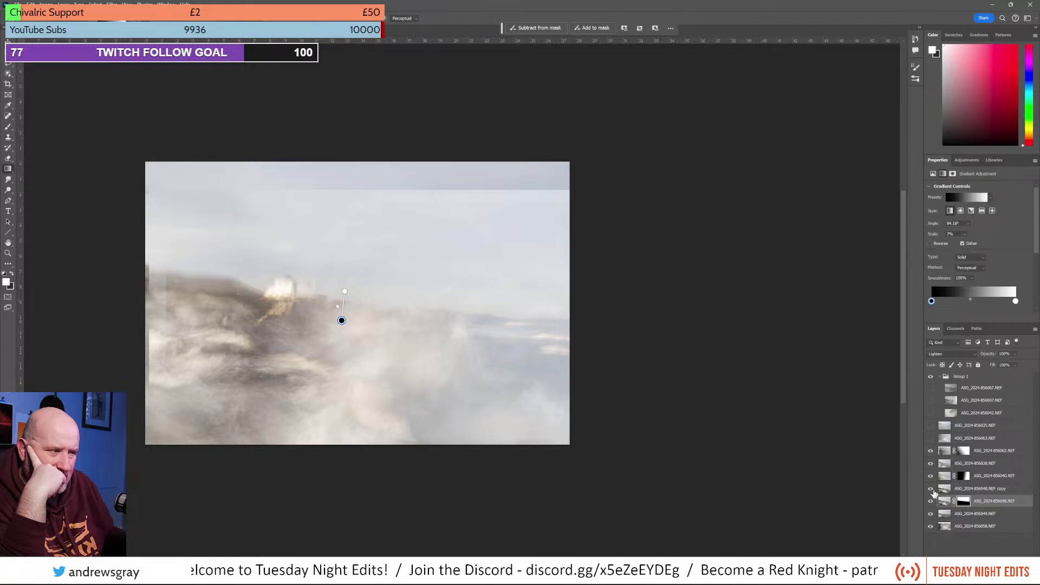
left_click(930, 491)
left_click(930, 491)
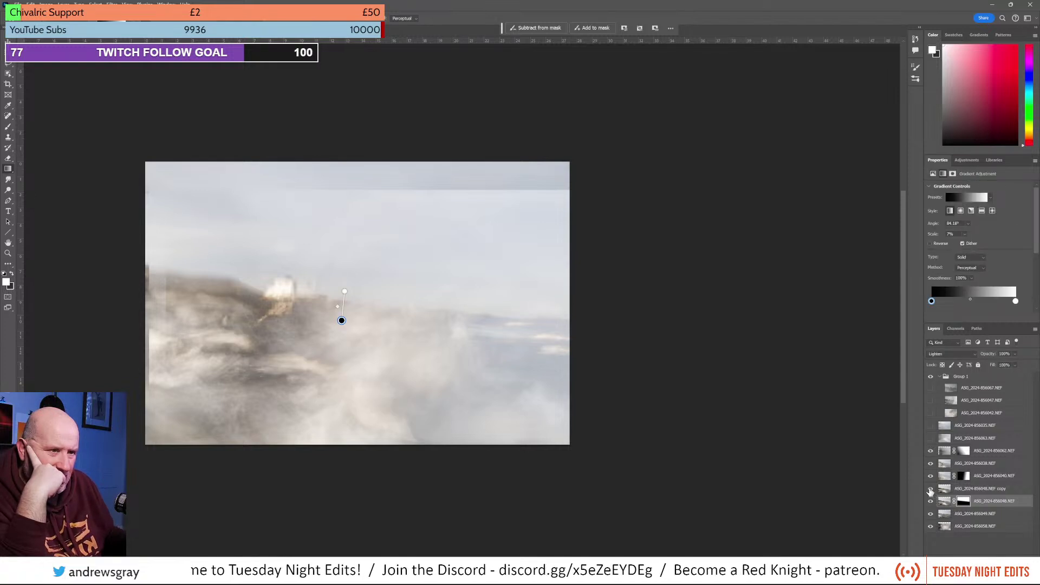
left_click(930, 490)
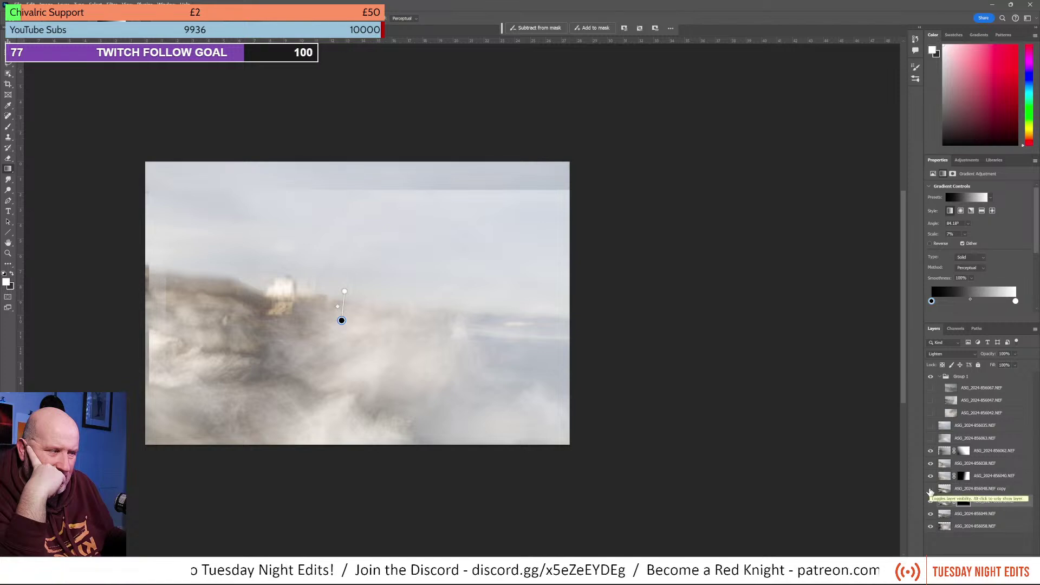
left_click(931, 490)
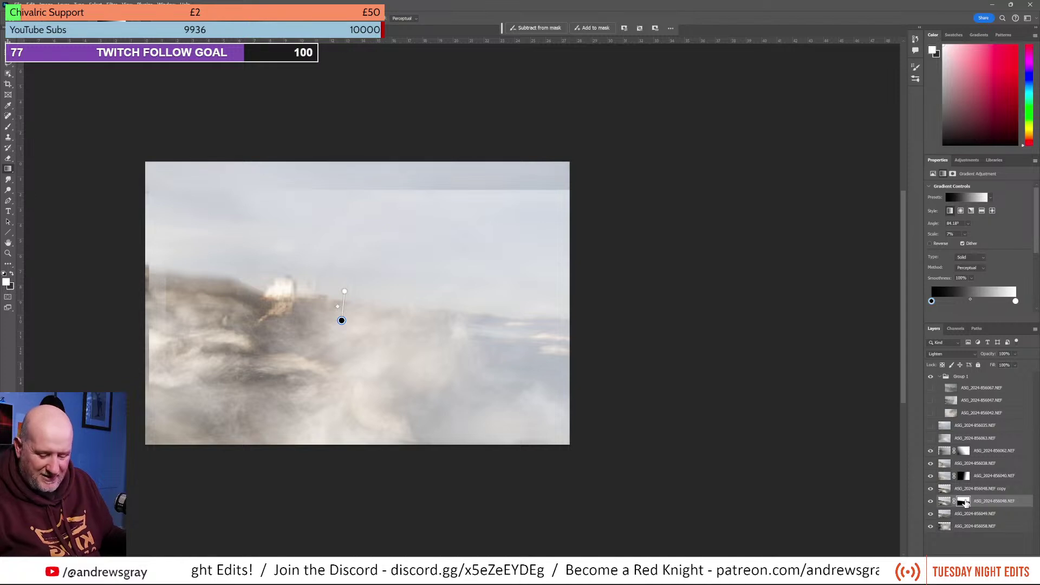
Step: Copy the gradient mask from ASG_2024-856048.NEF onto its duplicate layer and invert the copied mask
left_click_drag(964, 503, 967, 493)
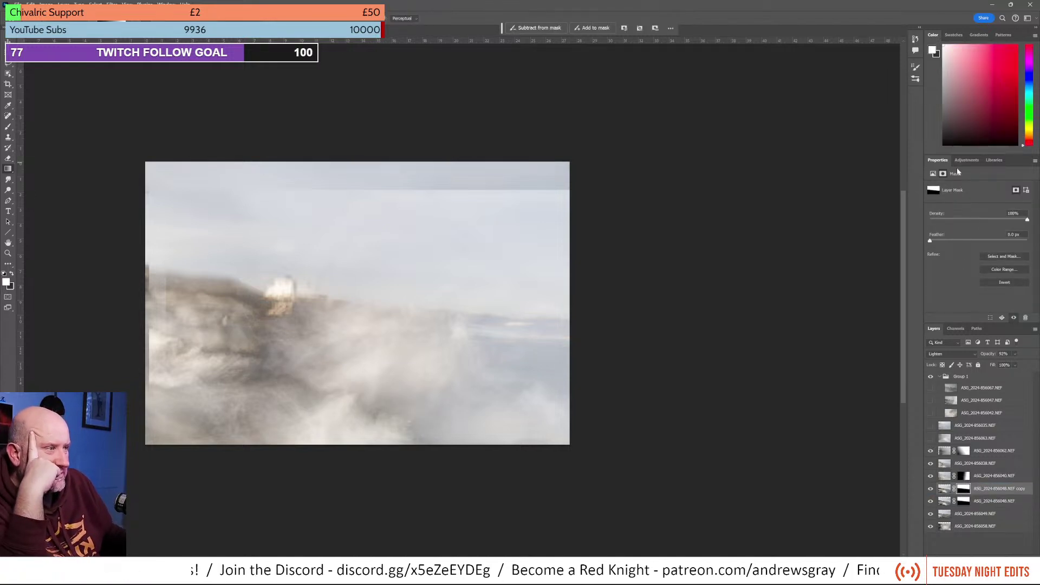
left_click(1009, 282)
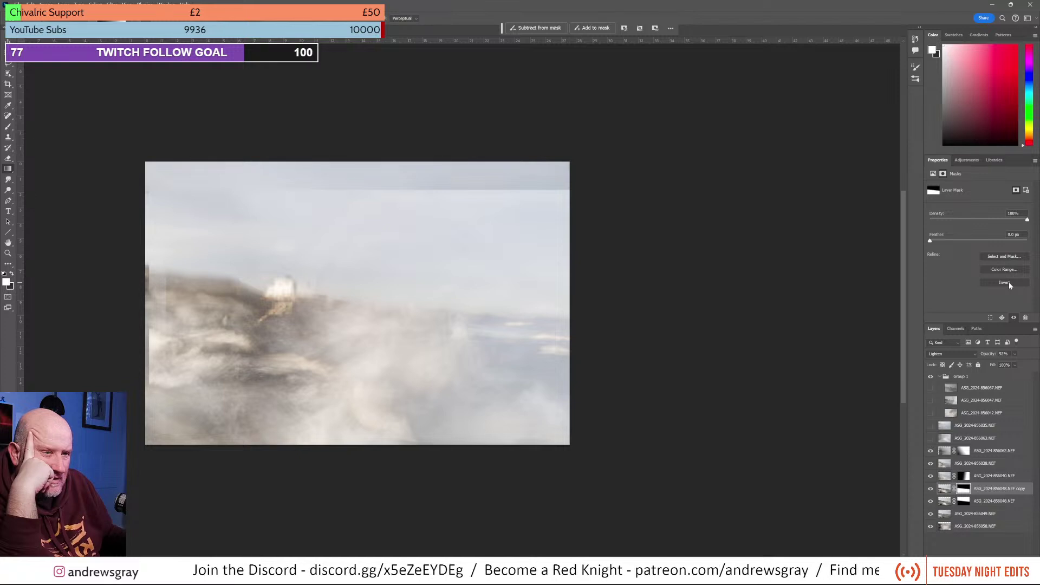
Step: Check the contribution of the inverse-masked copy and the masked original of ASG_2024-856048.NEF by toggling their visibility
left_click(931, 489)
left_click(931, 490)
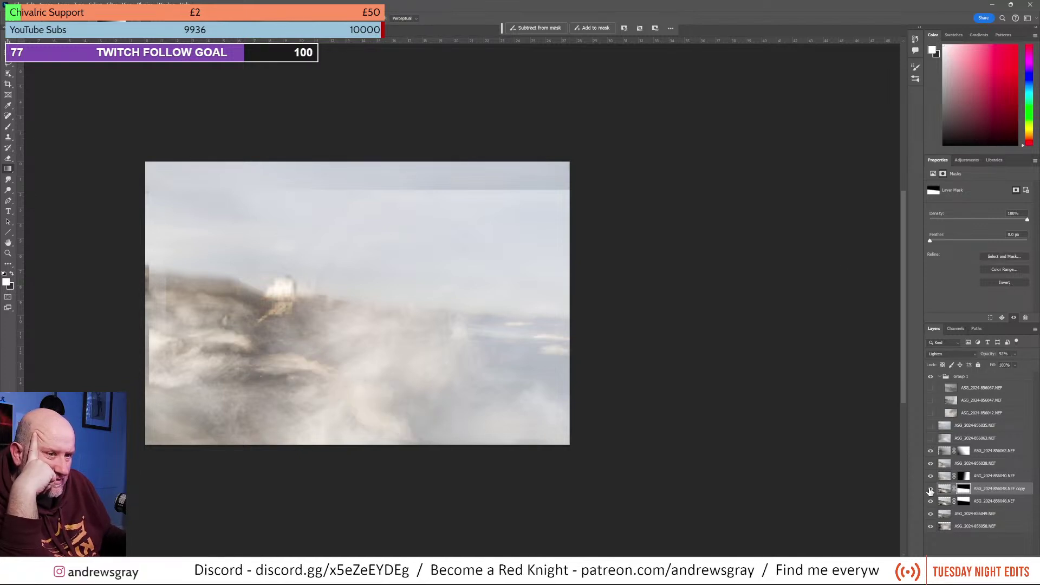
left_click(931, 490)
left_click(931, 490)
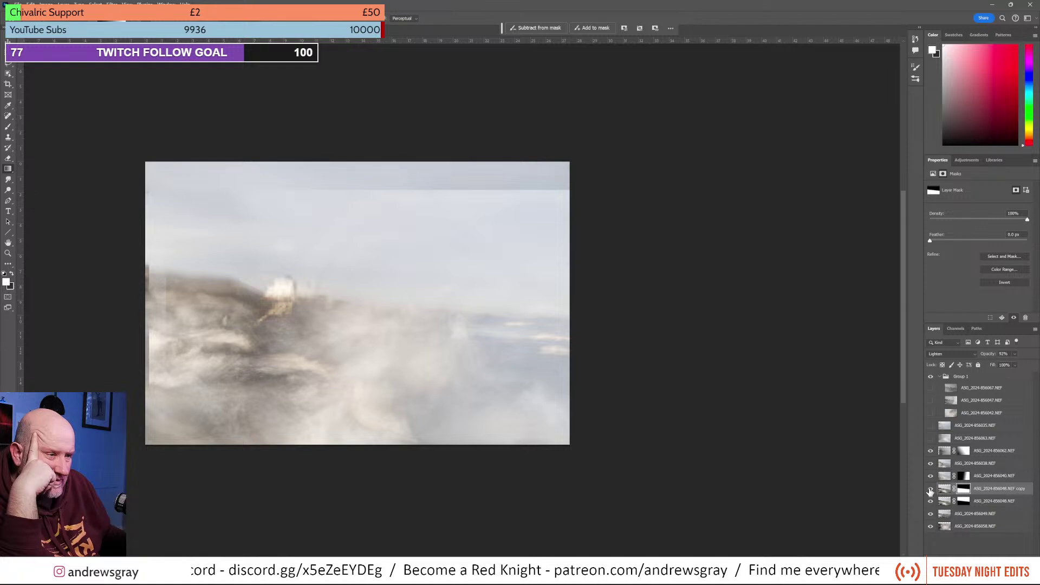
left_click(931, 490)
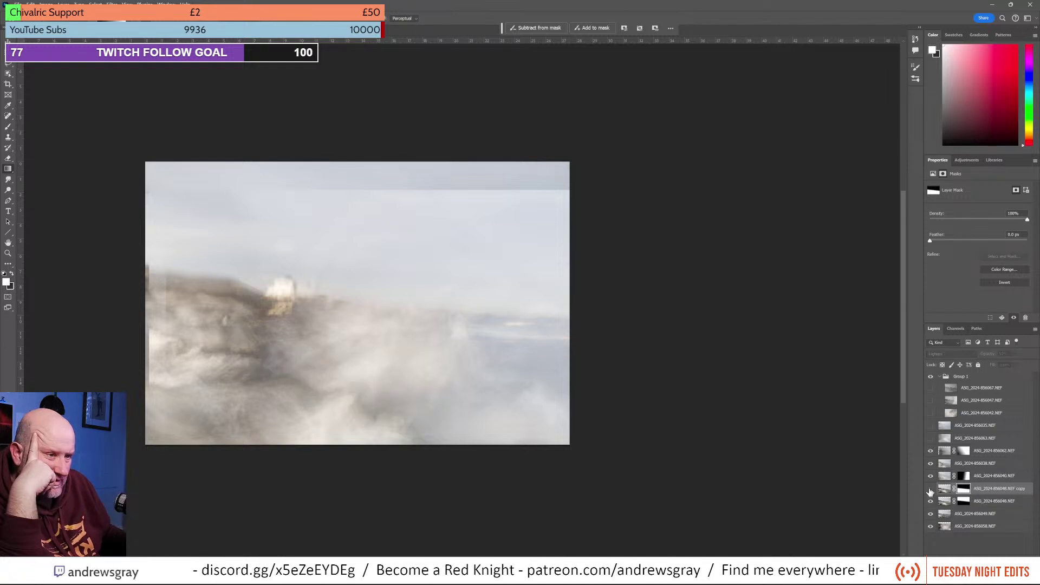
left_click(931, 490)
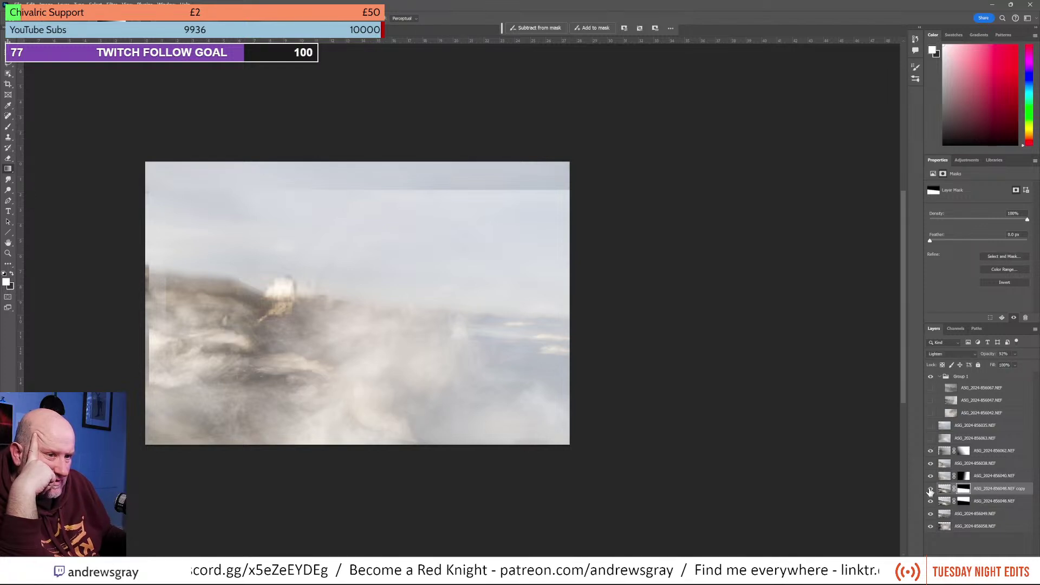
left_click(930, 490)
left_click(930, 490)
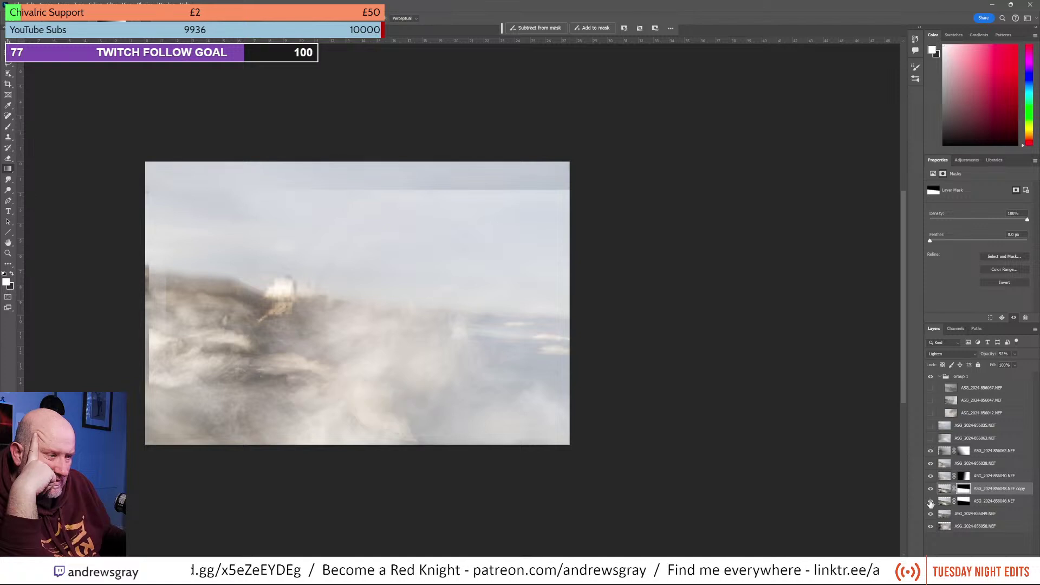
left_click(931, 503)
left_click(930, 503)
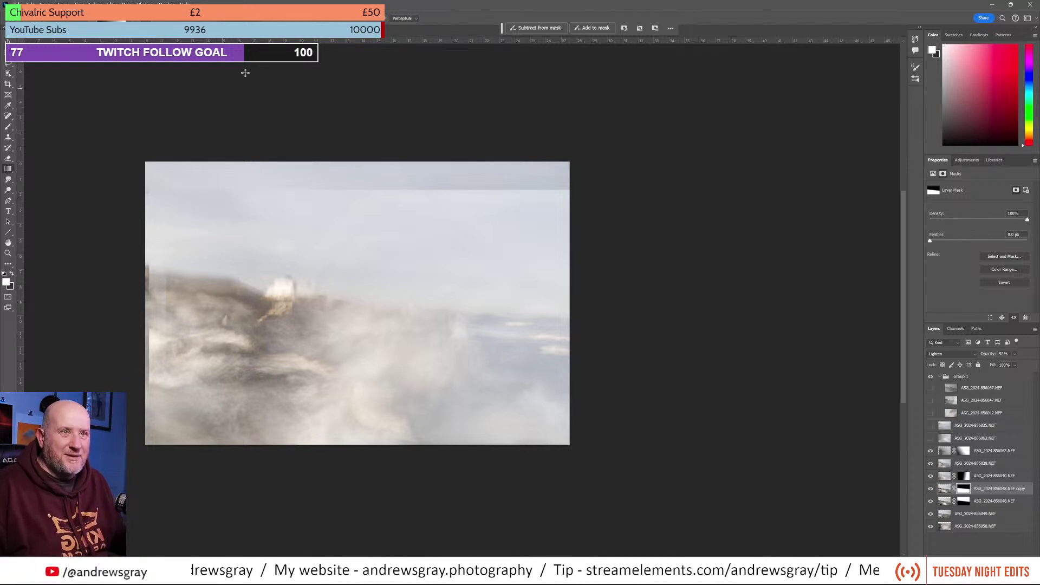
left_click_drag(253, 156, 355, 154)
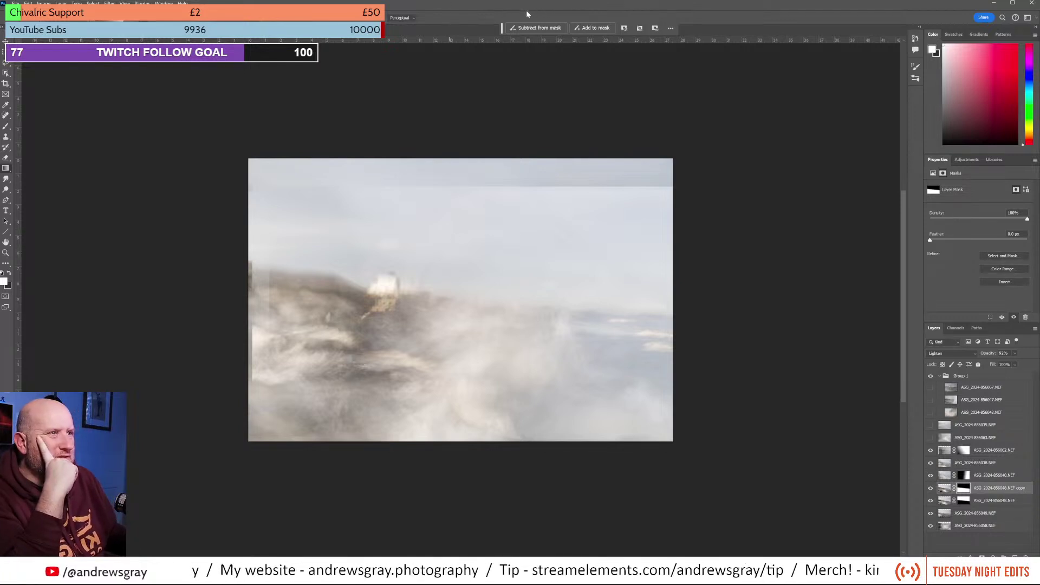
left_click_drag(525, 10, 526, 23)
double_click(526, 23)
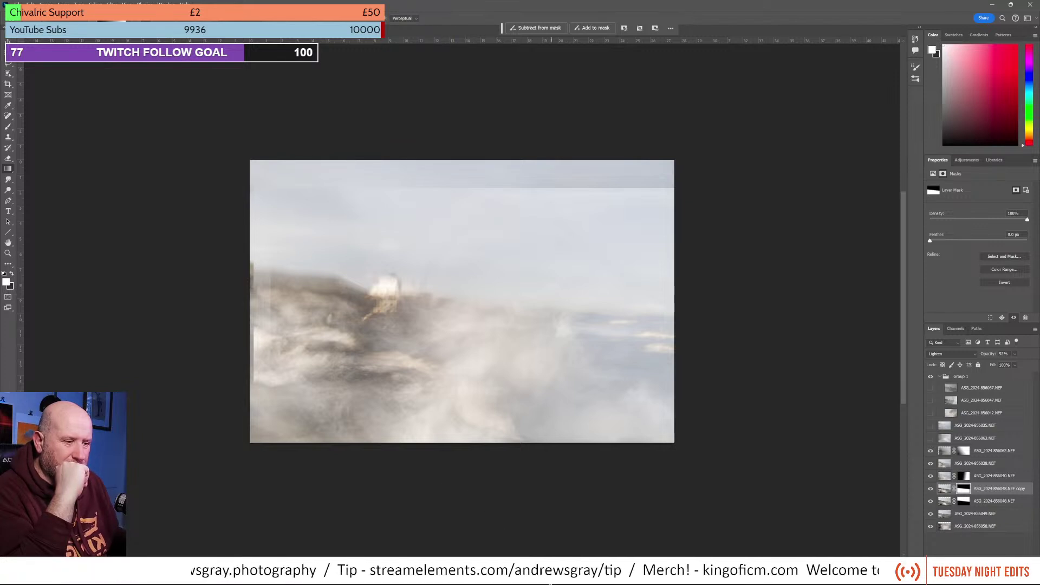
Step: Switch to the browser to study the reference painting of a figure above a sea of fog, and close it to return to Photoshop
mouse_move(549, 583)
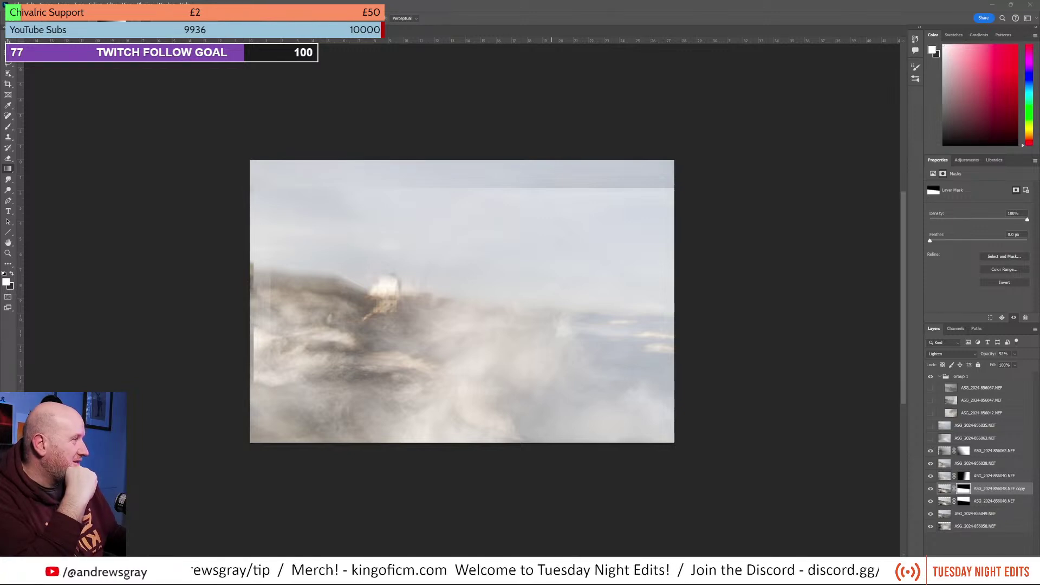
key("alt+Tab")
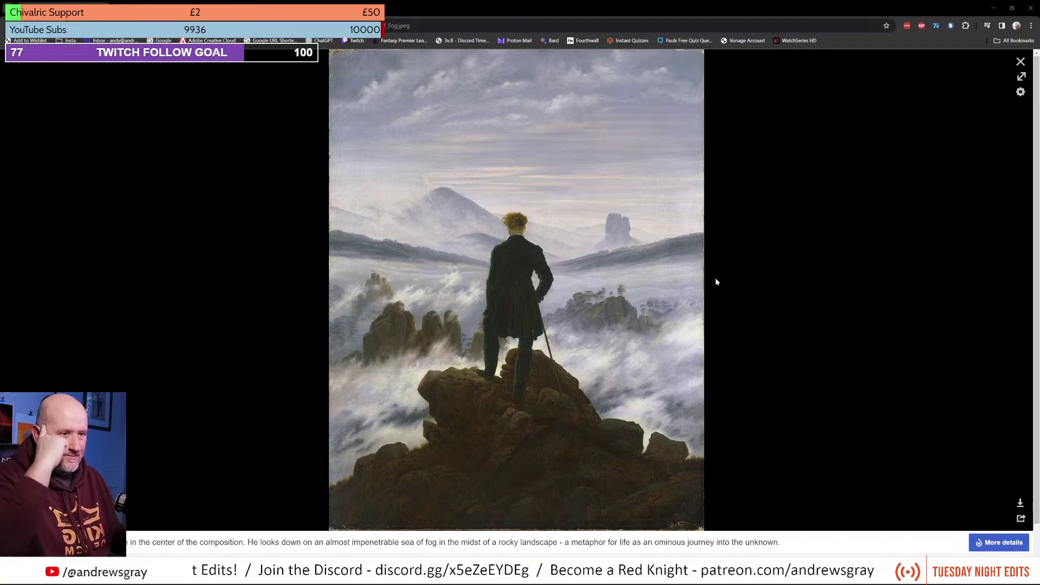
left_click(1029, 10)
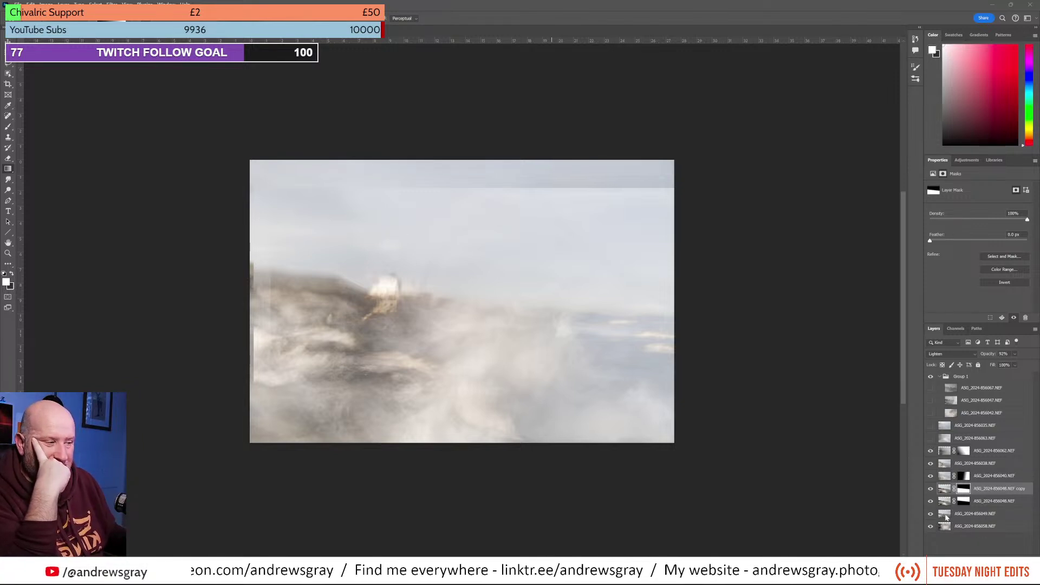
Step: Inspect the lower layers' contributions by hiding and restoring both ASG_2024-856048.NEF layers and the layers directly below and above them
left_click(931, 488)
left_click(931, 501)
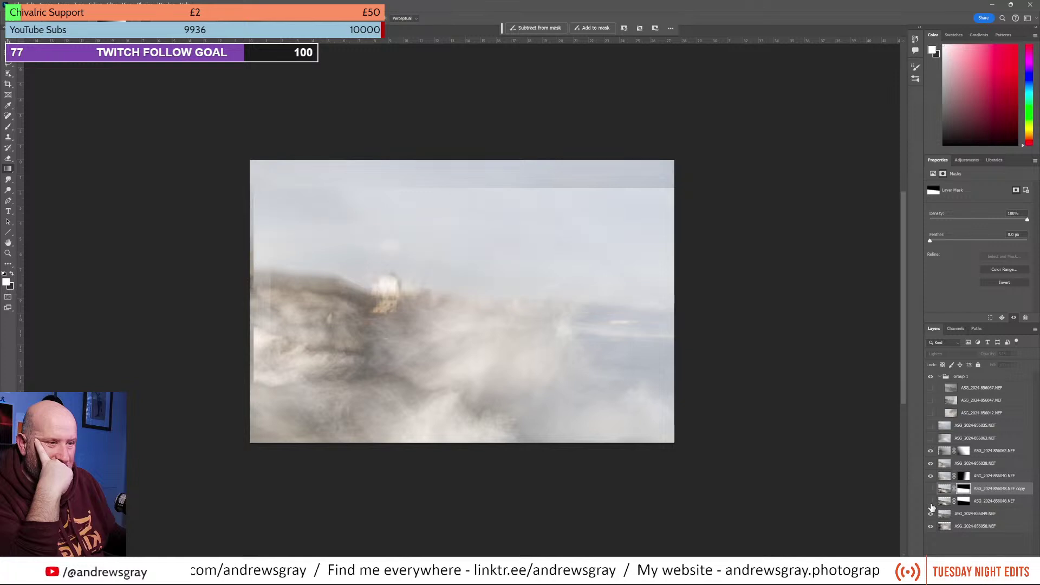
left_click(931, 513)
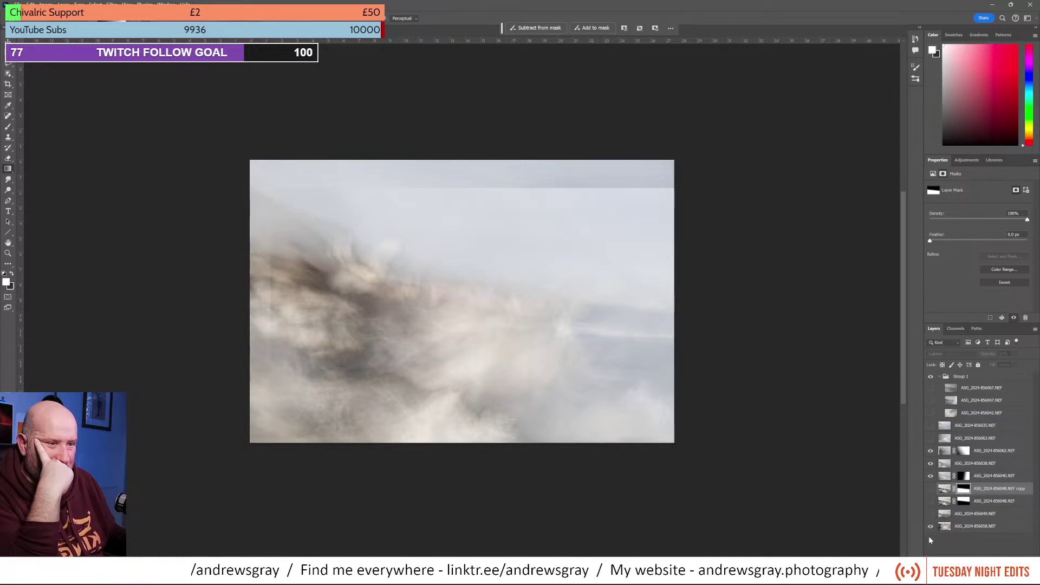
left_click(929, 535)
left_click(929, 528)
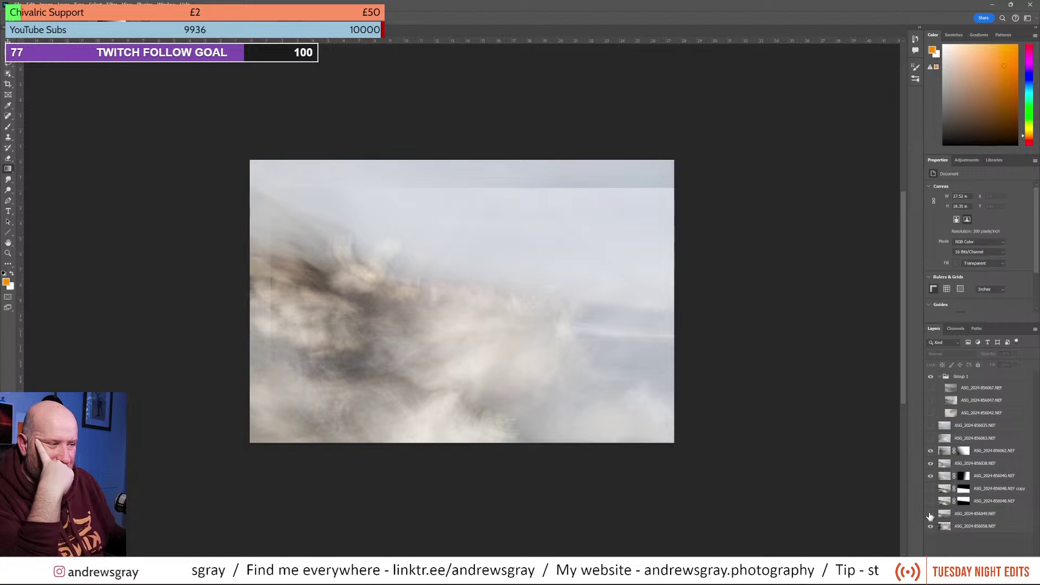
left_click(931, 513)
left_click(931, 501)
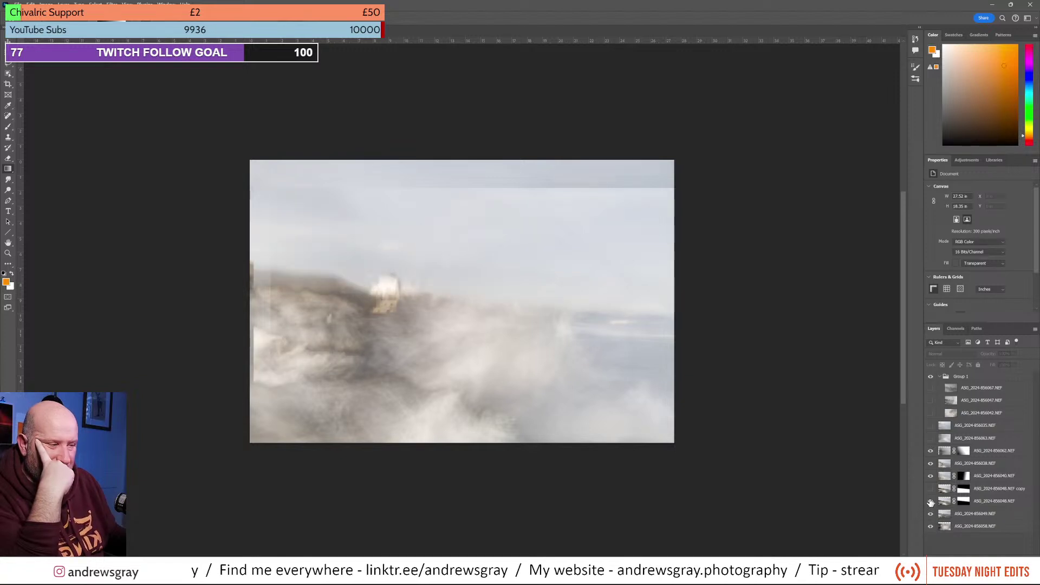
left_click(931, 489)
left_click(931, 476)
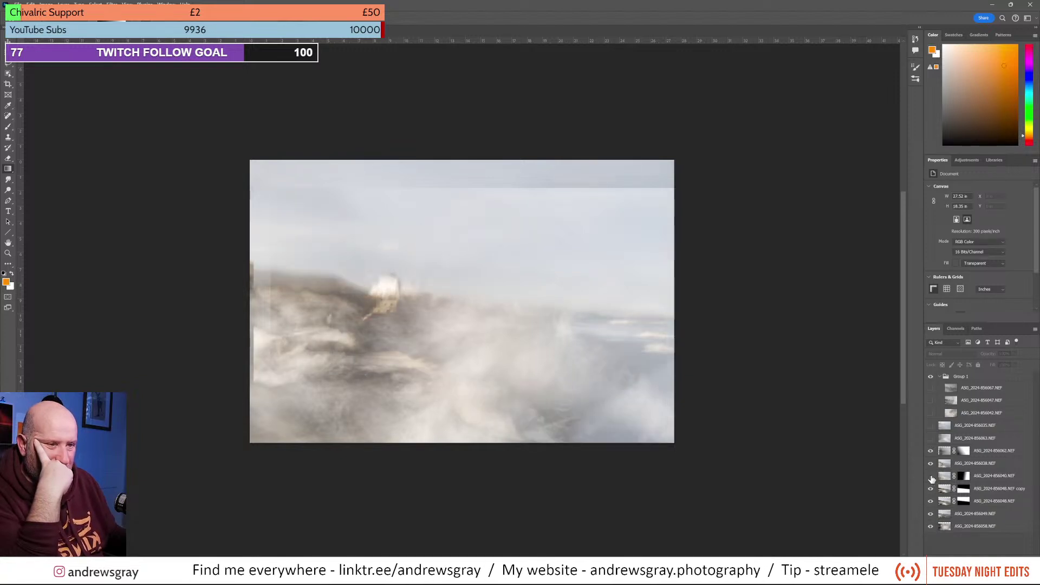
left_click(931, 476)
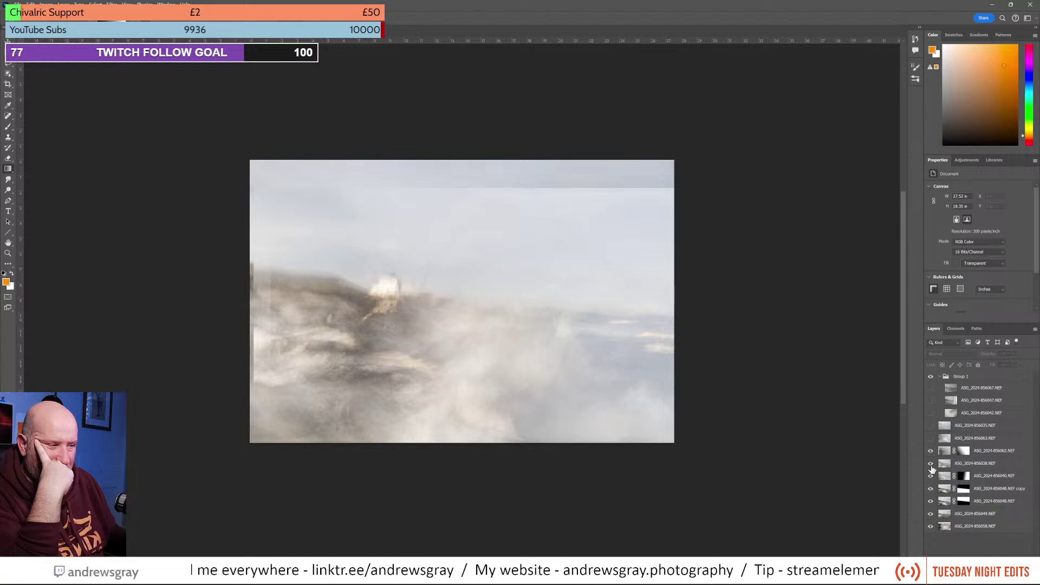
Step: Compare the composite with and without the ASG_2024-856038.NEF layer and the masked ASG_2024-856062.NEF layer
left_click(932, 466)
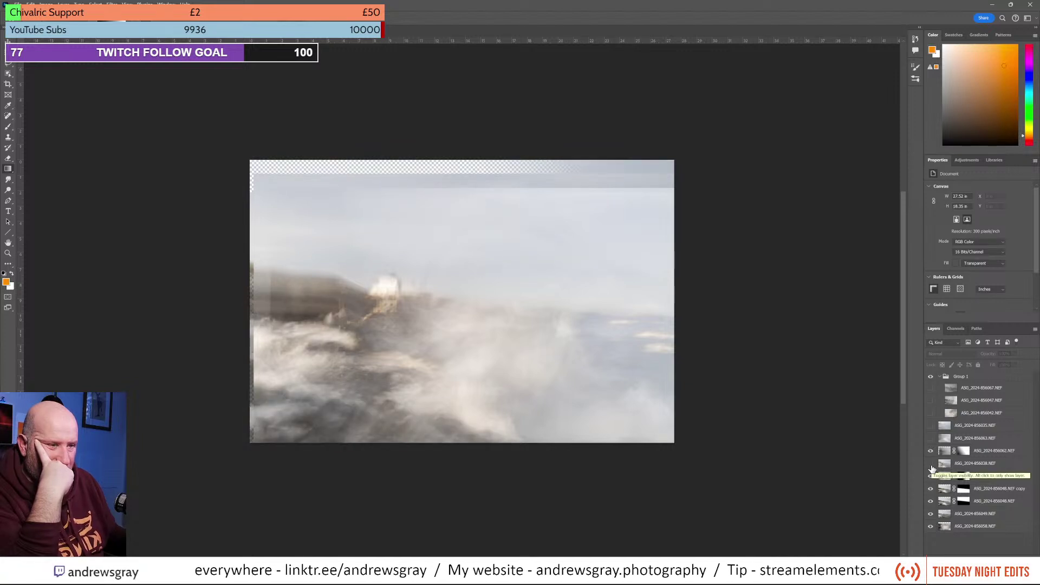
left_click(932, 466)
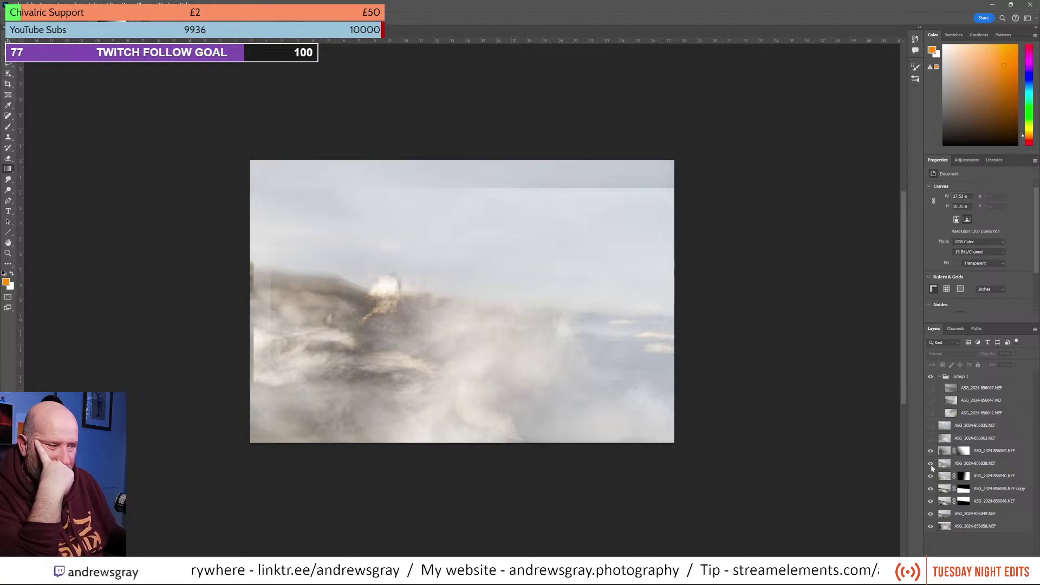
left_click(932, 454)
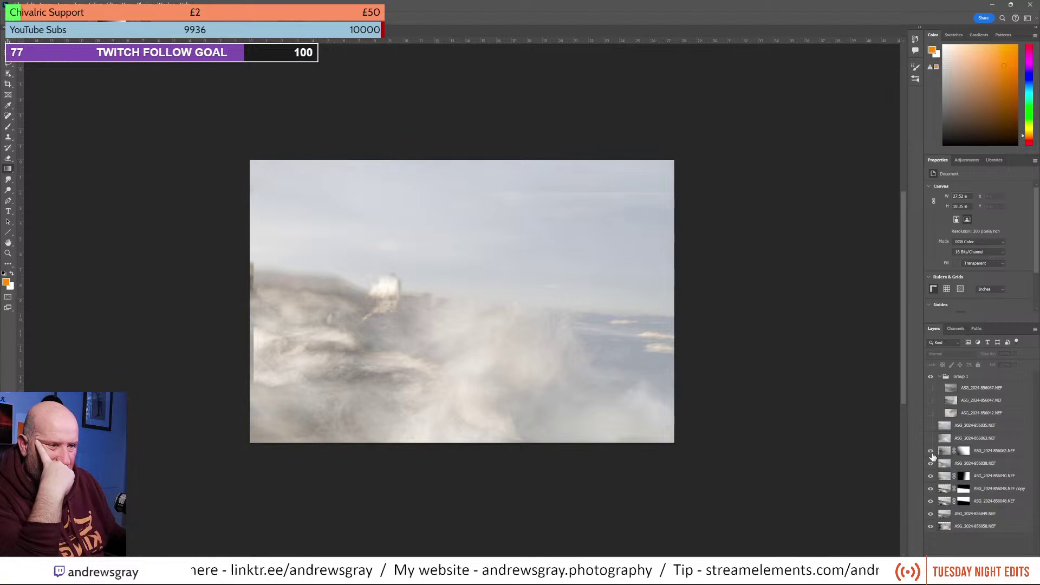
left_click(932, 454)
left_click(933, 454)
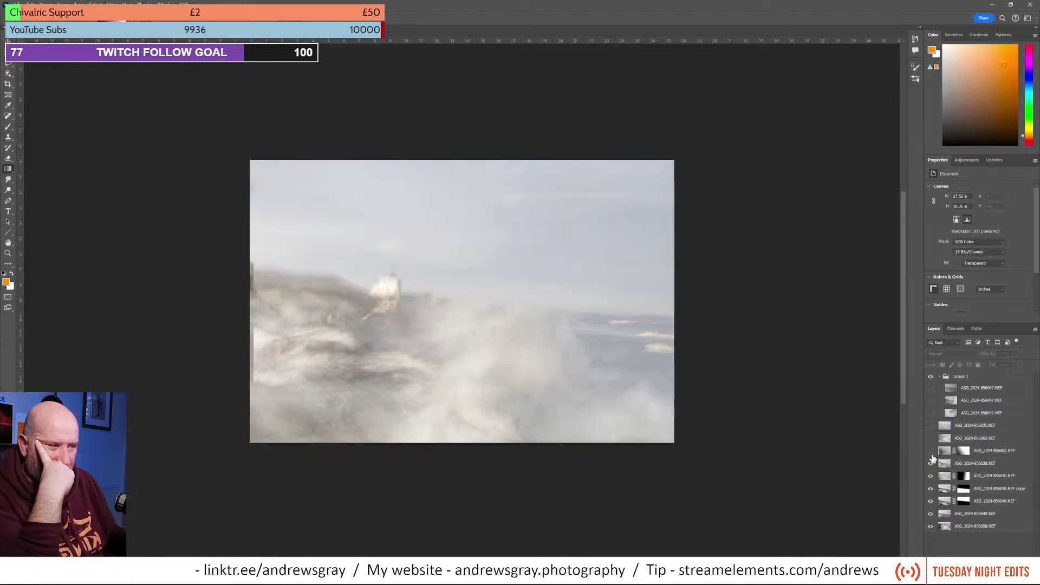
left_click(931, 452)
Step: Reduce the ASG_2024-856038.NEF layer's opacity to 84% and compare the blend with and without it
left_click(951, 464)
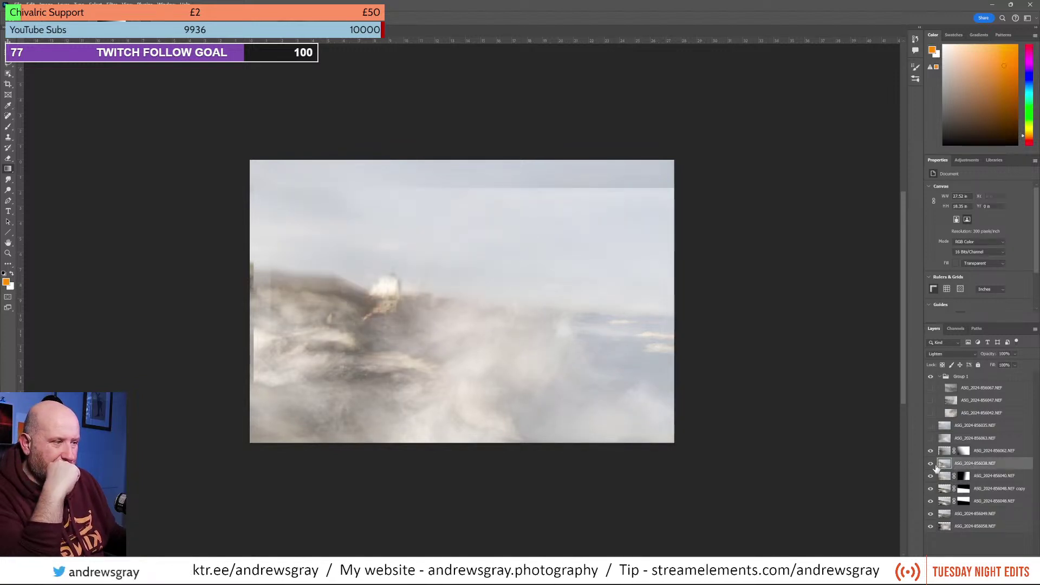
left_click(931, 464)
left_click(931, 464)
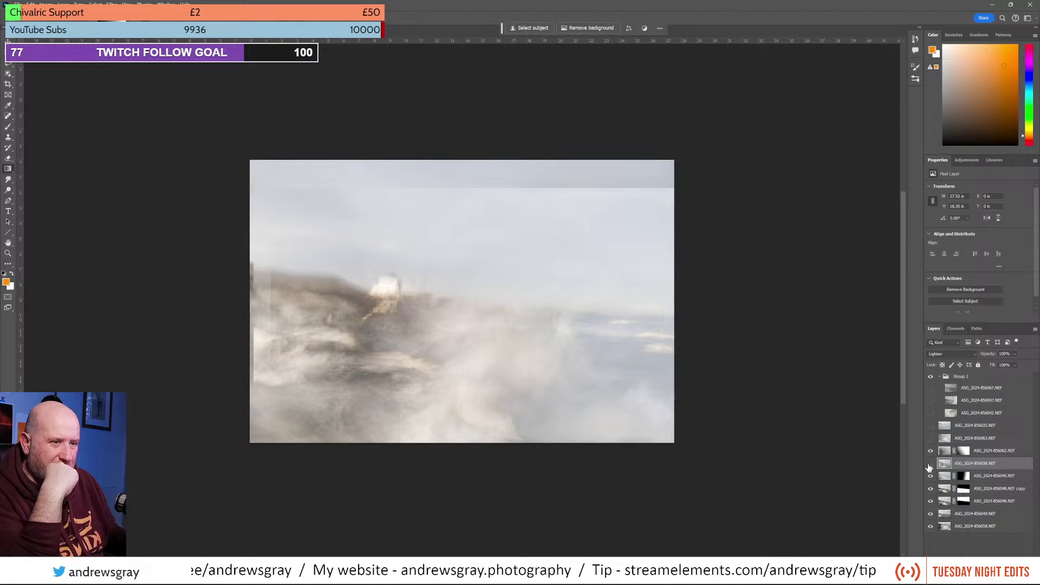
left_click(931, 465)
left_click(931, 464)
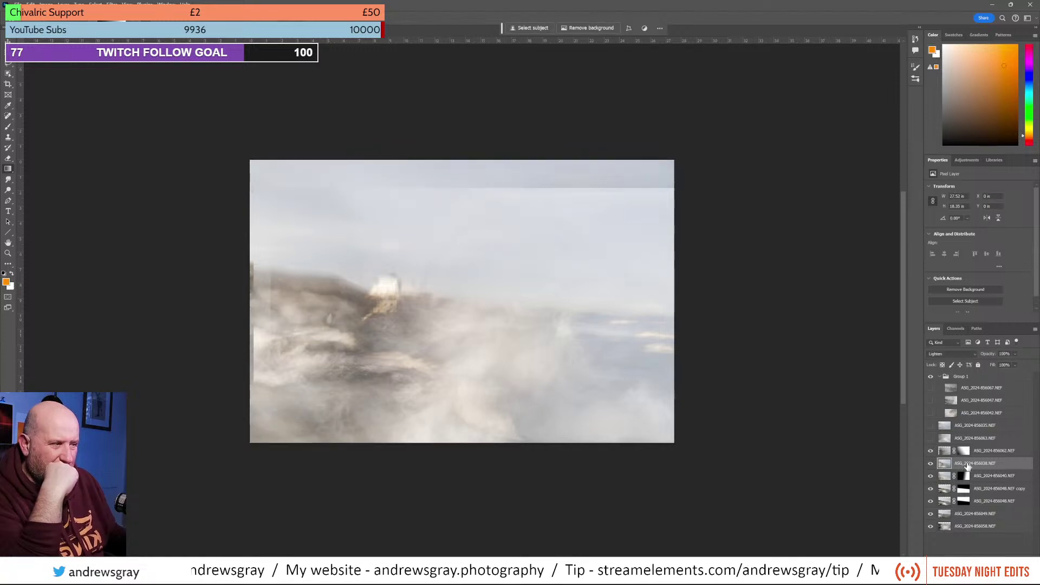
left_click(1014, 354)
left_click_drag(1024, 365, 1023, 365)
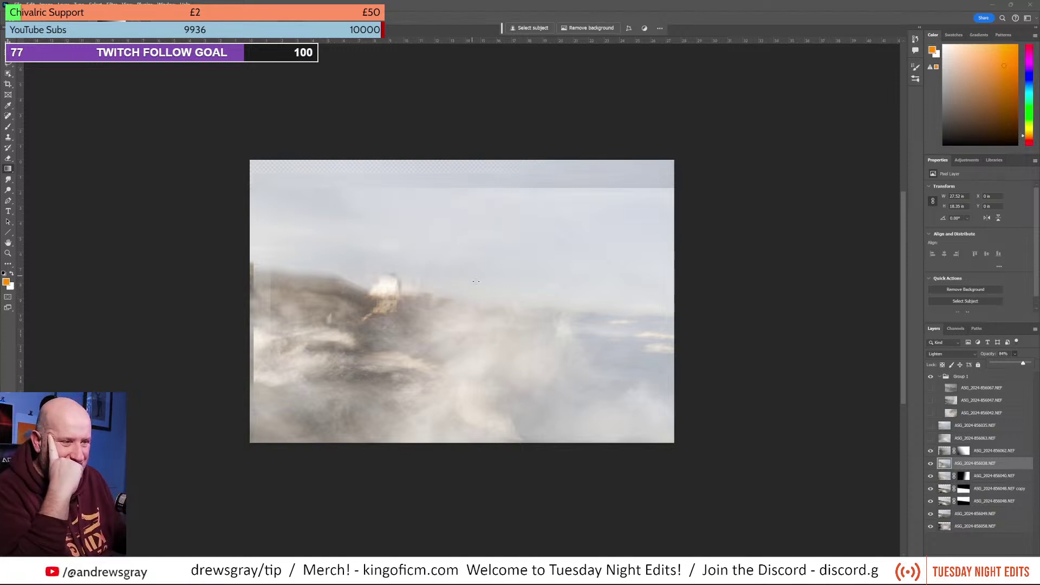
left_click(931, 463)
left_click(932, 464)
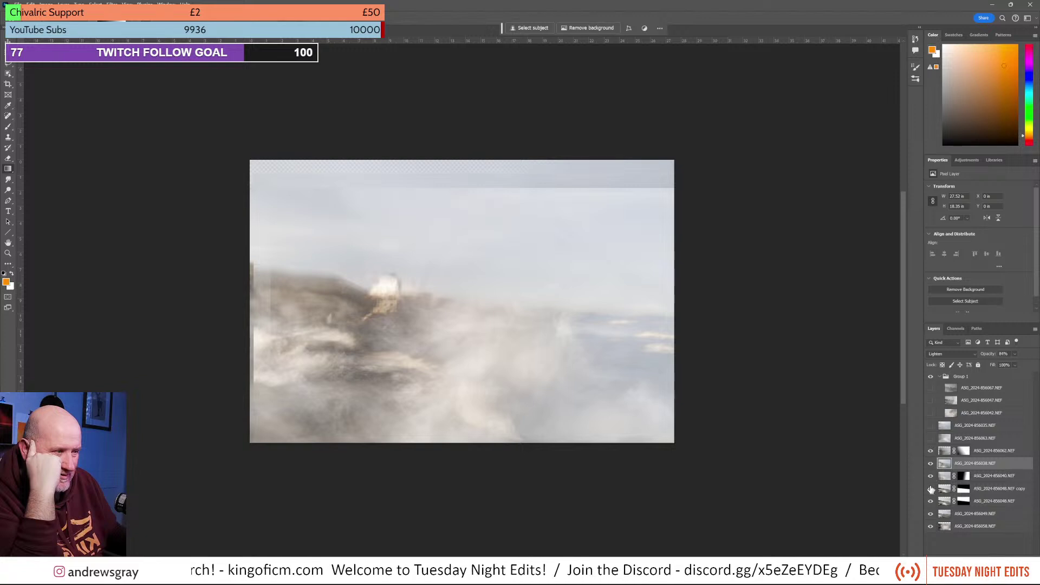
Step: Assess the masked layer directly above the ASG_2024-856048.NEF copy and lower its opacity to 79%
left_click(931, 477)
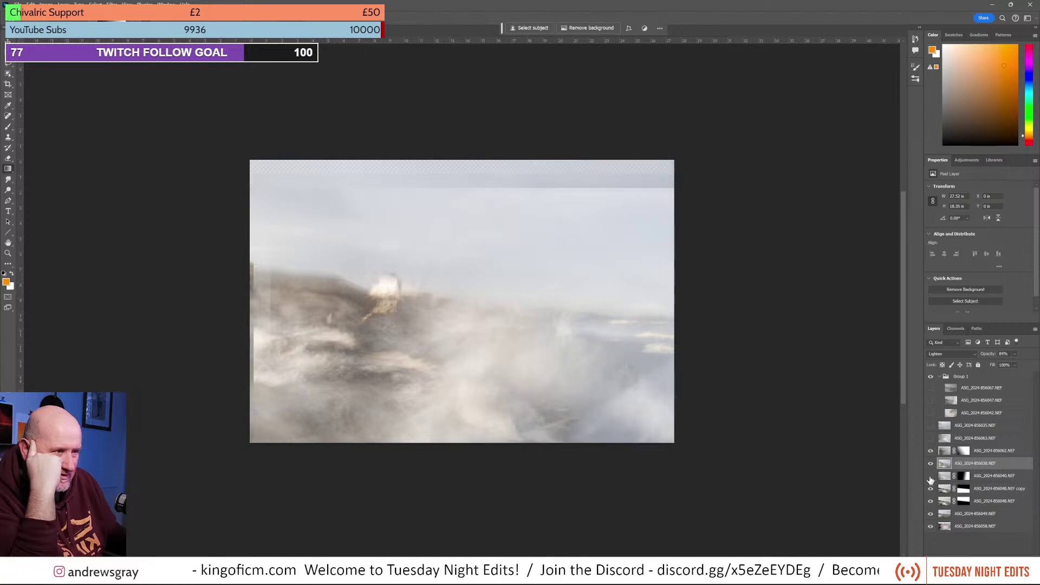
left_click(931, 477)
left_click(931, 477)
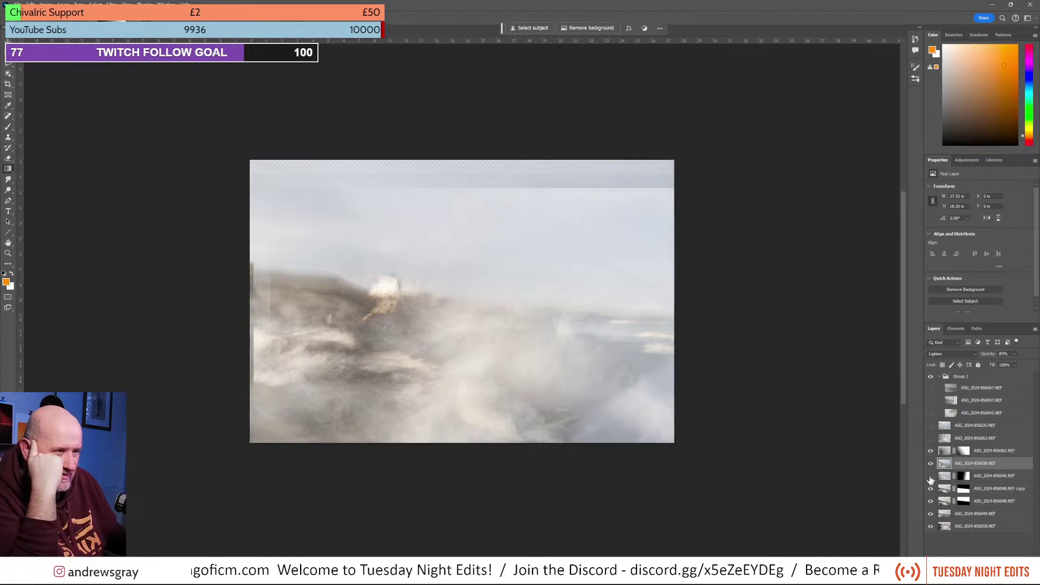
left_click(931, 477)
left_click(930, 477)
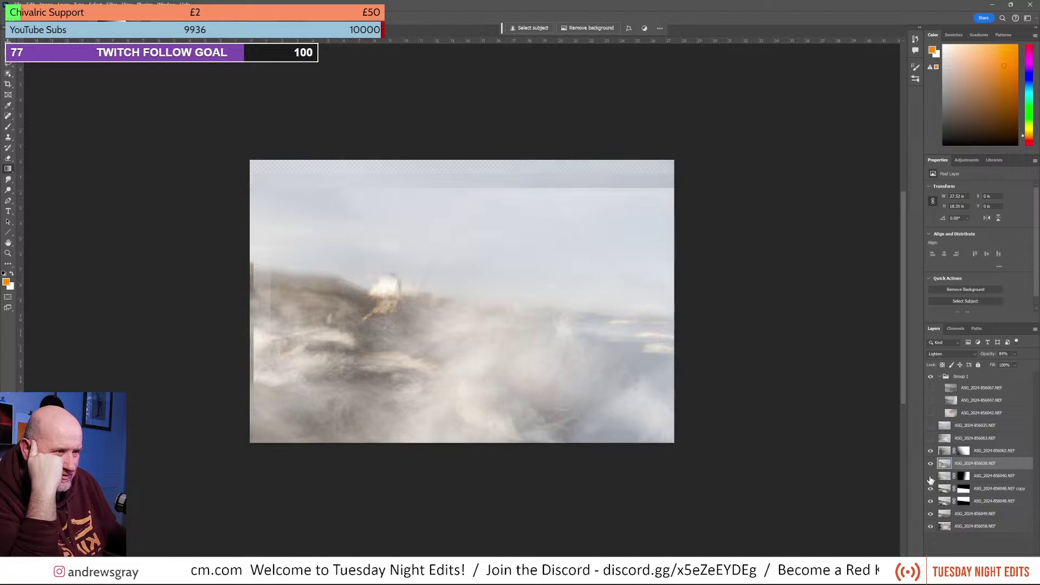
left_click(960, 477)
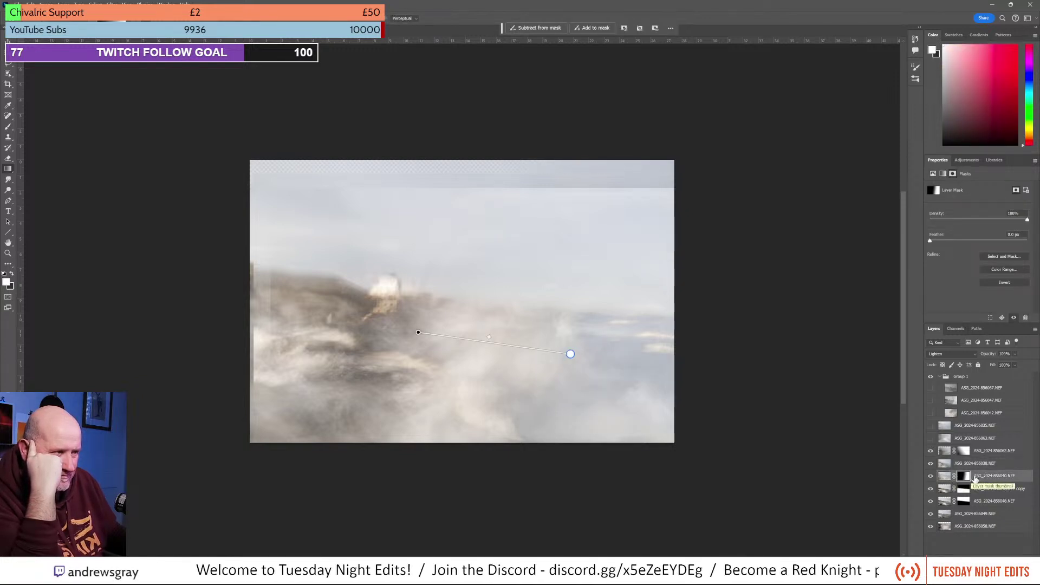
left_click(1016, 355)
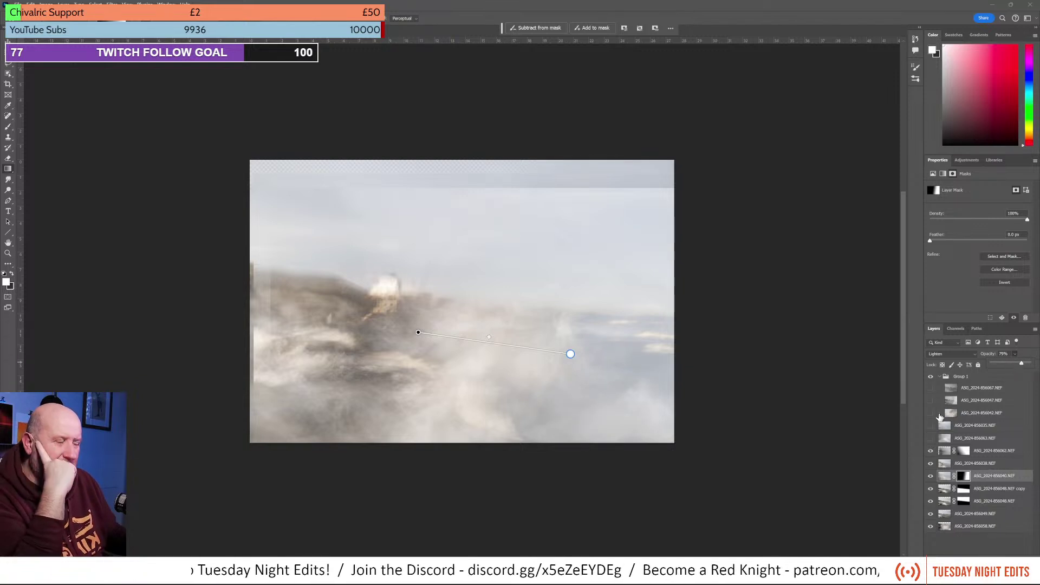
Step: Compare the blend with and without the ASG_2024-856048.NEF copy and the 79% masked layer above it
left_click(932, 490)
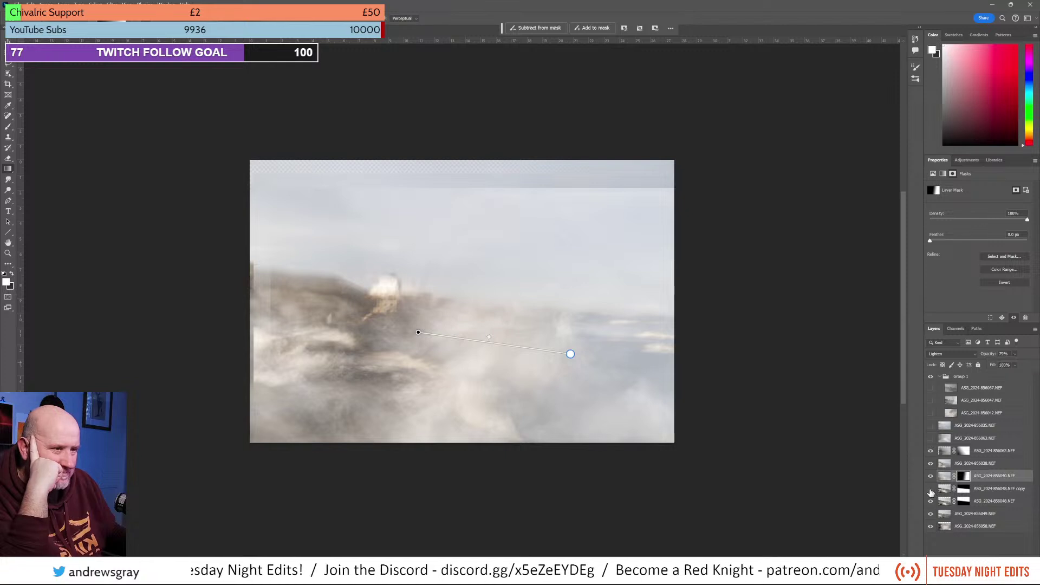
left_click(932, 490)
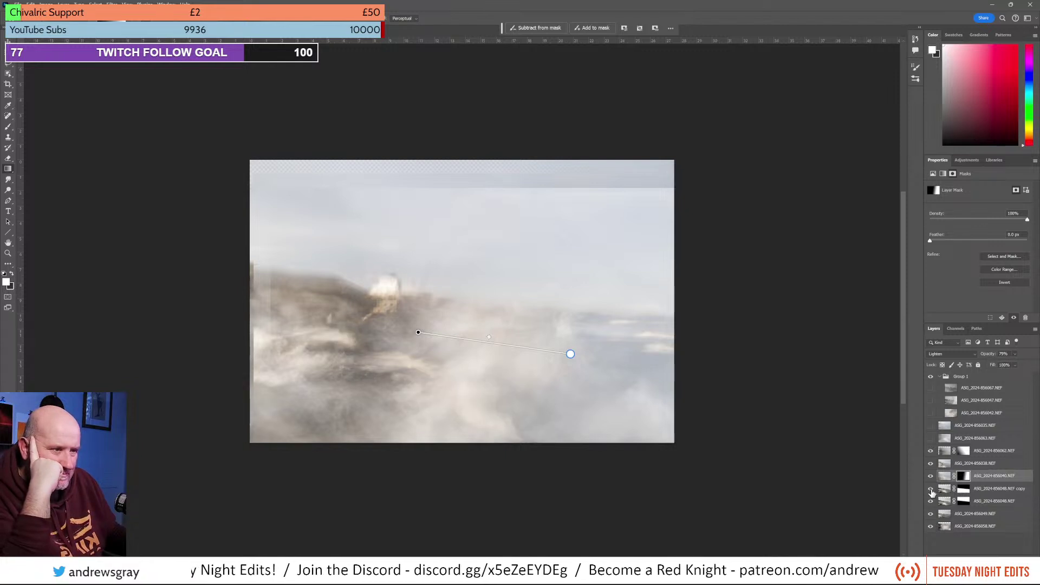
left_click(931, 477)
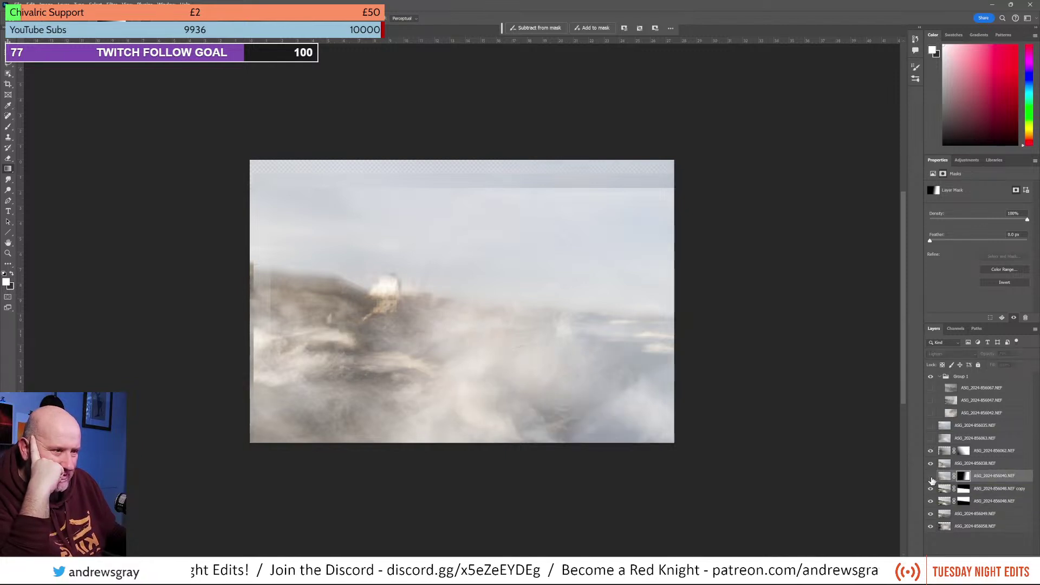
left_click(931, 479)
left_click(932, 479)
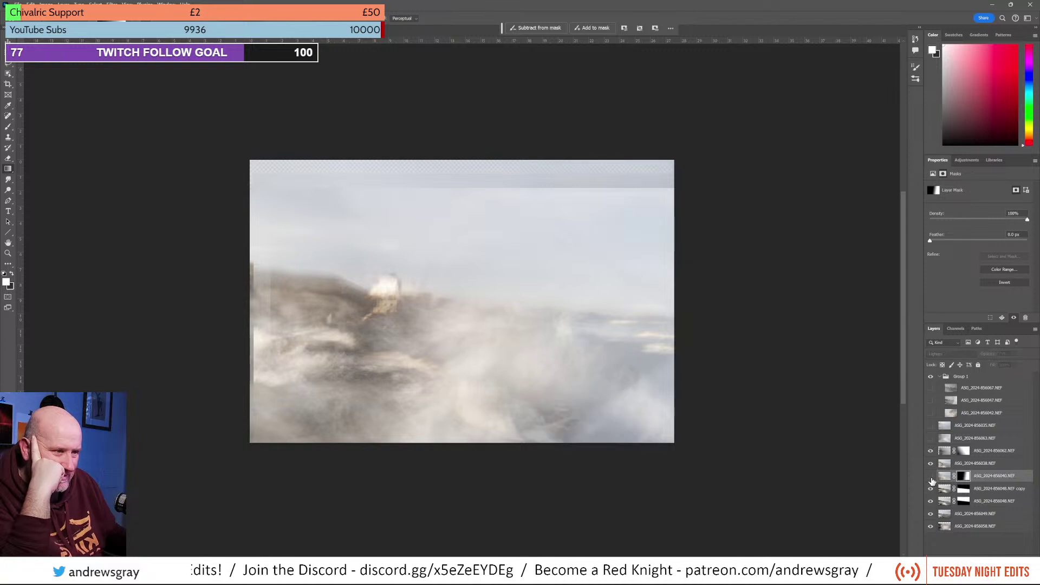
left_click(932, 479)
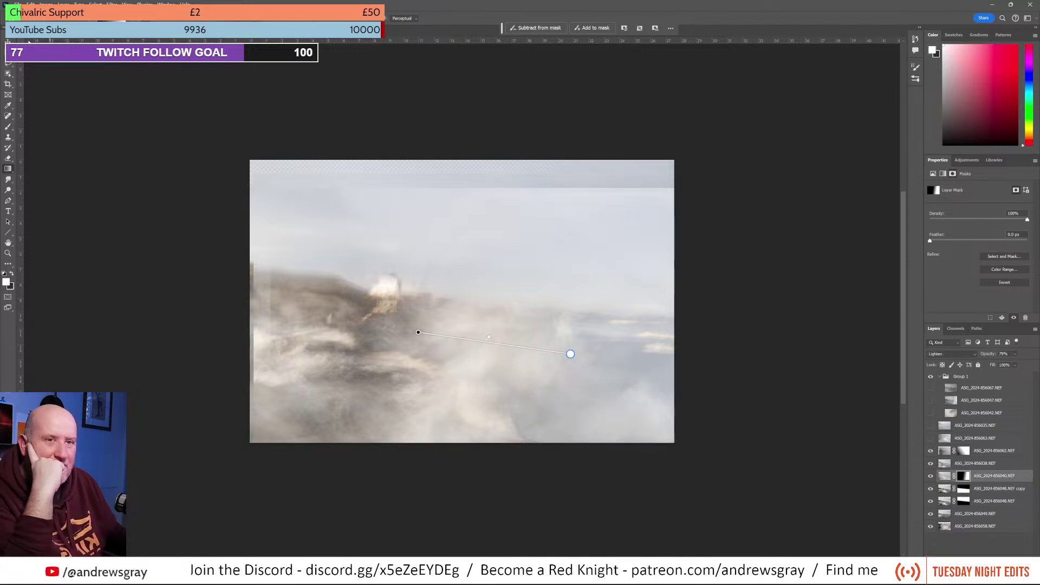
Step: Erase part of the 79% layer's gradient mask over the sea on the right, using an enlarged Eraser
left_click(9, 127)
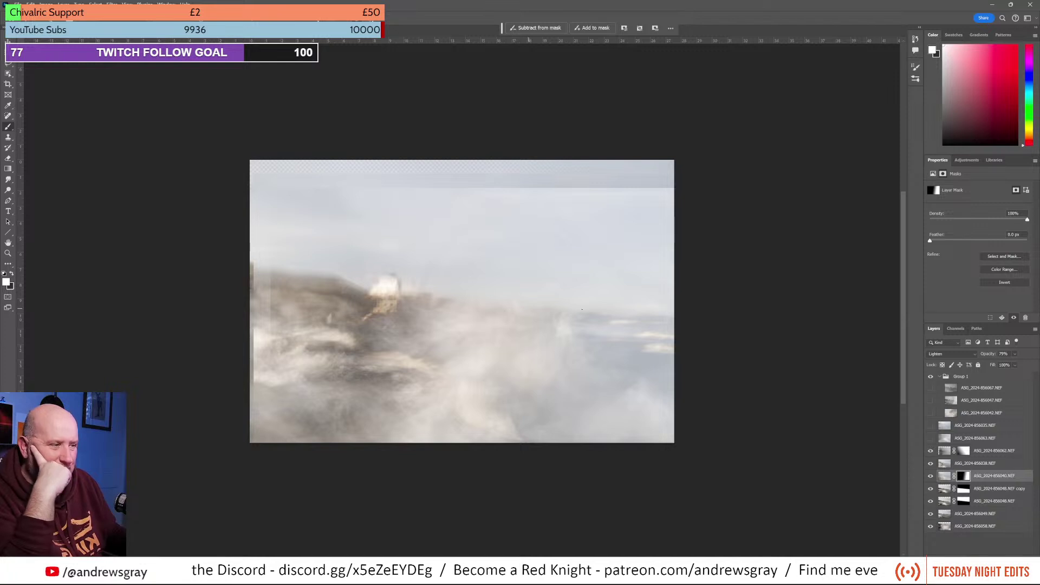
left_click(9, 169)
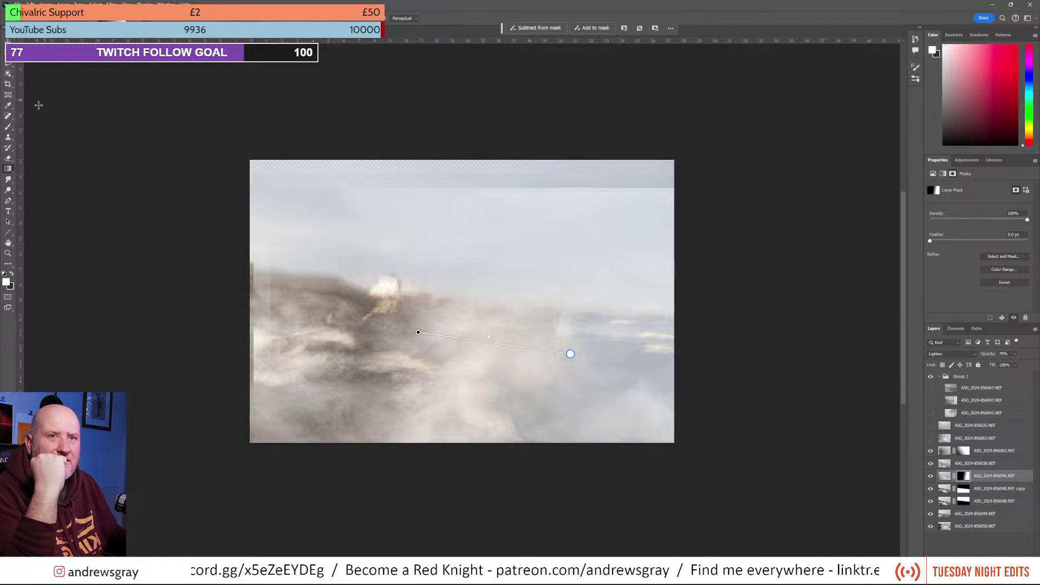
key("e")
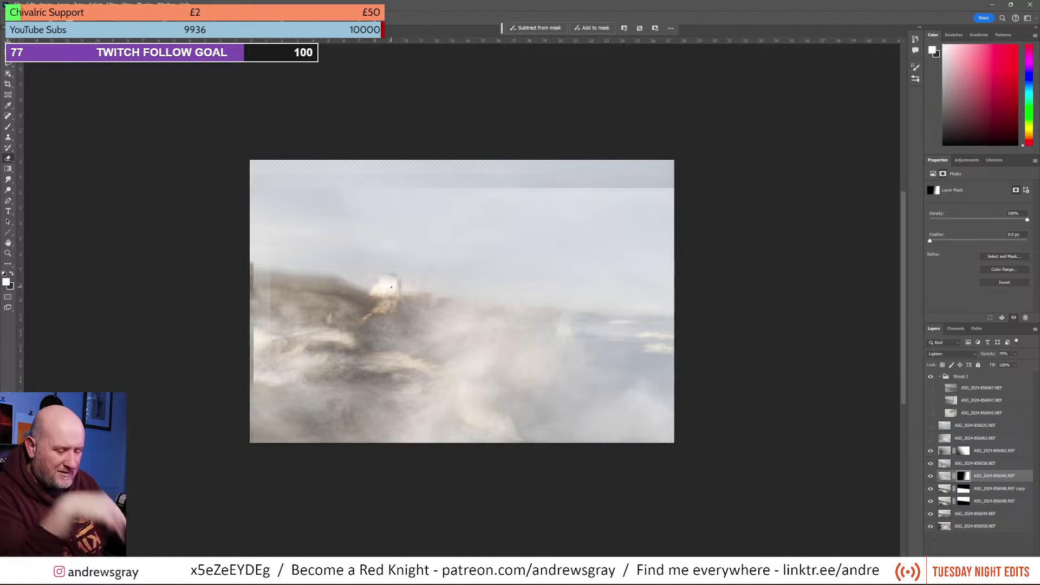
key("bracketright")
key("bracketright")
key("bracketright")
key("bracketright")
key("bracketright")
key("bracketright")
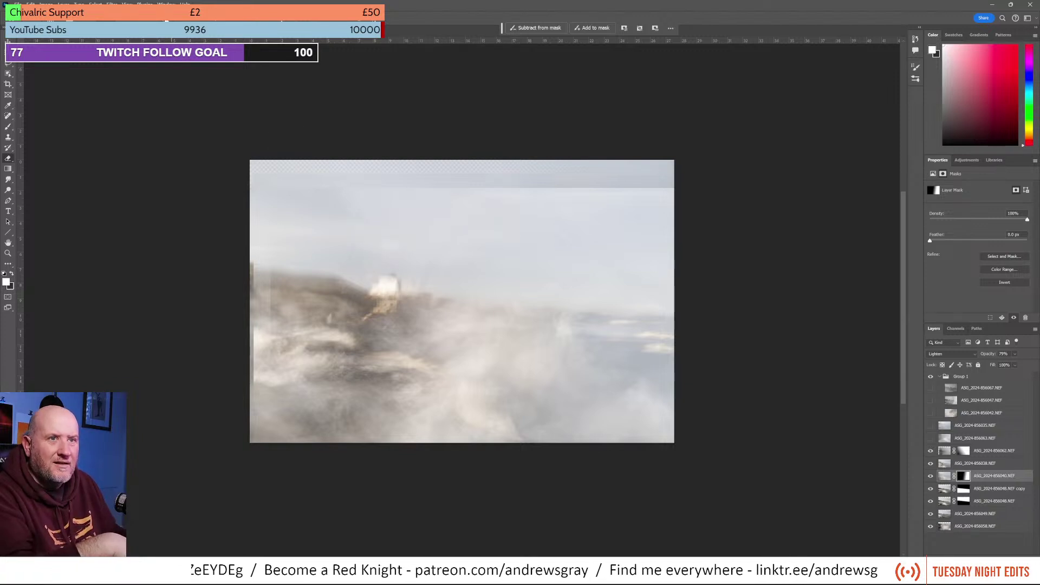
key("bracketright")
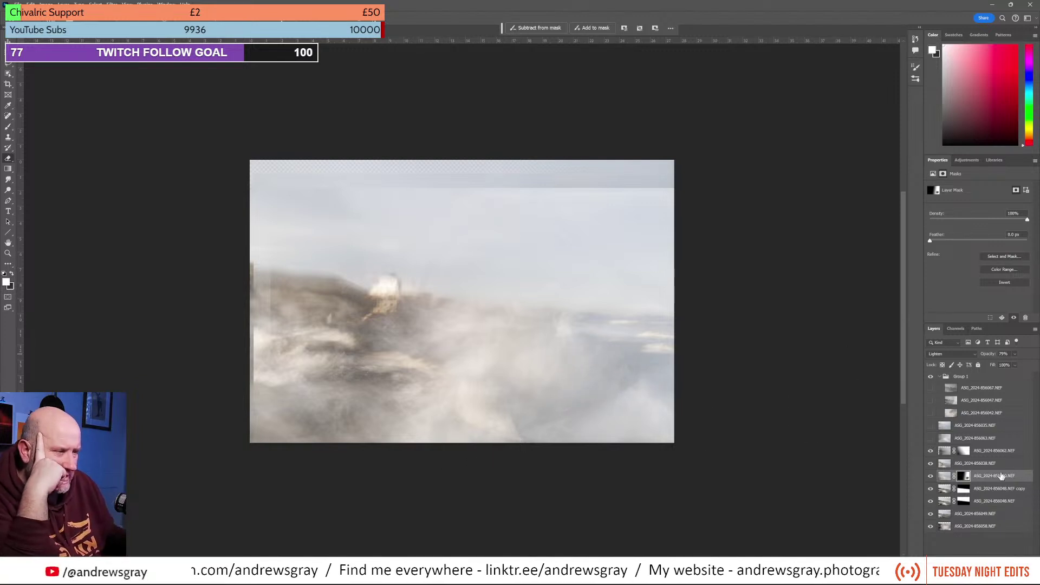
Step: Check the effect of the edited mask by toggling its layer and the ASG_2024-856048.NEF copy below it
left_click(931, 477)
left_click(931, 476)
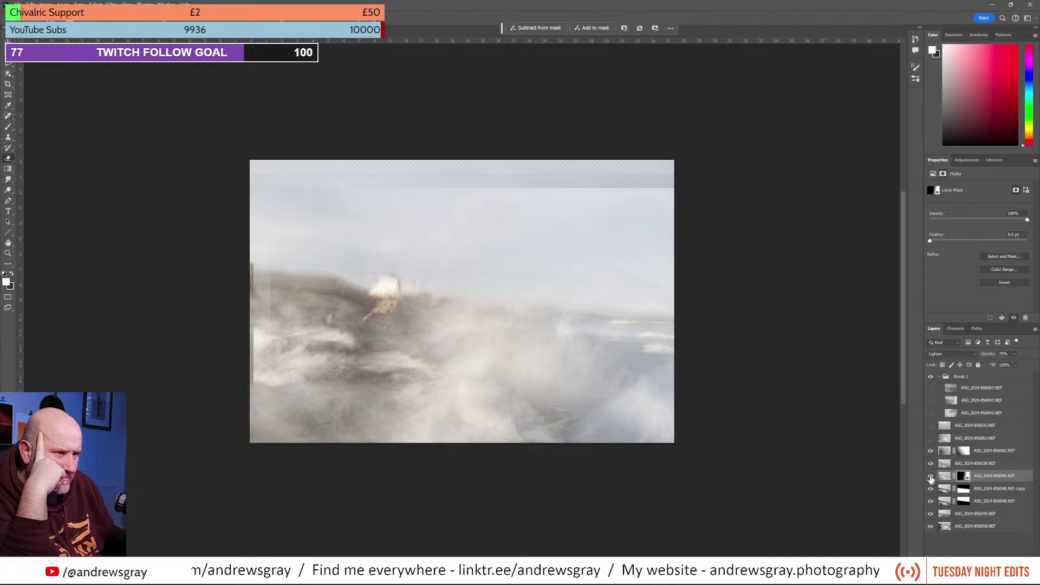
left_click(930, 489)
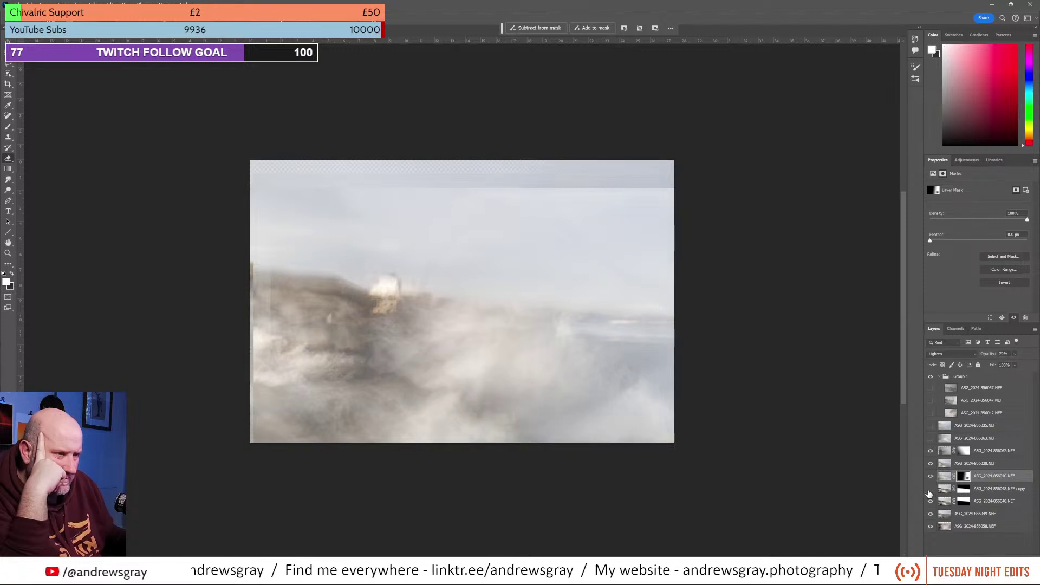
left_click(931, 490)
left_click(931, 490)
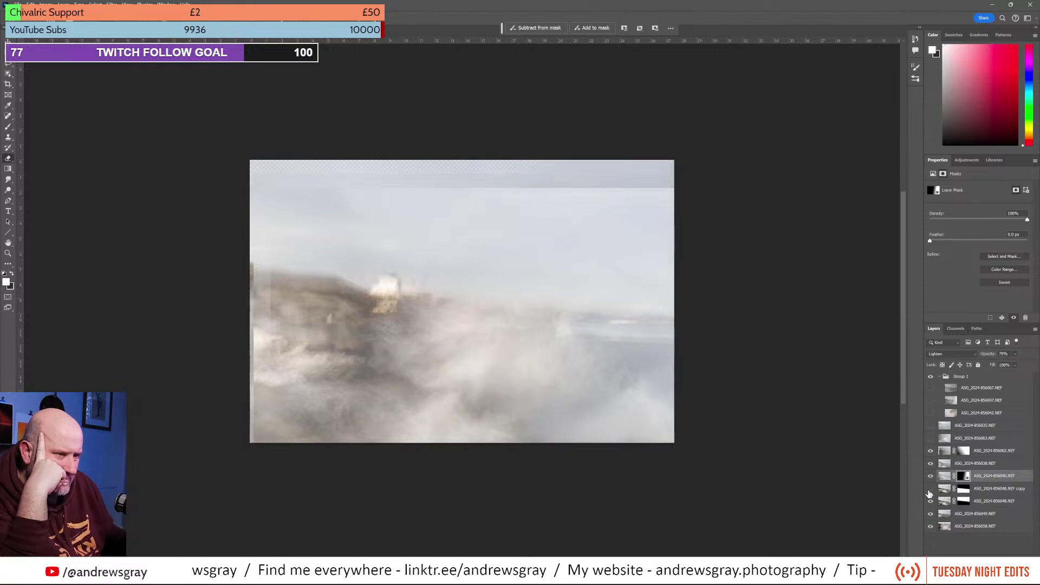
left_click(931, 490)
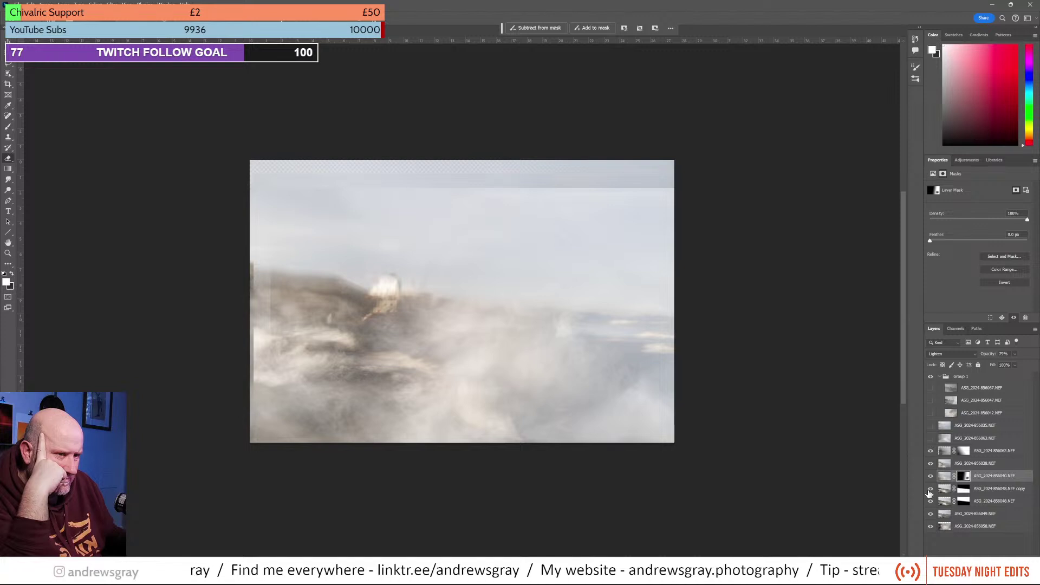
left_click(929, 491)
left_click(930, 491)
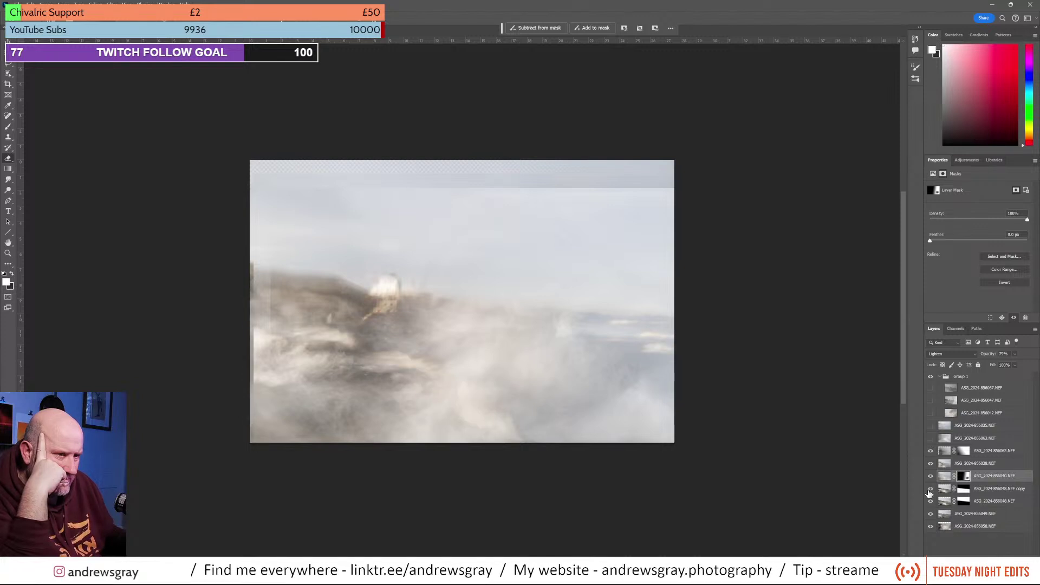
Step: Toggle the ASG_2024-856048.NEF copy layer to judge its contribution to the headland and sea
left_click(930, 492)
left_click(930, 492)
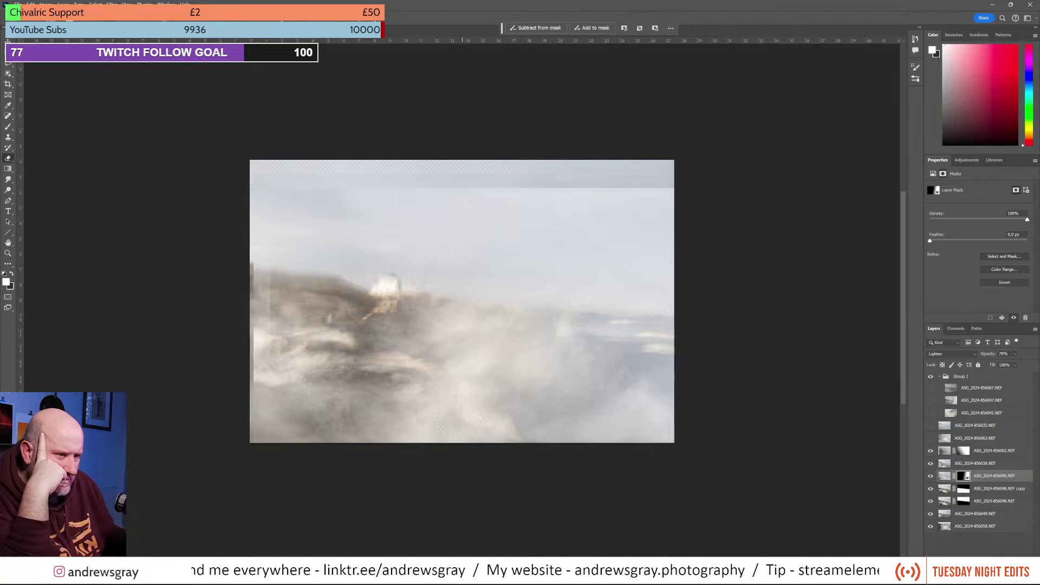
left_click(930, 492)
left_click(930, 492)
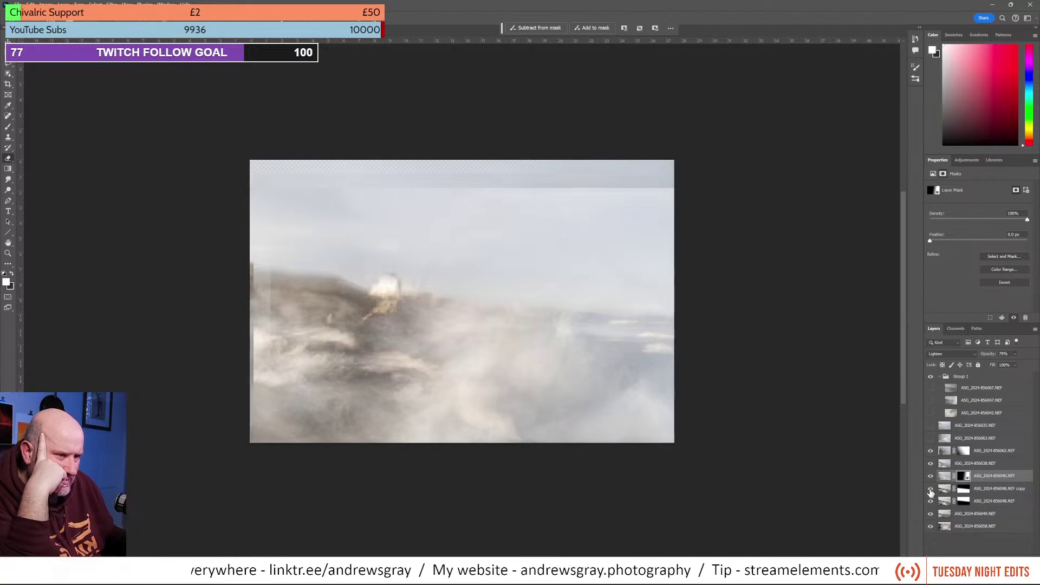
Step: Select the ASG_2024-856048.NEF copy's layer mask and compare the blend with and without that layer
left_click(964, 489)
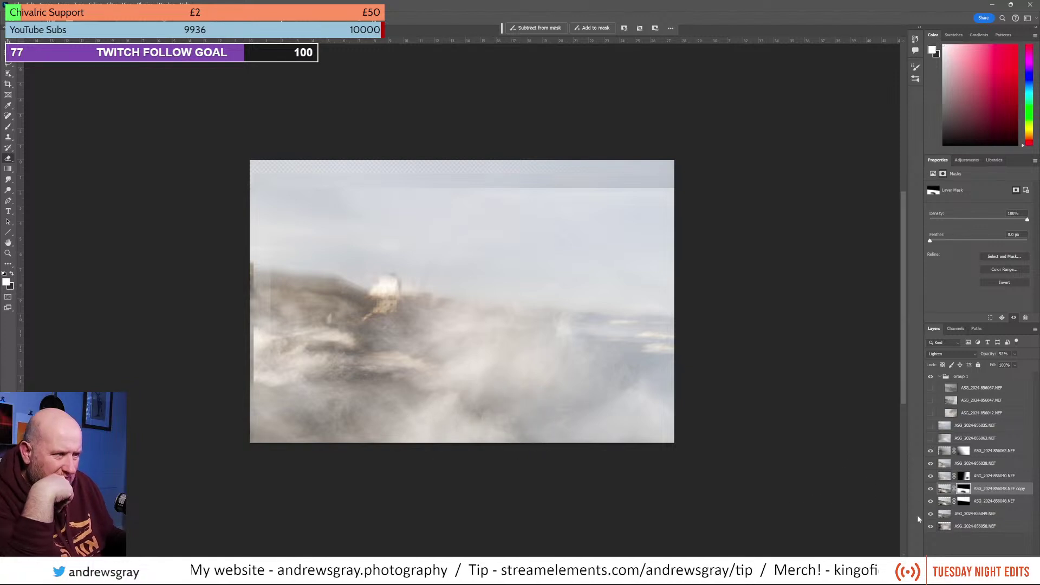
left_click(930, 488)
left_click(930, 490)
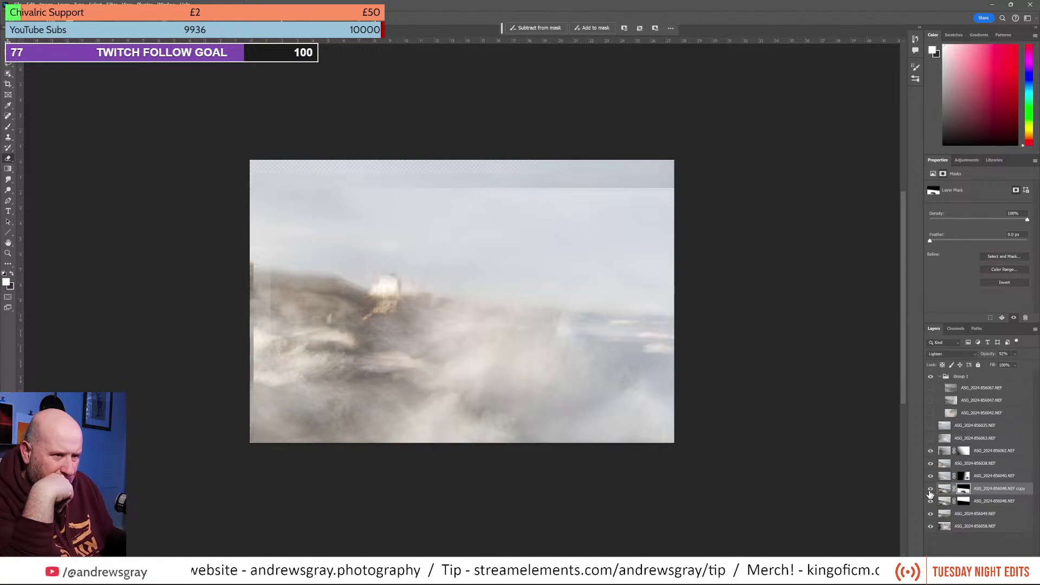
left_click(930, 489)
left_click(931, 490)
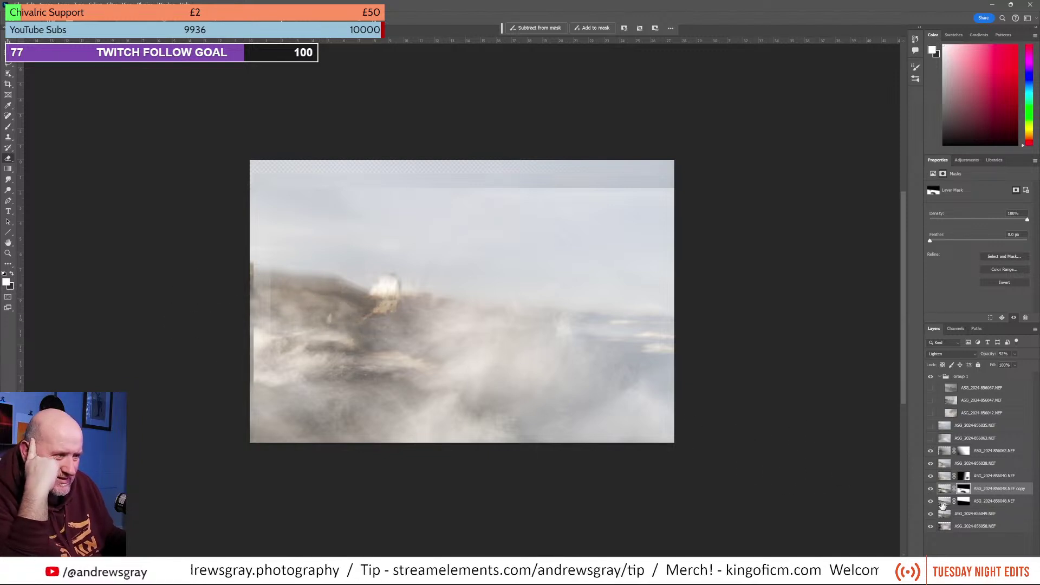
left_click(930, 490)
left_click(930, 490)
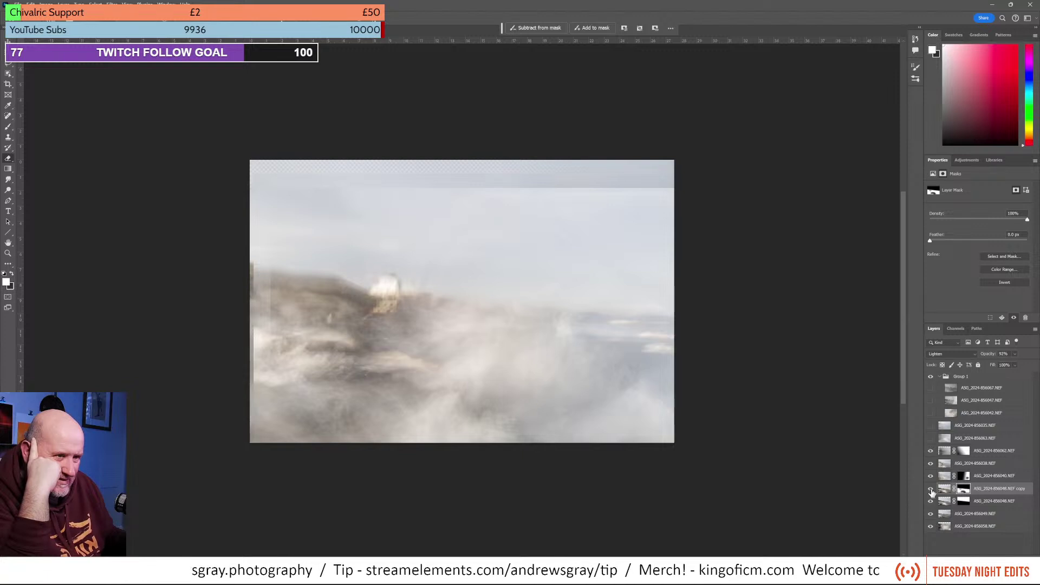
Step: Check what each of the three lowest layers contributes by hiding and showing them one at a time
left_click(931, 502)
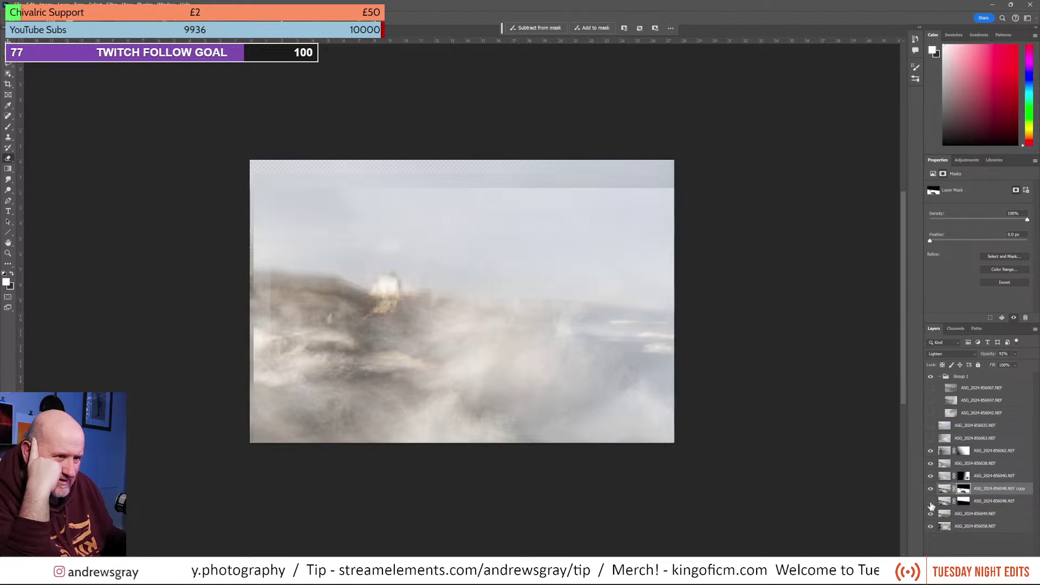
left_click(931, 502)
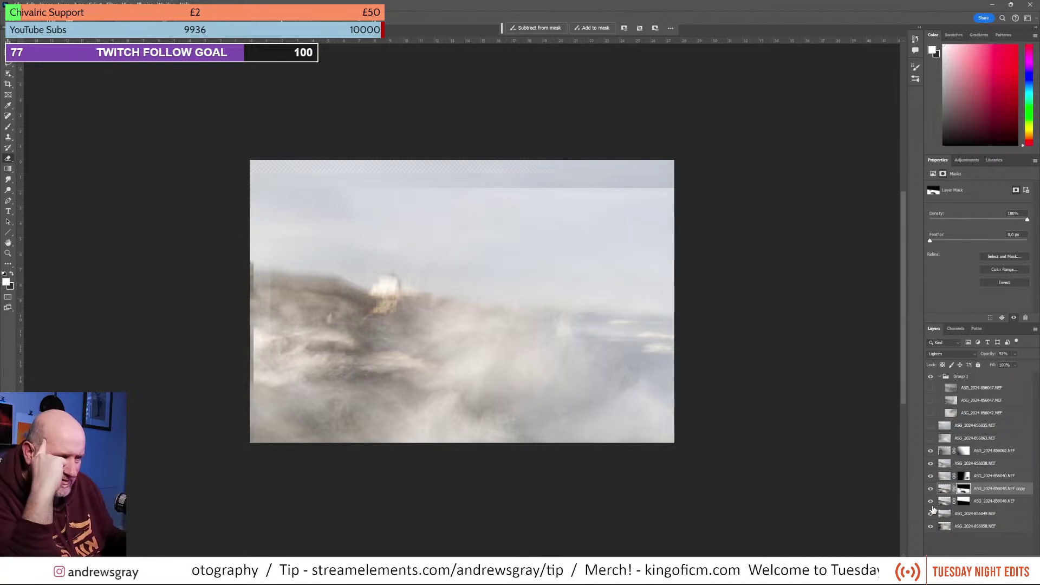
left_click(931, 515)
left_click(931, 515)
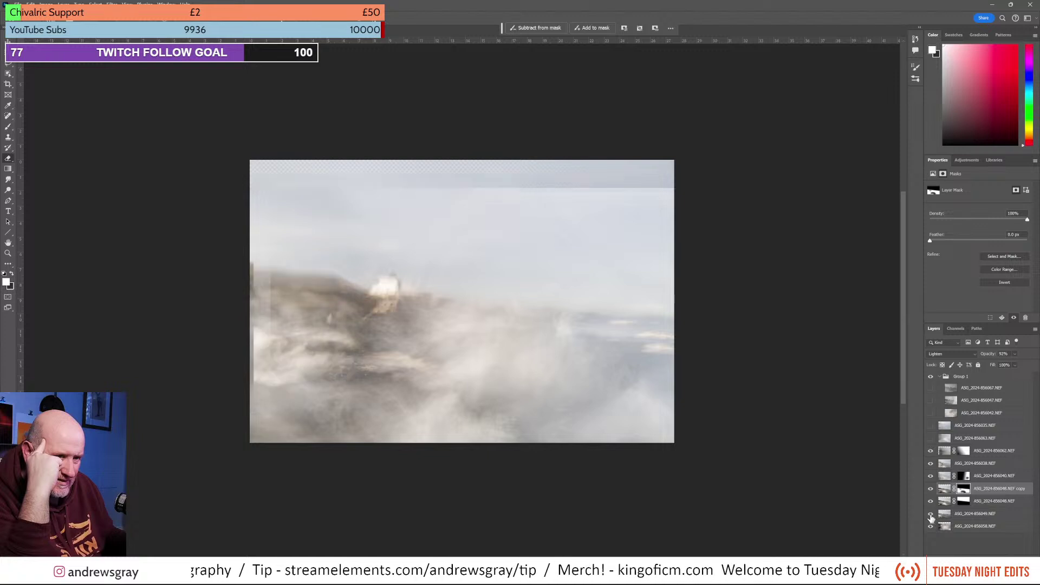
left_click(931, 515)
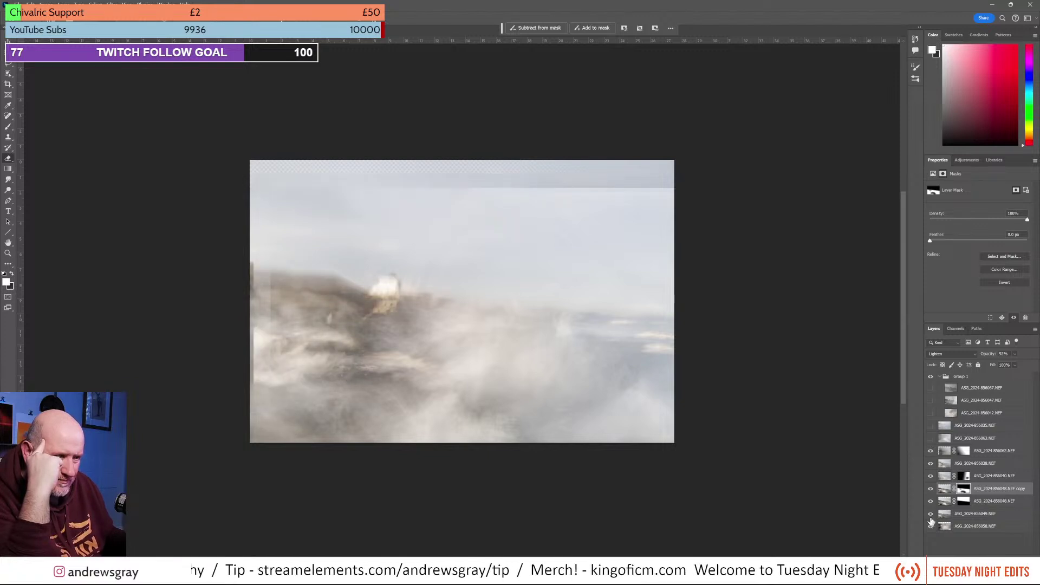
left_click(932, 531)
left_click(931, 534)
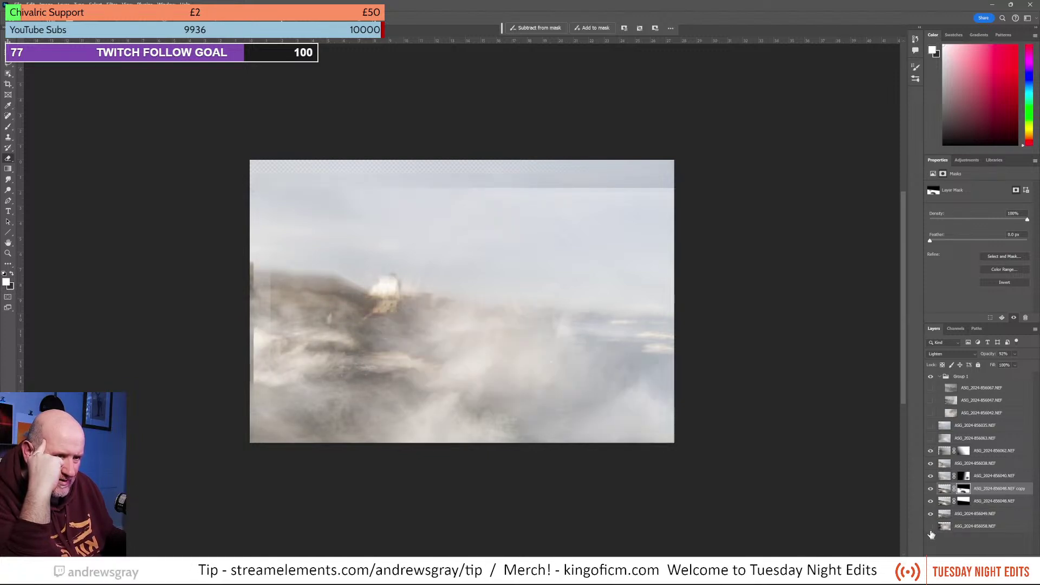
left_click(932, 533)
left_click(932, 533)
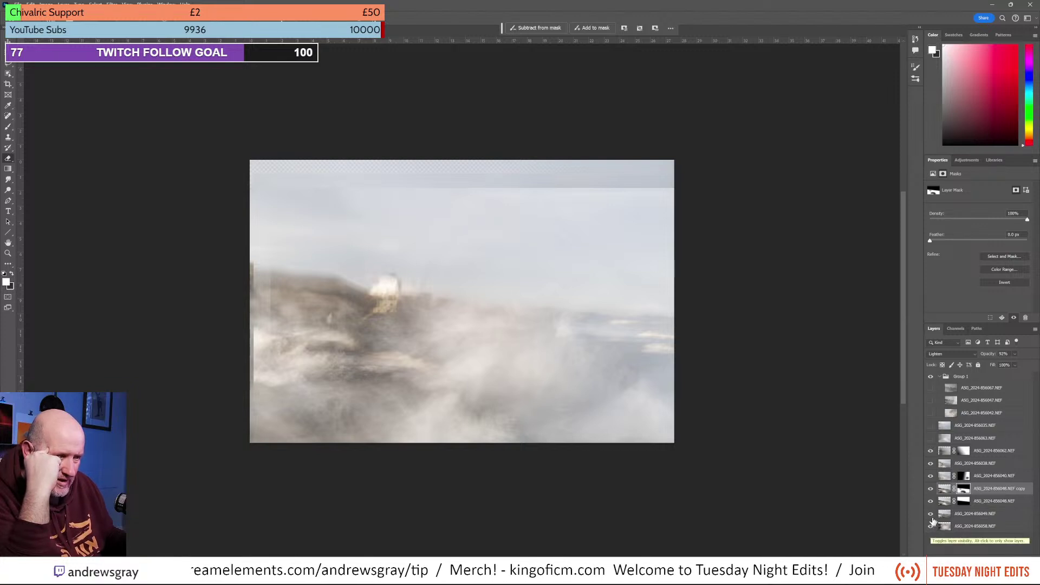
Step: Check the second-lowest layer's effect, duplicate it and place the duplicate directly above the masked ASG_2024-856062.NEF layer
left_click(933, 514)
left_click(931, 516)
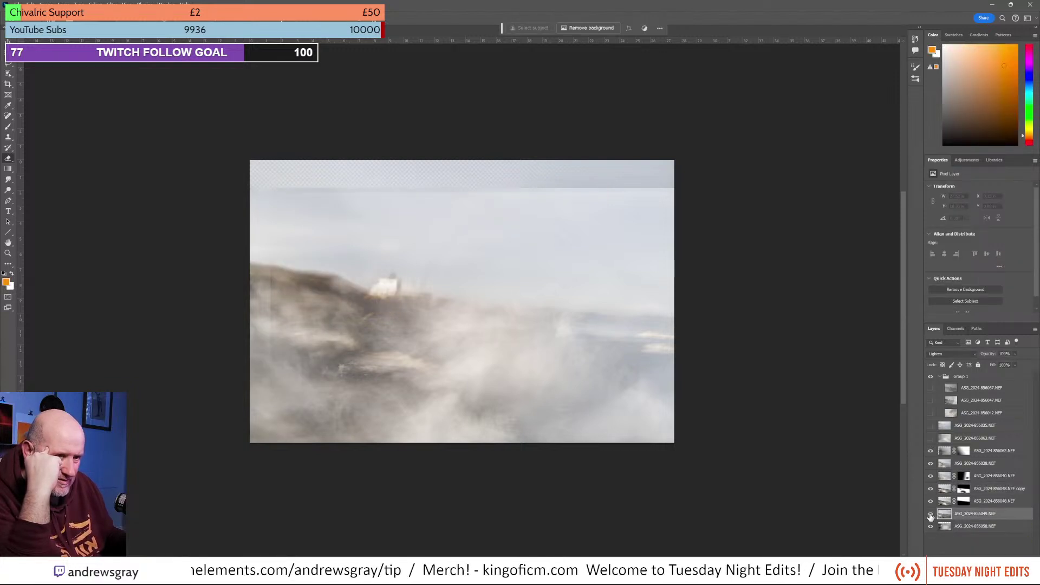
left_click(932, 516)
left_click(932, 516)
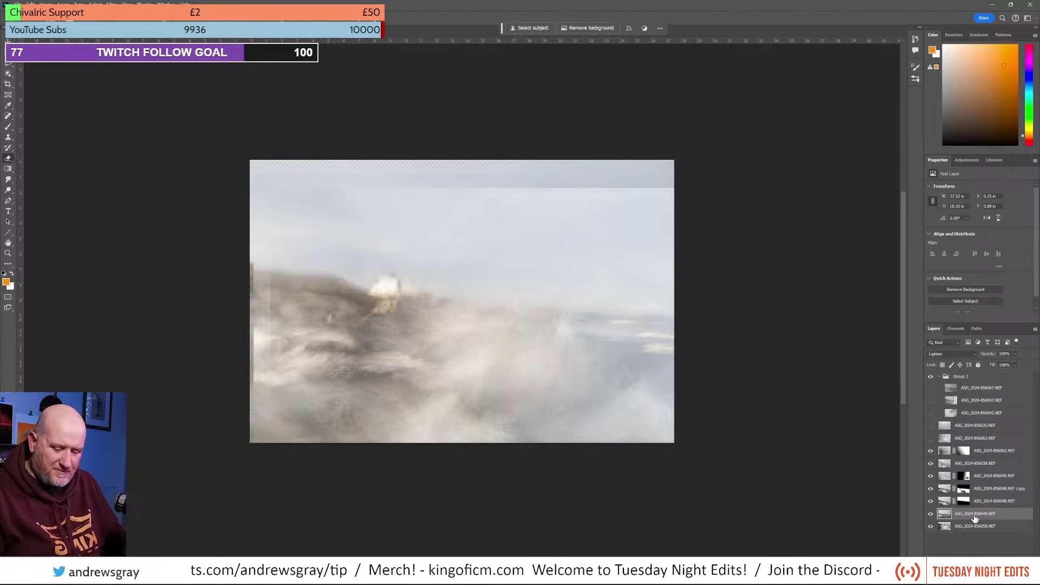
key("ctrl+j")
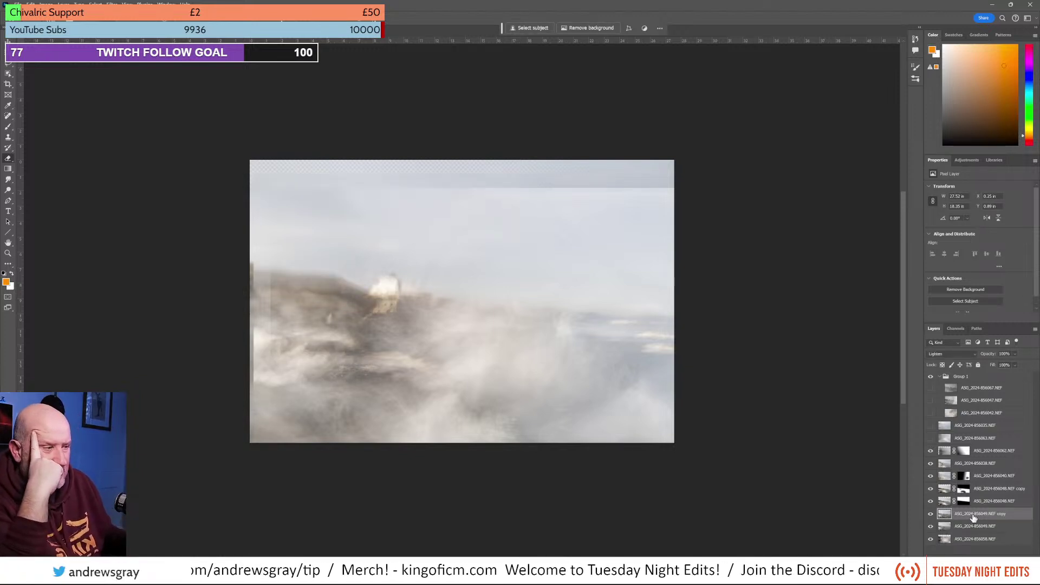
left_click_drag(976, 515, 979, 445)
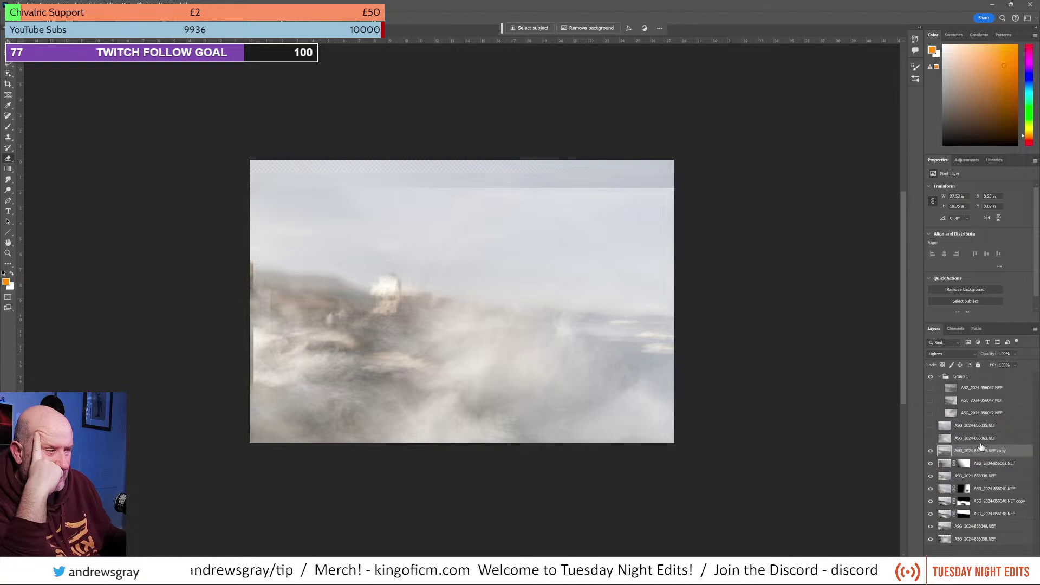
Step: Try the Screen blend mode on the duplicated layer, and settle on Soft Light
left_click(951, 354)
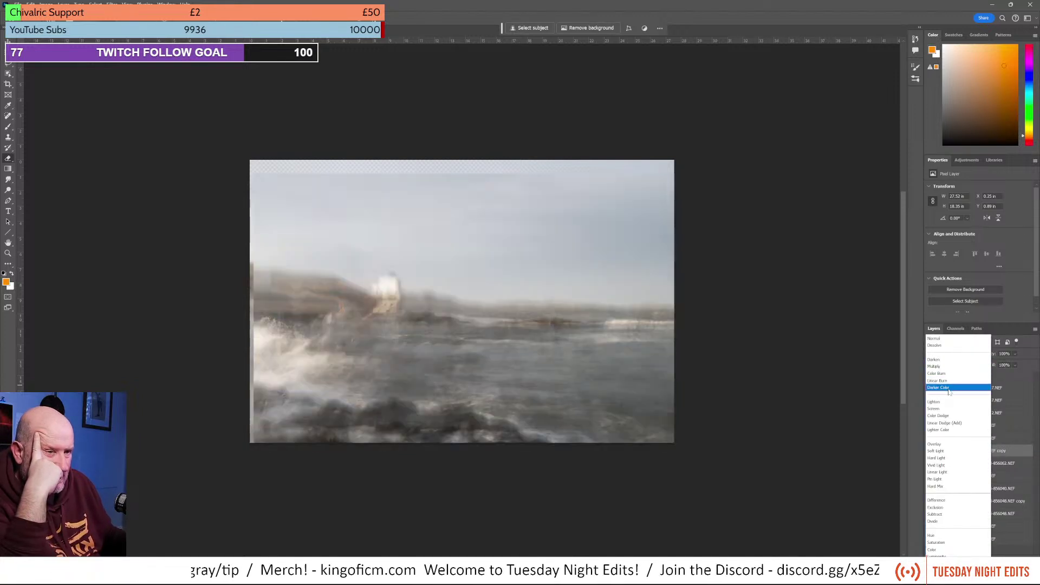
left_click(948, 408)
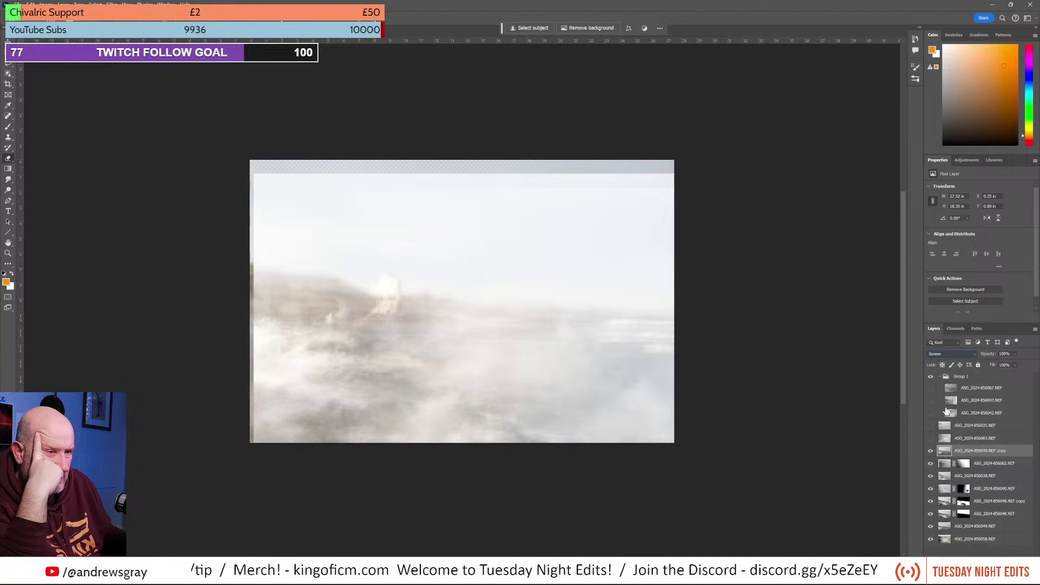
left_click(958, 353)
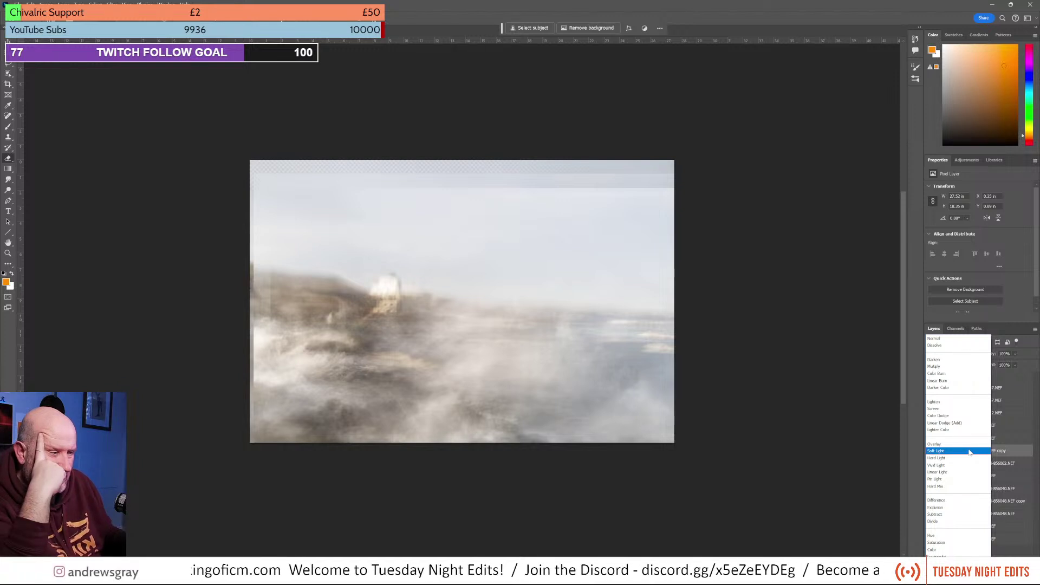
left_click(970, 452)
Step: Compare the composite repeatedly with and without the Soft Light duplicate, examining the contrast in the splash and sea
left_click(931, 451)
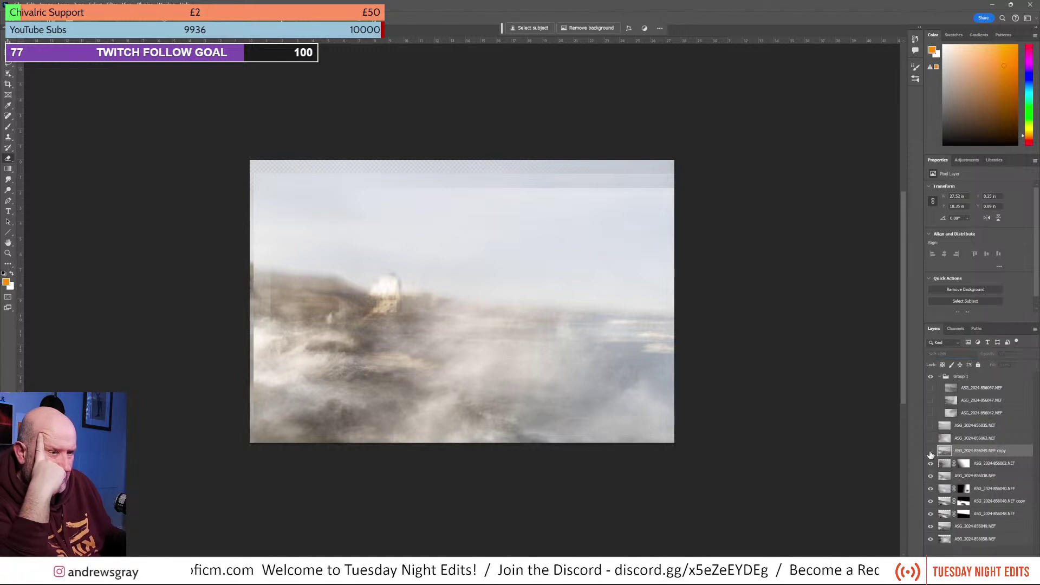
left_click(931, 452)
left_click(931, 453)
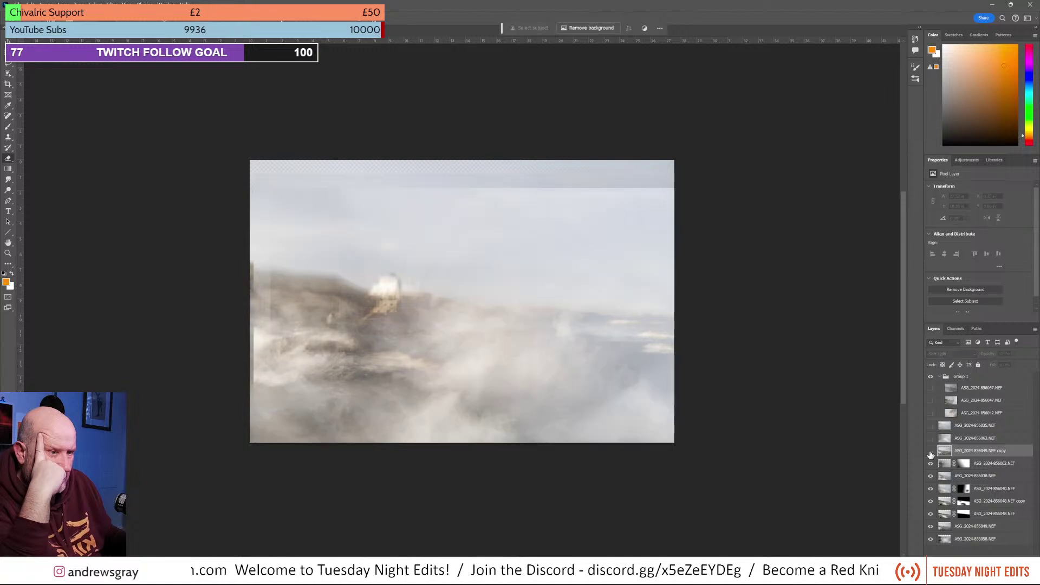
left_click(931, 453)
left_click(931, 452)
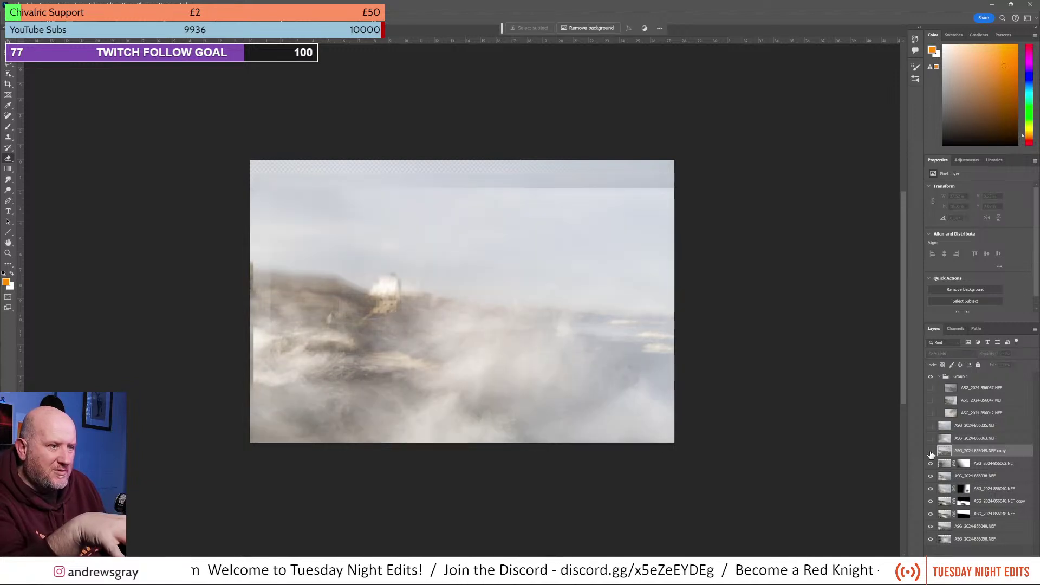
left_click(931, 453)
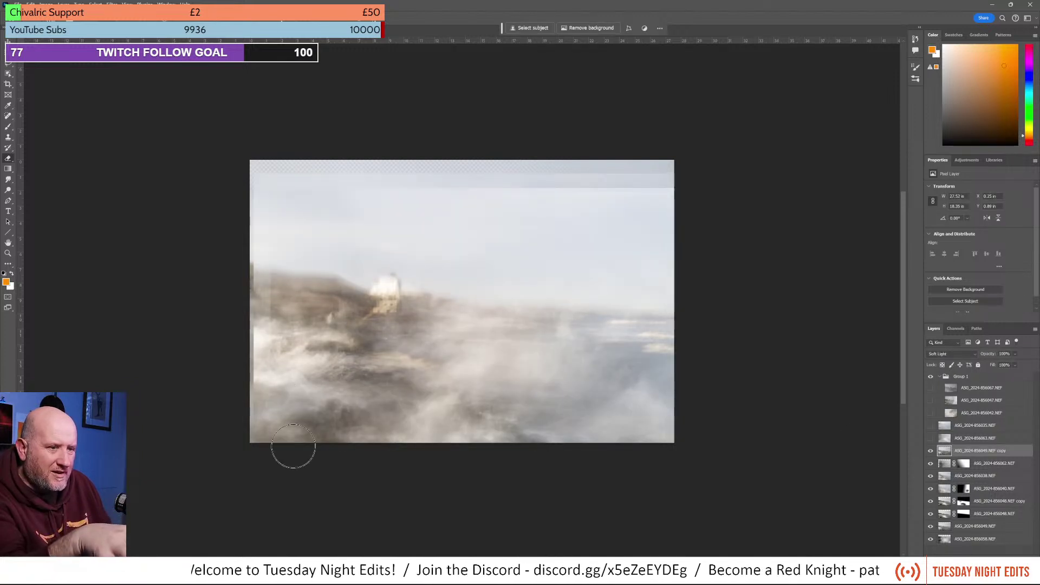
left_click(931, 452)
left_click(931, 452)
left_click(931, 452)
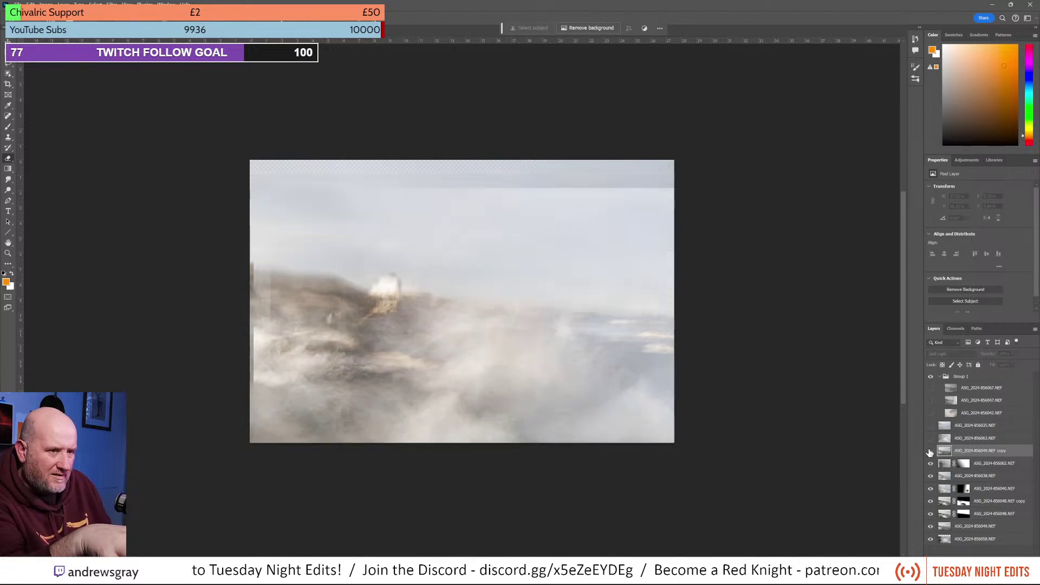
left_click(931, 452)
left_click(931, 452)
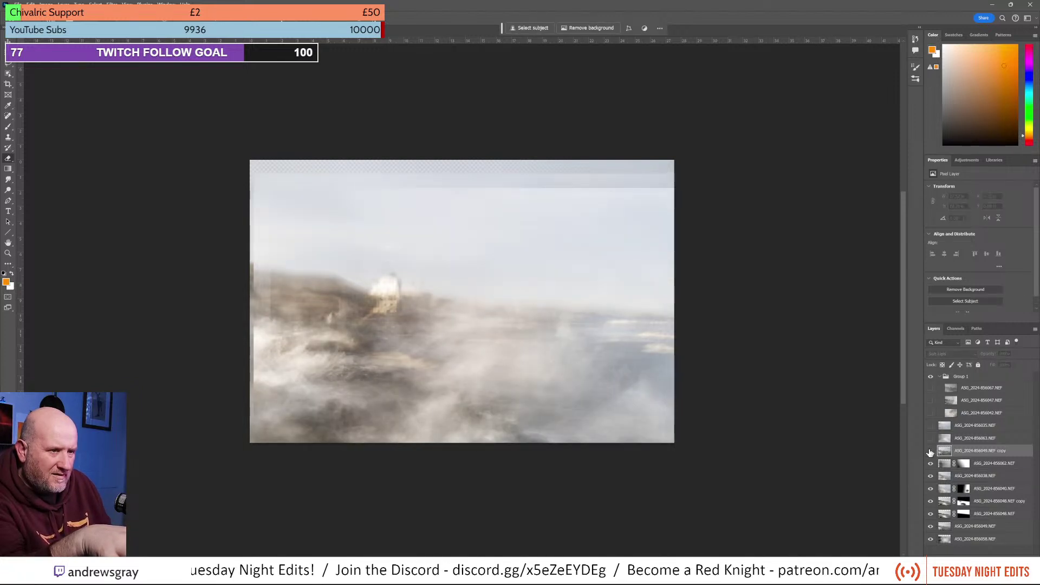
left_click(930, 452)
left_click(931, 452)
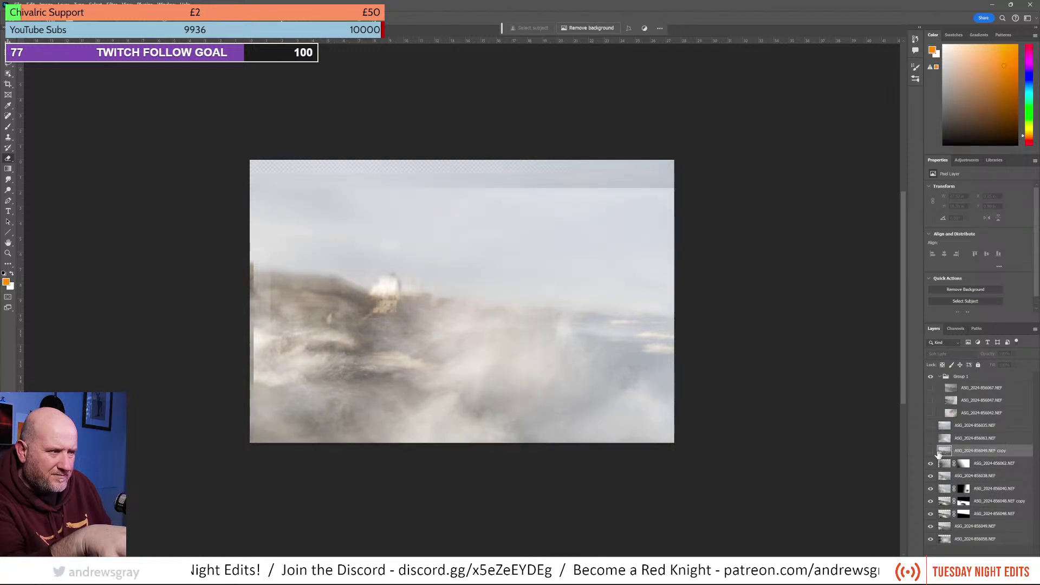
left_click(931, 451)
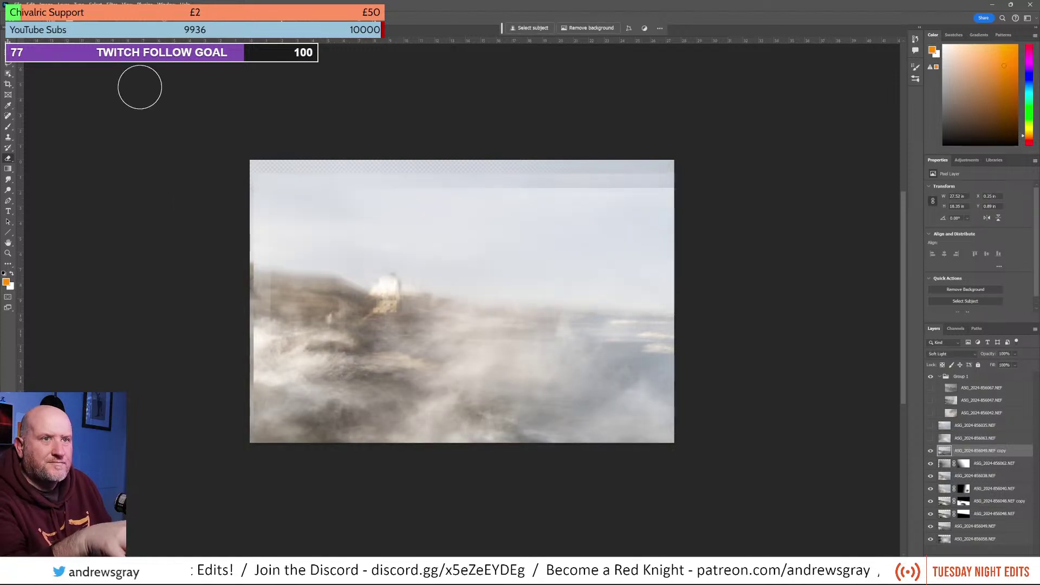
Step: Lower the Soft Light duplicate's opacity to 80% and compare the composite with and without it
left_click(1015, 353)
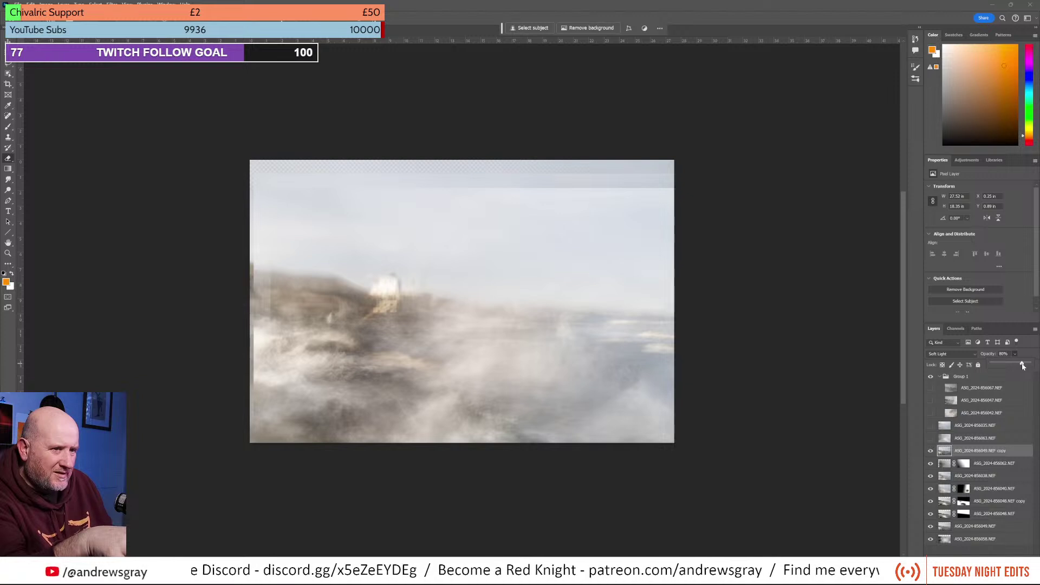
left_click(931, 451)
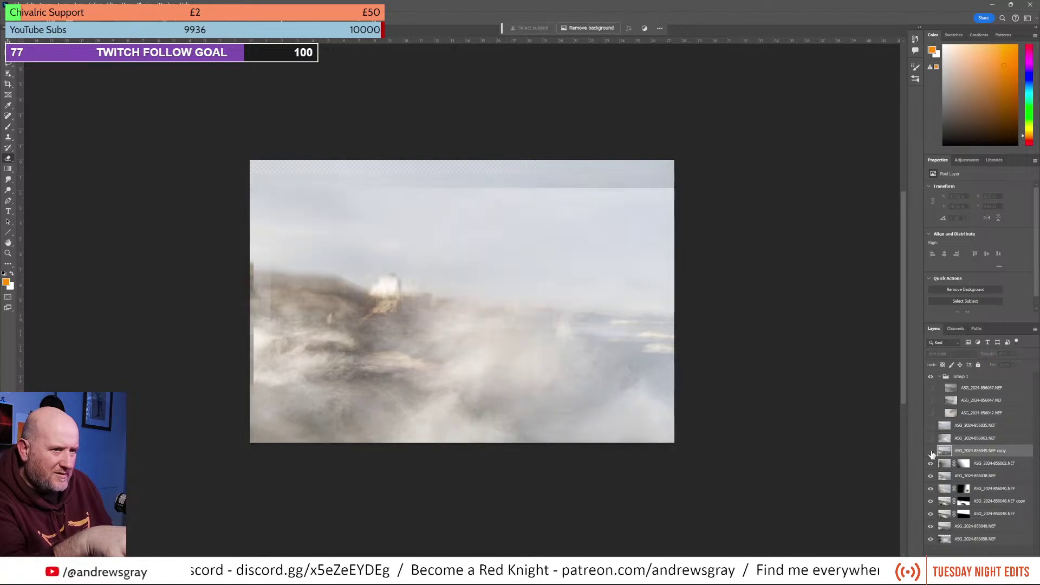
left_click(931, 451)
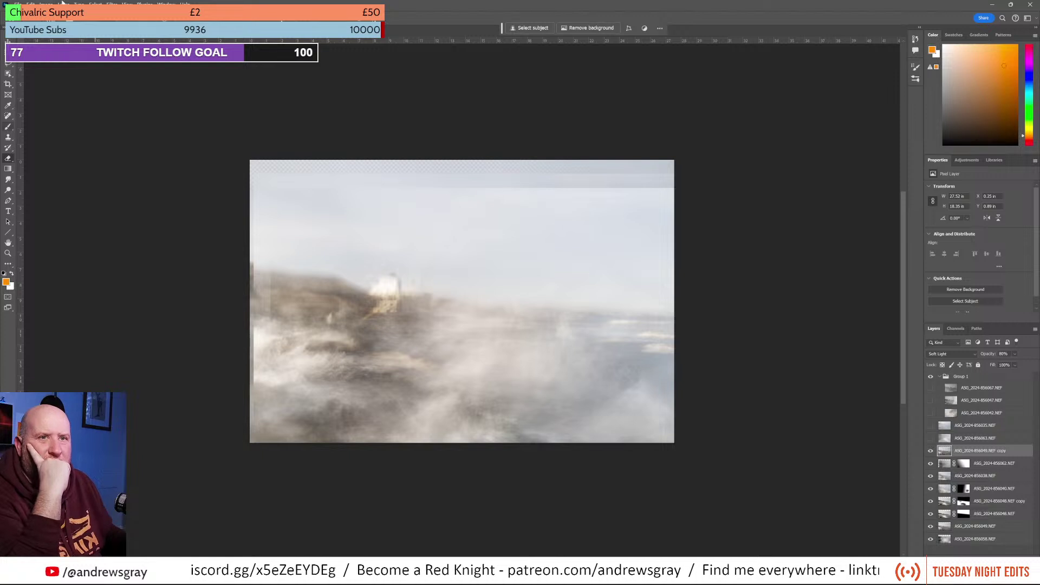
Step: Enlarge the Soft Light duplicate with a transform, extending it beyond the canvas's top and right edges
left_click(26, 4)
left_click(69, 181)
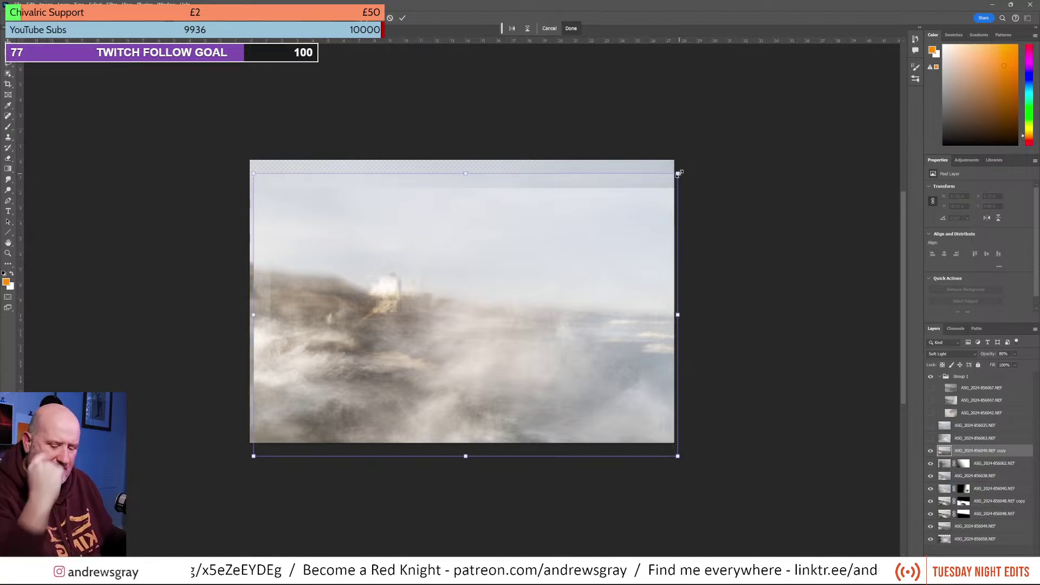
left_click_drag(680, 173, 845, 98)
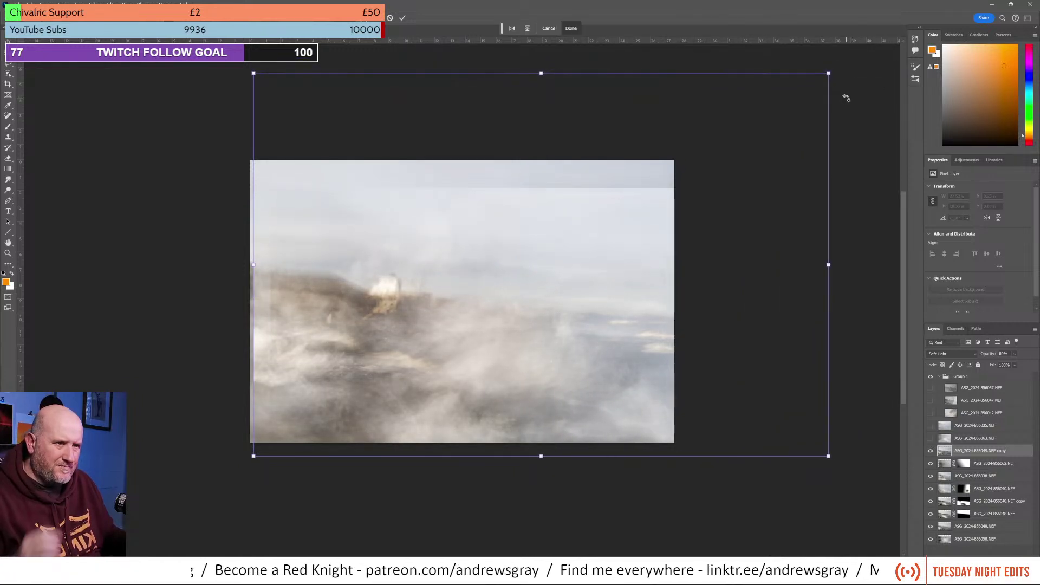
Step: Set the Soft Light copy layer's opacity to 100% and toggle the layer's visibility to compare its effect
left_click(932, 451)
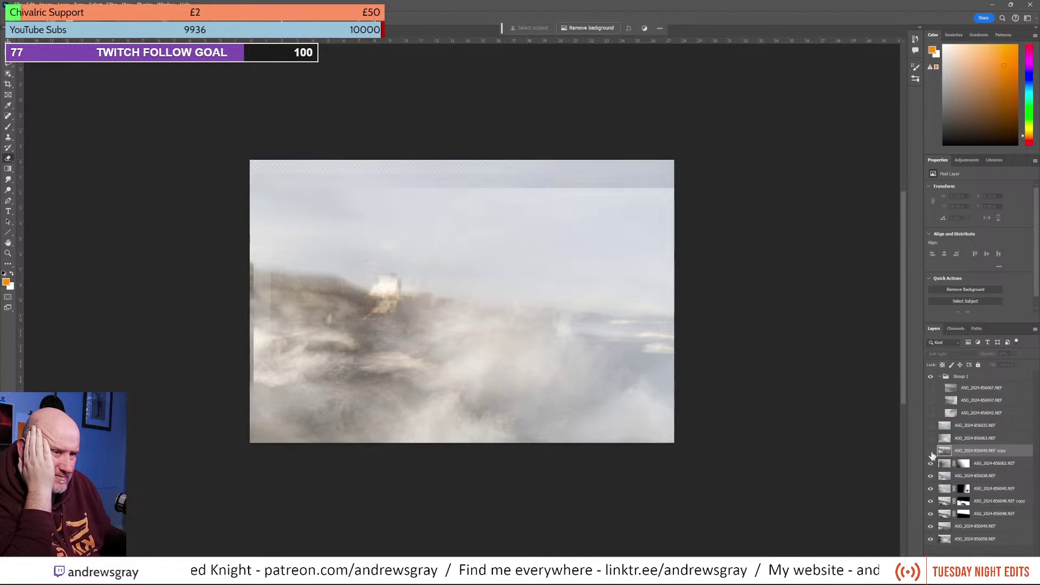
left_click(932, 452)
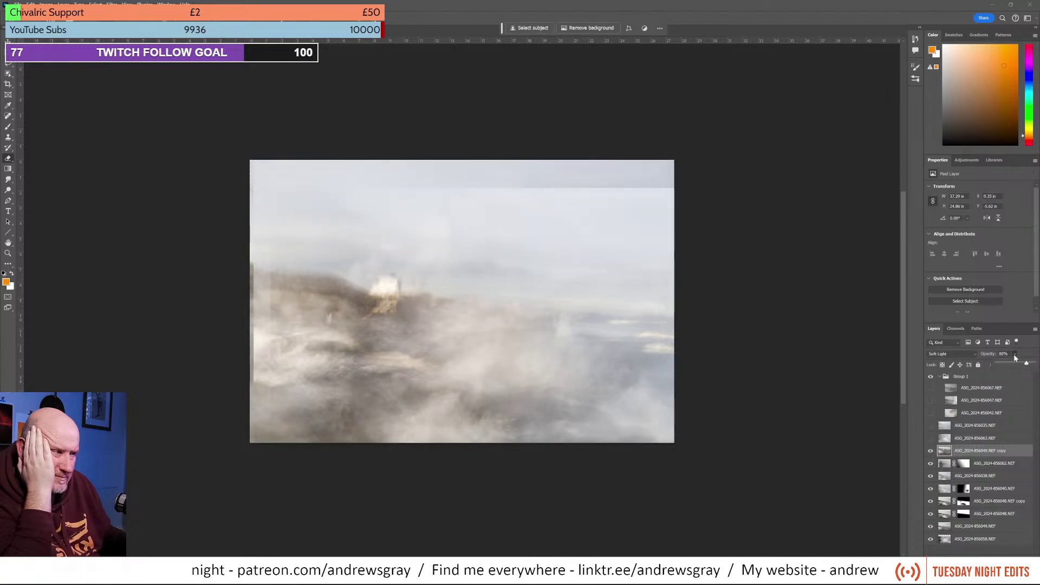
left_click_drag(1003, 366, 1034, 366)
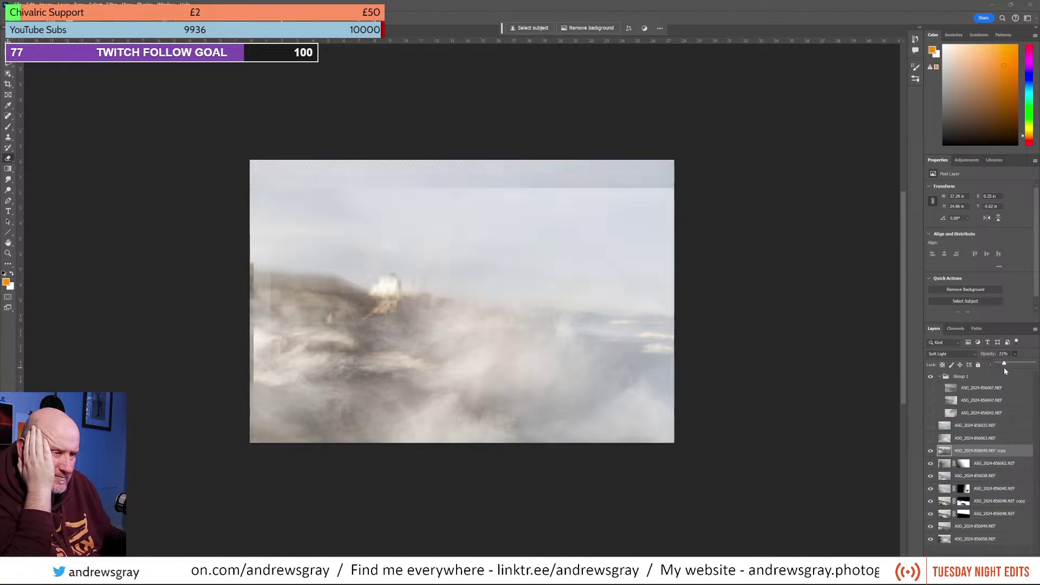
left_click(930, 452)
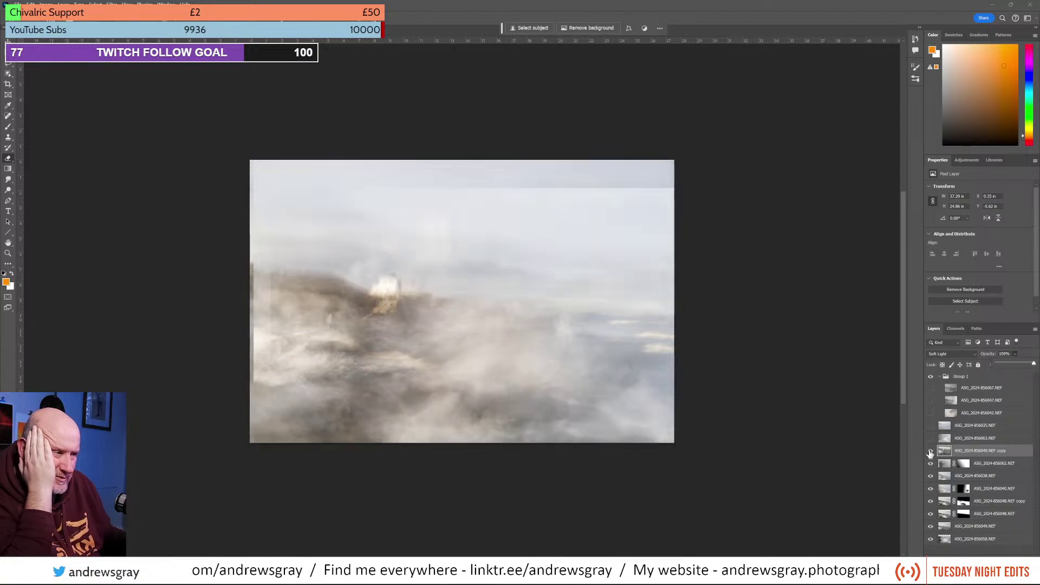
left_click(930, 452)
left_click(930, 452)
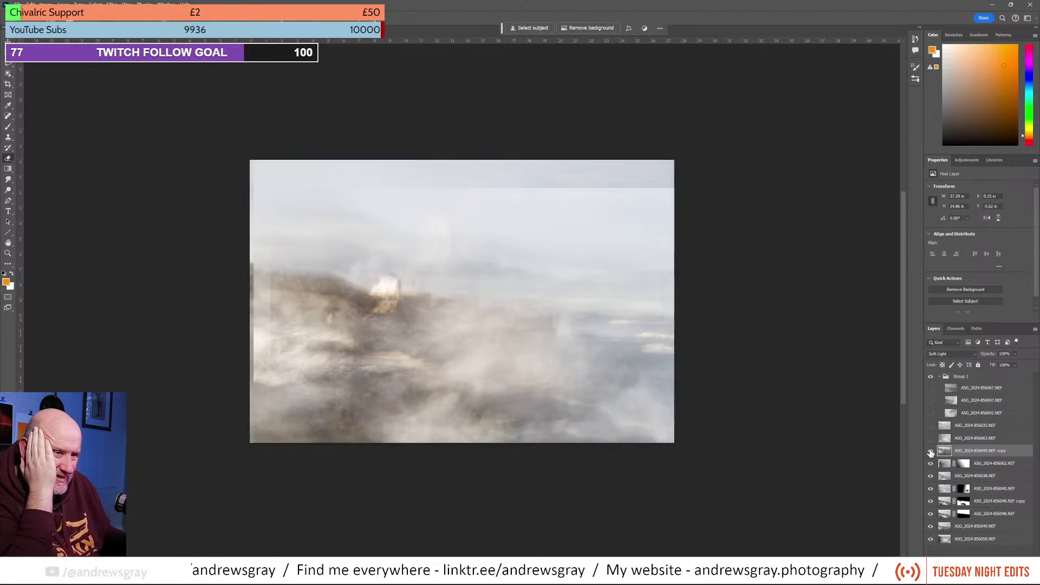
left_click(930, 452)
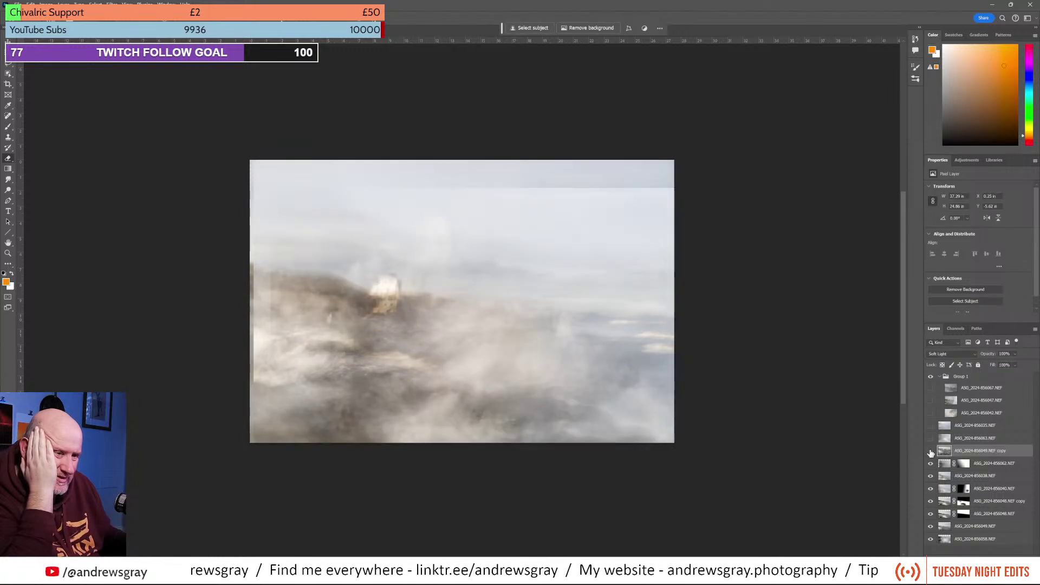
left_click(931, 452)
left_click(931, 452)
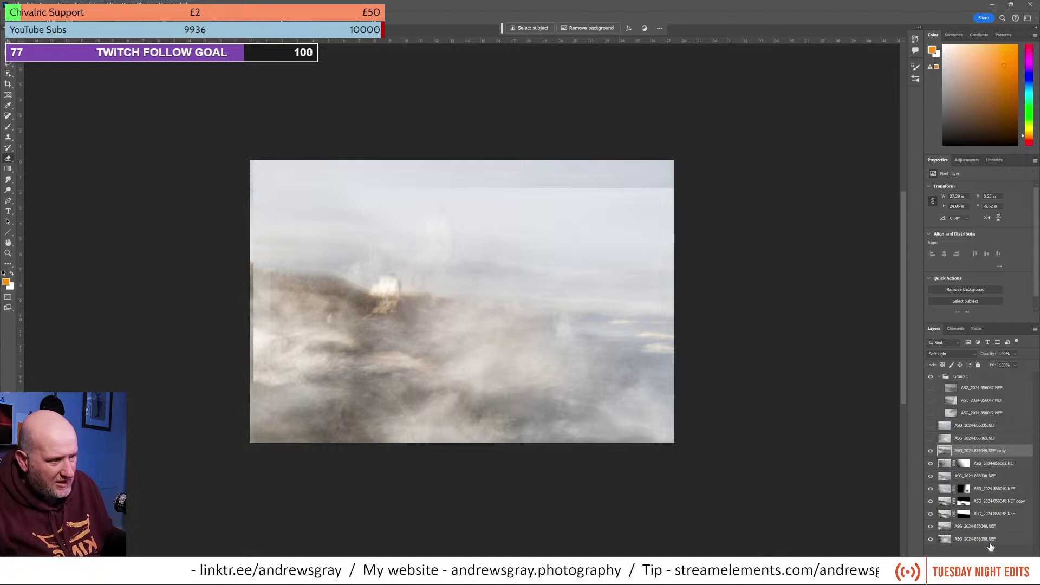
Step: Add a black mask to the Soft Light copy layer and brush white over the lower-left rocks to reveal it there
key("ctrl+alt+h")
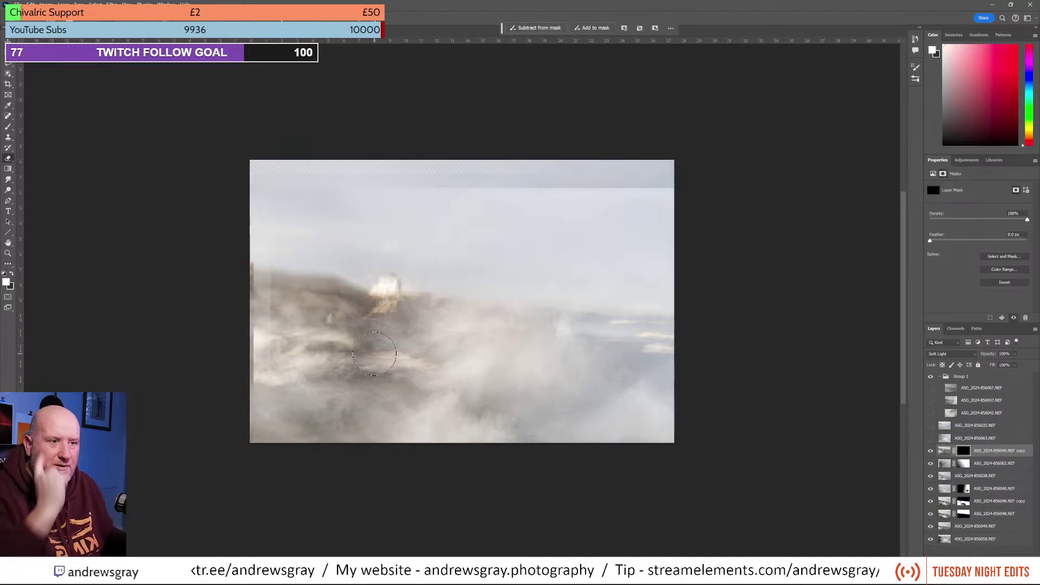
left_click(8, 126)
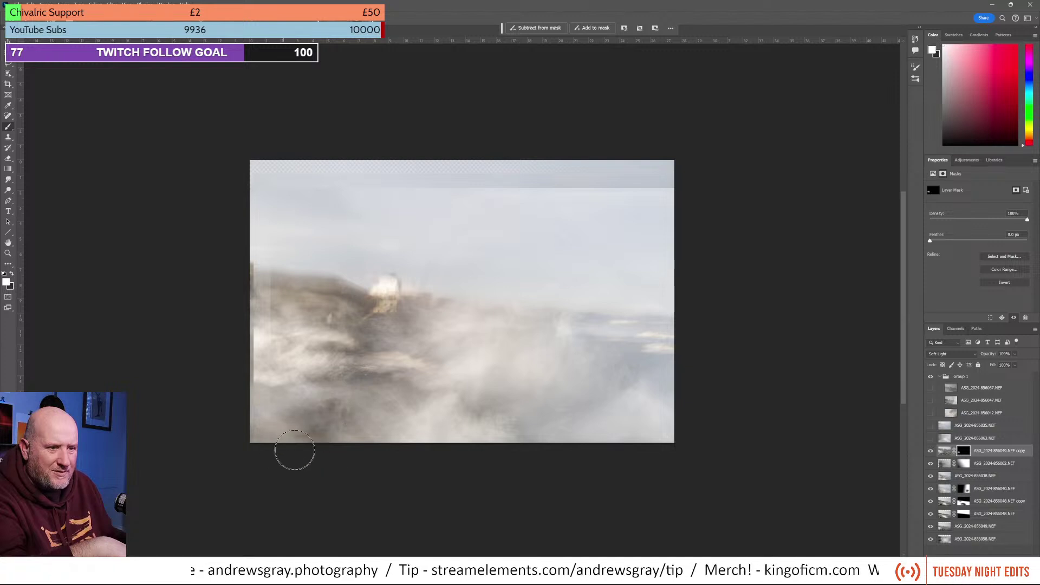
mouse_move(266, 404)
left_mouse_down()
mouse_move(325, 365)
mouse_move(366, 422)
mouse_move(457, 405)
left_mouse_up()
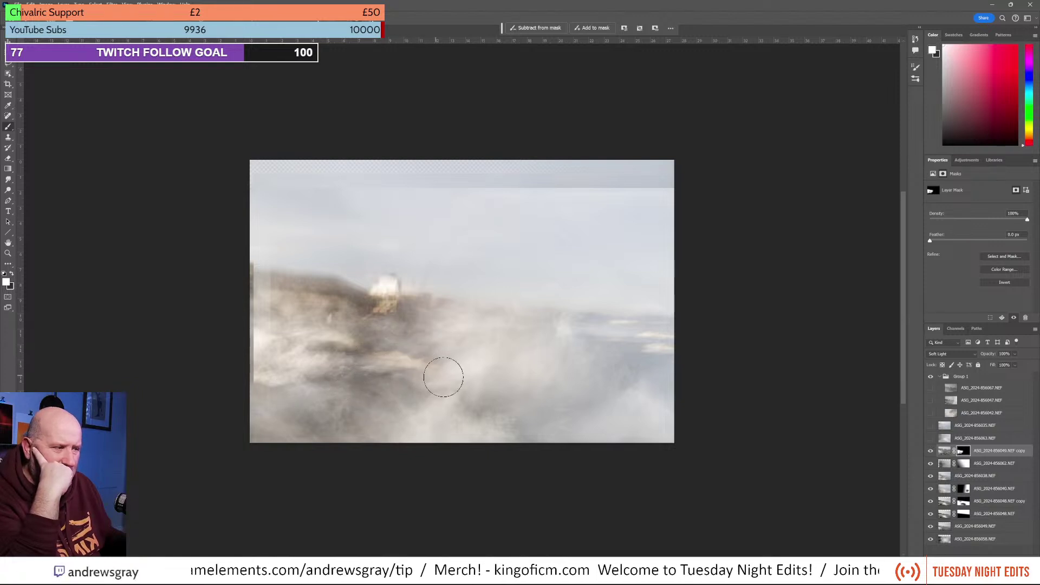
Step: Check the effect of two lower masked layers by toggling their visibility, and select the Lighten copy layer's mask with the Eraser active
left_click(931, 490)
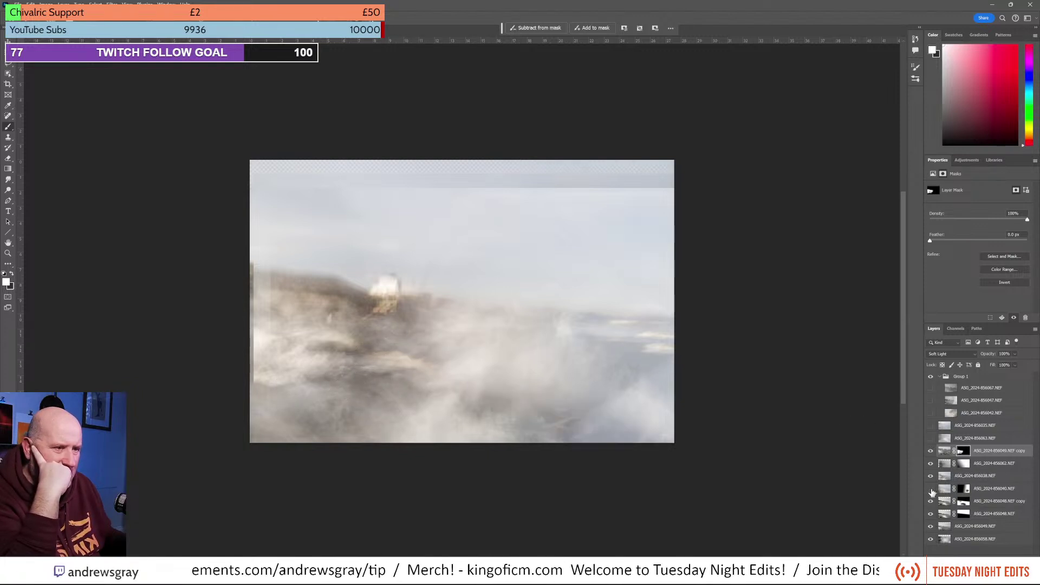
left_click(931, 490)
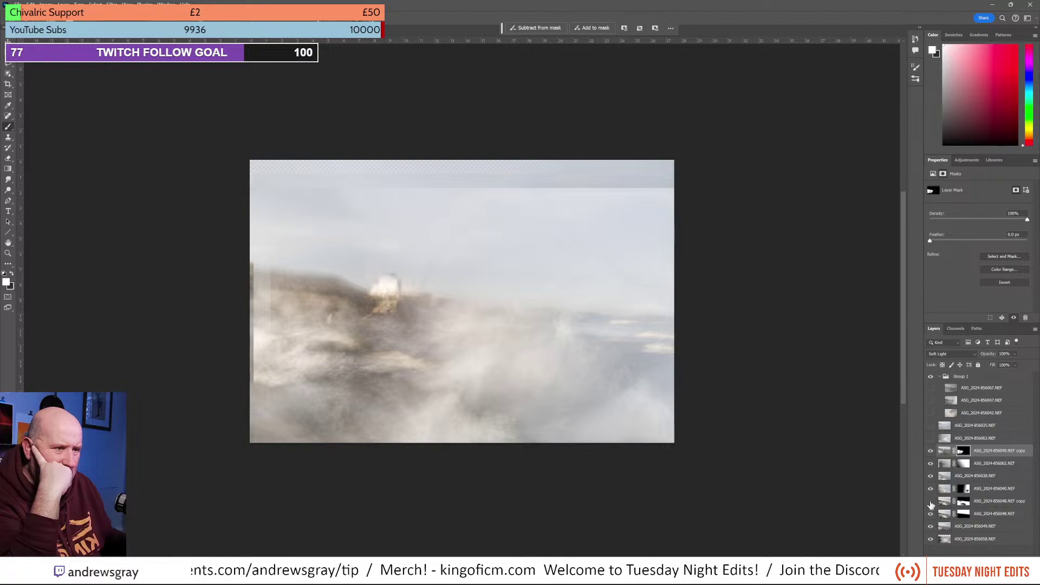
left_click(931, 504)
left_click(931, 504)
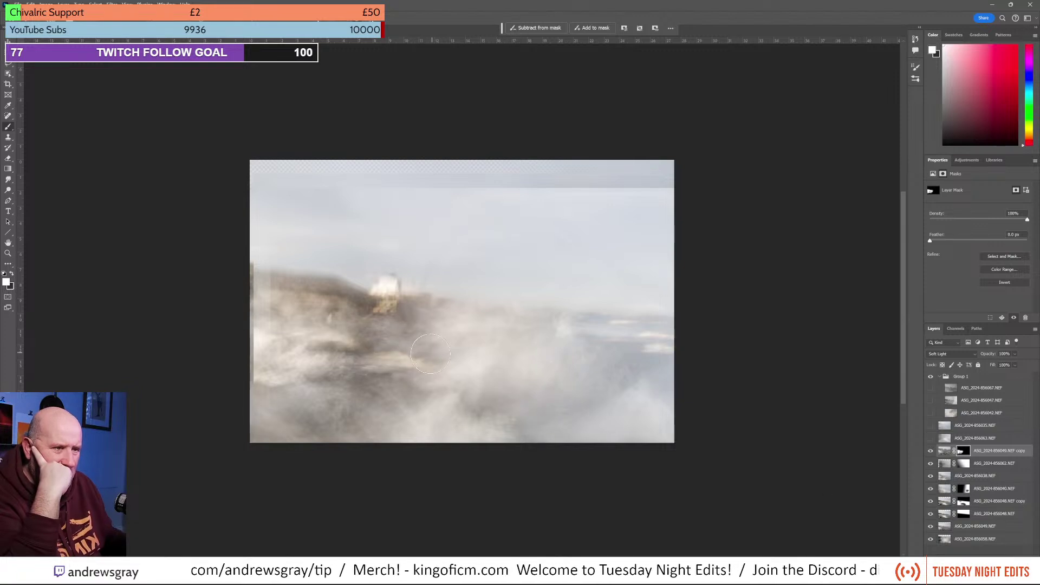
left_click(957, 500)
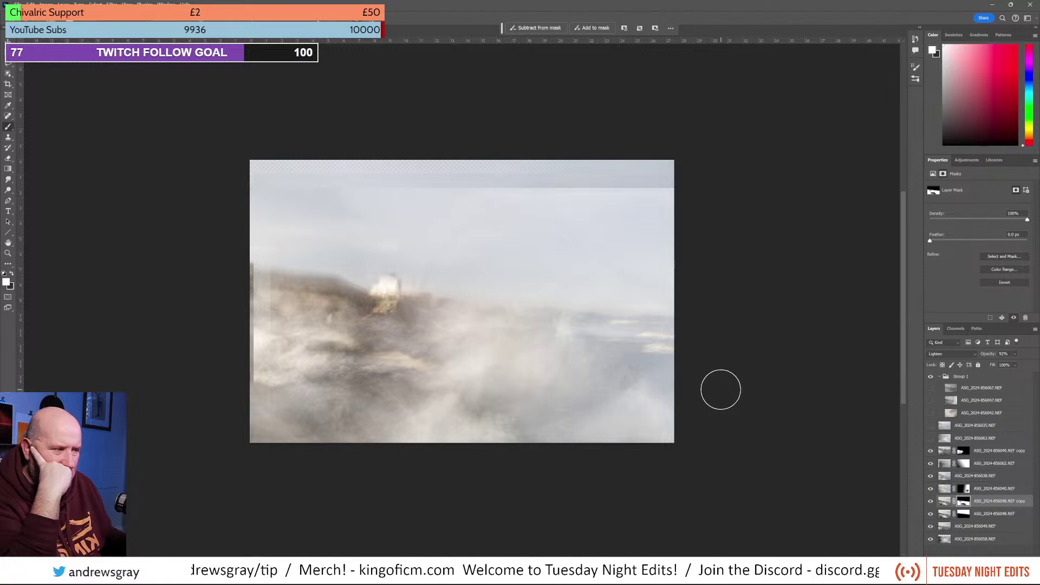
left_click(8, 159)
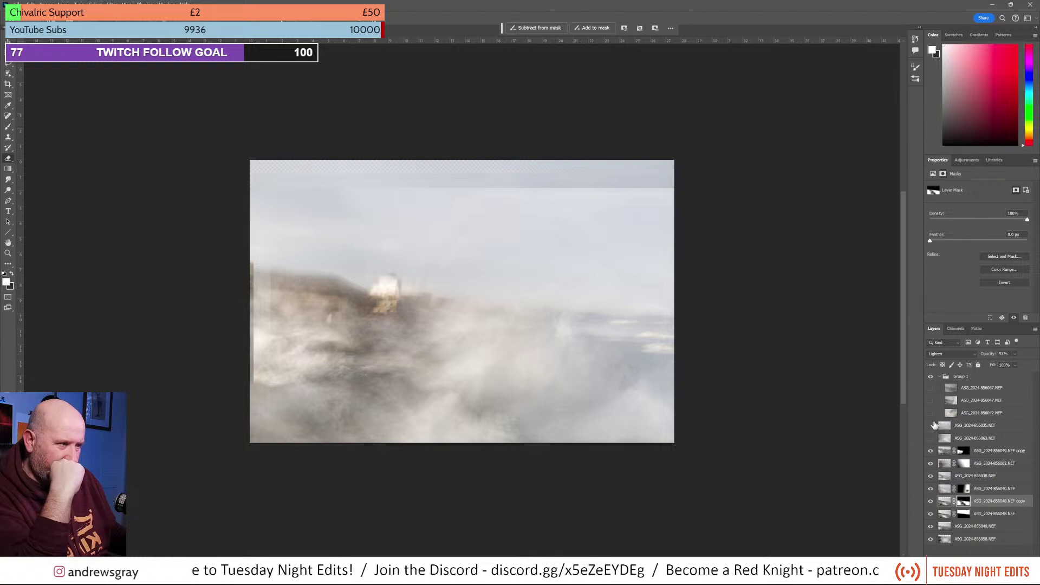
Step: Move the two hidden layers directly below Group 1 into the group, above its existing layers
left_click(973, 438)
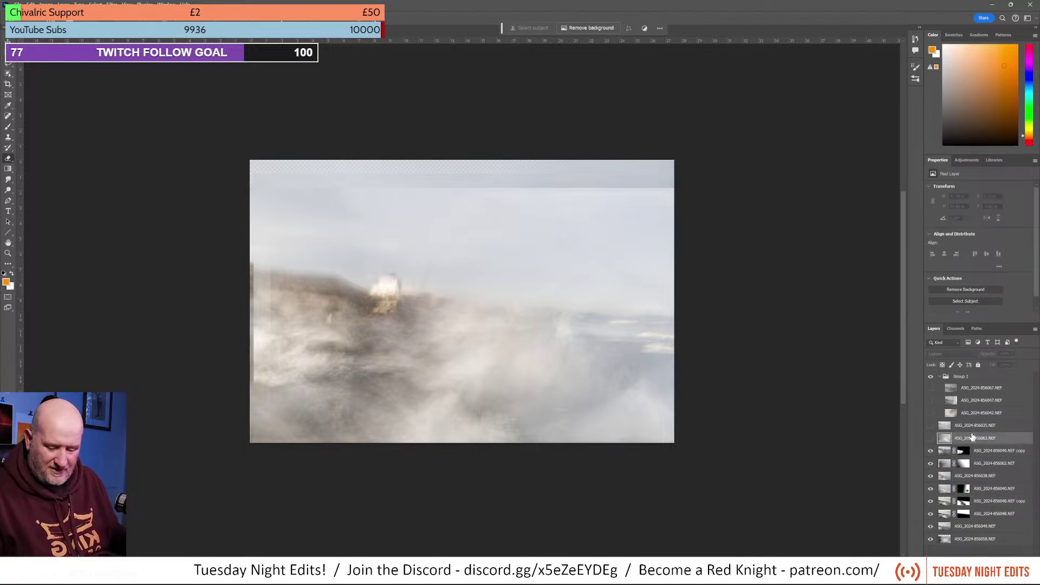
left_click(973, 426, "shift")
left_click_drag(974, 426, 976, 383)
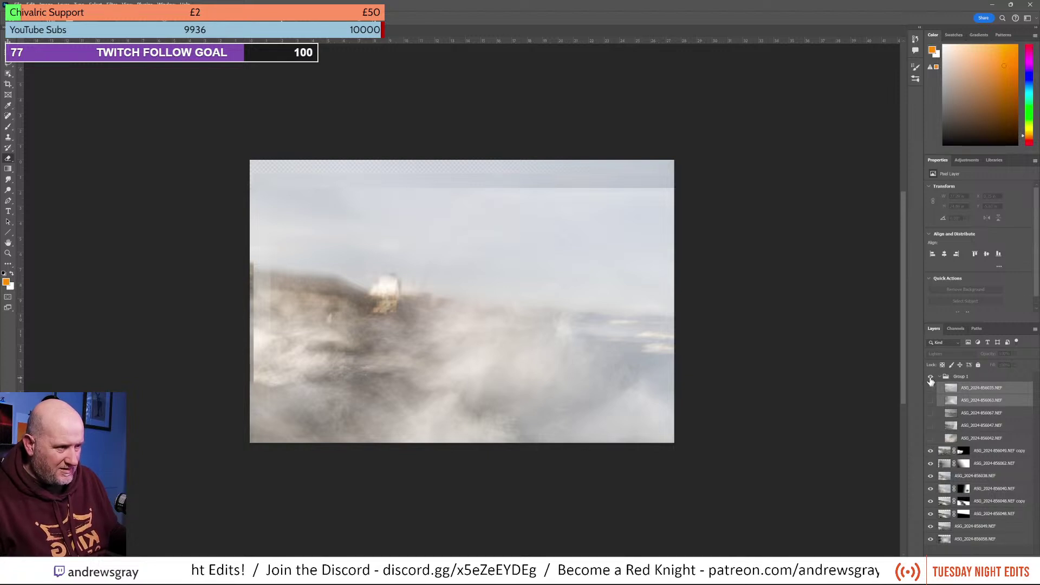
Step: Stamp the visible layers into a new merged layer above the Soft Light copy layer and move it above Group 1
left_click(990, 454)
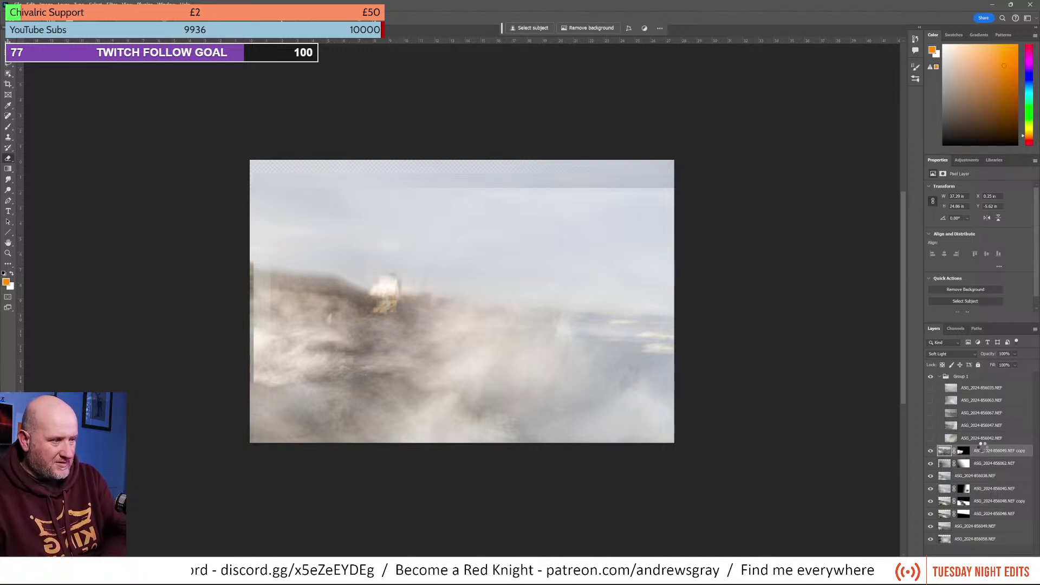
key("ctrl+shift+alt+e")
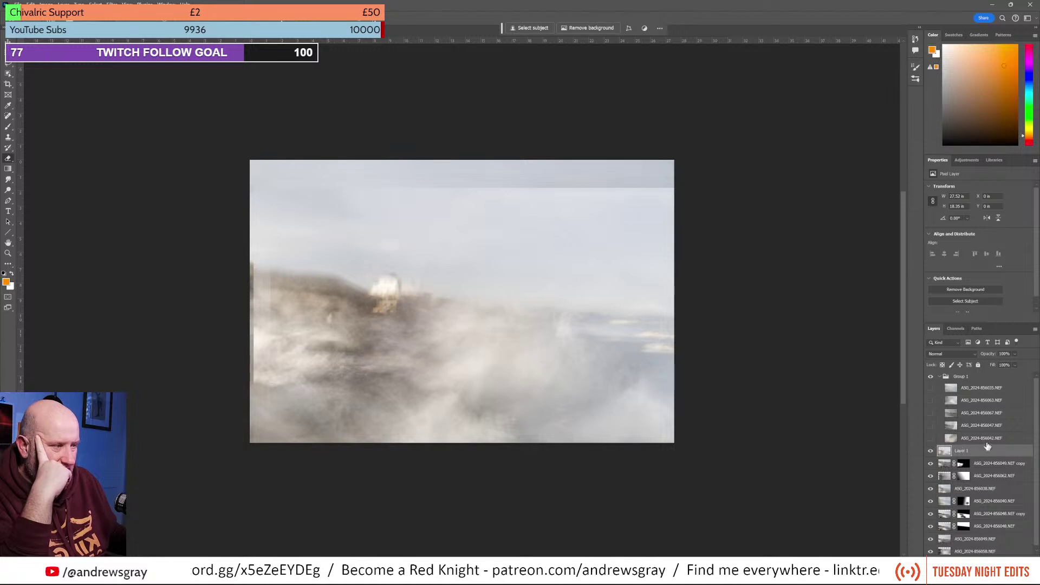
left_click_drag(986, 452, 977, 370)
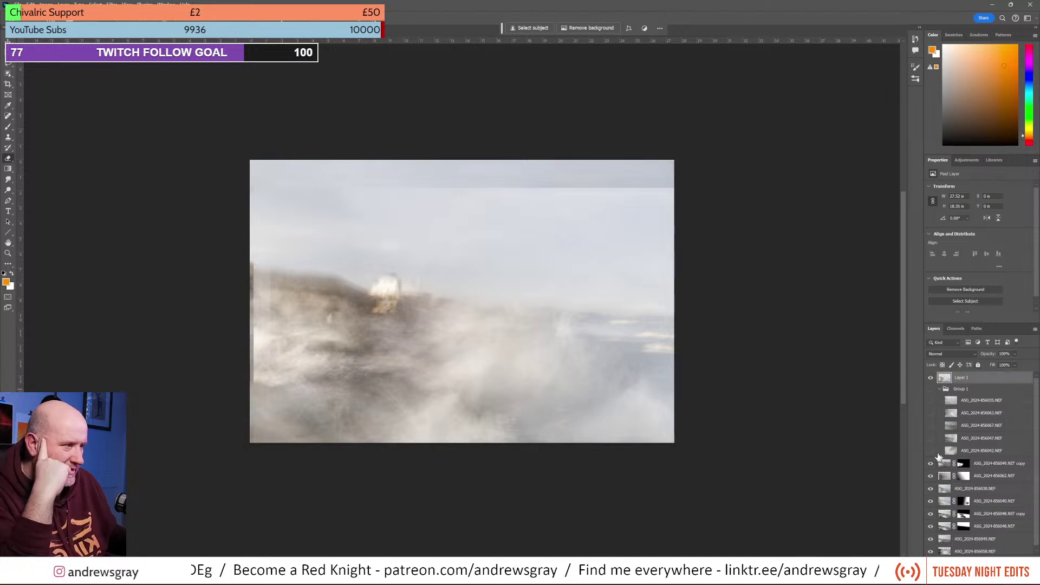
Step: Group all layers from the Soft Light copy layer down to the bottom layer into a second group
scroll(997, 463, "down", 1)
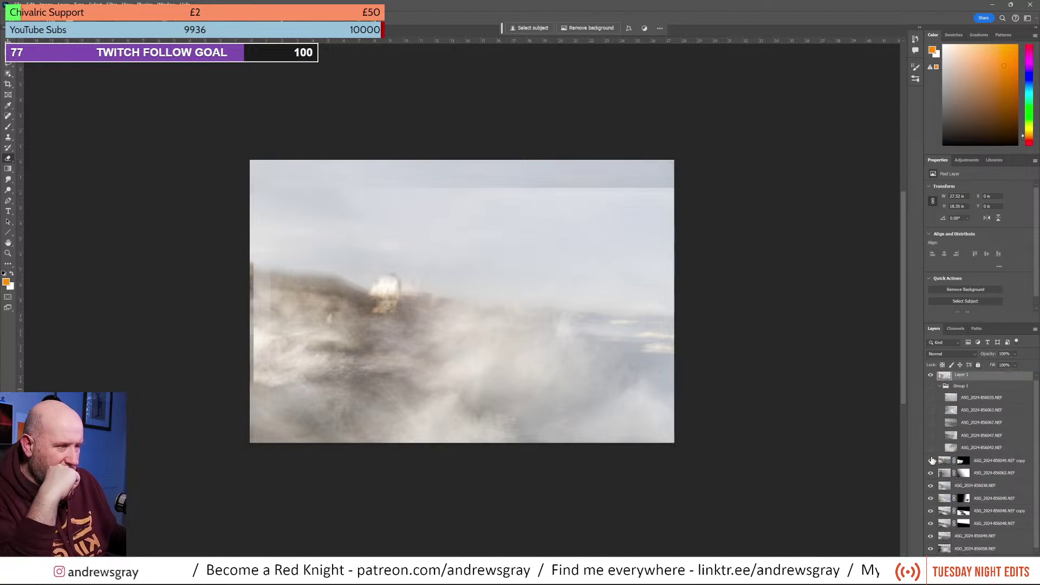
left_click(986, 465)
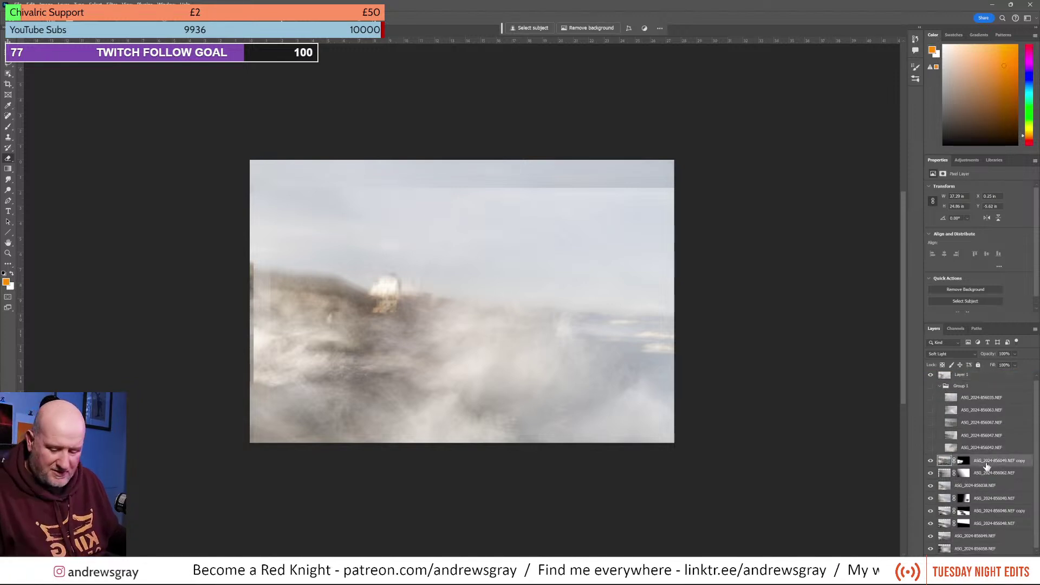
left_click(980, 549, "shift")
left_click_drag(980, 549, 1005, 565)
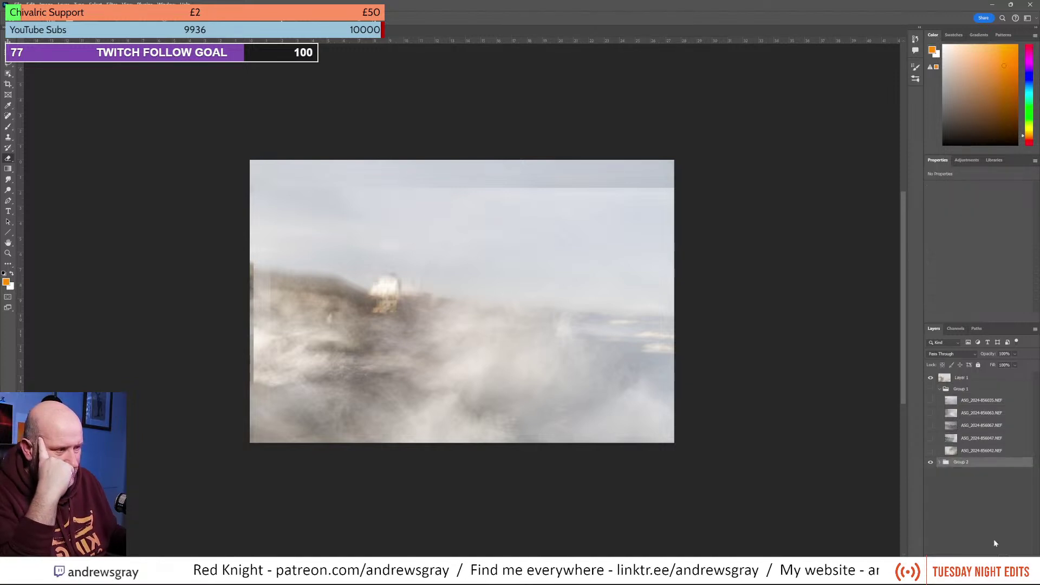
Step: Hide the merged layer and Group 2, and show Group 1 with all five of its layers
left_click(968, 491)
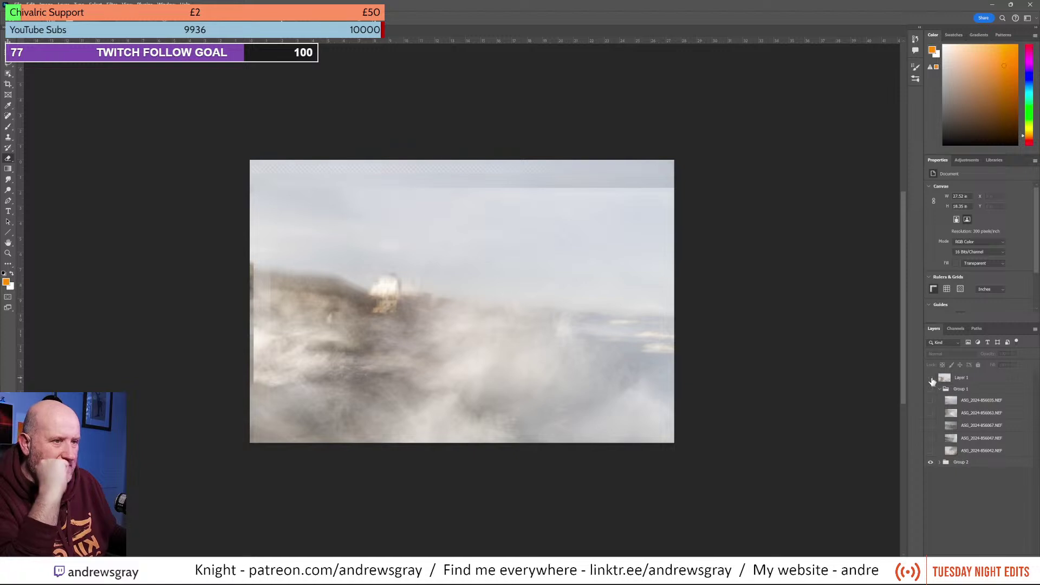
left_click(931, 463)
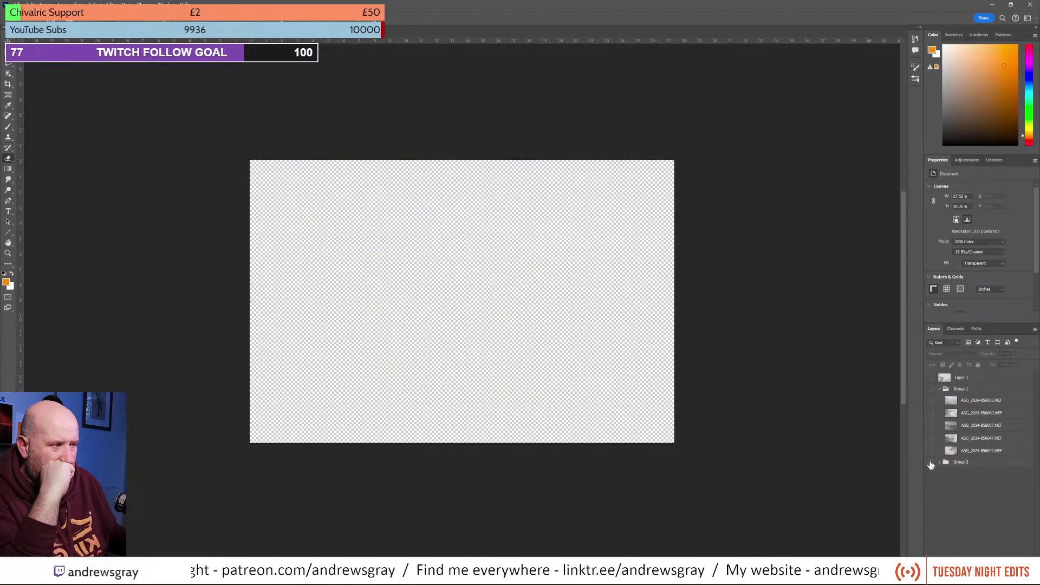
left_click(967, 391)
left_click(931, 390)
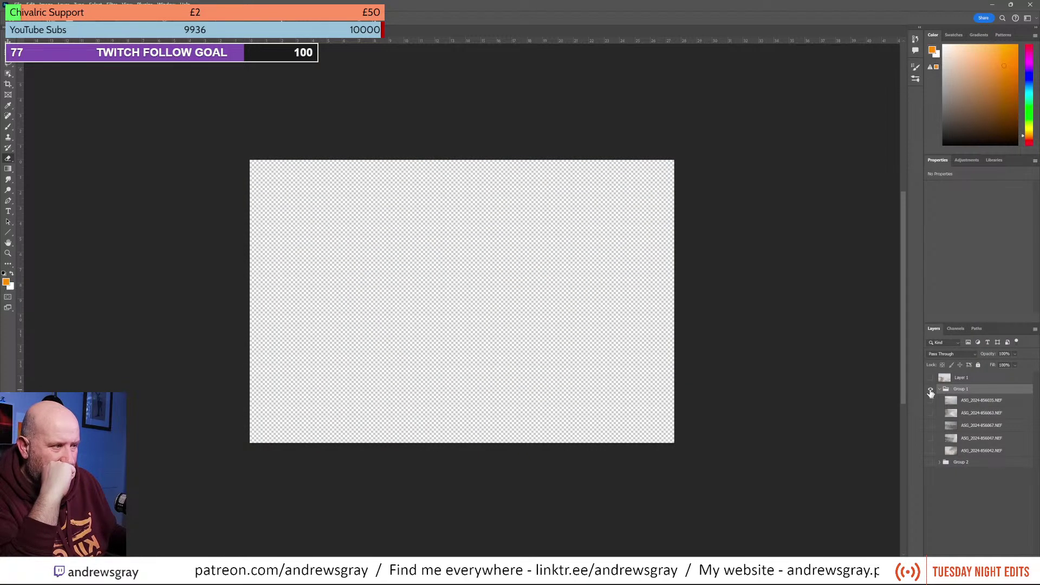
left_click_drag(932, 401, 932, 451)
Step: Set the blend mode of all five layers in Group 1 to Soft Light
left_click(982, 402)
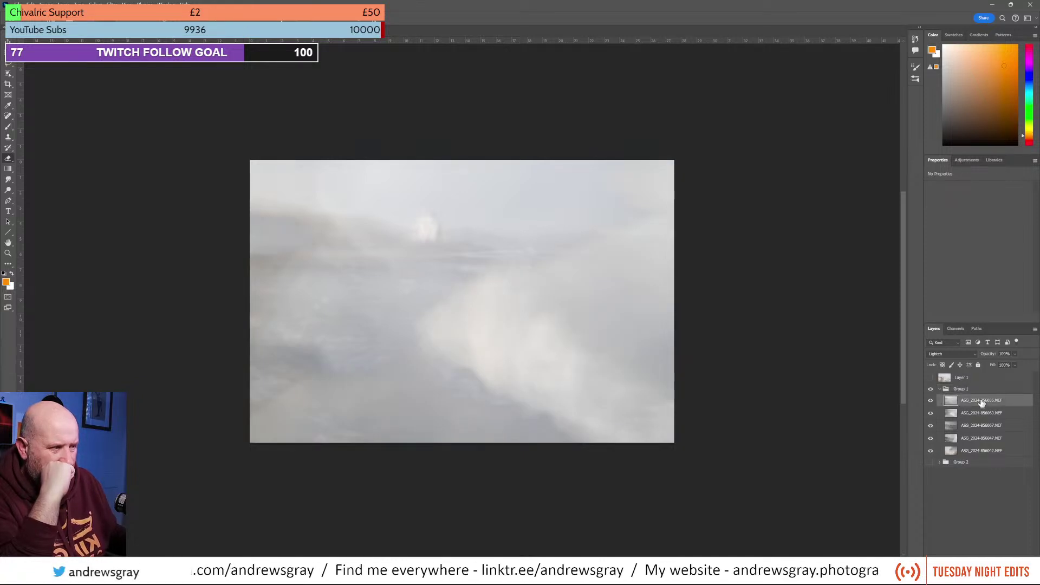
left_click(982, 452, "shift")
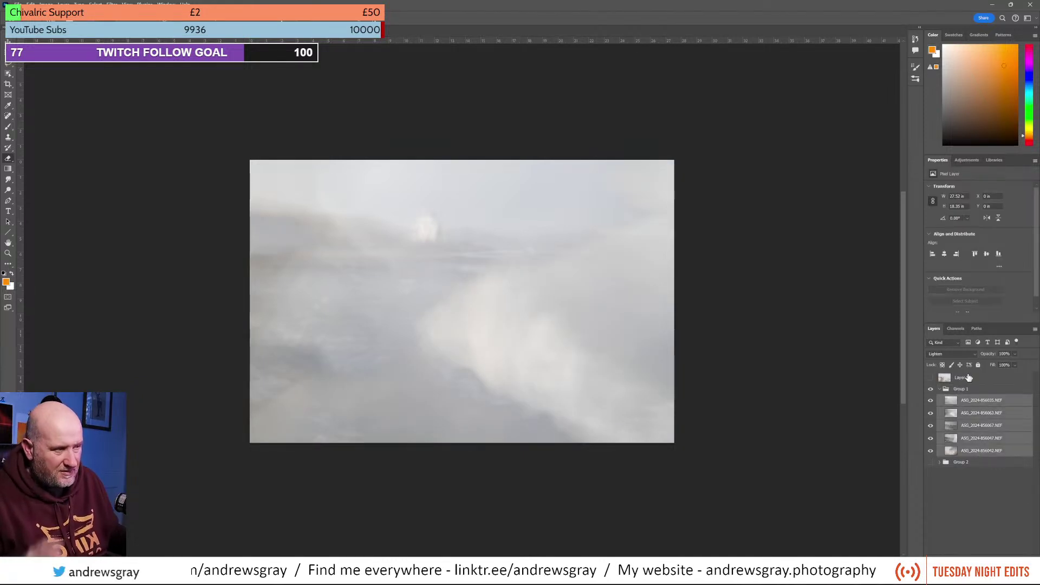
left_click(962, 356)
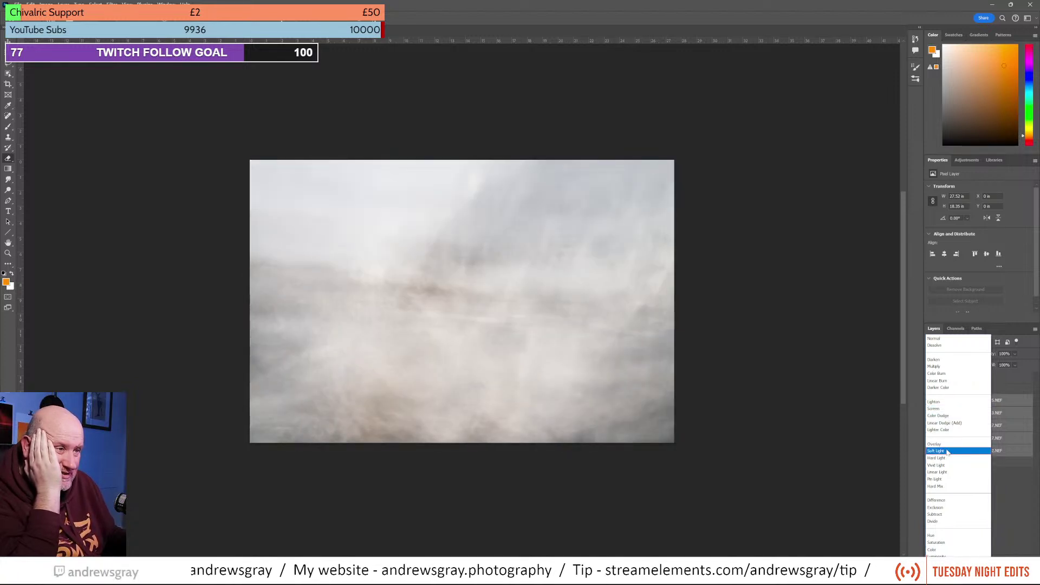
left_click(948, 452)
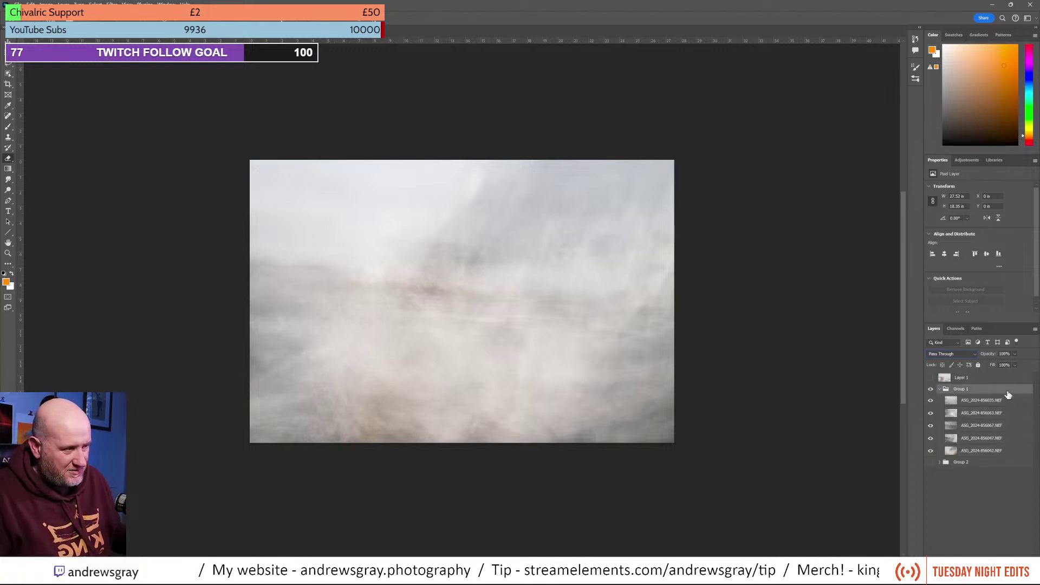
Step: Stamp the visible Group 1 blend into a new merged layer directly above the group
left_click(972, 512)
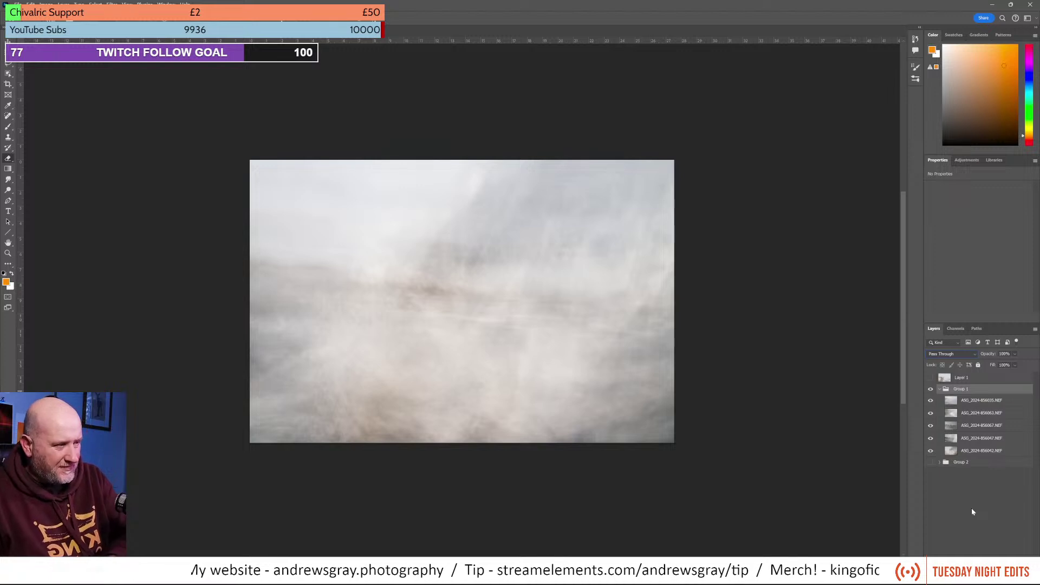
left_click(988, 512)
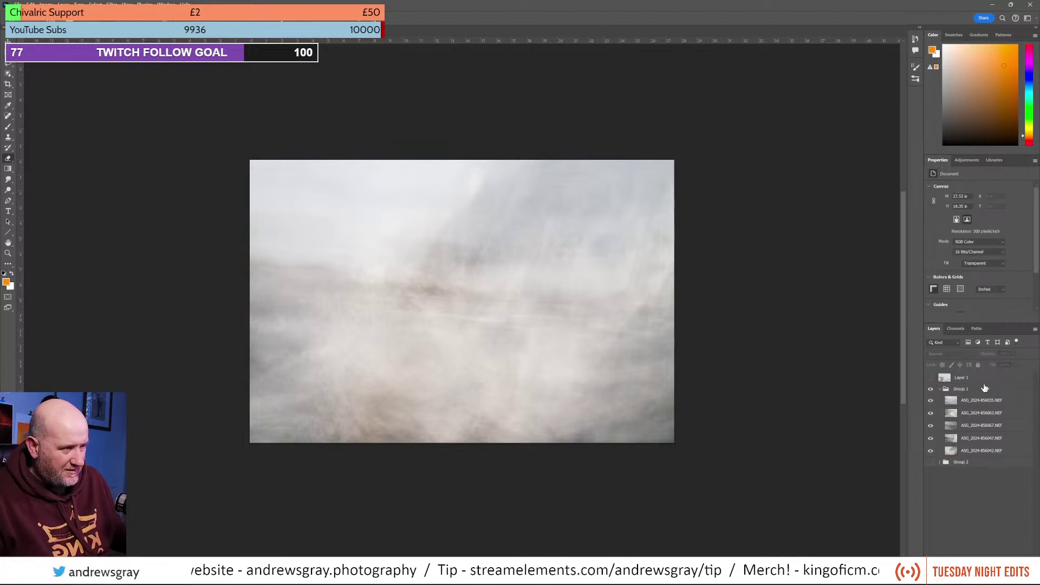
left_click(985, 388)
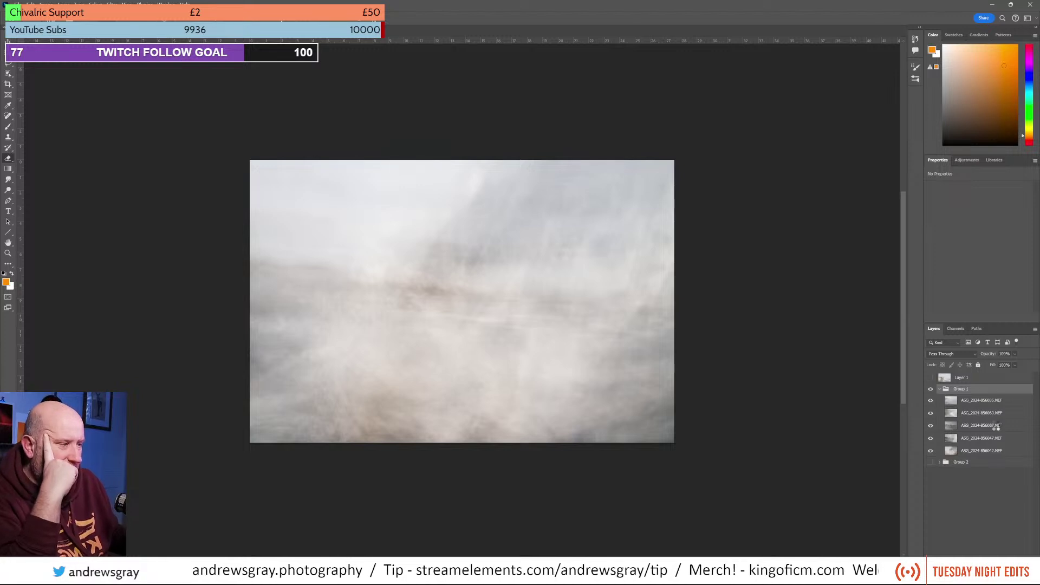
key("ctrl+shift+alt+e")
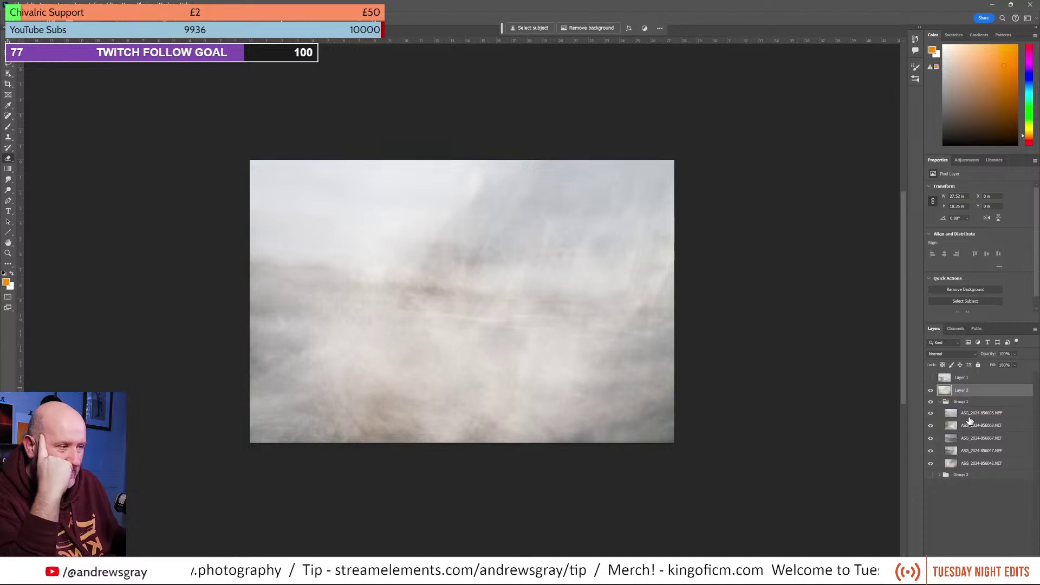
Step: Set the new merged layer's blend mode to Multiply and move it above the other merged layer
left_click(954, 355)
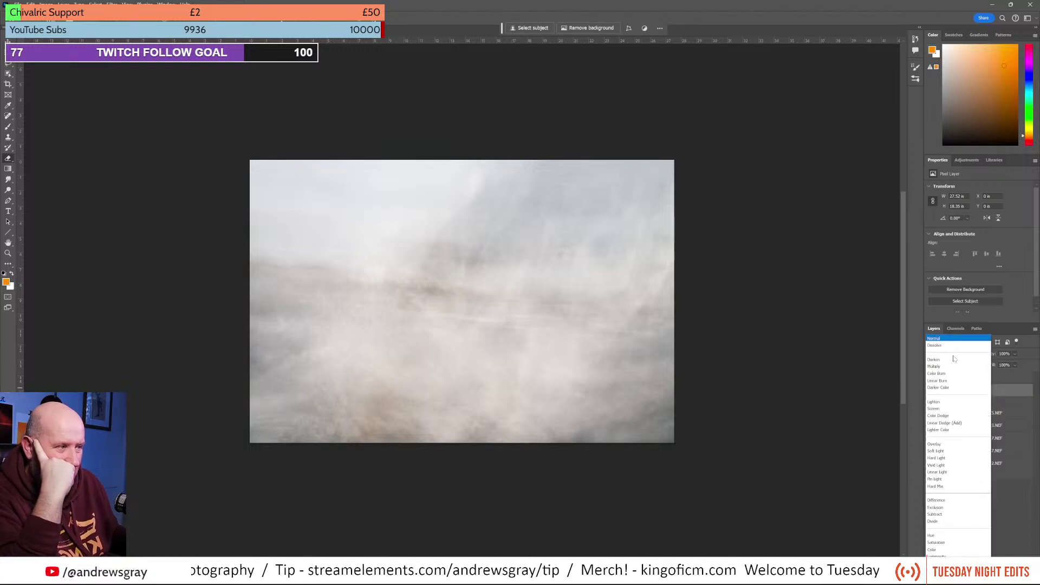
left_click(953, 368)
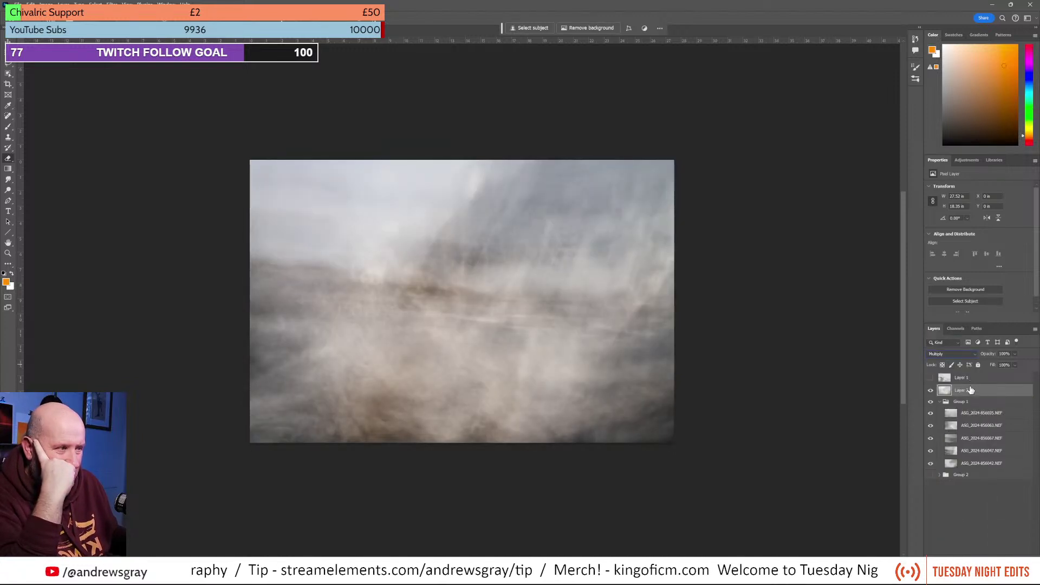
key("ctrl+]")
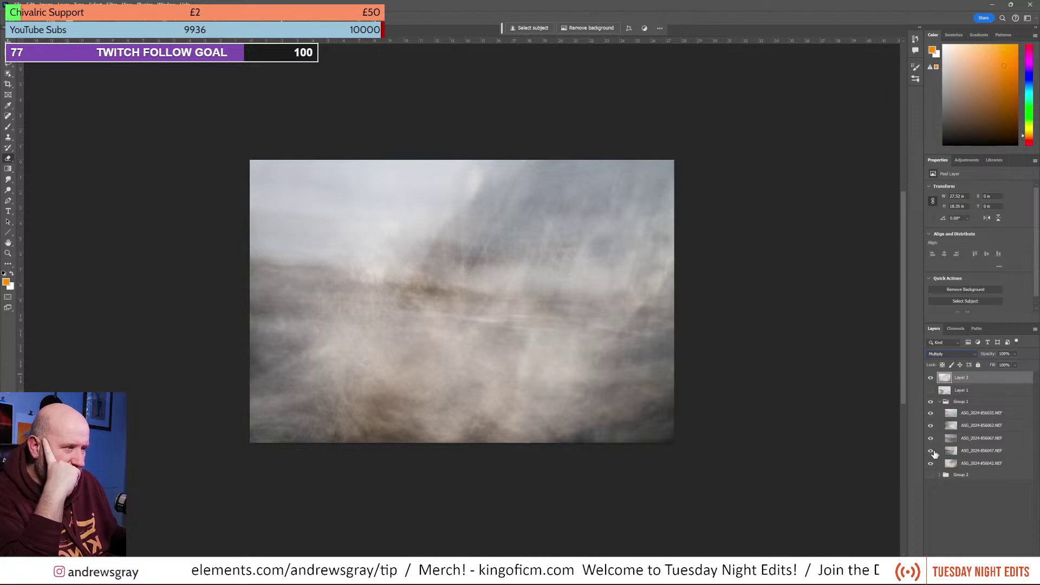
Step: Hide the Multiply merged layer and all five photo layers in Group 1, working down from the top photo
left_click(931, 414)
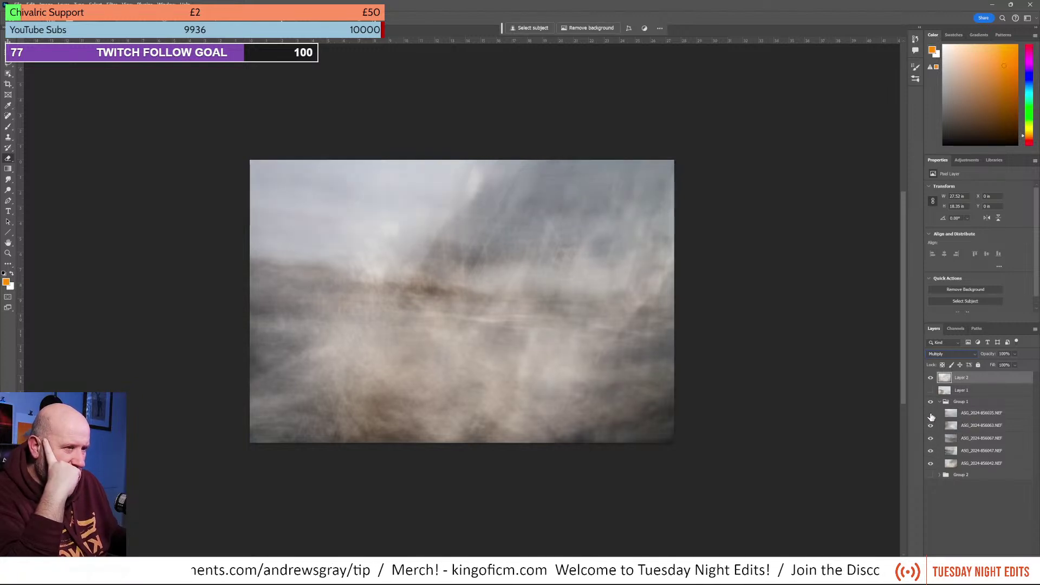
left_click(931, 414)
left_click(931, 377)
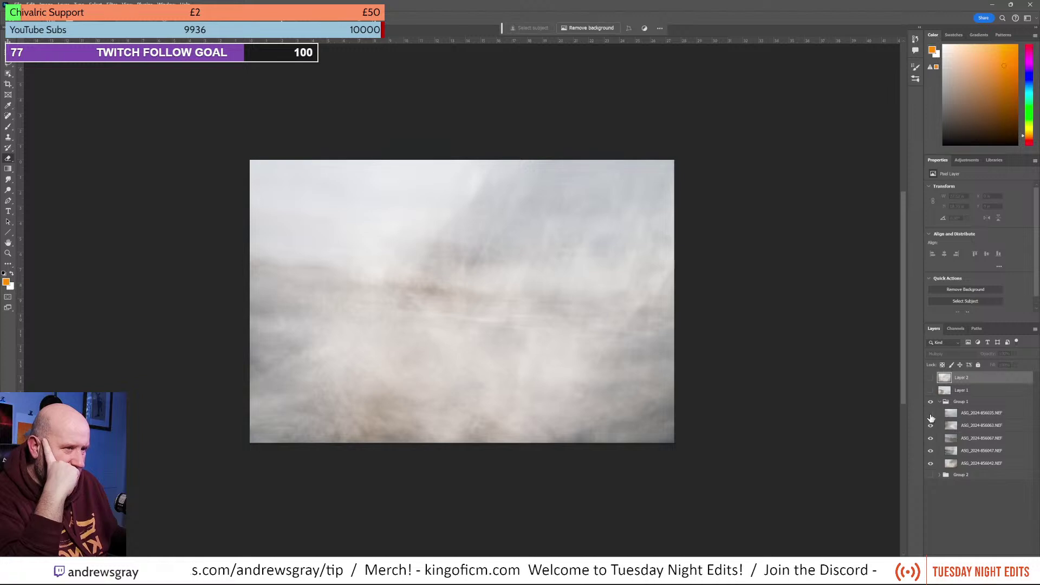
left_click(932, 425)
left_click(932, 427)
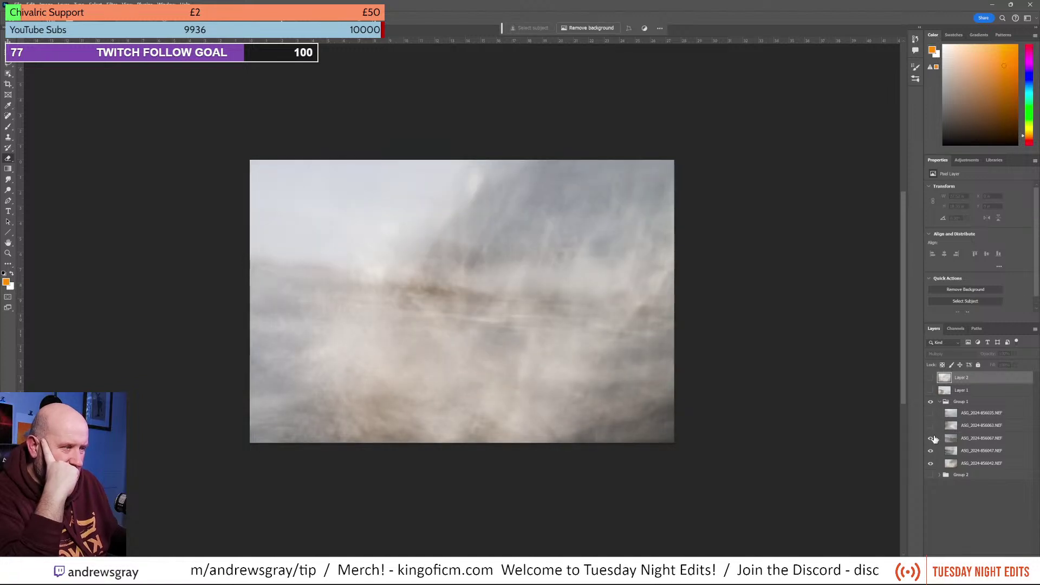
left_click(931, 438)
left_click(931, 450)
left_click(931, 463)
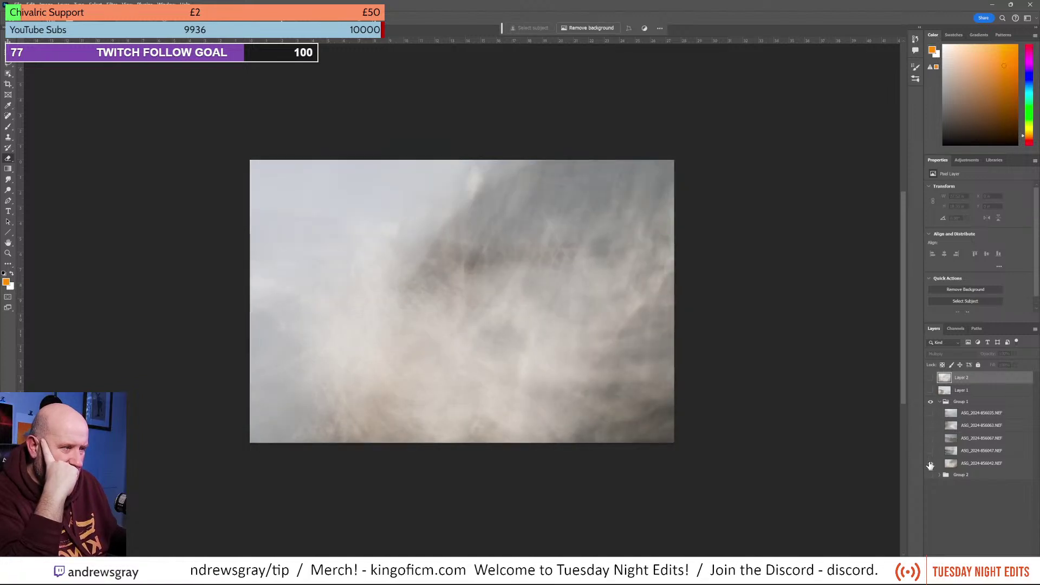
left_click(932, 464)
left_click(931, 465)
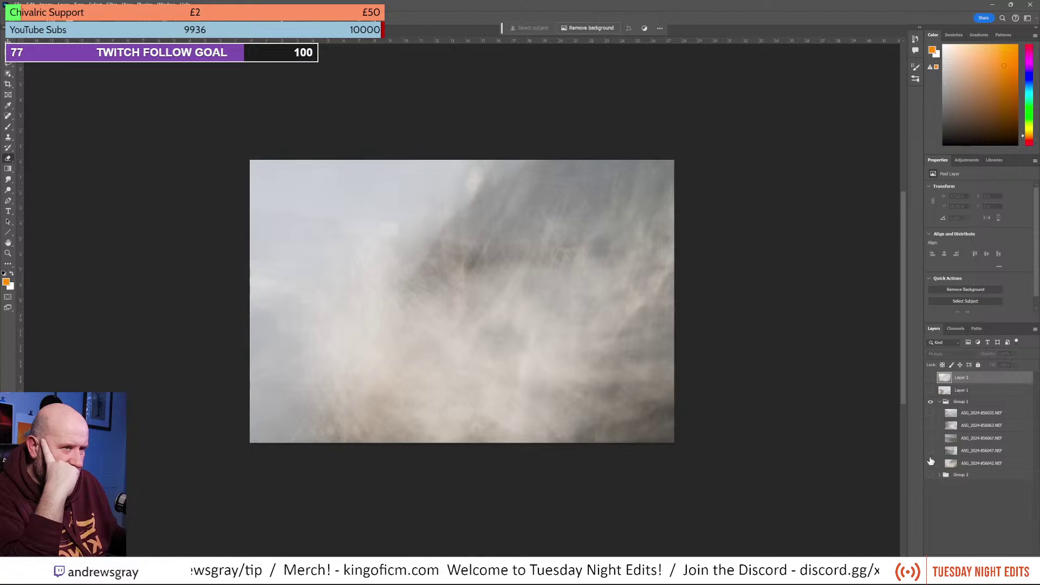
left_click(931, 462)
Step: Show the upper four photo layers in Group 1 and compare the blend with and without the bottom photo, leaving it hidden
left_click(931, 450)
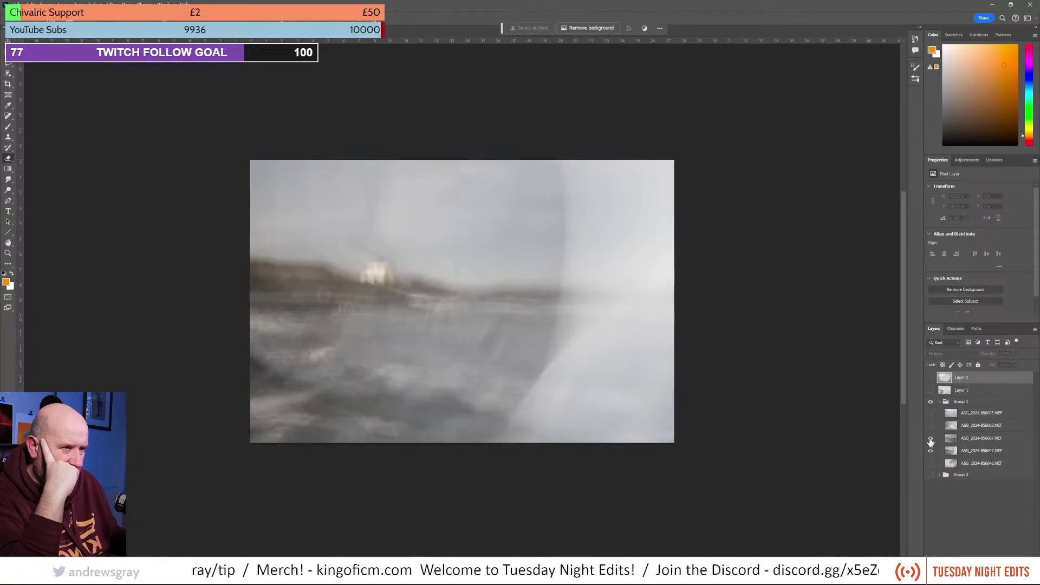
left_click(931, 438)
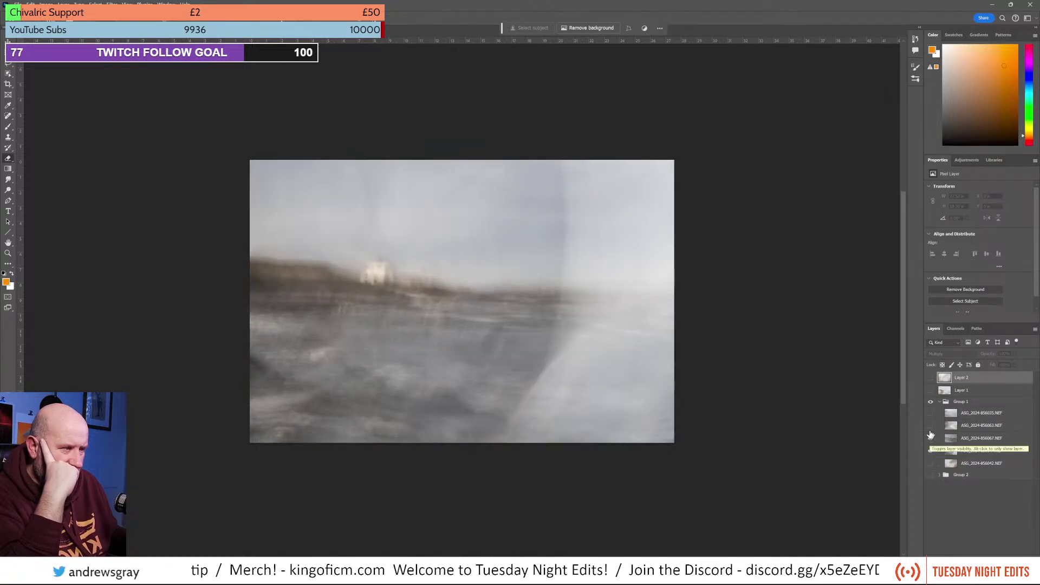
left_click(931, 425)
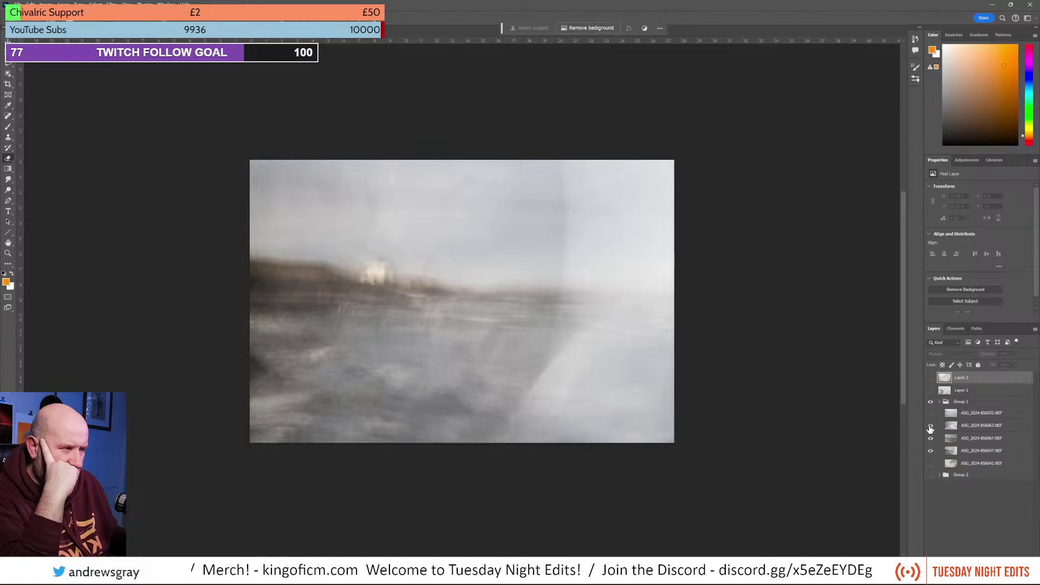
left_click(931, 413)
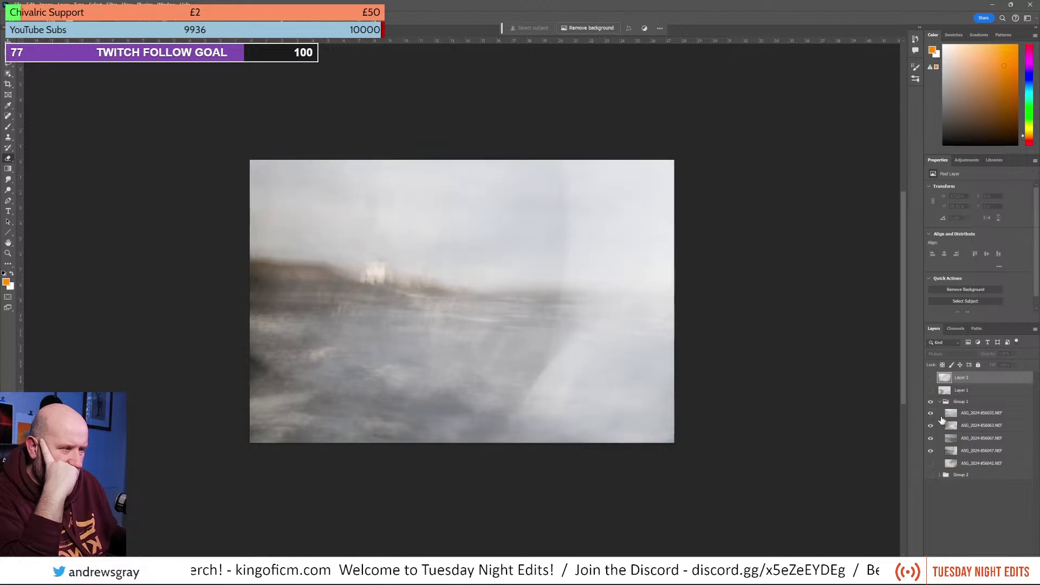
left_click(931, 463)
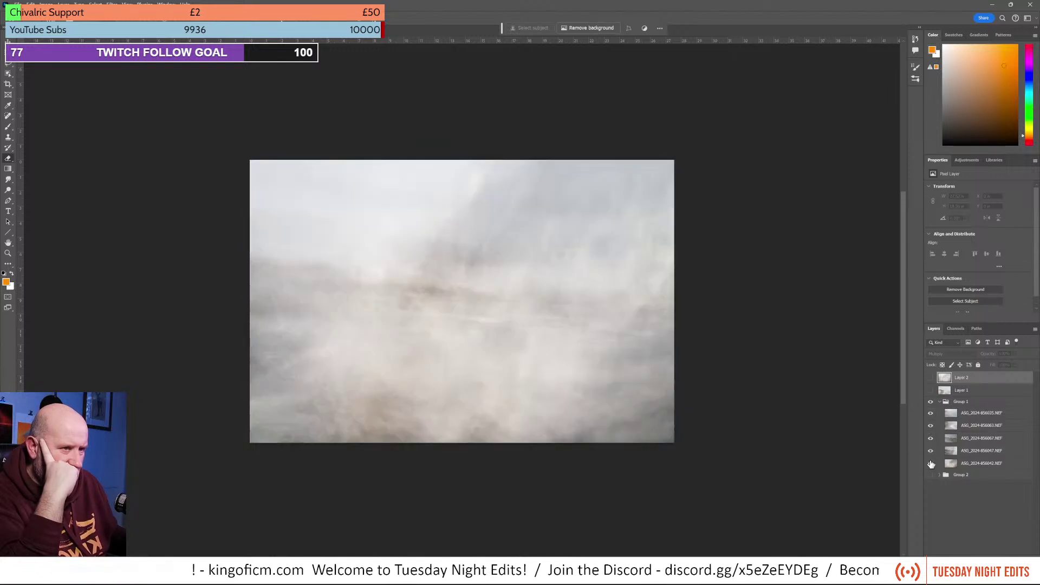
left_click(931, 464)
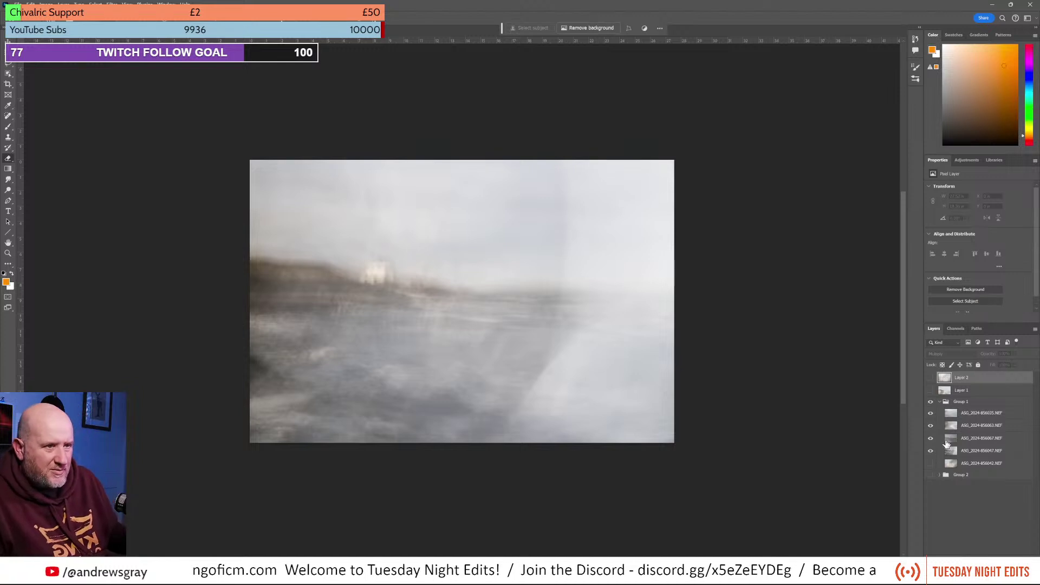
Step: Compare the fourth photo layer in Group 1 with the three above it by toggling their visibility, restoring all four
left_click(973, 451)
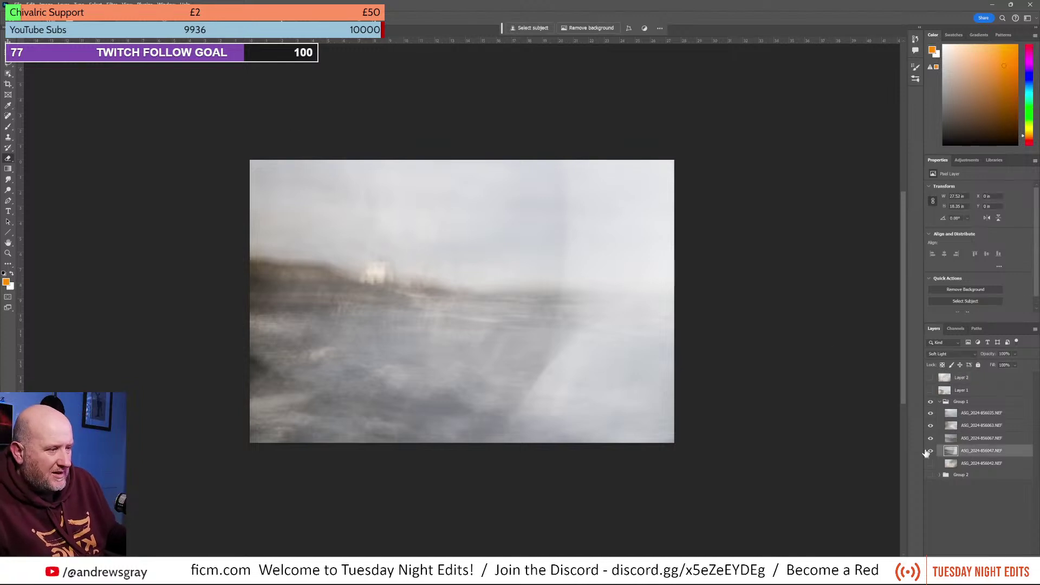
left_click(932, 439)
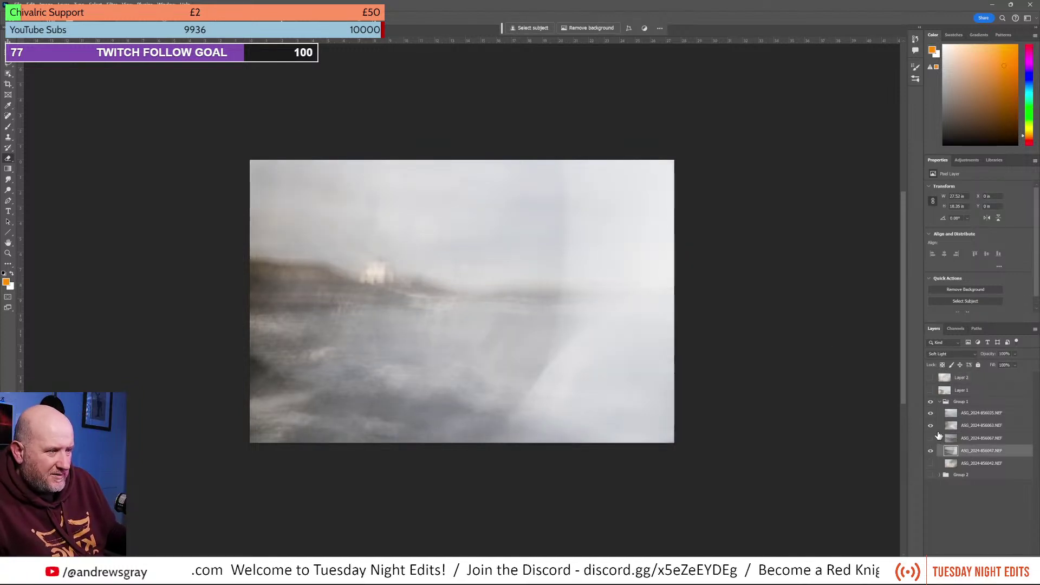
left_click(931, 425)
left_click(931, 413)
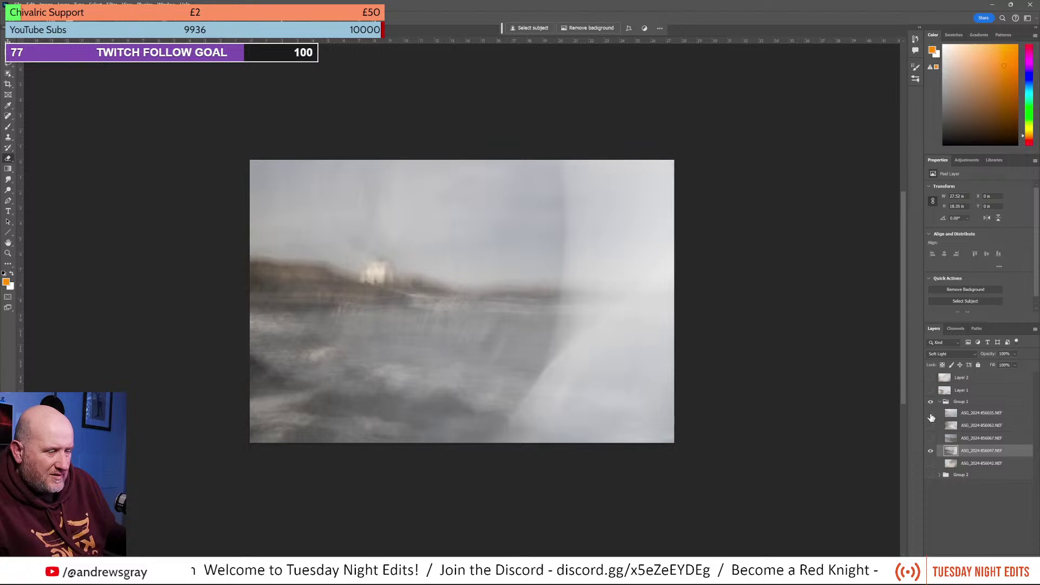
left_click(931, 451)
left_click(931, 439)
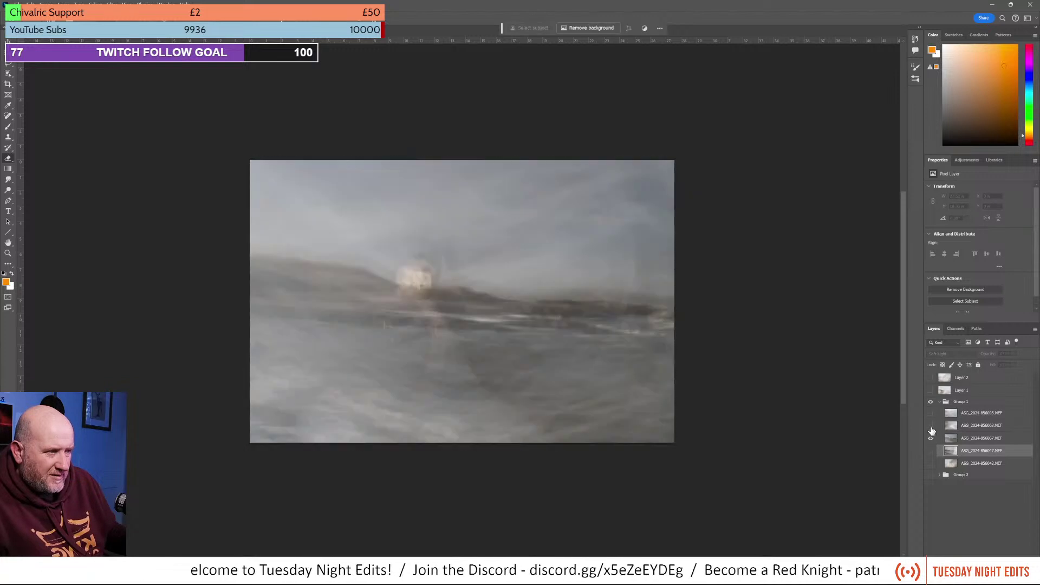
left_click(931, 425)
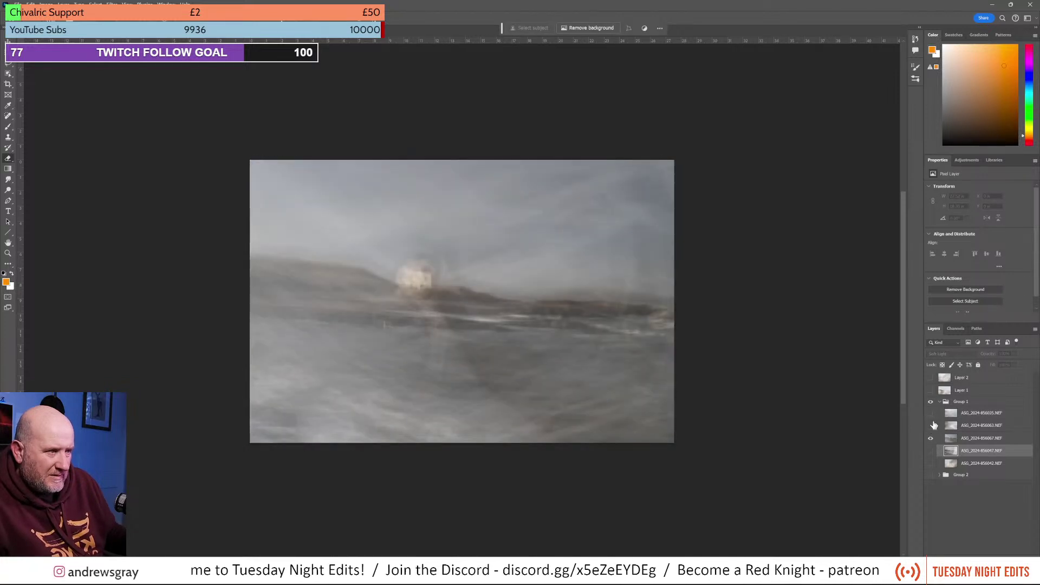
left_click(931, 413)
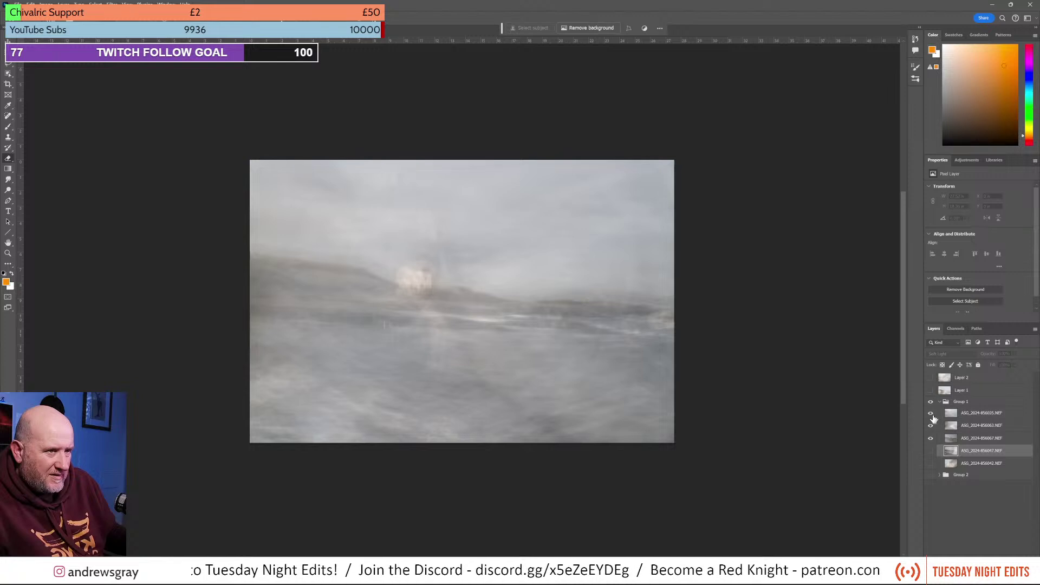
left_click(931, 451)
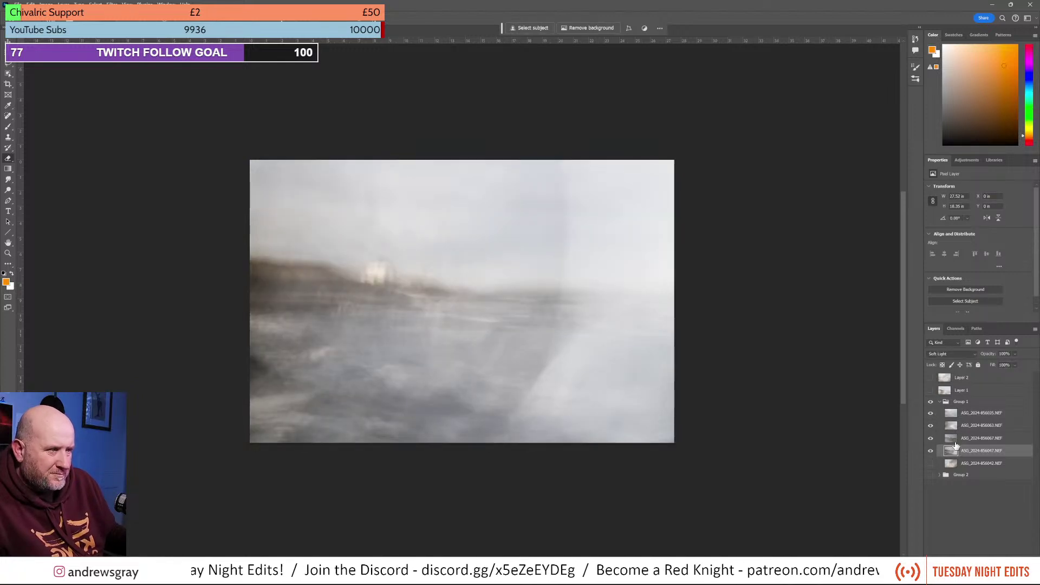
Step: Select the top three photo layers in Group 1 and shift them about 2.97 in left and 0.44 in up
left_click(971, 427)
left_click(970, 414, "shift")
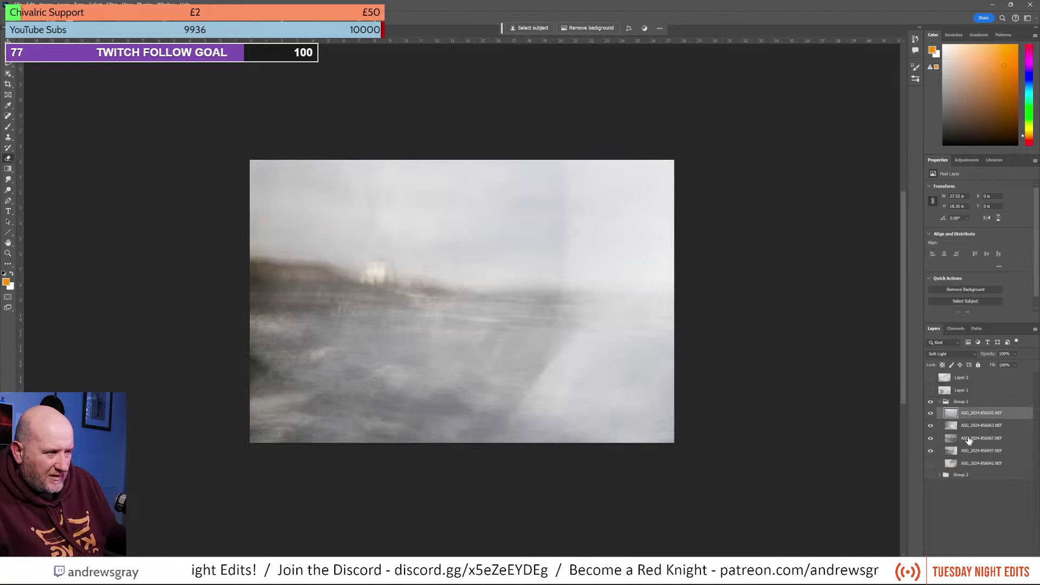
left_click(970, 439, "shift")
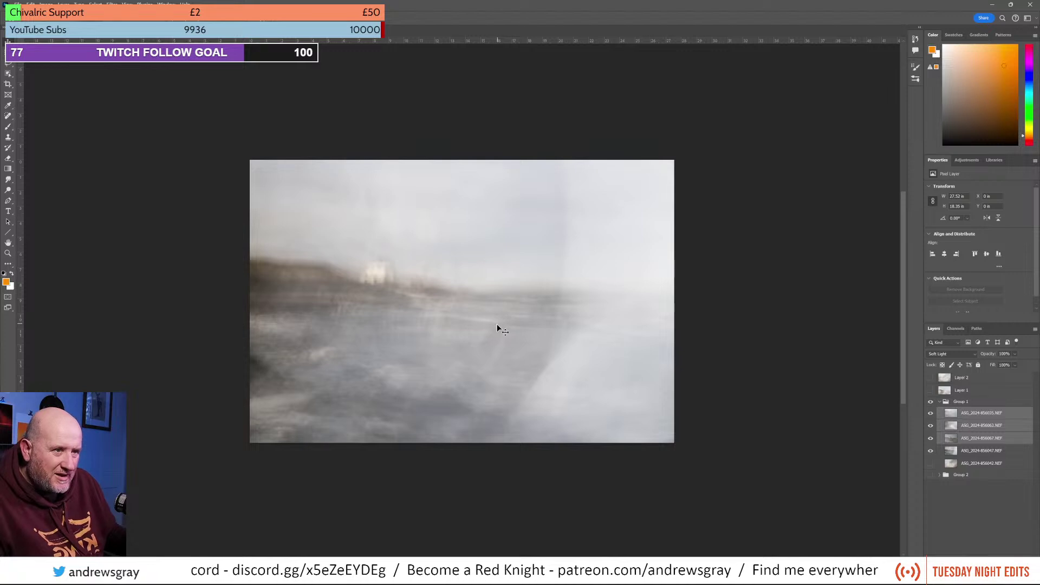
left_click_drag(497, 325, 454, 319)
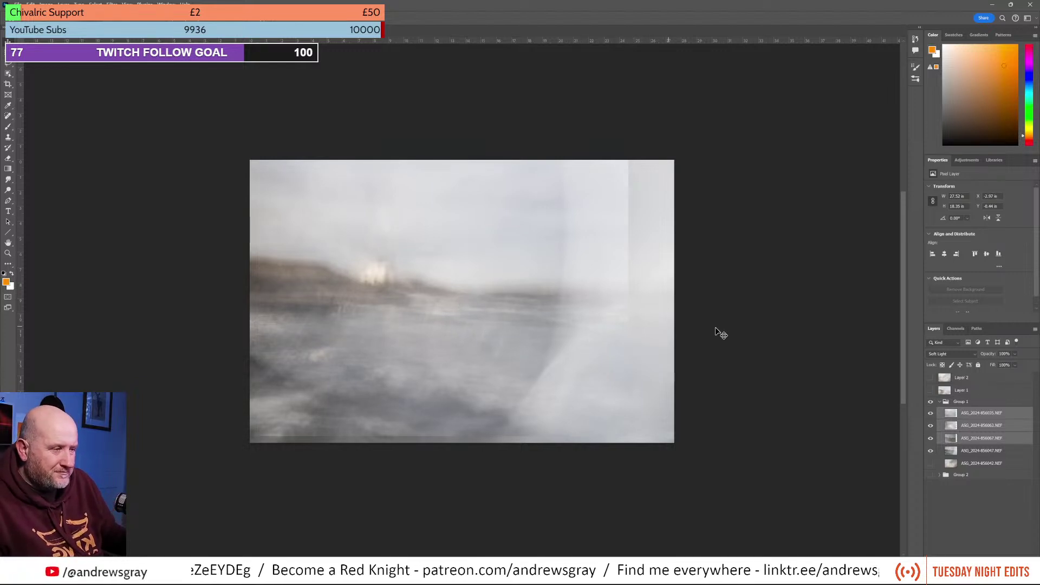
Step: Preview other blend modes on the four visible photo layers in Group 1, keeping Soft Light
left_click(975, 413)
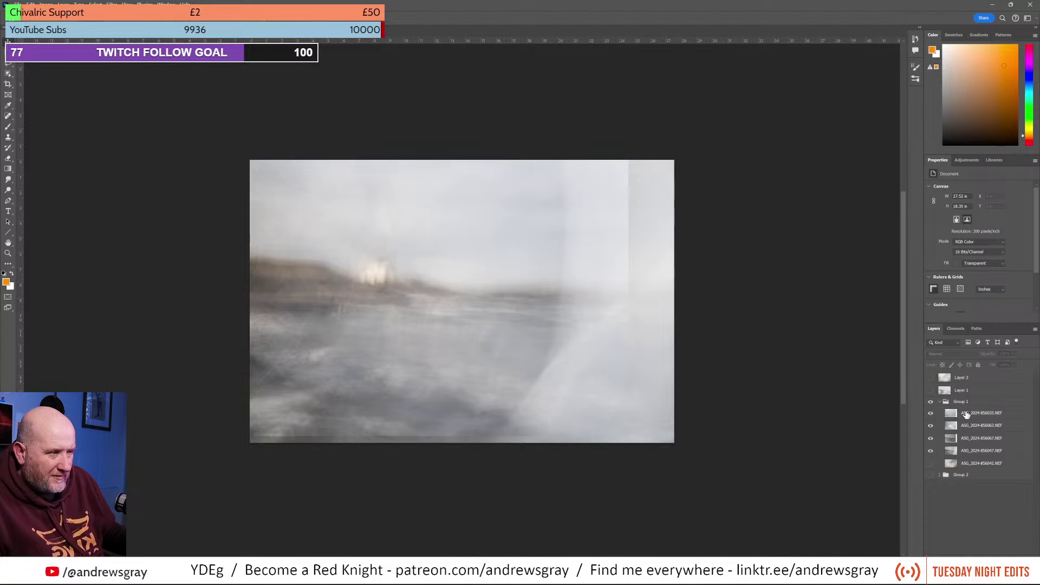
left_click(975, 451, "shift")
left_click(951, 354)
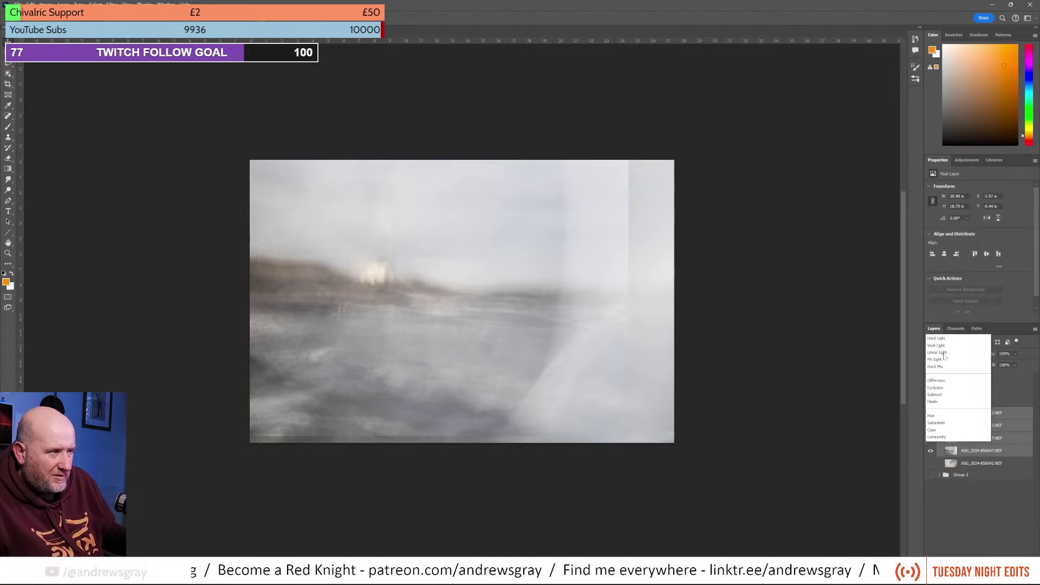
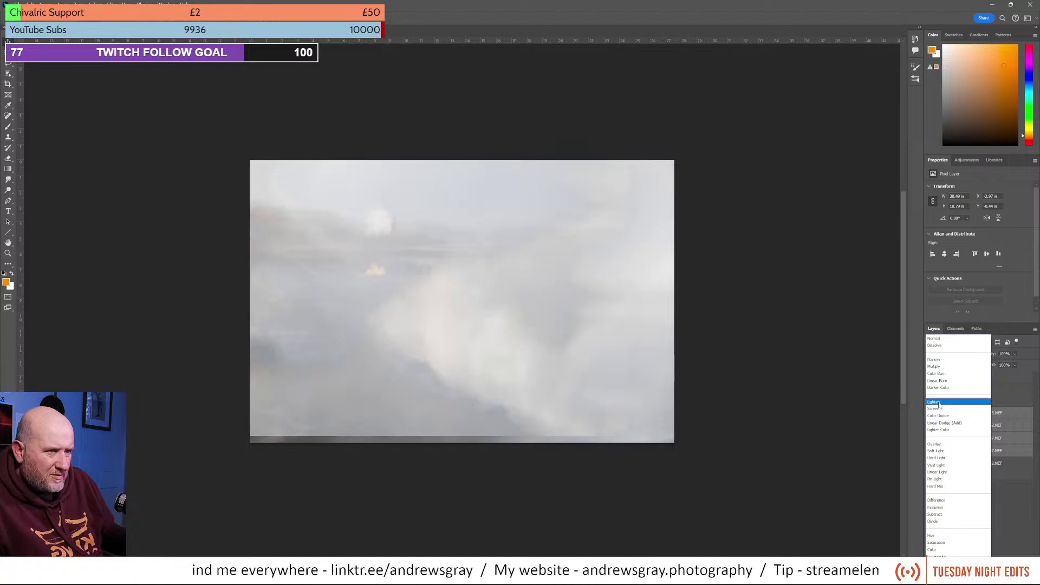
left_click(946, 451)
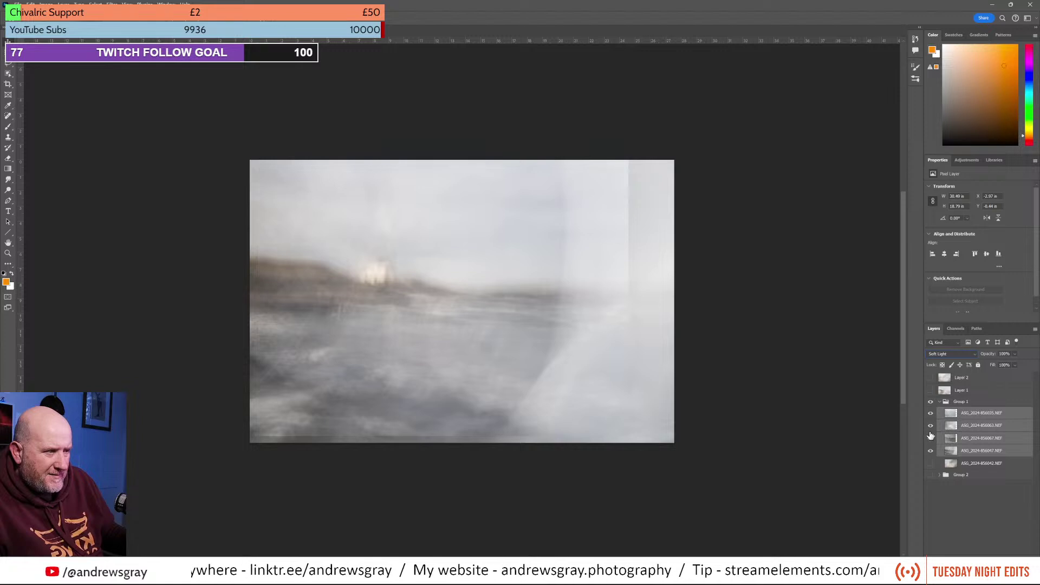
Step: Check the fourth photo layer's effect by toggling its visibility, and move it to the top of Group 1
left_click(931, 451)
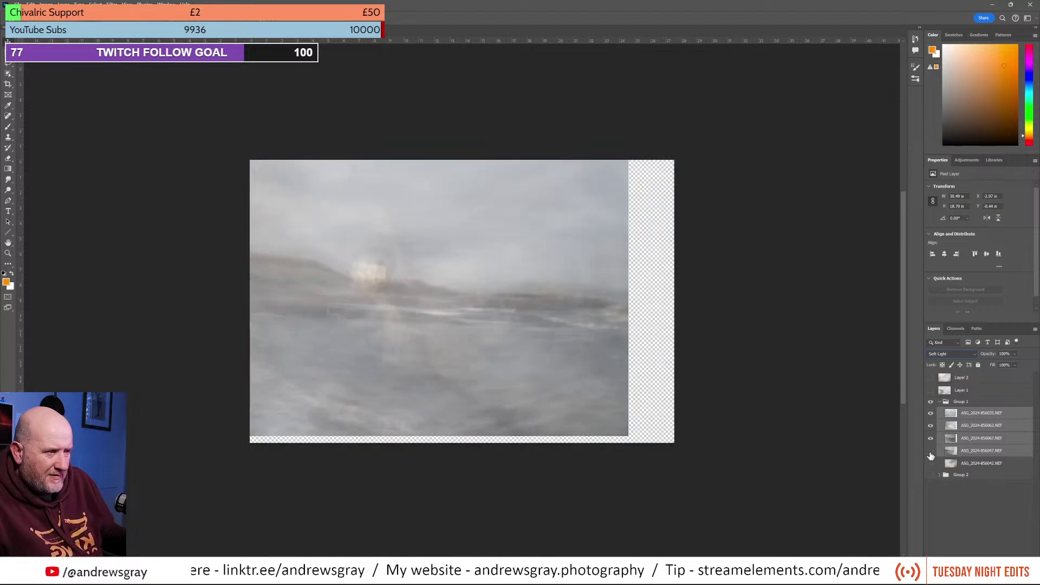
left_click(931, 451)
left_click(978, 452)
left_click_drag(978, 454, 974, 411)
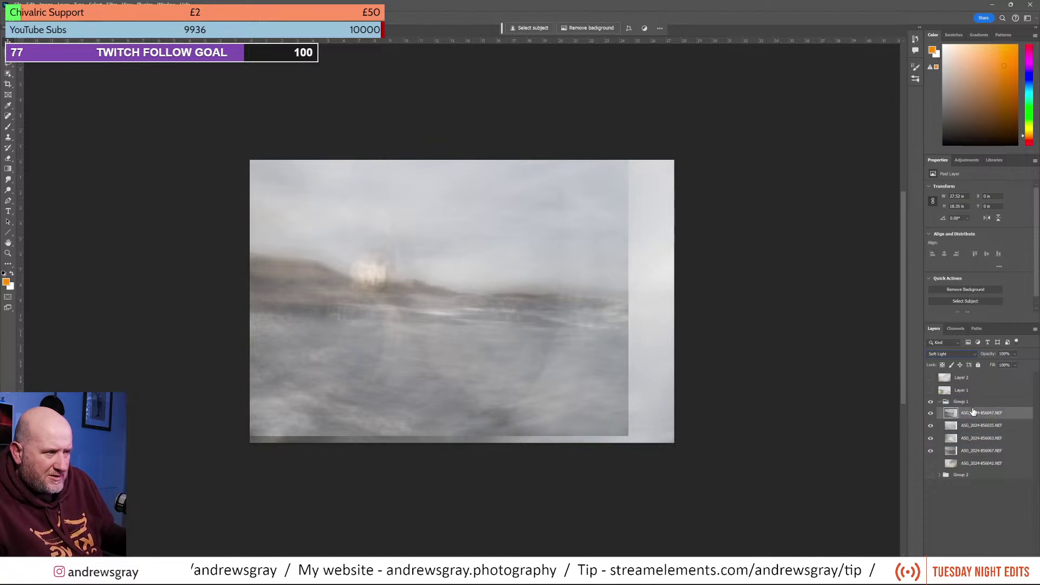
Step: Set the top photo layer in Group 1 to Multiply and lower its opacity to 39%
left_click(974, 357)
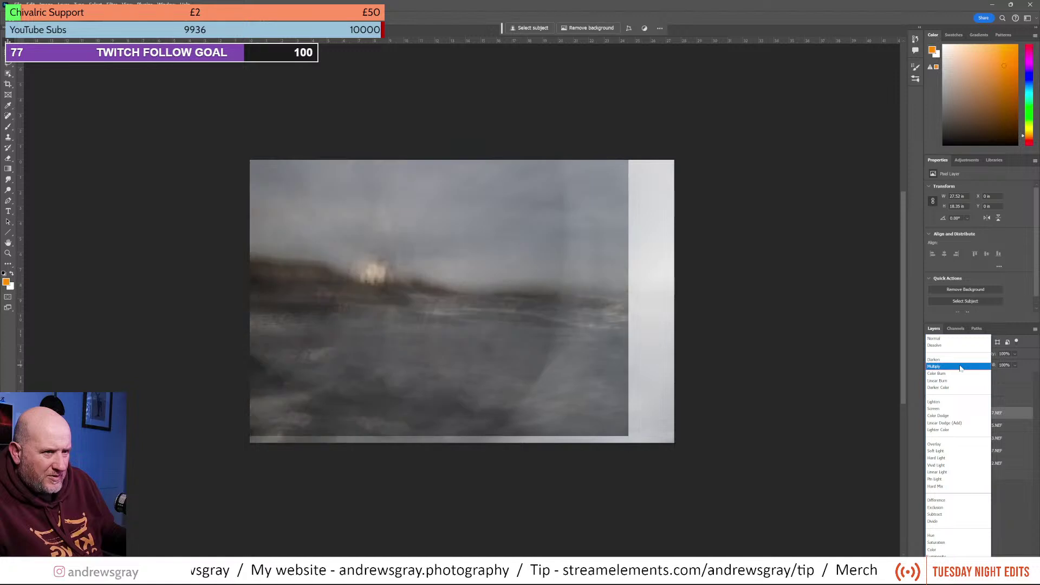
left_click(961, 367)
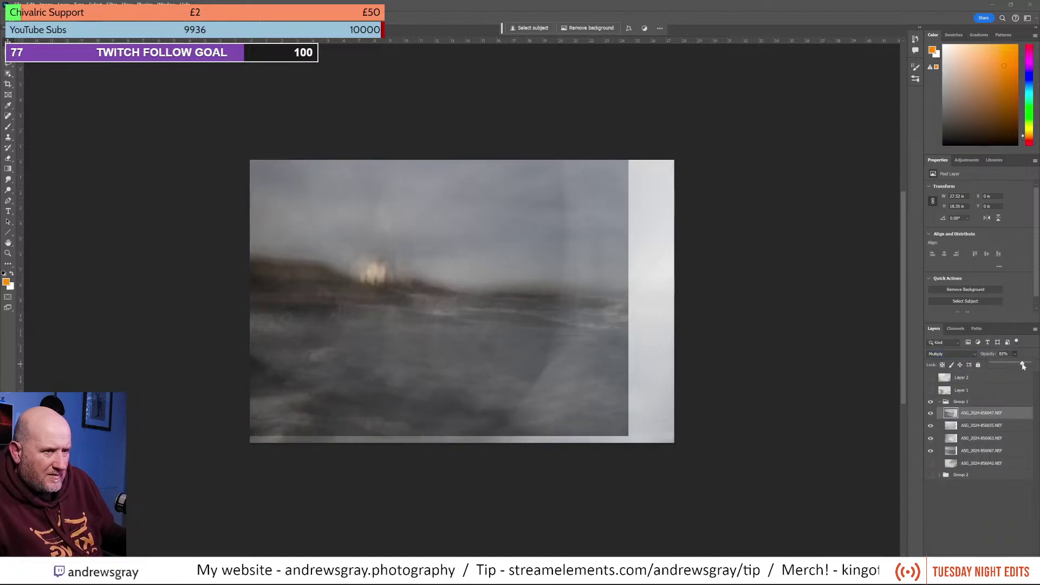
left_click_drag(1023, 365, 1013, 368)
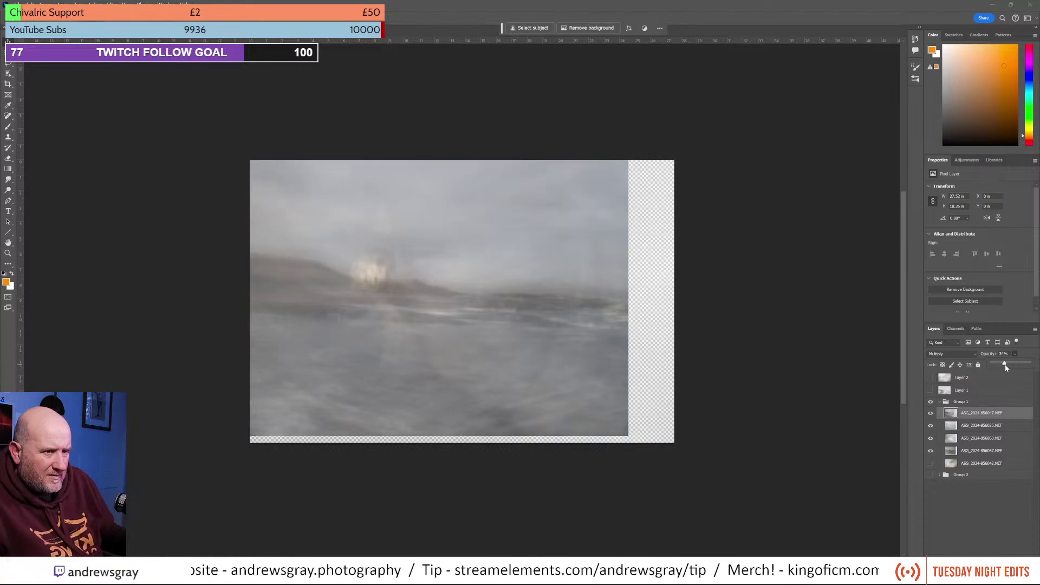
left_click_drag(1007, 367, 1007, 368)
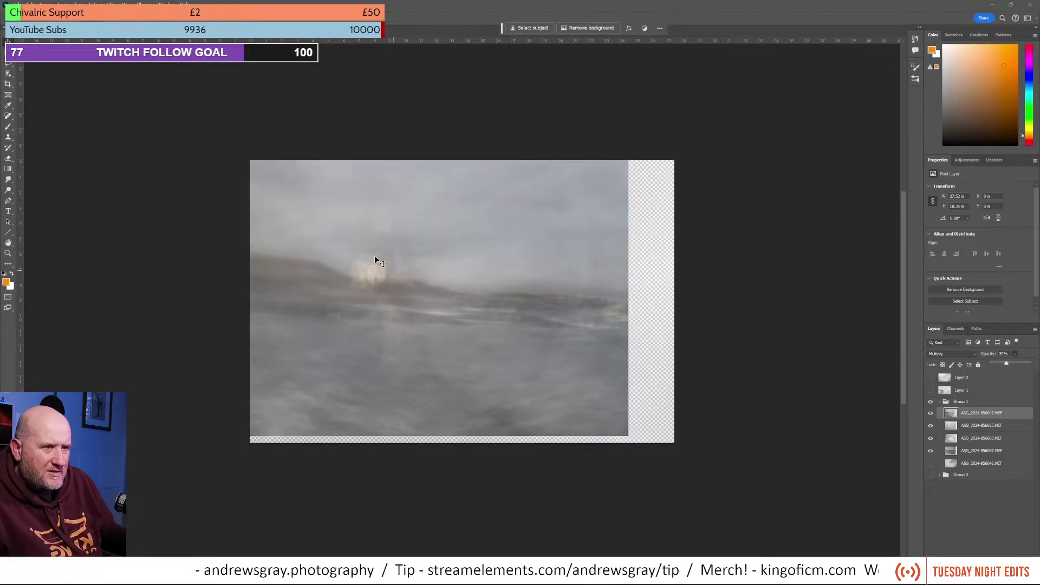
Step: Check what each of the four visible photo layers in Group 1 contributes by toggling their visibility one at a time
left_click(931, 426)
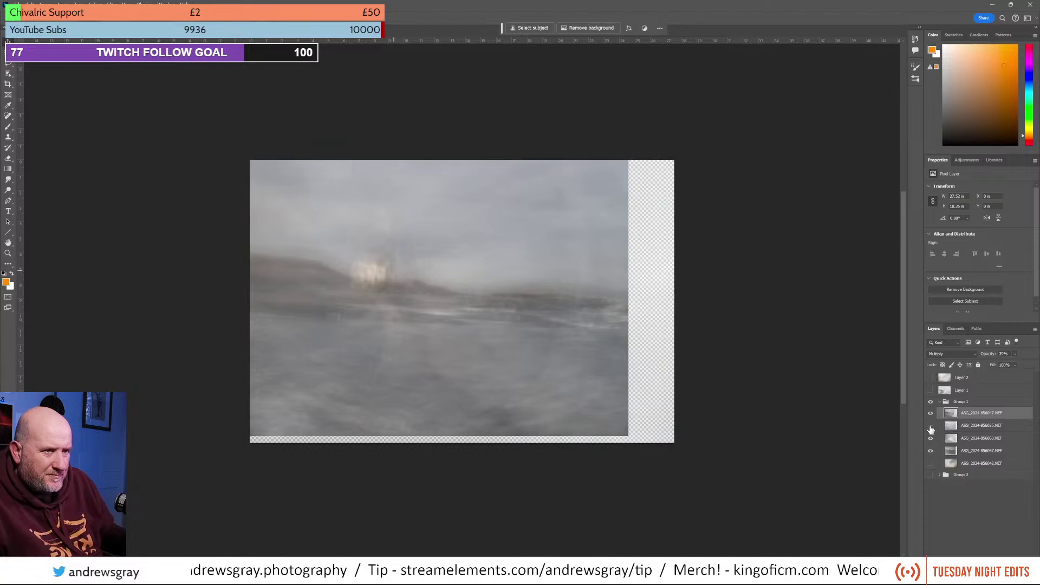
left_click(931, 427)
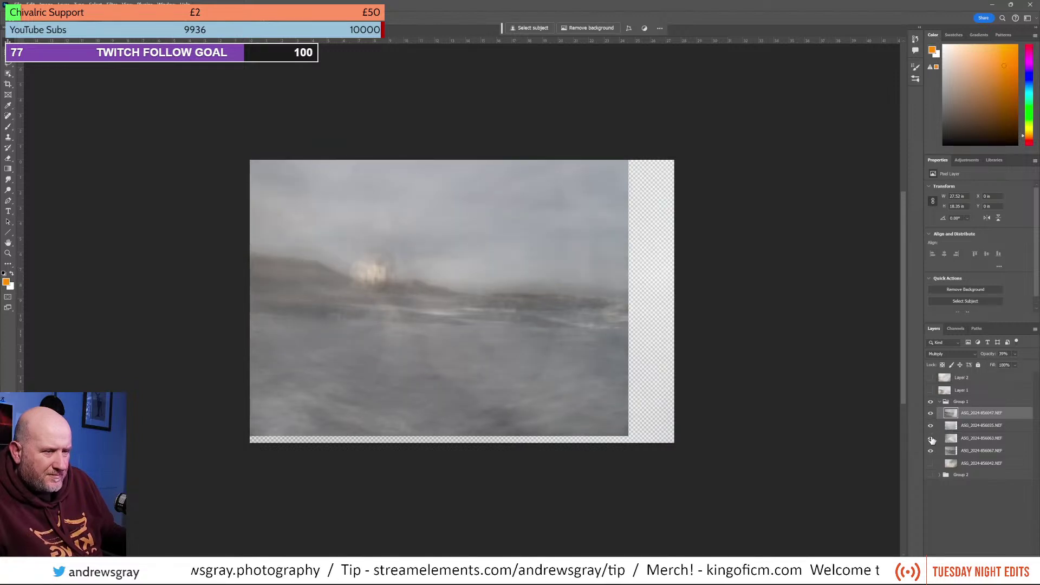
left_click(932, 439)
left_click(932, 439)
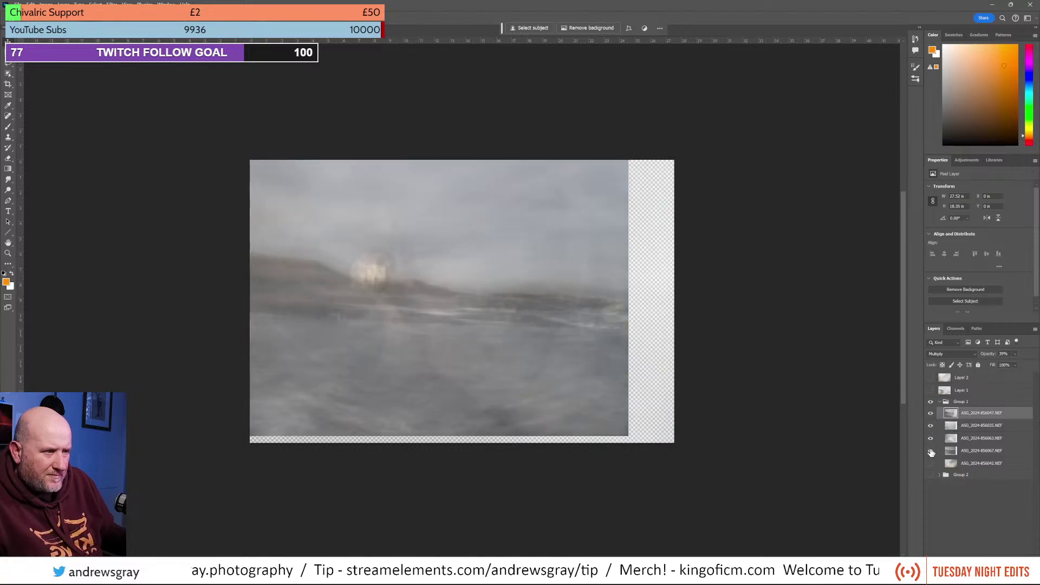
left_click(931, 452)
left_click(931, 452)
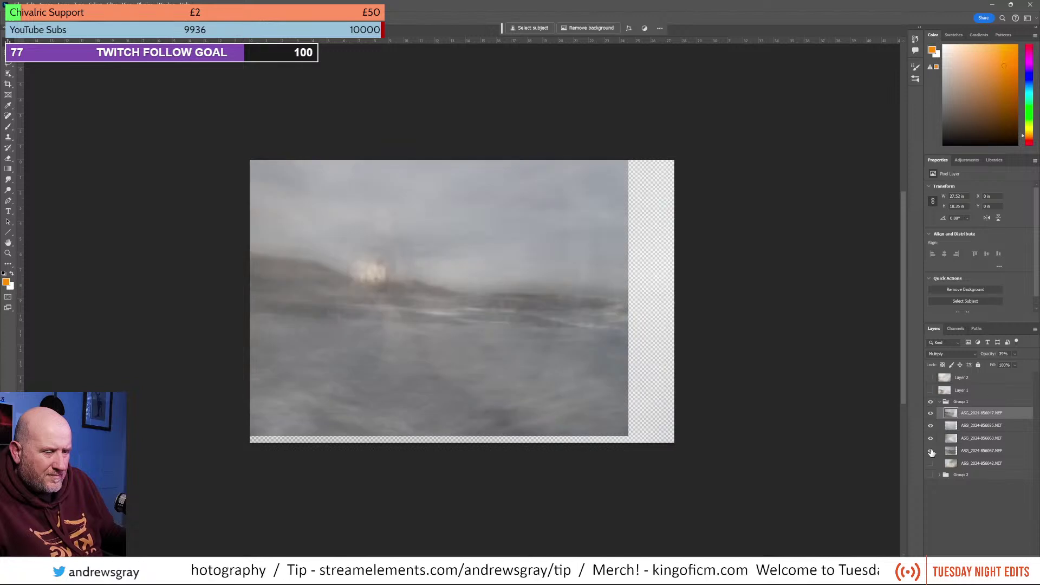
left_click(932, 452)
left_click(932, 452)
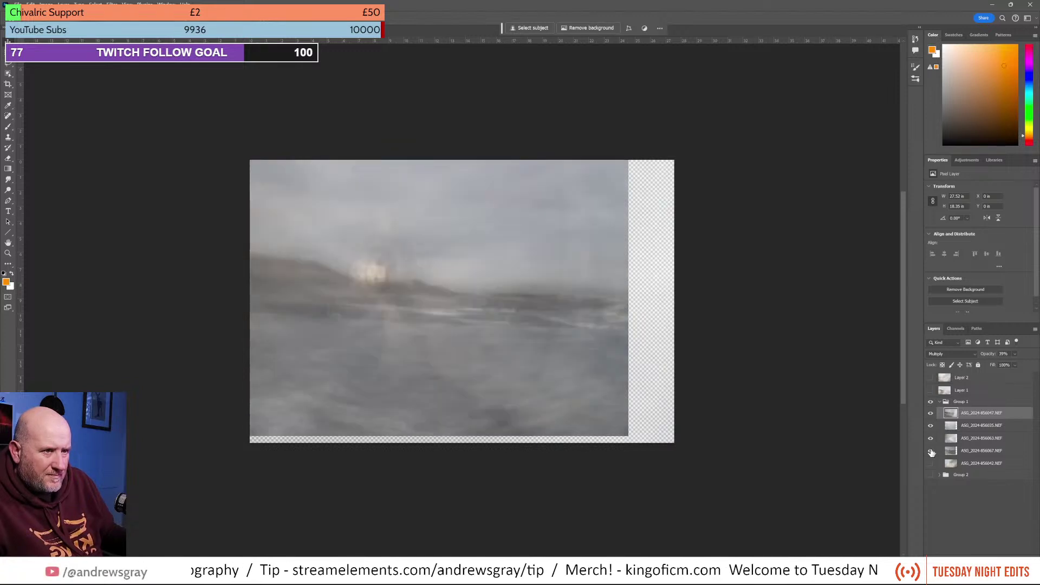
left_click(932, 414)
left_click(931, 414)
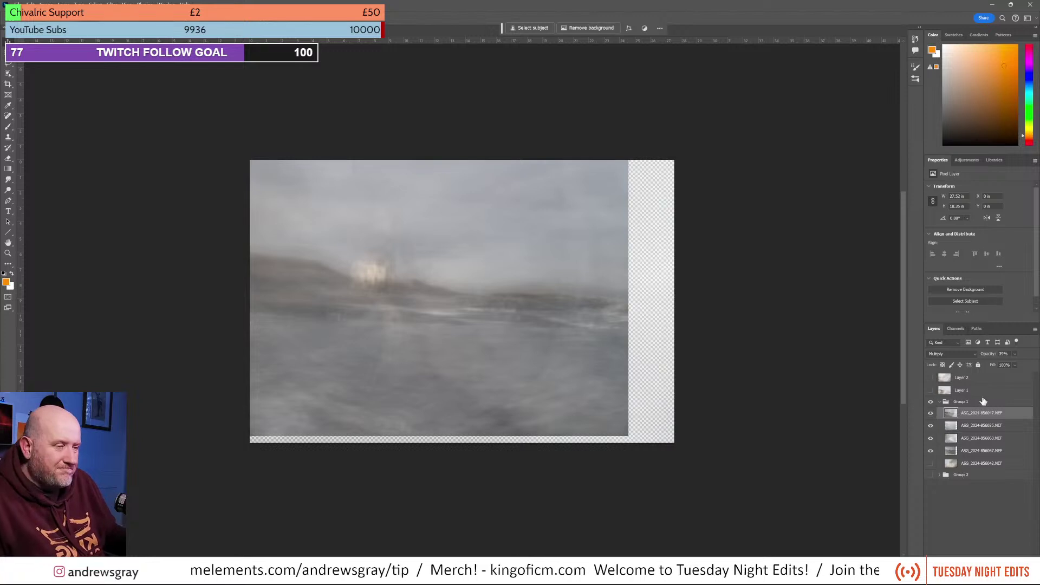
left_click(931, 414)
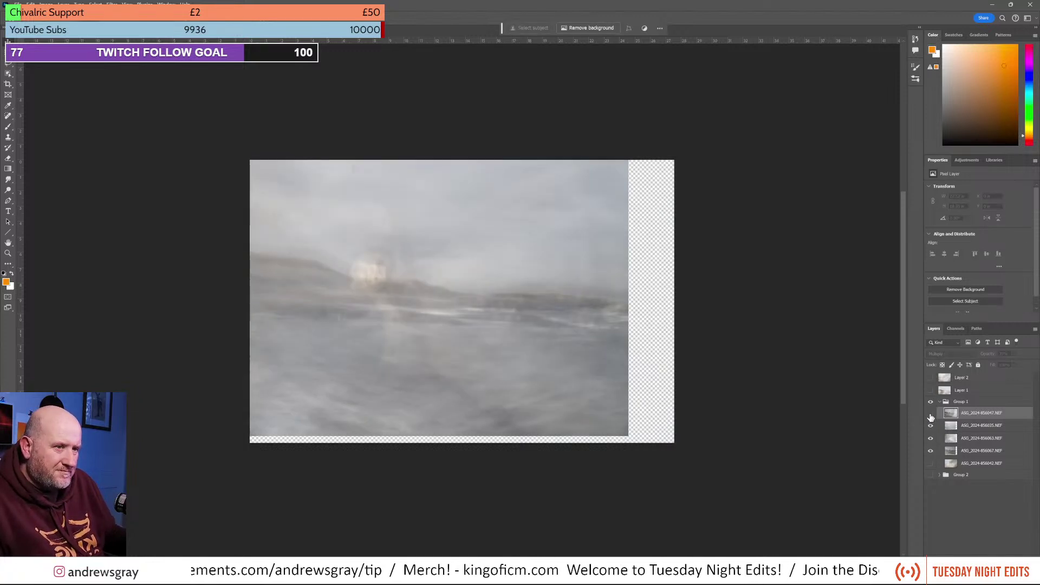
left_click(931, 415)
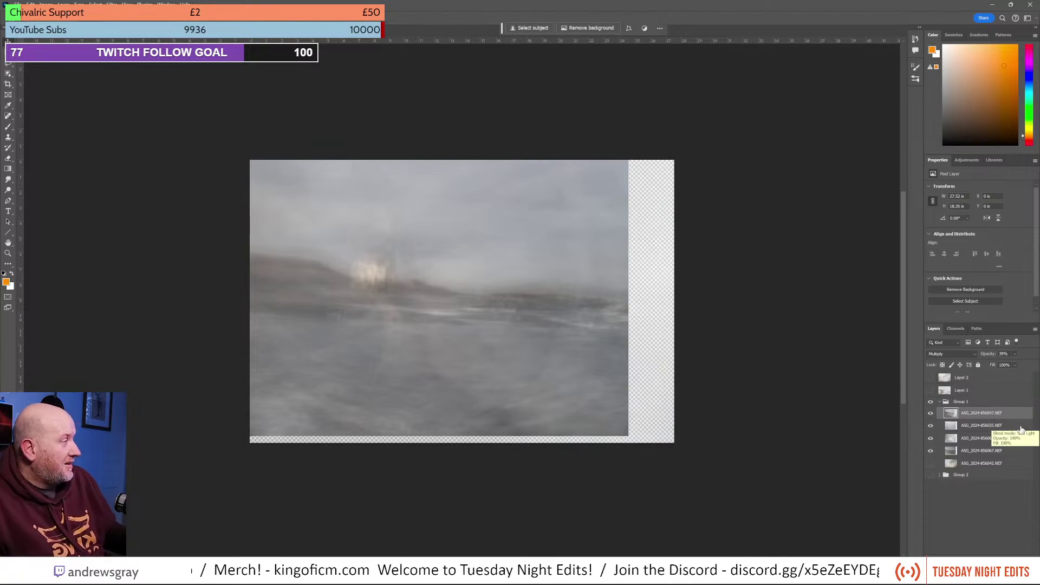
Step: Stamp the visible result into a new layer directly above Group 1 and hide the group
left_click(986, 406)
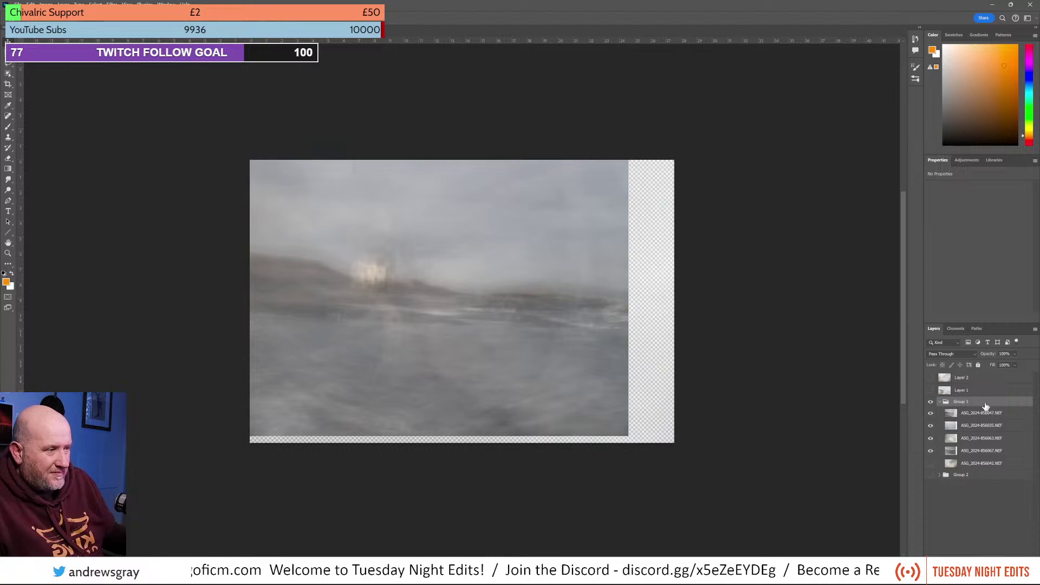
key("ctrl+alt+shift+w")
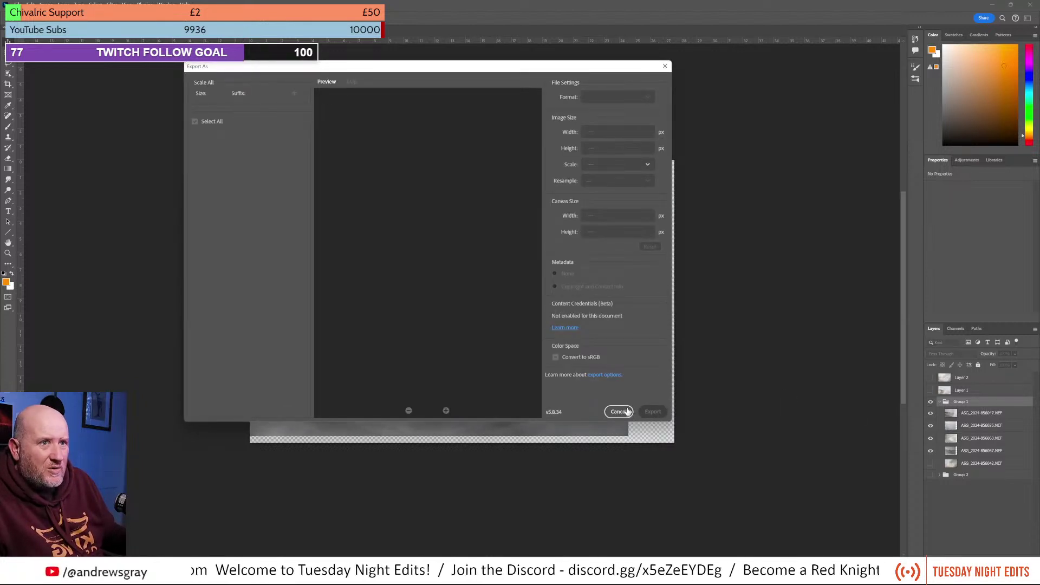
left_click(624, 412)
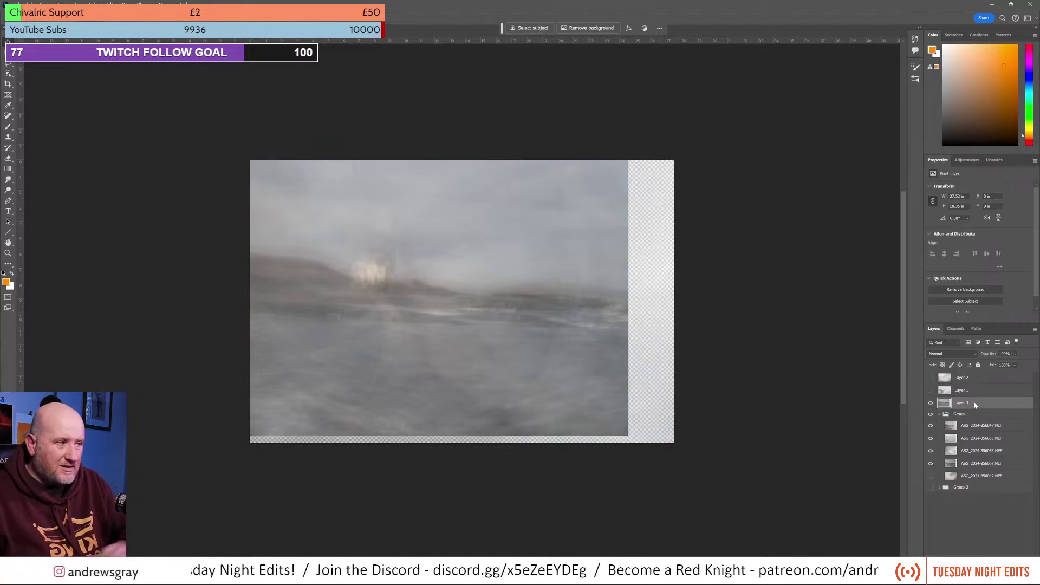
left_click(932, 415)
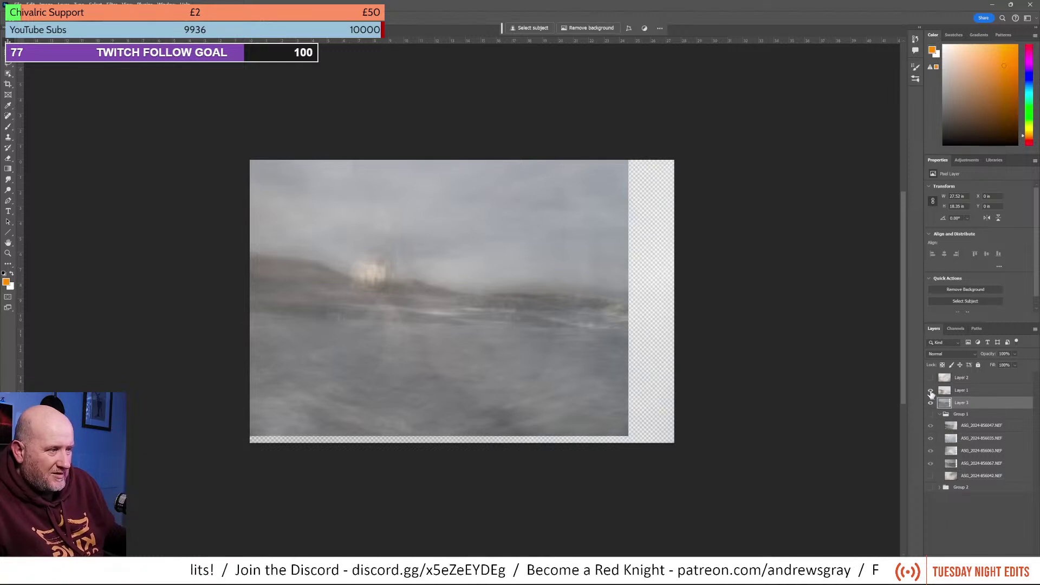
Step: Show Layer 1, keep Layer 2 hidden, and move the stamped Layer 3 directly above Layer 1
left_click(931, 391)
left_click(931, 380)
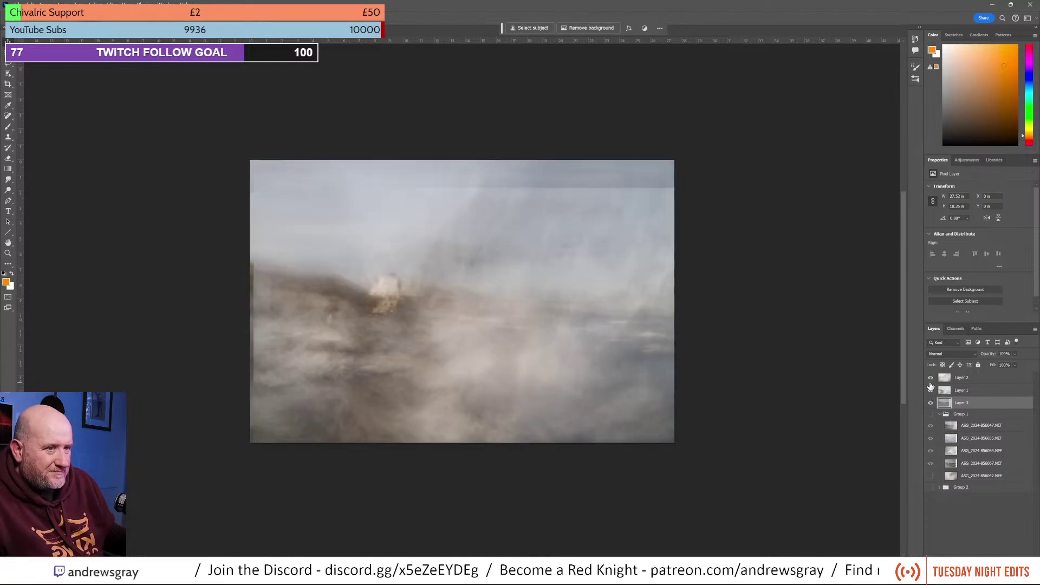
left_click(959, 379)
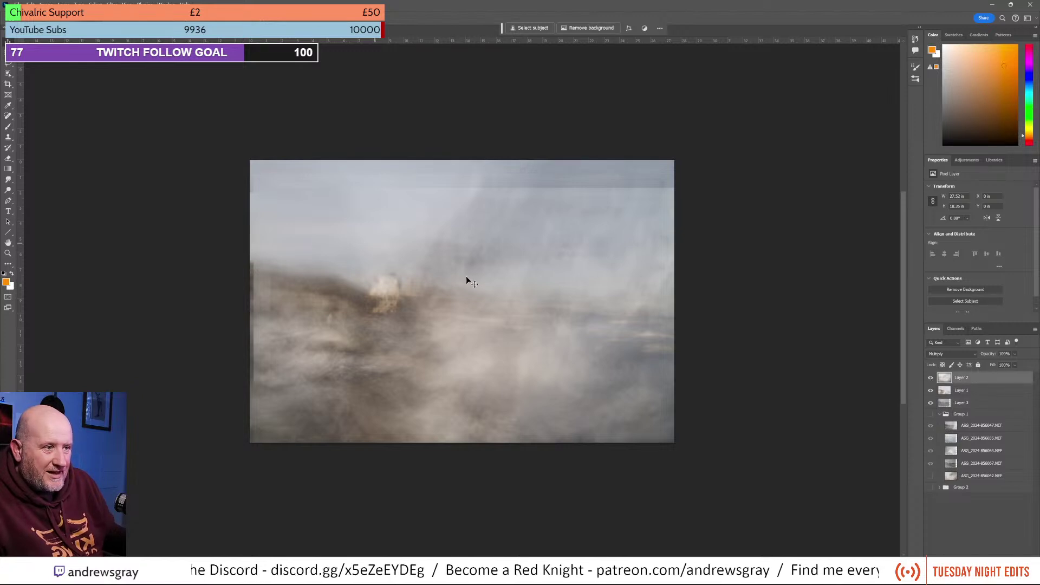
left_click(931, 379)
mouse_move(959, 404)
left_mouse_down()
mouse_move(946, 393)
mouse_move(960, 391)
left_mouse_up()
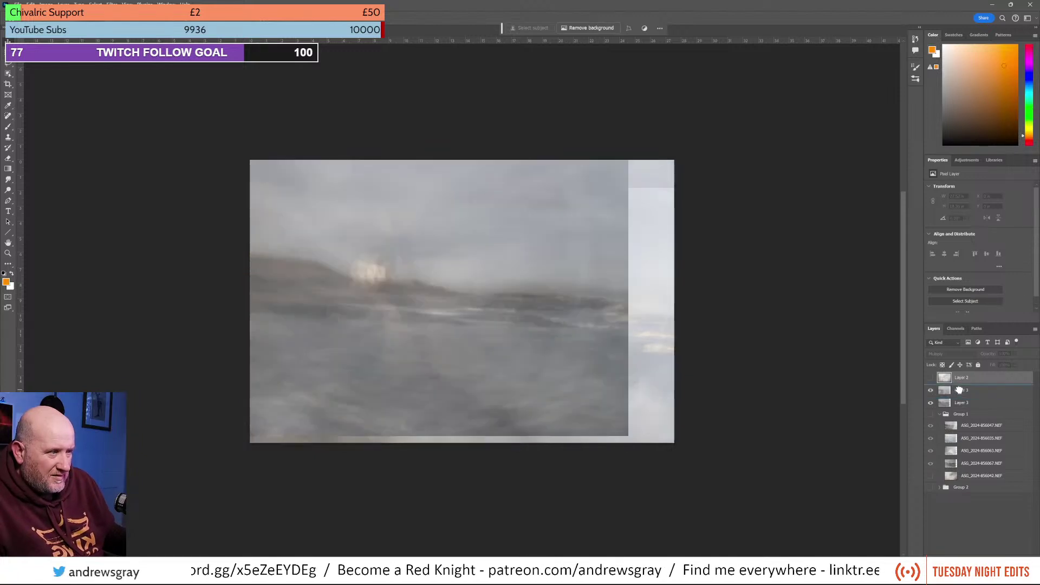
left_click(930, 391)
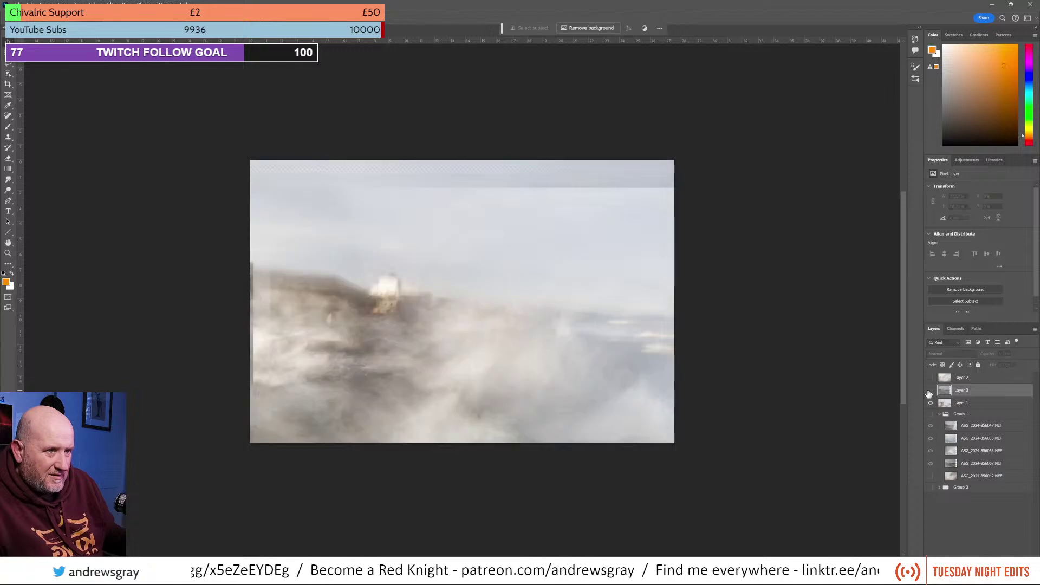
left_click(930, 391)
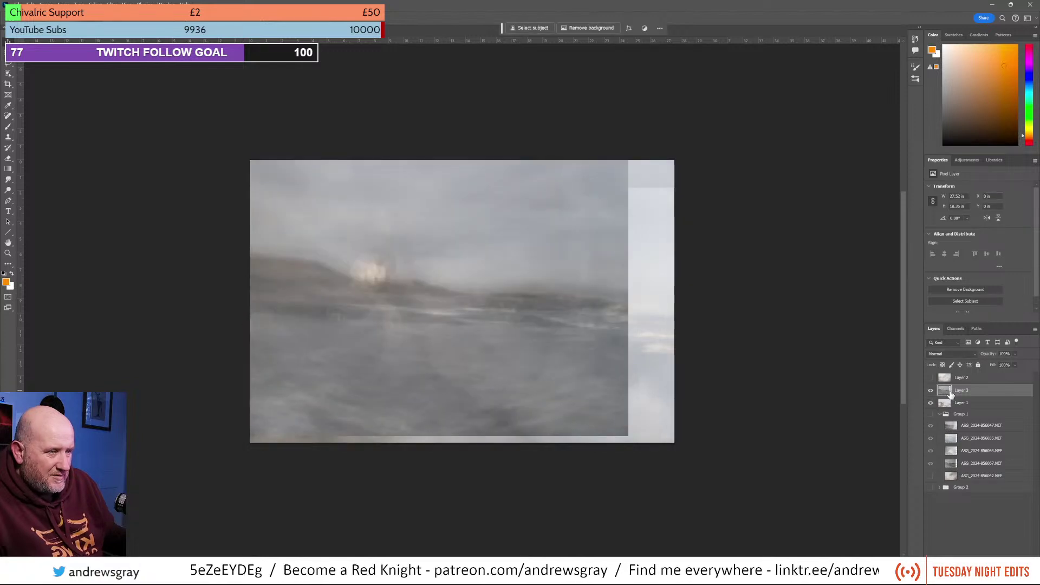
Step: Set Layer 3 to Multiply and shift it about 0.77 in right and 0.72 in down to align the white buildings
left_click(957, 355)
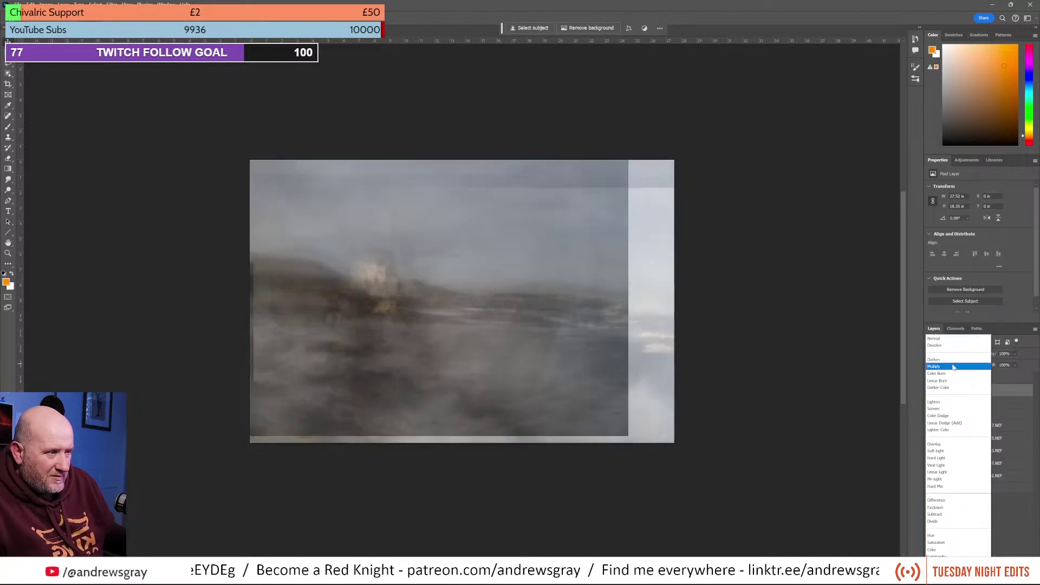
left_click(953, 367)
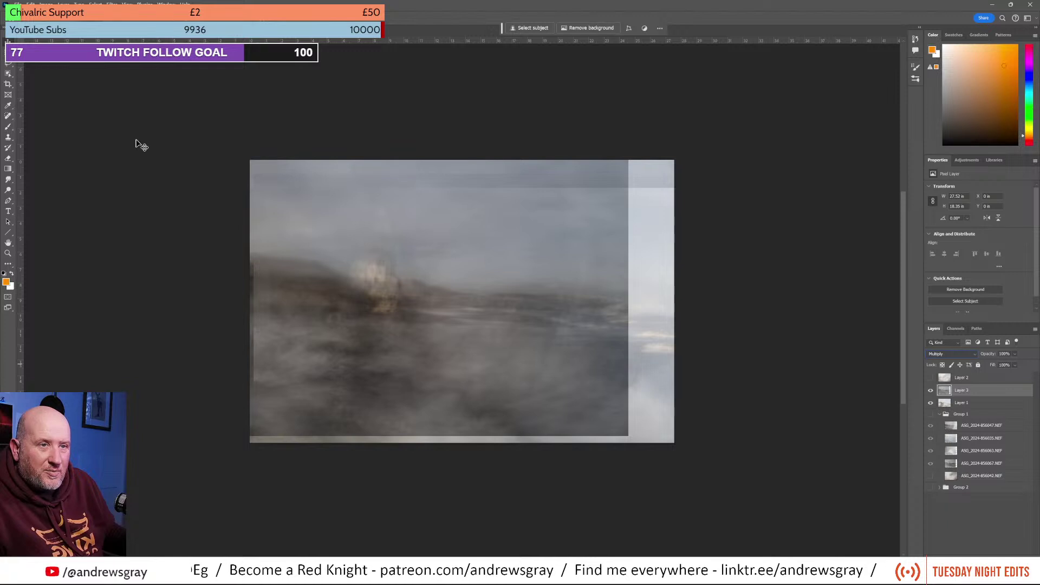
mouse_move(147, 153)
left_mouse_down()
mouse_move(167, 167)
mouse_move(152, 156)
left_mouse_up()
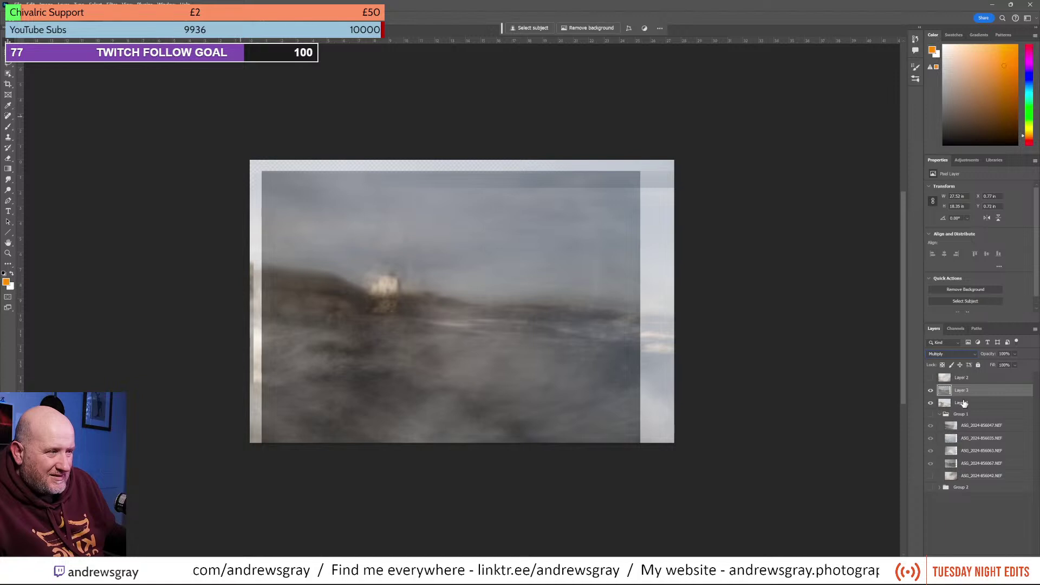
left_click(932, 391)
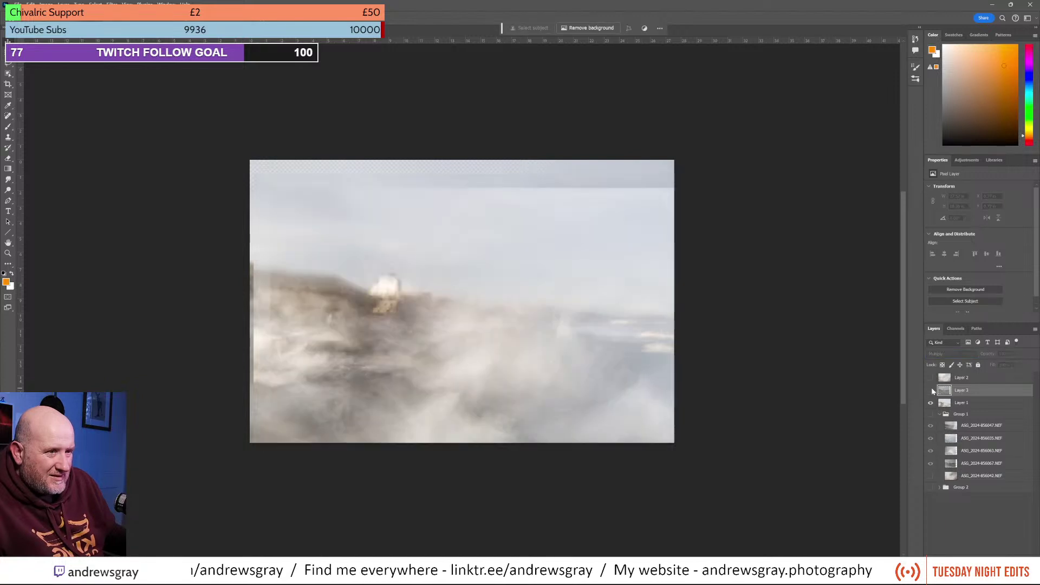
left_click(931, 391)
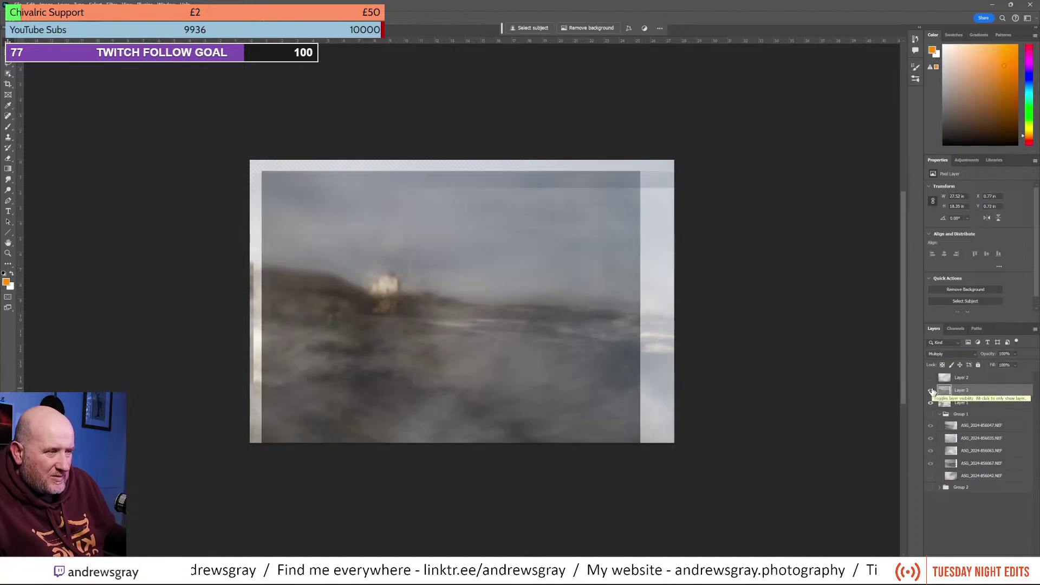
Step: Compare Layer 3 in Normal blend mode, then return it to Multiply
left_click(954, 354)
left_click(949, 340)
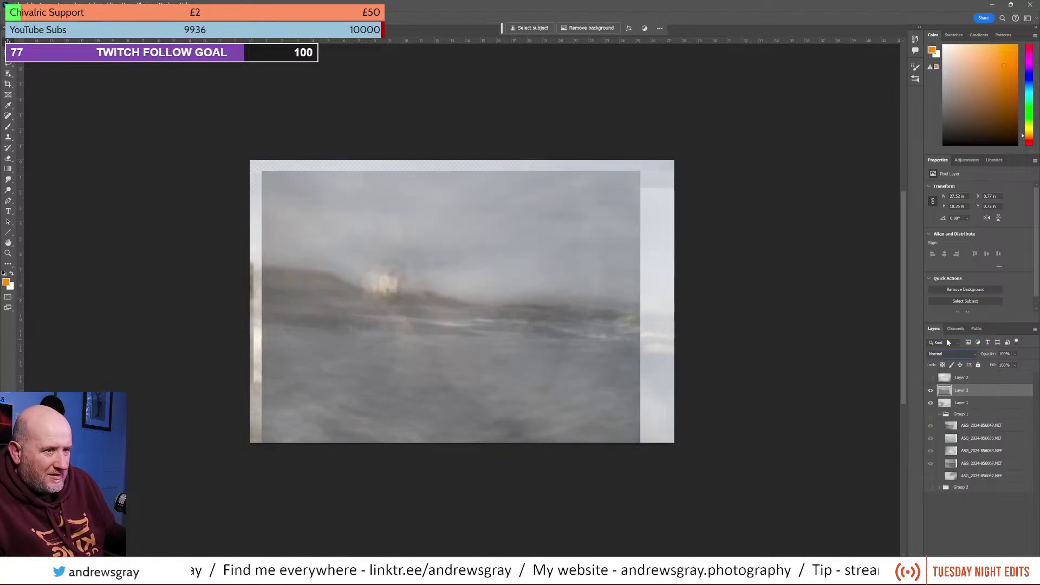
left_click(949, 353)
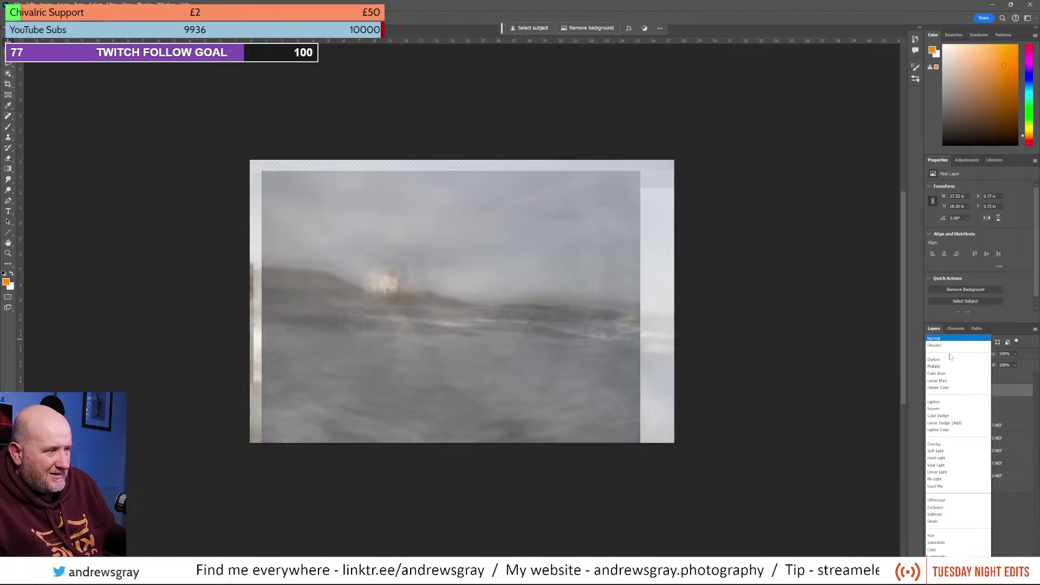
left_click(947, 363)
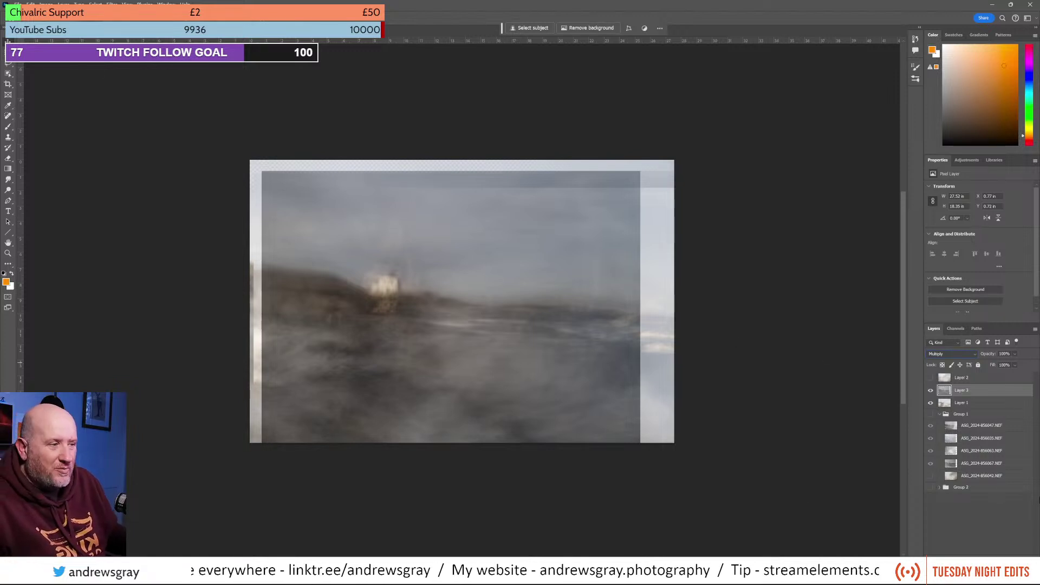
Step: Add a mask to Layer 3 and draw a near-vertical black-to-white linear gradient across the horizon to hide its sea area
key("ctrl+shift+m")
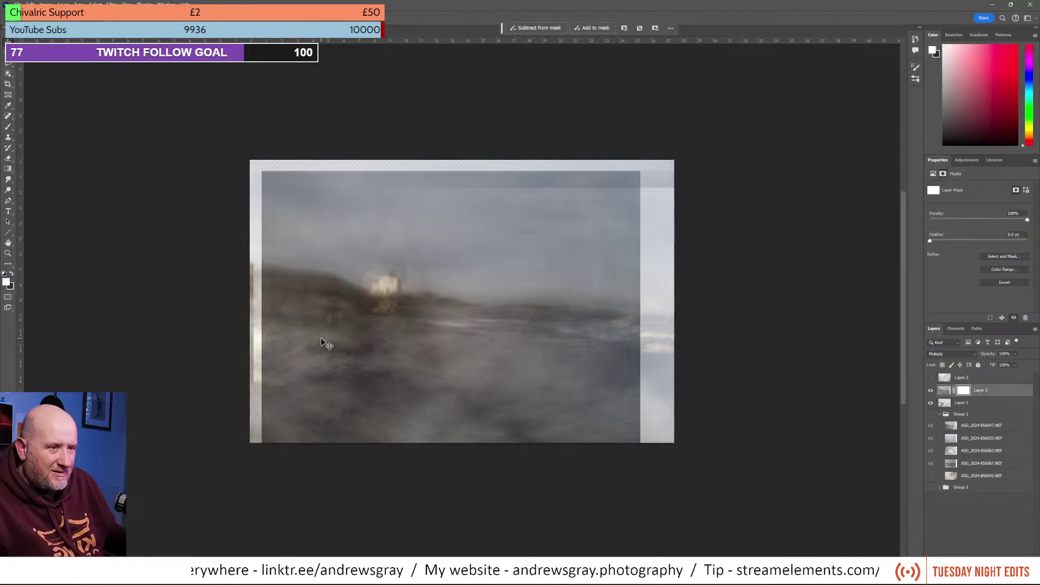
left_click(8, 169)
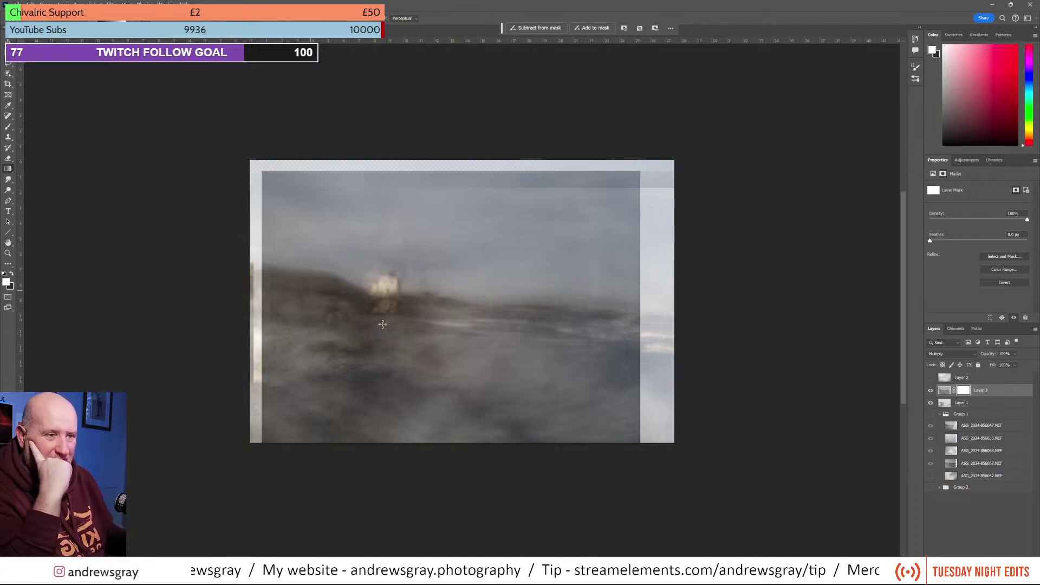
left_click_drag(394, 361, 407, 280)
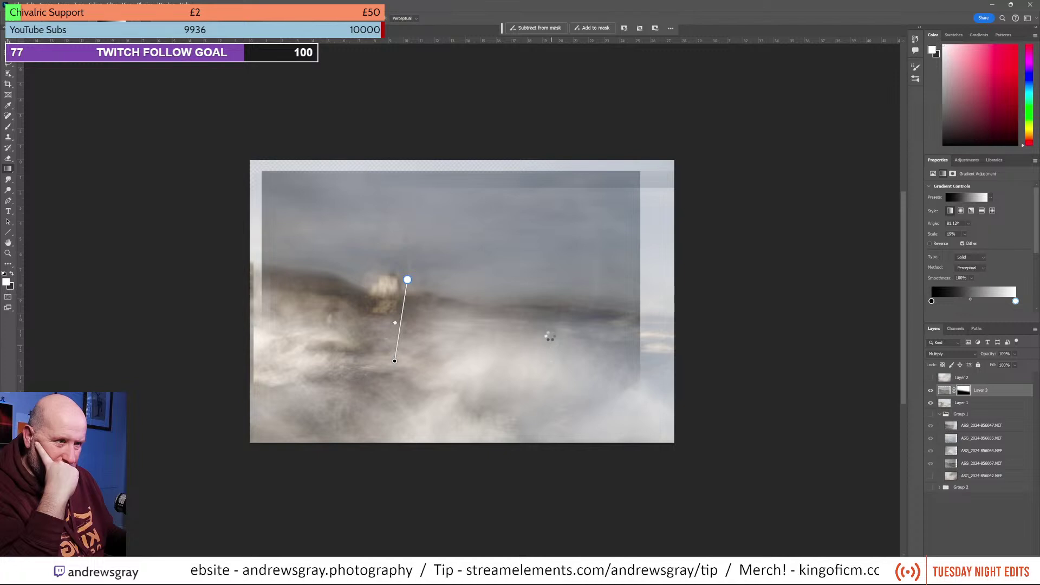
left_click_drag(550, 343, 553, 302)
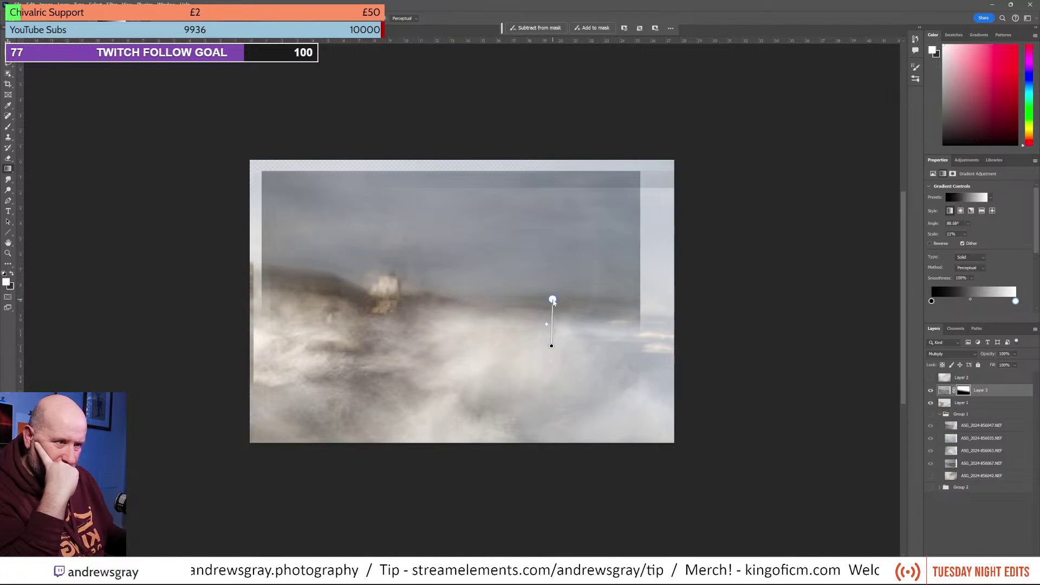
left_click_drag(551, 346, 550, 371)
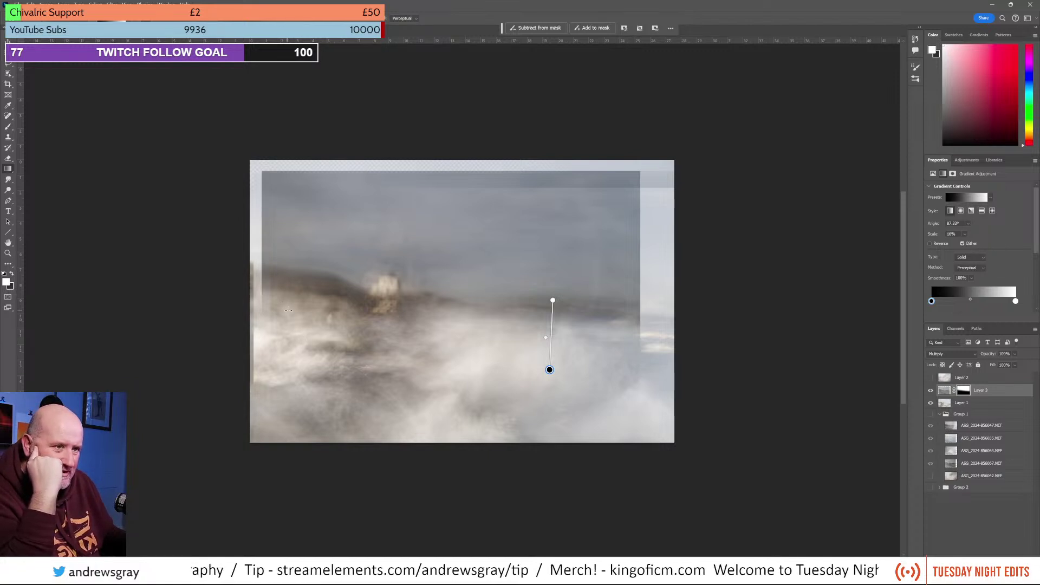
Step: Try a diagonal black-to-white gradient over the left headland on Layer 3's mask, and undo it
left_click_drag(284, 302, 327, 266)
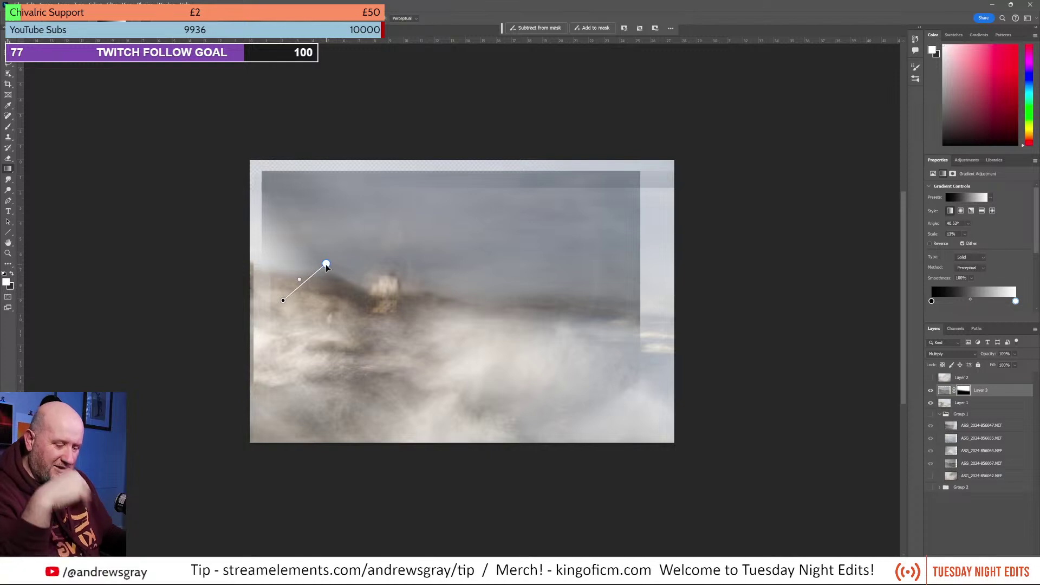
key("Escape")
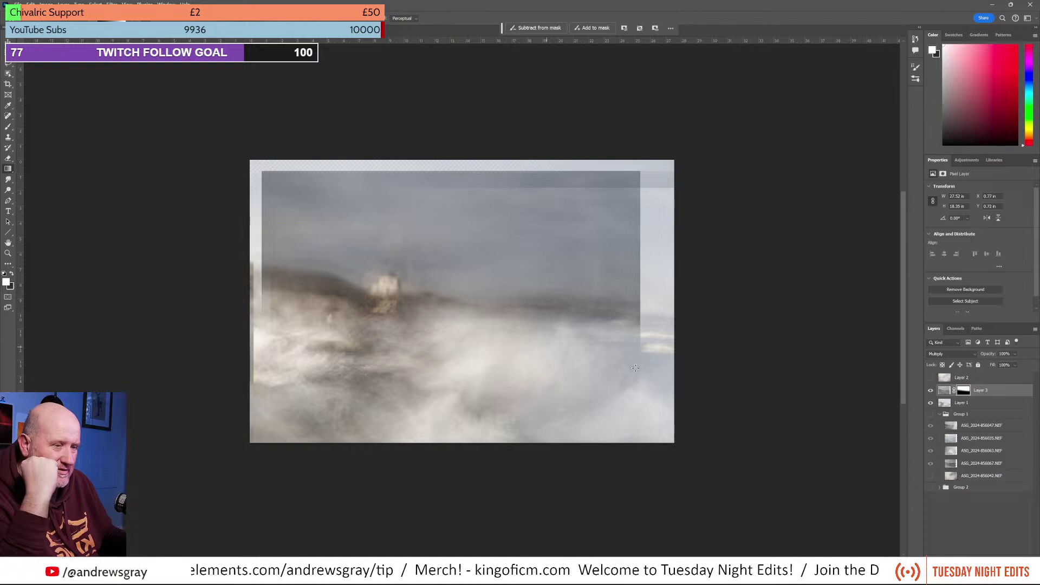
Step: Set Layer 3's blend mode to Normal, and compare the composite with Layer 3 and Layer 2 each shown and hidden
left_click(931, 390)
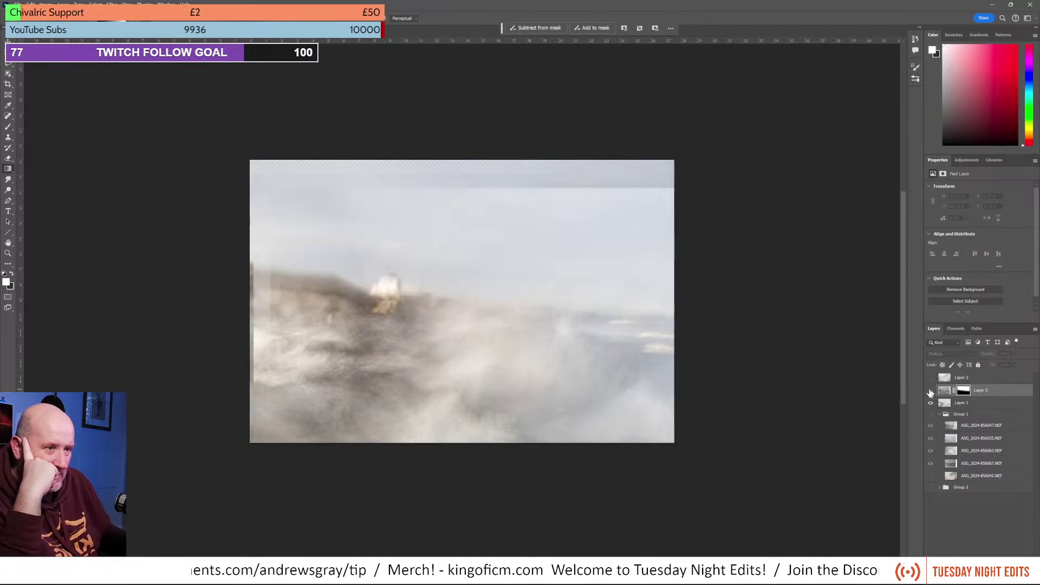
left_click(931, 390)
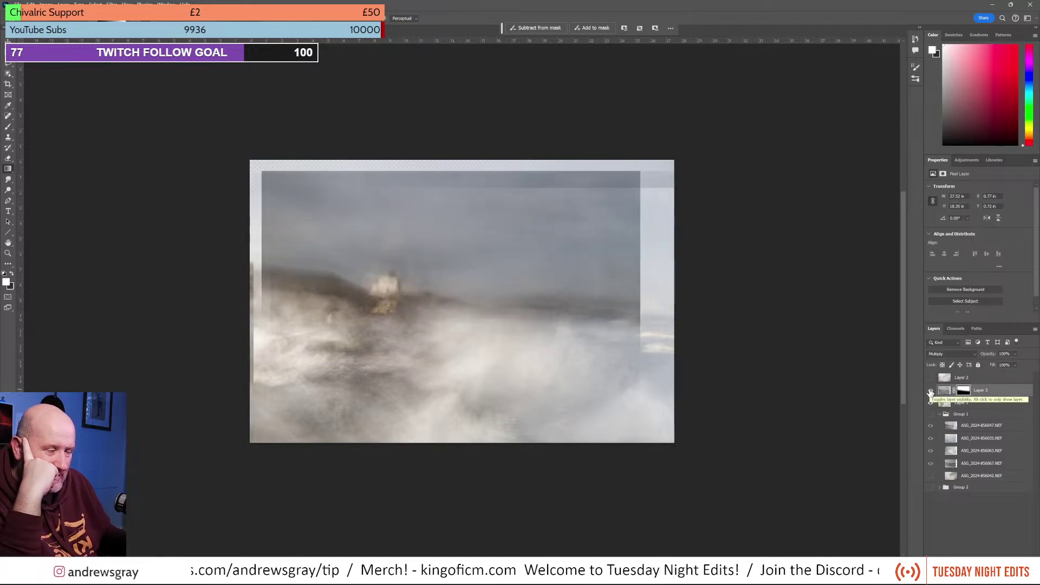
left_click(951, 354)
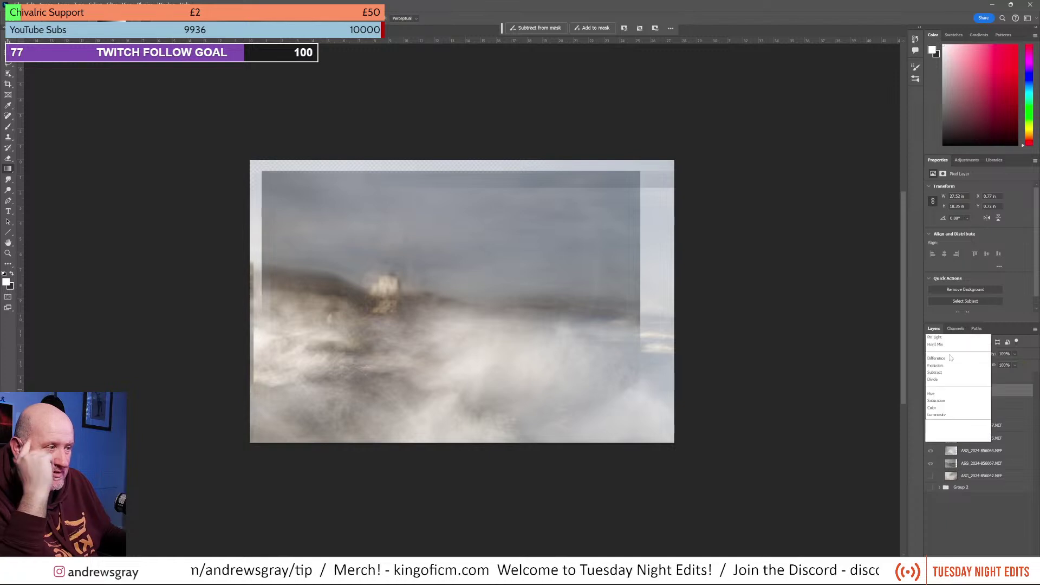
left_click(943, 340)
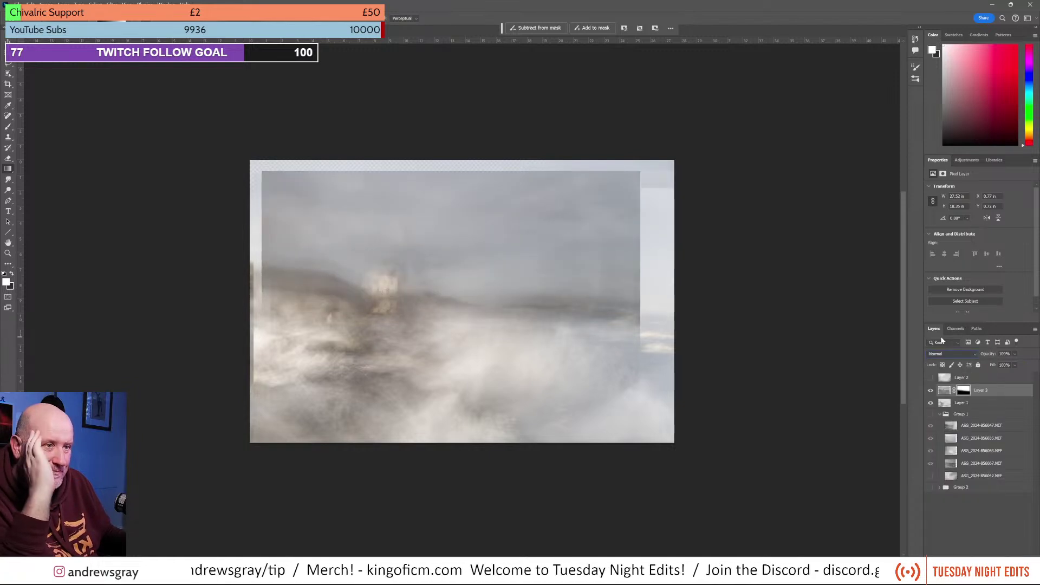
left_click(931, 391)
left_click(931, 391)
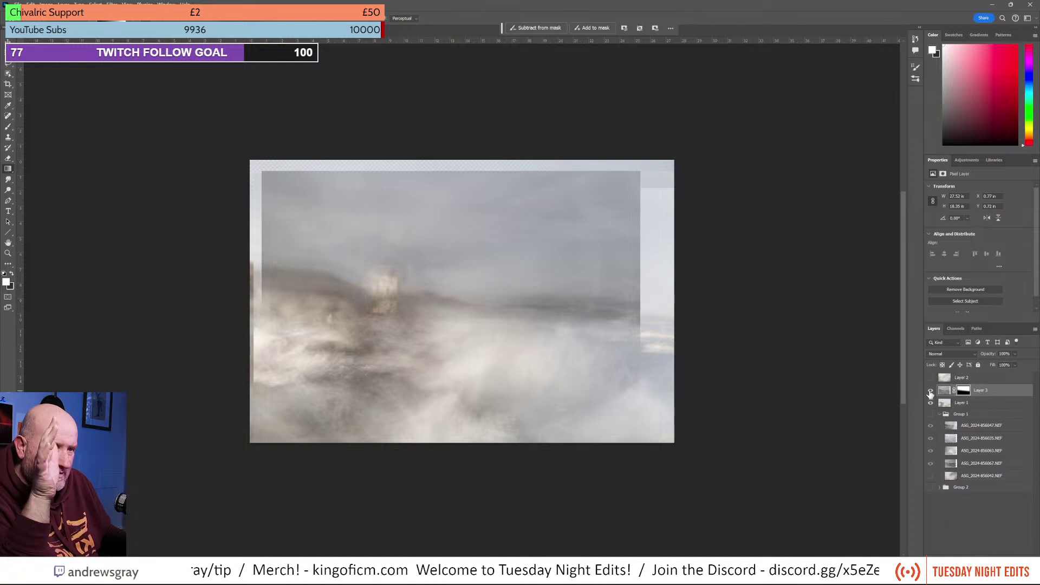
left_click(930, 378)
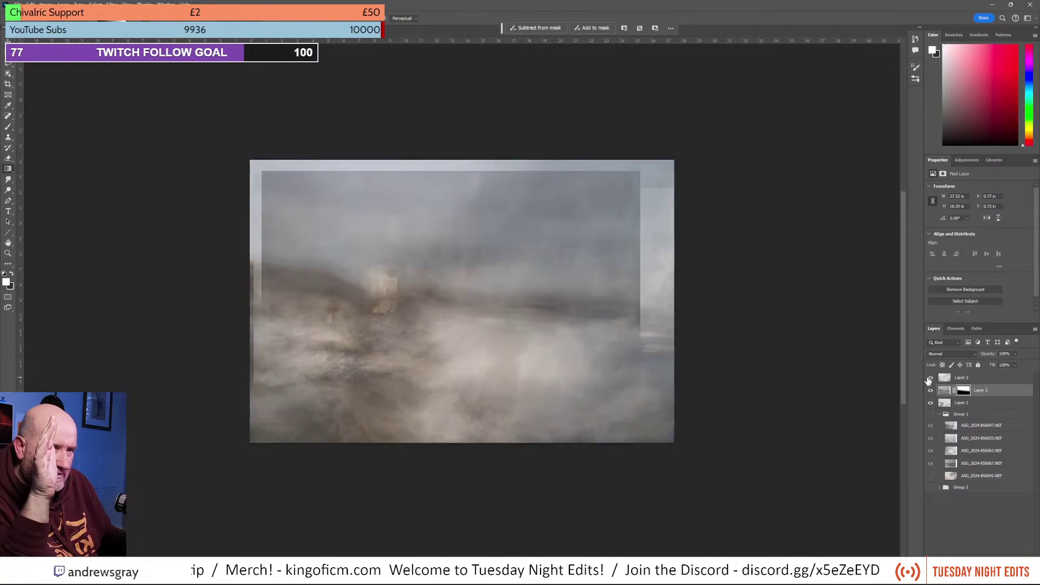
left_click(930, 379)
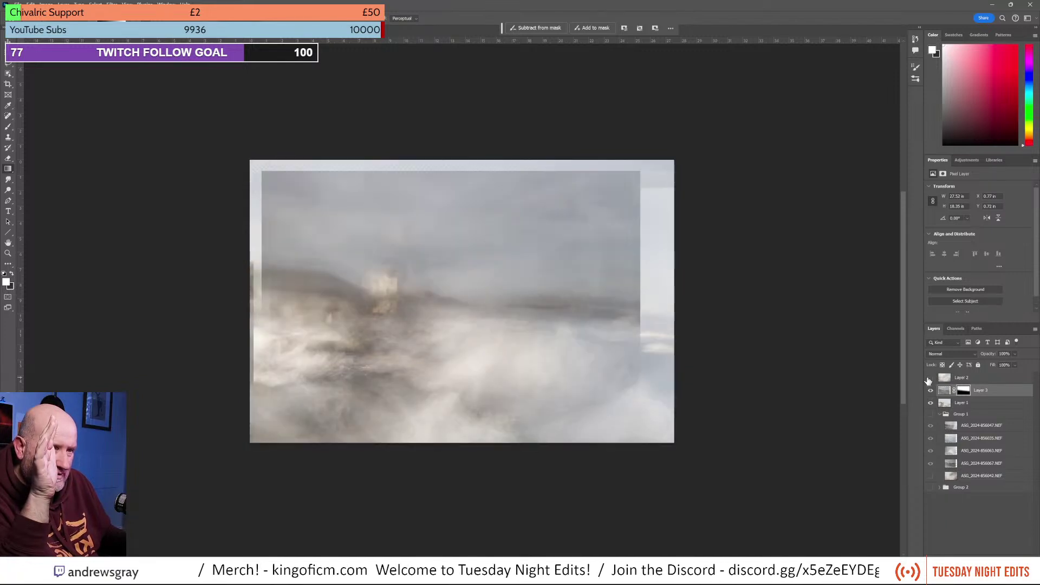
Step: Brush white on Layer 3's mask over the base of the white buildings, and compare the image with and without Layer 3
left_click(964, 391)
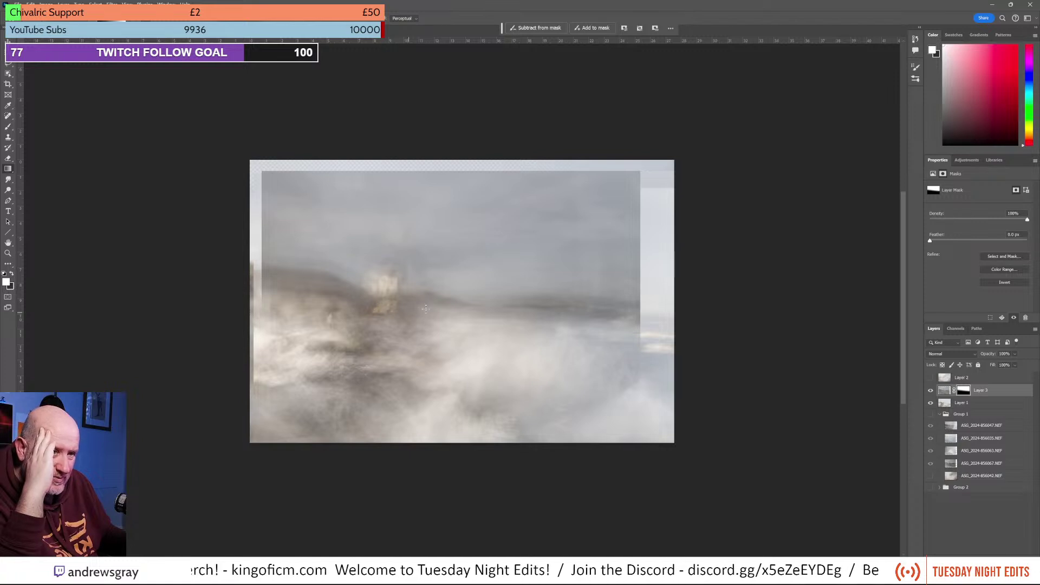
left_click(9, 128)
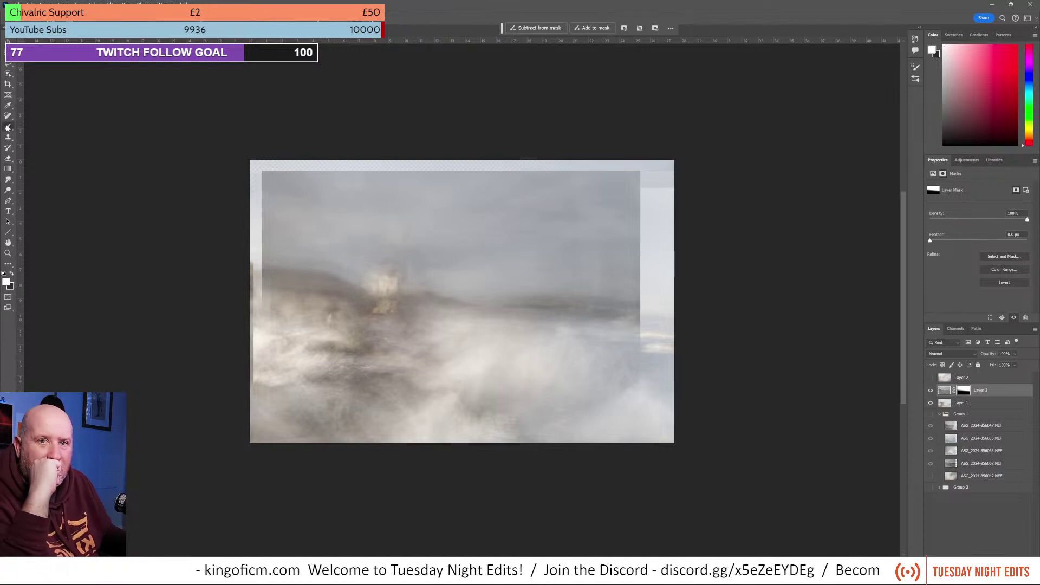
mouse_move(377, 307)
left_mouse_down()
mouse_move(384, 290)
mouse_move(374, 295)
mouse_move(401, 304)
left_mouse_up()
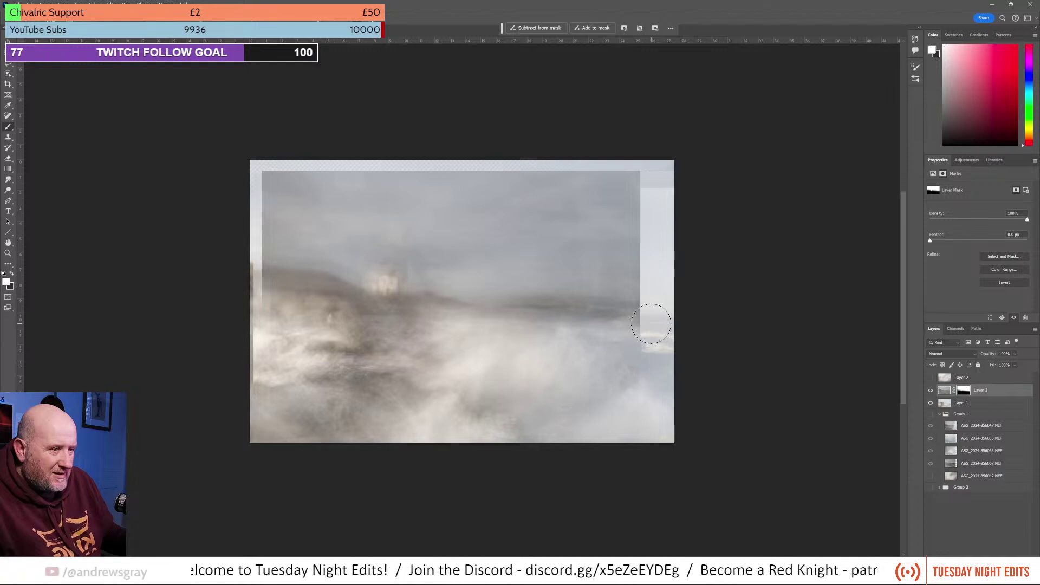
left_click(932, 391)
left_click(931, 391)
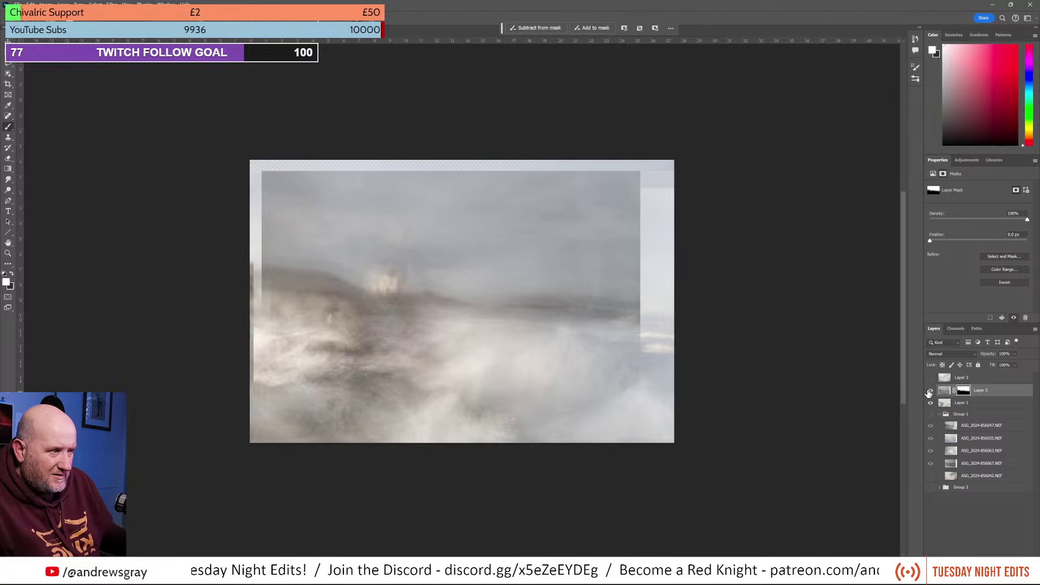
left_click(930, 392)
left_click(930, 391)
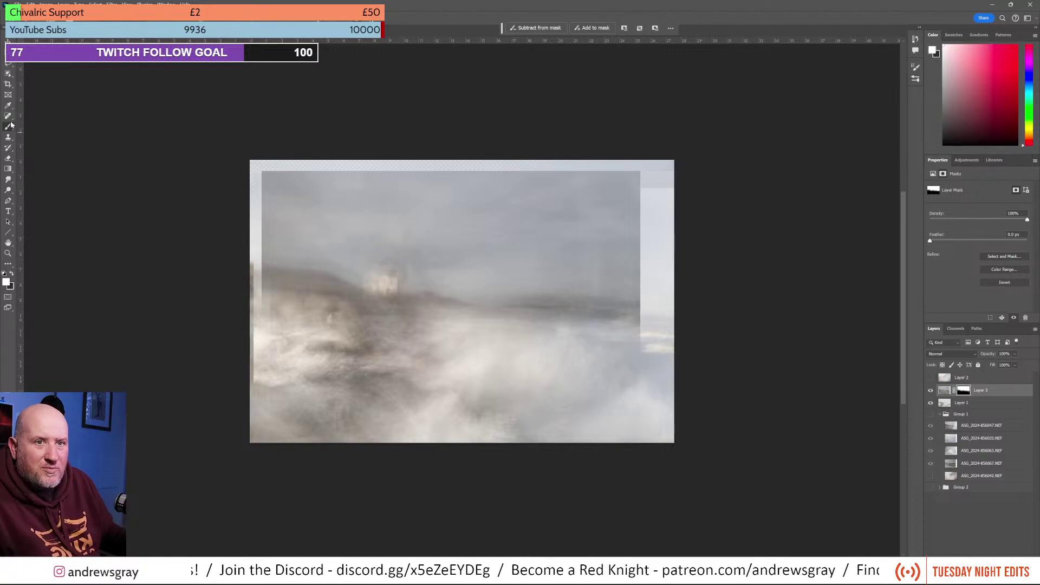
Step: Use the Eraser on Layer 3's mask to clear its lower edge over the sea right of the headland, checking before and after
left_click(8, 157)
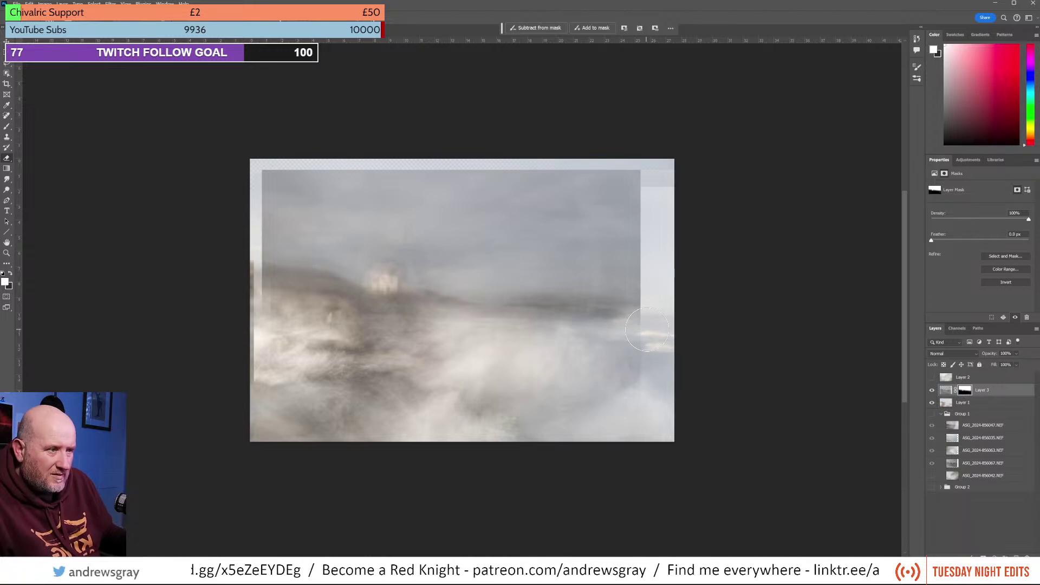
mouse_move(648, 330)
left_mouse_down()
mouse_move(541, 334)
mouse_move(640, 340)
mouse_move(441, 347)
left_mouse_up()
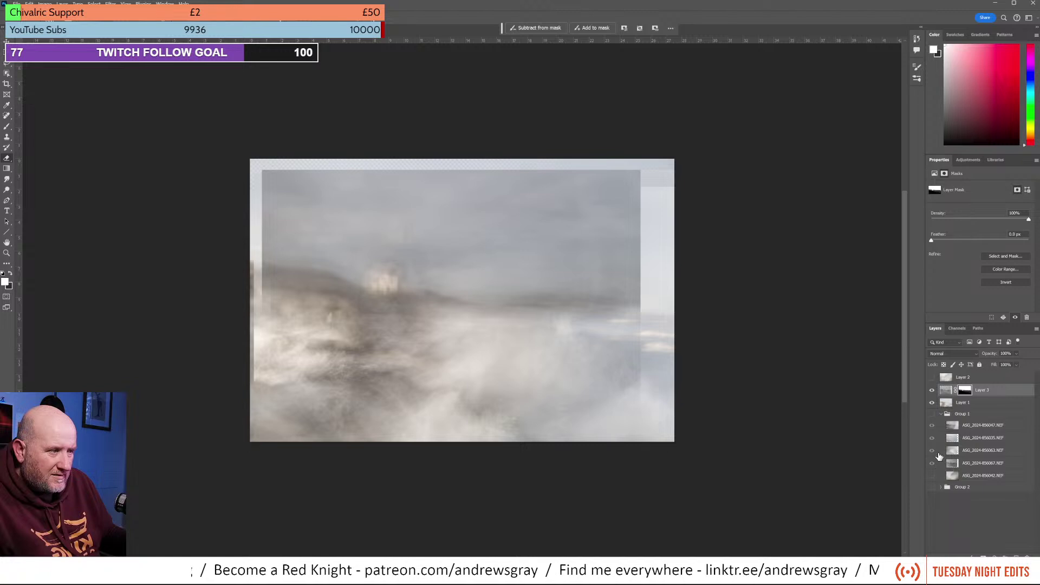
left_click(932, 391)
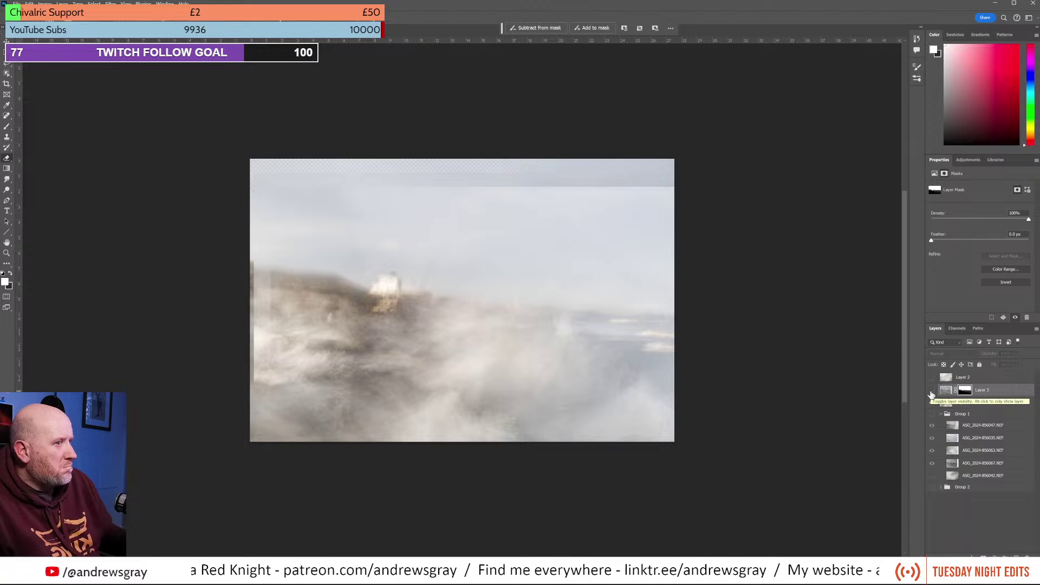
left_click(932, 394)
left_click(932, 394)
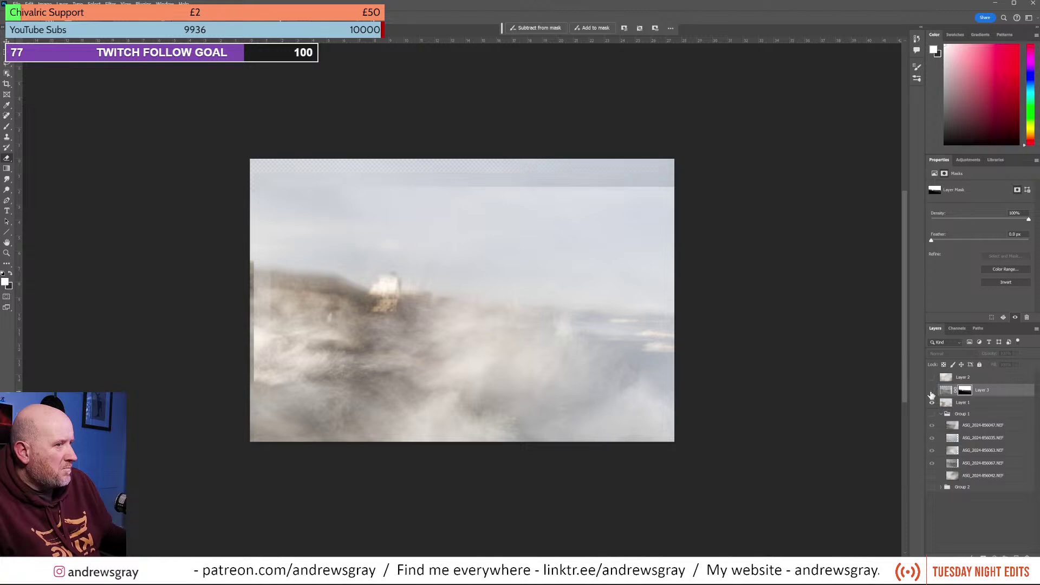
left_click(932, 394)
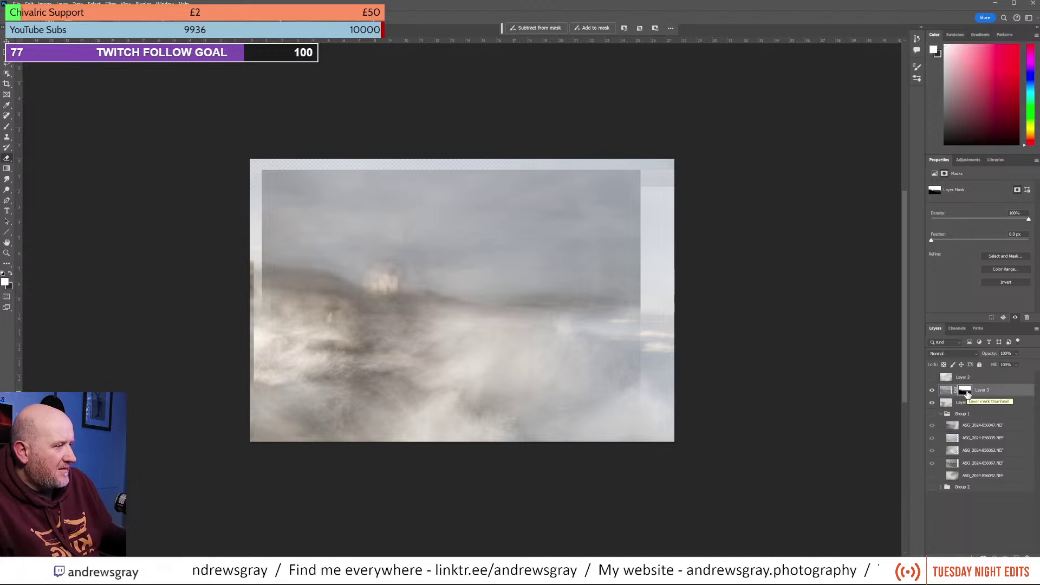
Step: Switch between Layer 3's image and its mask, and check the composite with the layer hidden and shown
left_click(946, 390)
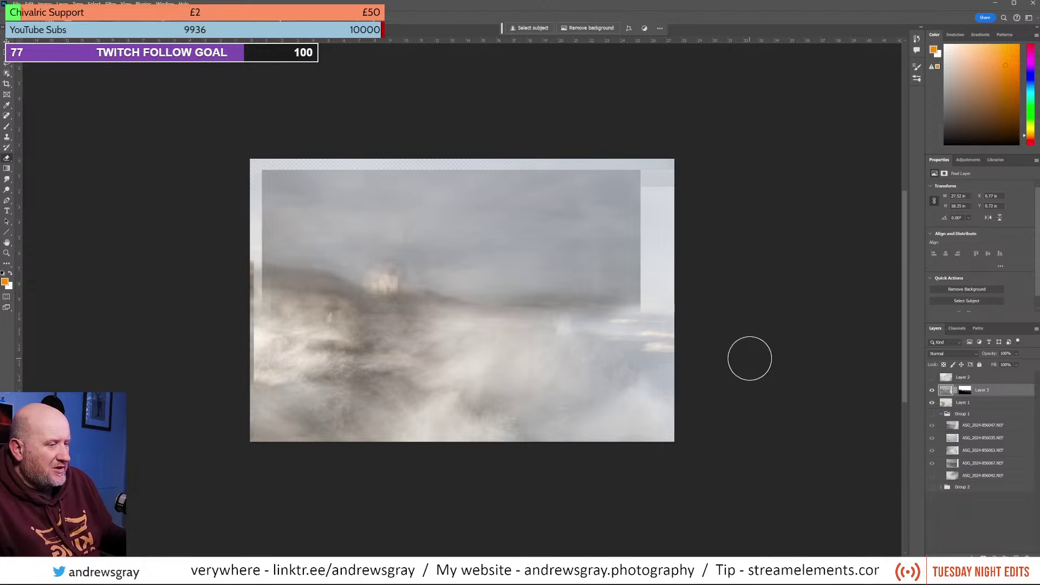
left_click(961, 390)
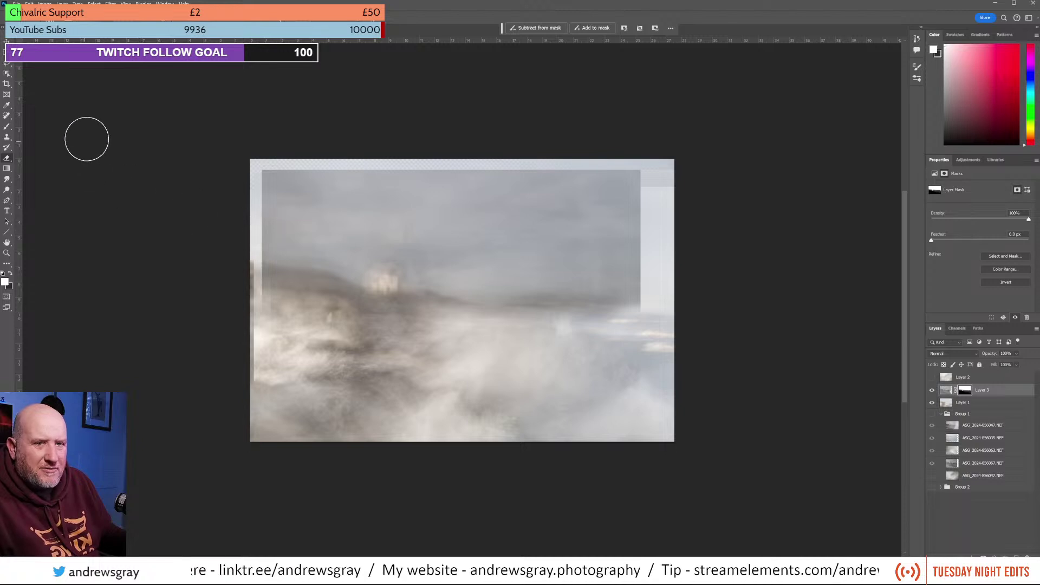
left_click(7, 125)
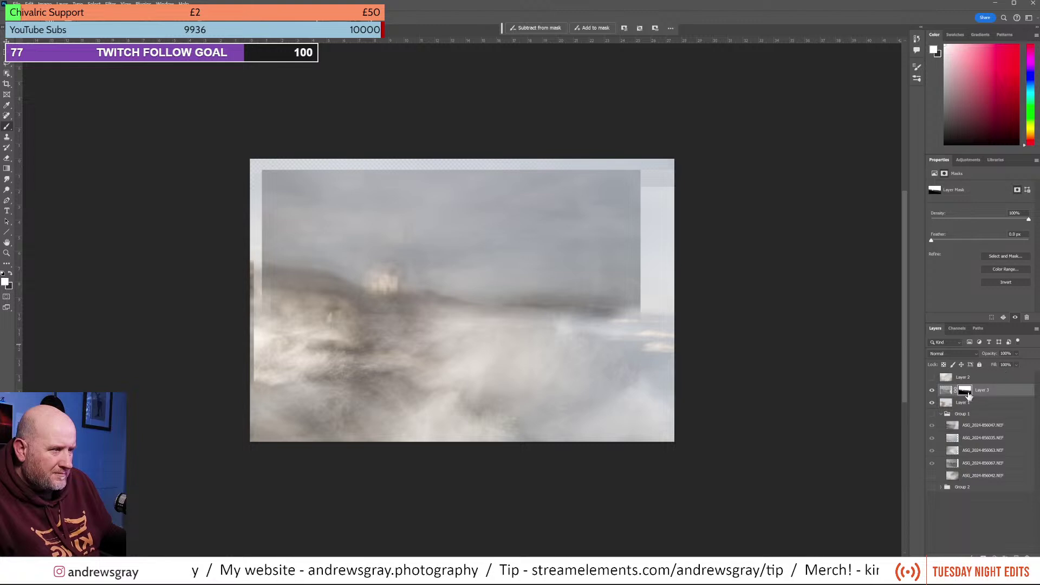
left_click(945, 390)
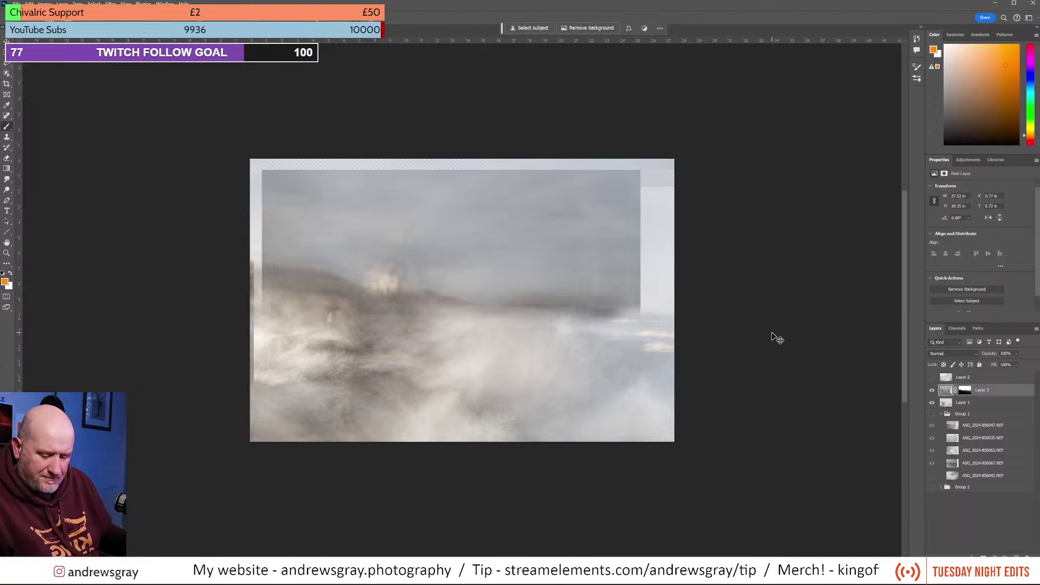
key("ctrl+backslash")
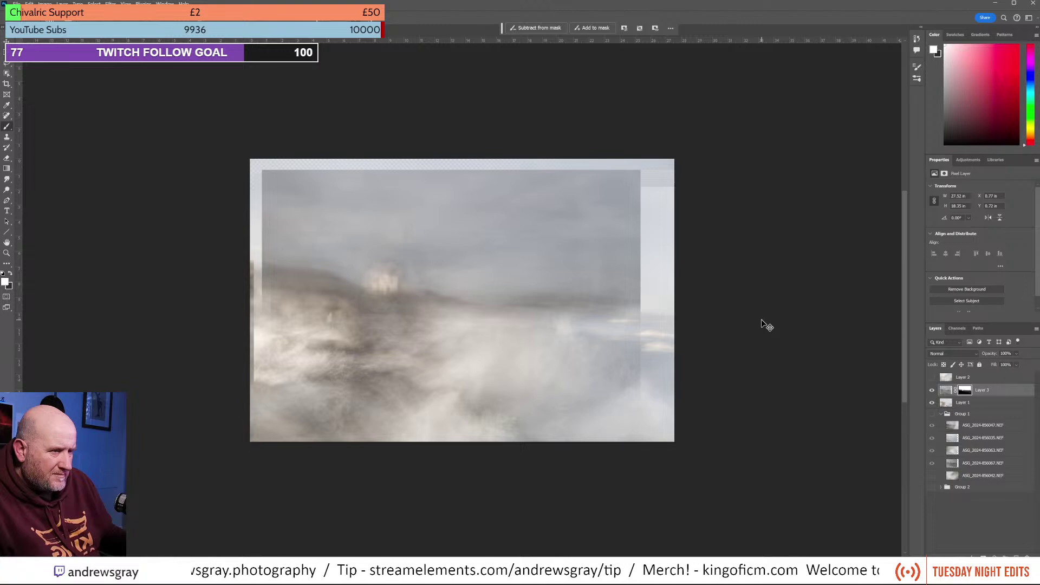
key("ctrl+comma")
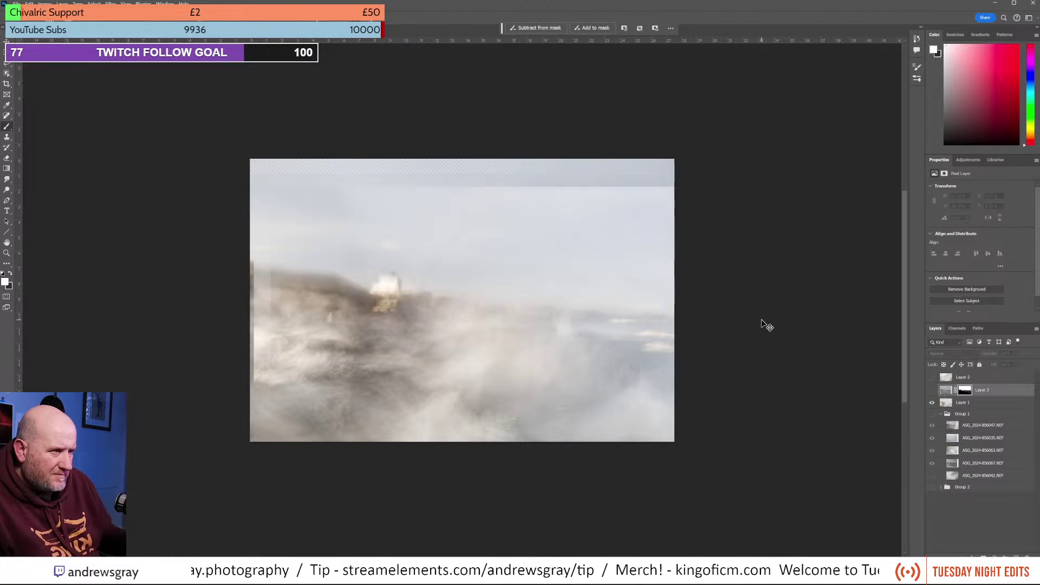
left_click(931, 391)
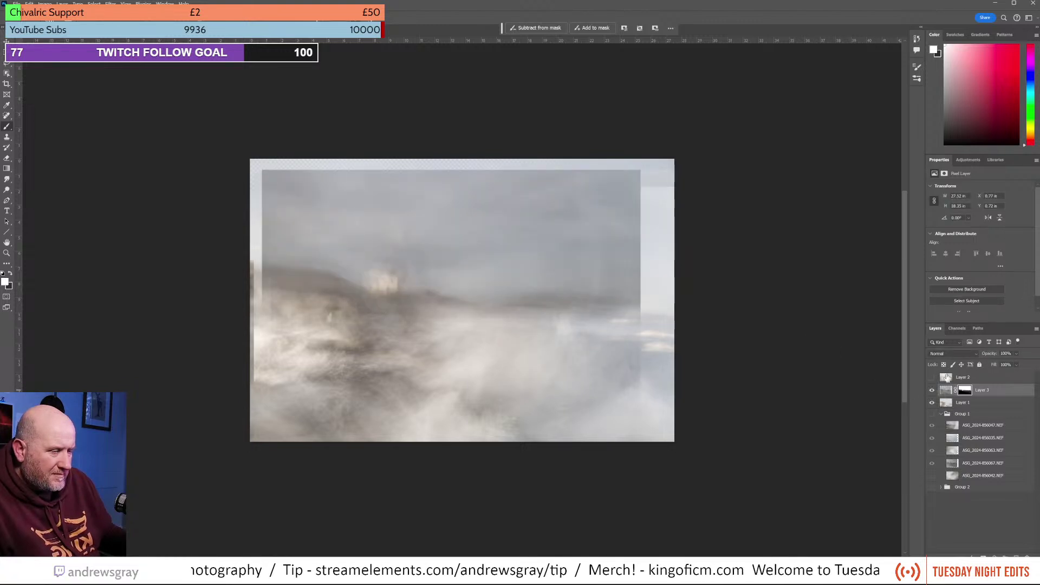
left_click(968, 393)
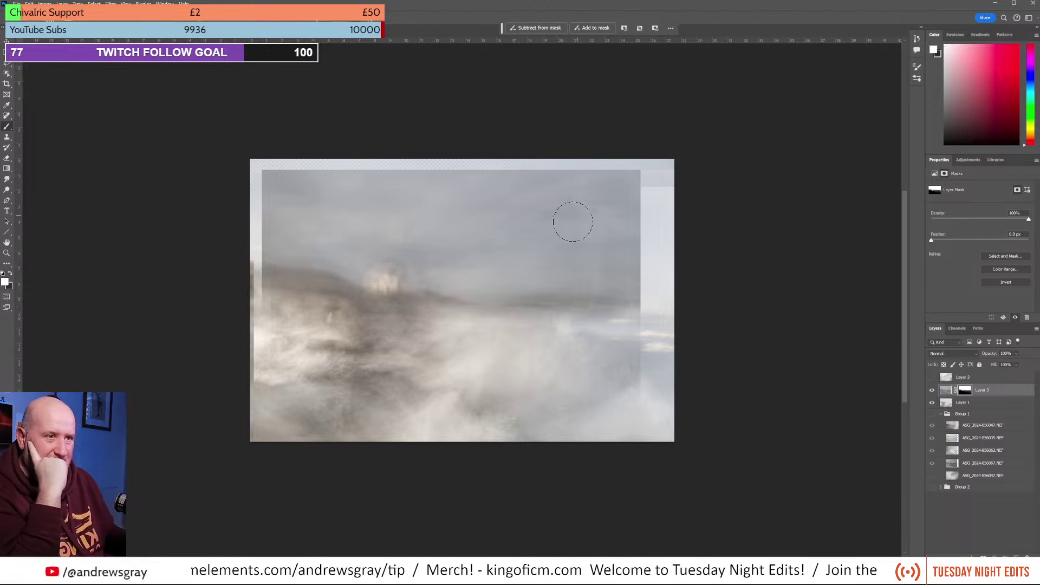
Step: Show Layer 2 and rotate it half a turn with Free Transform so it sits upside down over the canvas
left_click(932, 378)
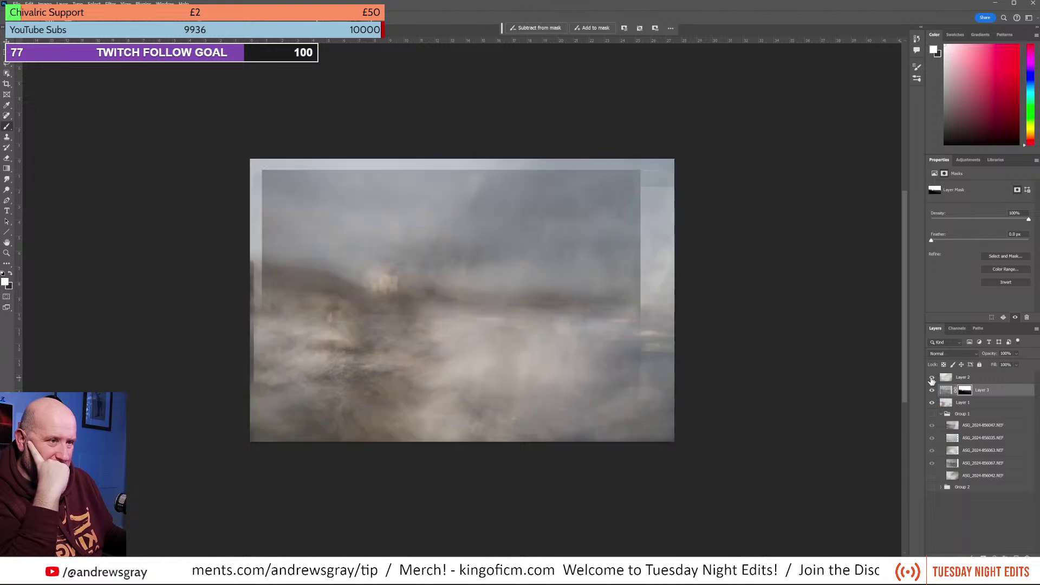
left_click(965, 381)
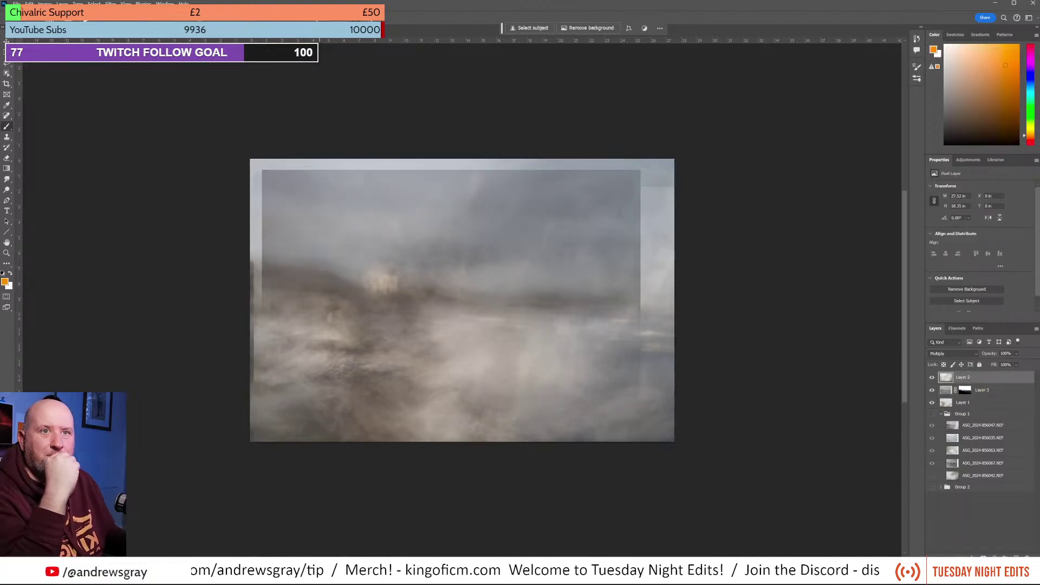
left_click(30, 3)
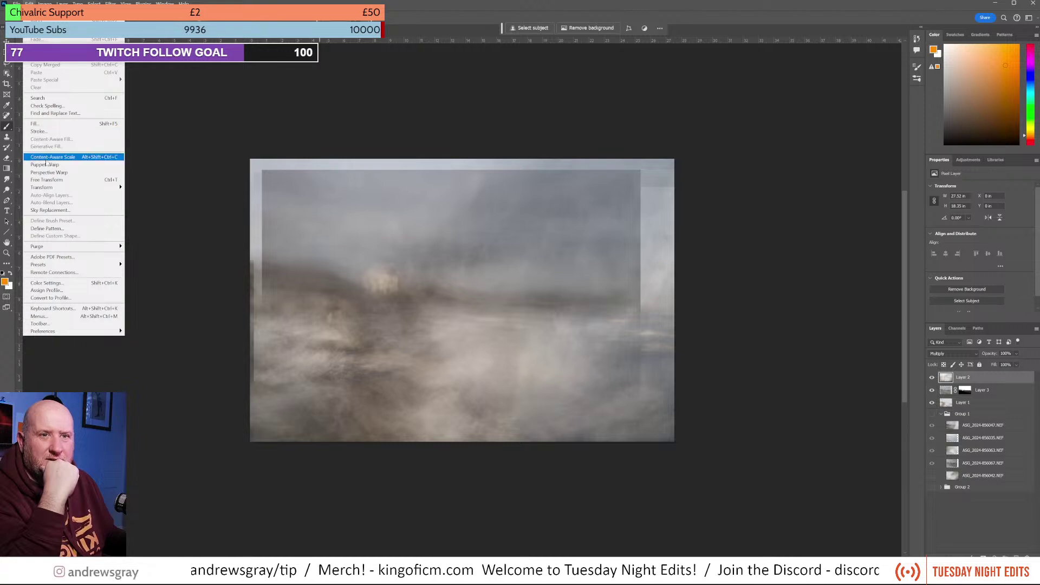
left_click(54, 181)
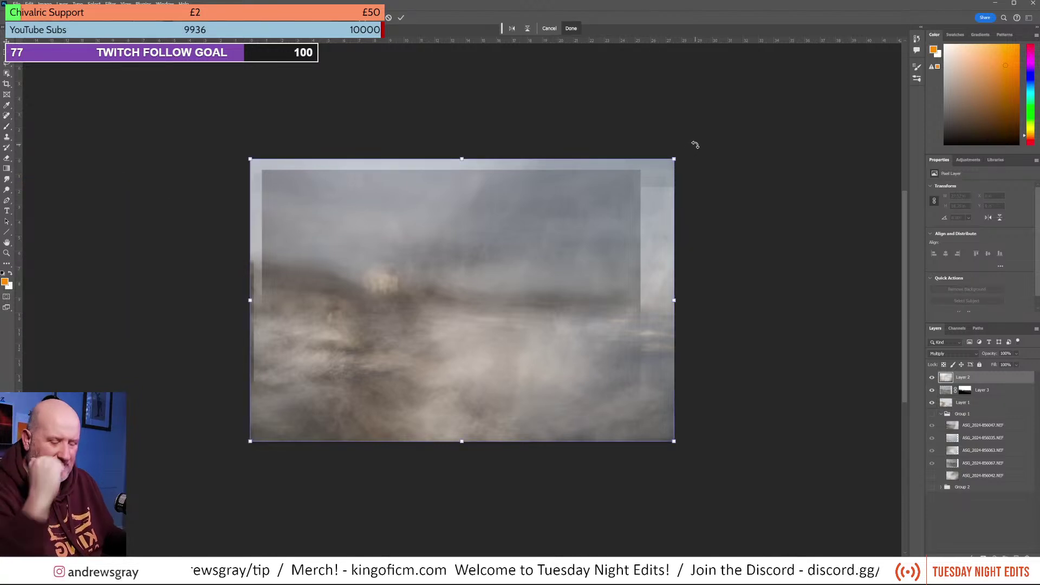
left_click_drag(695, 144, 273, 428)
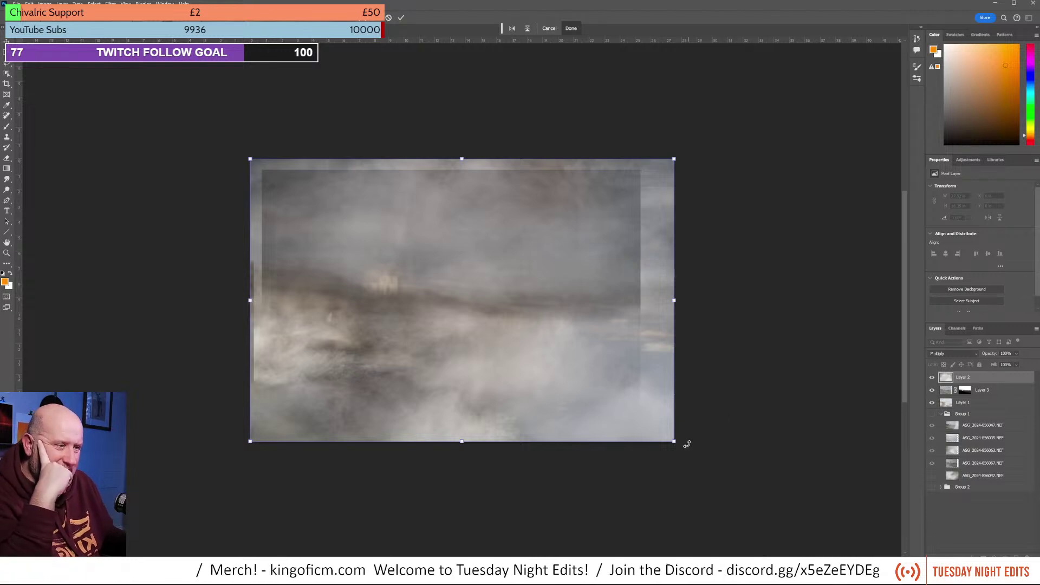
Step: Enlarge Layer 2 beyond the canvas width and shift it up and to the left
left_click_drag(675, 441, 804, 529)
left_click_drag(570, 381, 408, 310)
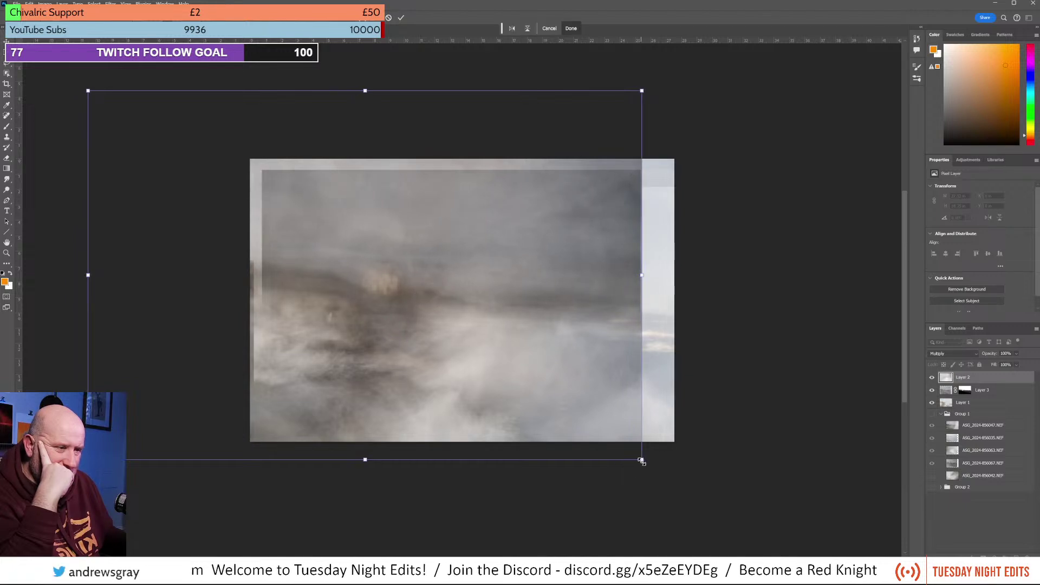
left_click_drag(641, 459, 666, 482)
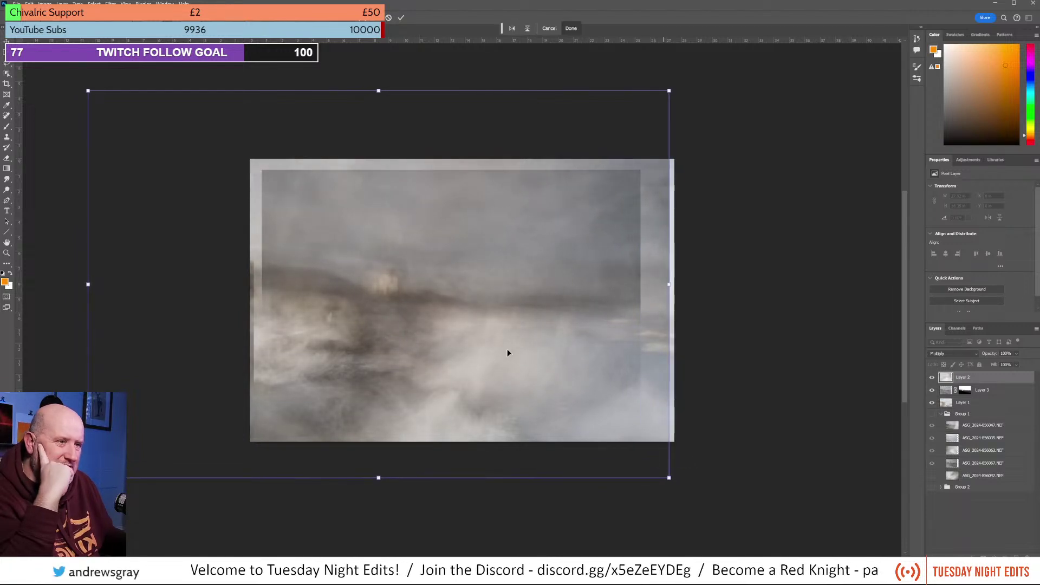
left_click_drag(509, 353, 484, 261)
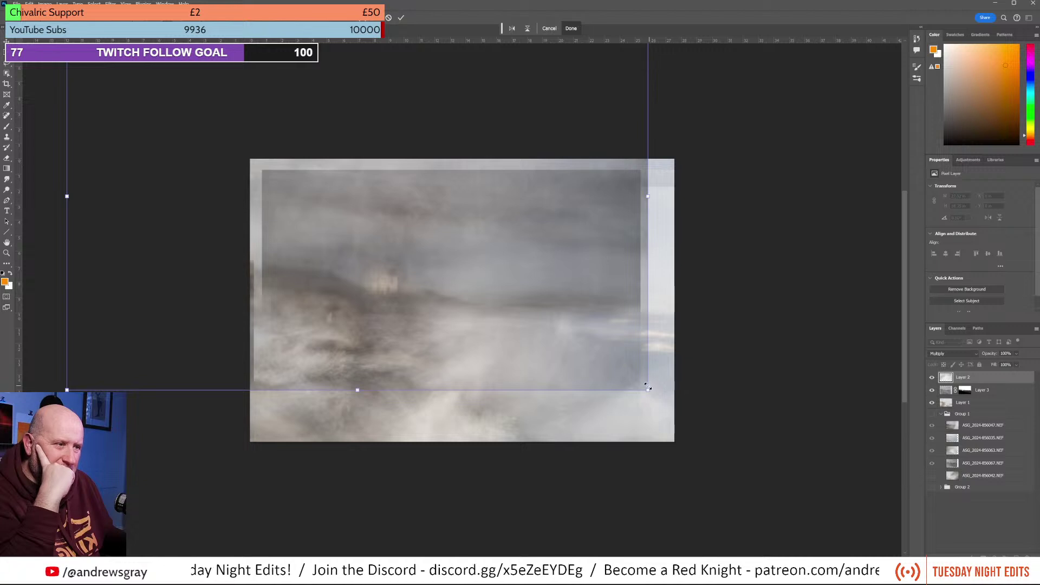
Step: Enlarge Layer 2 further, tilt it slightly and reposition it to cover the whole canvas, applying the transform
left_click_drag(646, 390, 772, 507)
left_click_drag(502, 323, 421, 296)
left_click_drag(739, 439, 743, 429)
left_click_drag(481, 384, 495, 413)
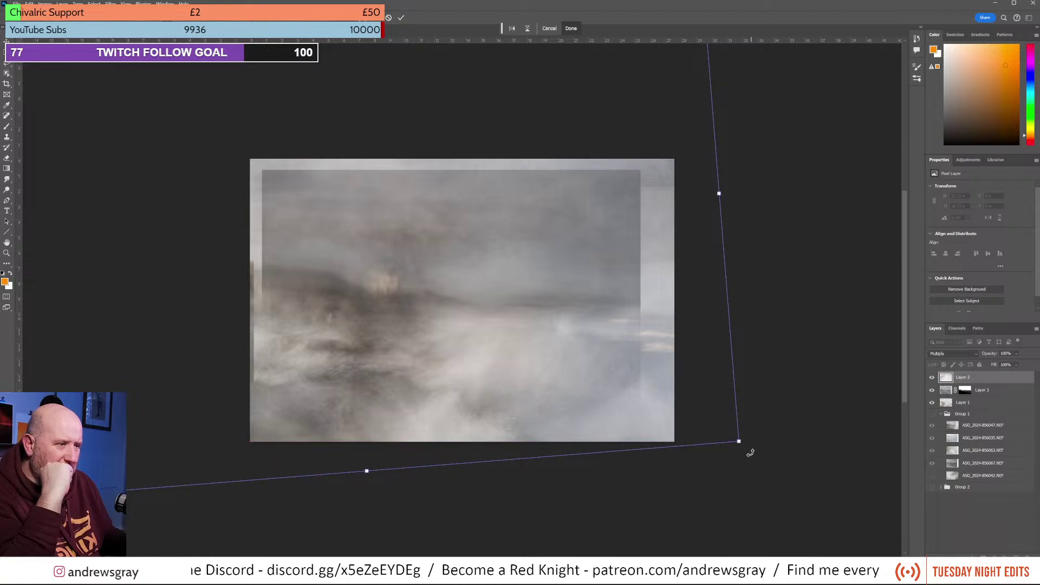
left_click_drag(750, 452, 874, 522)
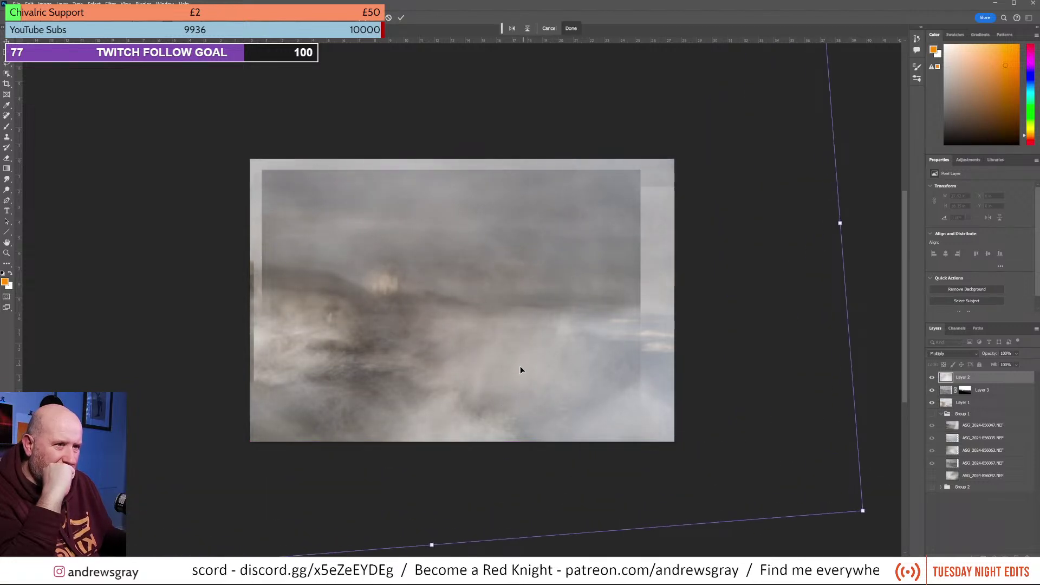
left_click_drag(521, 370, 373, 295)
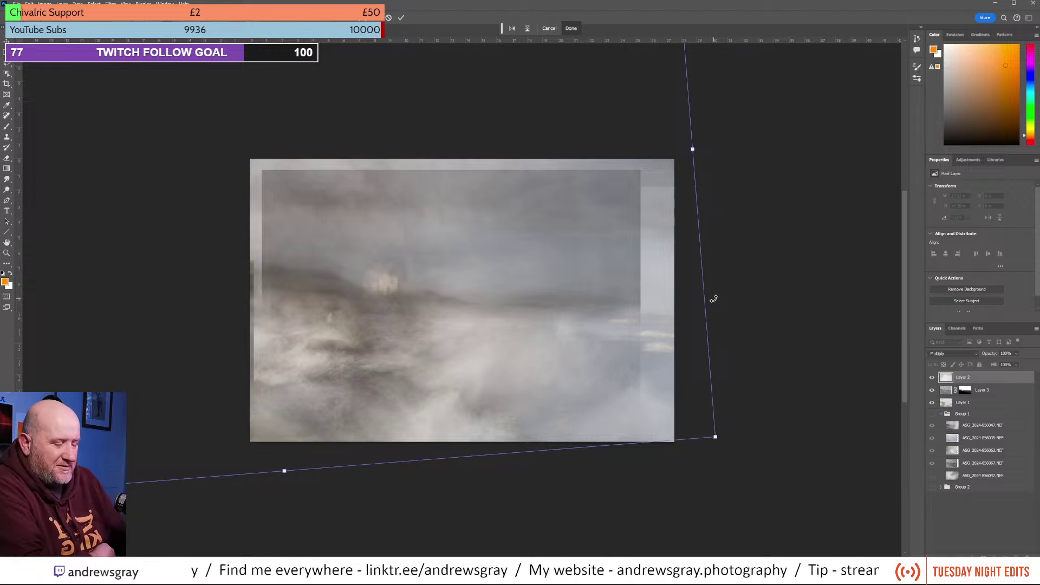
key("Return")
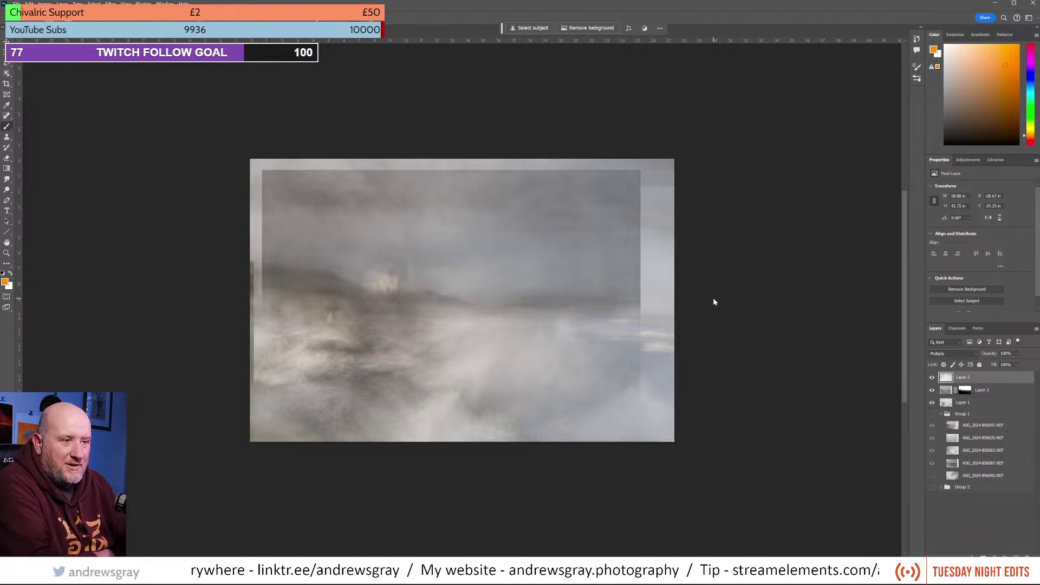
Step: Keep Layer 2 on Multiply, lower its opacity to 79%, and compare the composite with the layer hidden and shown
left_click(954, 354)
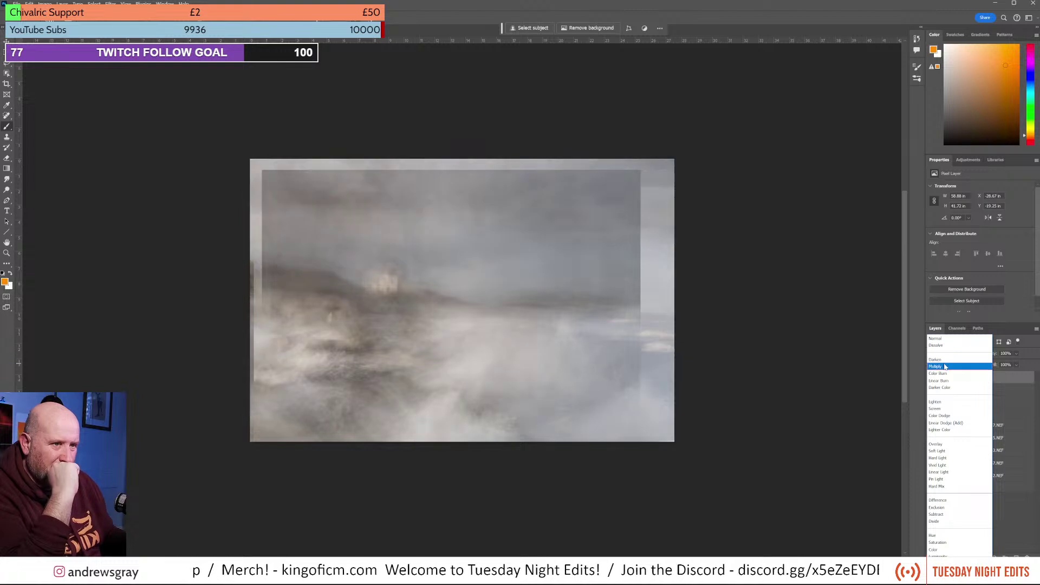
left_click(945, 367)
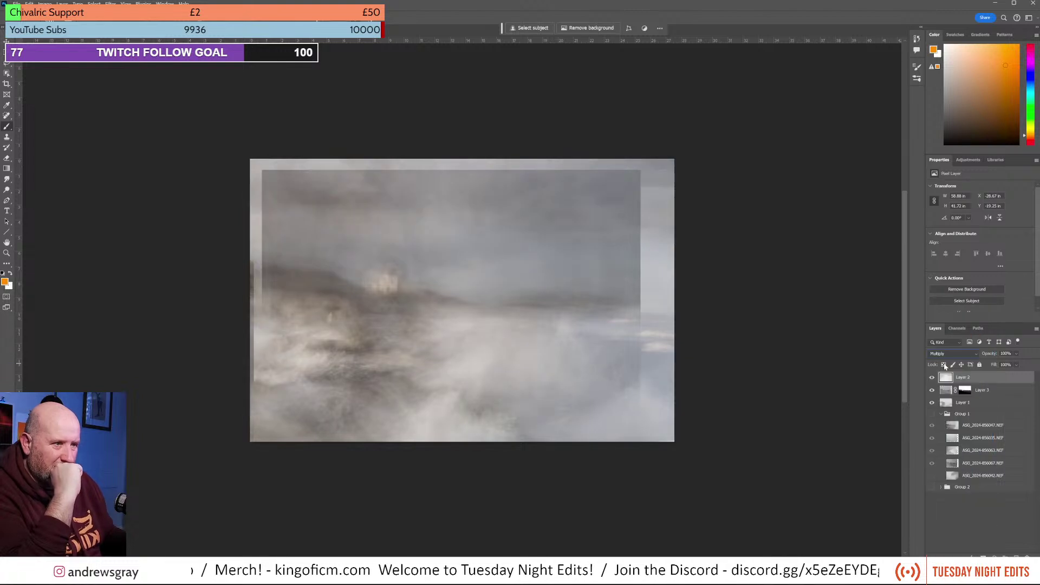
left_click(1017, 354)
mouse_move(1032, 364)
left_mouse_down()
mouse_move(1008, 365)
mouse_move(1024, 367)
left_mouse_up()
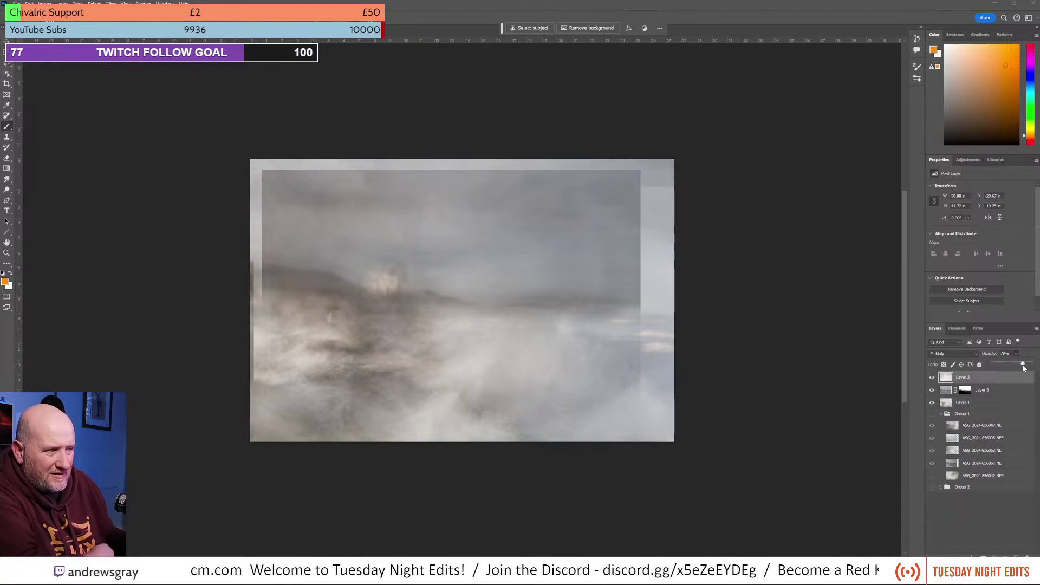
left_click(933, 378)
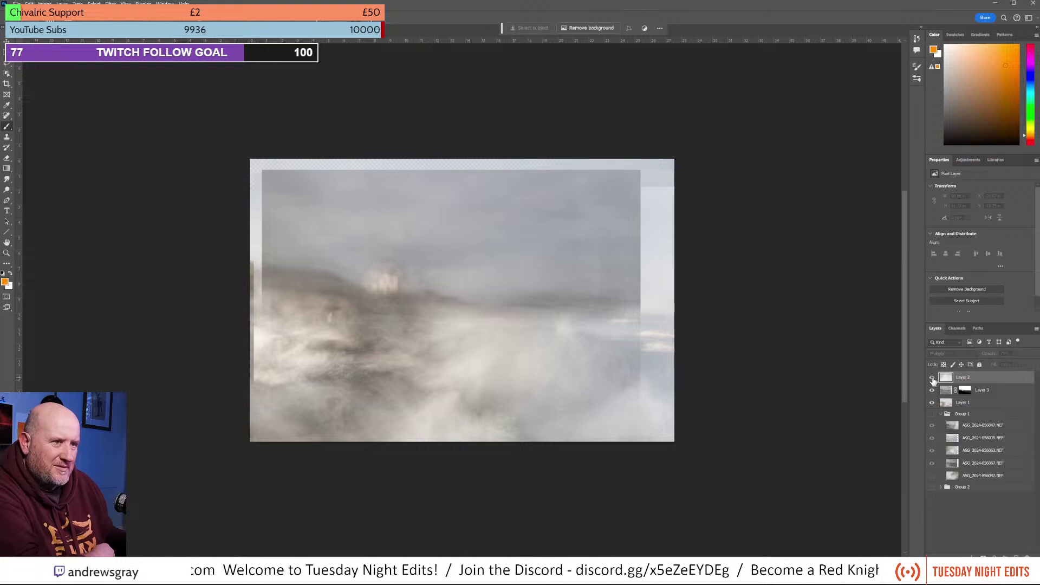
left_click(932, 378)
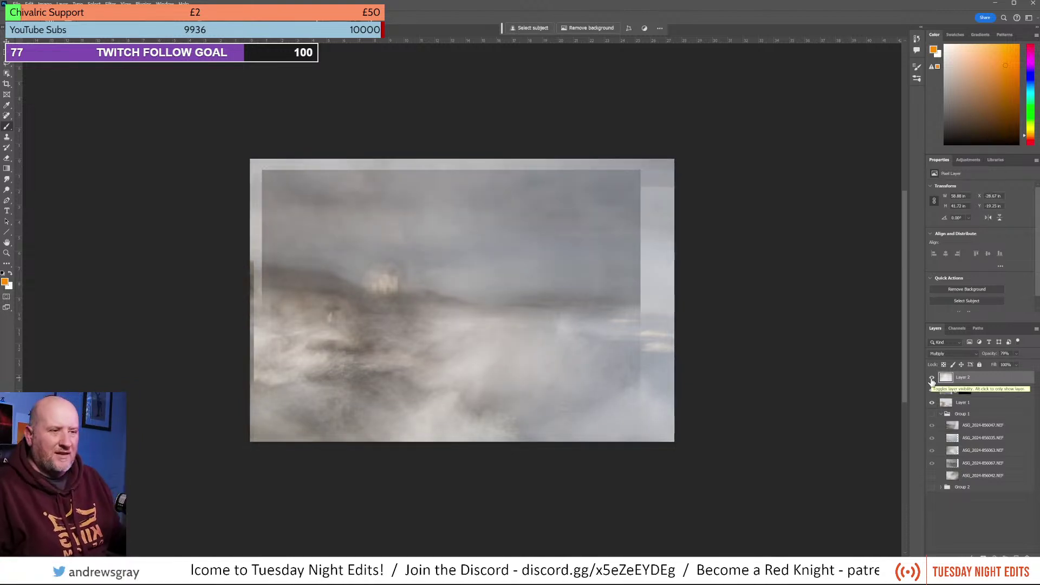
Step: Crop the canvas to about 23.7 by 17.6 in, cutting off the hard-edged layer borders along the sides and top
left_click(7, 84)
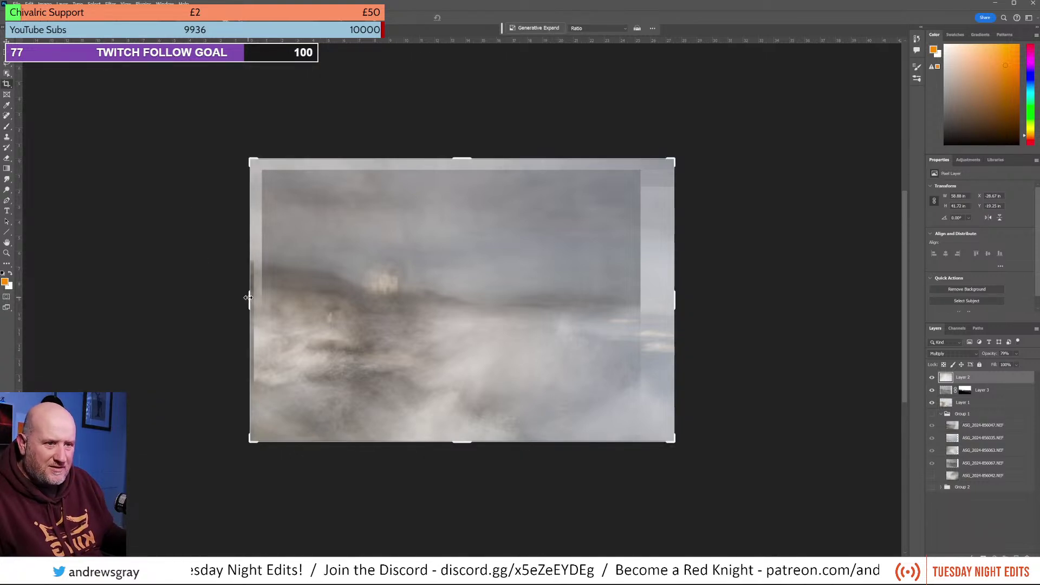
mouse_move(253, 298)
left_mouse_down()
mouse_move(265, 297)
mouse_move(262, 305)
left_mouse_up()
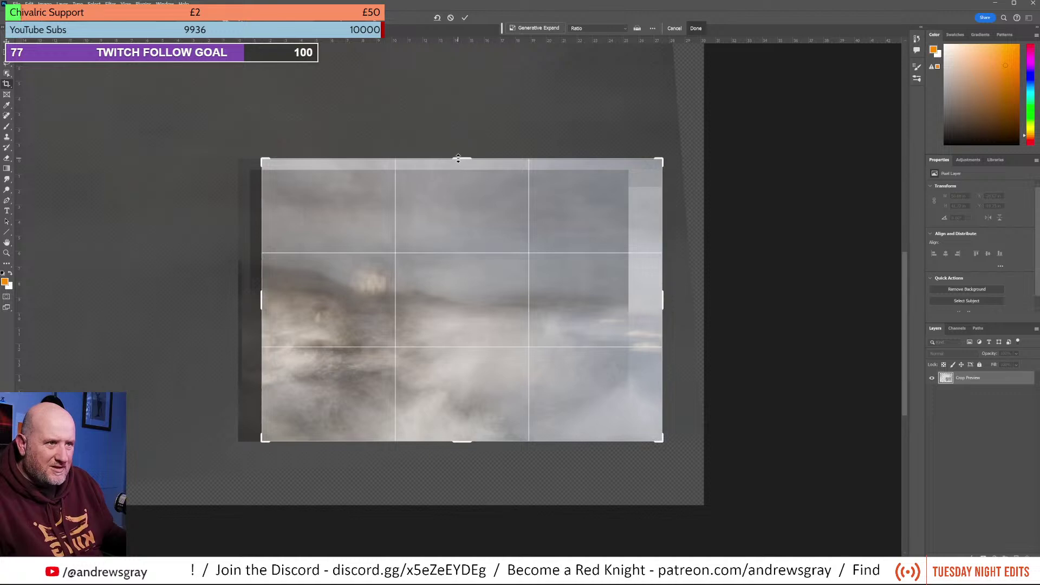
mouse_move(458, 163)
left_mouse_down()
mouse_move(456, 174)
mouse_move(455, 165)
left_mouse_up()
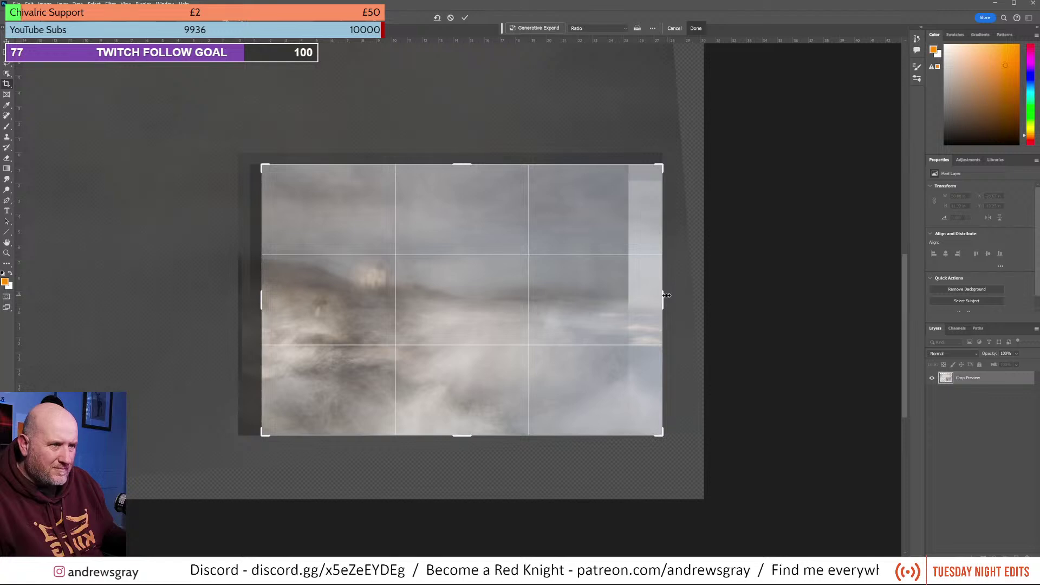
left_click_drag(663, 296, 647, 297)
mouse_move(470, 437)
left_mouse_down()
mouse_move(469, 426)
mouse_move(469, 438)
left_mouse_up()
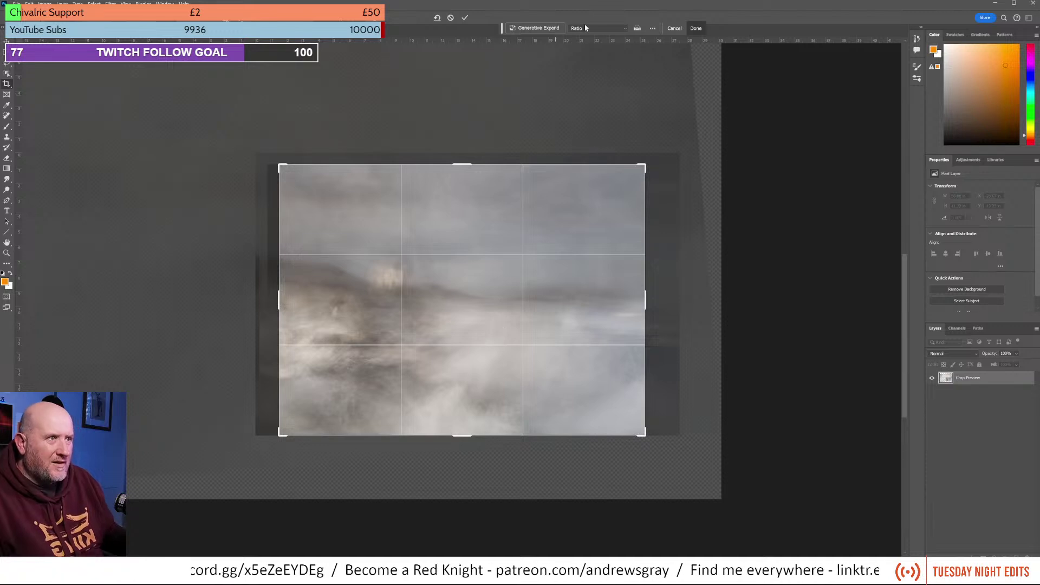
left_click(465, 18)
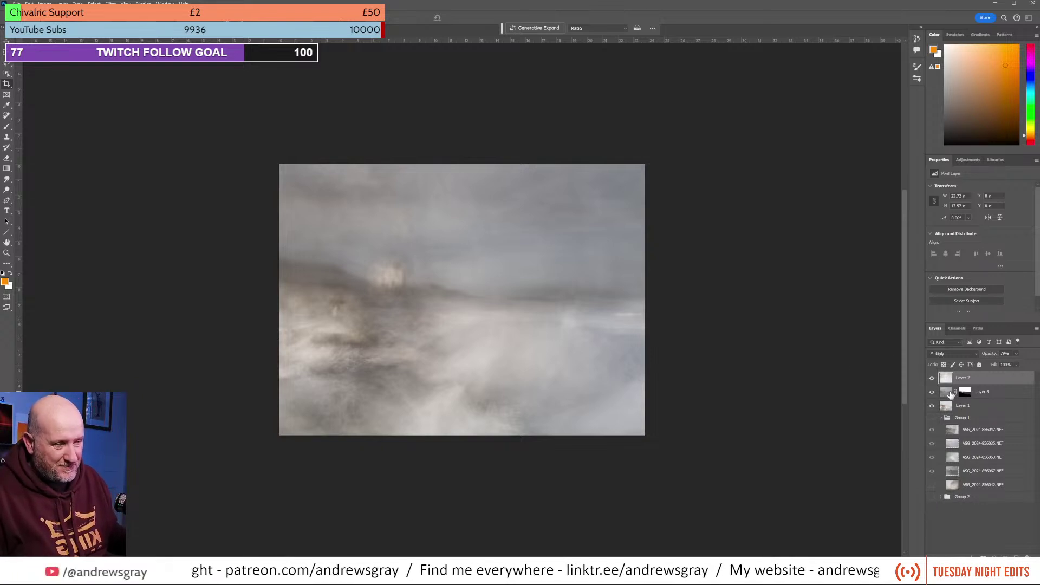
Step: Delete Group 1 and Group 2 with all their source photo layers, inspecting the cropped composite up close before removing them
left_click(975, 421)
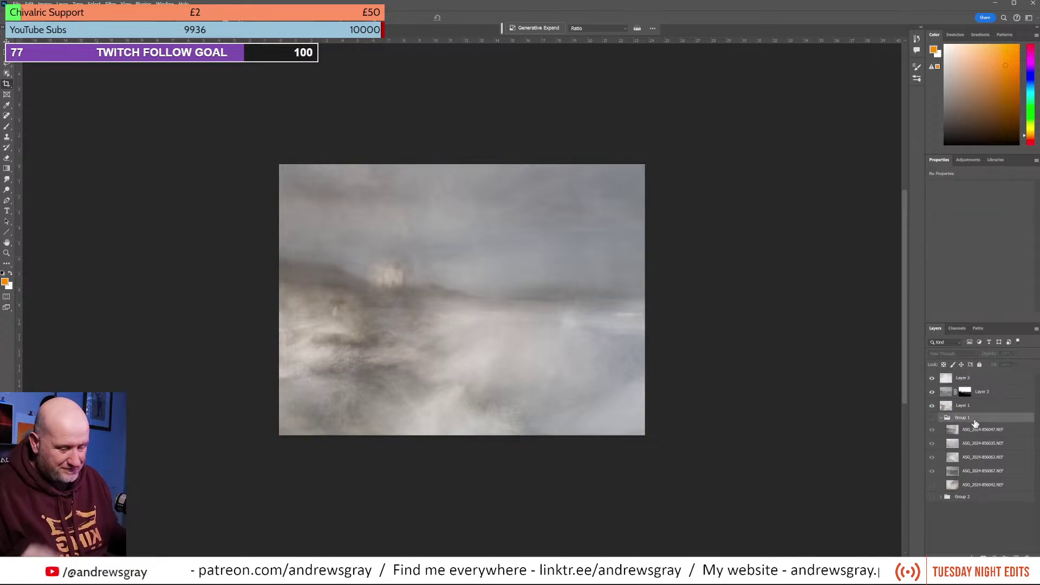
left_click(983, 497, "shift")
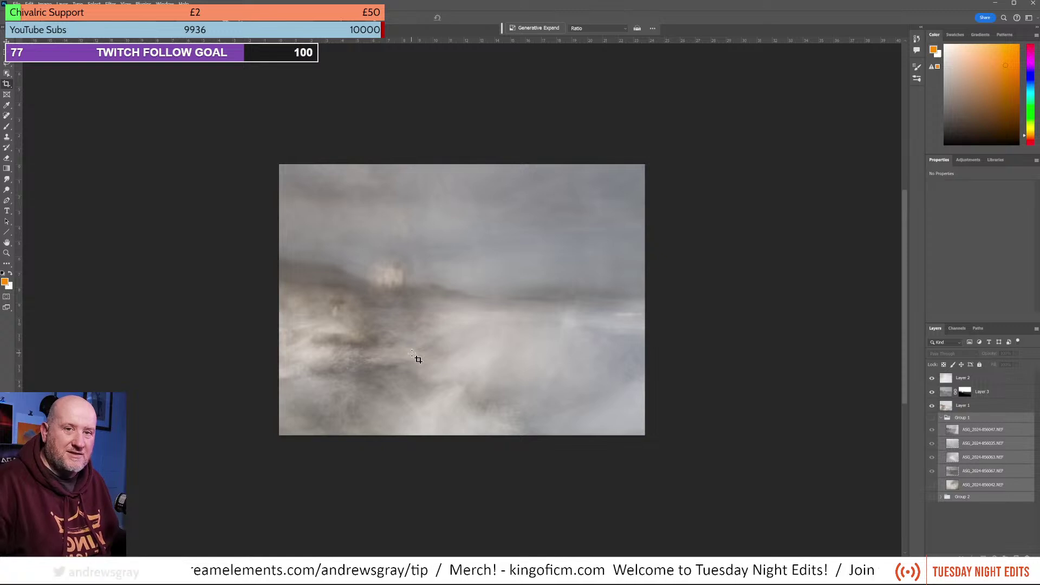
scroll(314, 379, "up", 2)
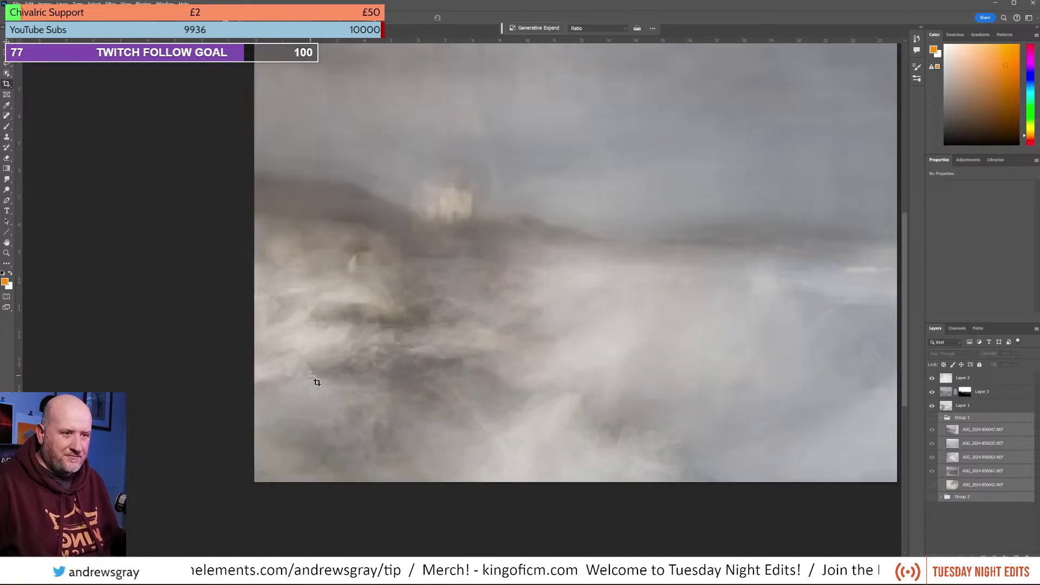
scroll(316, 382, "up", 2)
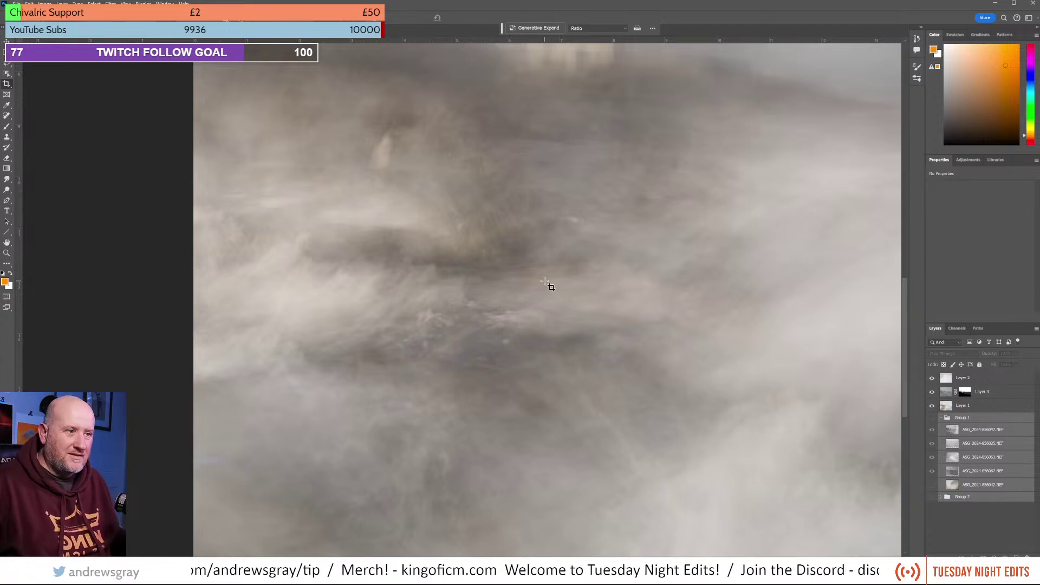
left_click_drag(543, 282, 453, 368)
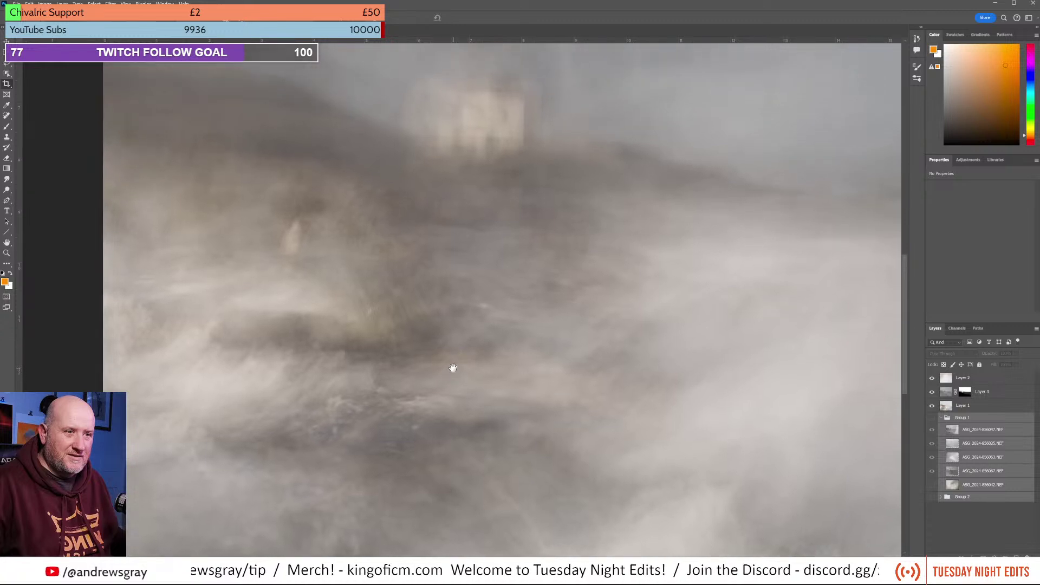
key("space")
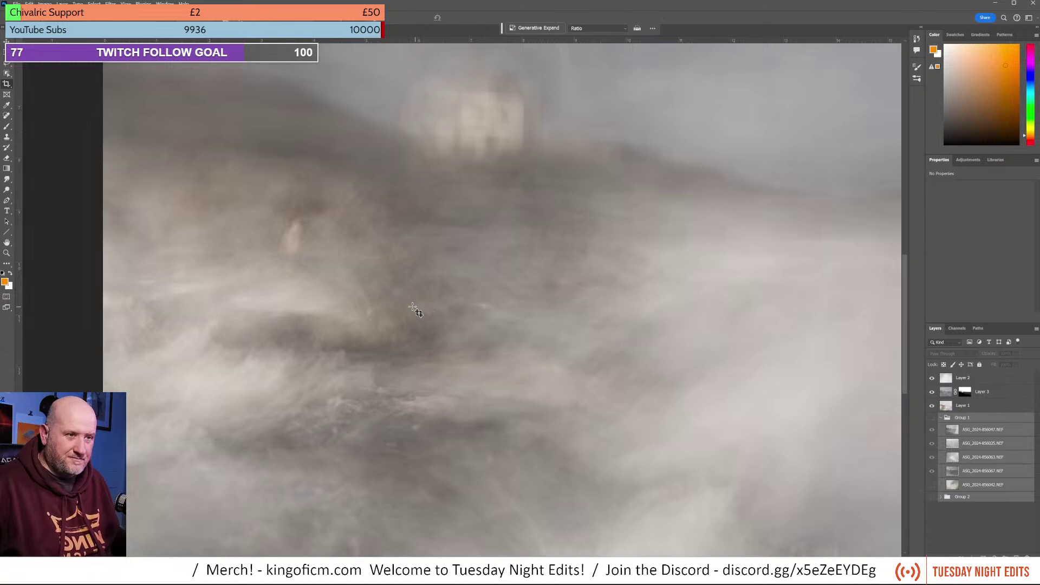
scroll(408, 307, "down", 2)
scroll(409, 308, "down", 3)
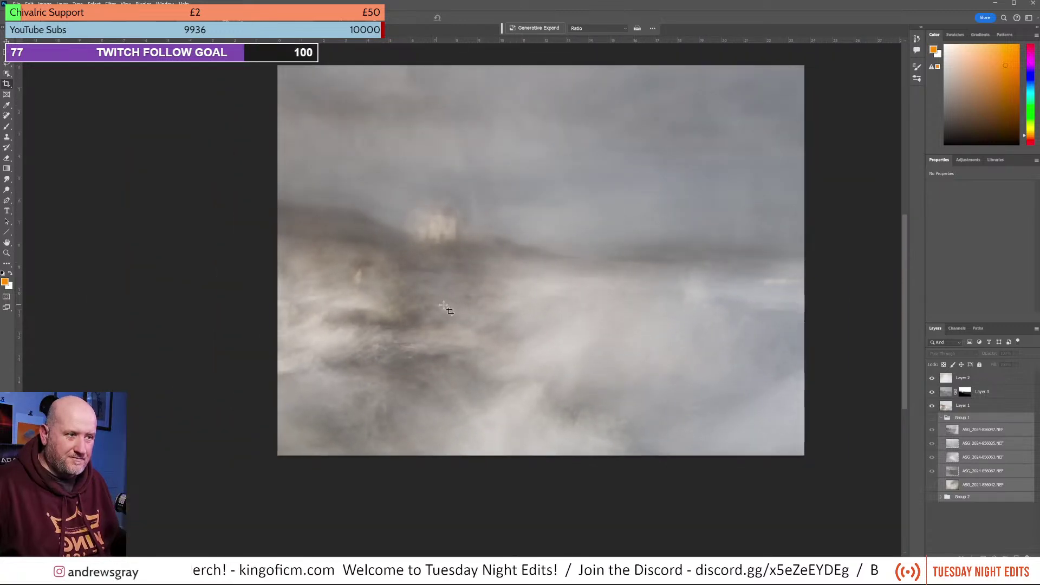
left_click_drag(543, 297, 490, 318)
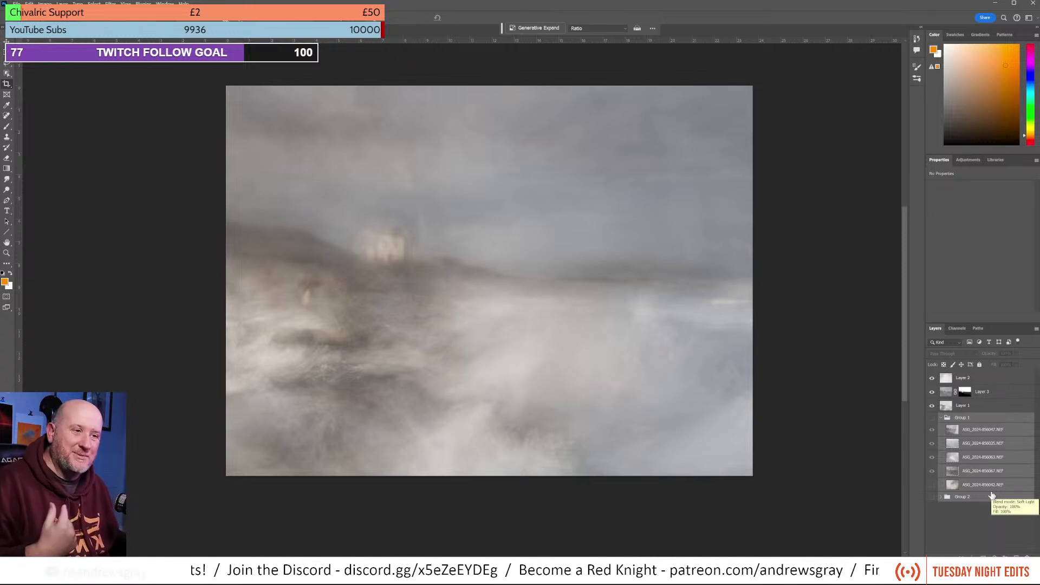
left_click(942, 497)
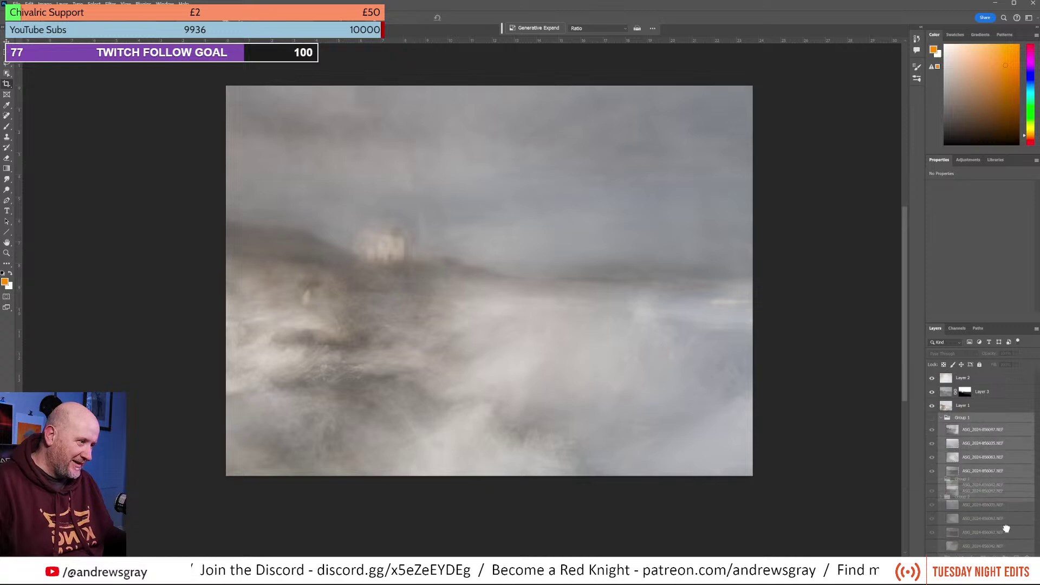
left_click_drag(1007, 529, 1023, 554)
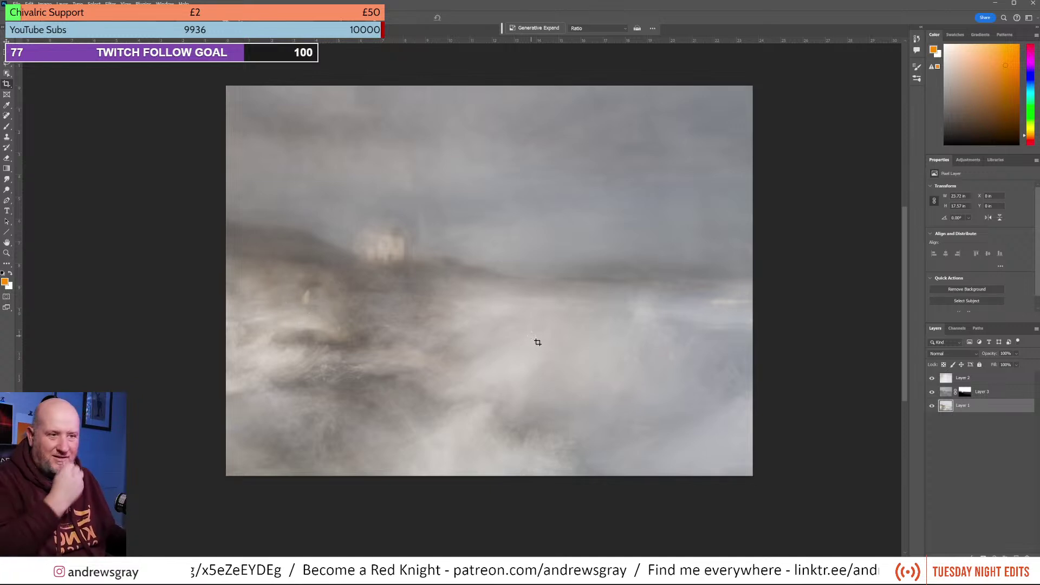
Step: Stamp the visible layers into a new layer above Layer 2, and lasso the pale spot on the left-hand rocks for a promptless Generative Fill
left_click(982, 379)
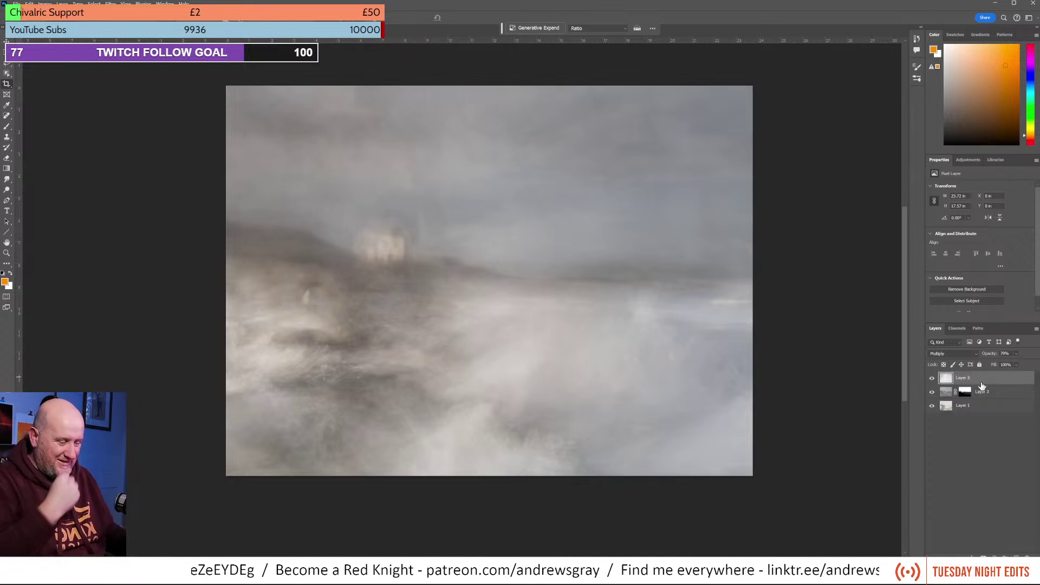
key("ctrl+alt+shift+e")
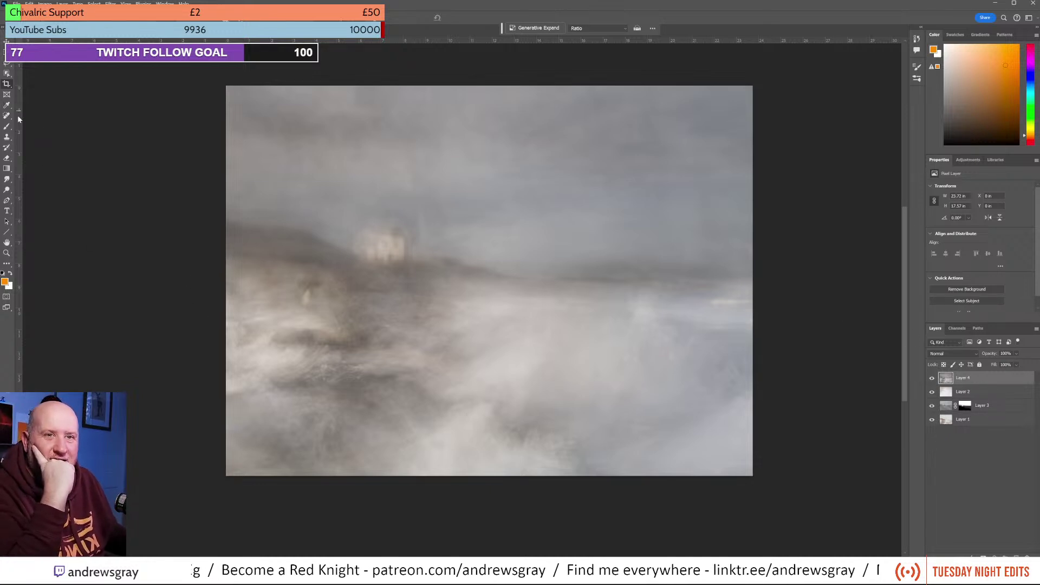
left_click(7, 63)
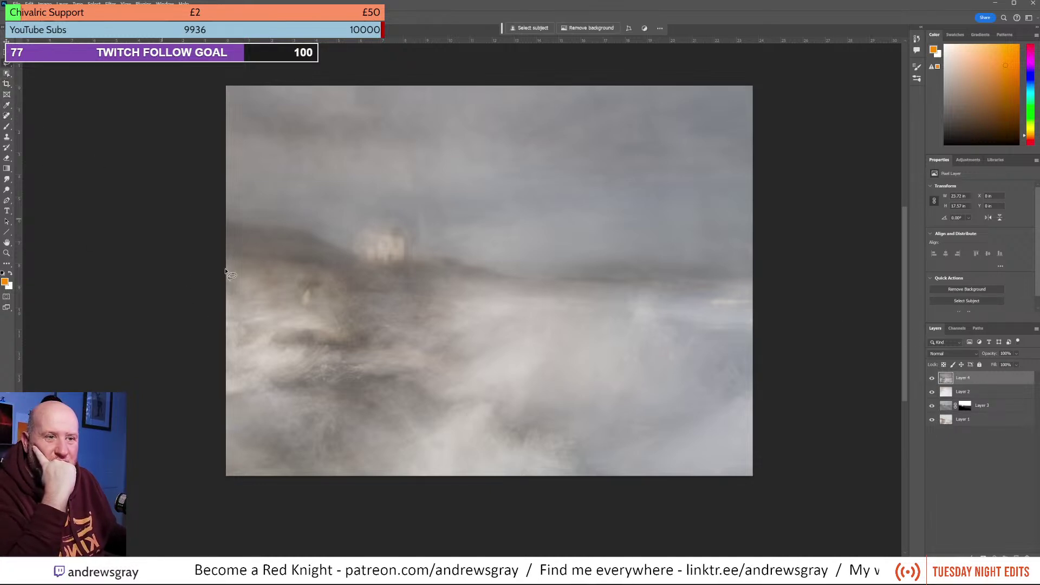
mouse_move(309, 290)
left_mouse_down()
mouse_move(297, 303)
mouse_move(311, 317)
mouse_move(324, 301)
mouse_move(311, 289)
left_mouse_up()
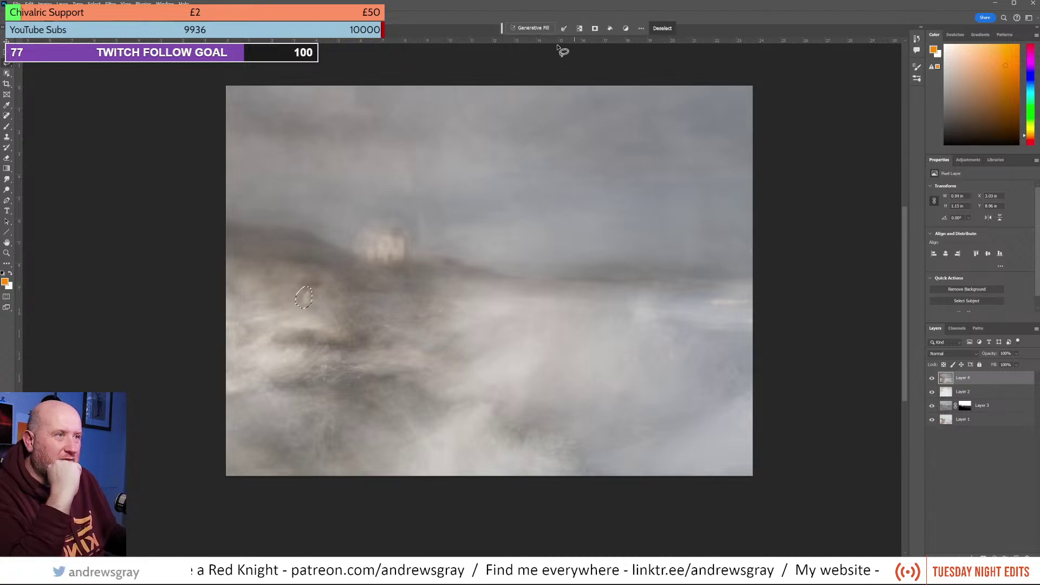
left_click(532, 27)
left_click(682, 29)
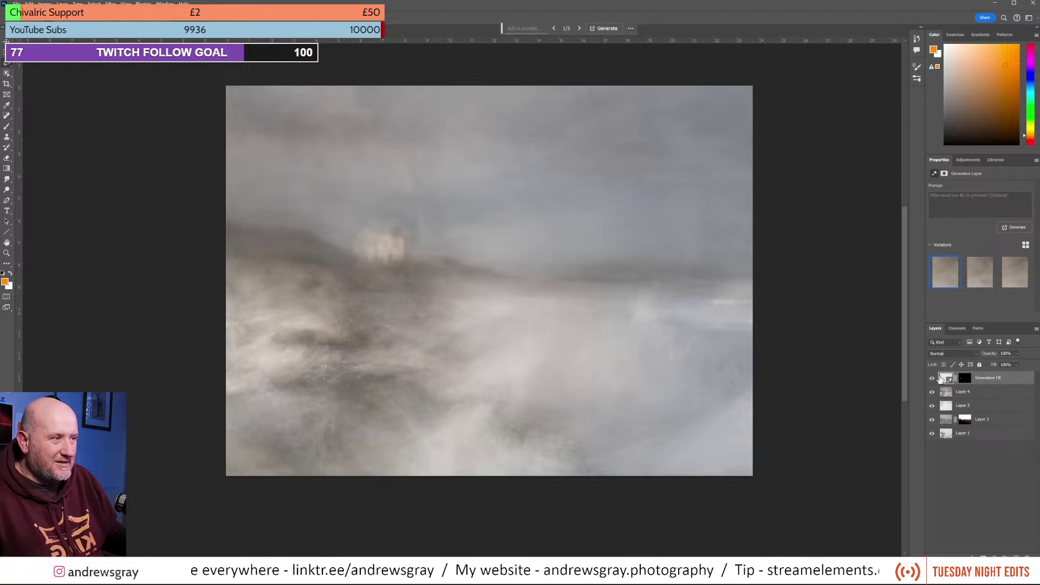
Step: Compare the Generative Fill variations on the rocks and choose the third one
left_click(984, 278)
left_click(1010, 278)
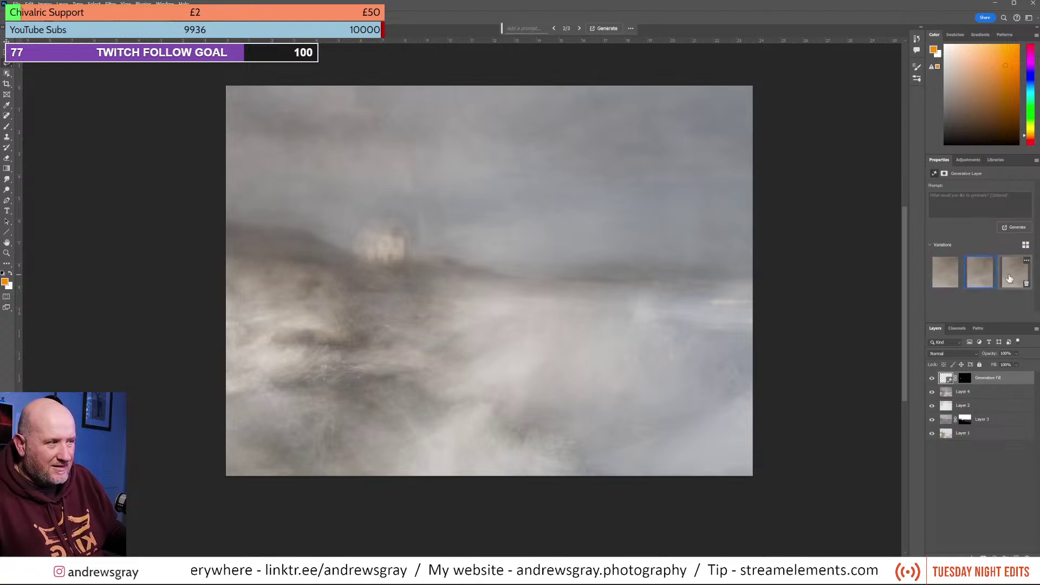
left_click(945, 280)
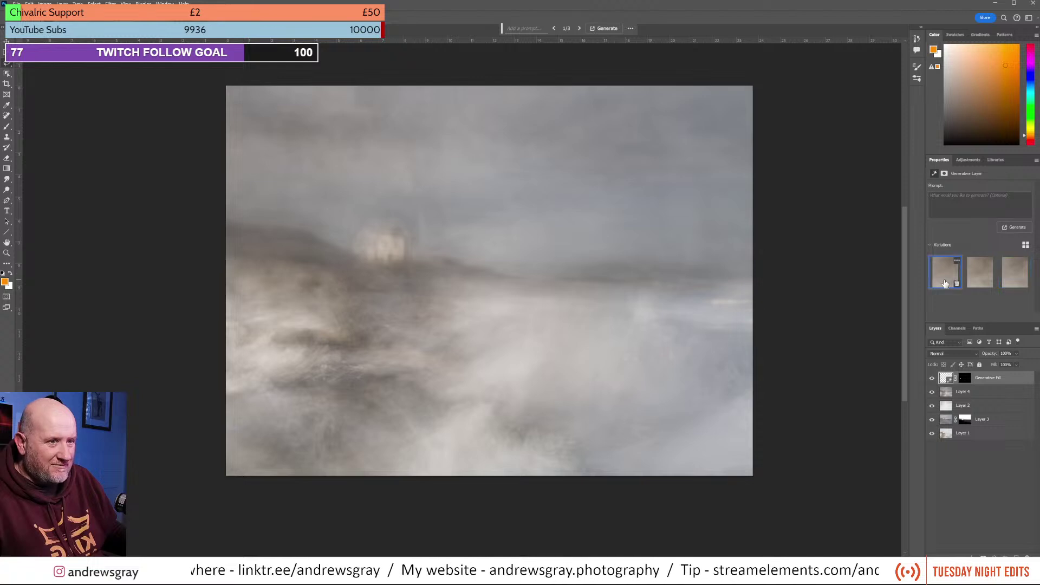
left_click(1007, 281)
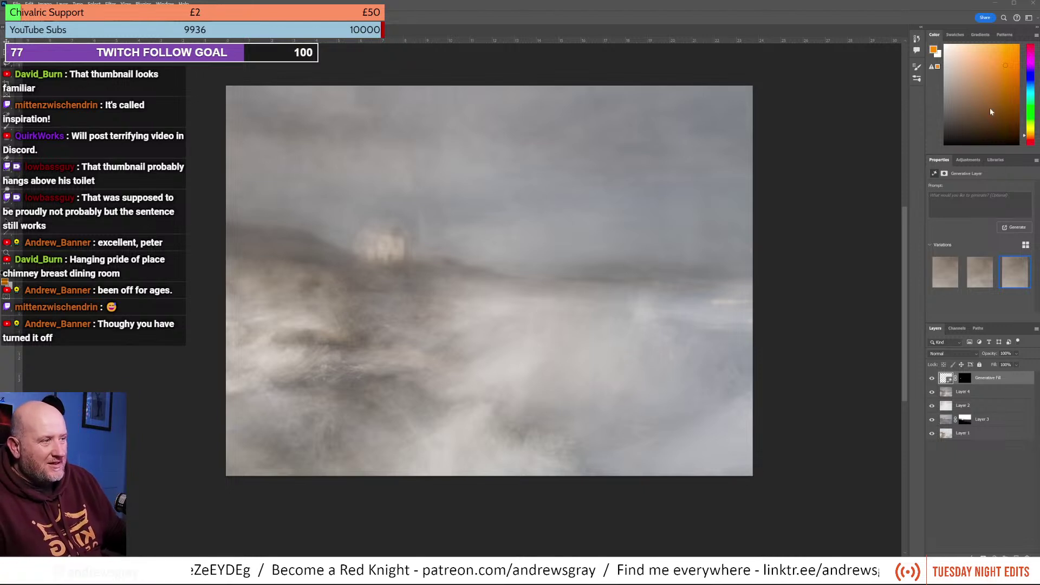
Step: Merge the Generative Fill layer with the stamped Layer 4
right_click(985, 391)
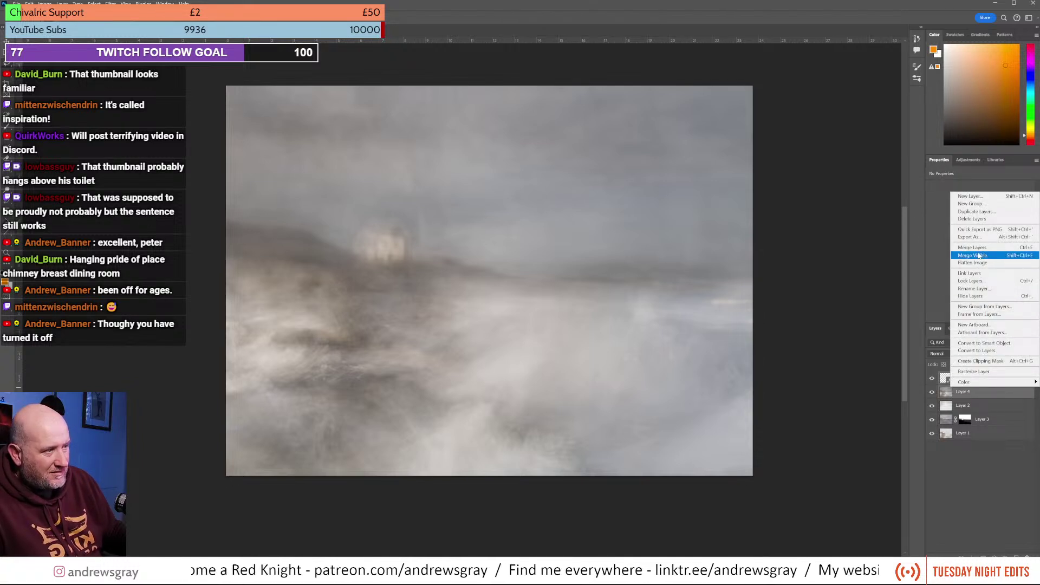
left_click(977, 248)
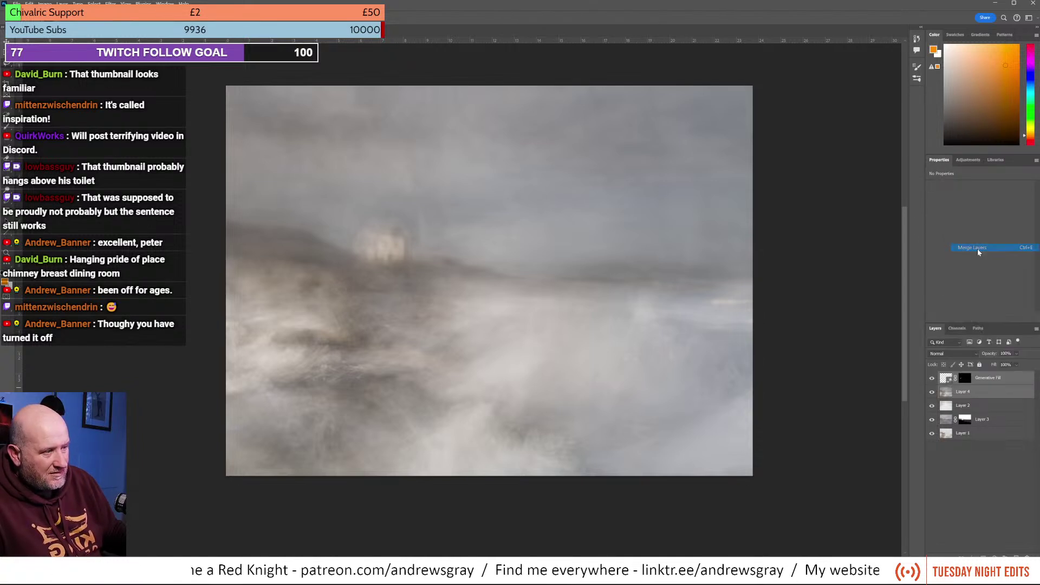
left_click(977, 454)
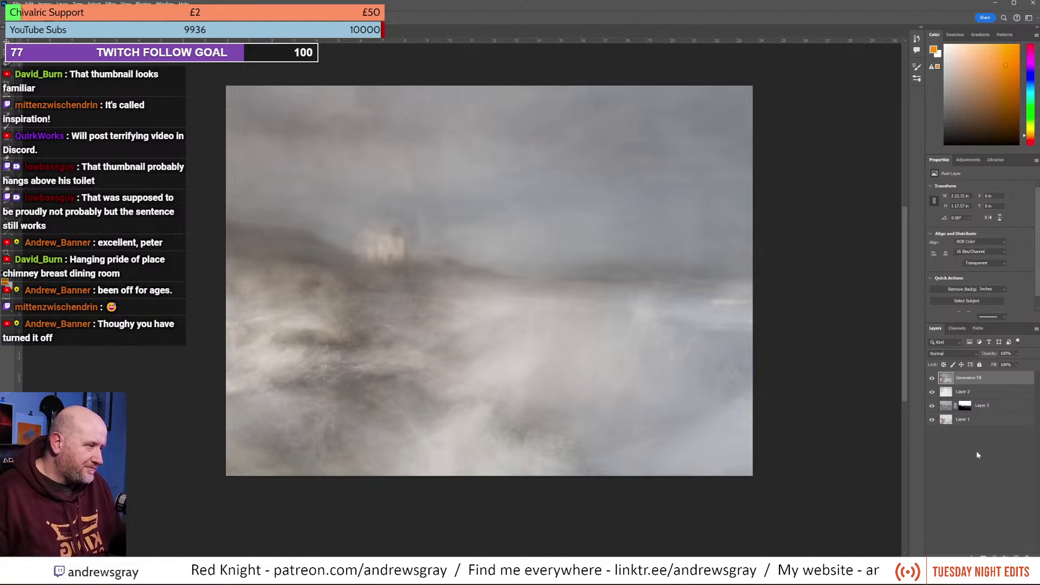
Step: Add Curves adjustment layers above the Generative Fill layer and shape a gentle contrast S-curve on the upper one, then deselect it
left_click(958, 162)
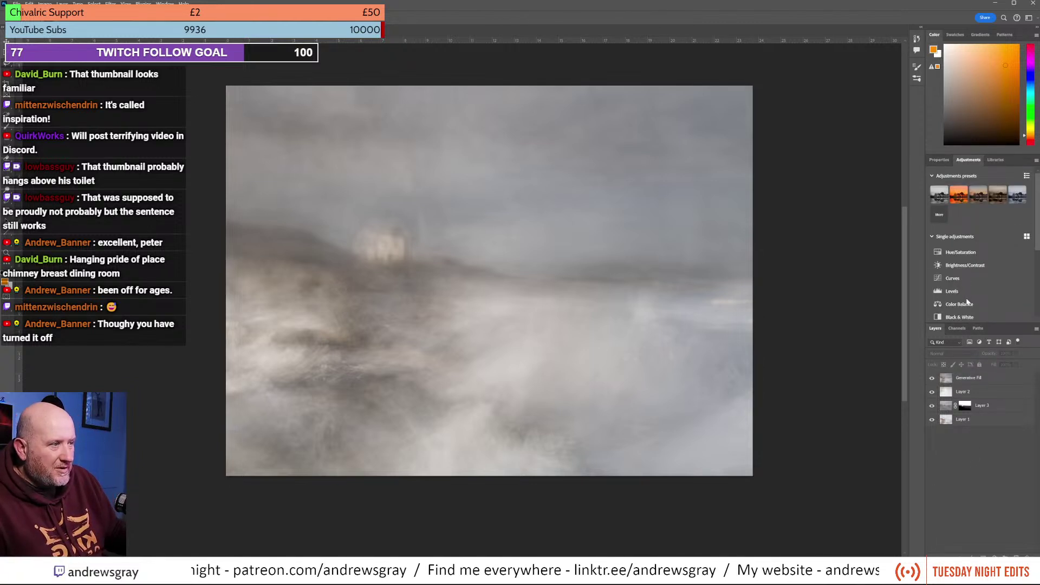
double_click(955, 282)
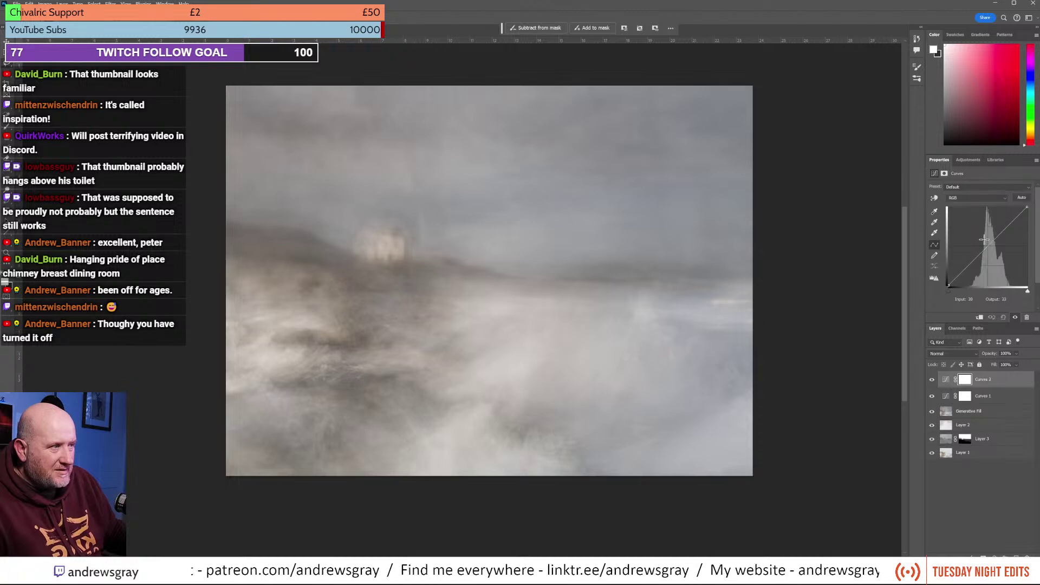
left_click_drag(1003, 237, 999, 233)
left_click_drag(970, 266, 968, 267)
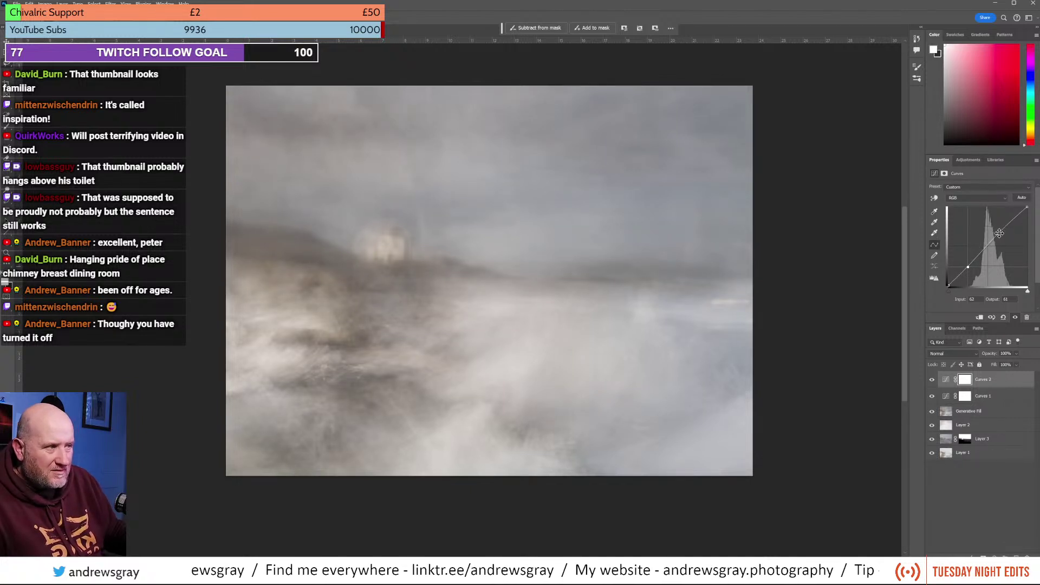
left_click_drag(1000, 233, 1001, 234)
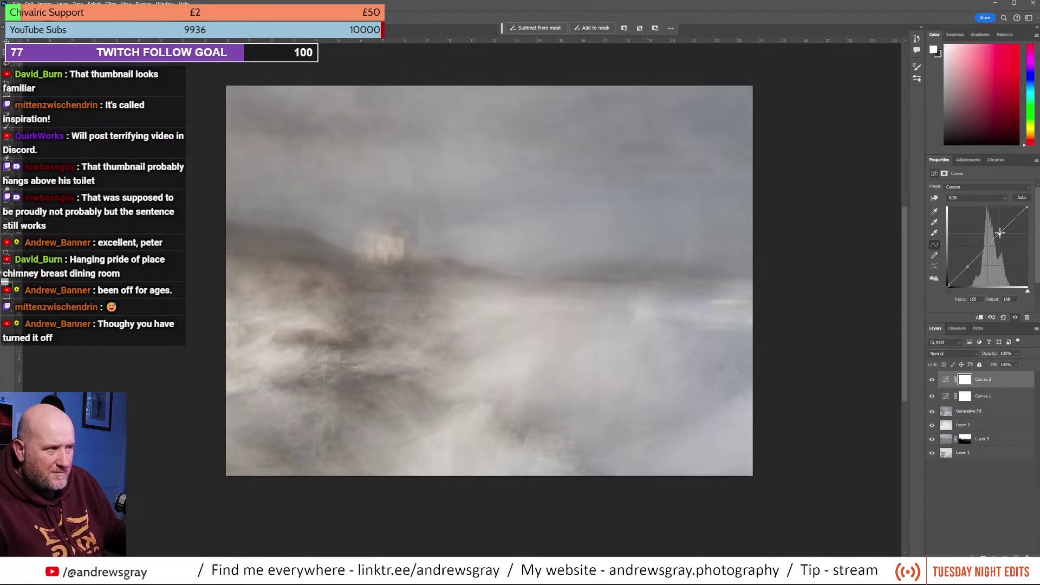
mouse_move(1028, 209)
left_mouse_down()
mouse_move(1015, 204)
mouse_move(1029, 210)
mouse_move(1013, 224)
mouse_move(1029, 206)
left_mouse_up()
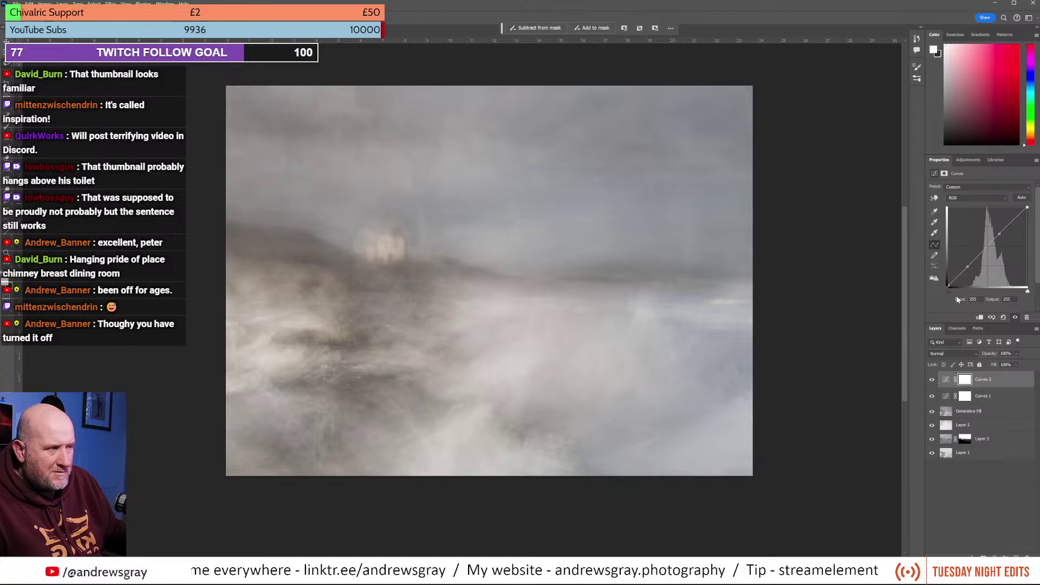
left_click_drag(948, 285, 965, 314)
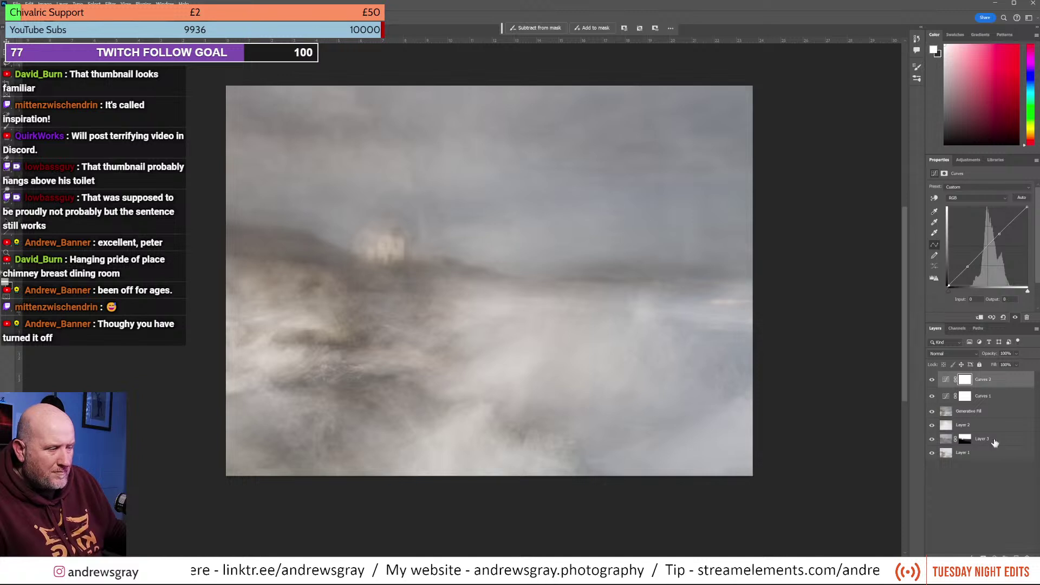
left_click(990, 493)
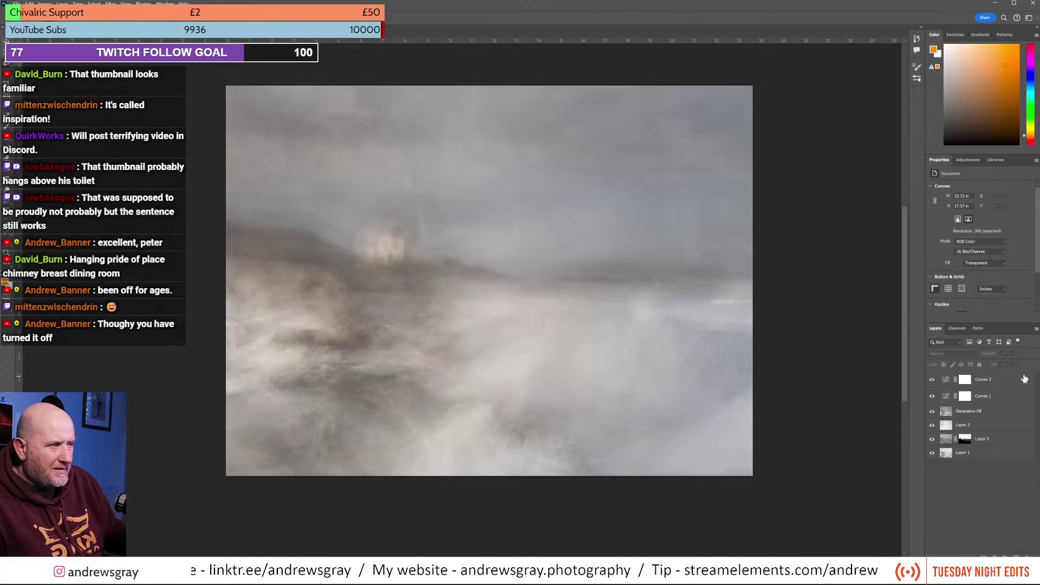
Step: Add a Hue/Saturation adjustment on top, try a hue shift and return it to 0, and fine-tune the saturation
left_click(969, 160)
left_click(953, 252)
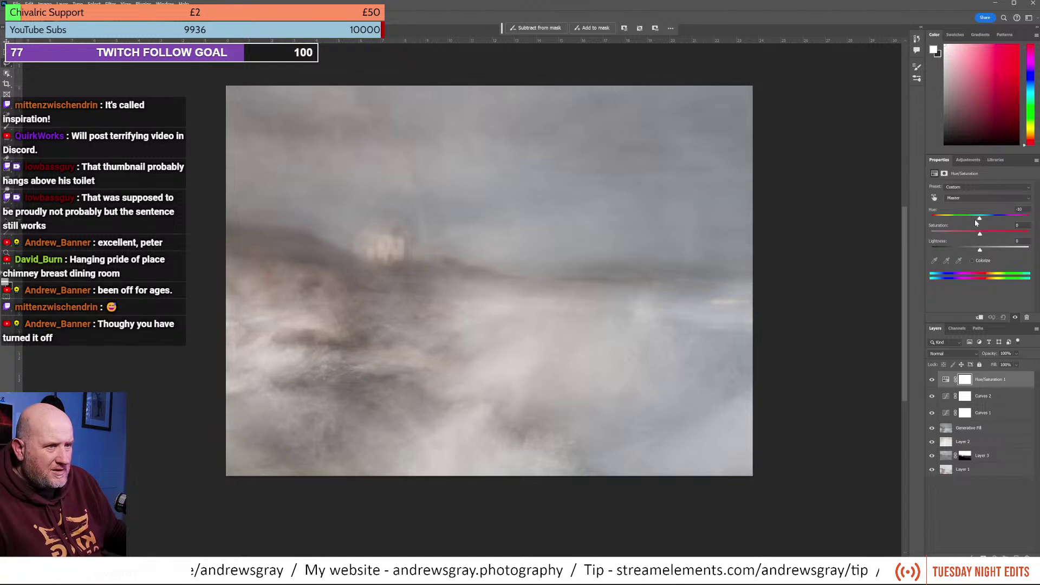
left_click_drag(976, 222, 968, 223)
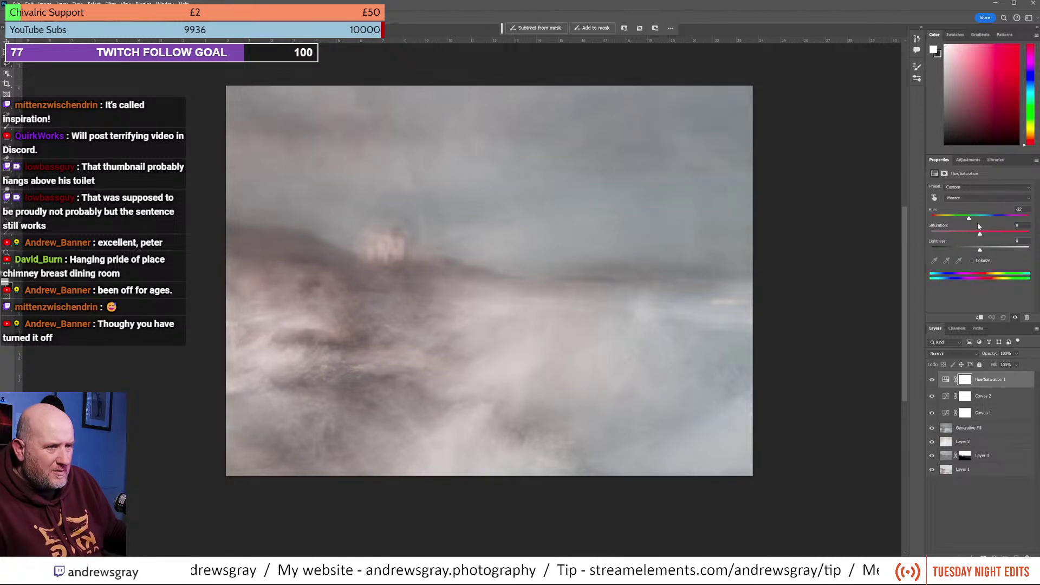
left_click(978, 223)
left_click(979, 219)
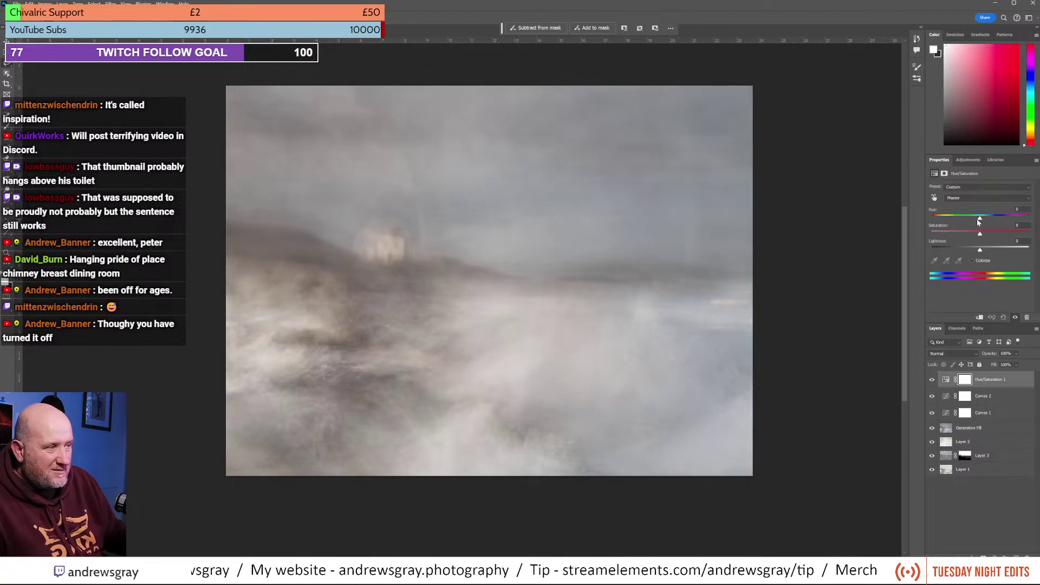
left_click_drag(980, 234, 990, 239)
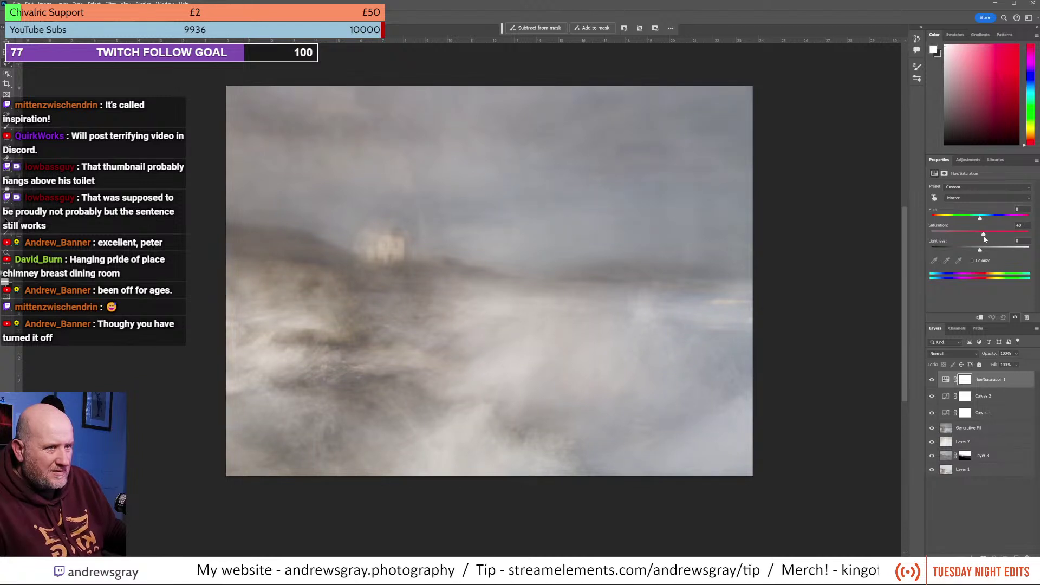
mouse_move(984, 239)
left_mouse_down()
mouse_move(975, 253)
mouse_move(994, 253)
mouse_move(980, 258)
left_mouse_up()
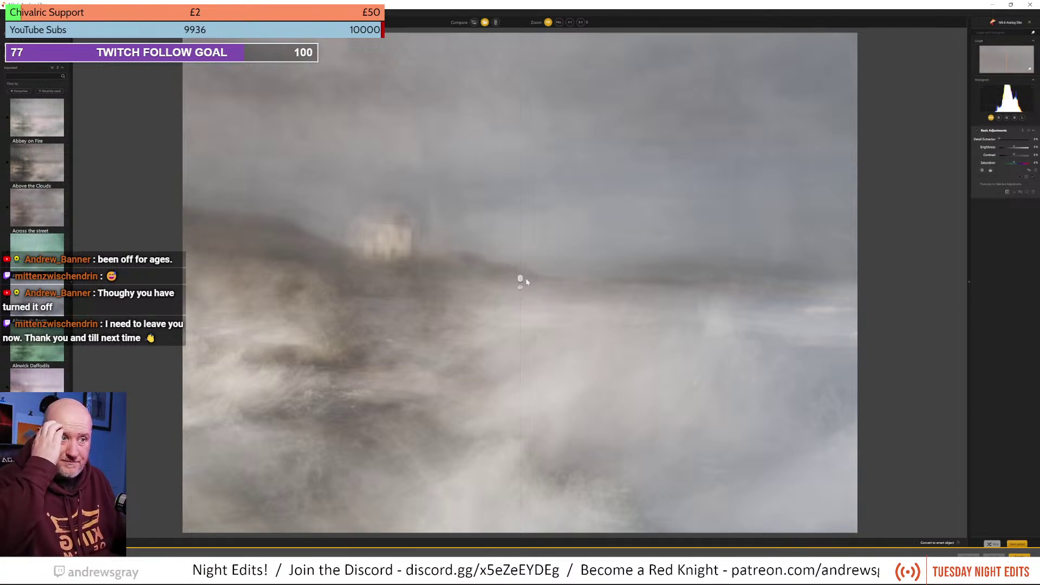
Step: In Nik Analog Efex, extend the filtered preview over the whole image and try the Across the street and Alnmouth Boats presets, among others
left_click_drag(520, 279, 183, 278)
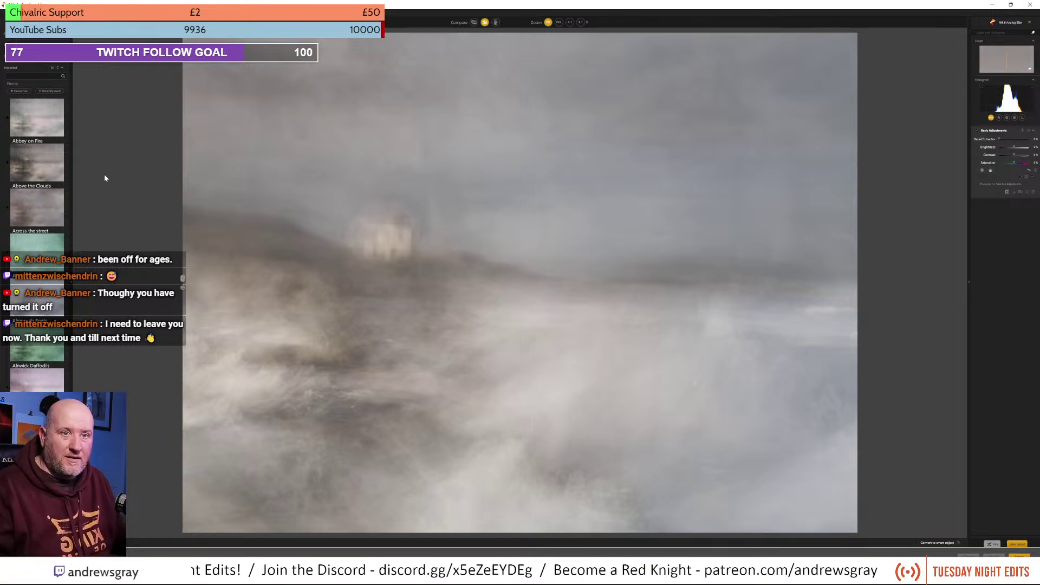
left_click(45, 194)
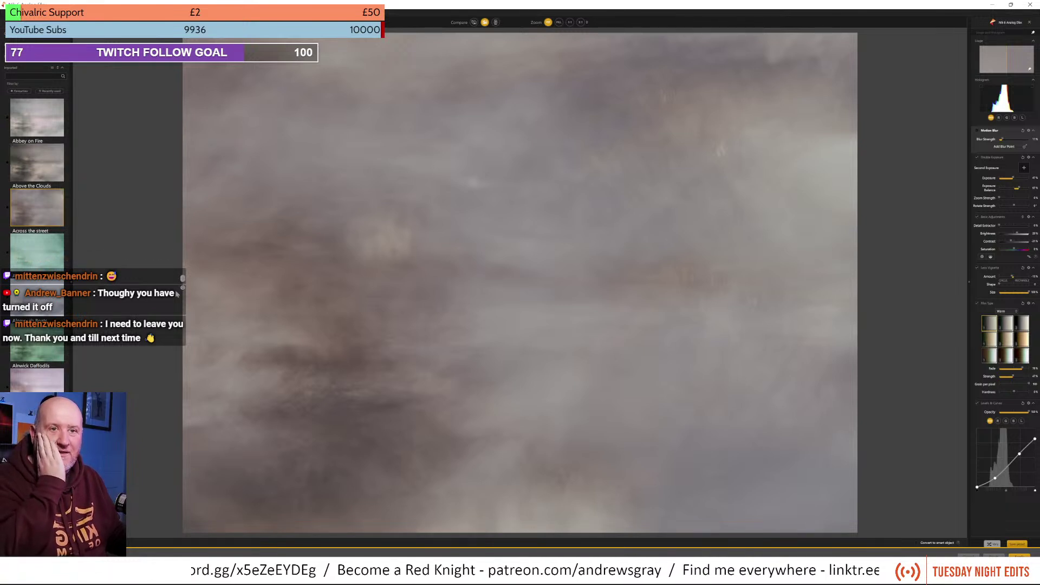
scroll(42, 252, "down", 3)
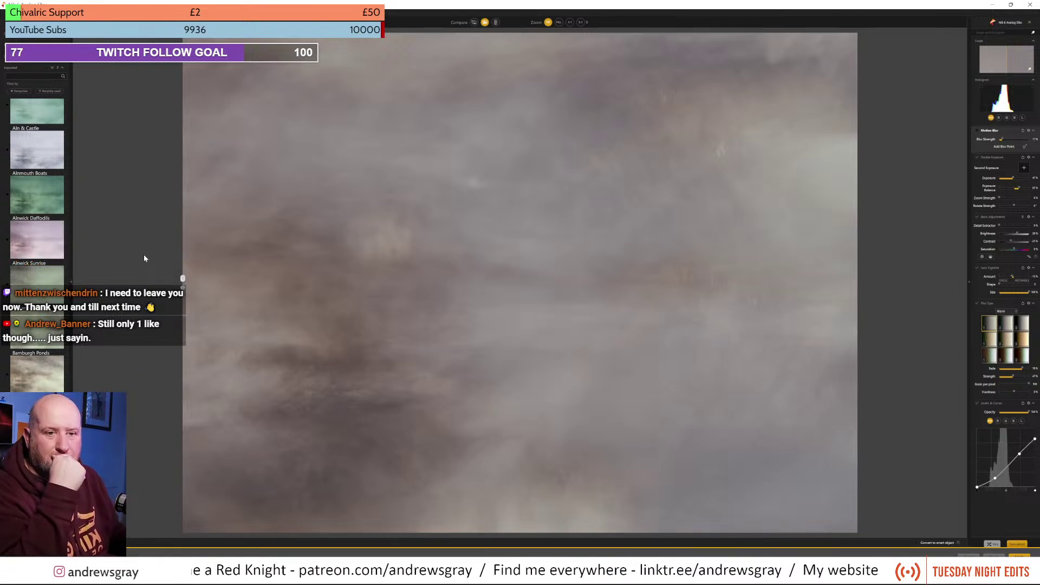
left_click(39, 379)
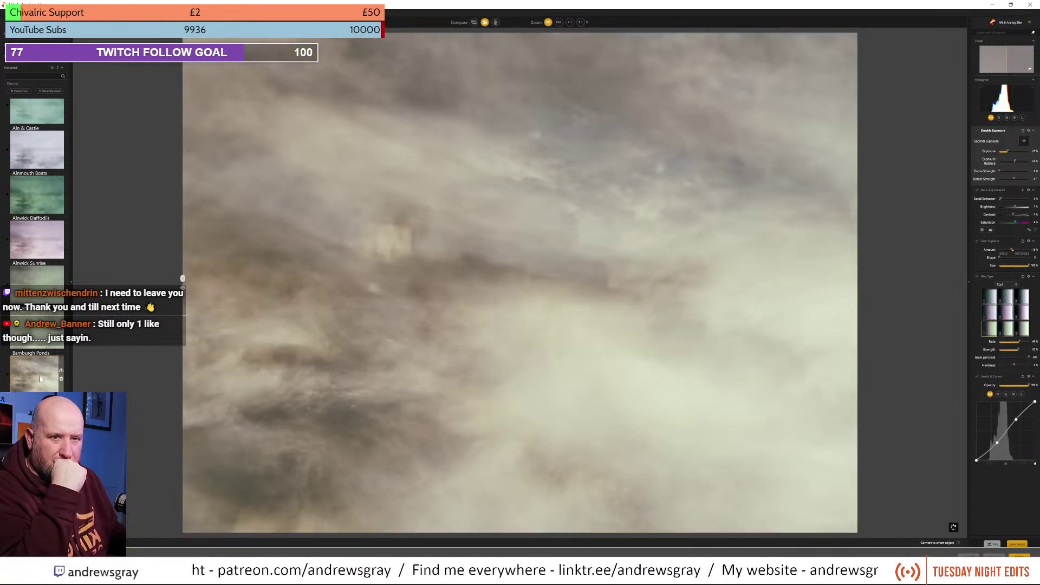
left_click(35, 250)
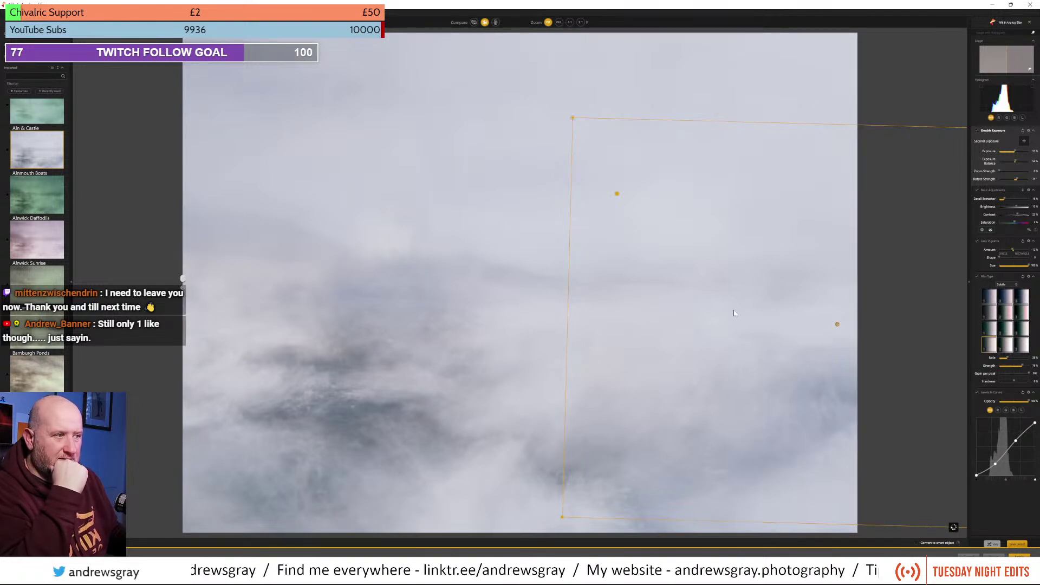
left_click_drag(838, 324, 769, 263)
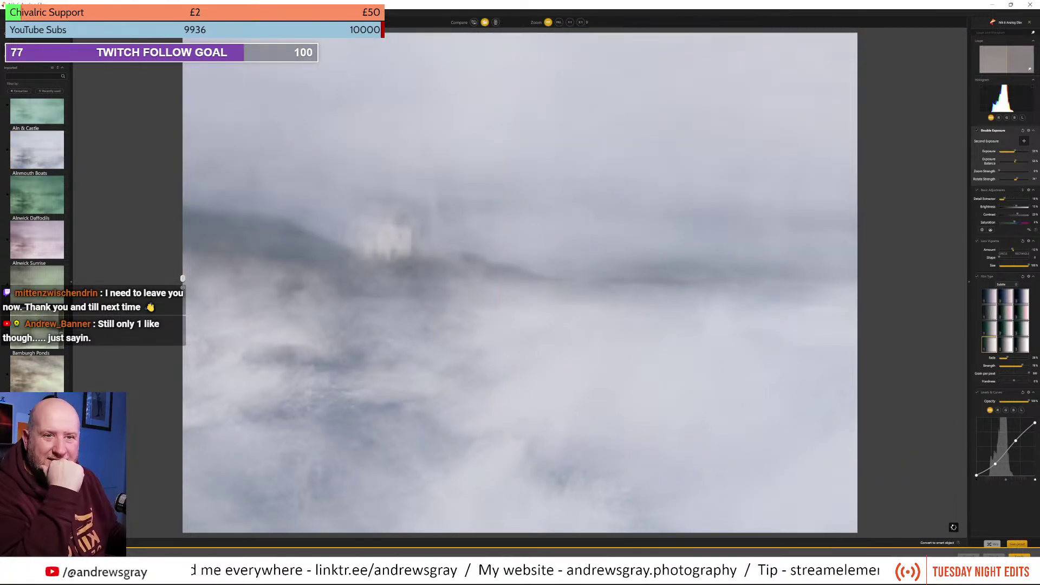
Step: Try the Above the Clouds preset and settle on Across the street
scroll(31, 200, "up", 3)
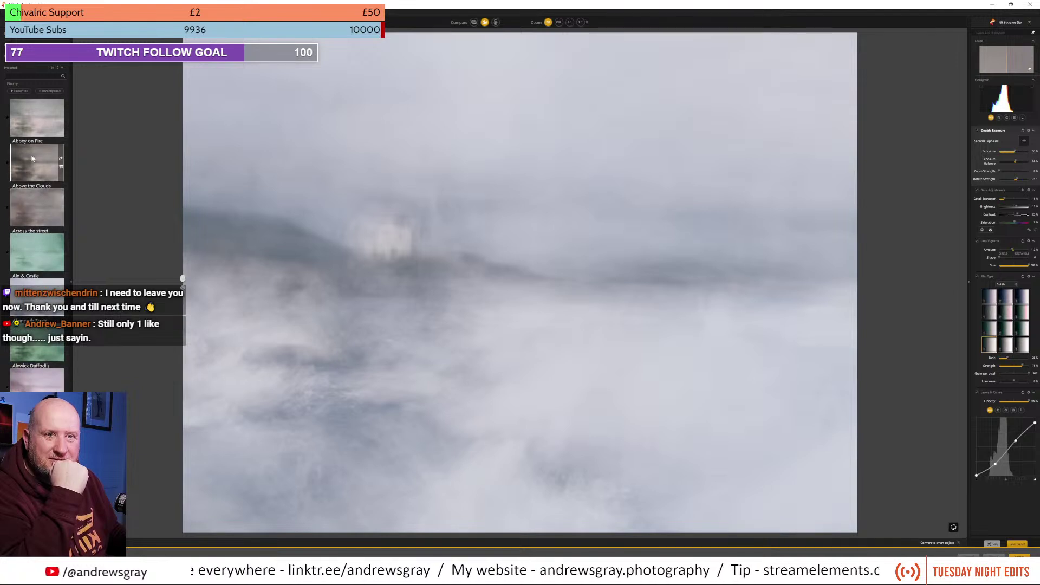
left_click(37, 172)
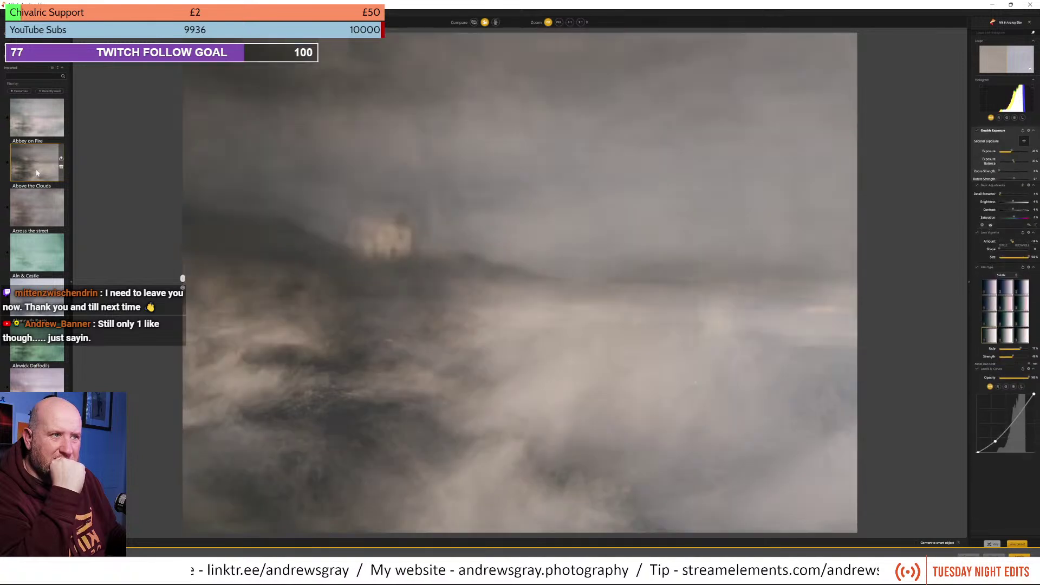
left_click(38, 204)
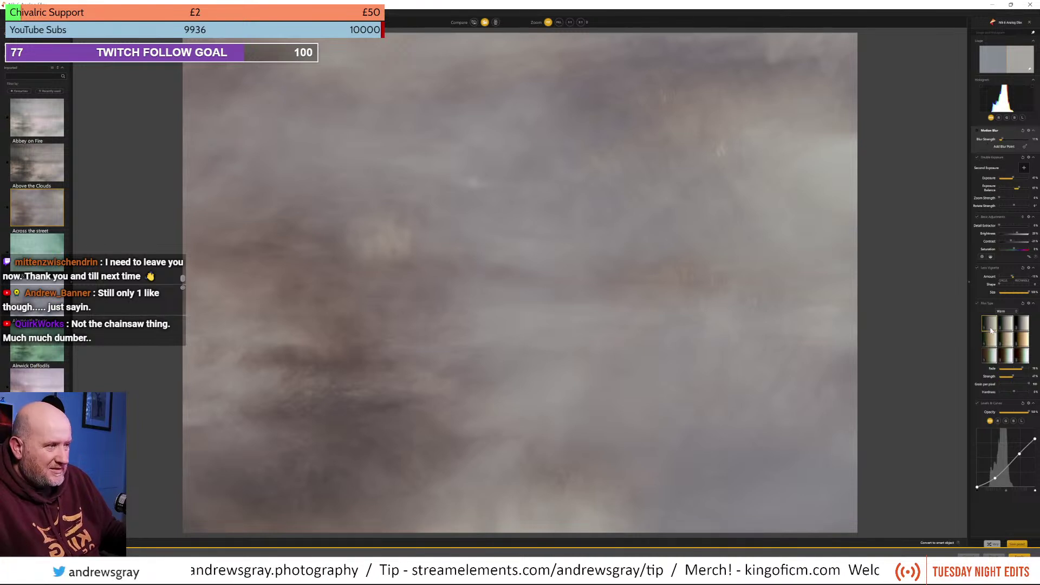
Step: Toggle the Film Type and Levels & Curves effects to judge their influence on the image
left_click(977, 303)
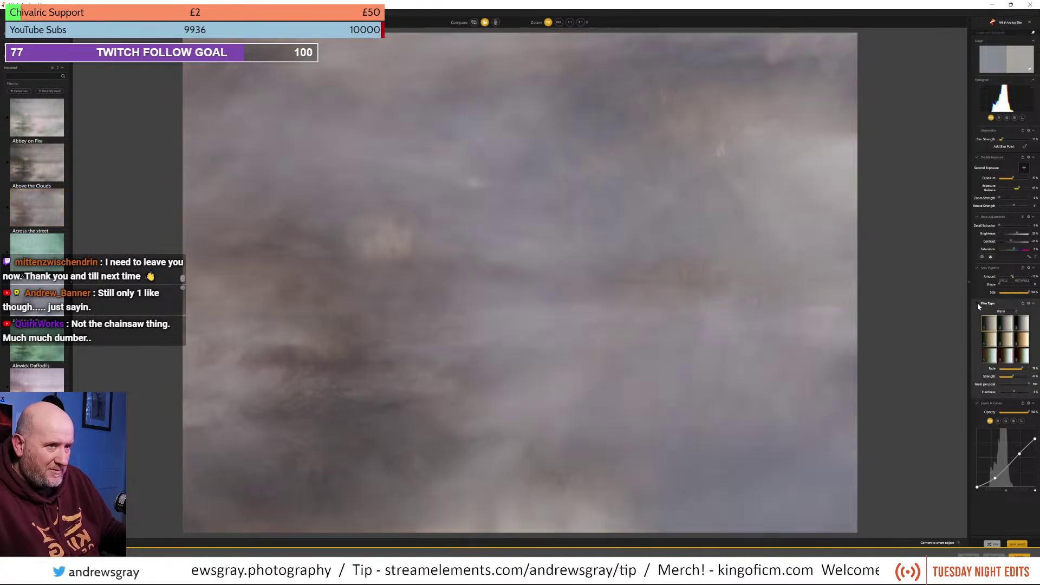
left_click(978, 403)
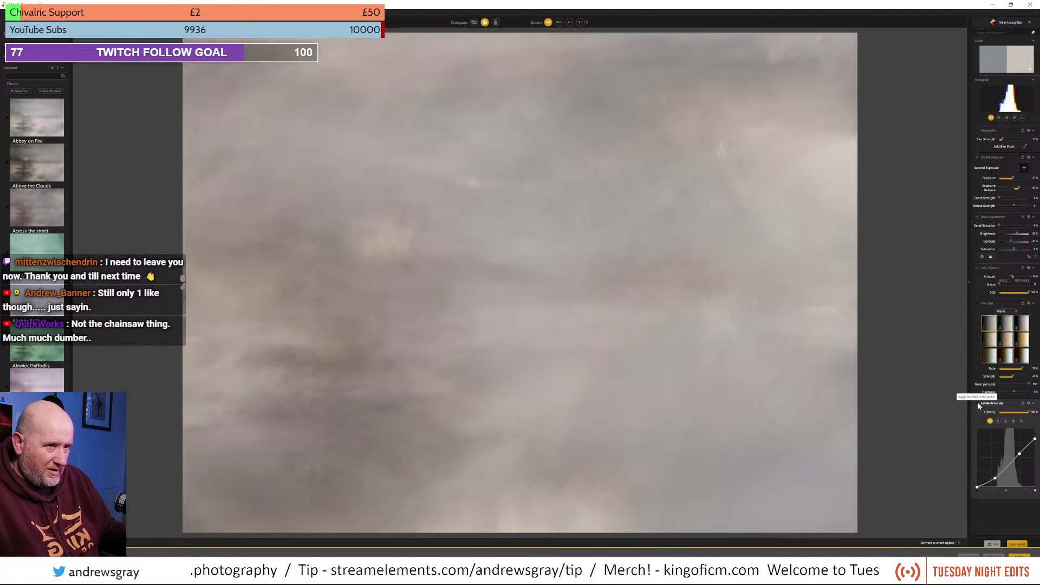
Step: Lower the exposure and adjust the exposure balance of the Double Exposure effect, and reset the contrast to its default
left_click(1019, 189)
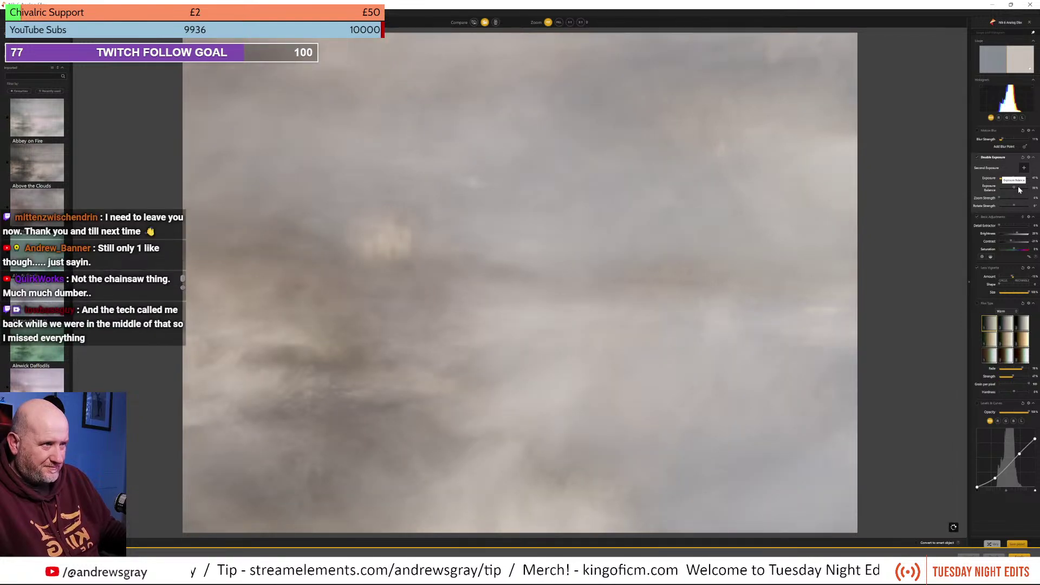
left_click_drag(1014, 178, 1006, 177)
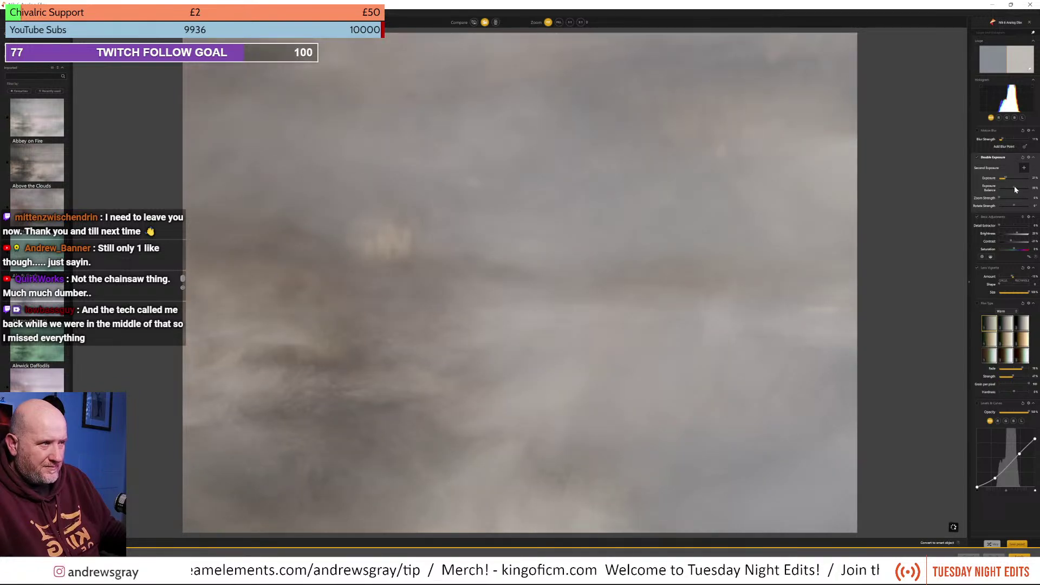
left_click_drag(1014, 189, 1016, 190)
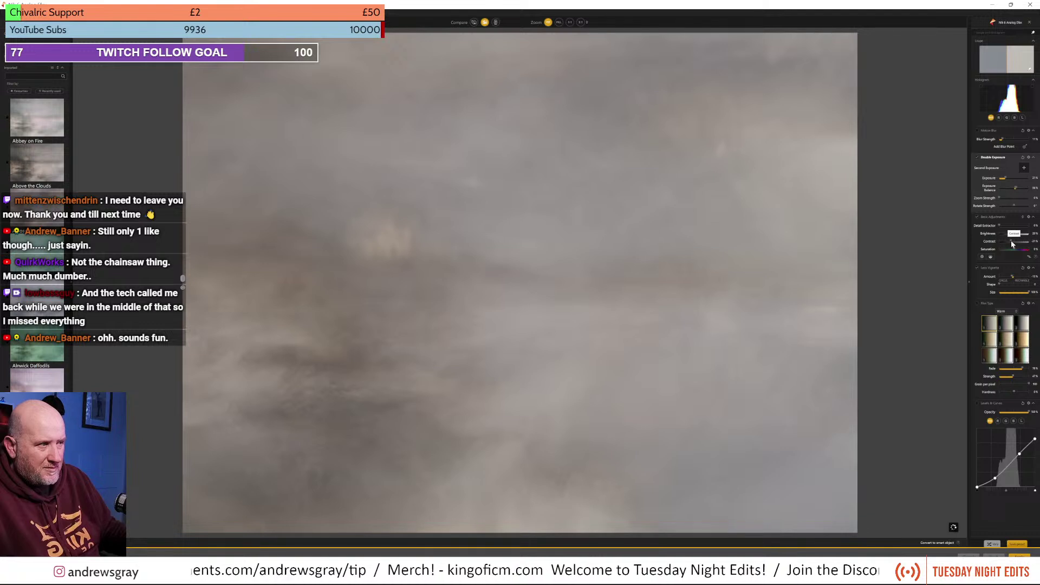
left_click_drag(1012, 244, 1010, 244)
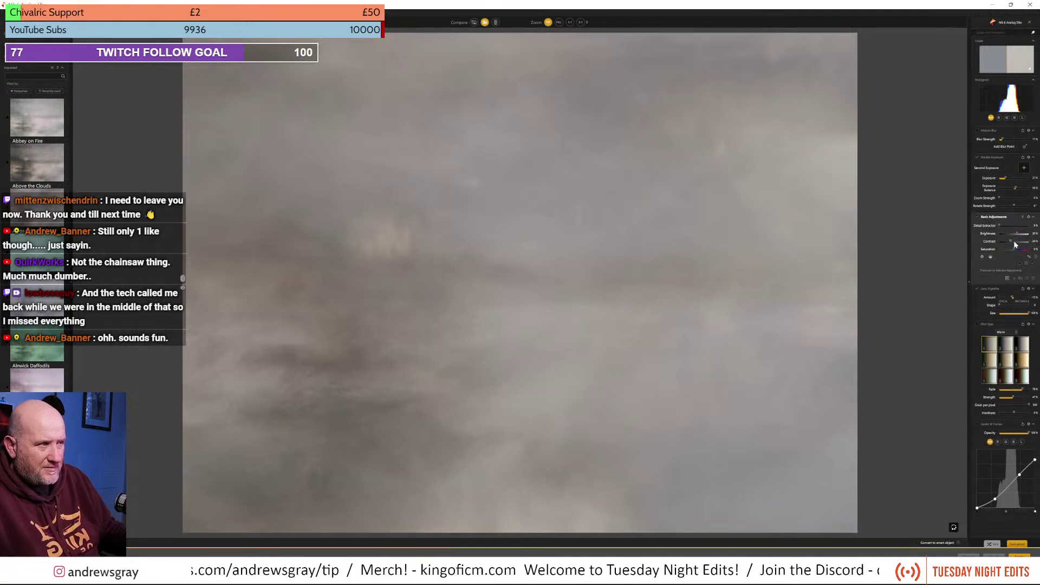
double_click(1011, 241)
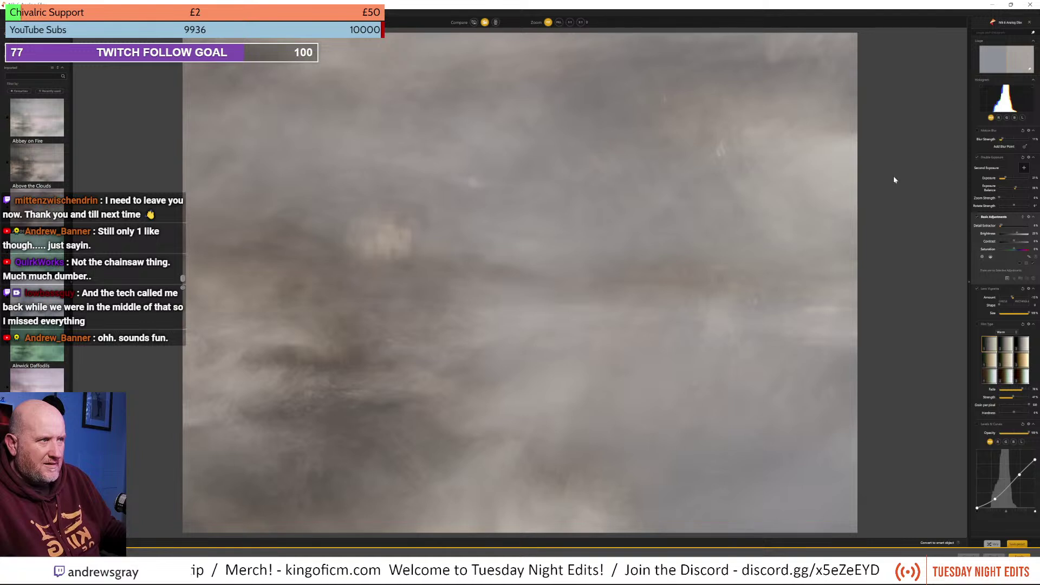
Step: Compare the original and filtered image by sweeping the before/after divider across the whole frame
left_click(1002, 171)
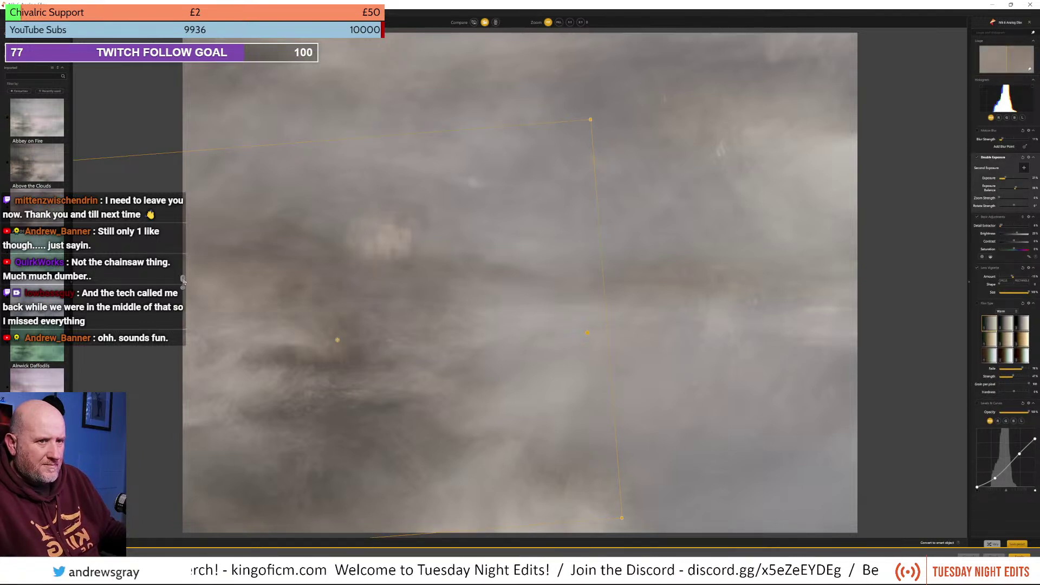
left_click_drag(184, 279, 900, 322)
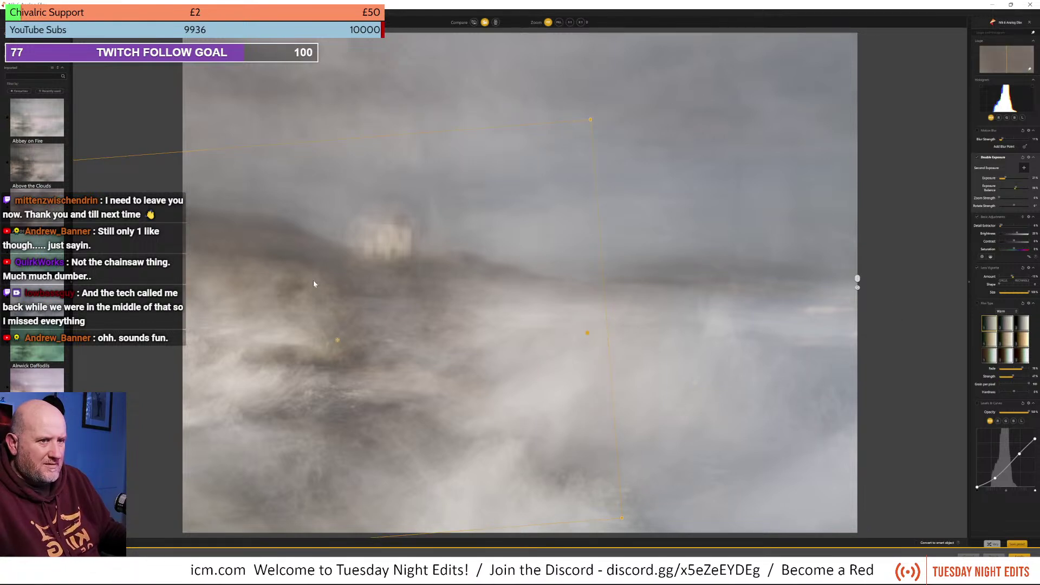
left_click_drag(857, 279, 267, 281)
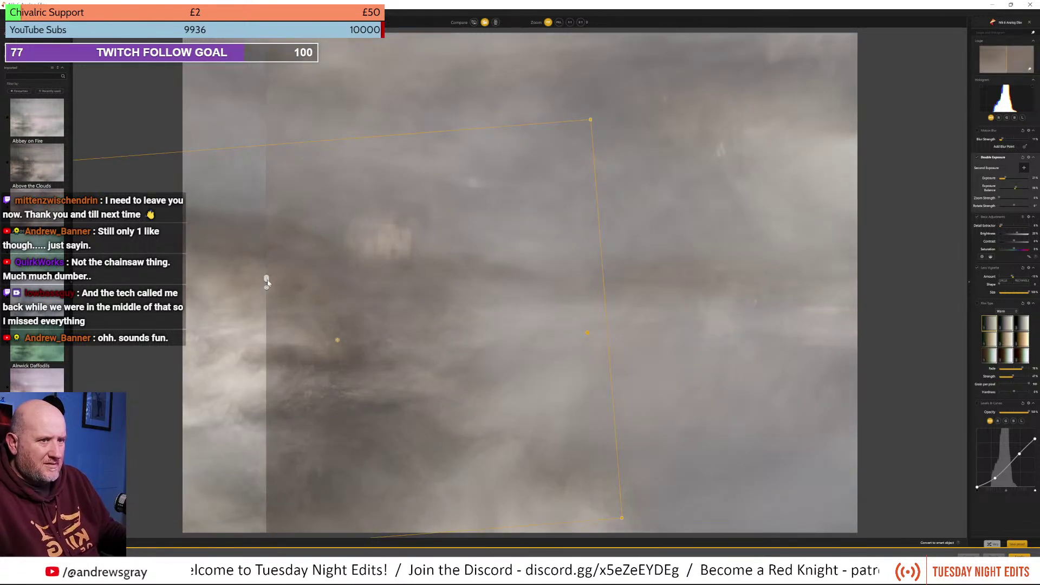
left_click_drag(266, 280, 185, 230)
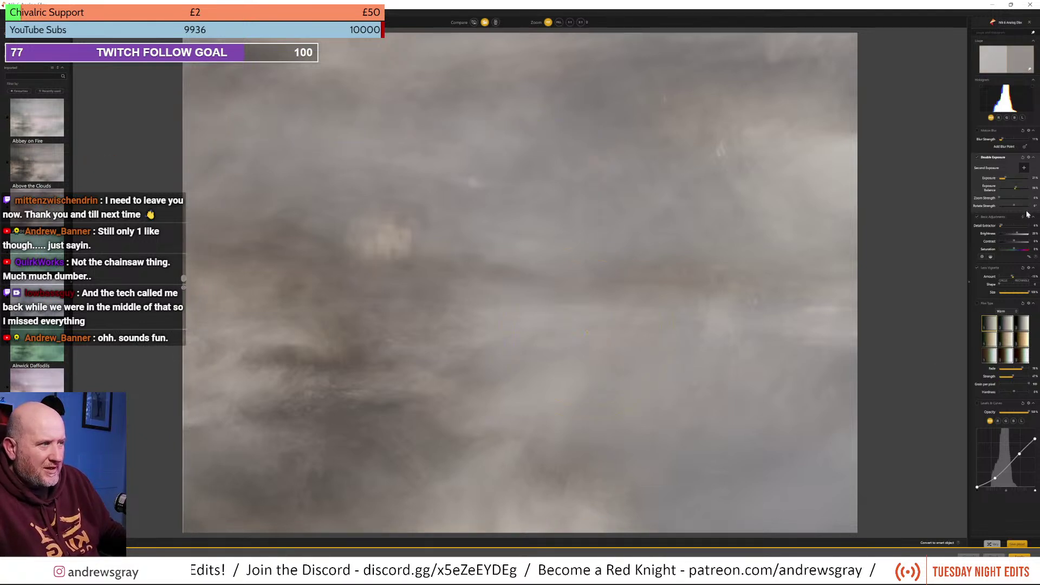
Step: Raise the contrast and saturation slightly in the basic adjustments, and switch off the Lens Vignette effect
left_click_drag(1014, 242, 1016, 245)
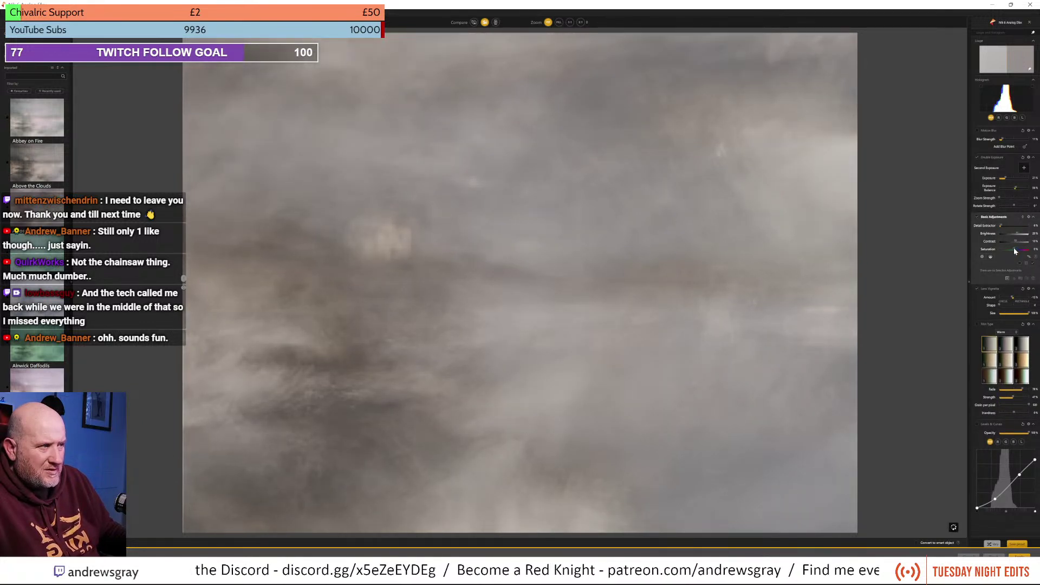
left_click_drag(1013, 248, 1017, 251)
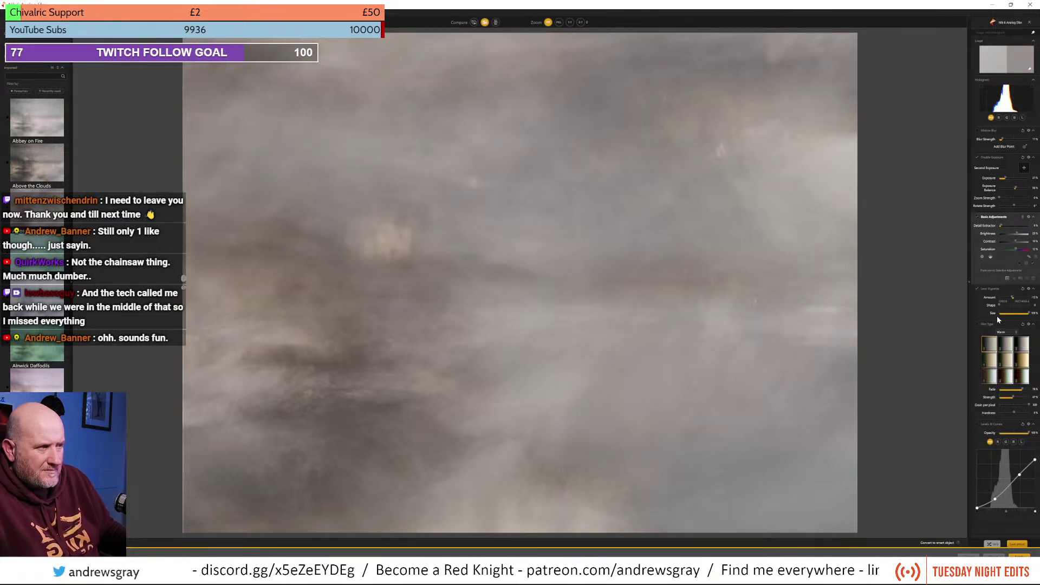
left_click(977, 288)
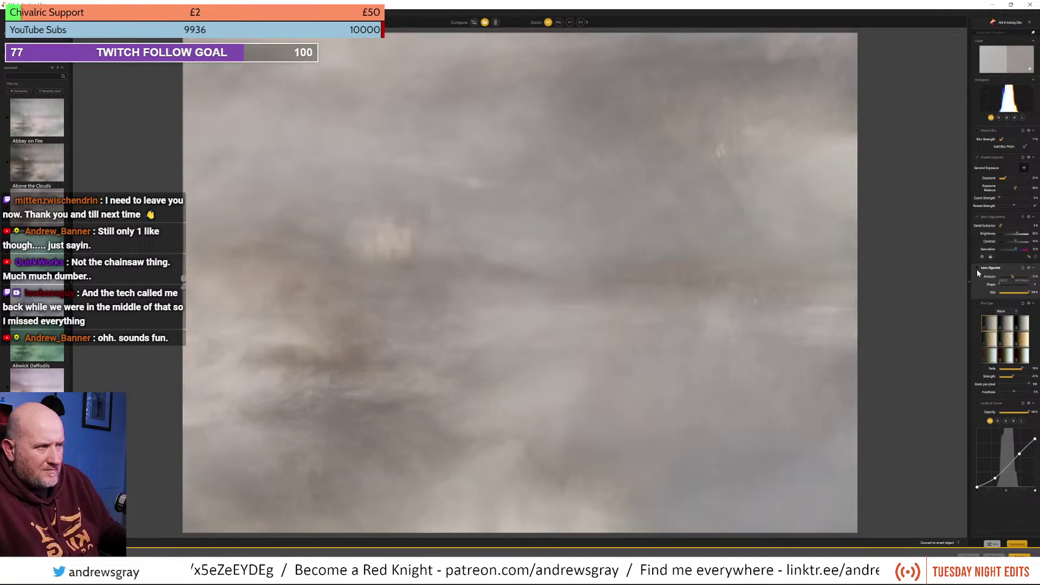
Step: Re-enable the Lens Vignette, set its shape fully rectangular, and nudge its centre over the misty area on the right of the image
left_click(978, 268)
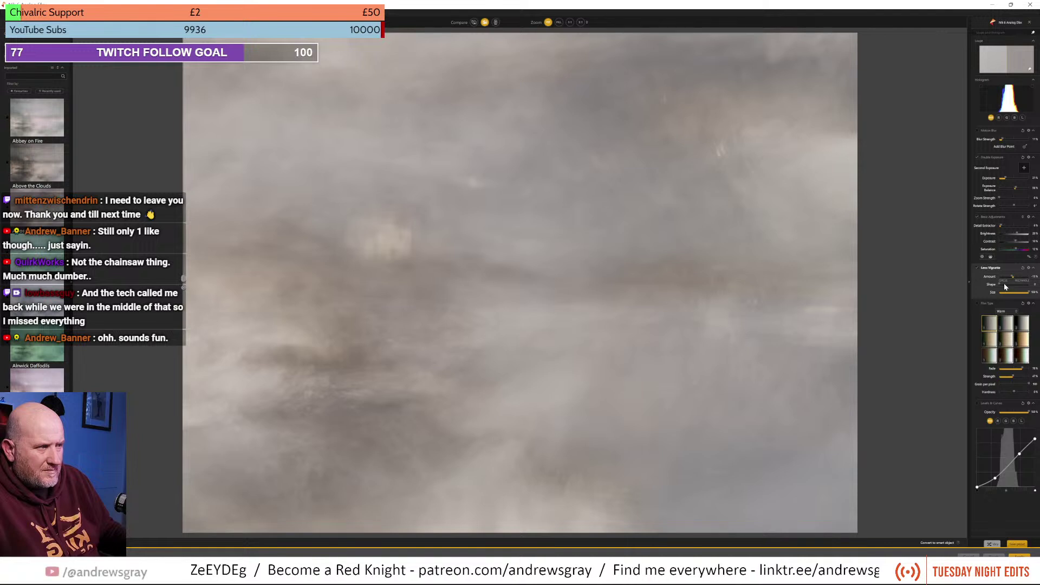
left_click_drag(1001, 287, 1029, 285)
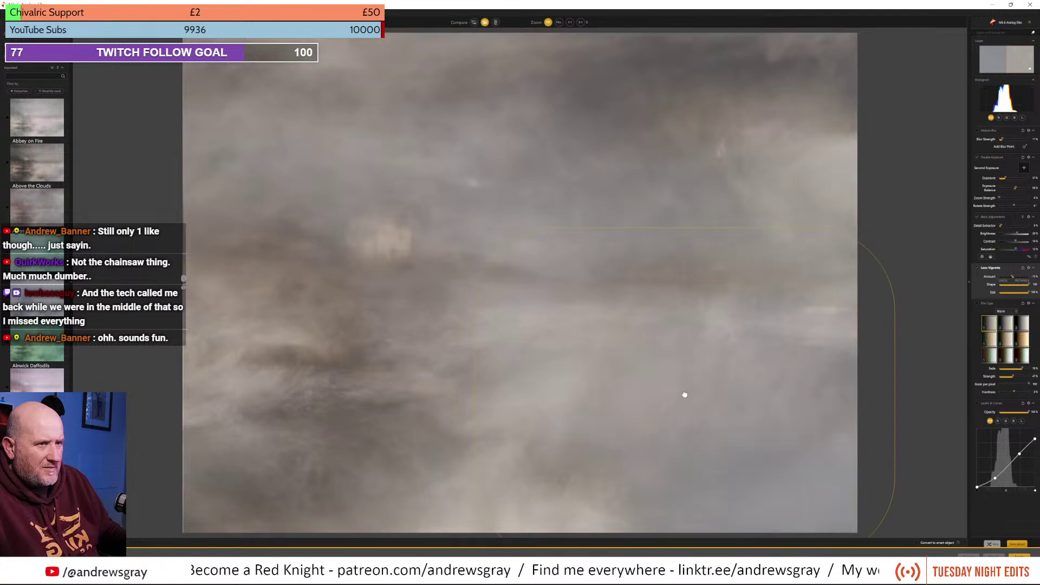
left_click_drag(685, 394, 683, 397)
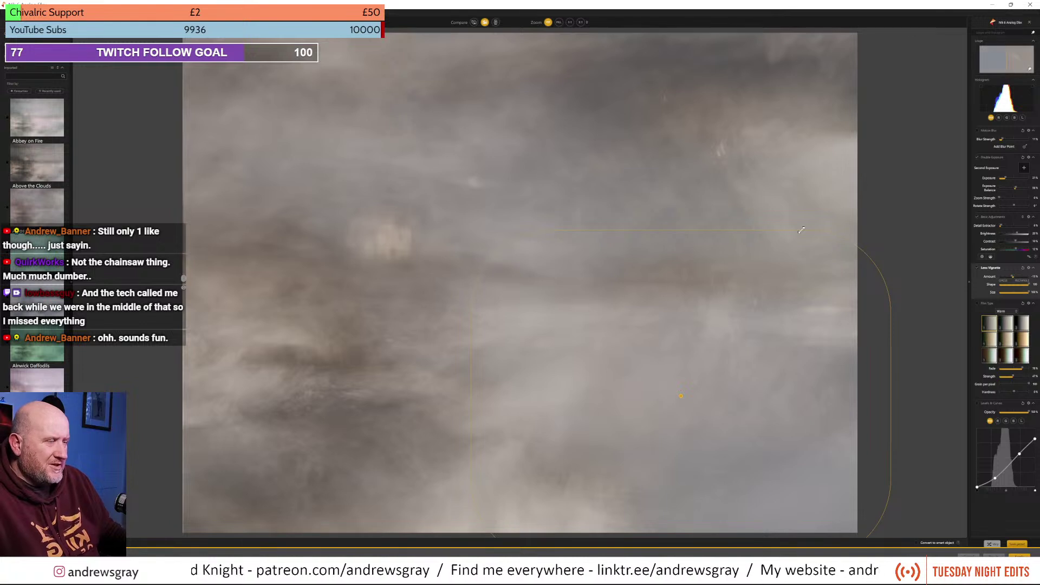
Step: Reposition the Double Exposure overlay, rotate it level, scale it down, and centre it over the dark rocks on the left of the image
left_click(995, 169)
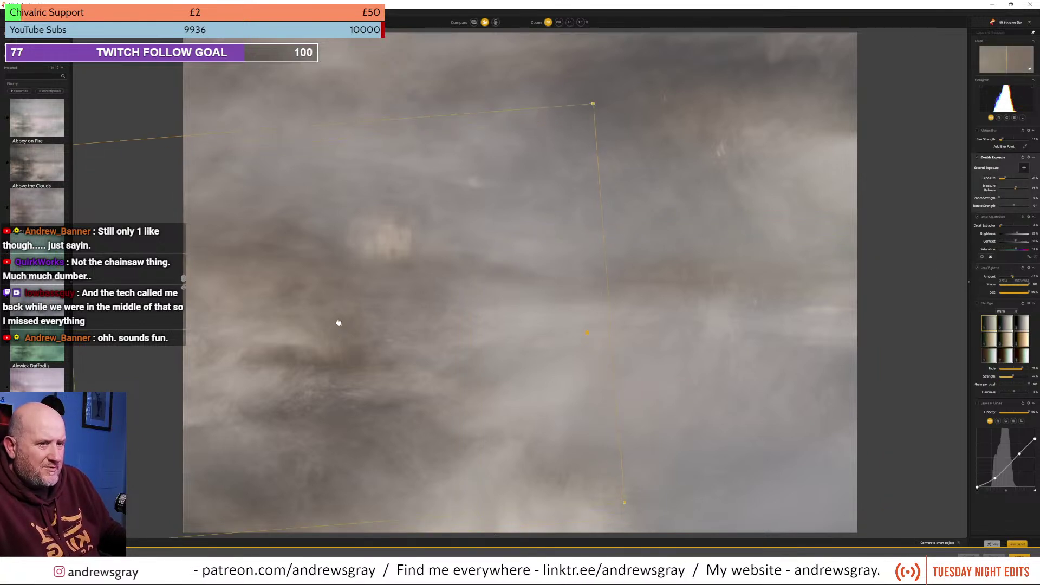
left_click_drag(337, 323, 359, 378)
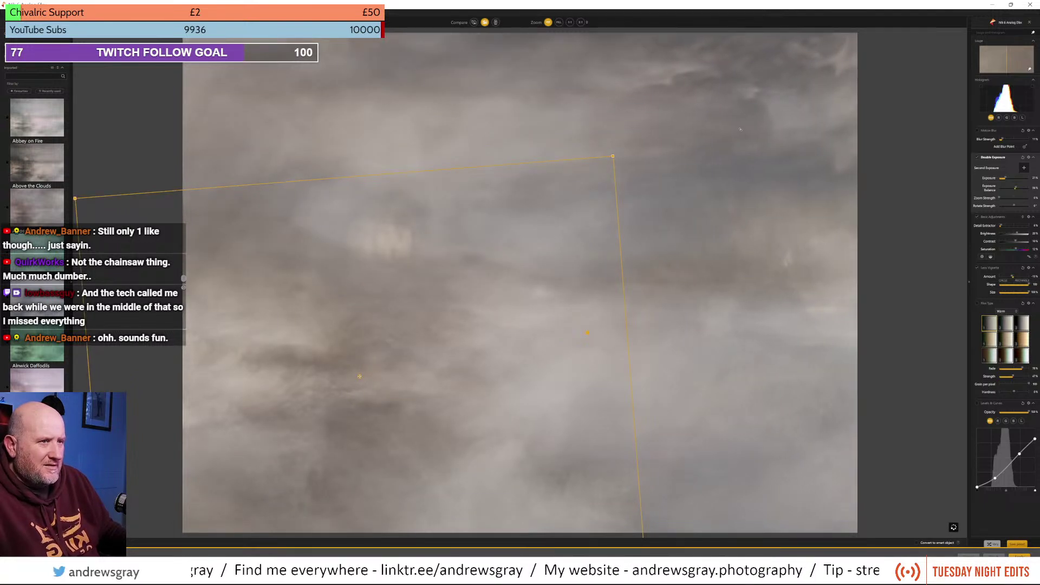
left_click_drag(636, 144, 656, 170)
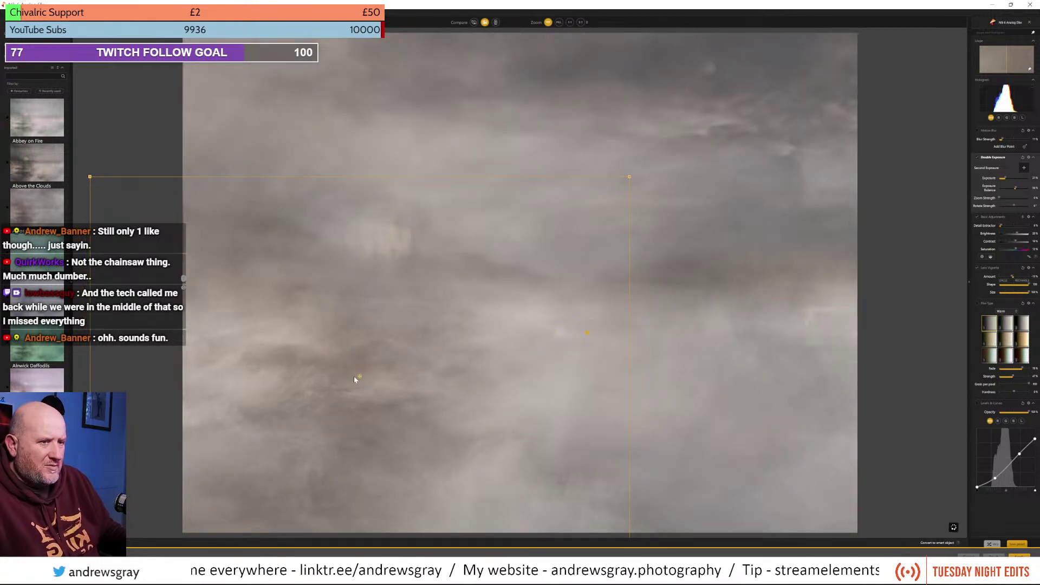
left_click_drag(358, 377, 332, 357)
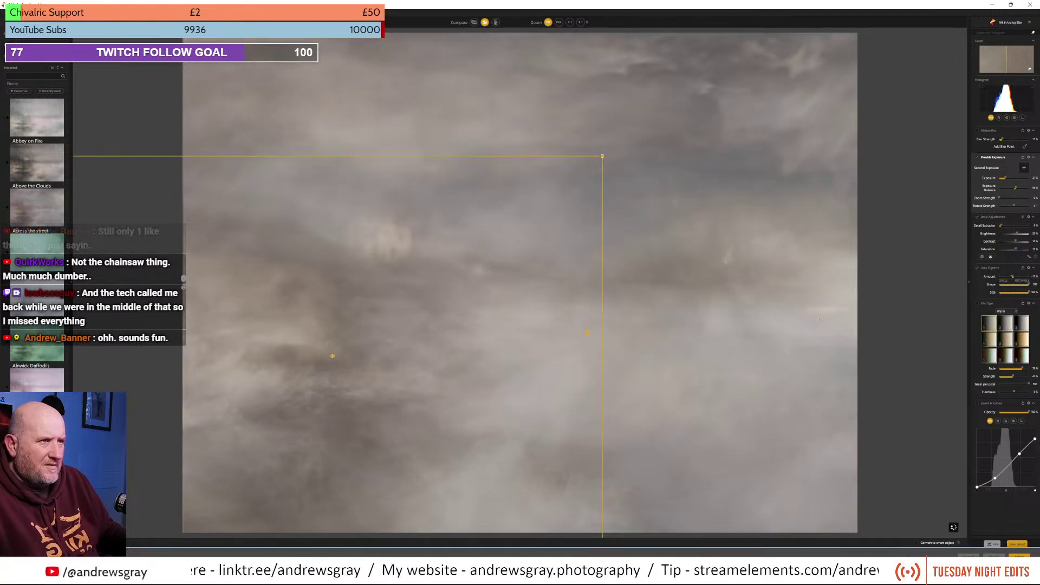
left_click_drag(332, 359, 327, 352)
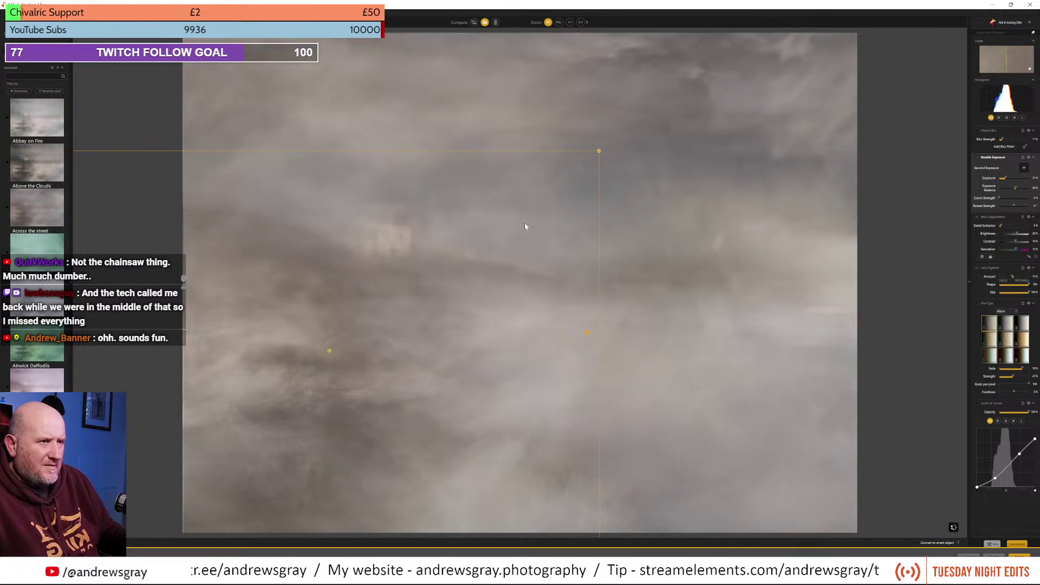
left_click_drag(599, 151, 566, 175)
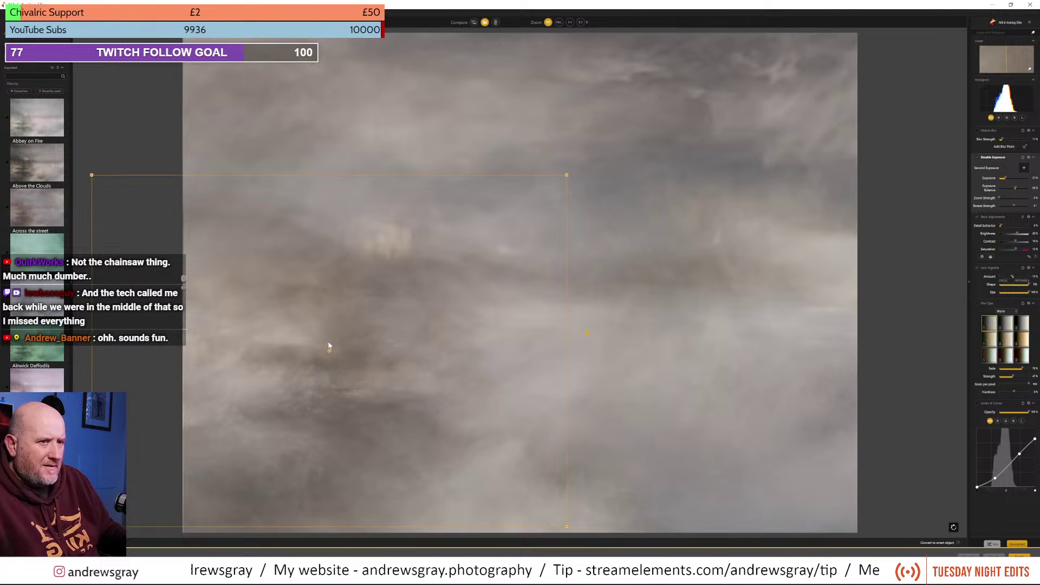
left_click_drag(327, 349, 328, 333)
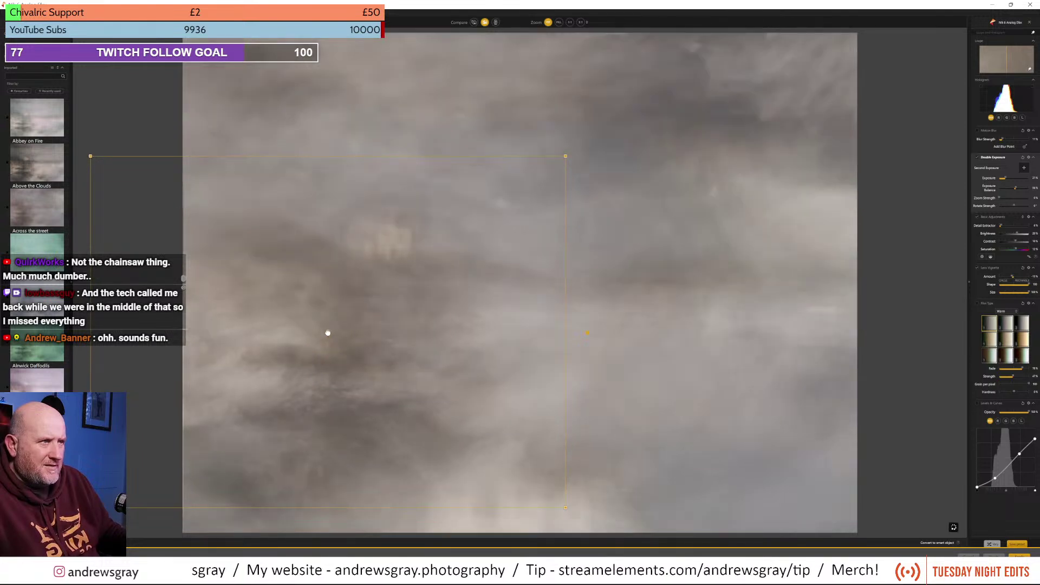
left_click_drag(328, 333, 329, 333)
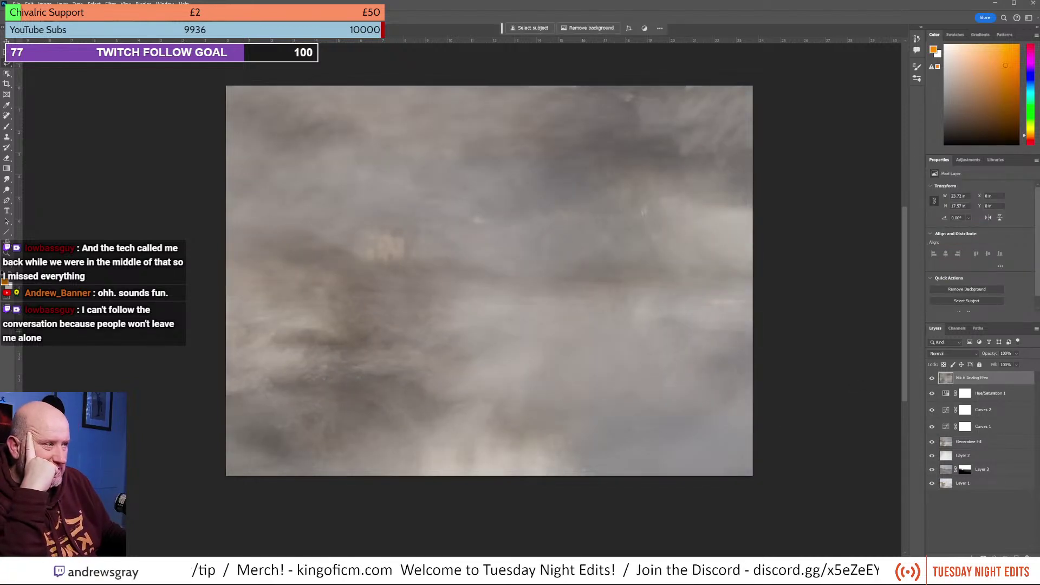
Step: Set the Nik 6 Analog Efex layer's blend mode to Multiply and toggle its visibility repeatedly to compare the effect
left_click(961, 355)
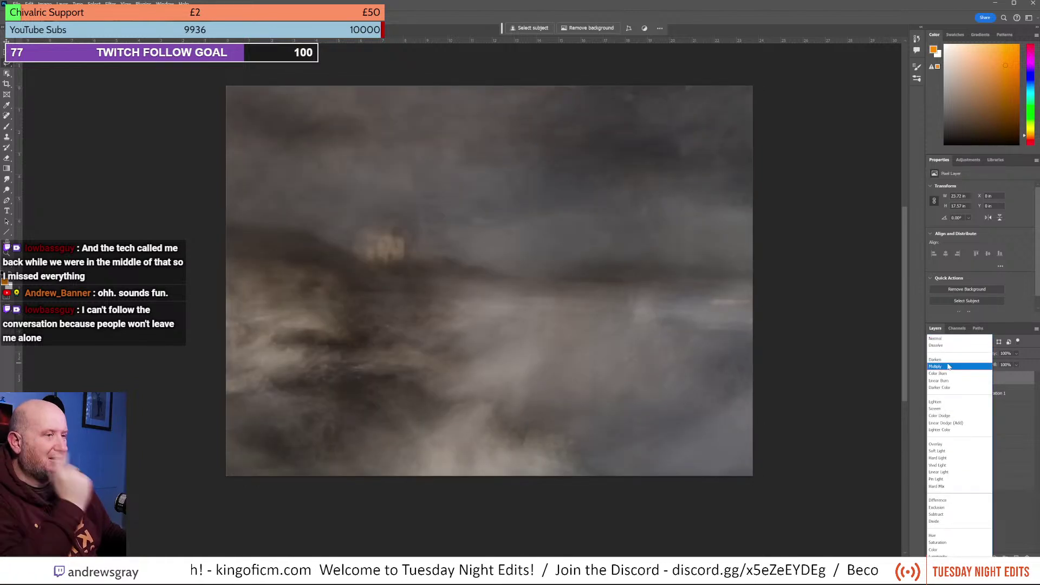
left_click(949, 367)
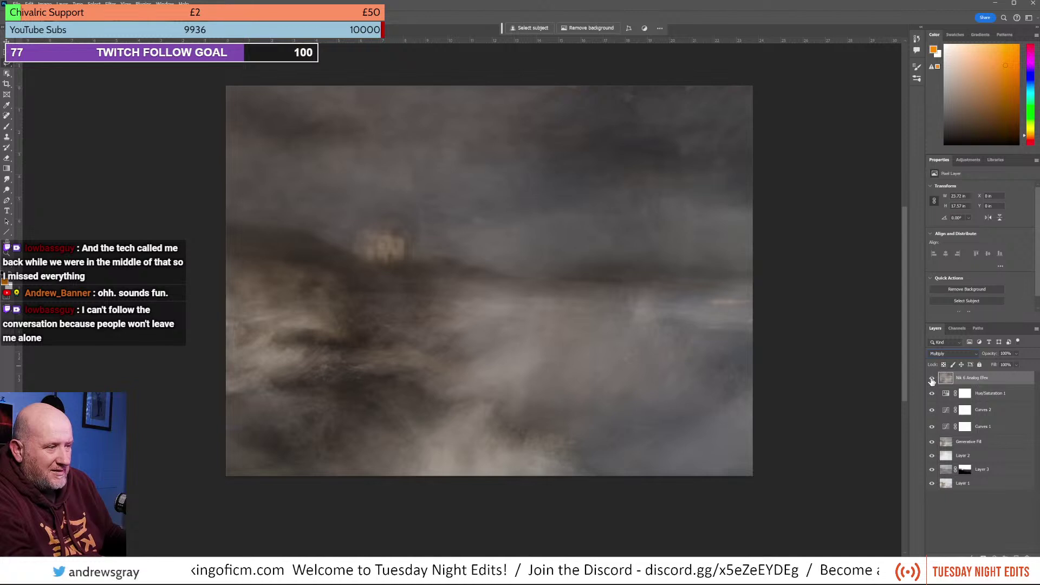
left_click(932, 379)
left_click(932, 378)
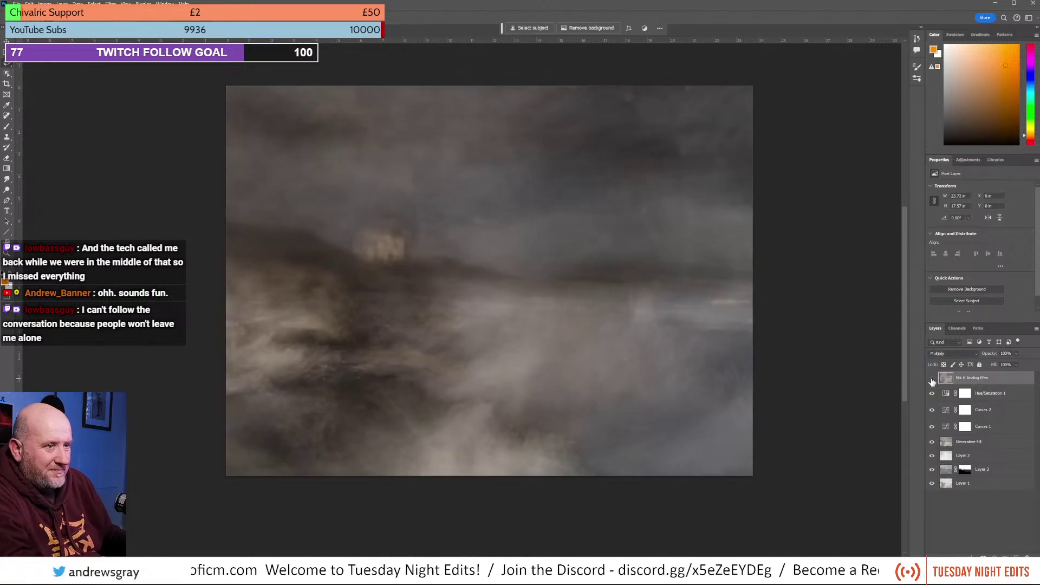
left_click(932, 378)
left_click(933, 378)
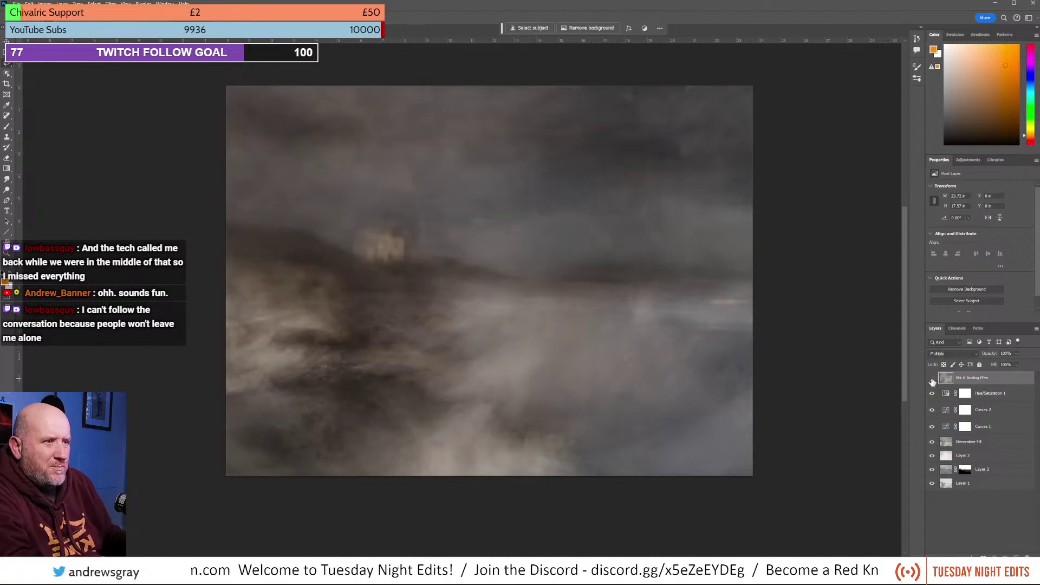
left_click(933, 378)
left_click(932, 379)
left_click(932, 379)
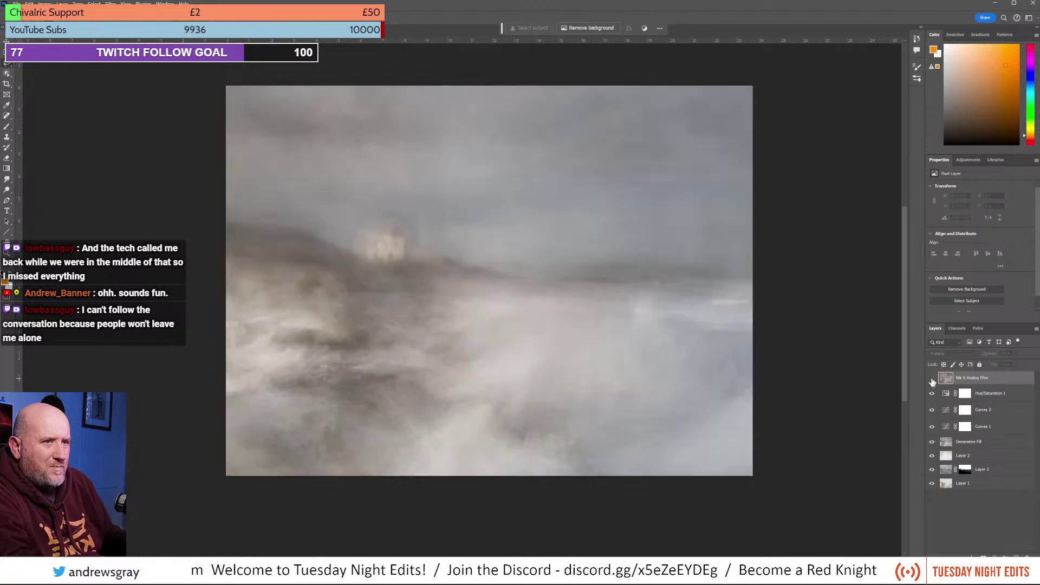
left_click(932, 379)
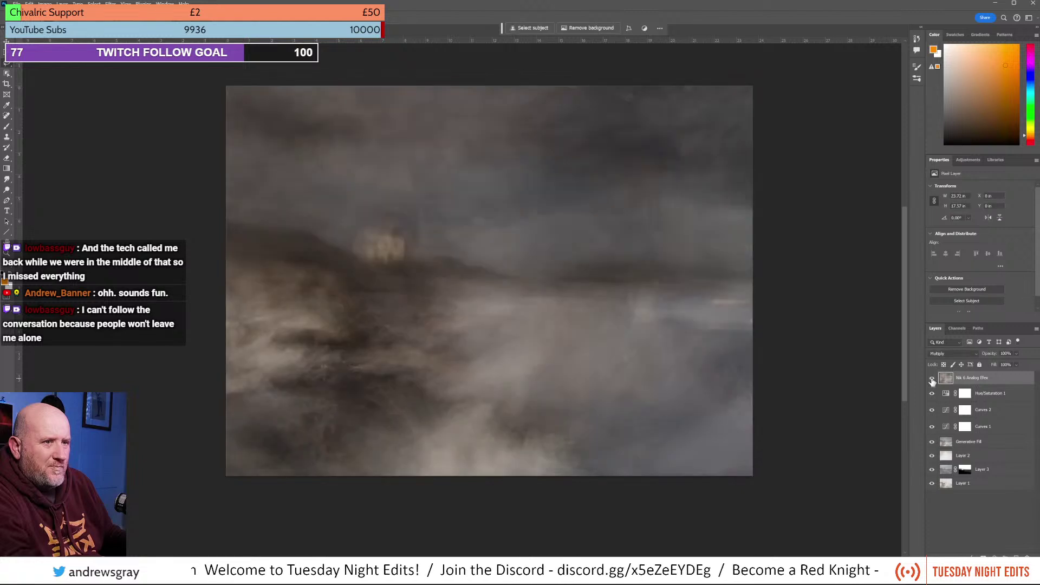
Step: Try the Nik 6 Analog Efex layer at about half opacity and compare the image with and without it
left_click(1016, 354)
left_click(1015, 364)
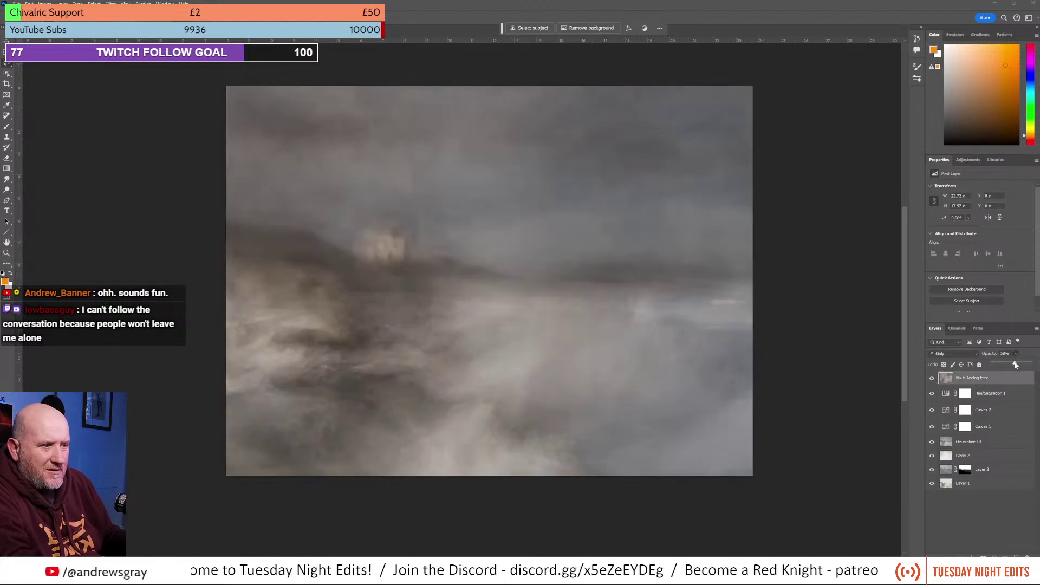
left_click_drag(1016, 364, 1009, 364)
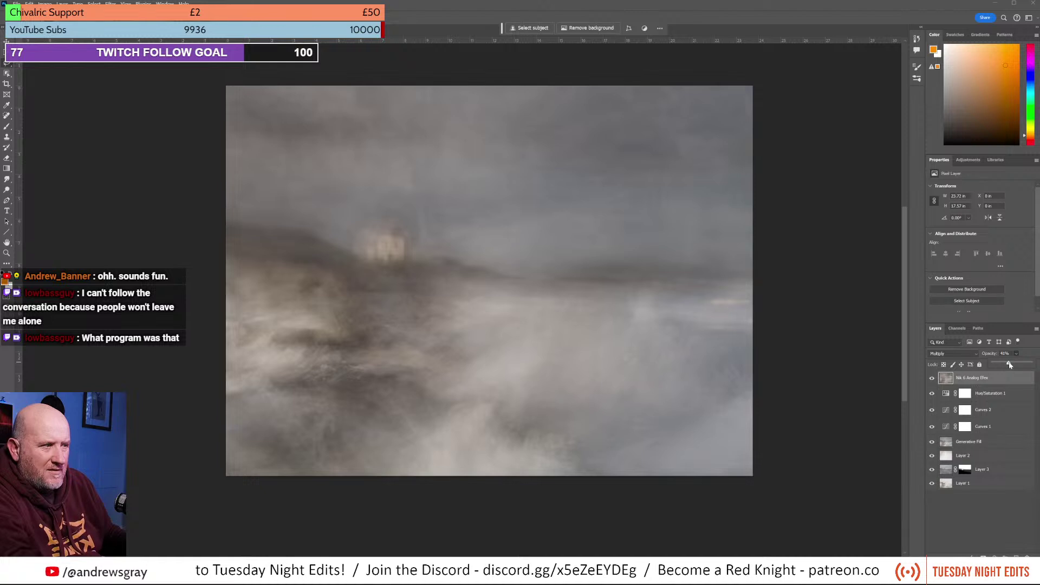
left_click(933, 379)
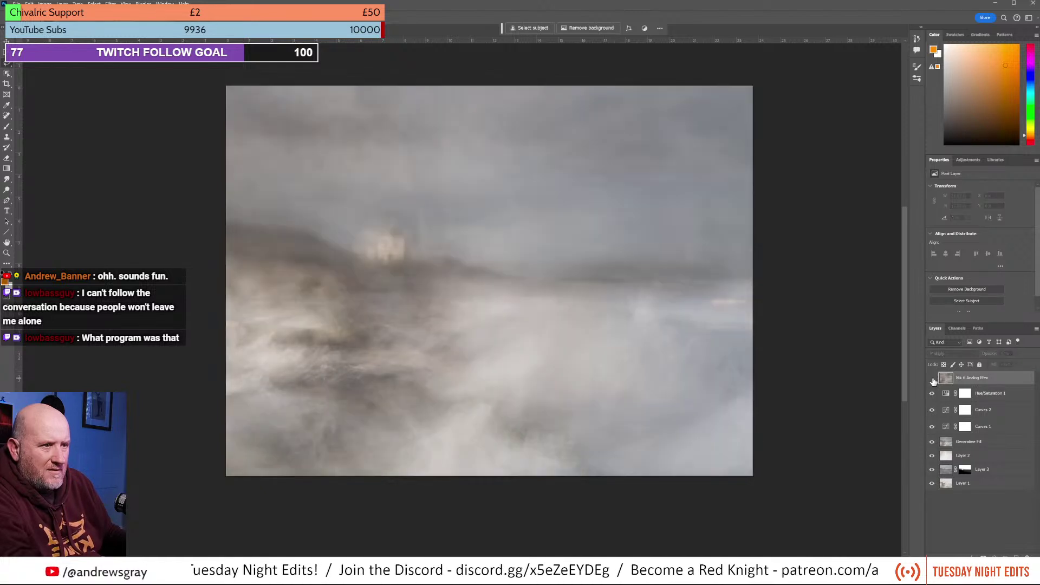
left_click(932, 380)
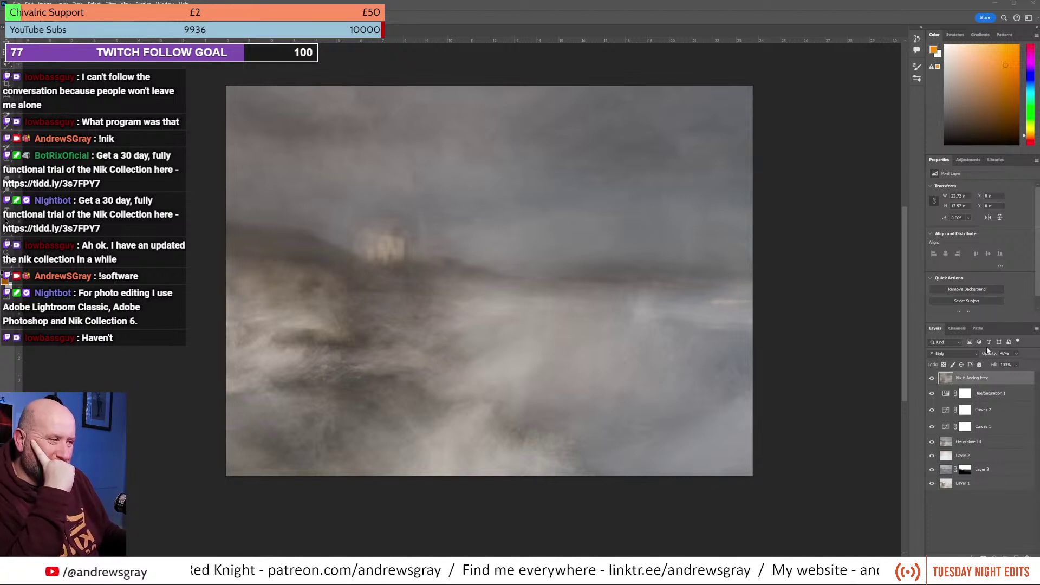
Step: Raise the opacity of the Nik 6 Analog Efex layer to 82%
left_click(1016, 354)
left_click_drag(1015, 364, 1029, 367)
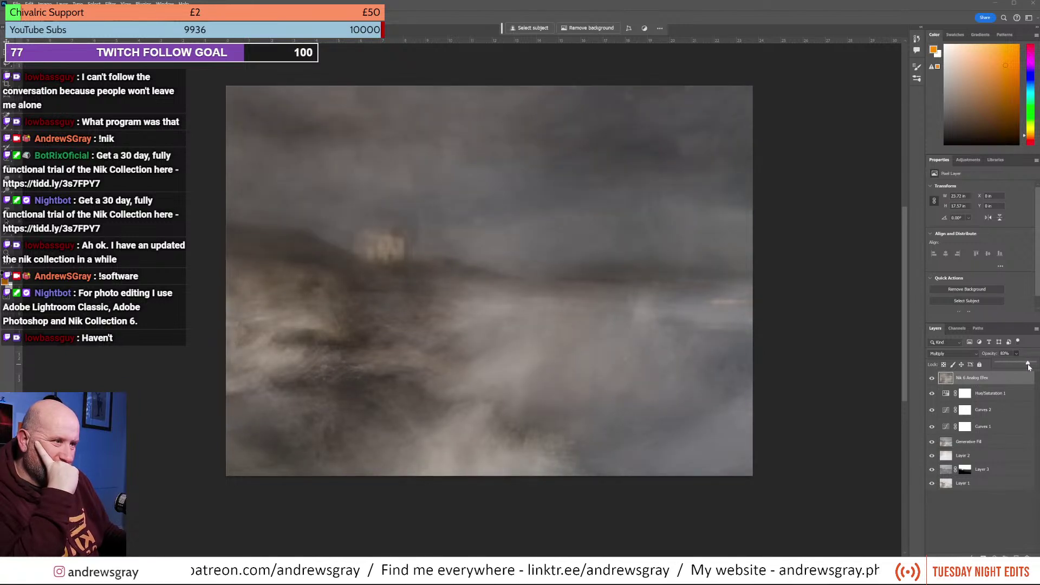
left_click_drag(1029, 367, 1027, 367)
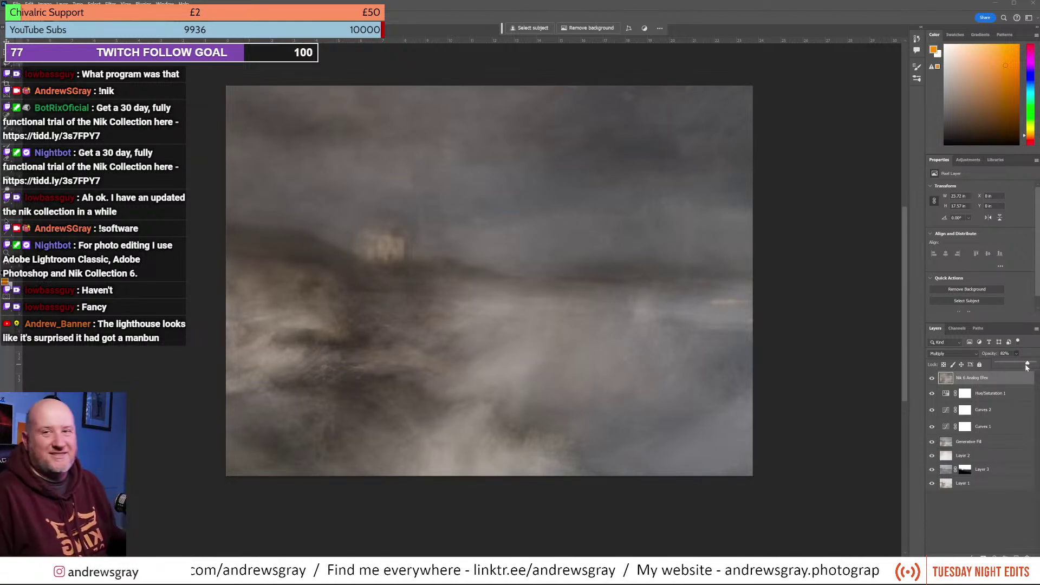
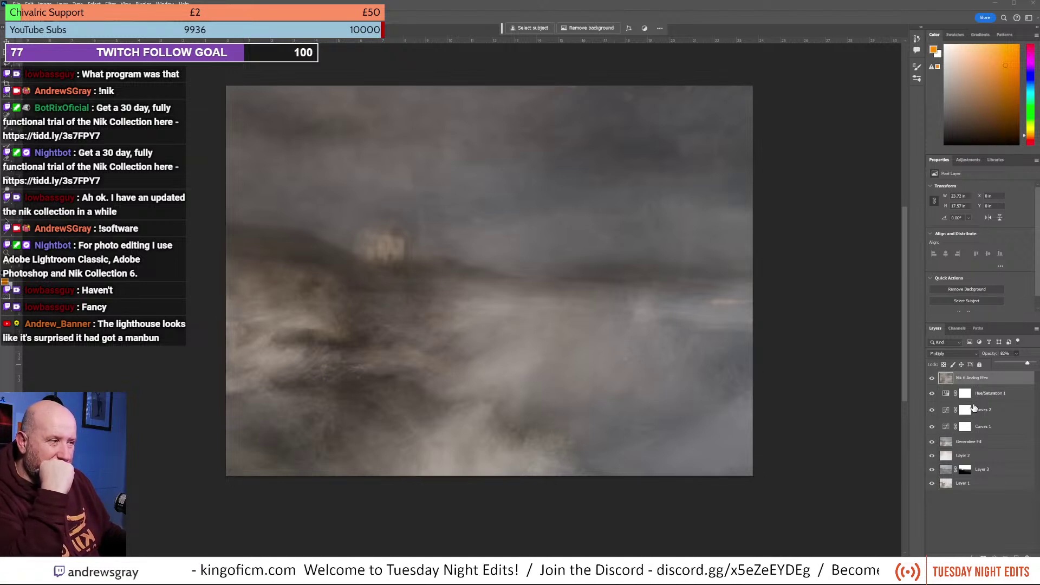
Step: Add a layer mask to the Nik 6 Analog Efex layer and brush its darkening away from the foreground below the horizon
left_click(980, 555)
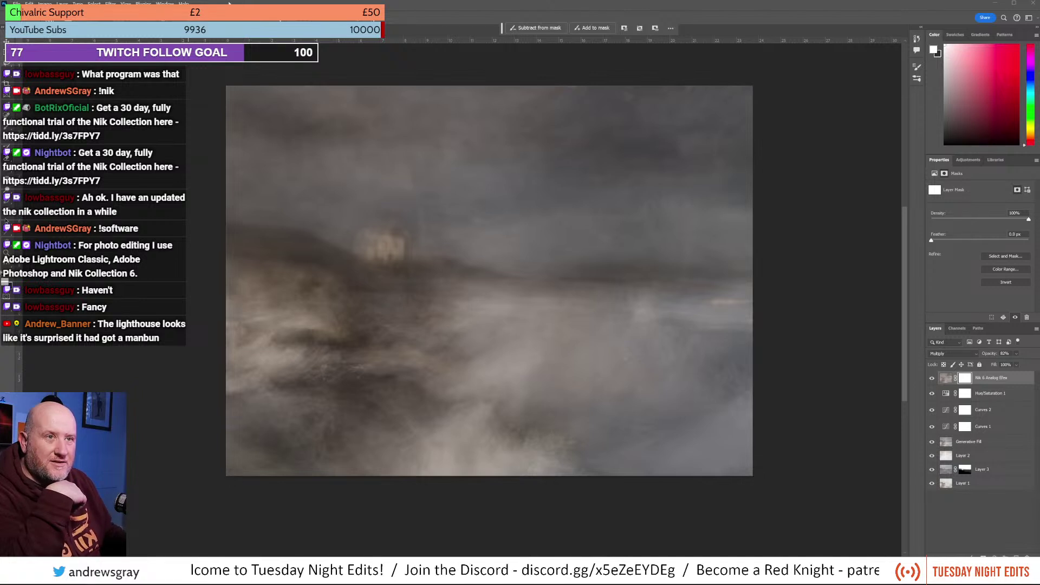
mouse_move(328, 290)
left_mouse_down()
mouse_move(449, 331)
mouse_move(384, 341)
mouse_move(283, 271)
left_mouse_up()
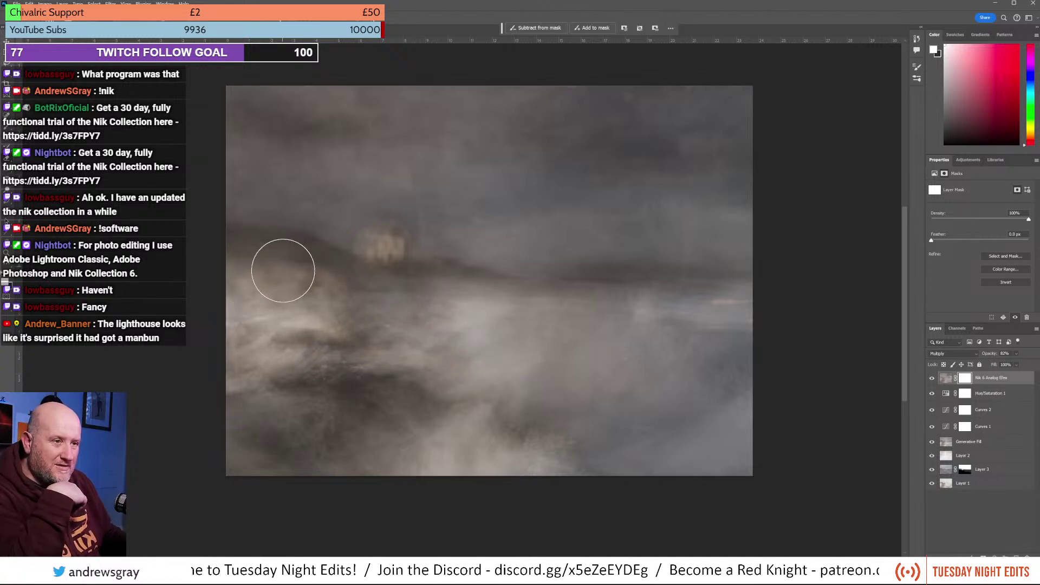
mouse_move(220, 344)
left_mouse_down()
mouse_move(467, 424)
mouse_move(372, 444)
mouse_move(567, 437)
mouse_move(527, 385)
mouse_move(788, 389)
mouse_move(616, 349)
mouse_move(572, 372)
mouse_move(782, 365)
mouse_move(621, 336)
mouse_move(281, 319)
mouse_move(205, 323)
left_mouse_up()
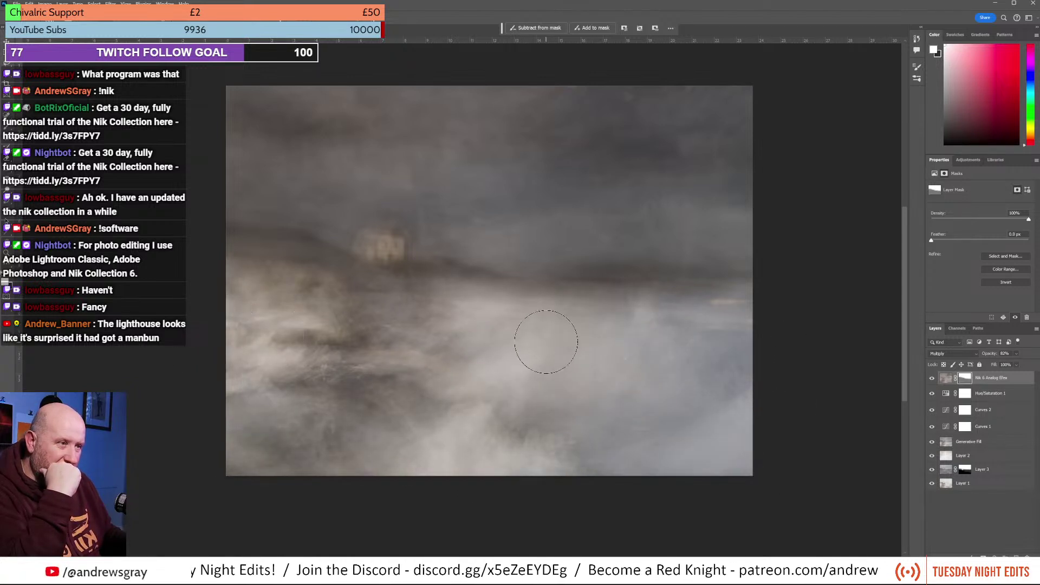
left_click_drag(574, 332, 771, 330)
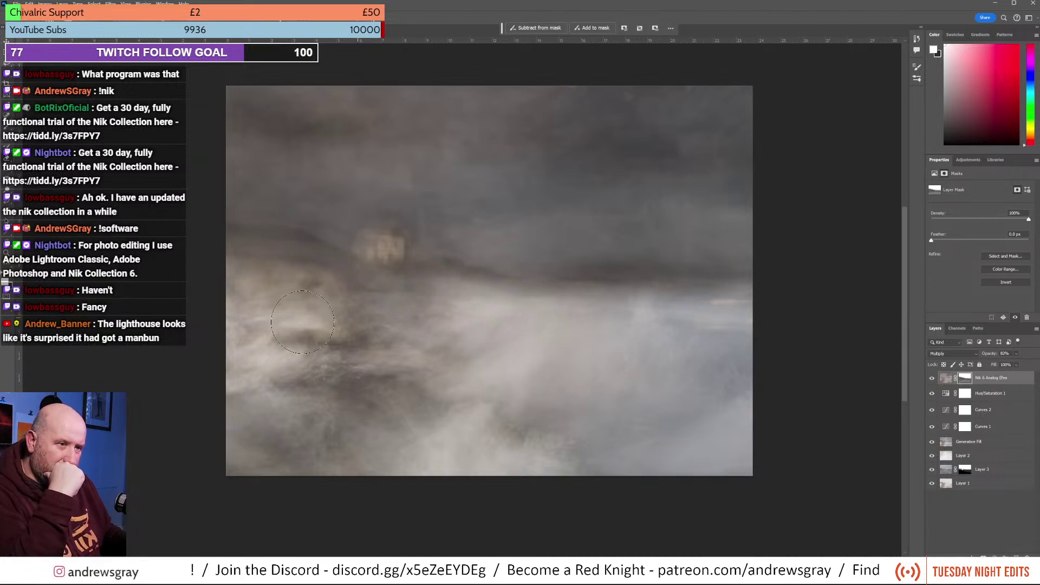
mouse_move(209, 448)
left_mouse_down()
mouse_move(542, 465)
mouse_move(789, 457)
left_mouse_up()
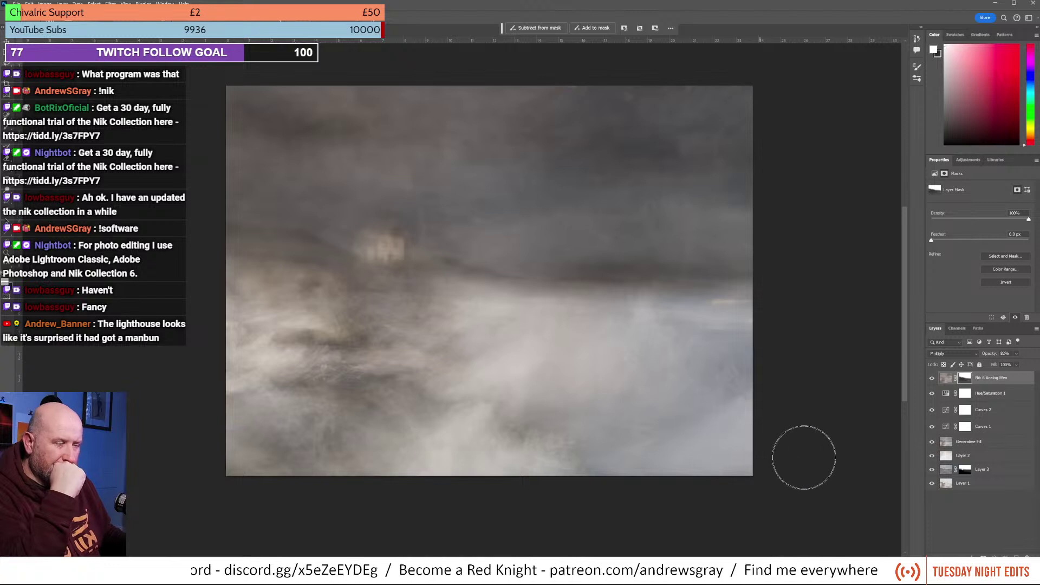
Step: Compare the image with and without the masked Nik 6 Analog Efex layer, and reduce the layer's opacity slightly
left_click(932, 379)
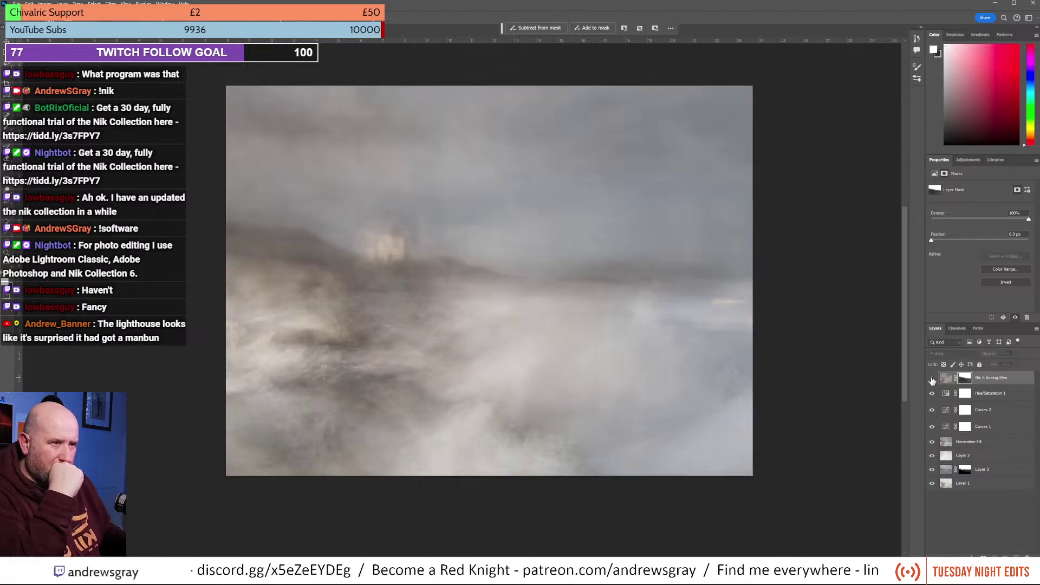
left_click(932, 379)
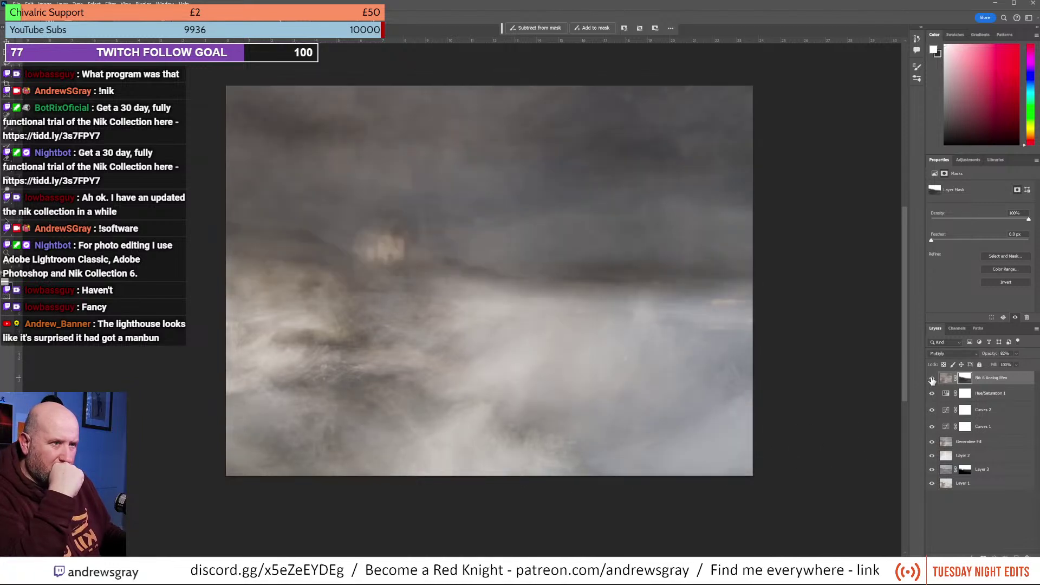
left_click(1018, 359)
left_click_drag(1020, 364, 1021, 364)
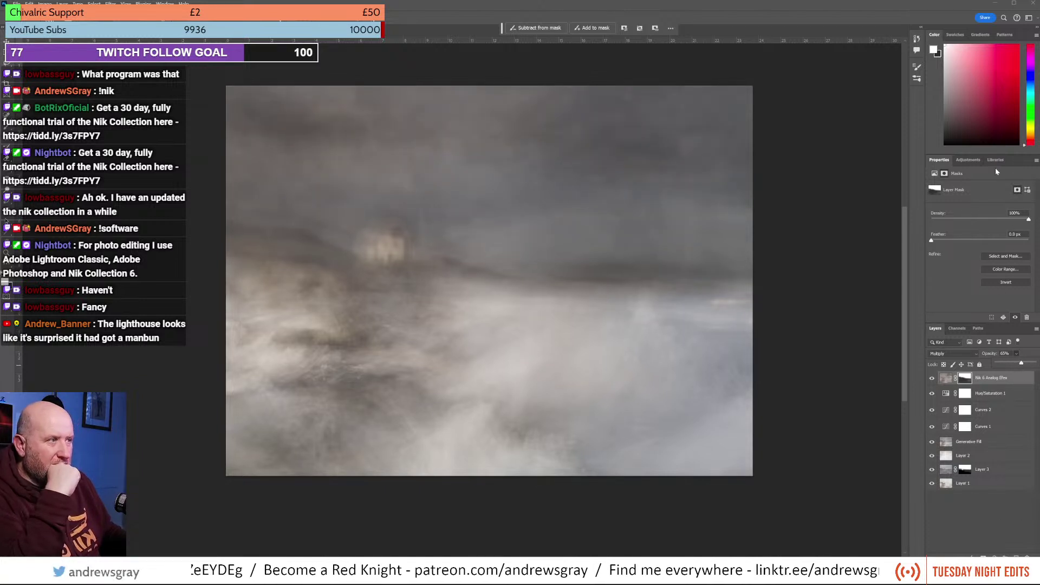
Step: Add a Curves adjustment layer above the Nik 6 Analog Efex layer and shape a contrast S-curve with lifted highlights
left_click(968, 159)
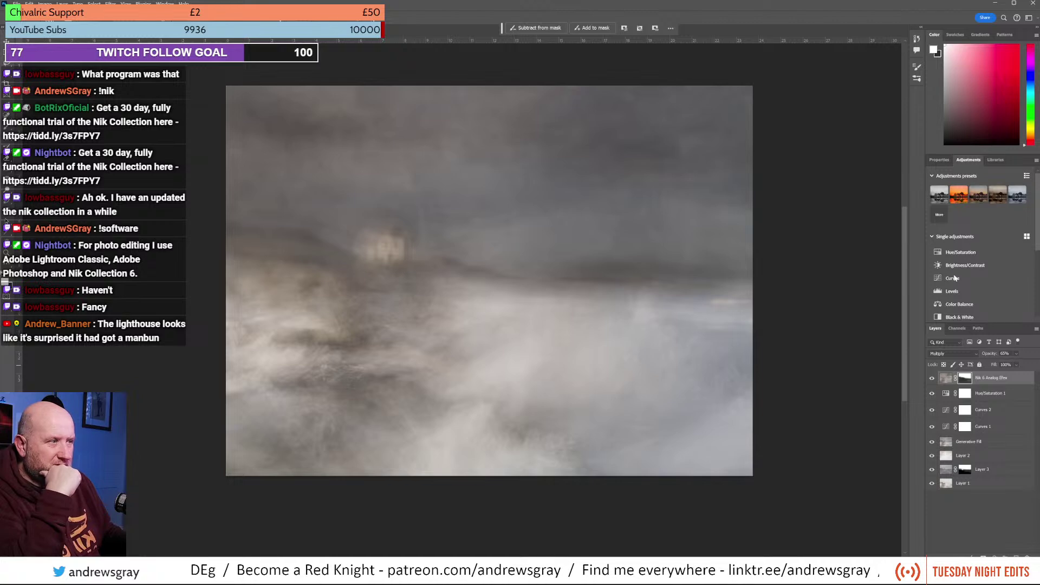
left_click(955, 278)
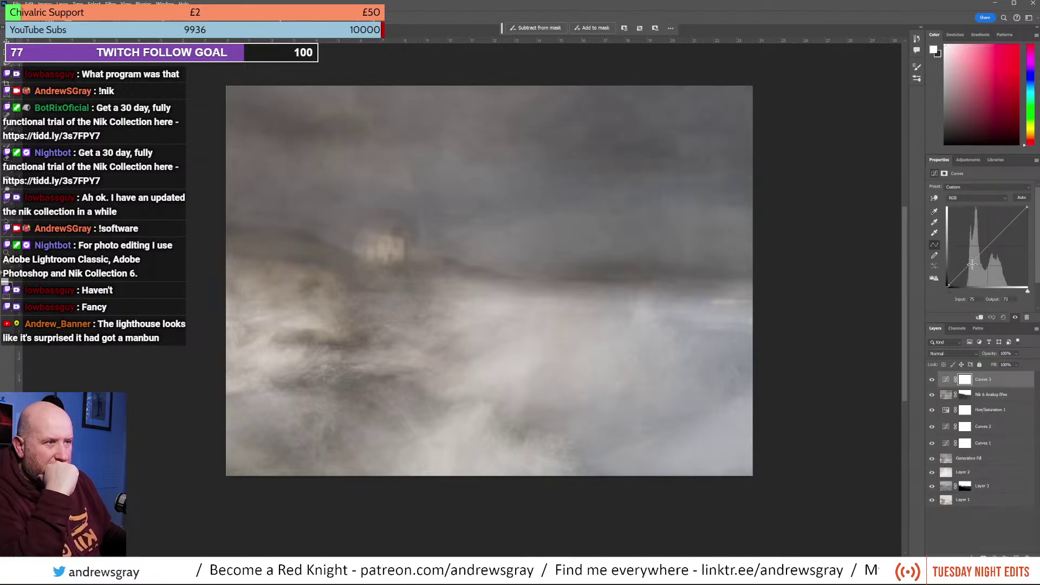
left_click_drag(973, 264, 993, 228)
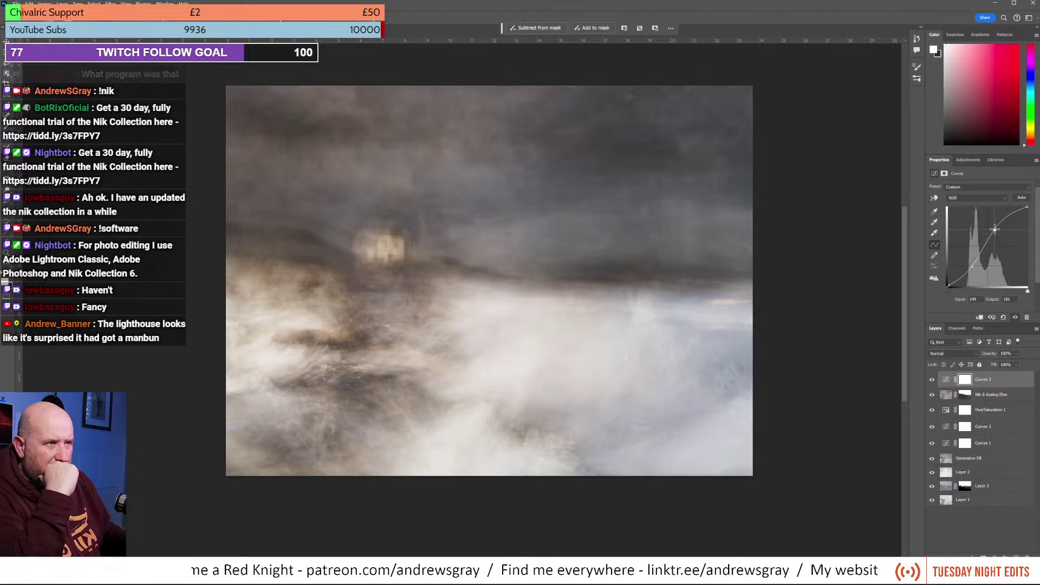
Step: Place the Curves 3 shadow point at input 71, output 66, and clip the adjustment to the Nik 6 Analog Efex layer
left_click_drag(974, 267, 971, 265)
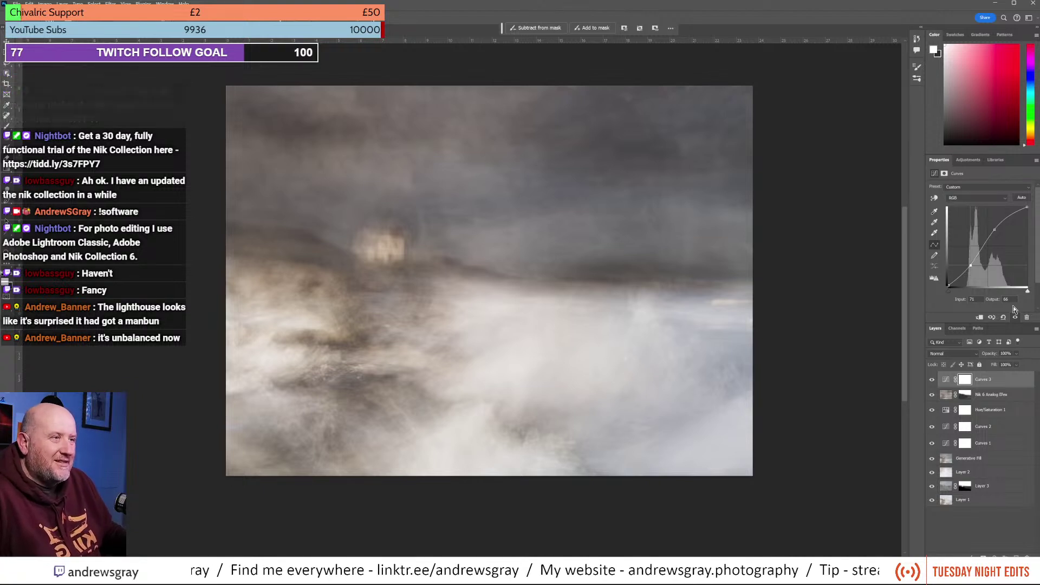
left_click(932, 394)
left_click(932, 395)
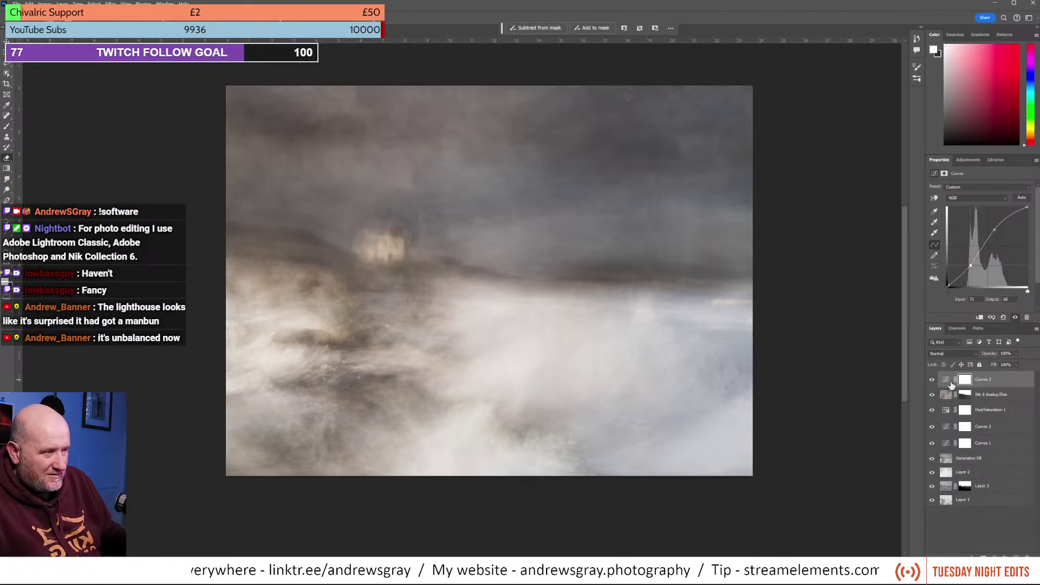
left_click(980, 319)
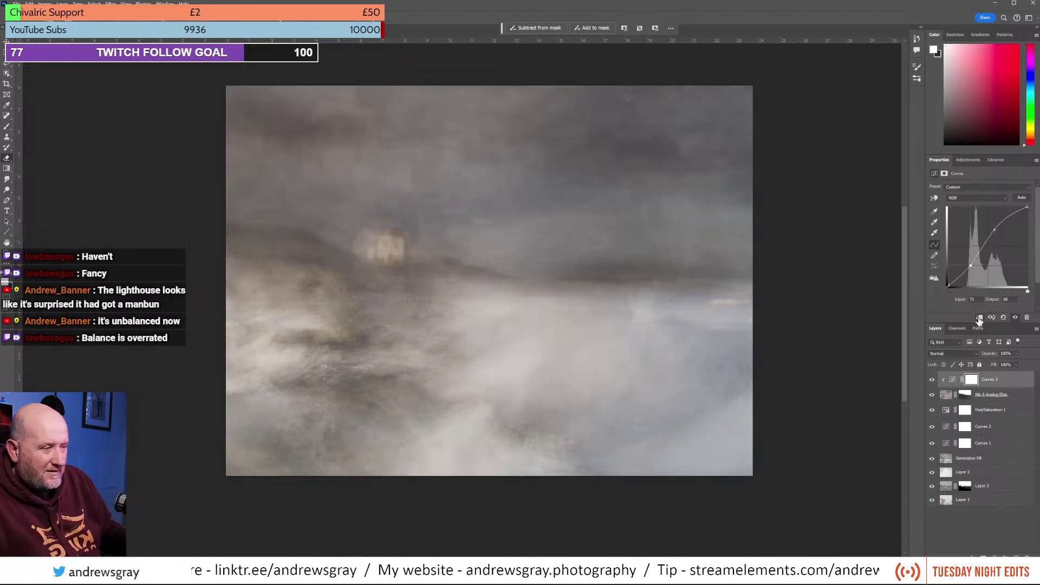
left_click(932, 380)
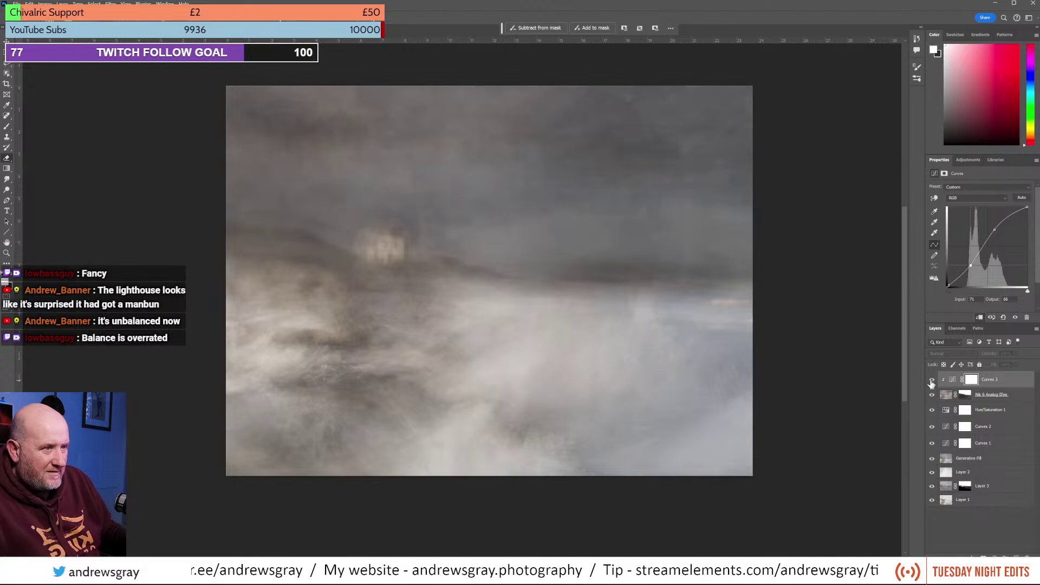
left_click(931, 380)
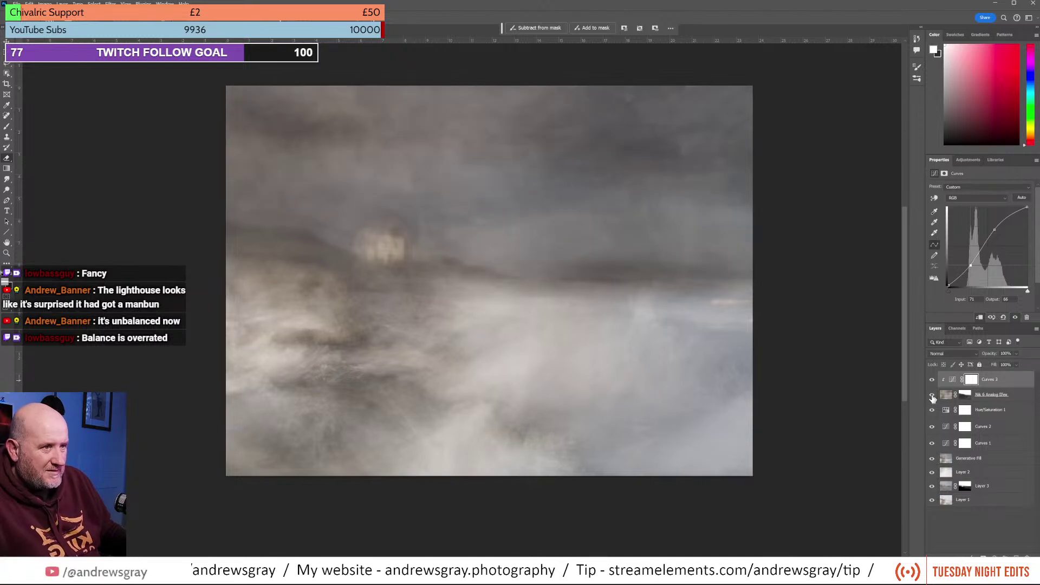
left_click(932, 398)
left_click(932, 396)
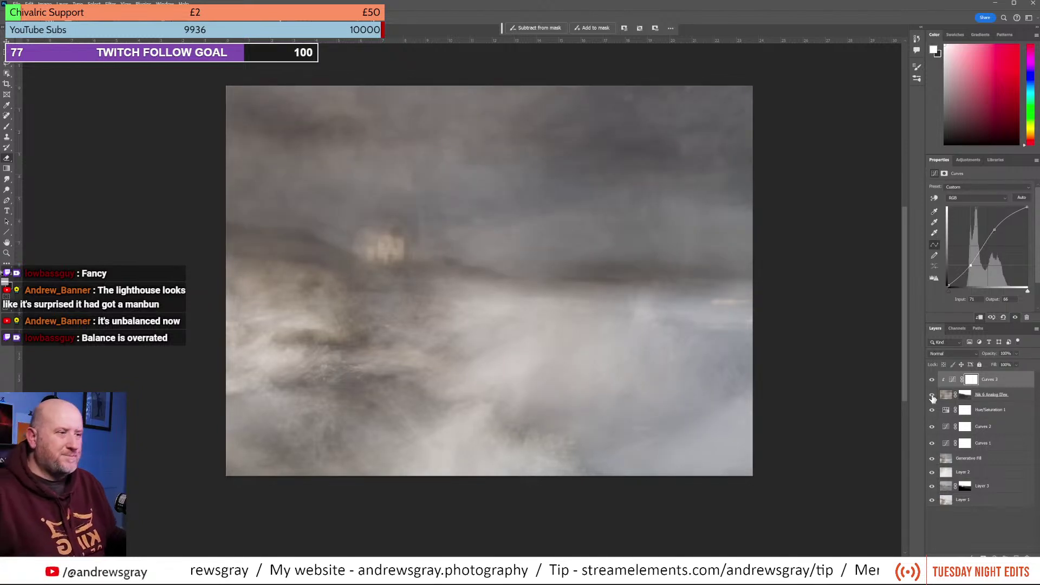
Step: On the Nik 6 Analog Efex layer mask, brush darkening back along the horizon and erase it from the sky band around the lighthouse
left_click(968, 395)
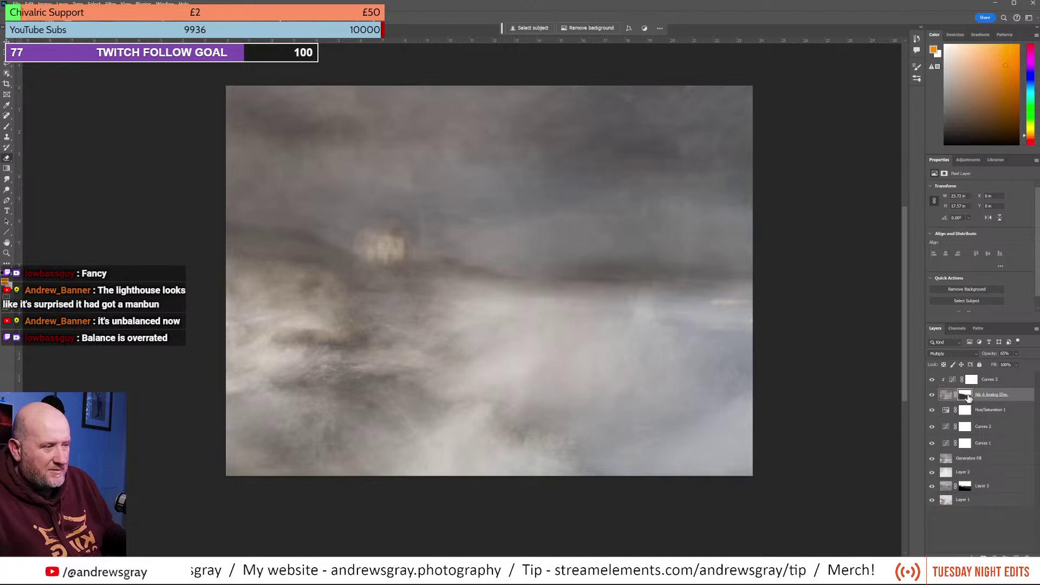
left_click(7, 126)
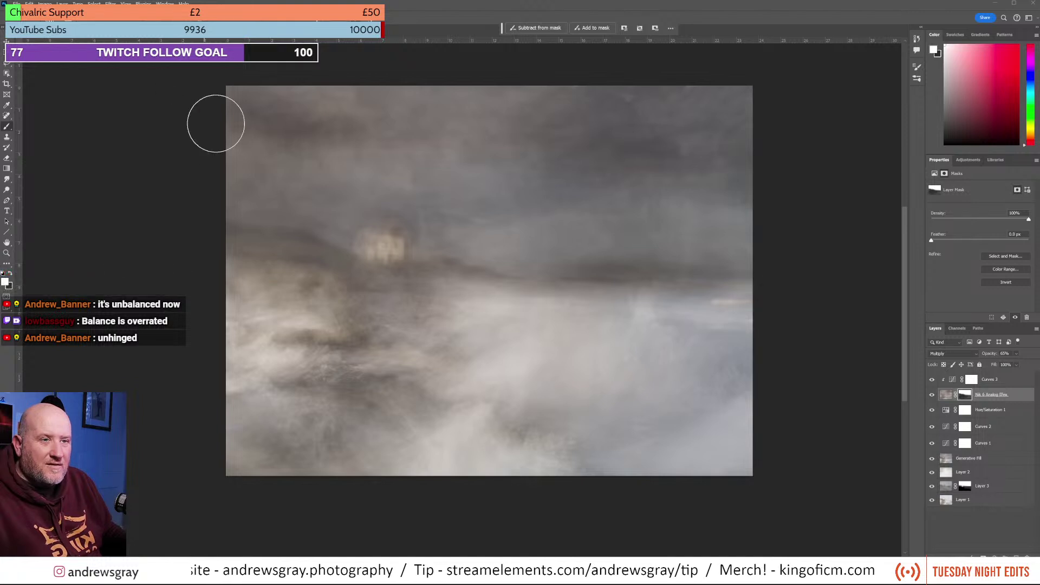
key("bracketright")
key("bracketright")
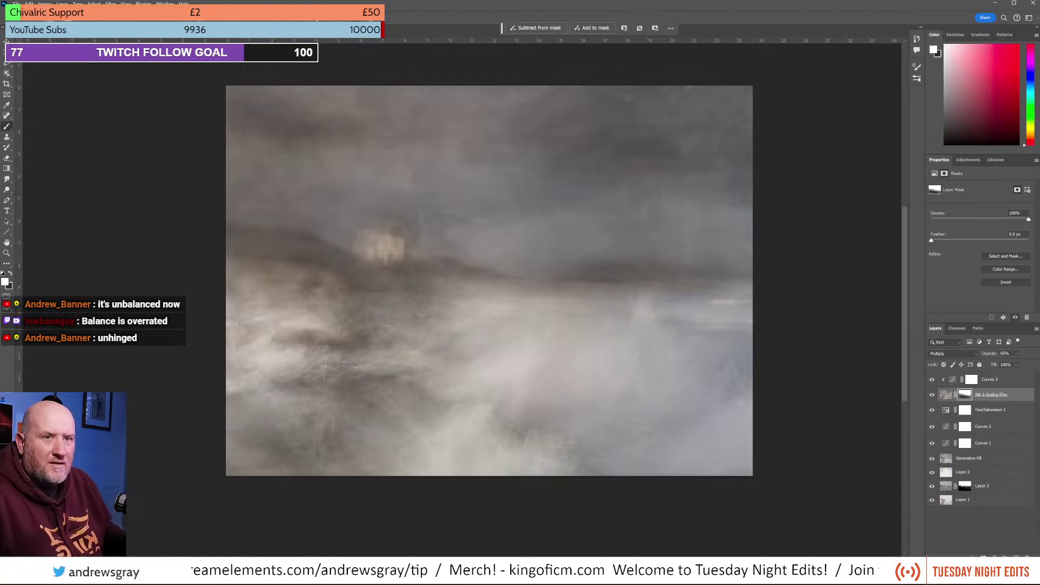
left_click(7, 158)
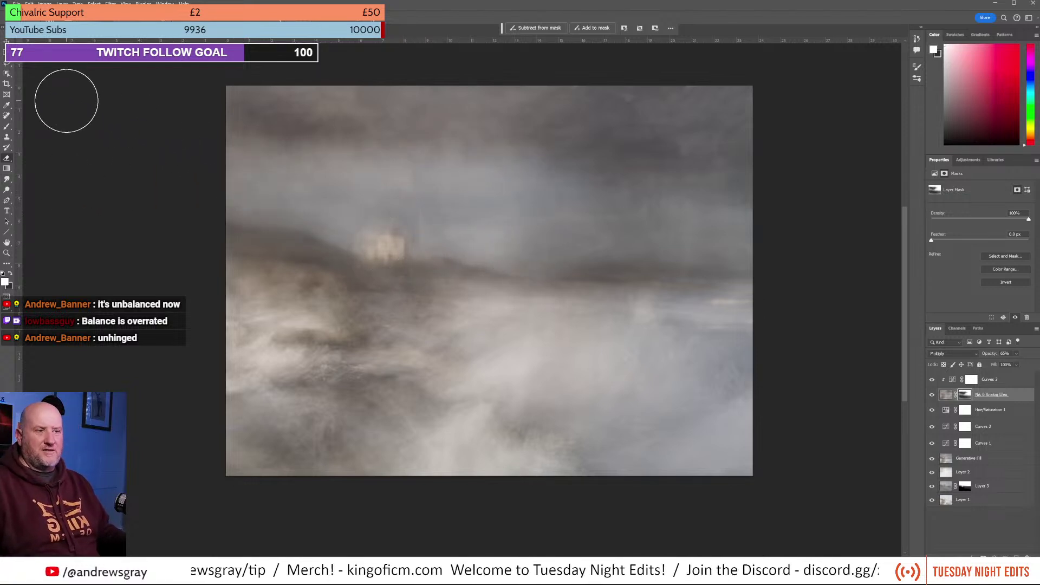
left_click_drag(542, 247, 588, 248)
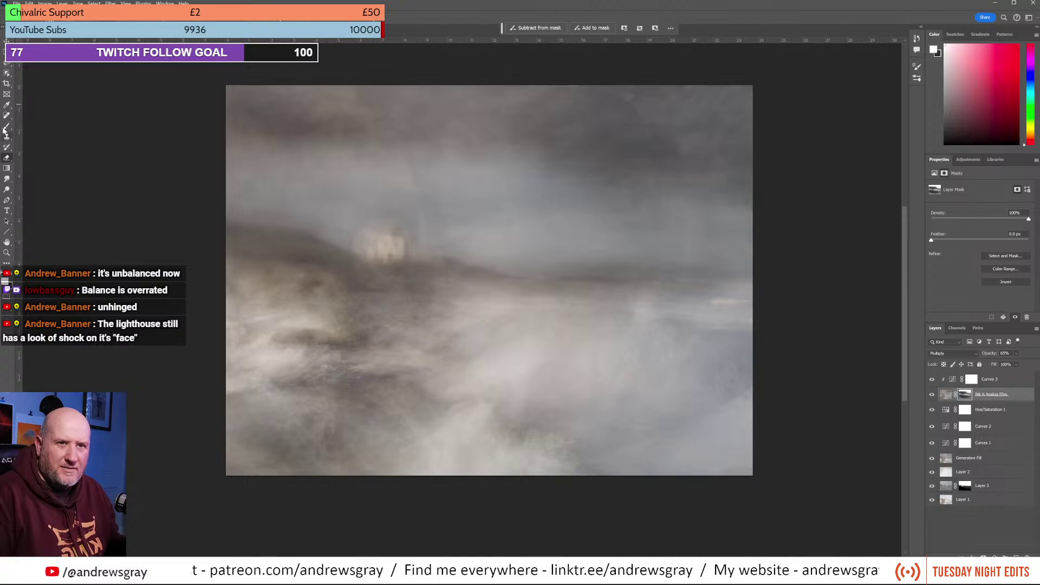
Step: Paint the Nik 6 Analog Efex darkening back into the lower foreground on the mask, and compare the image without that layer and Curves 3
left_click(7, 126)
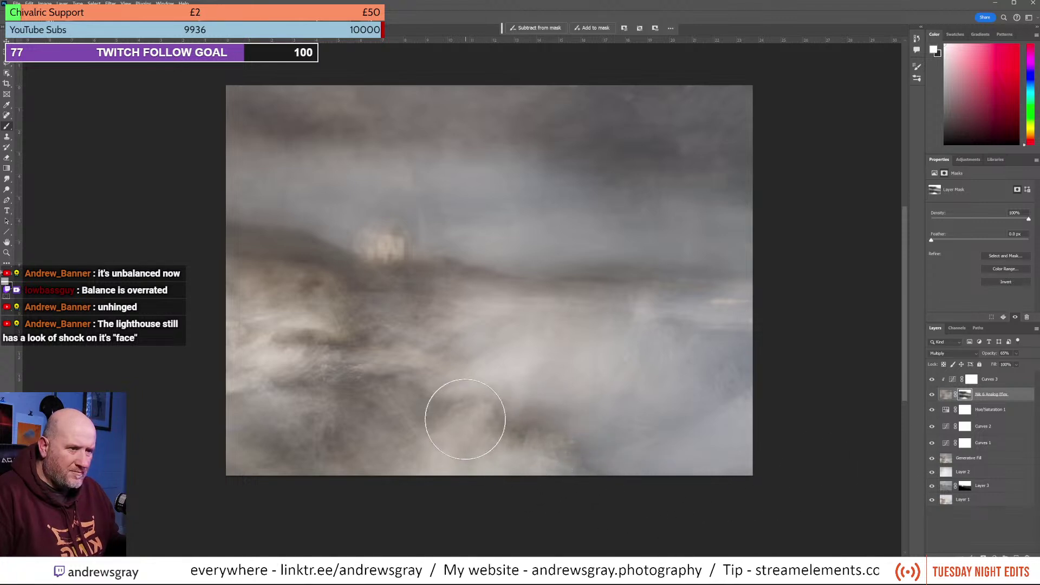
left_click(932, 395)
left_click(932, 395)
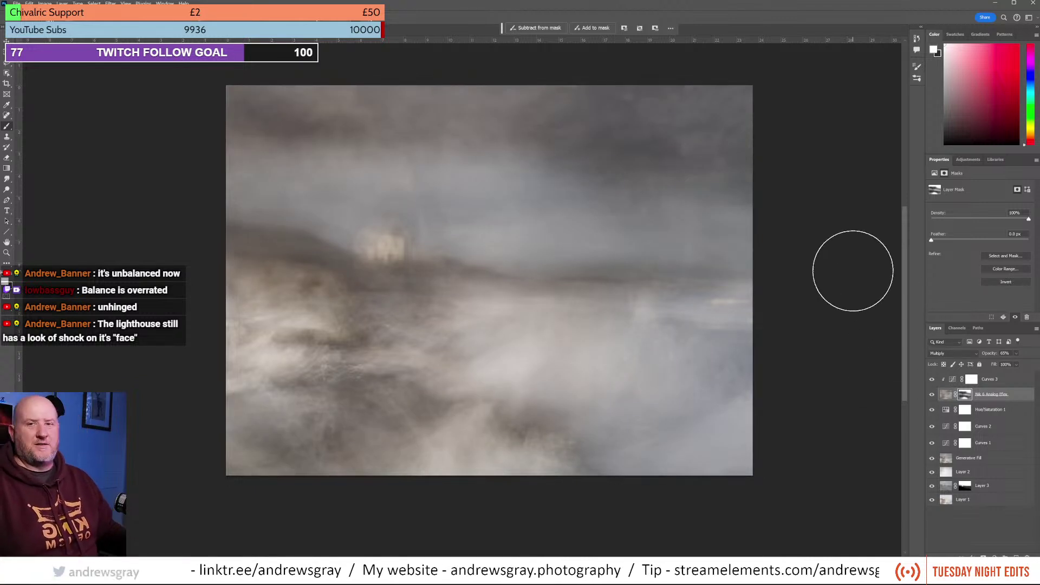
left_click(933, 380)
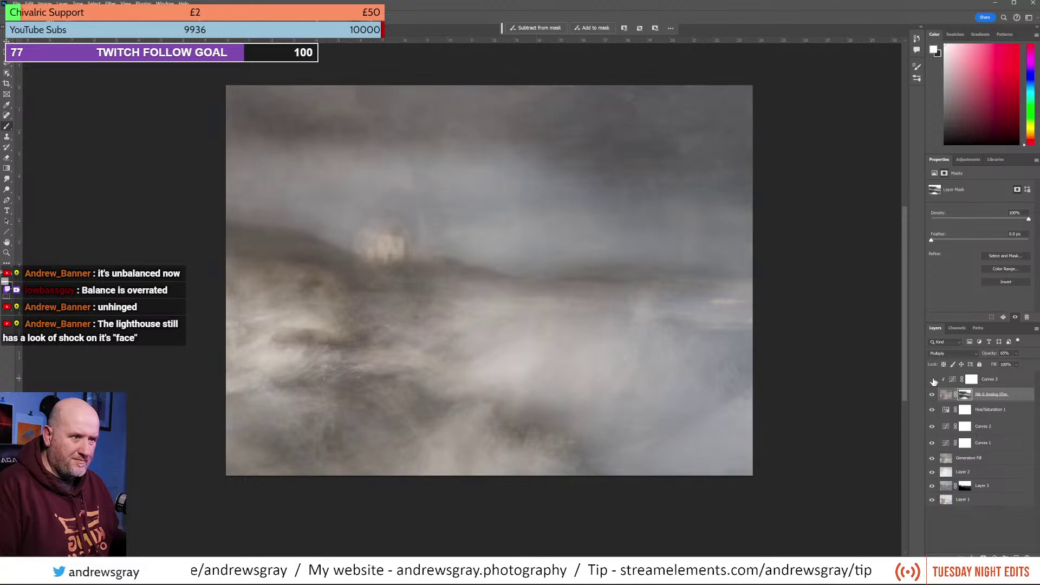
left_click(933, 380)
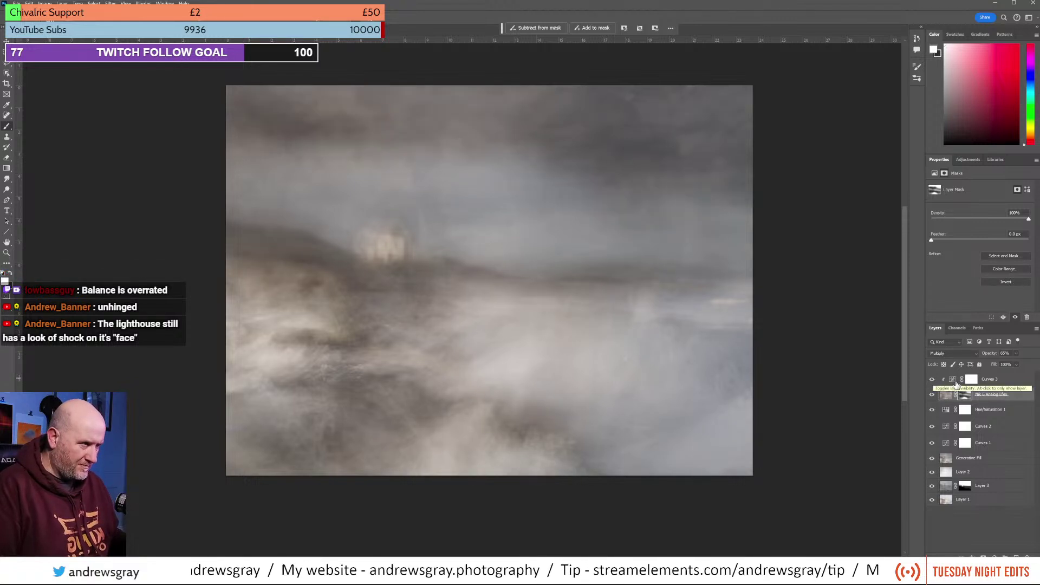
Step: Try a Levels adjustment layer above Curves 3 with brighter midtones and the white input at 233, and delete the layer
left_click(989, 379)
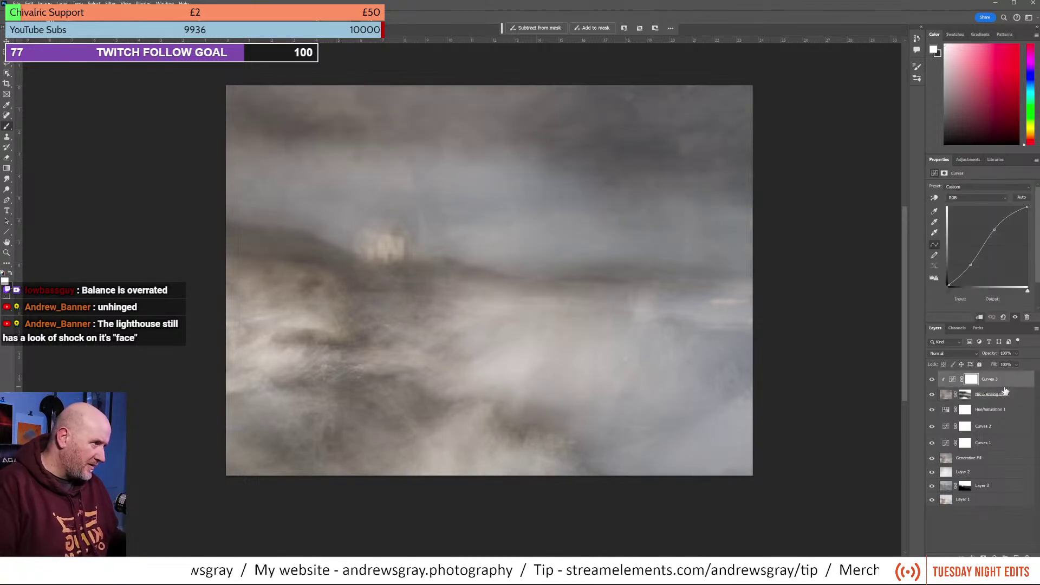
left_click(968, 159)
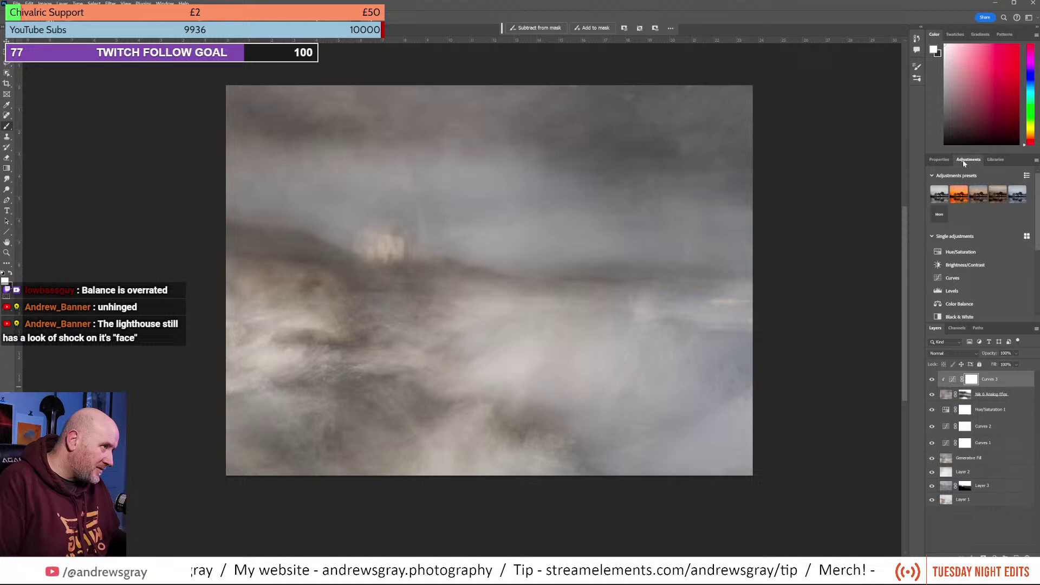
left_click(963, 291)
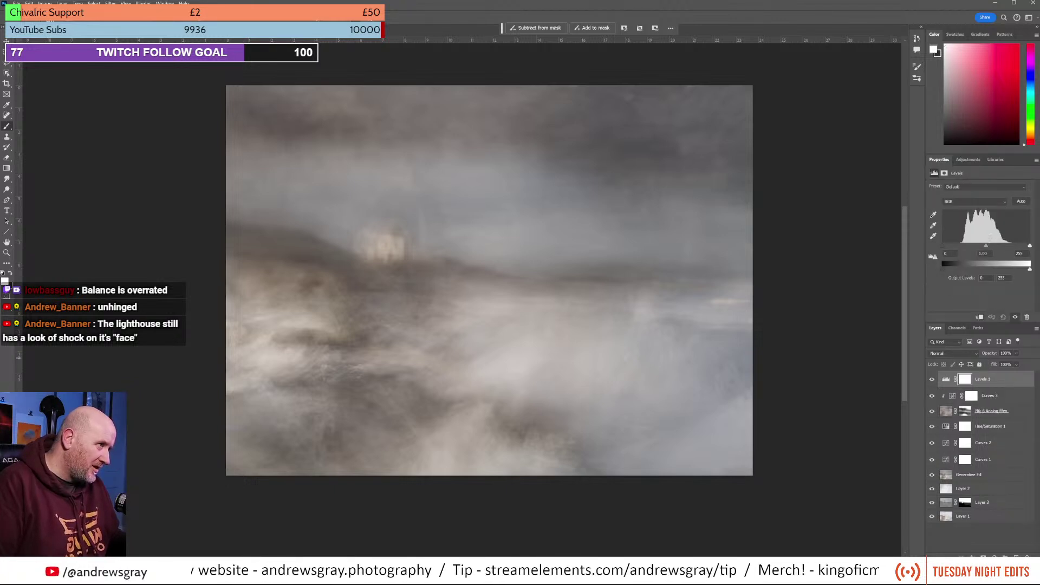
mouse_move(986, 246)
left_mouse_down()
mouse_move(996, 246)
mouse_move(979, 247)
left_mouse_up()
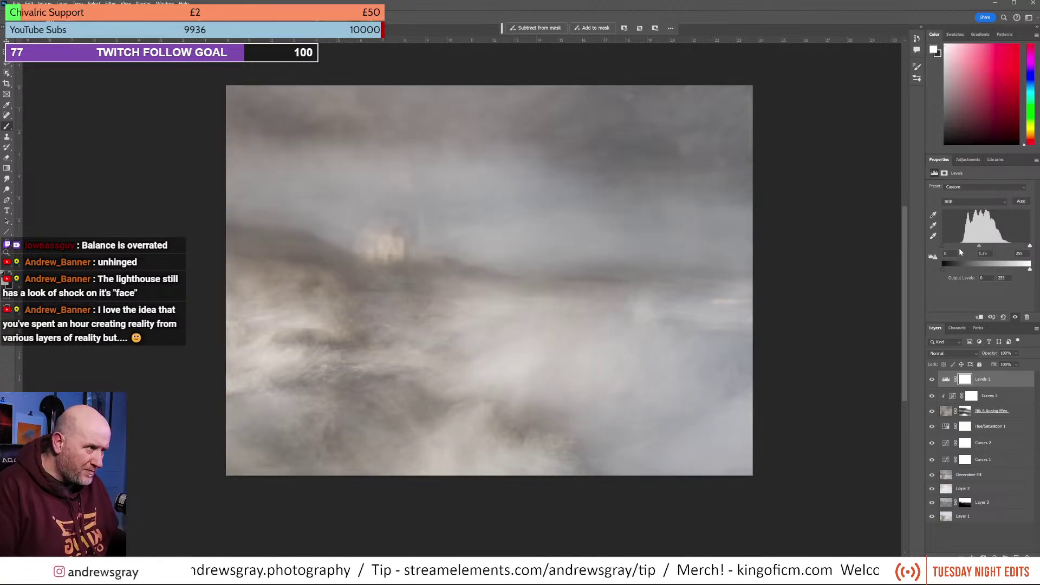
left_click_drag(952, 246, 920, 244)
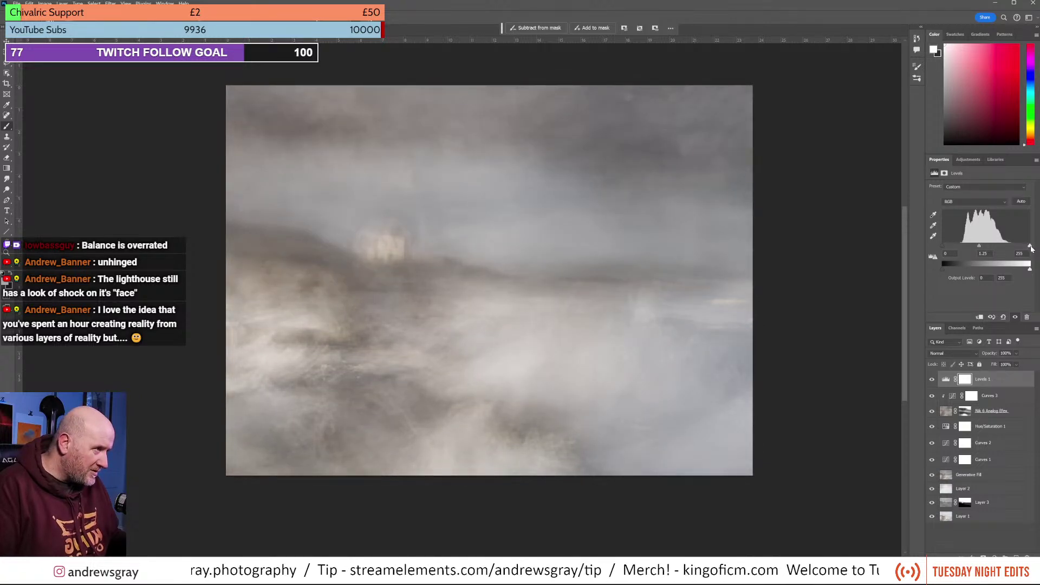
left_click_drag(1030, 246, 984, 250)
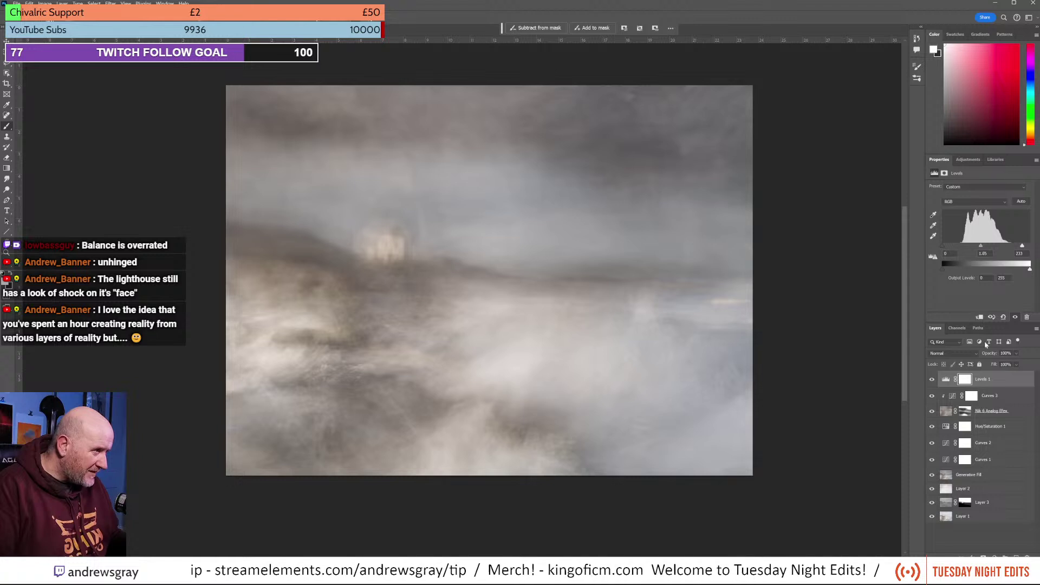
left_click_drag(994, 386, 1033, 556)
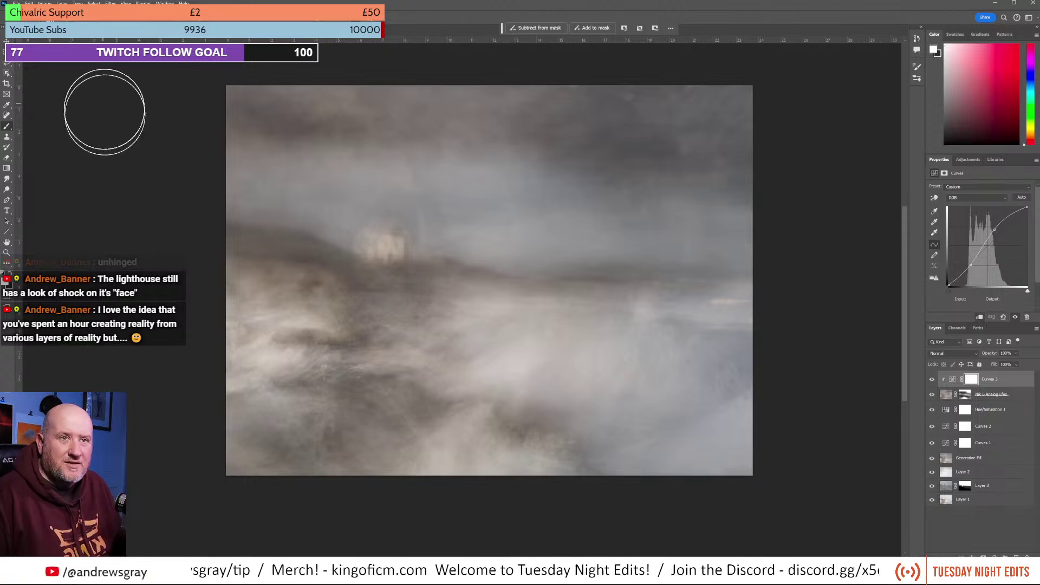
Step: Save the layered composite and switch to Lightroom Classic to view the edited TIFF
left_click(16, 3)
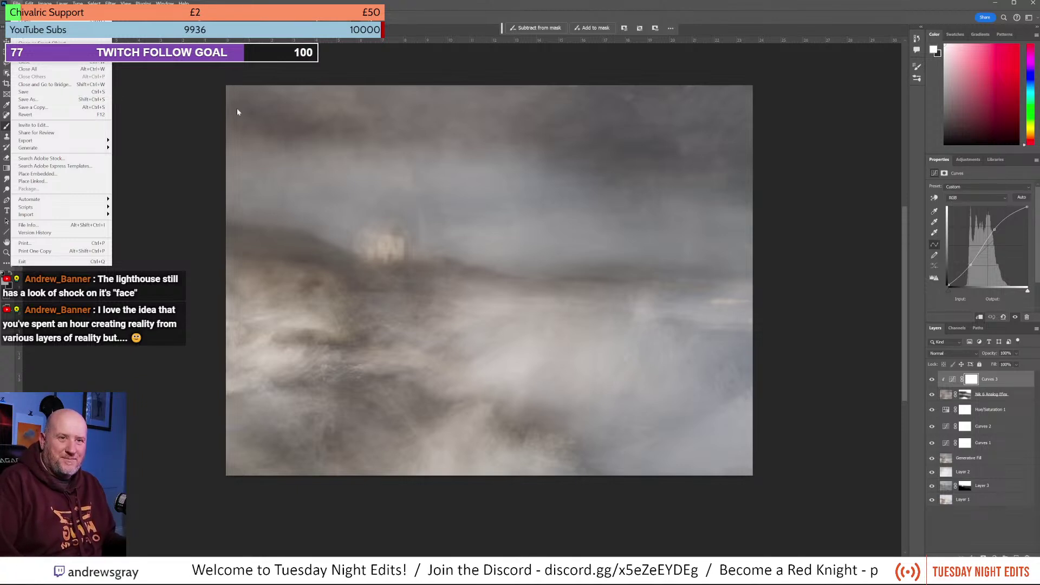
left_click(89, 94)
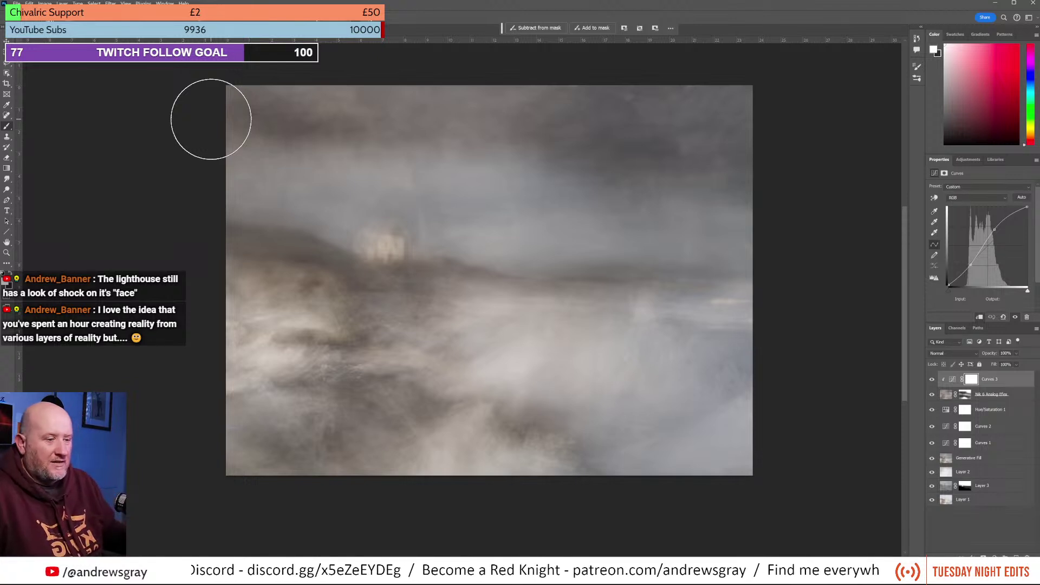
mouse_move(619, 578)
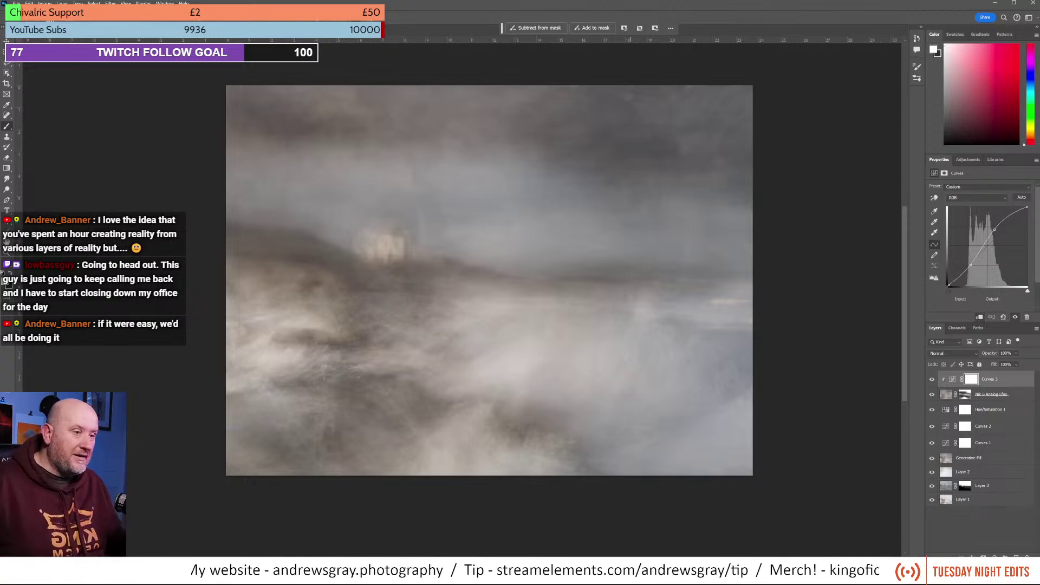
key("alt+Tab")
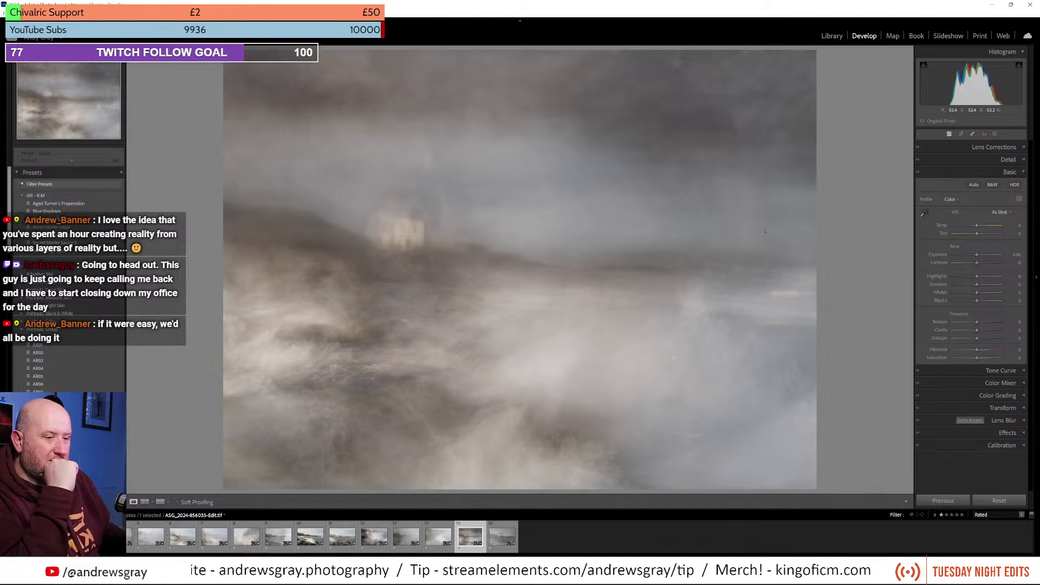
Step: Rate the photo three stars and set Contrast to +13, Highlights to +26, Texture to +23, Clarity to +12 and Dehaze to -4
key("3")
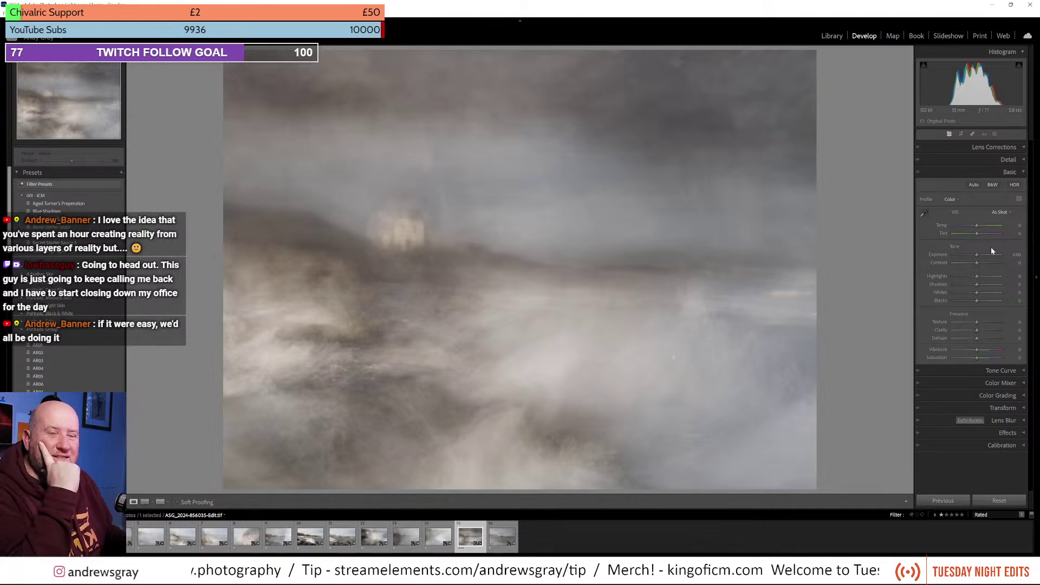
mouse_move(978, 264)
left_mouse_down()
mouse_move(958, 278)
mouse_move(993, 280)
mouse_move(984, 281)
left_mouse_up()
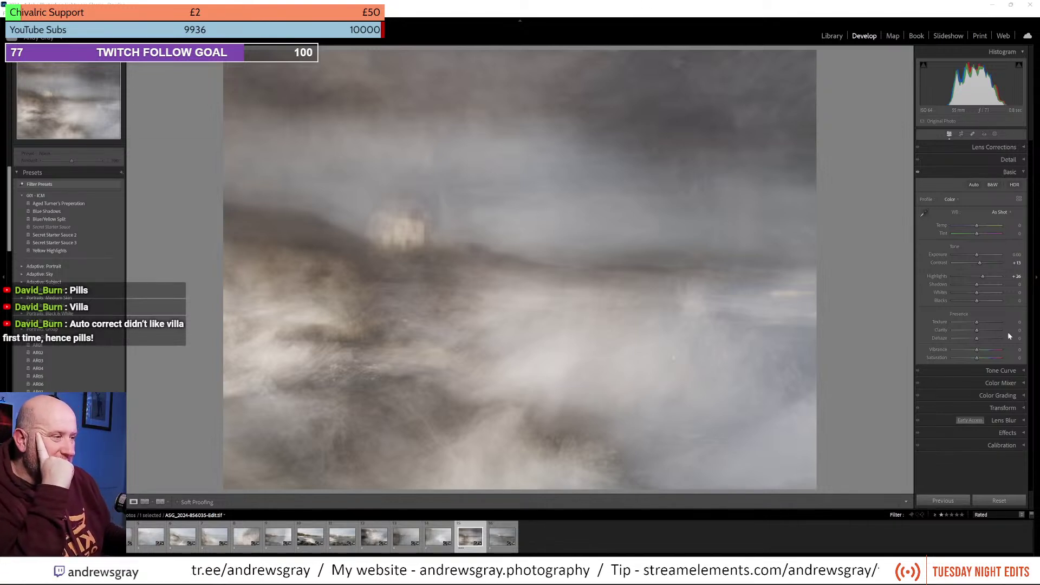
left_click_drag(982, 332, 982, 334)
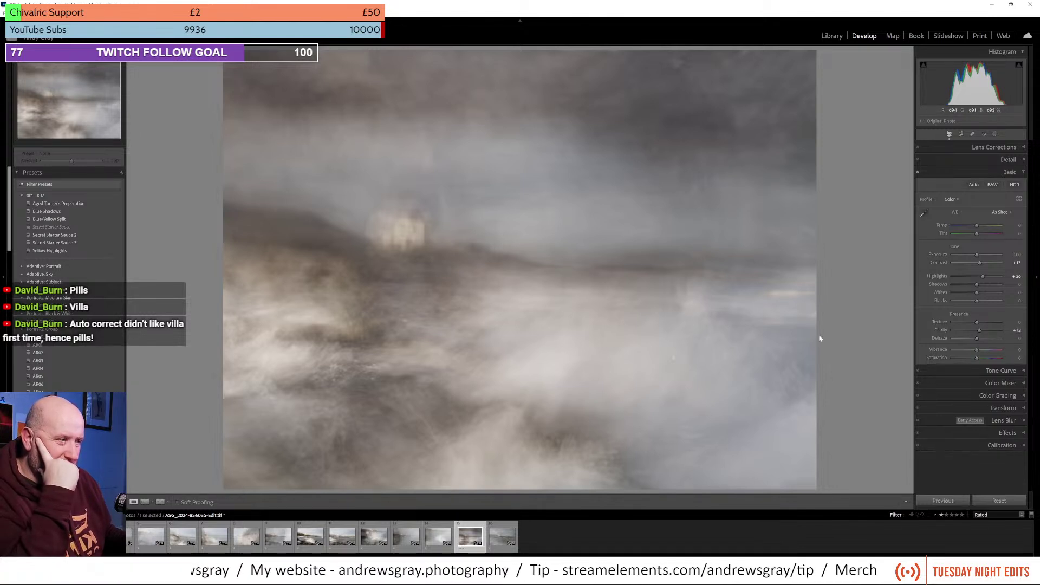
left_click(979, 323)
left_click_drag(979, 323, 985, 323)
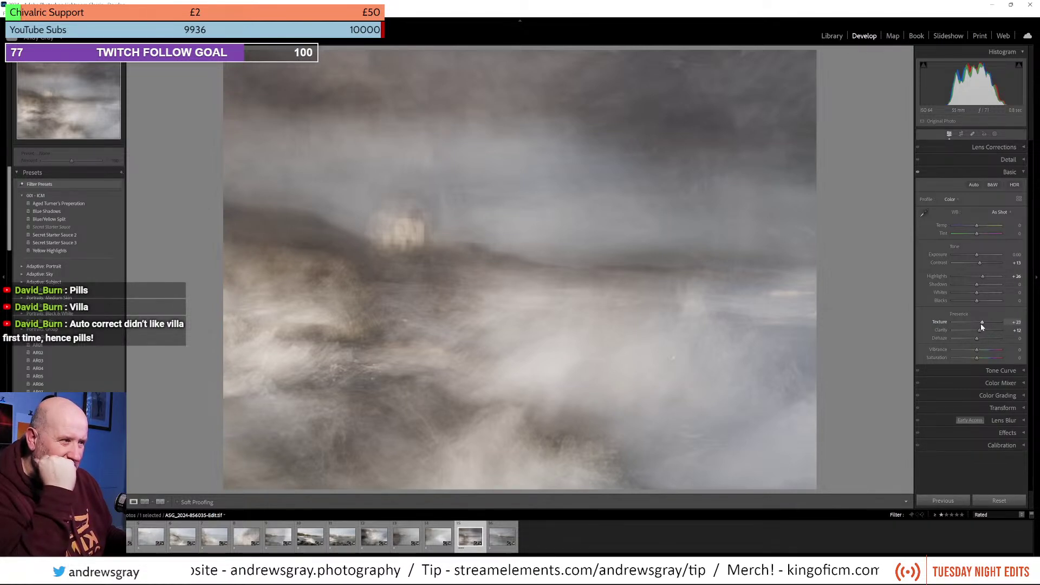
mouse_move(978, 339)
left_mouse_down()
mouse_move(968, 339)
mouse_move(976, 340)
left_mouse_up()
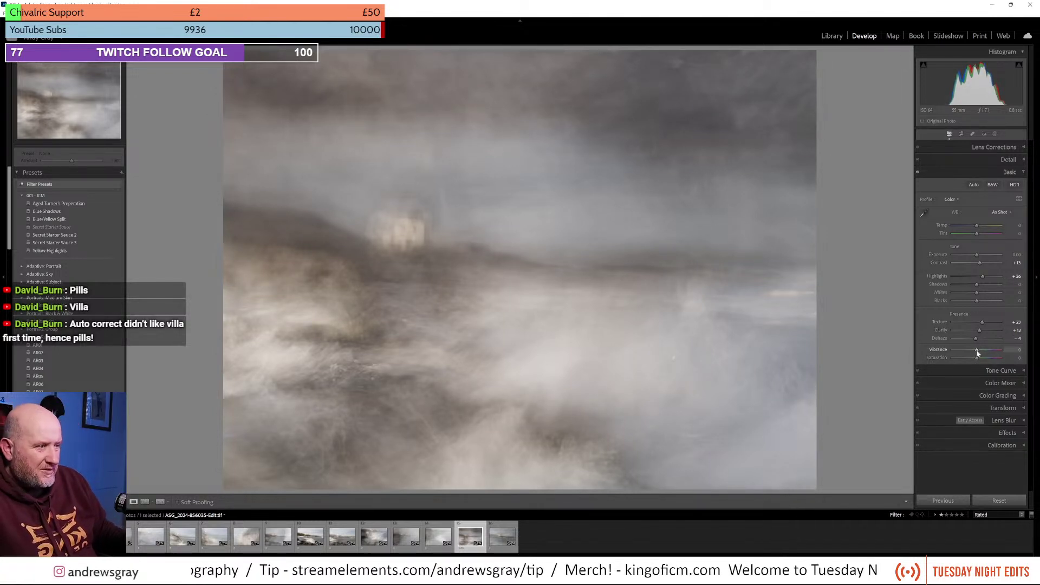
Step: Cool the photo by setting Temp to -3, keep Vibrance at its default, and create a virtual copy
mouse_move(987, 350)
left_mouse_down()
mouse_move(961, 351)
mouse_move(992, 351)
mouse_move(978, 362)
left_mouse_up()
double_click(983, 350)
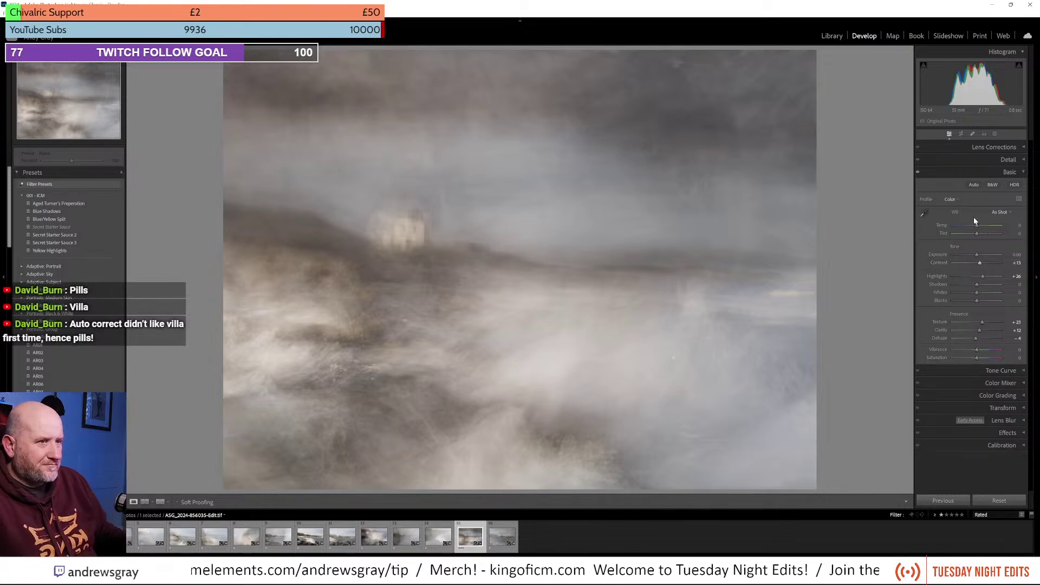
left_click_drag(976, 225, 977, 228)
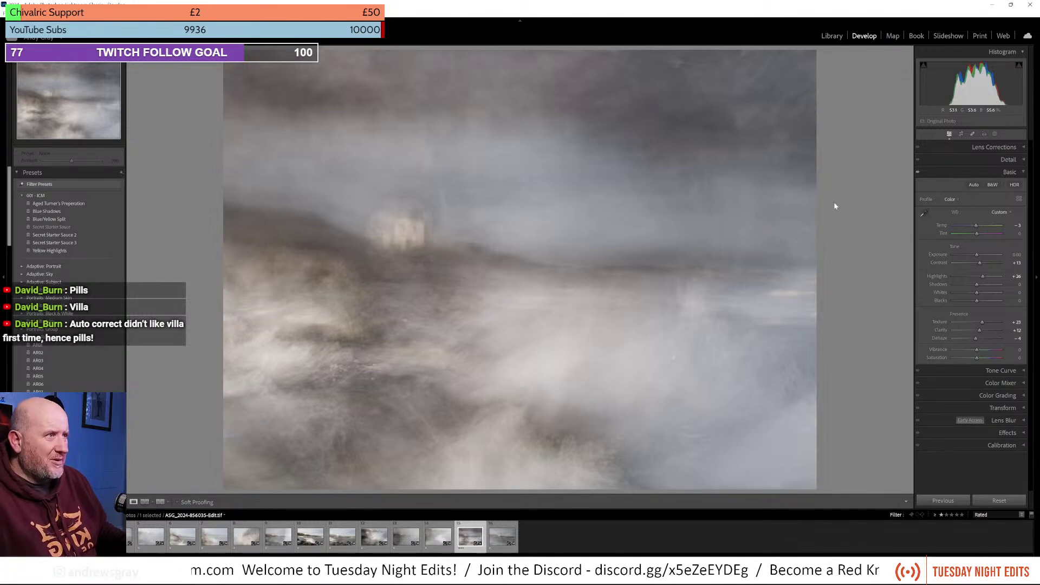
right_click(674, 286)
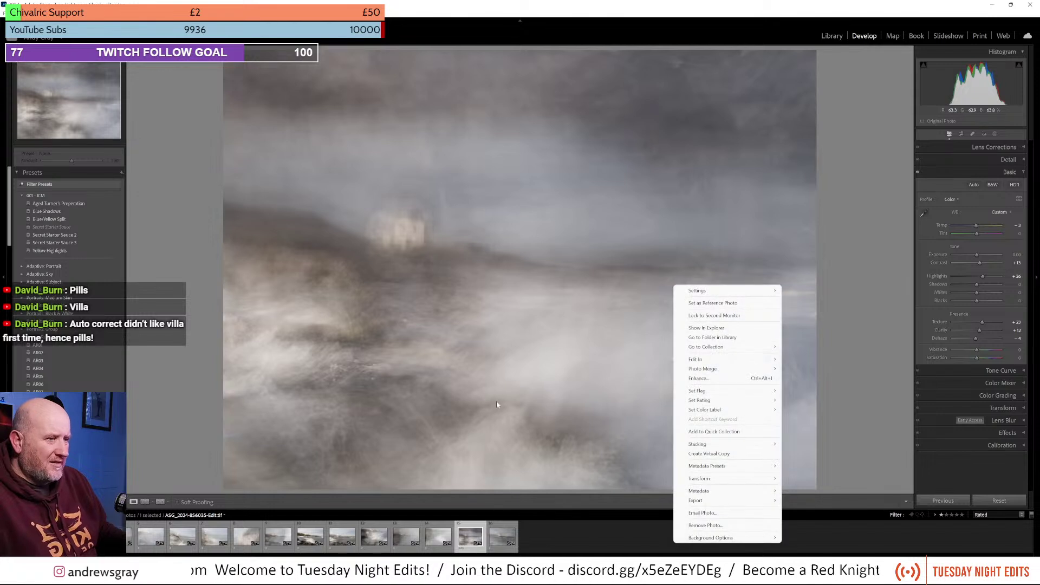
left_click(726, 453)
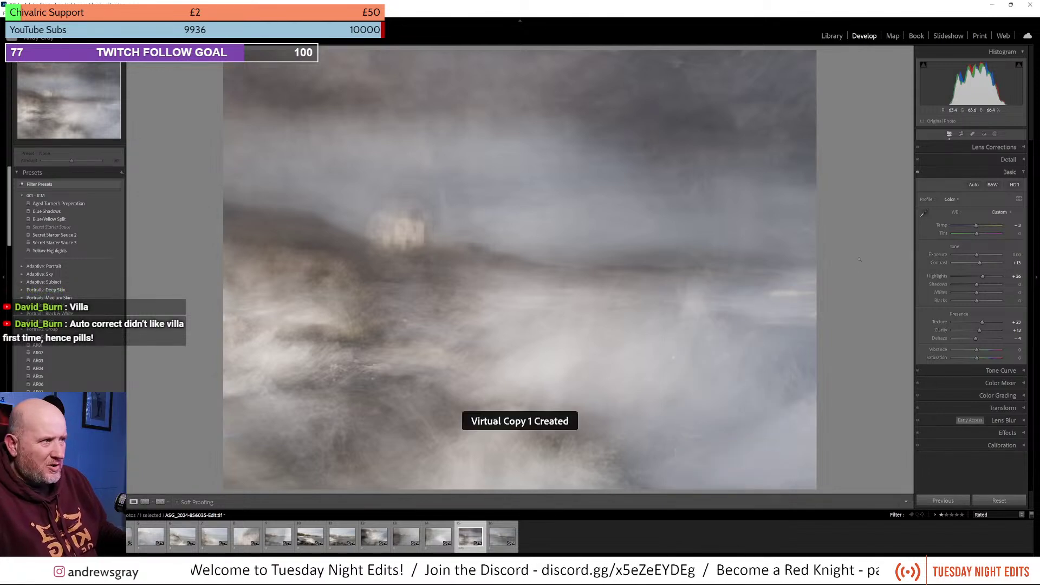
Step: Try a 4 x 5 / 8 x 10 crop on the first virtual copy and shift the image slightly within the frame
left_click(962, 136)
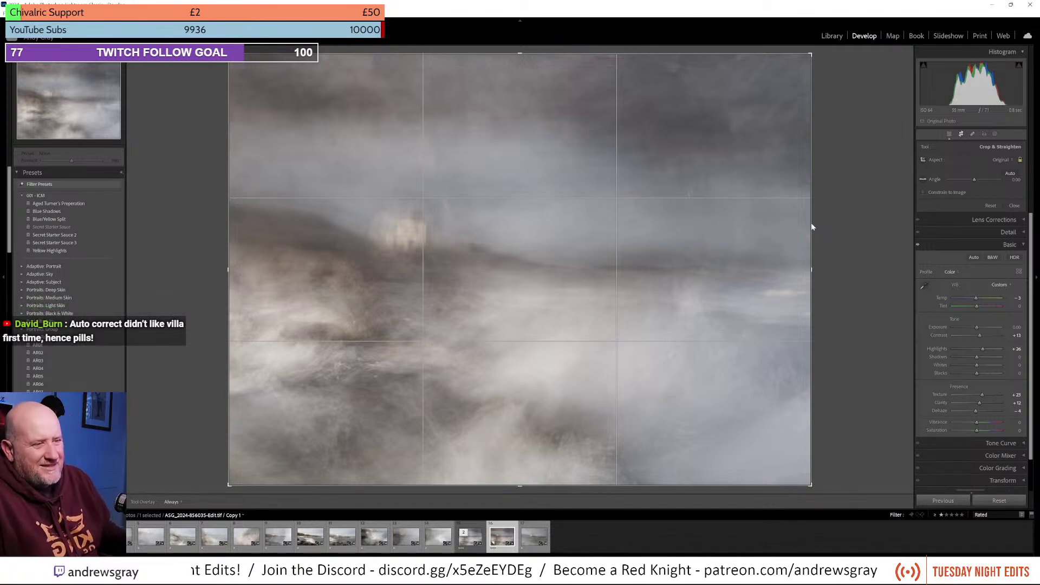
left_click(998, 161)
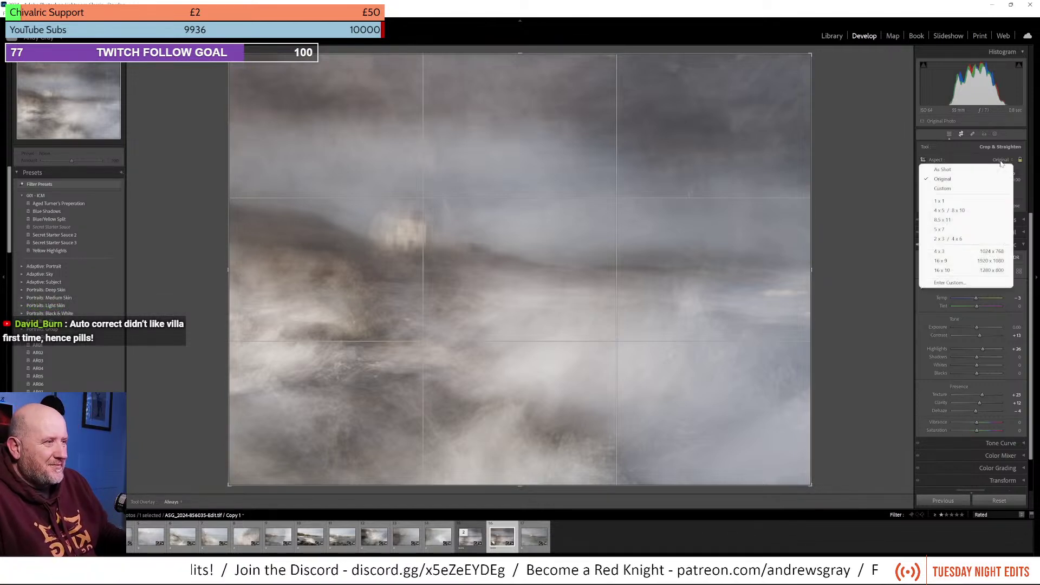
left_click(949, 211)
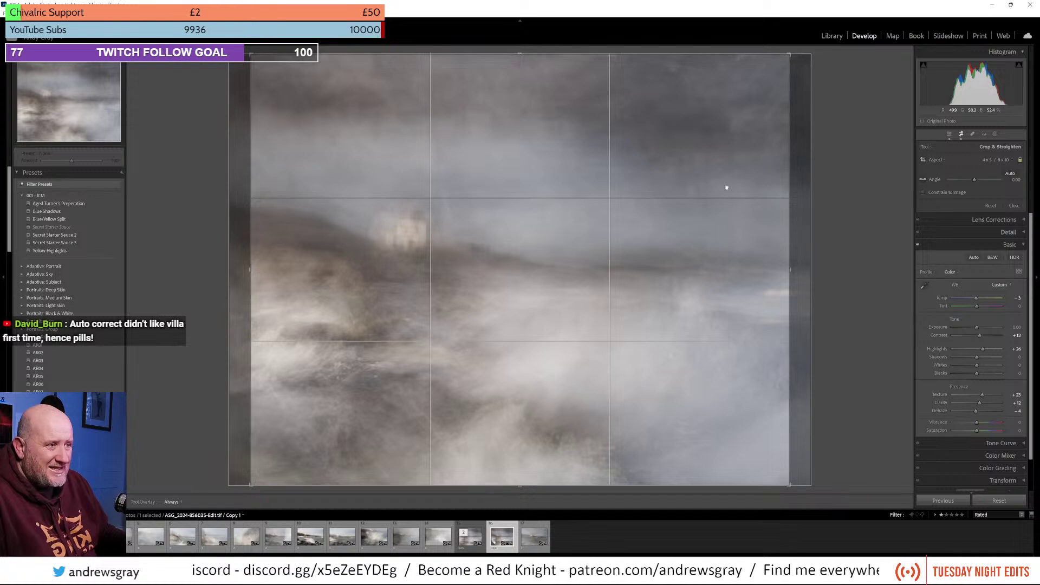
mouse_move(714, 190)
left_mouse_down()
mouse_move(728, 192)
mouse_move(716, 196)
left_mouse_up()
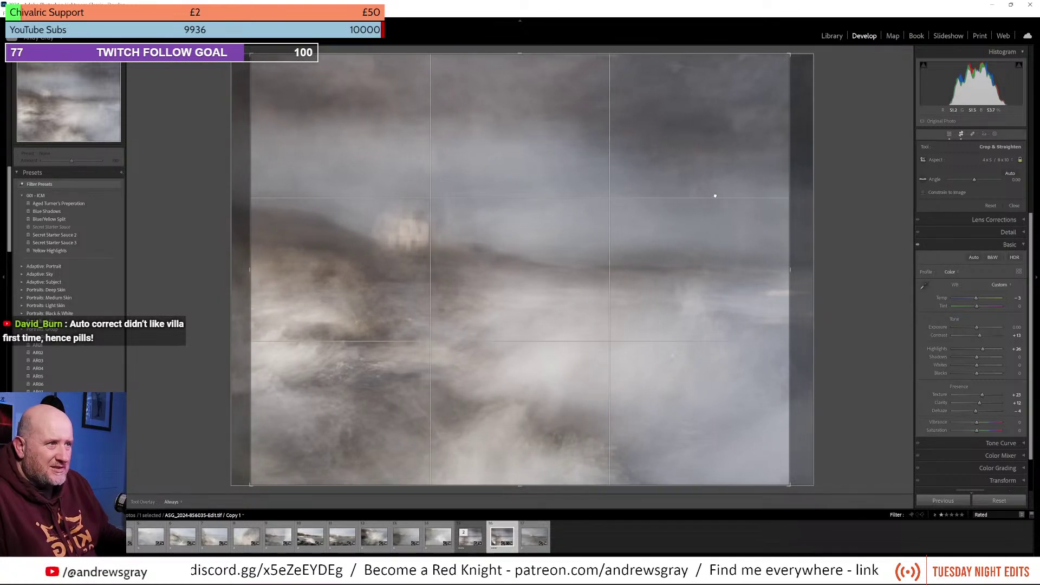
Step: Crop the first virtual copy to 2 x 3 / 4 x 6 at full image width, trimming mostly the sky
left_click(991, 160)
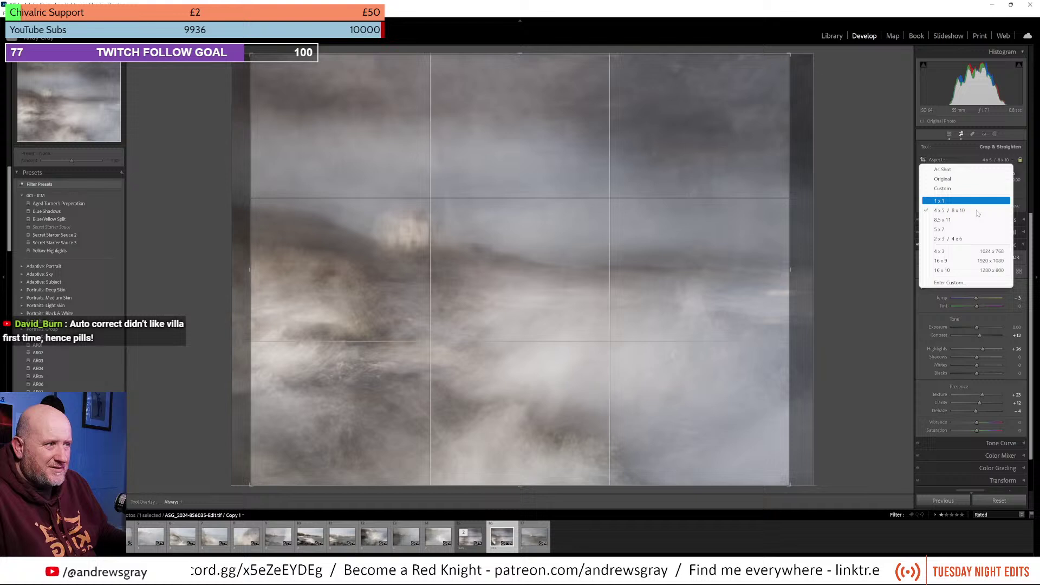
left_click(969, 241)
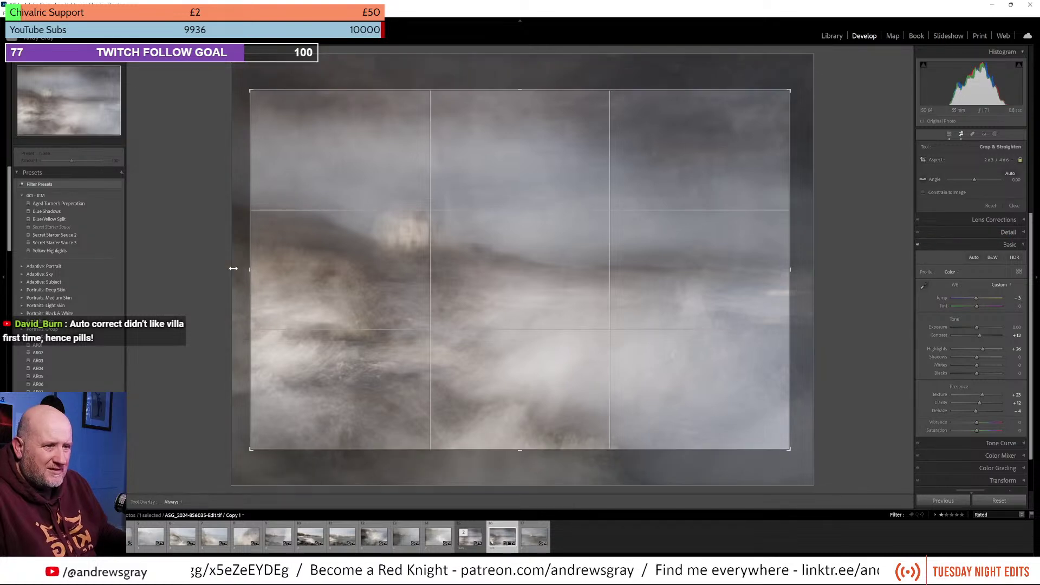
left_click_drag(233, 268, 180, 263)
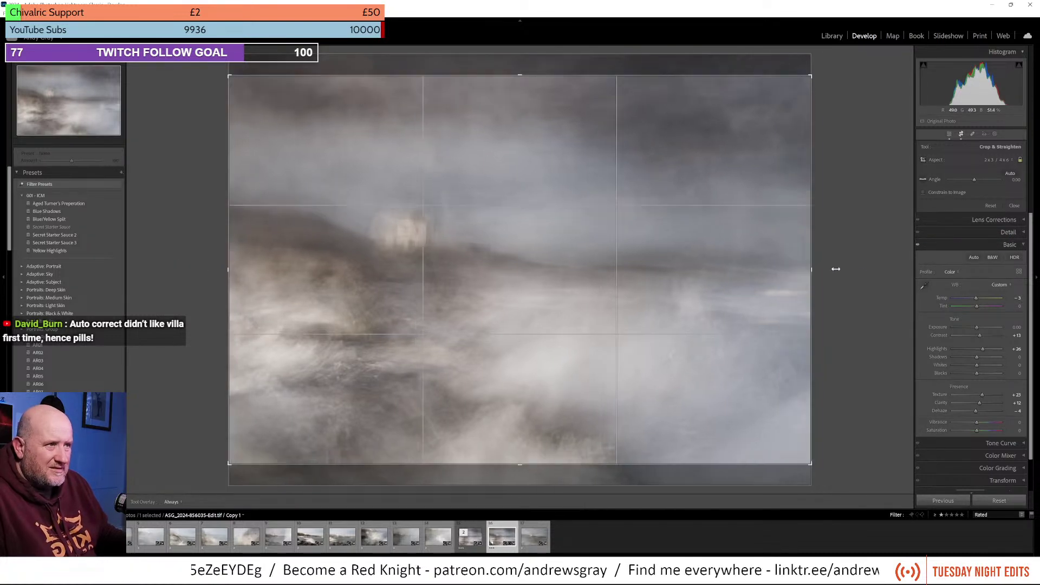
left_click_drag(789, 260, 771, 243)
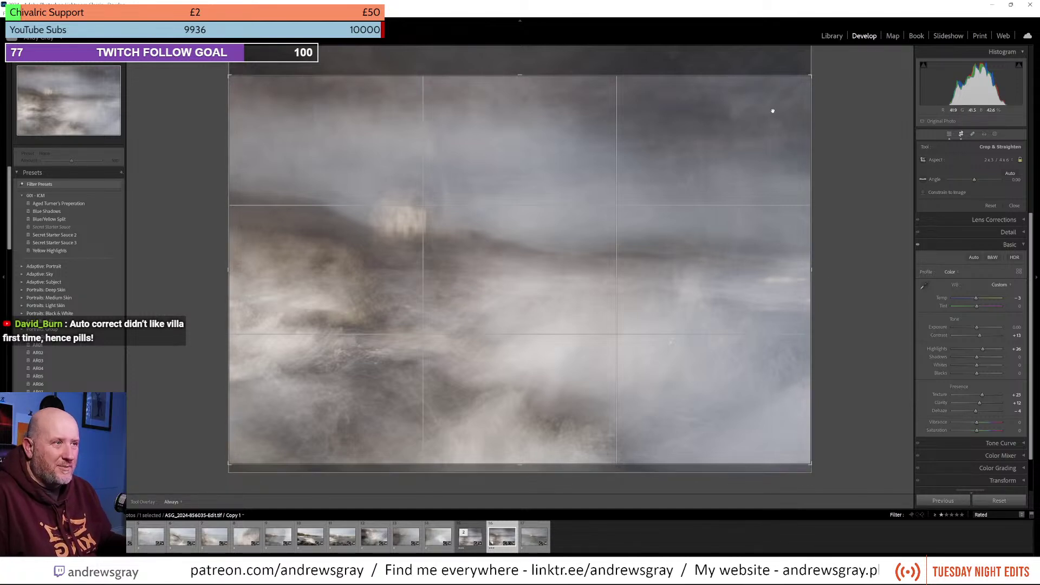
left_click_drag(773, 111, 436, 99)
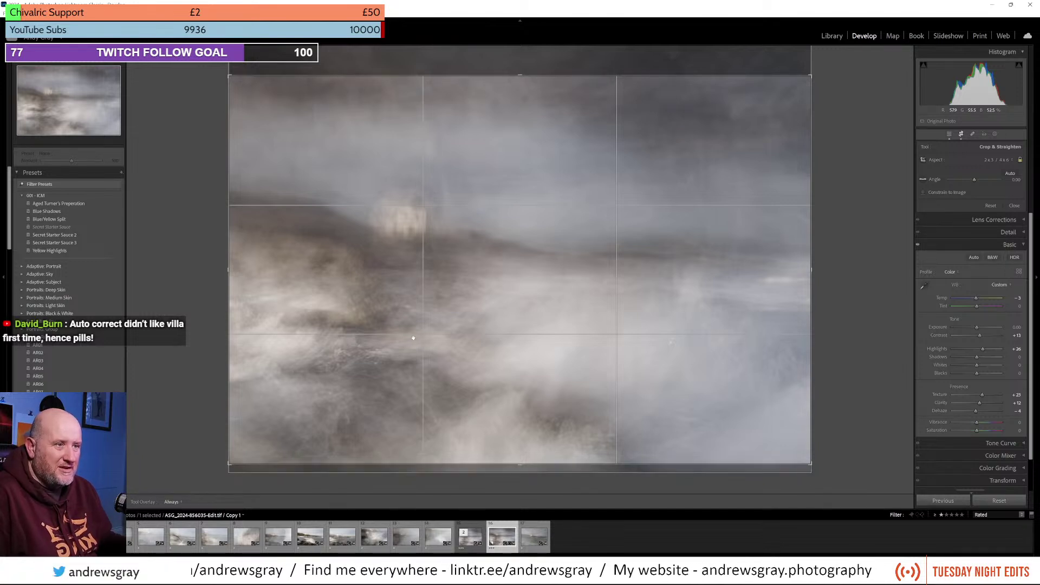
key("Return")
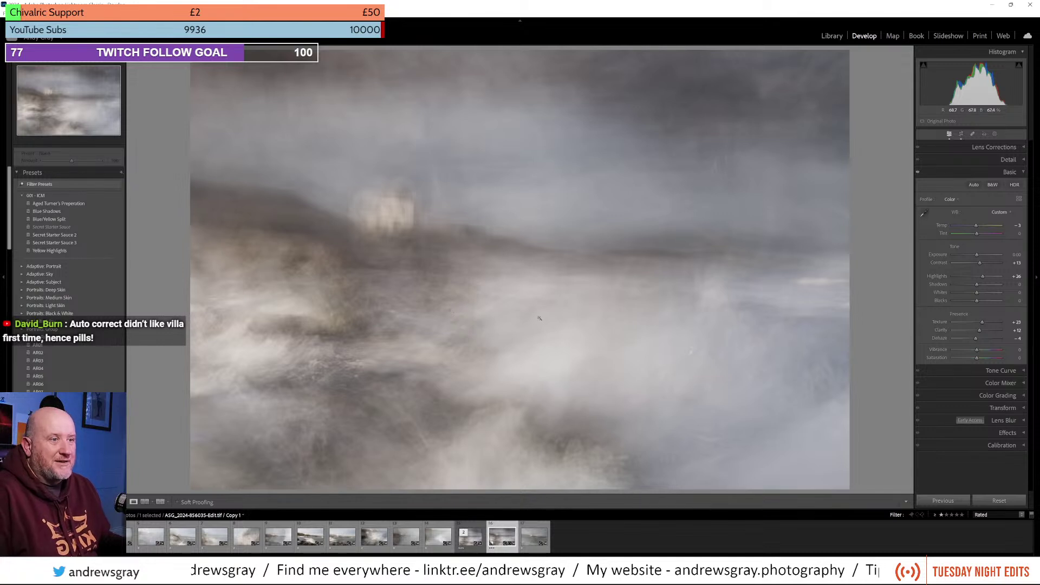
Step: Create another virtual copy and crop it to a 1 x 1 square at full image height, with the castle near the left edge
right_click(509, 278)
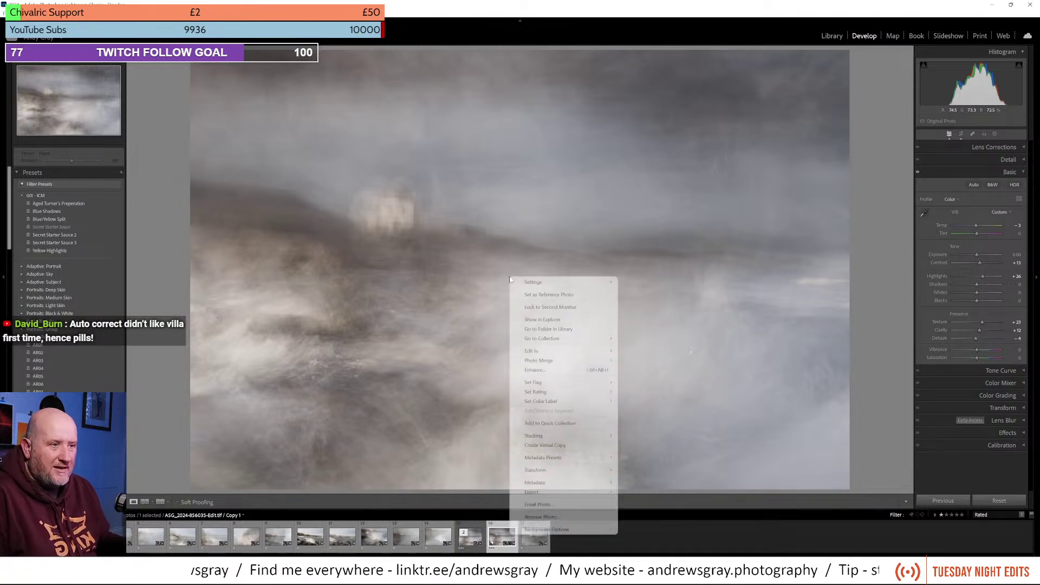
left_click(562, 445)
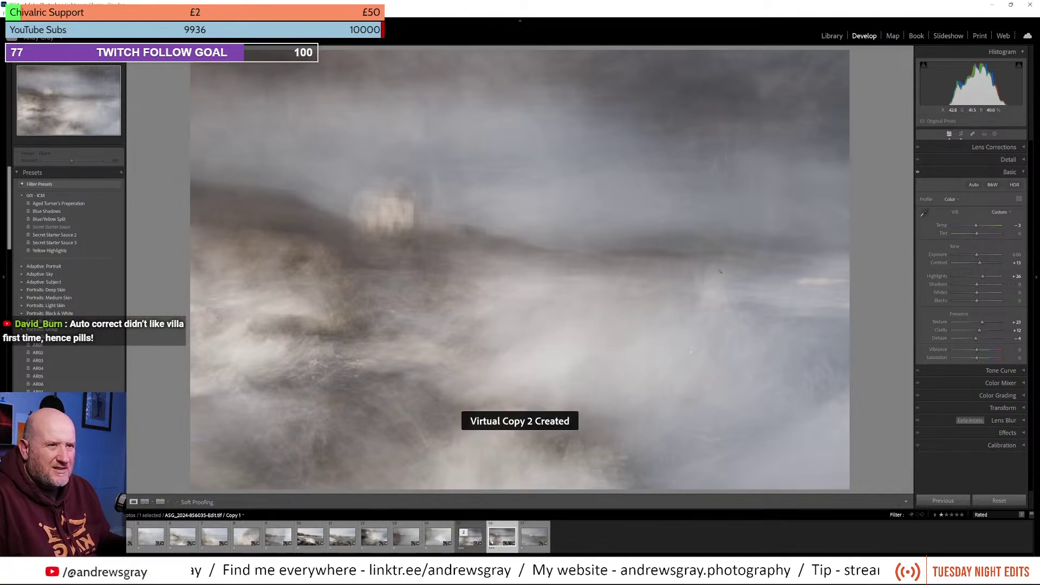
left_click(962, 135)
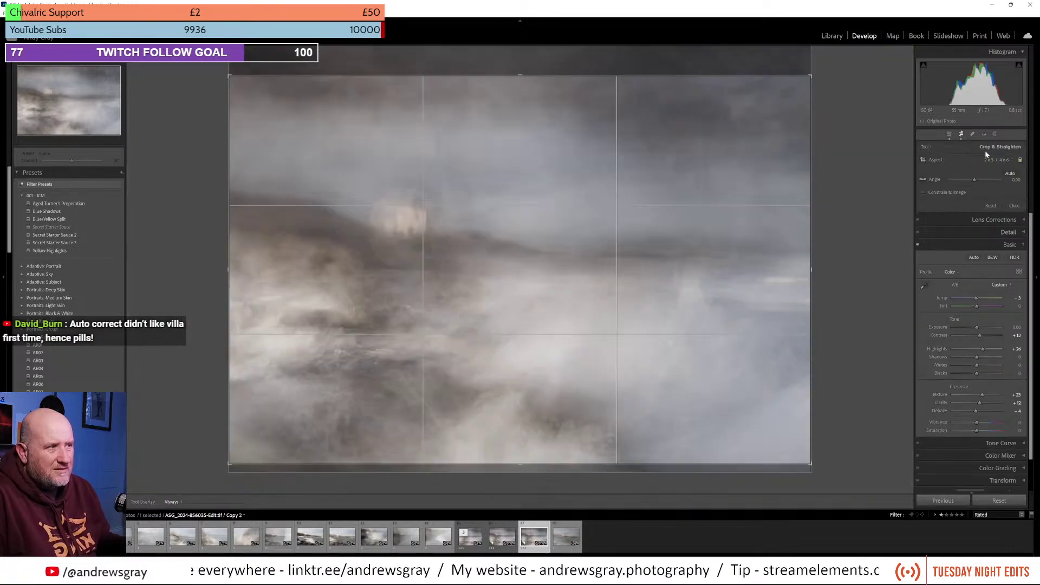
left_click(1003, 159)
left_click(979, 200)
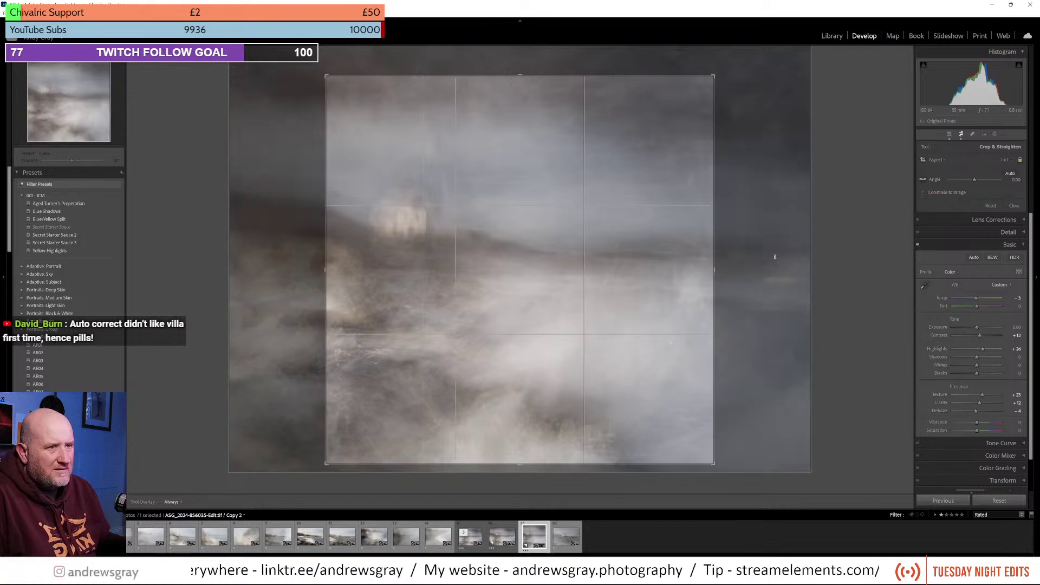
left_click_drag(620, 241, 613, 202)
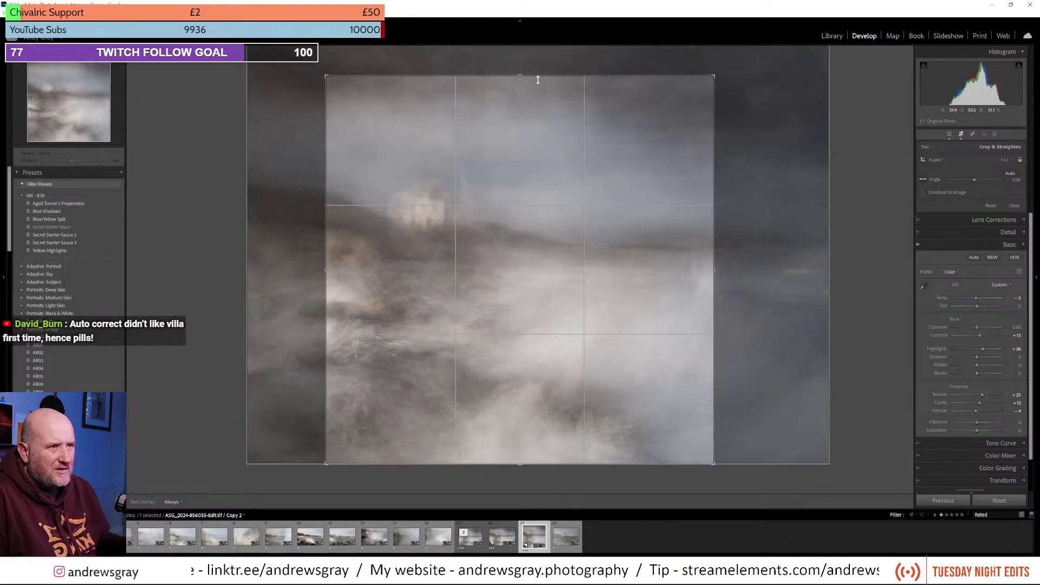
left_click_drag(523, 72, 526, 60)
left_click_drag(612, 157, 432, 306)
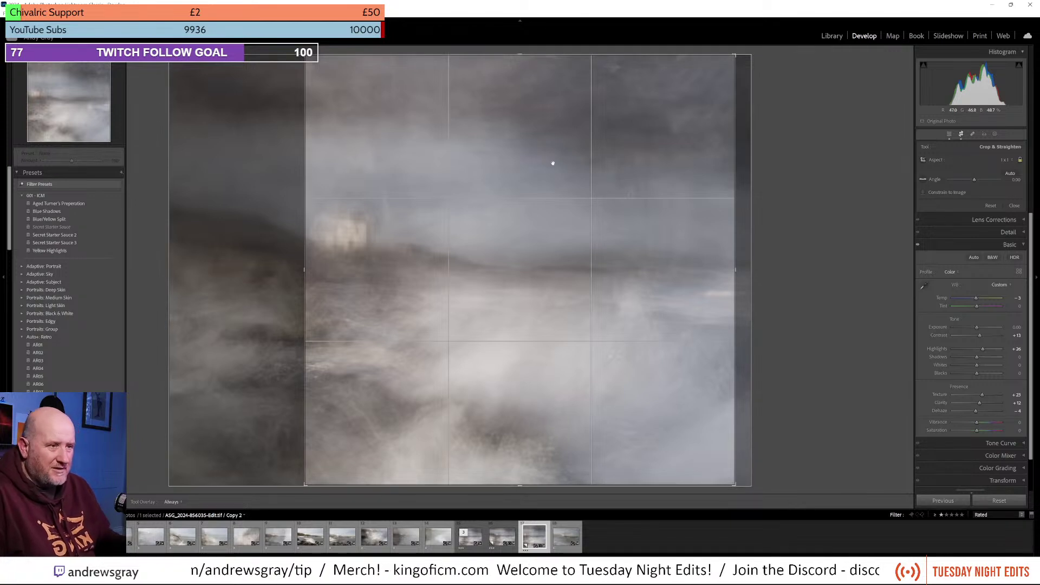
key("Return")
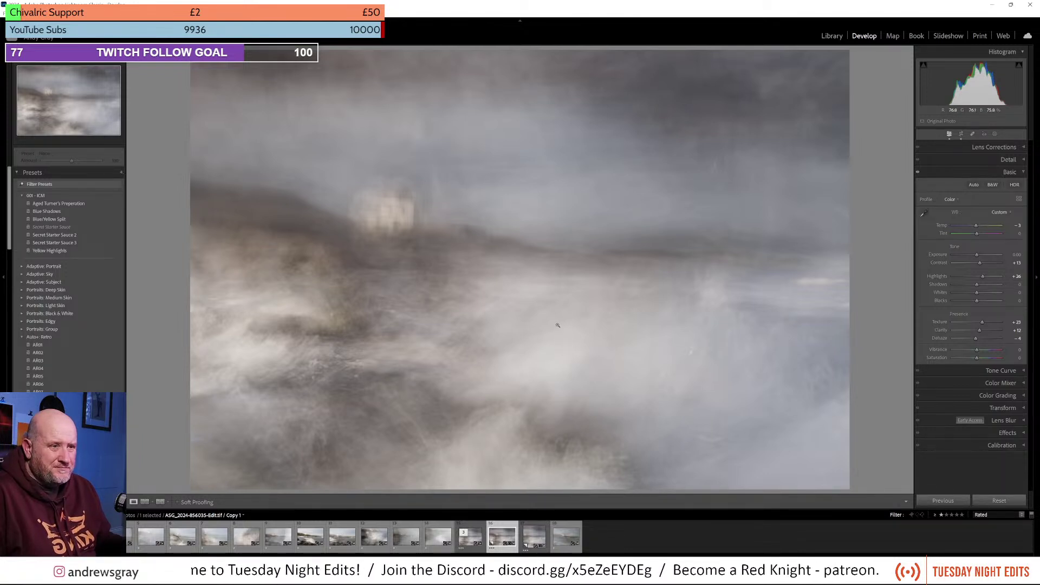
Step: Create a virtual copy of the 2 x 3 version and crop it to 16 x 9, trimming the sky to place the castle high in the frame
right_click(496, 258)
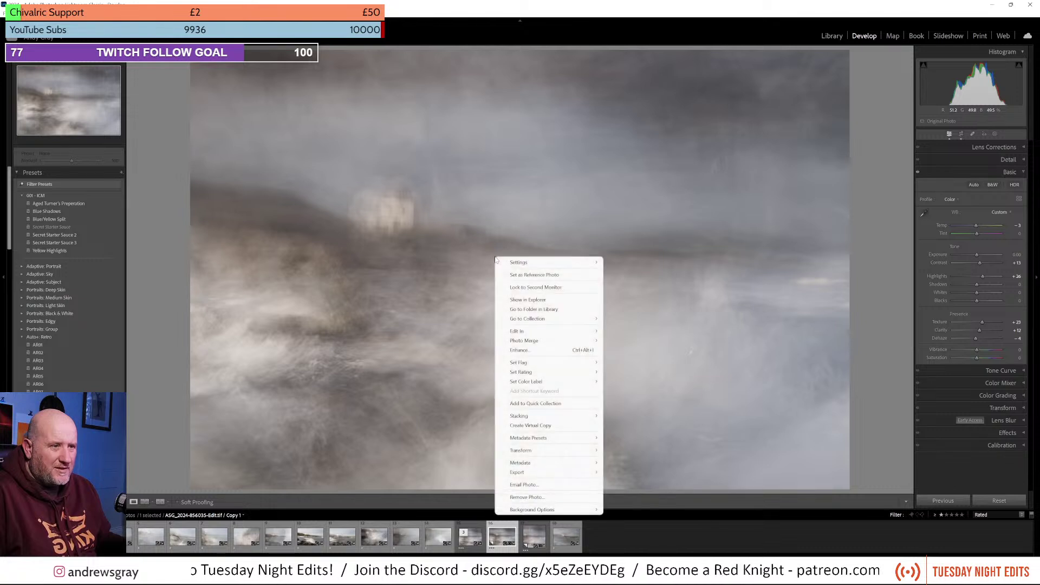
left_click(536, 425)
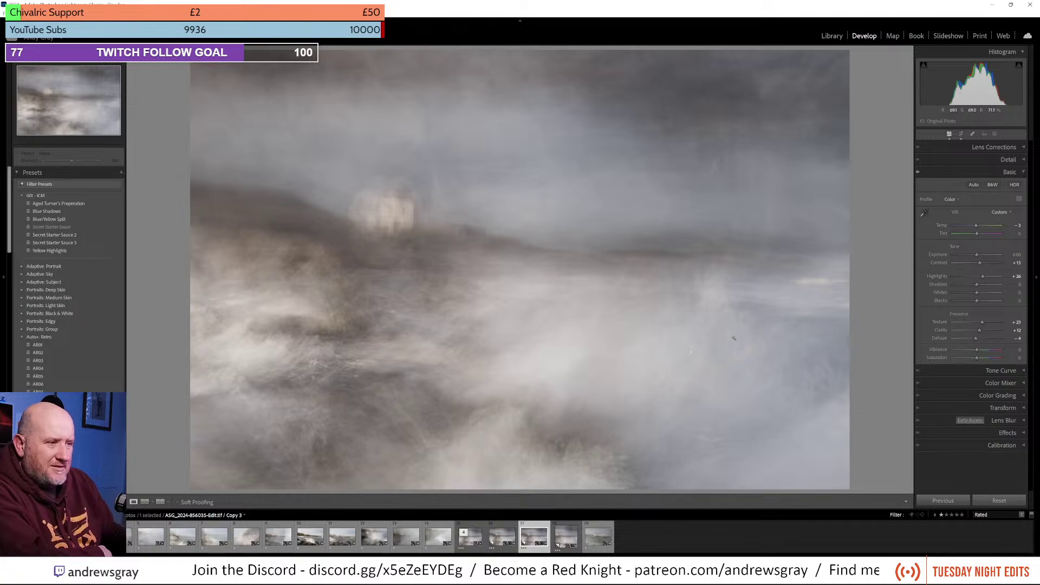
left_click(961, 135)
left_click(996, 160)
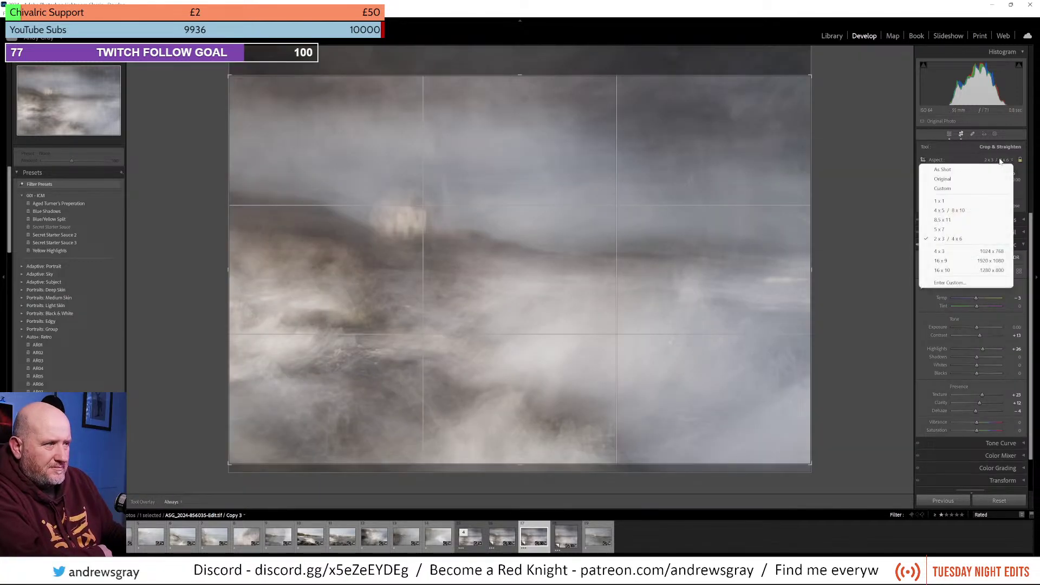
left_click(963, 262)
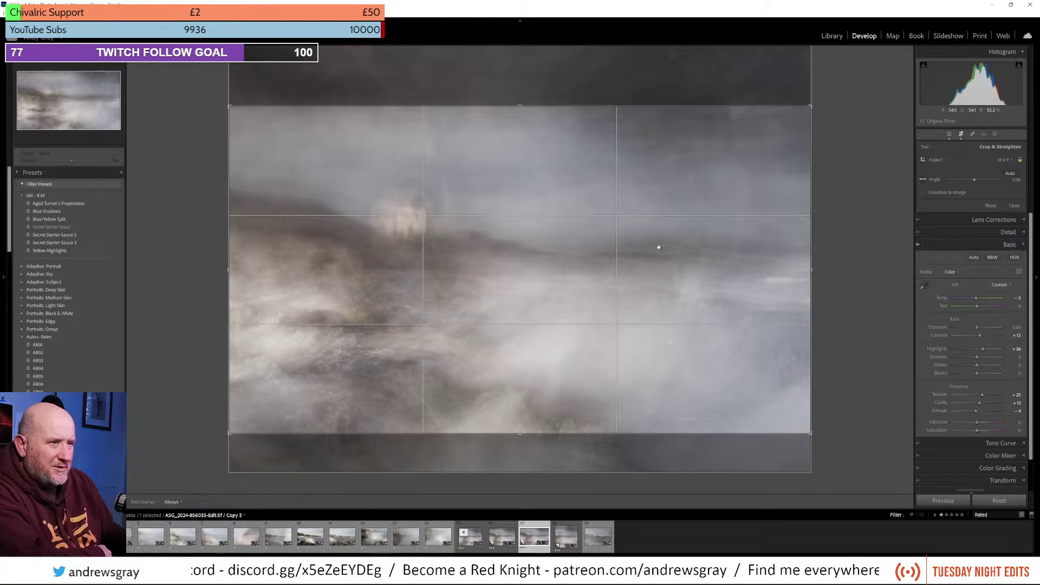
left_click_drag(659, 247, 667, 366)
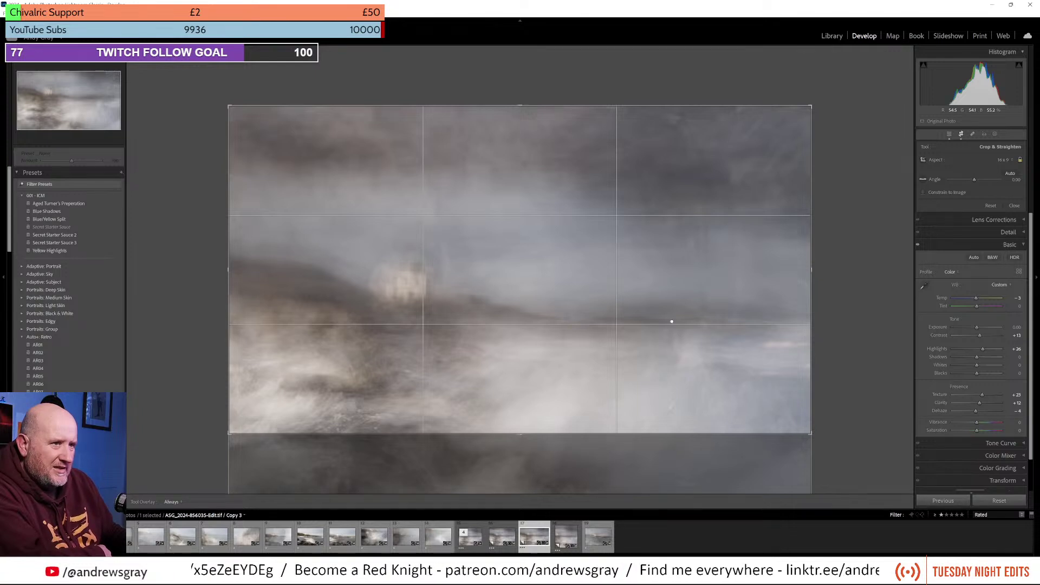
left_click_drag(667, 367, 670, 250)
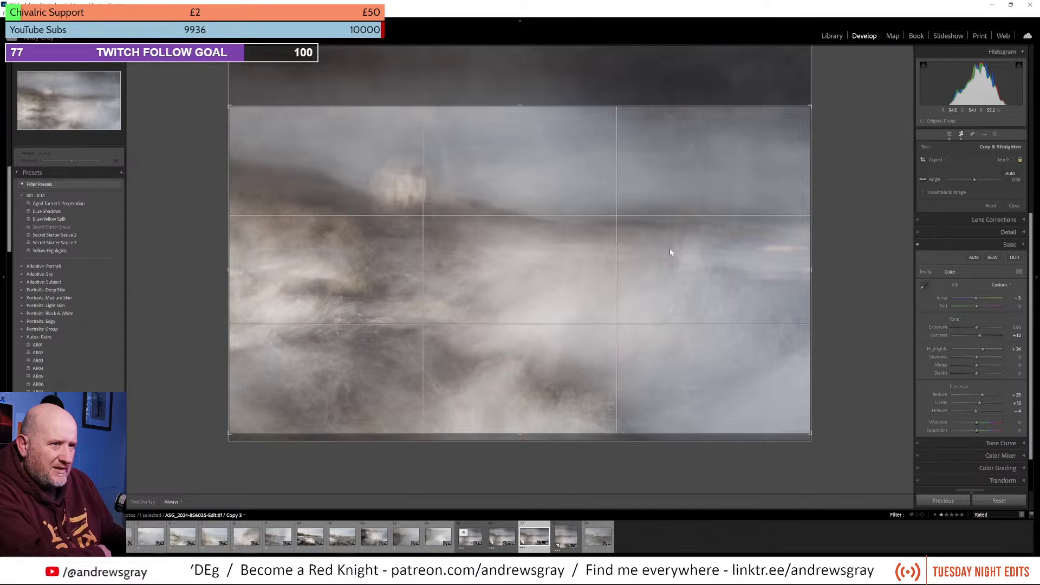
key("Return")
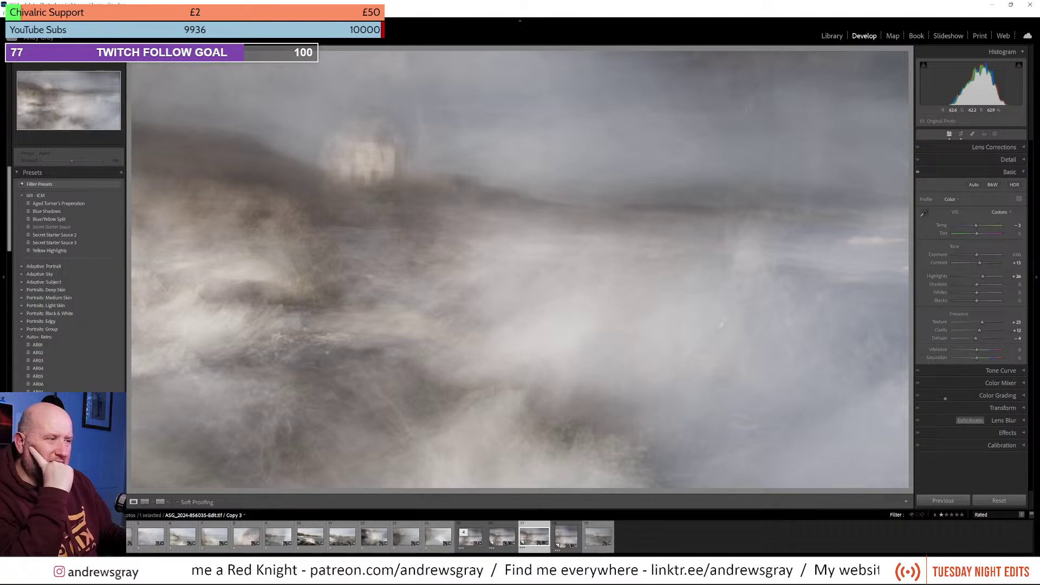
Step: Add a subtle post-crop vignette to the 16 x 9 copy with Amount -5, Midpoint 38 and Feather 65
left_click(1003, 432)
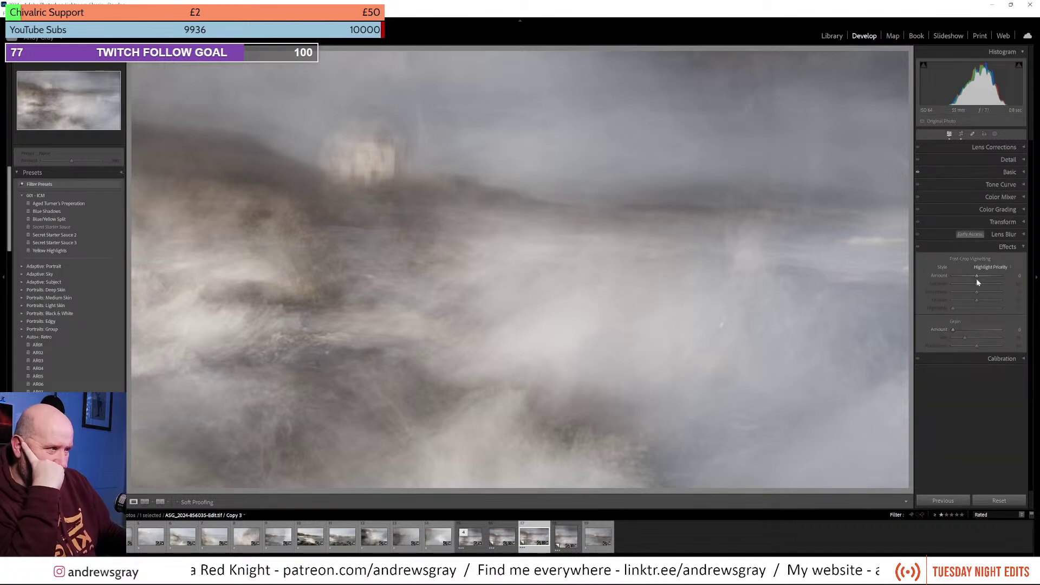
left_click_drag(977, 278, 971, 275)
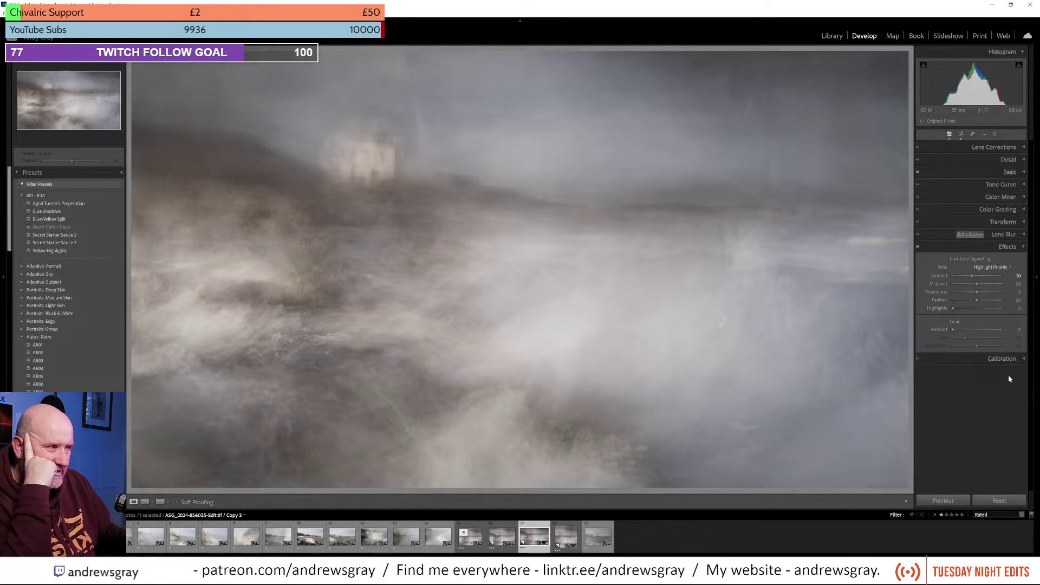
left_click_drag(977, 284, 984, 302)
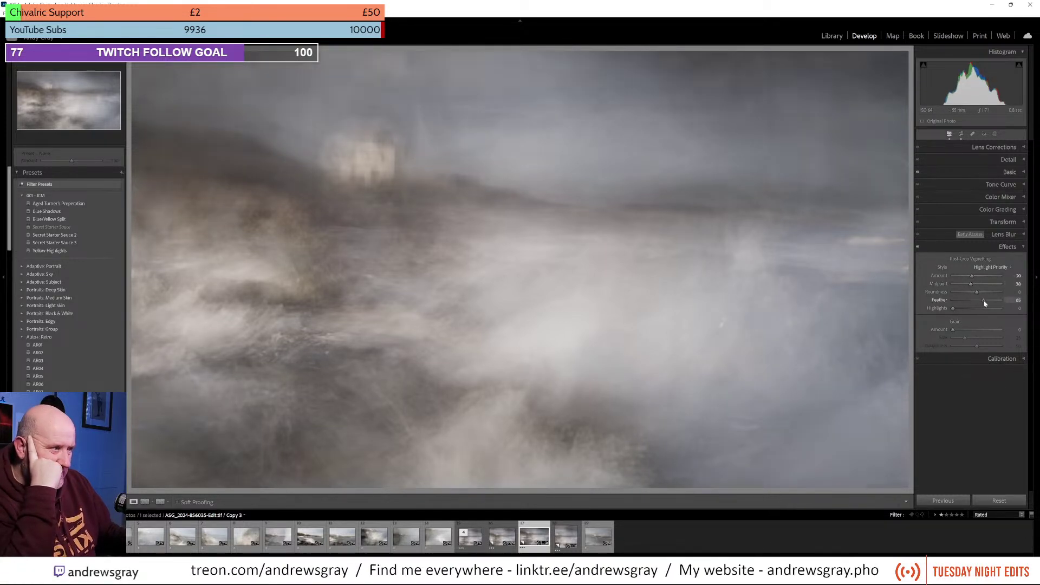
left_click(976, 276)
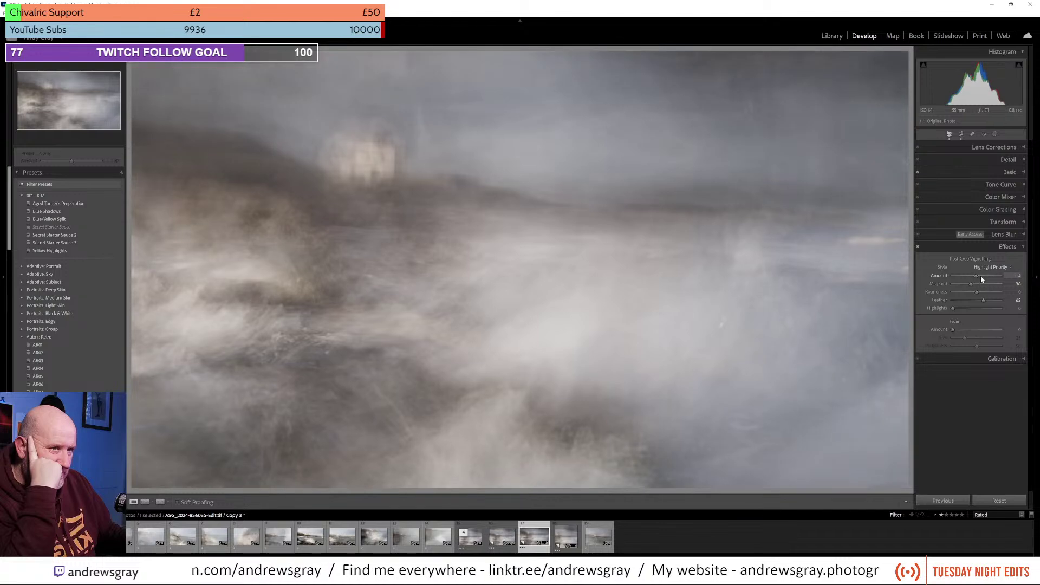
mouse_move(981, 275)
left_mouse_down()
mouse_move(990, 276)
mouse_move(976, 276)
left_mouse_up()
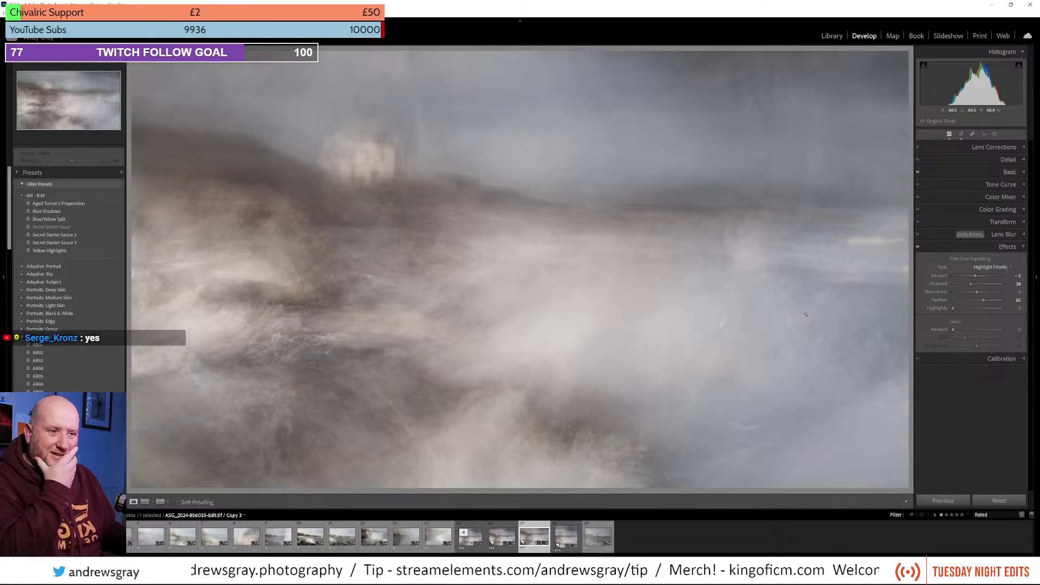
Step: Compare the uncropped edit, its cropped virtual copies and the neighbouring photos one by one in the Library
left_click(832, 36)
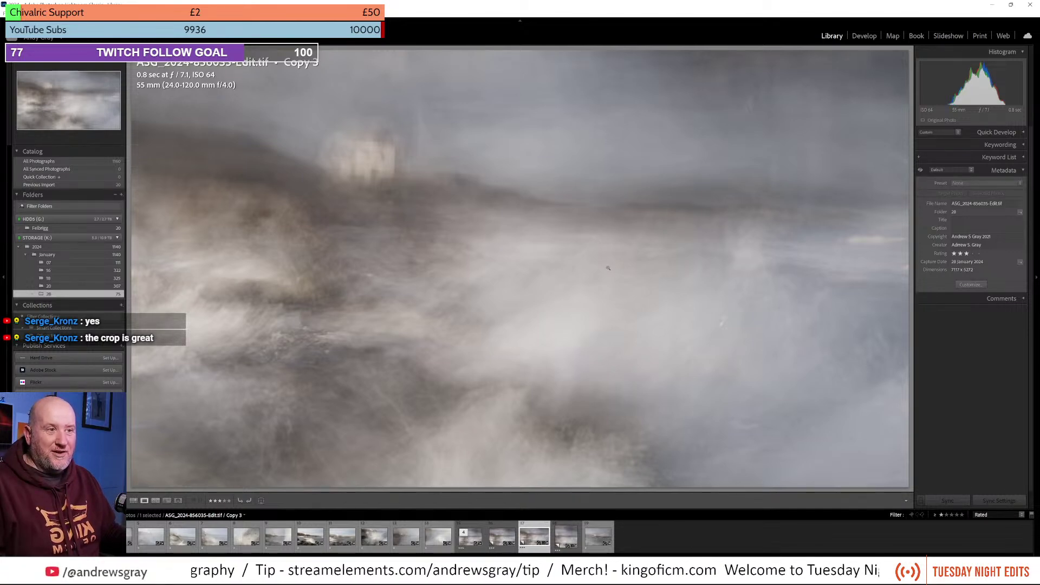
key("Left")
key("Left")
key("Left")
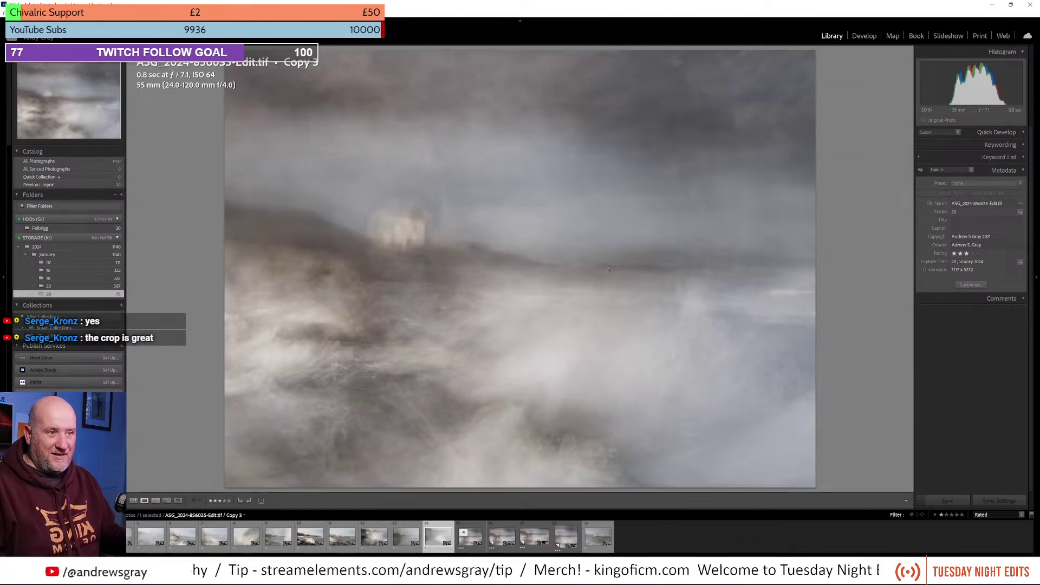
key("Right")
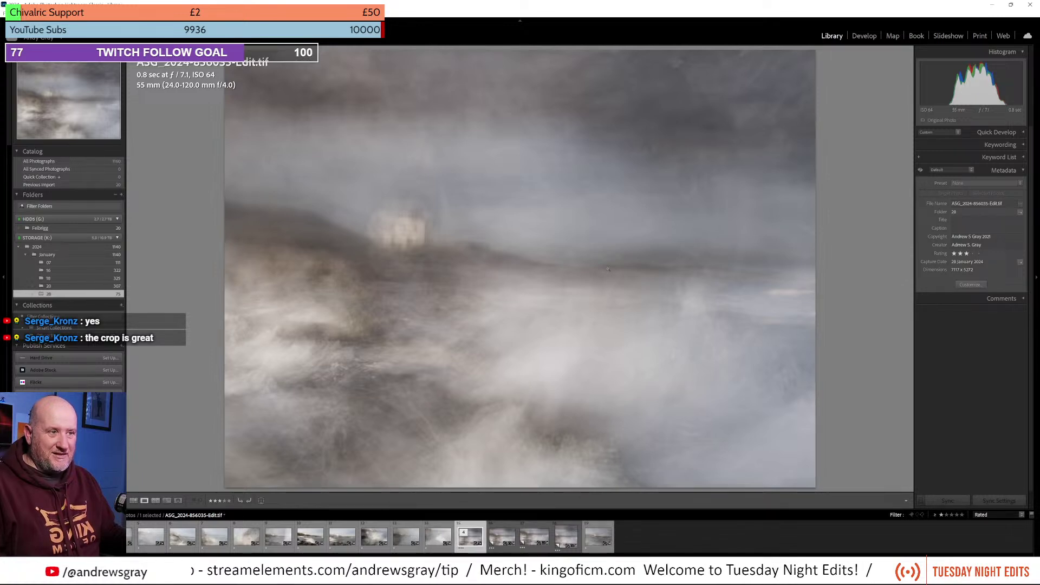
key("Right")
key("Right")
key("Right")
key("Right")
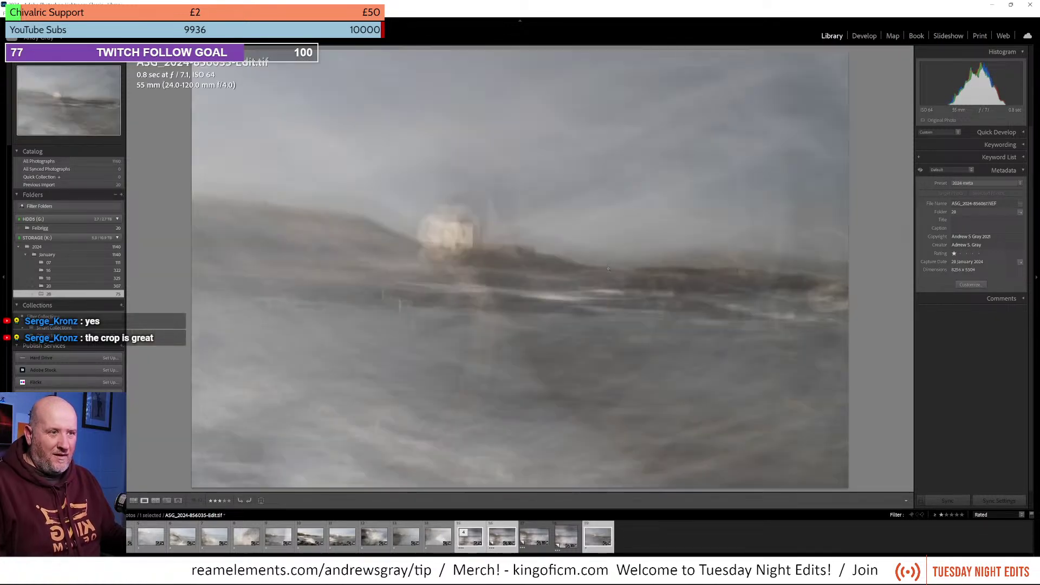
key("Left")
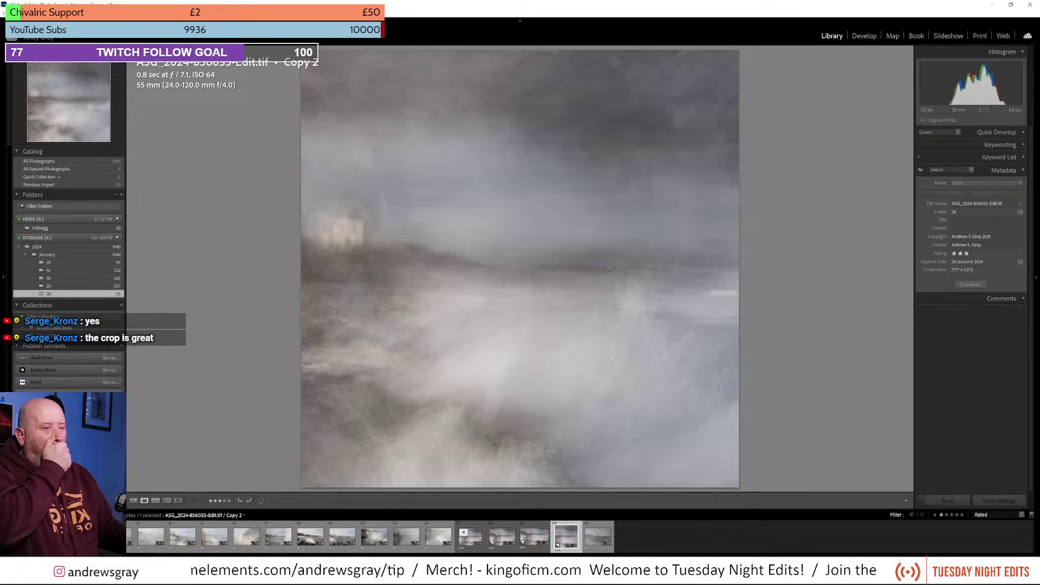
key("ctrl+z")
key("ctrl+y")
key("ctrl+z")
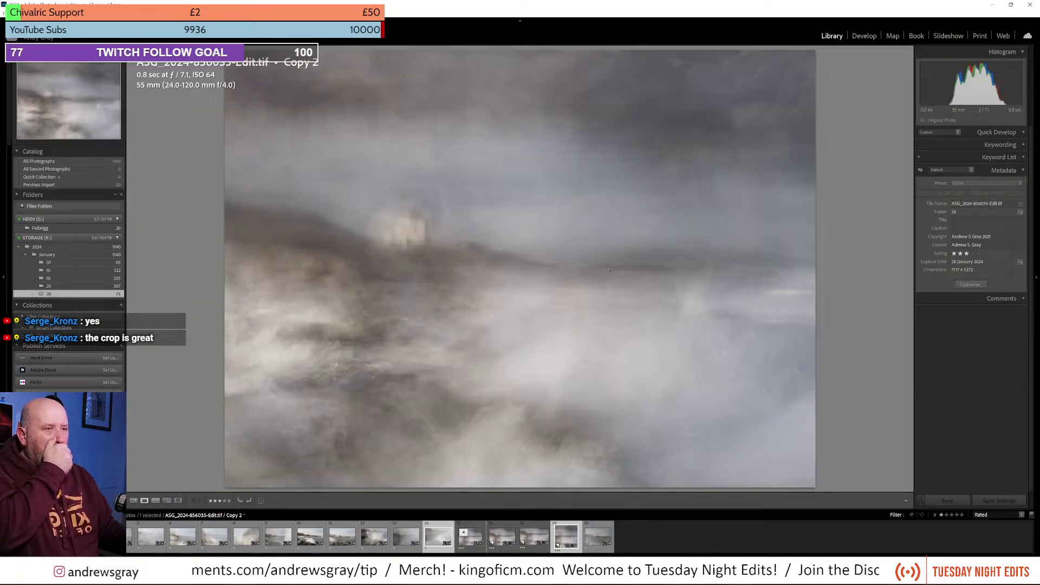
key("Right")
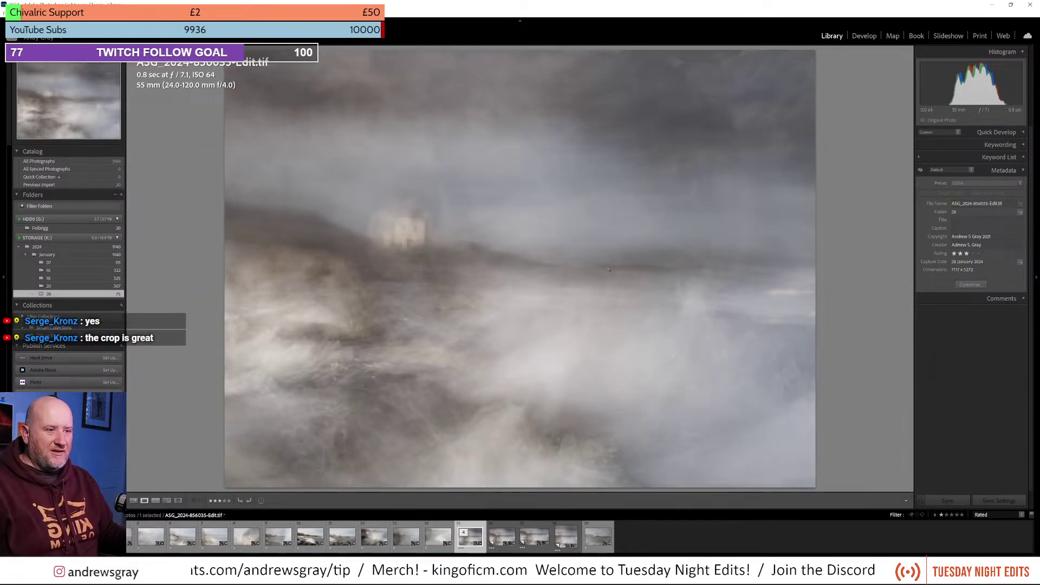